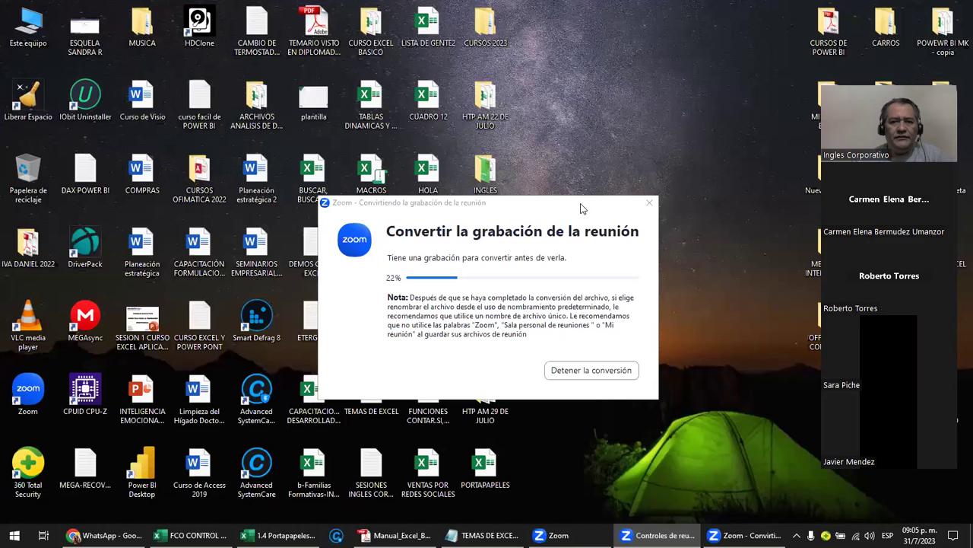
Move the Zoom recording-conversion window aside and bring the Chrome course page to the front.
drag(581, 208, 515, 470)
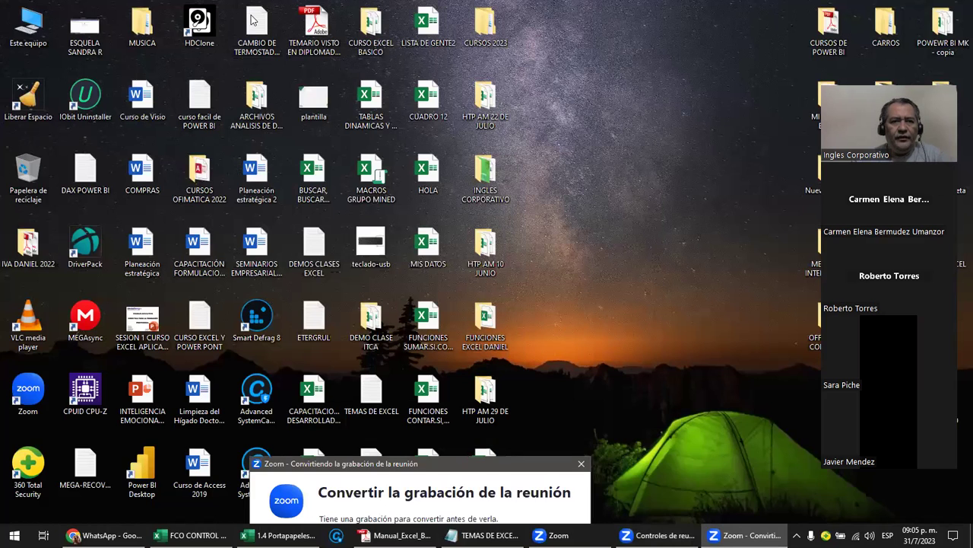
key(alt+Tab)
From the Curso outline, expand Sección 1 and open the Conceptos básicos y entorno de trabajo de Excel lesson.
scroll(327, 196, up, 10)
scroll(327, 196, up, 5)
scroll(327, 196, up, 5)
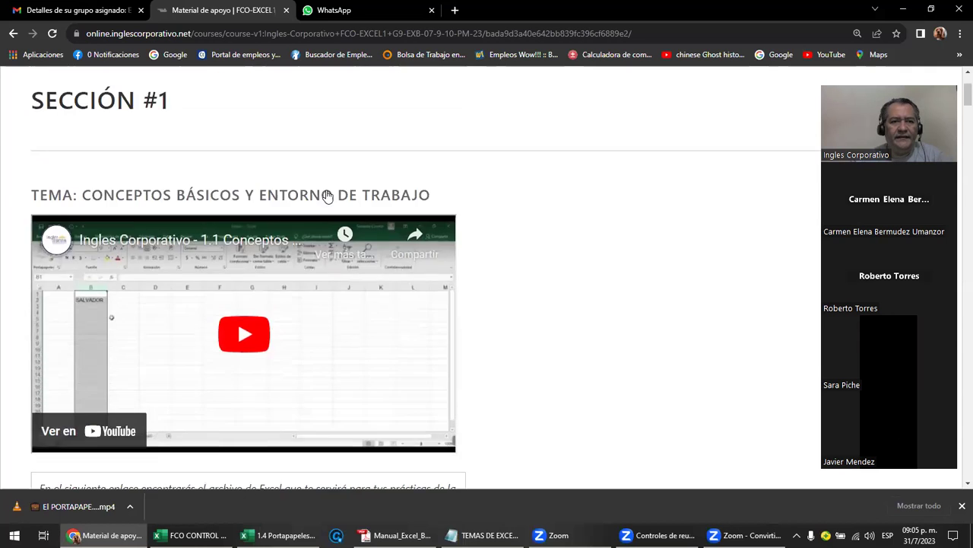
scroll(323, 194, up, 5)
click(23, 156)
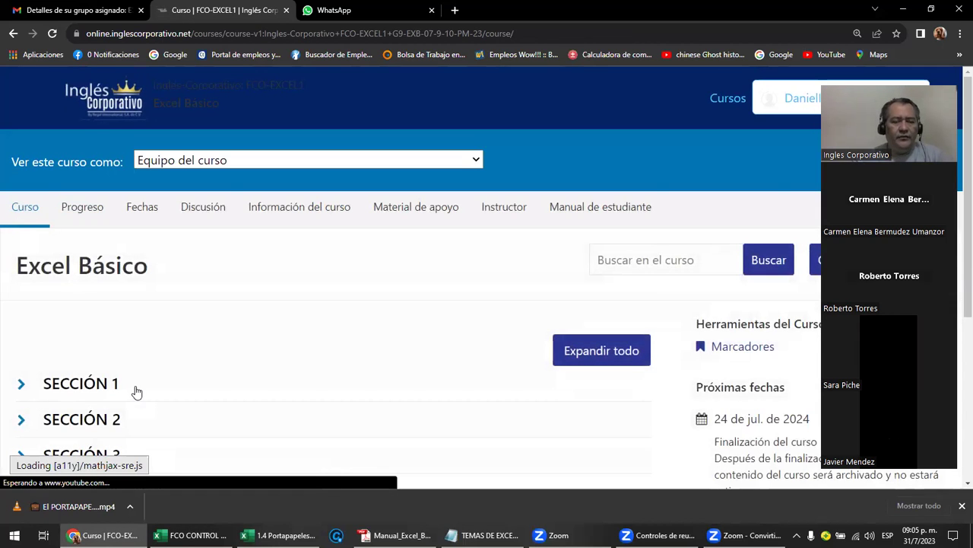
scroll(125, 381, down, 1)
click(104, 326)
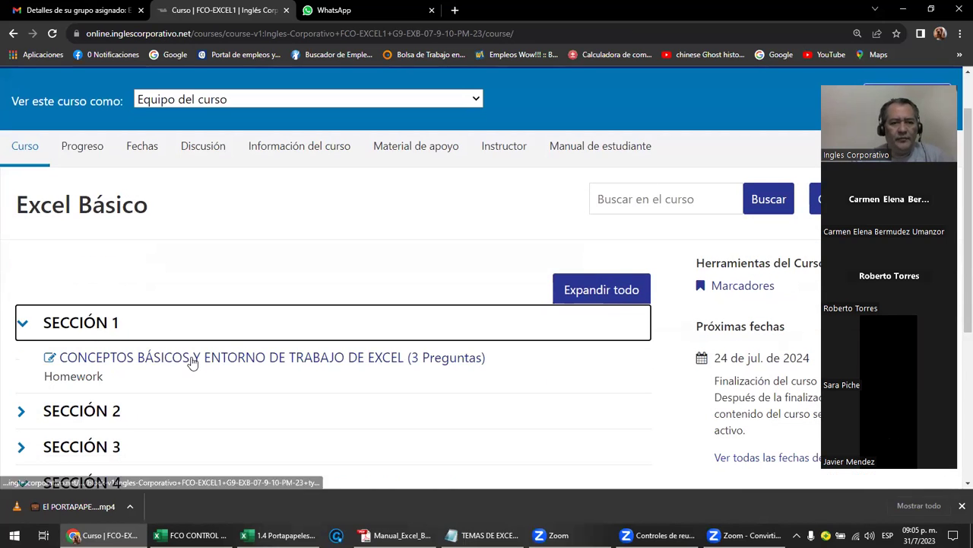
click(194, 363)
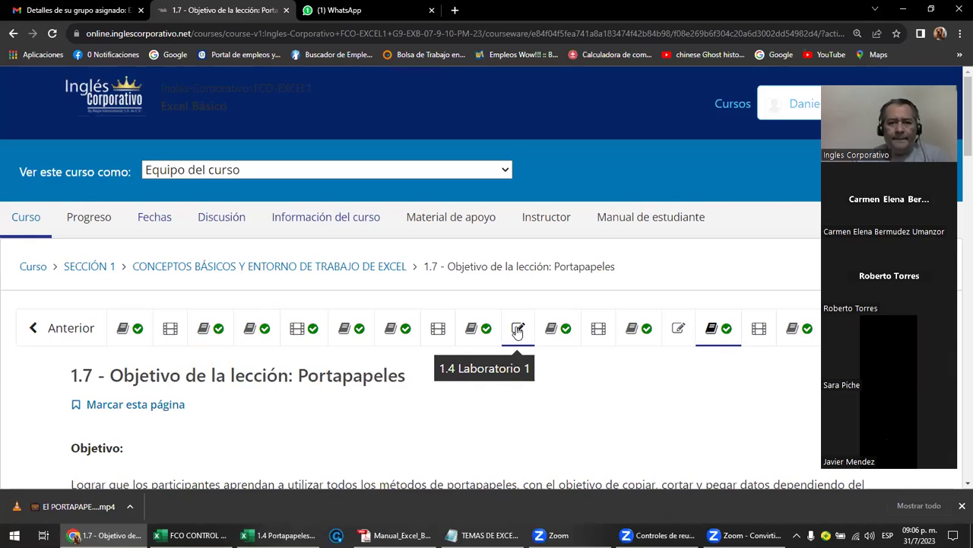
Open the 1.4 Laboratorio 1 quiz and read down through its questions to Enviar.
click(518, 332)
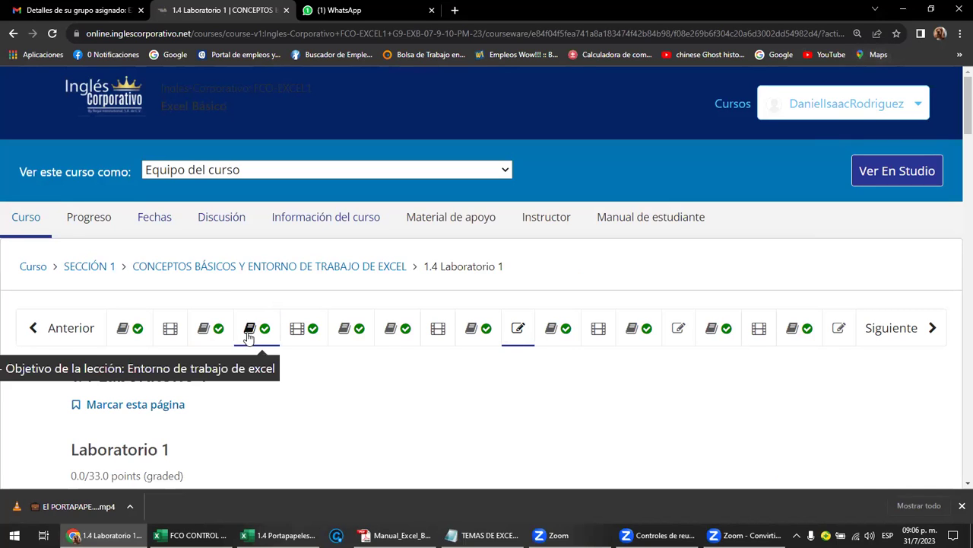
scroll(88, 297, down, 3)
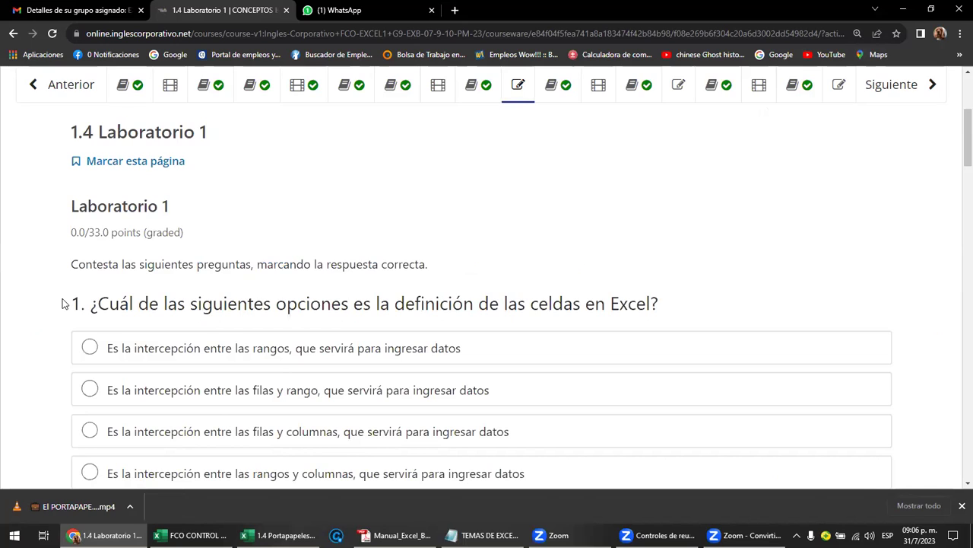
scroll(64, 304, down, 1)
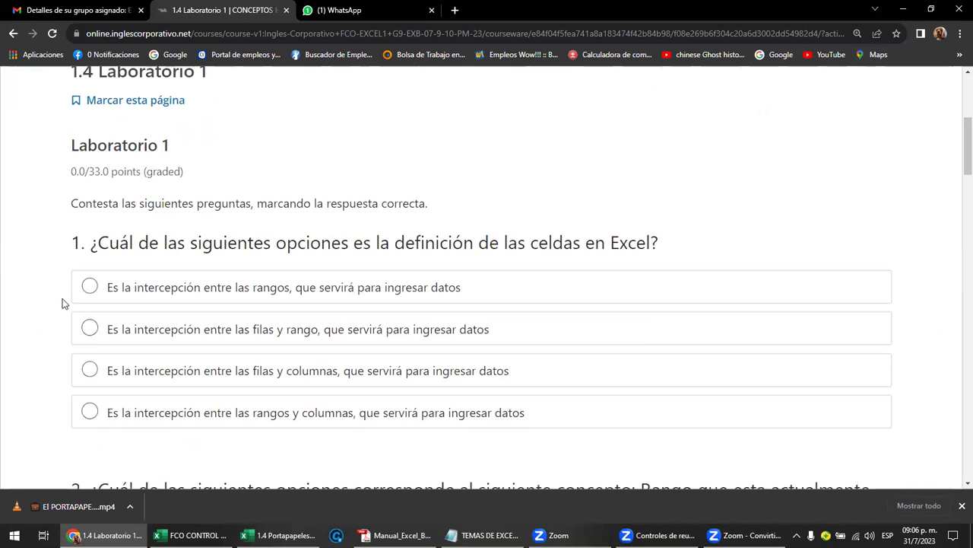
scroll(63, 301, down, 2)
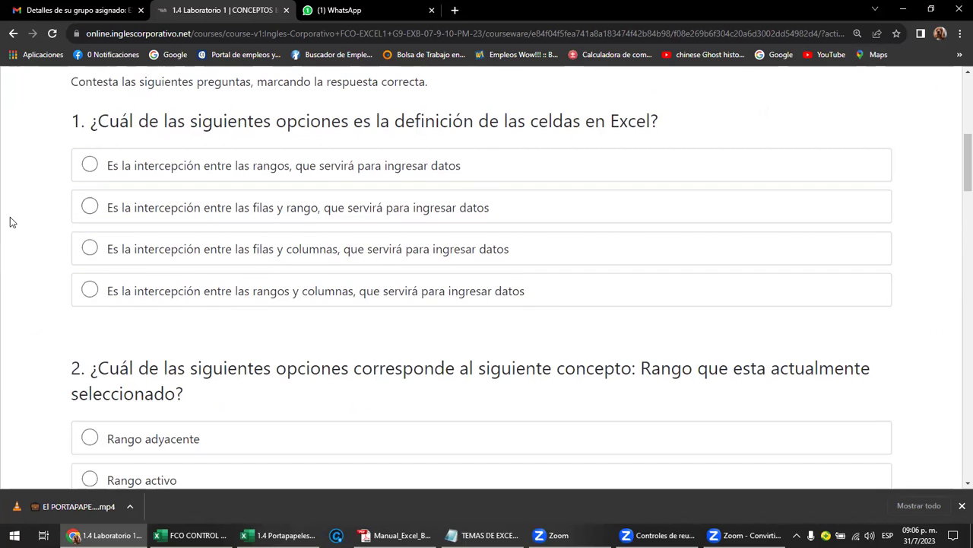
scroll(11, 221, down, 3)
scroll(11, 221, down, 2)
scroll(10, 221, down, 2)
scroll(11, 222, down, 2)
scroll(10, 223, down, 2)
scroll(10, 222, down, 2)
scroll(11, 222, down, 1)
scroll(11, 223, down, 2)
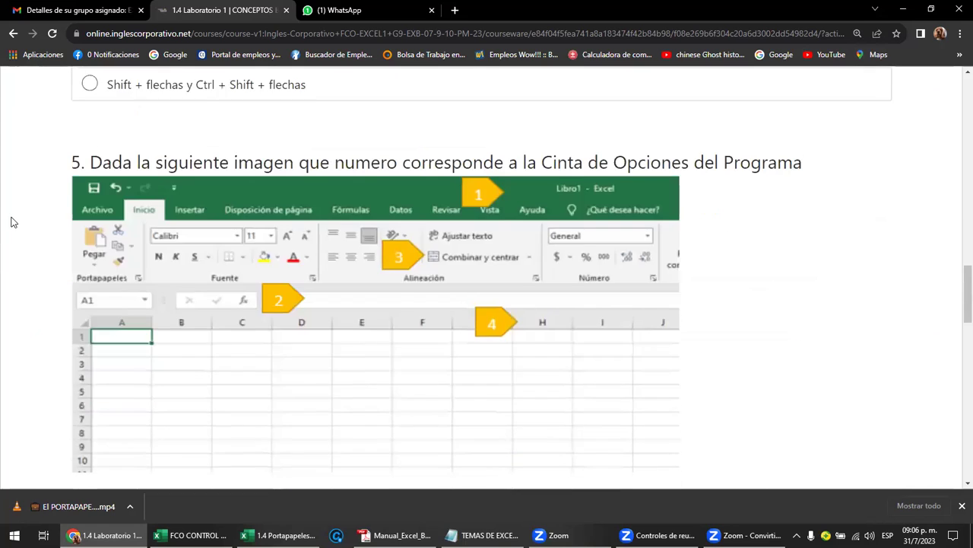
scroll(12, 222, down, 2)
scroll(13, 221, down, 2)
scroll(14, 221, down, 2)
scroll(13, 220, down, 1)
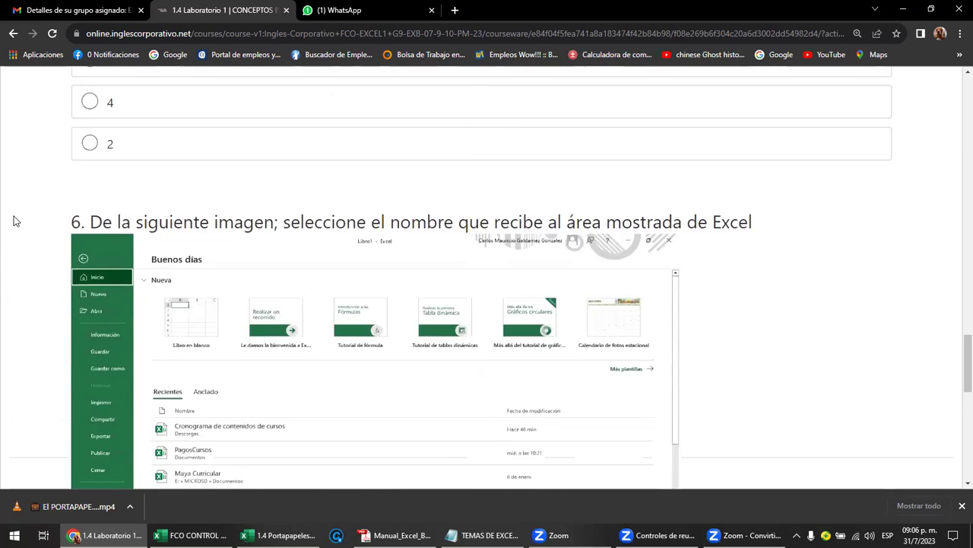
scroll(14, 221, down, 3)
scroll(12, 221, down, 4)
scroll(13, 220, down, 2)
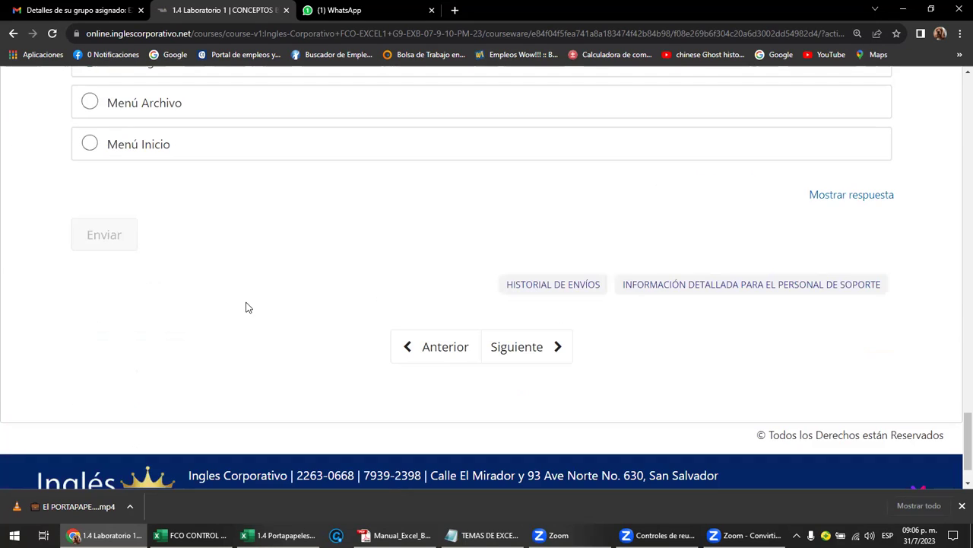
Return to the top of the Laboratorio 1 quiz.
scroll(245, 307, up, 3)
scroll(245, 307, up, 8)
scroll(246, 307, up, 8)
scroll(246, 307, up, 8)
scroll(245, 307, up, 5)
scroll(246, 307, up, 2)
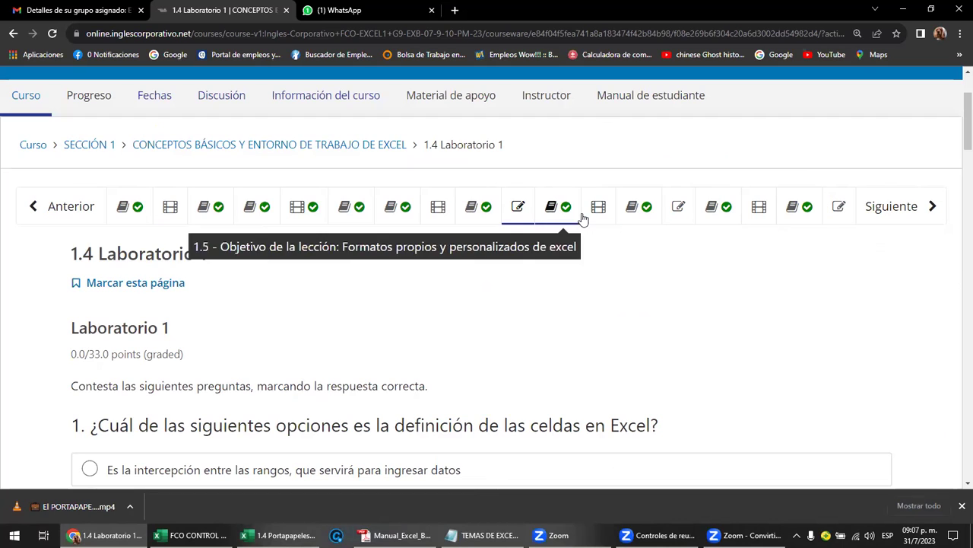
Look over the 1.8 Laboratorio 3 quiz questions, then go back to the Curso outline.
click(838, 213)
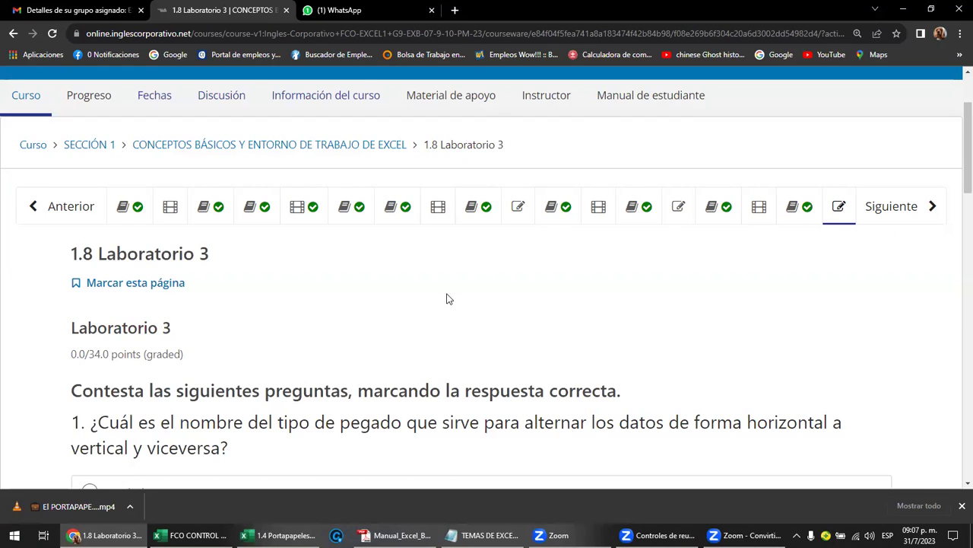
scroll(447, 298, down, 1)
scroll(447, 298, down, 1)
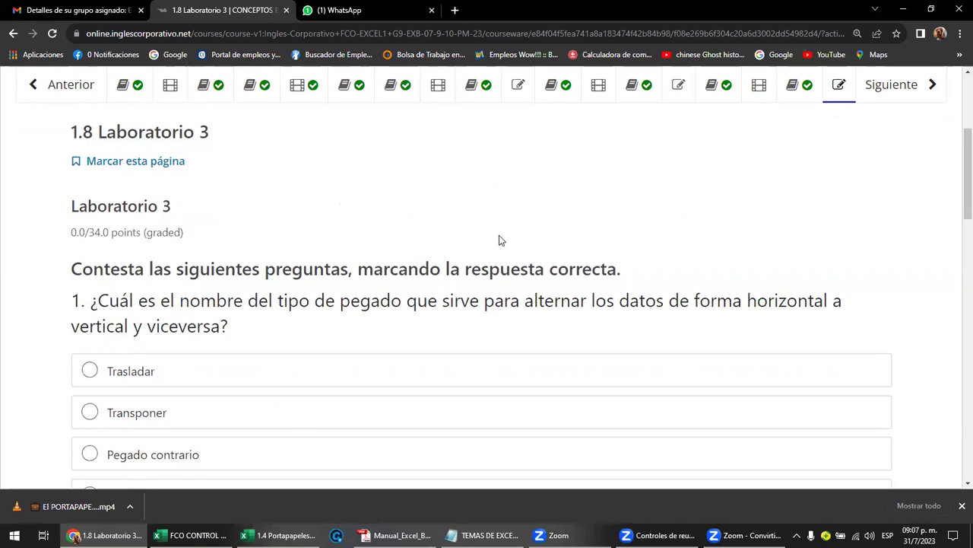
scroll(502, 243, up, 2)
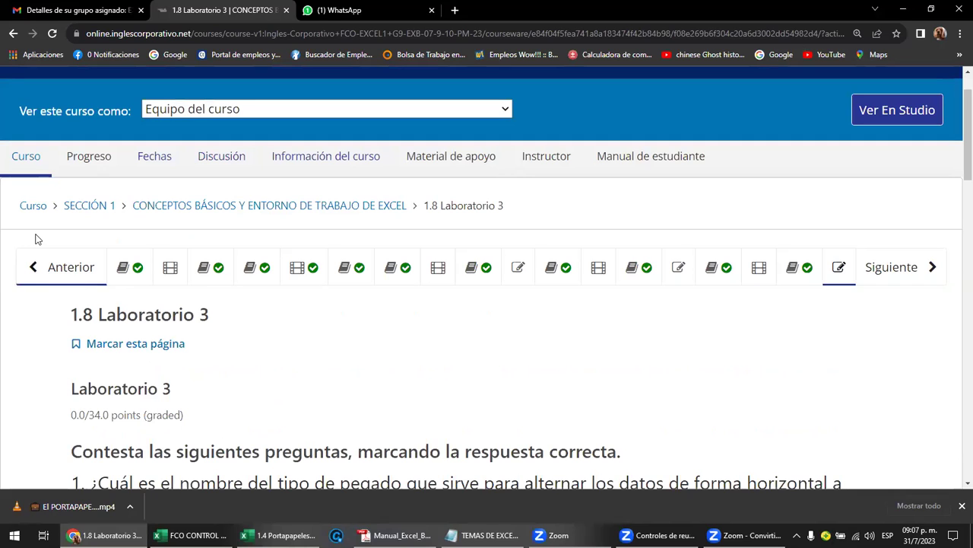
click(22, 162)
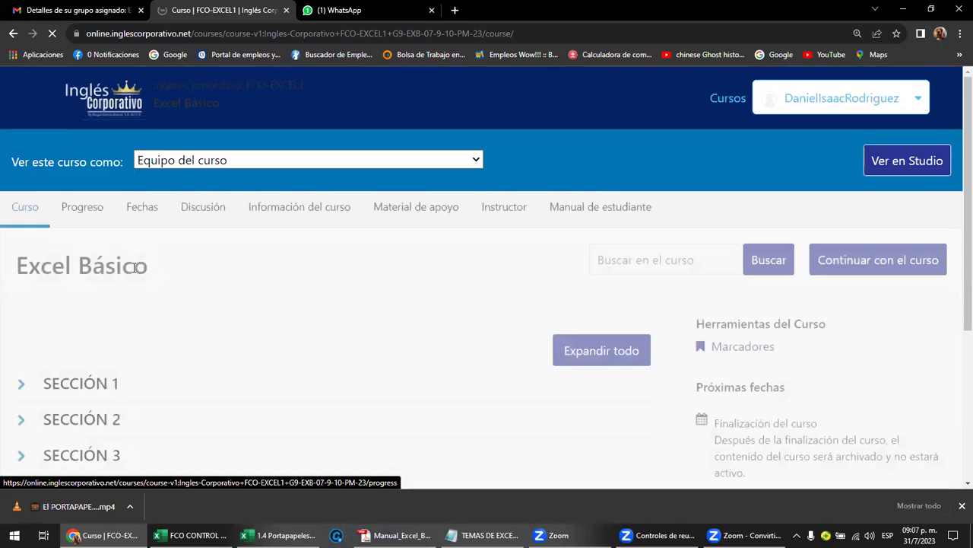
Open the Sección 4 - Tablas y gráficas básicas de Excel assignment from the outline.
scroll(129, 274, down, 2)
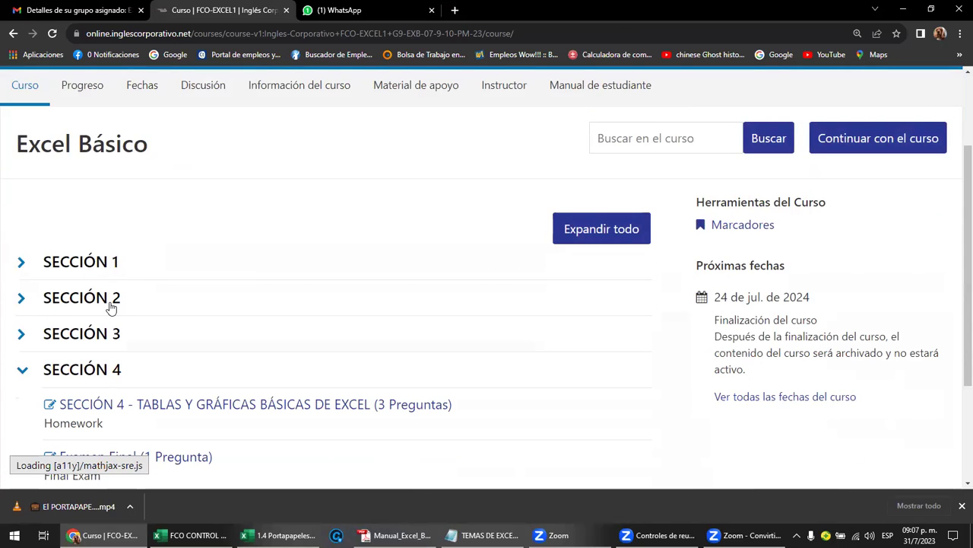
scroll(115, 353, down, 2)
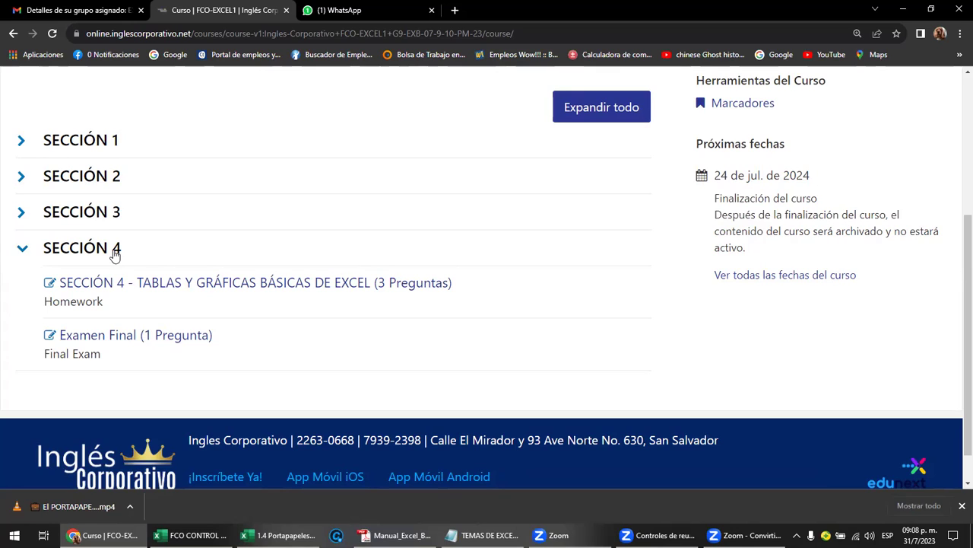
click(232, 283)
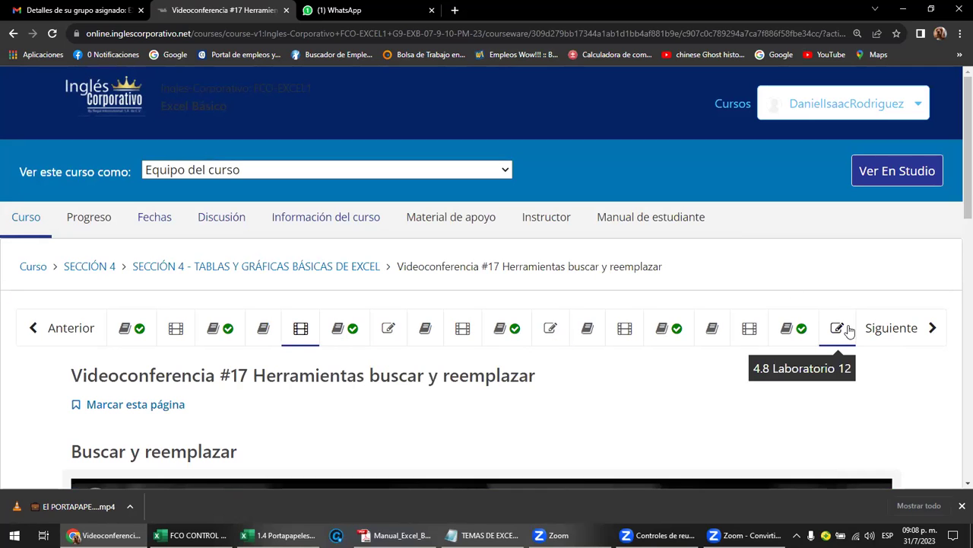
Step through the forum, 4.3, 4.4 and Videoconferencia #18 units, then return to the outline.
click(896, 327)
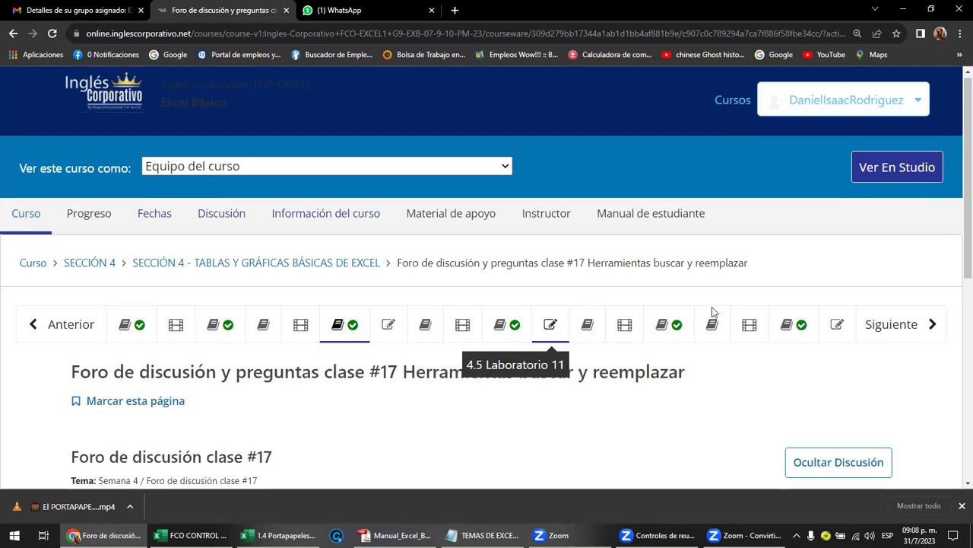
scroll(846, 202, down, 3)
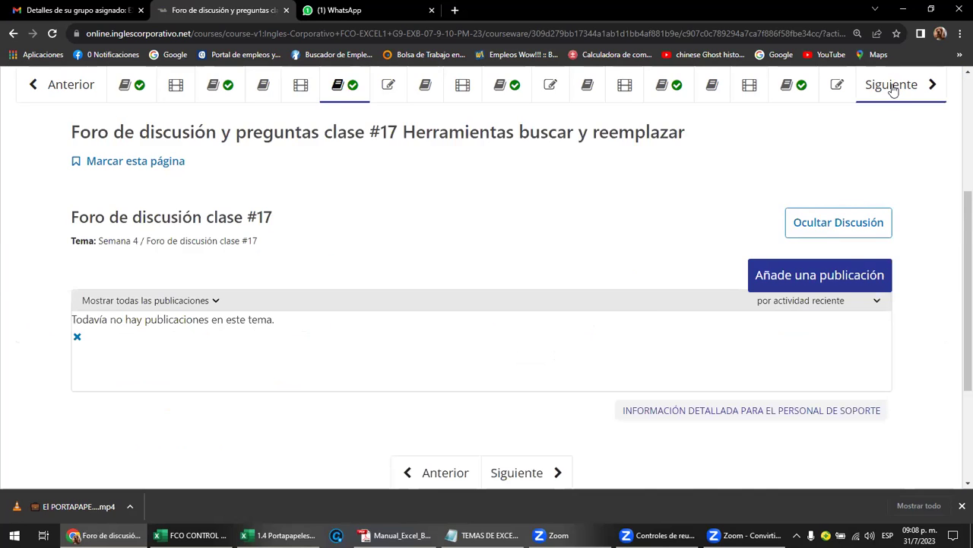
click(890, 85)
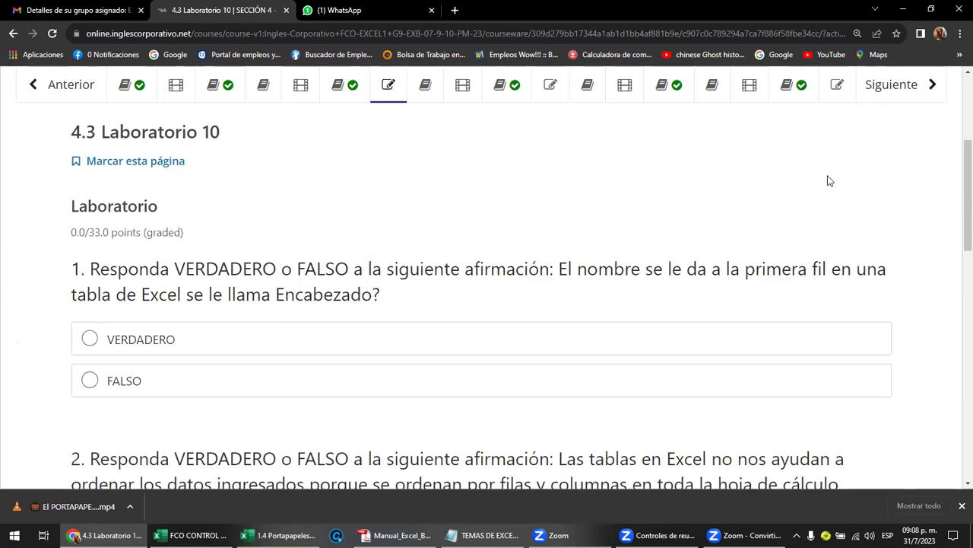
click(902, 90)
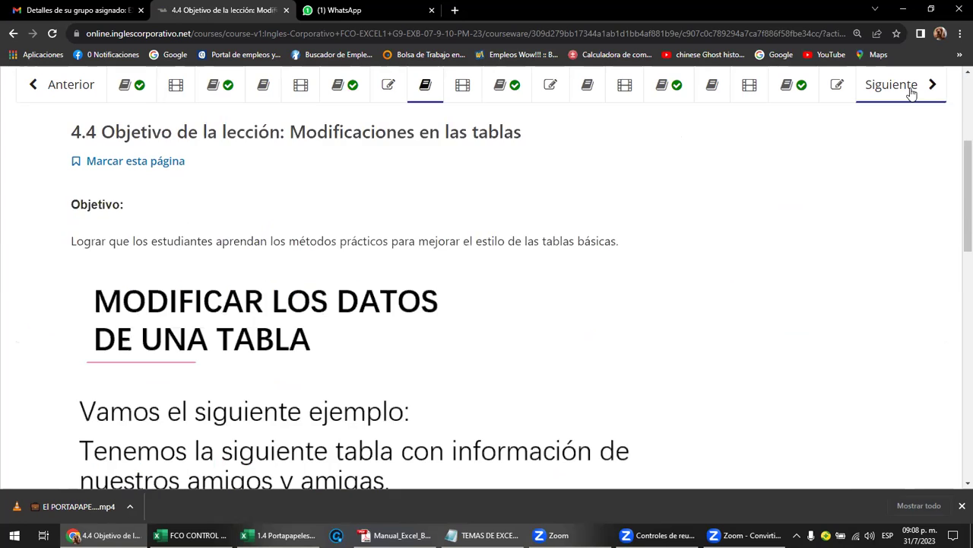
click(900, 92)
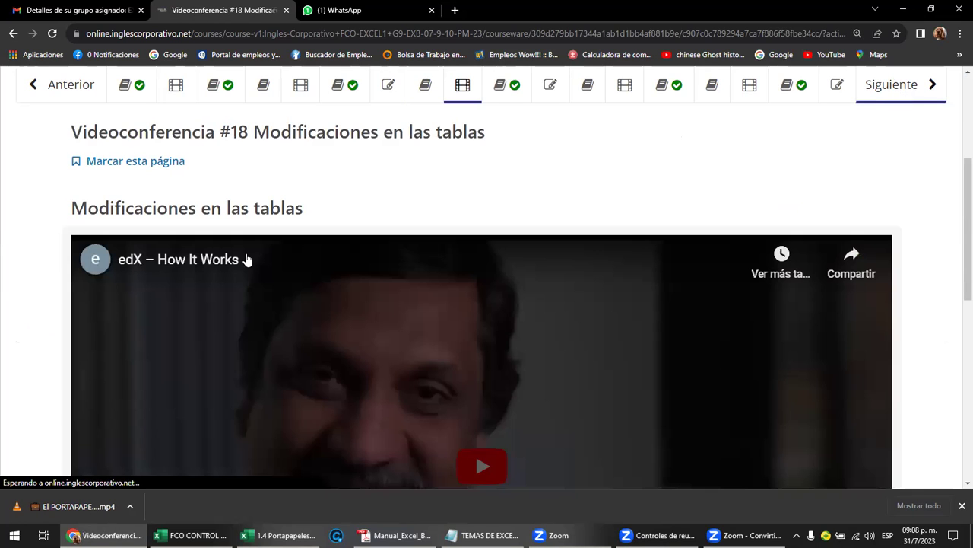
scroll(244, 254, up, 3)
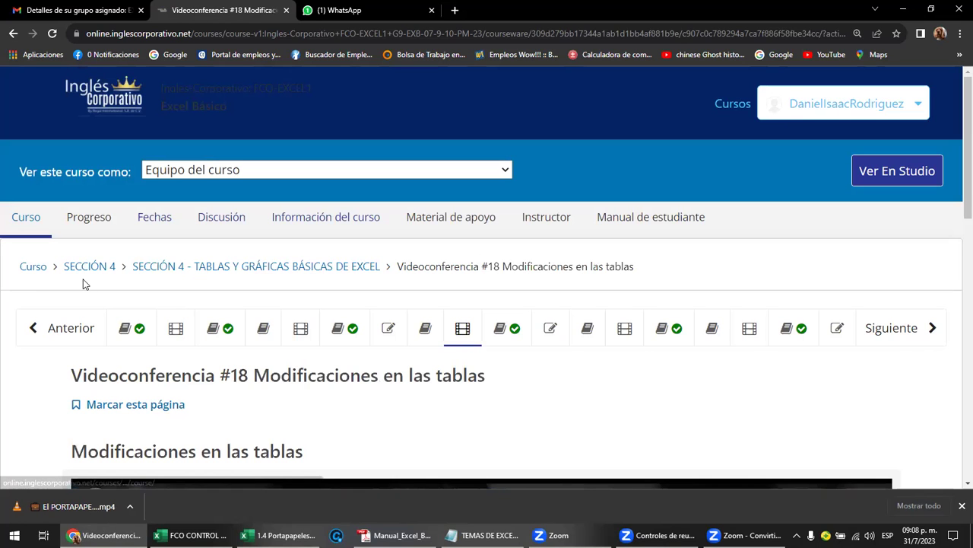
click(32, 268)
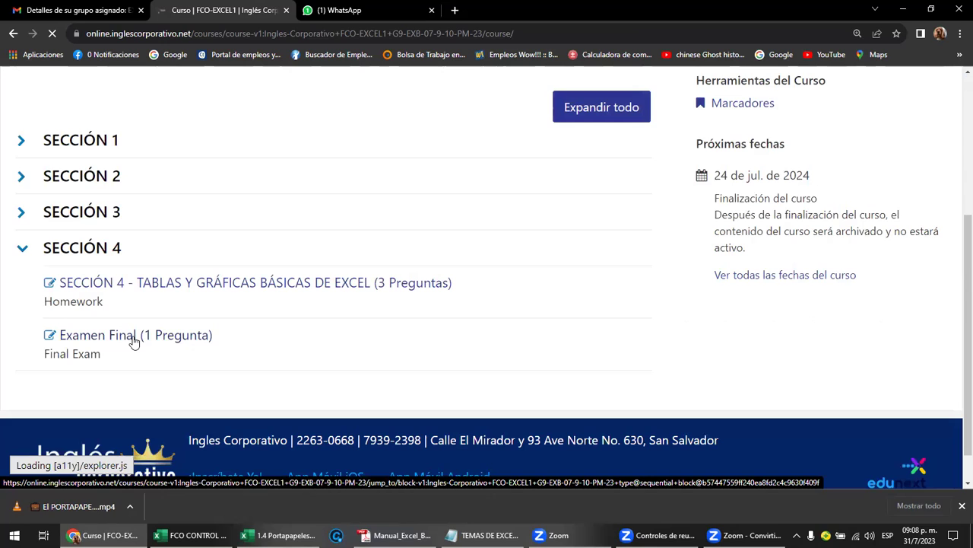
Open the Examen Final and read down through its 15 questions.
click(133, 342)
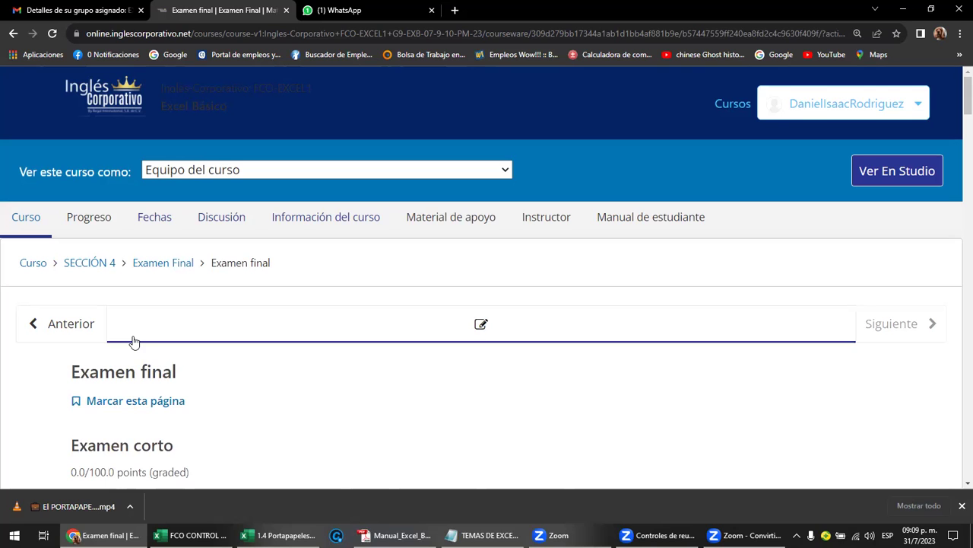
scroll(134, 342, down, 2)
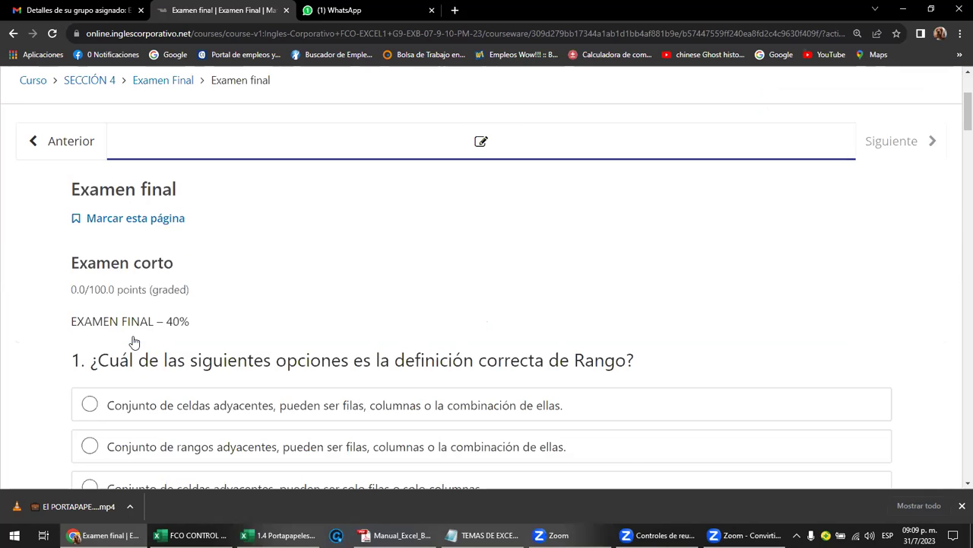
scroll(57, 356, down, 1)
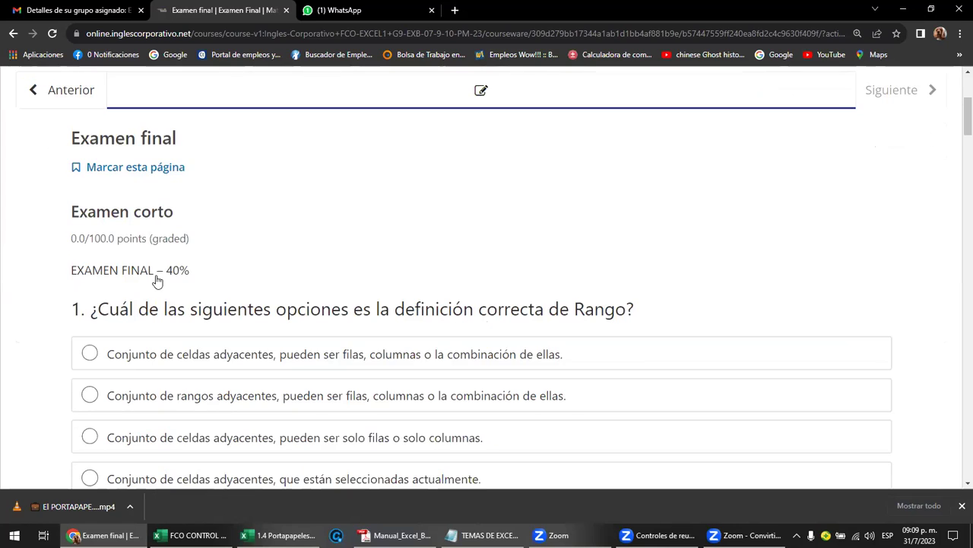
scroll(162, 259, down, 1)
scroll(162, 295, down, 10)
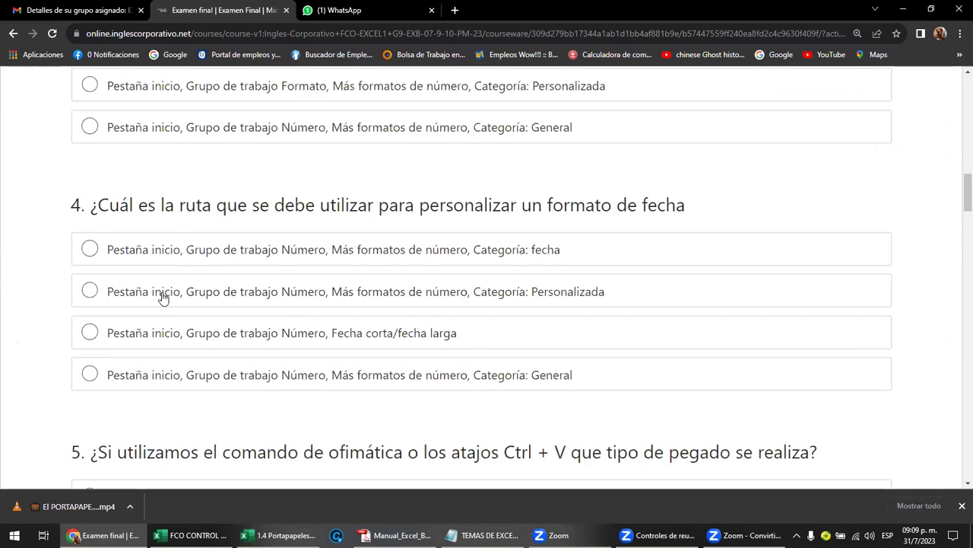
scroll(161, 297, down, 9)
scroll(160, 299, down, 9)
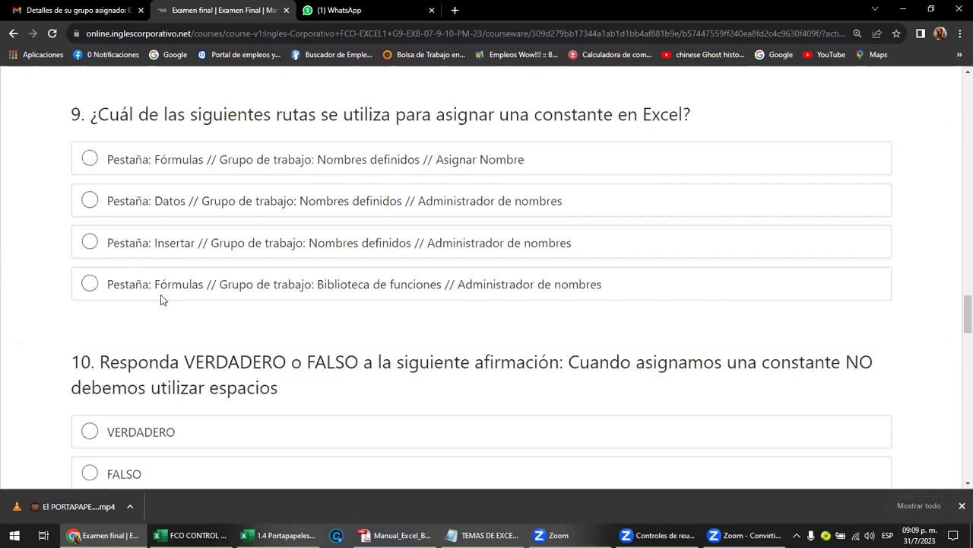
scroll(161, 299, down, 6)
scroll(162, 299, down, 7)
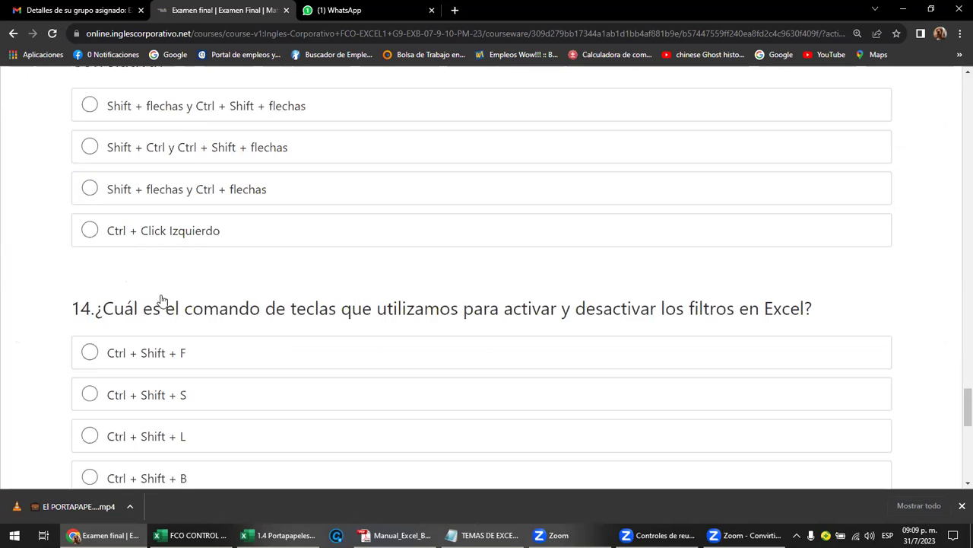
scroll(162, 301, down, 5)
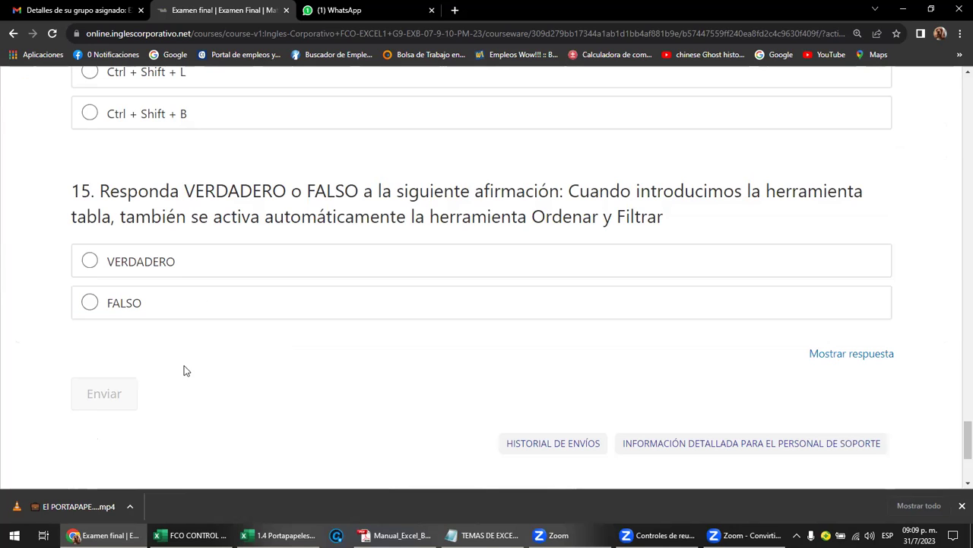
Go back to the top of the exam and return to the Curso outline.
scroll(184, 370, up, 15)
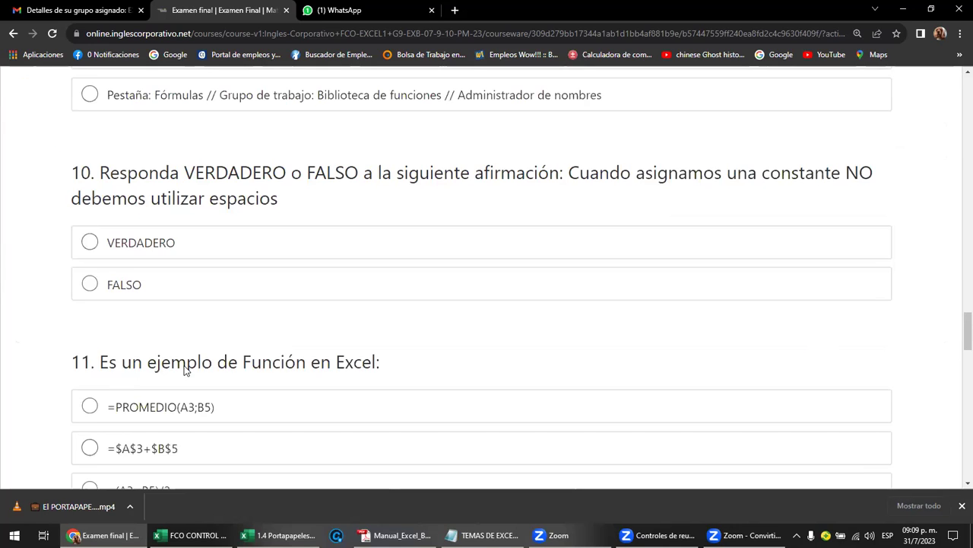
scroll(185, 370, up, 10)
scroll(185, 371, up, 15)
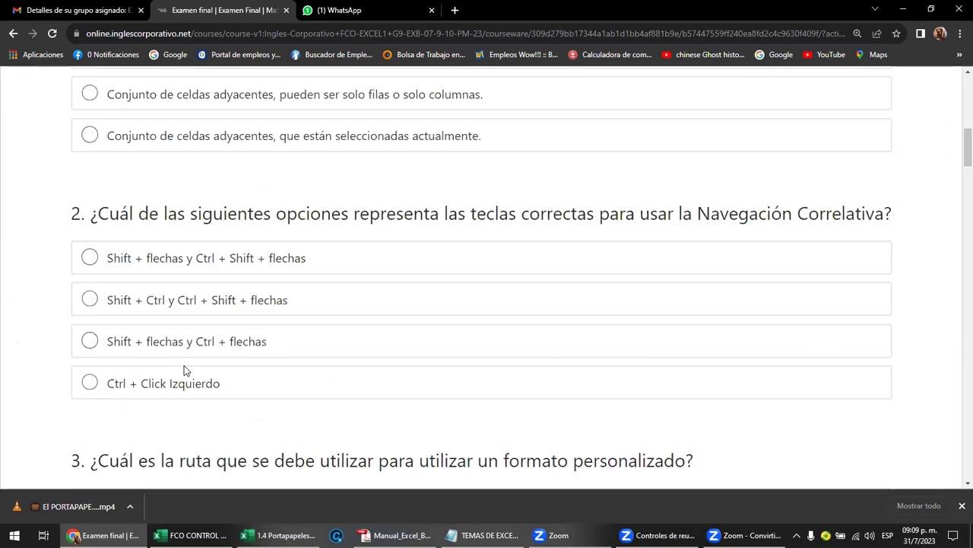
scroll(185, 371, up, 5)
scroll(185, 365, up, 3)
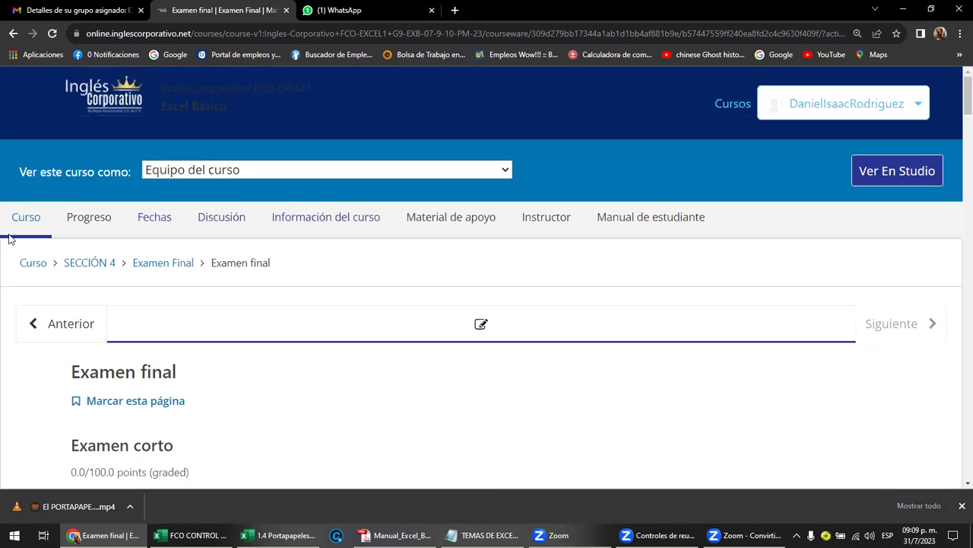
click(26, 218)
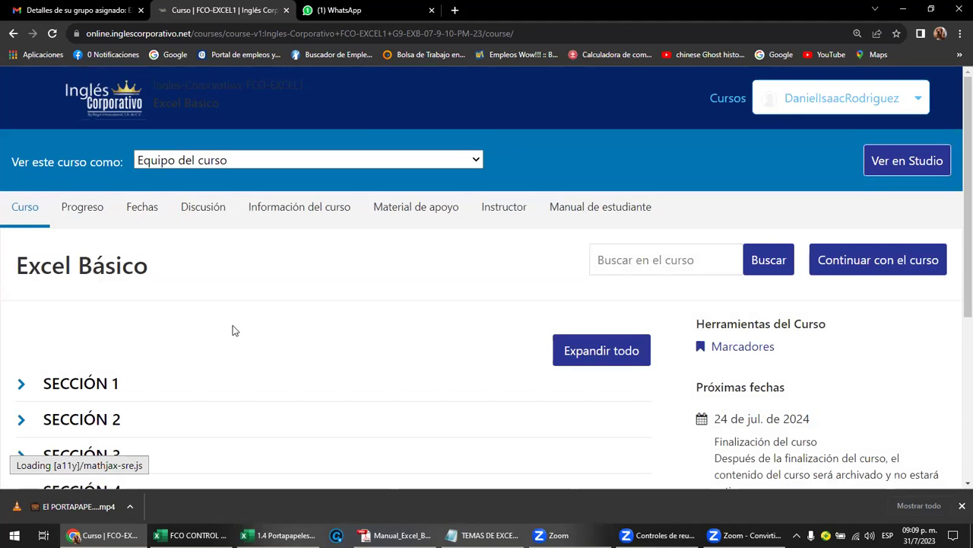
Expand Sección 1 and open the Conceptos básicos y entorno de trabajo de Excel unit.
scroll(101, 325, down, 1)
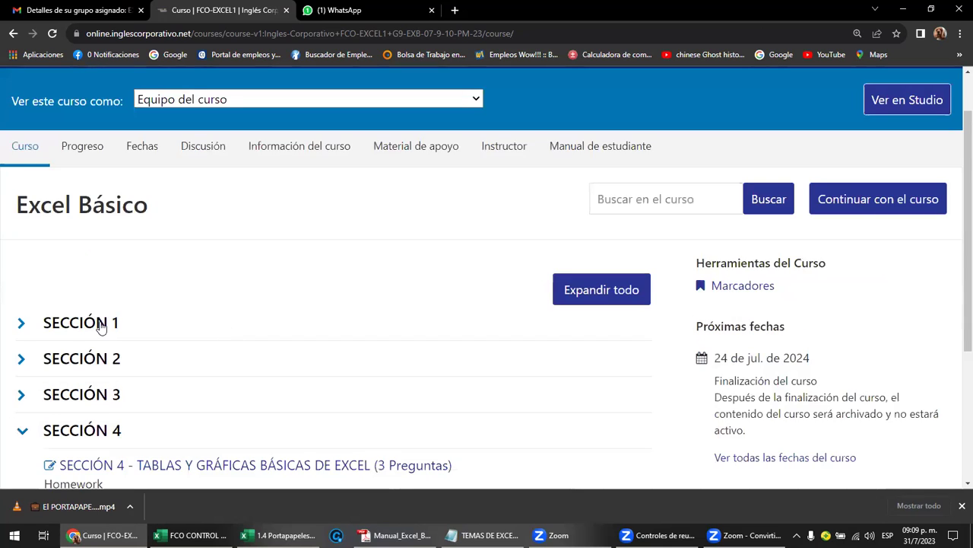
click(101, 326)
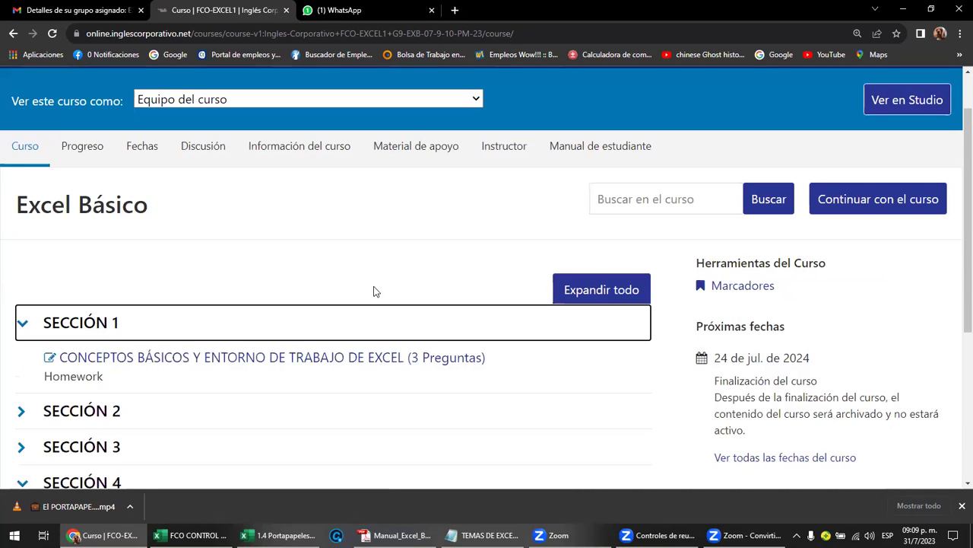
click(358, 359)
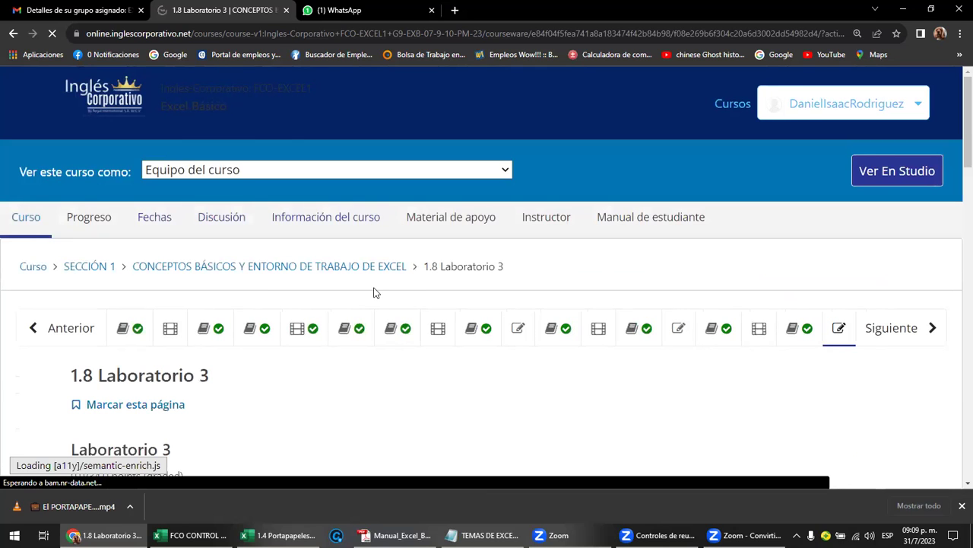
Go to Material de apoyo and find the Formatos propios y personalizados en Excel section.
click(451, 219)
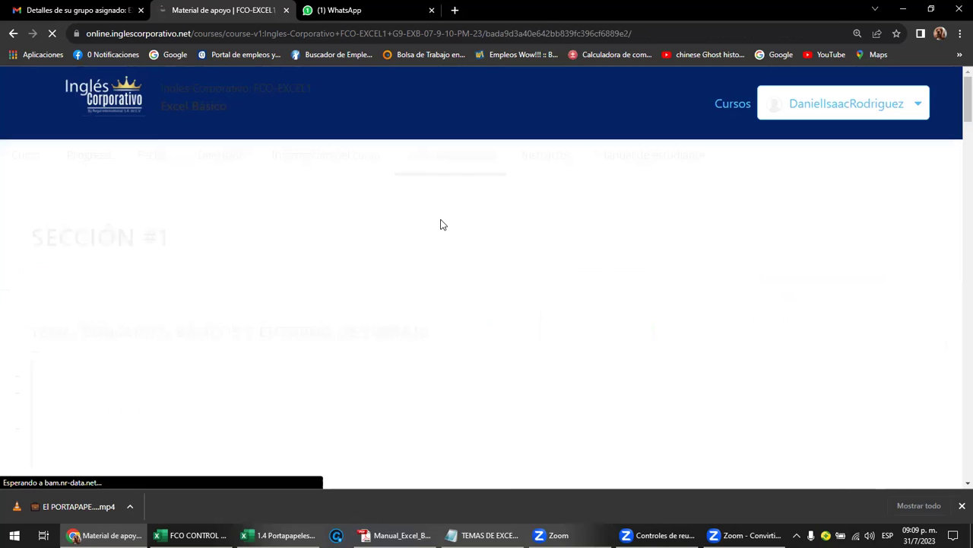
scroll(91, 188, down, 2)
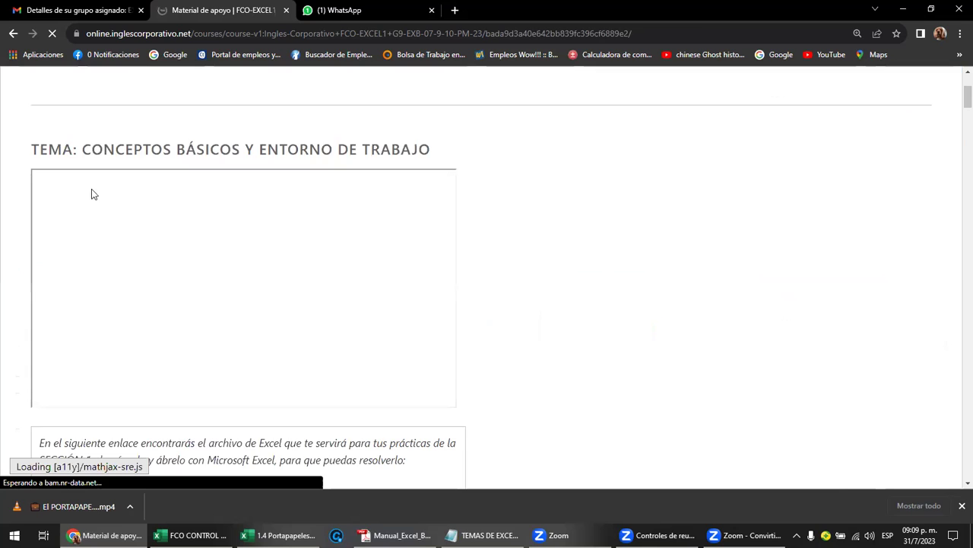
scroll(99, 200, down, 3)
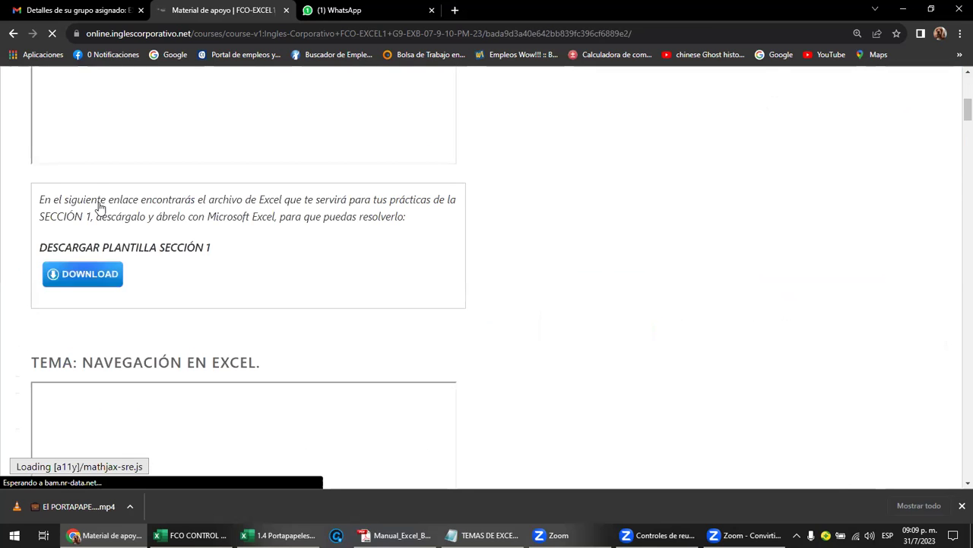
scroll(99, 207, down, 3)
scroll(99, 207, down, 3)
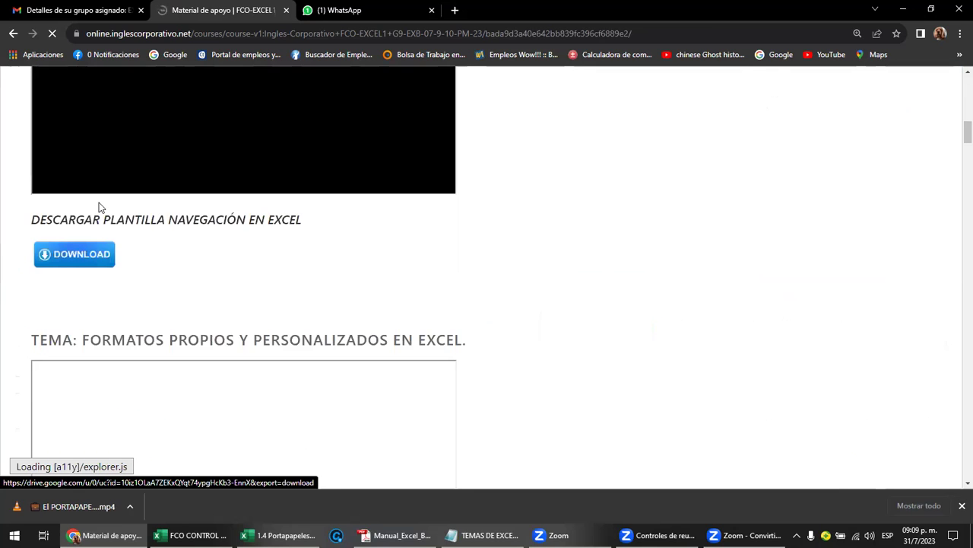
scroll(99, 207, down, 2)
scroll(99, 205, down, 2)
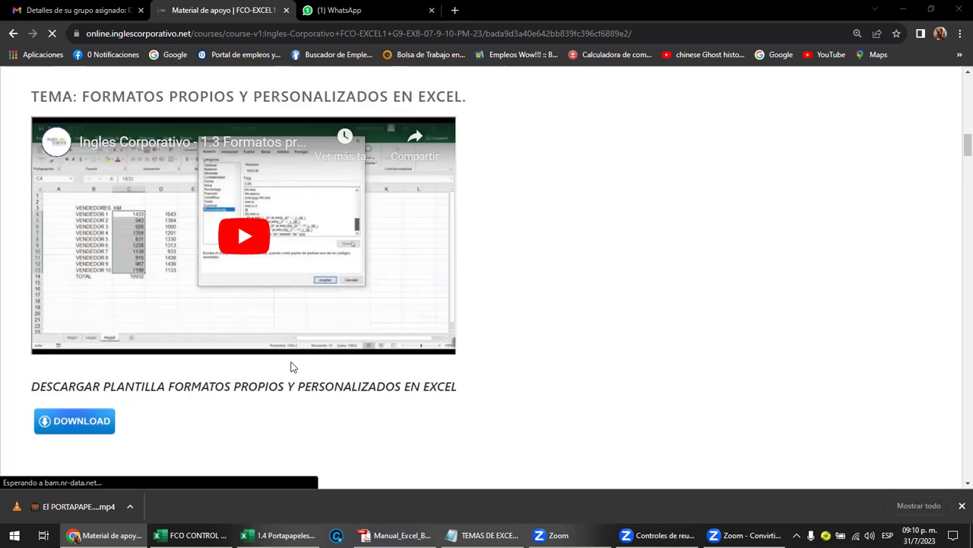
Play the Formatos propios y personalizados lesson video in full screen, showing the VENDEDORES sheet.
click(242, 248)
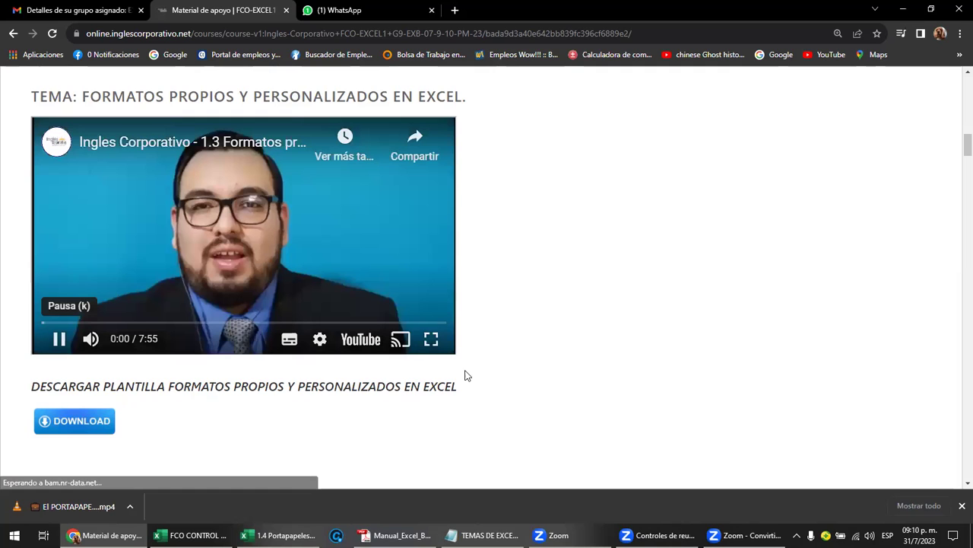
click(430, 342)
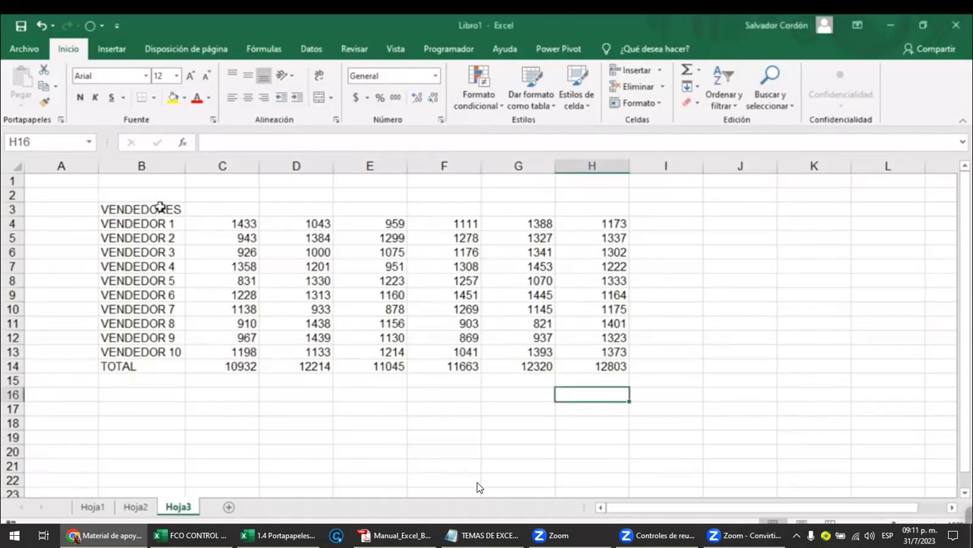
click(205, 214)
click(222, 166)
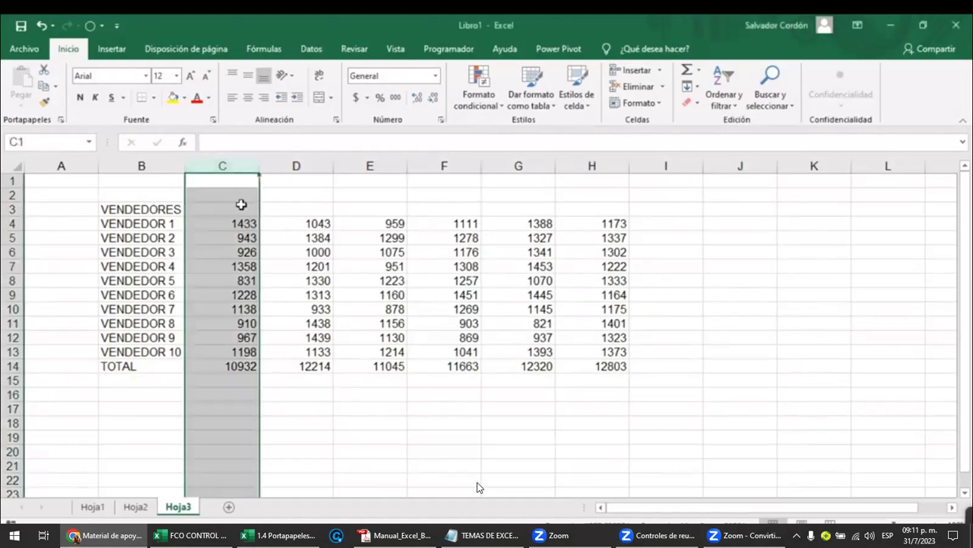
click(240, 204)
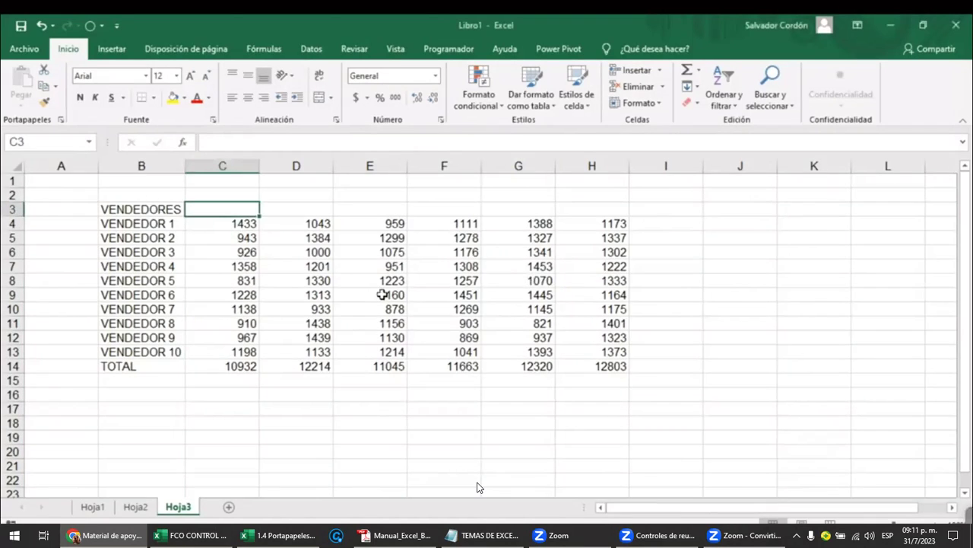
Add the KM suffix to the first kilometre entry, making C4 read 1433 KM.
text(KM)
key(Return)
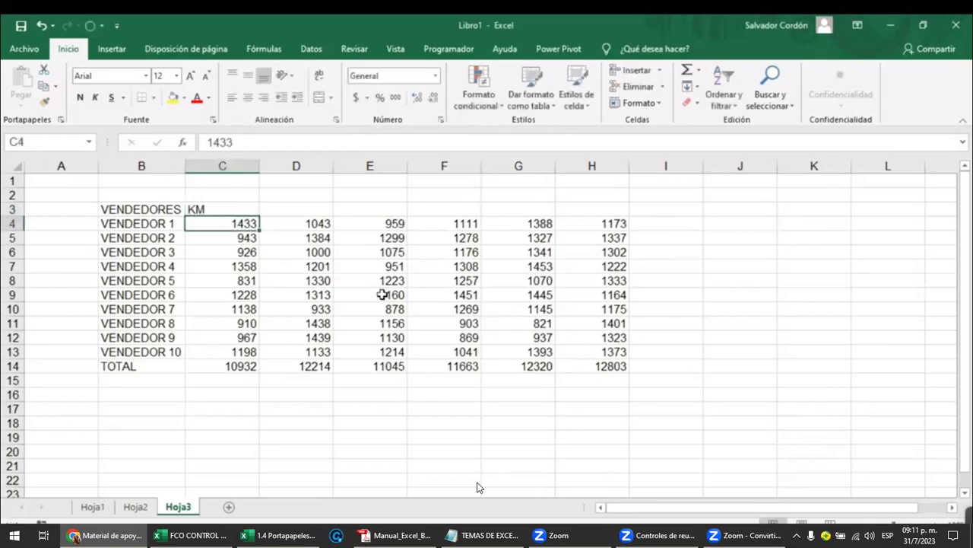
click(241, 207)
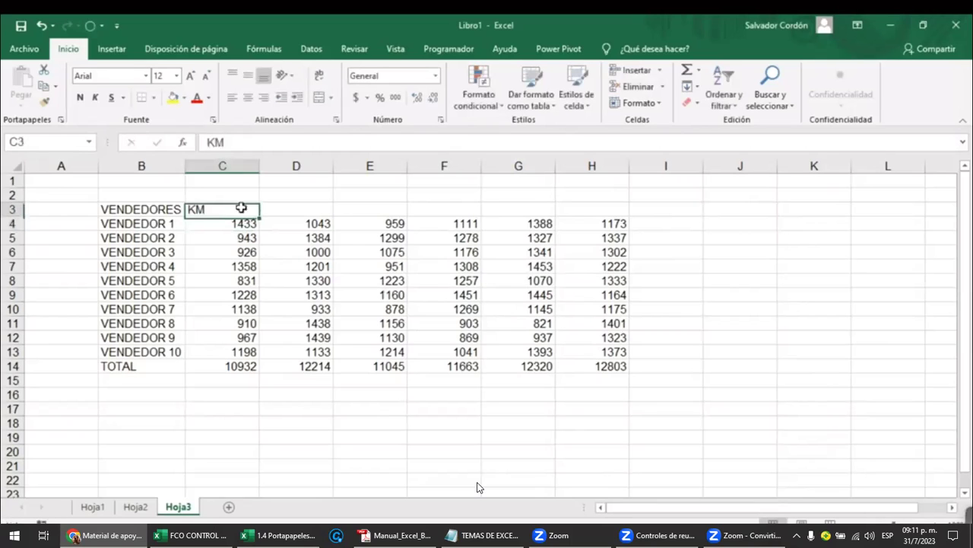
double_click(241, 208)
key(Return)
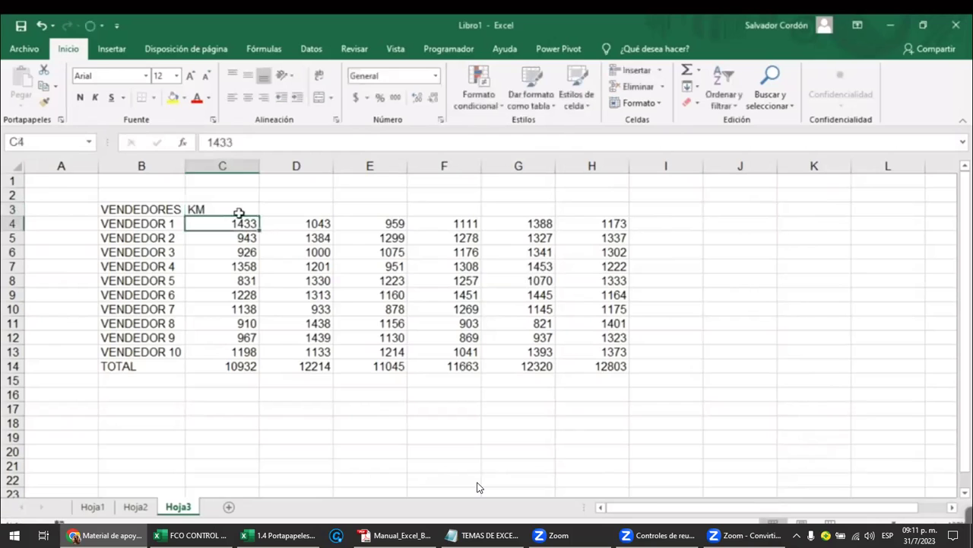
drag(239, 222, 239, 351)
drag(257, 226, 254, 259)
text(KM)
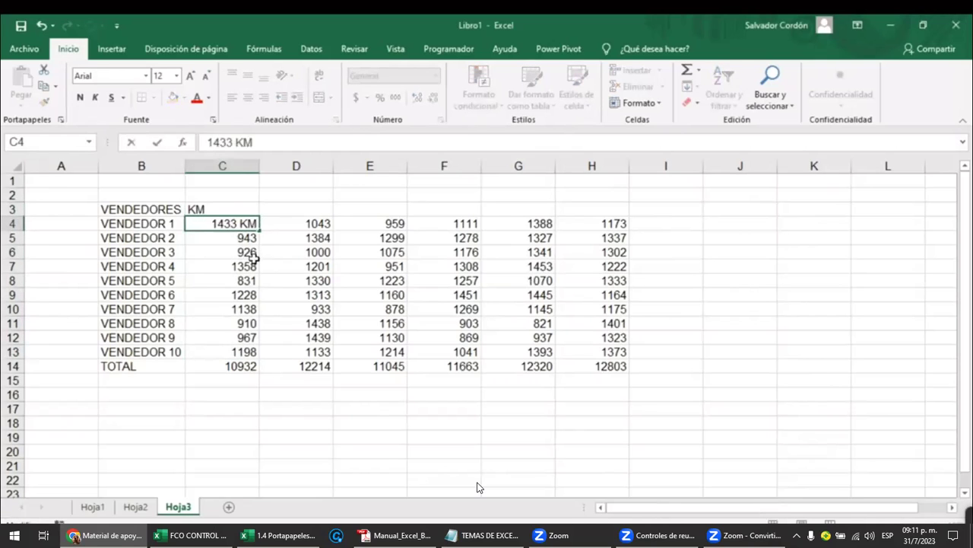
key(Return)
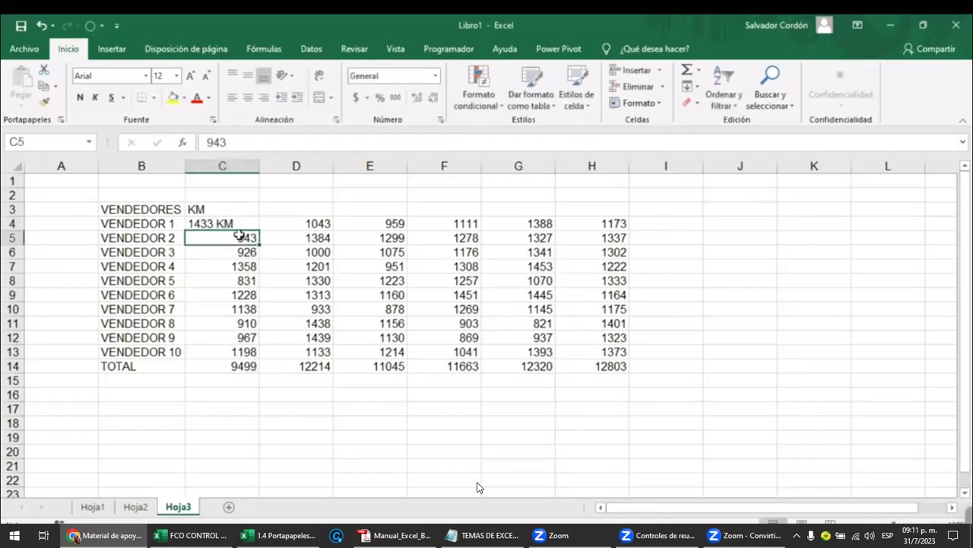
Clear row 14 and append KM to C5 so it reads 943 KM.
mouse_move(229, 365)
mouse_down()
mouse_move(322, 355)
mouse_move(594, 365)
mouse_up()
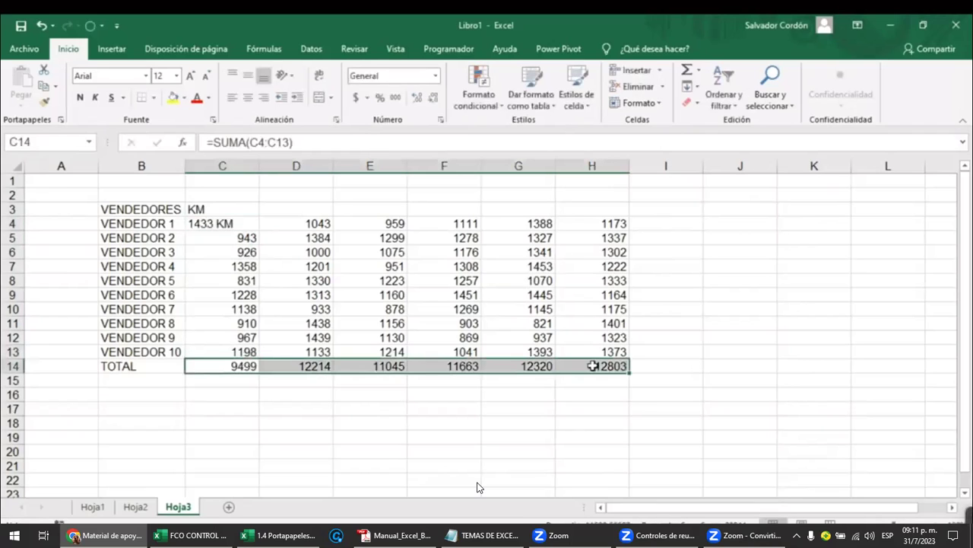
key(Delete)
click(237, 238)
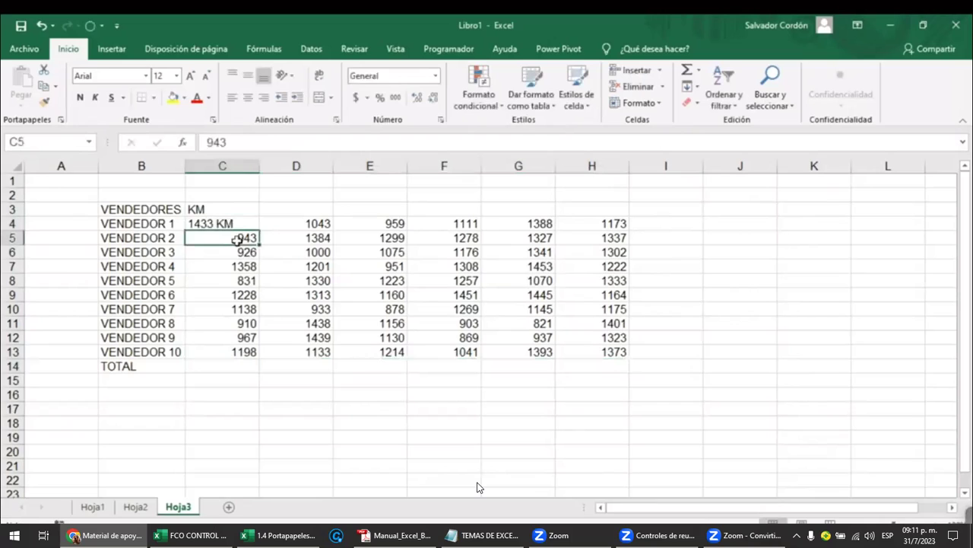
double_click(258, 237)
key(Escape)
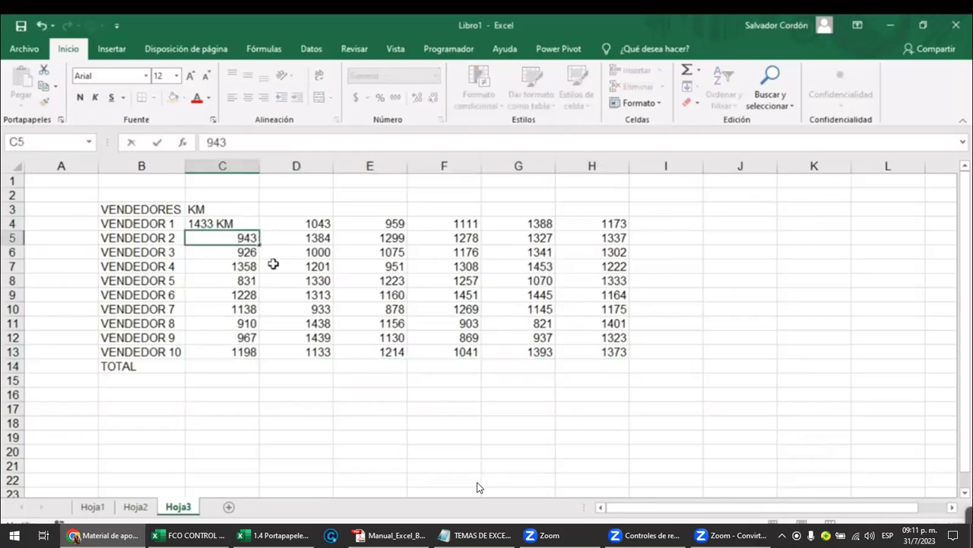
key(F2)
text( KM)
key(Return)
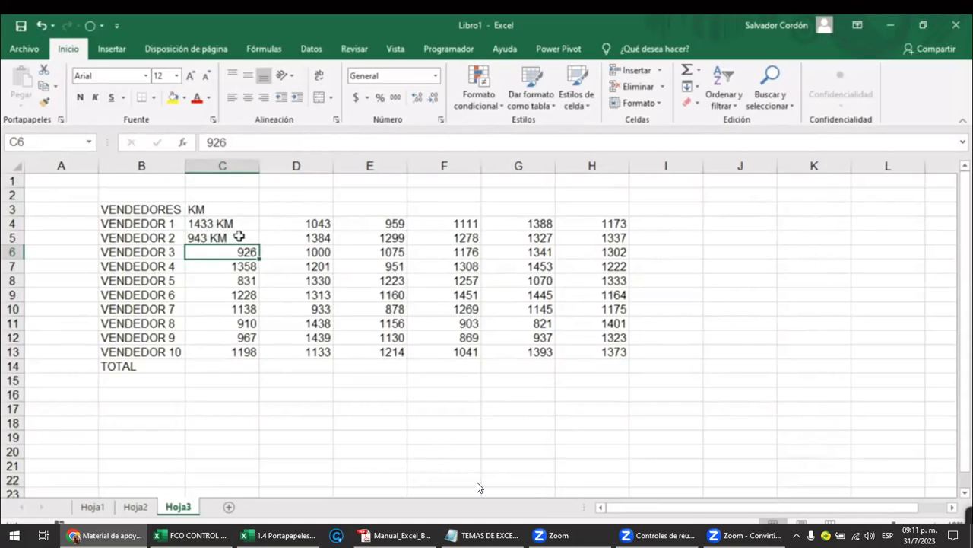
drag(235, 224, 240, 352)
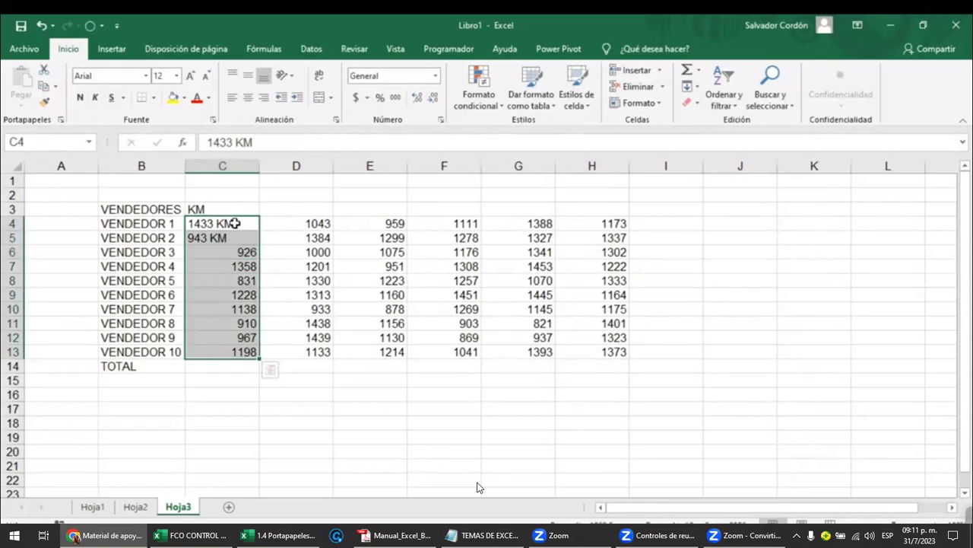
AutoSum the kilometre column C4:C13 into C14 beside TOTAL.
click(235, 206)
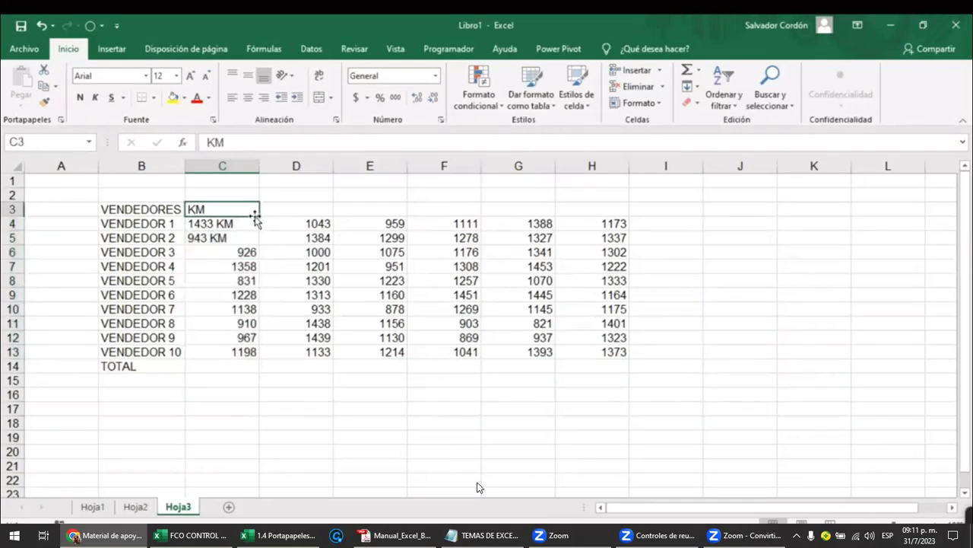
drag(255, 219, 248, 239)
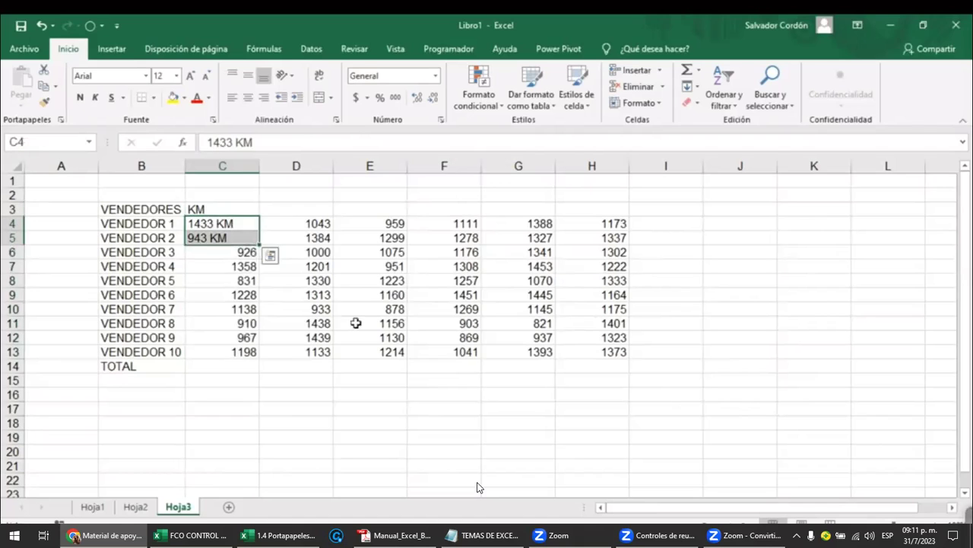
click(245, 369)
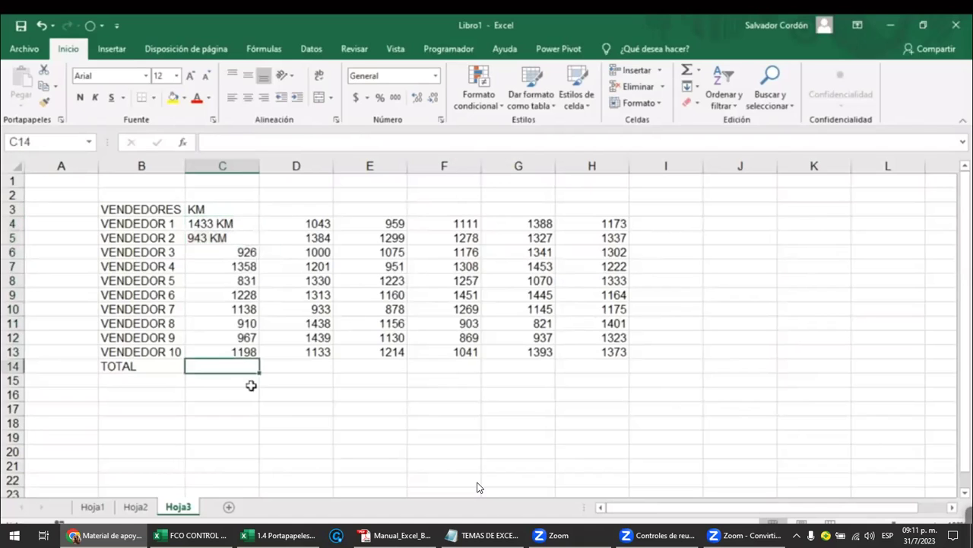
click(688, 70)
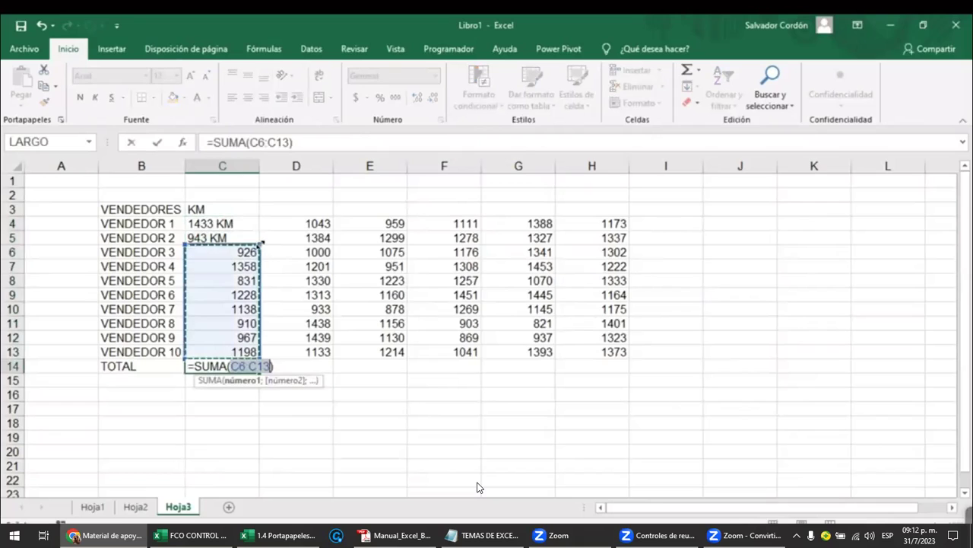
drag(261, 241, 260, 216)
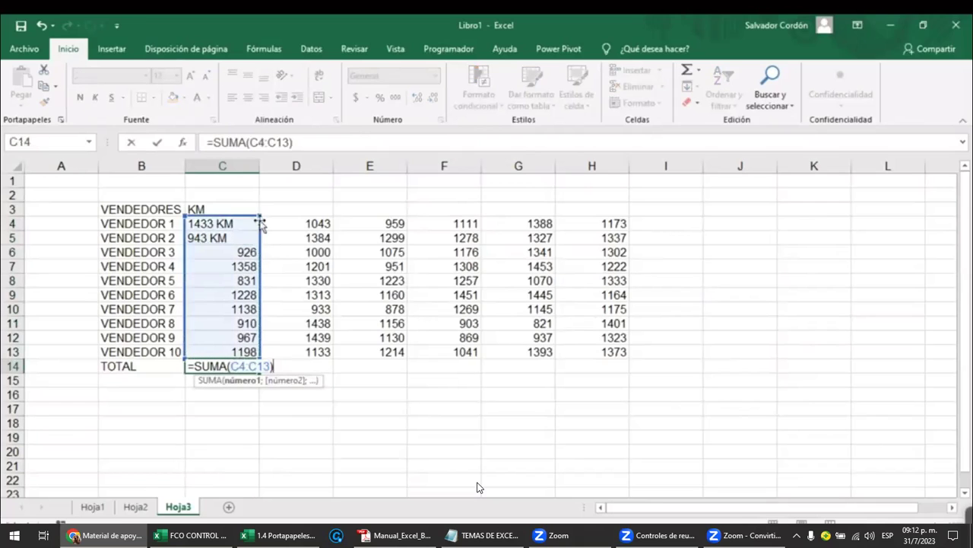
key(Return)
Inspect the C14 formula =SUMA(C4:C13), which returns 8556 and skips the KM text entries.
key(Up)
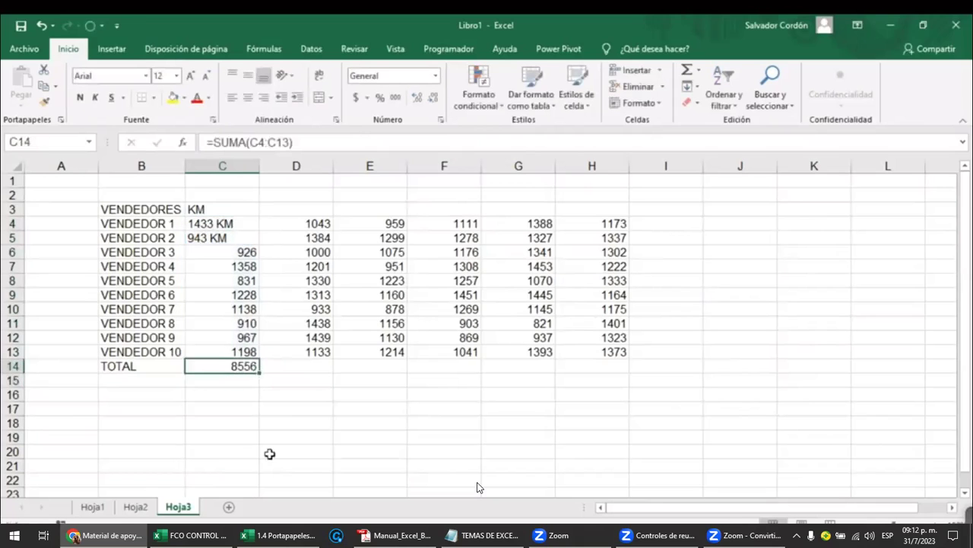
double_click(244, 365)
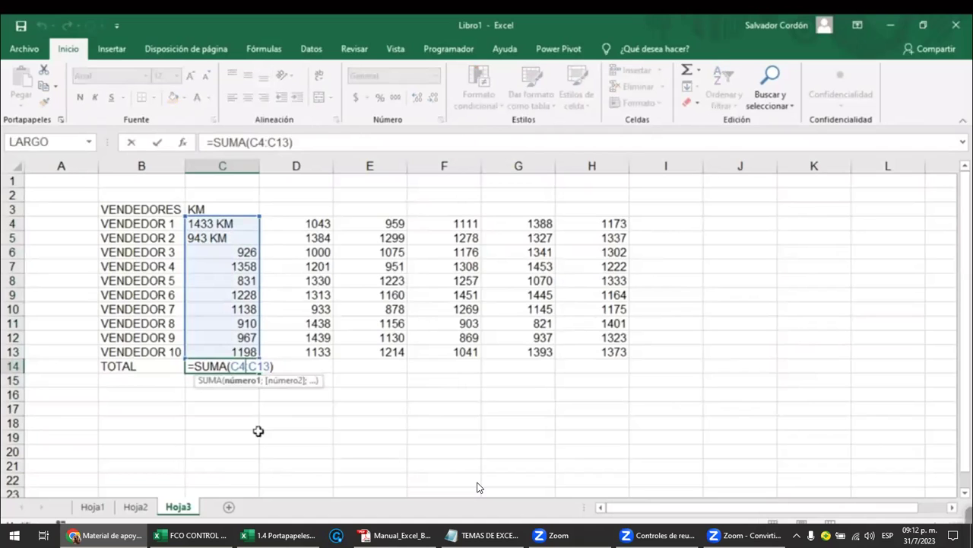
key(Return)
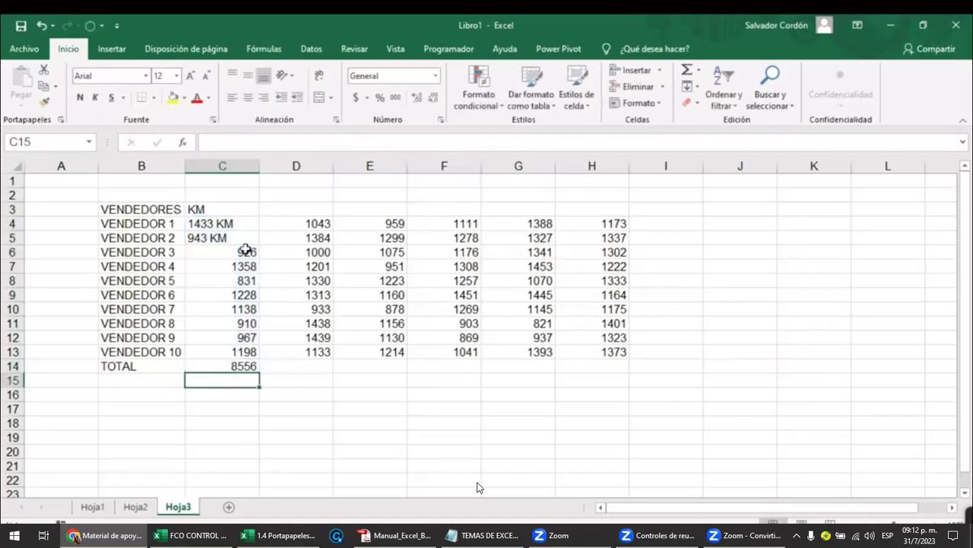
drag(246, 250, 240, 351)
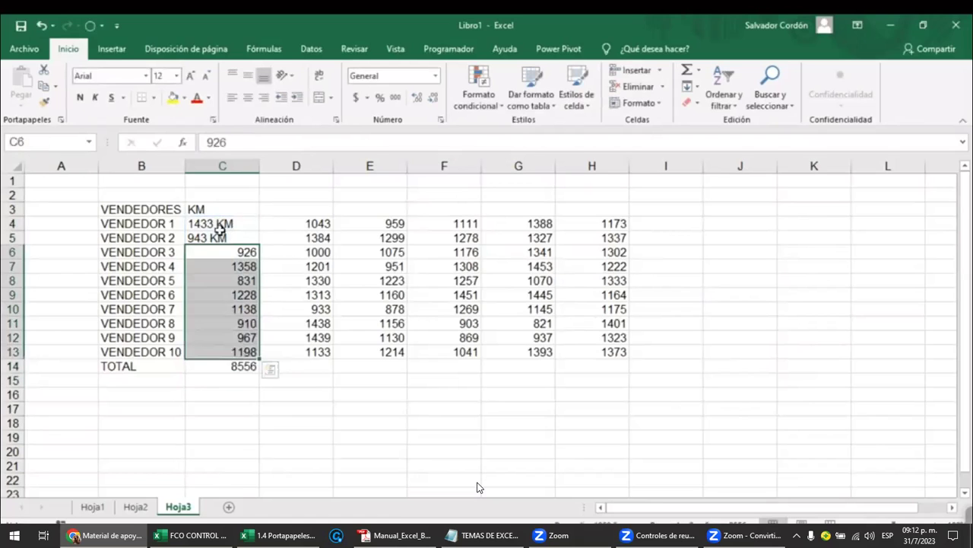
key(Right)
key(Down)
key(Down)
key(Down)
drag(257, 259, 251, 354)
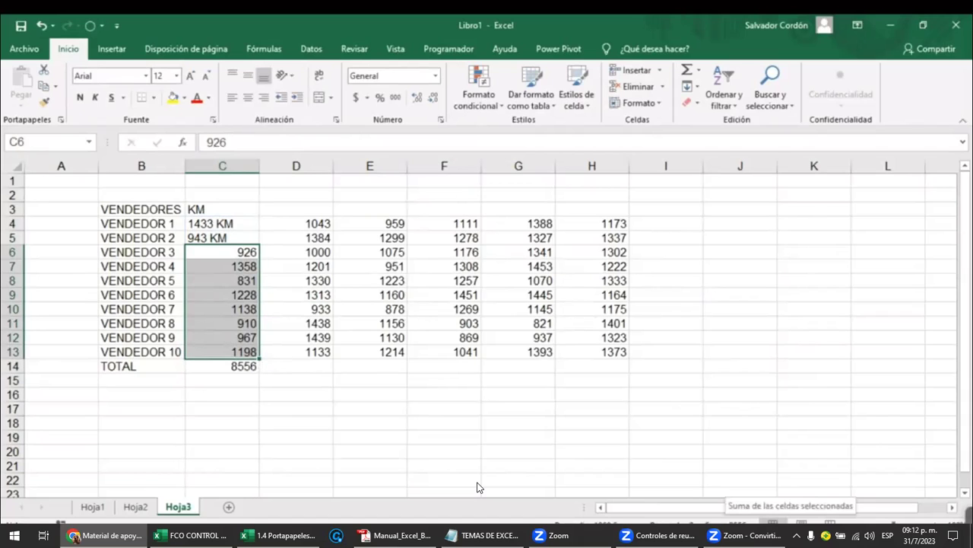
double_click(247, 366)
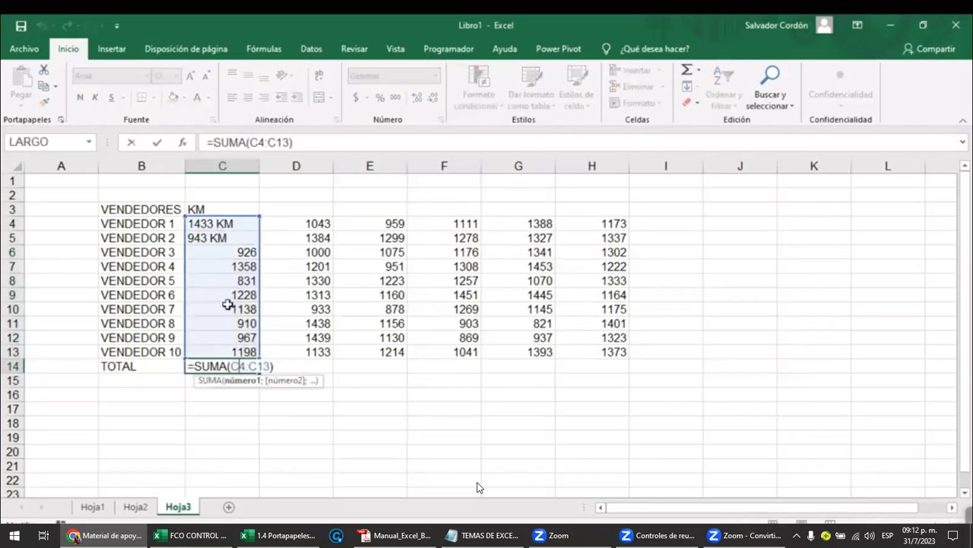
click(229, 305)
click(234, 367)
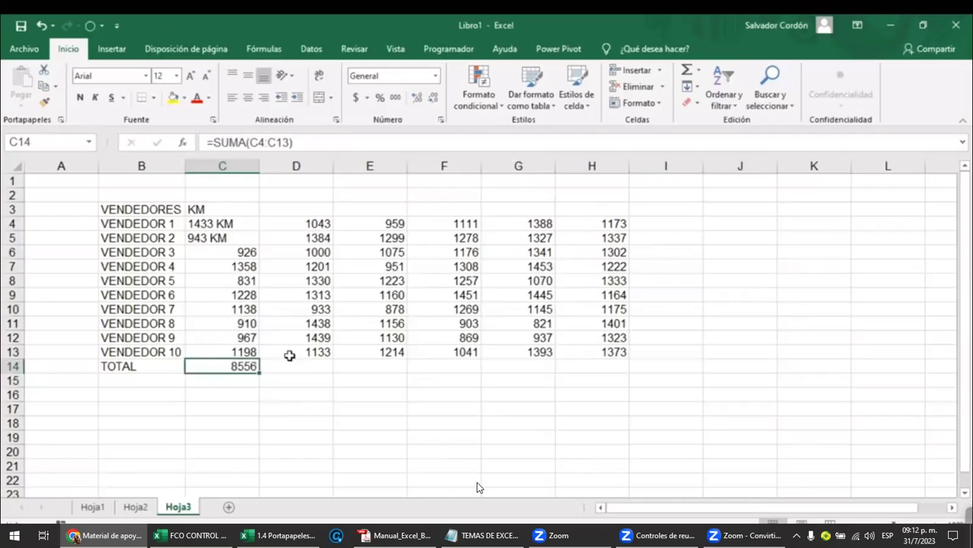
Strip the KM text so C4 and C5 hold plain numbers 1433 and 943.
click(240, 222)
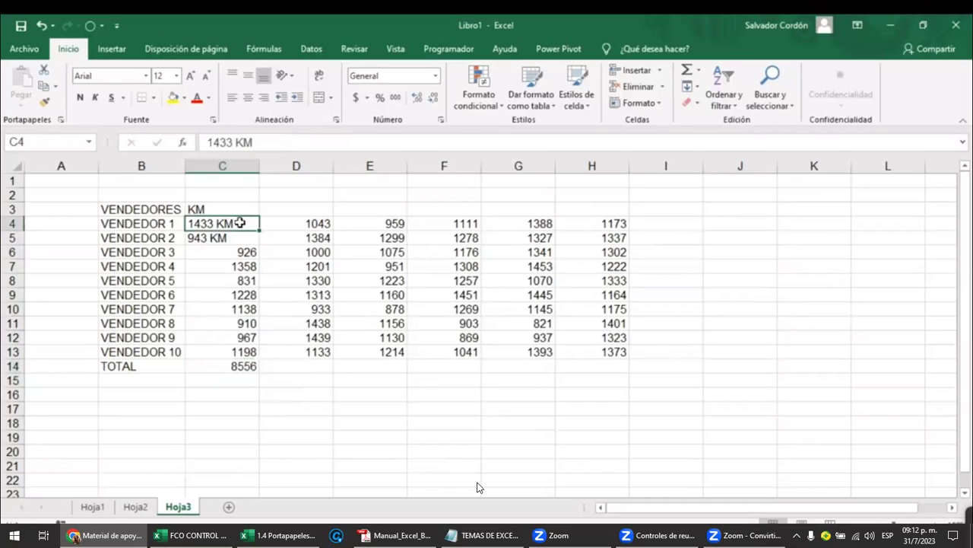
double_click(239, 222)
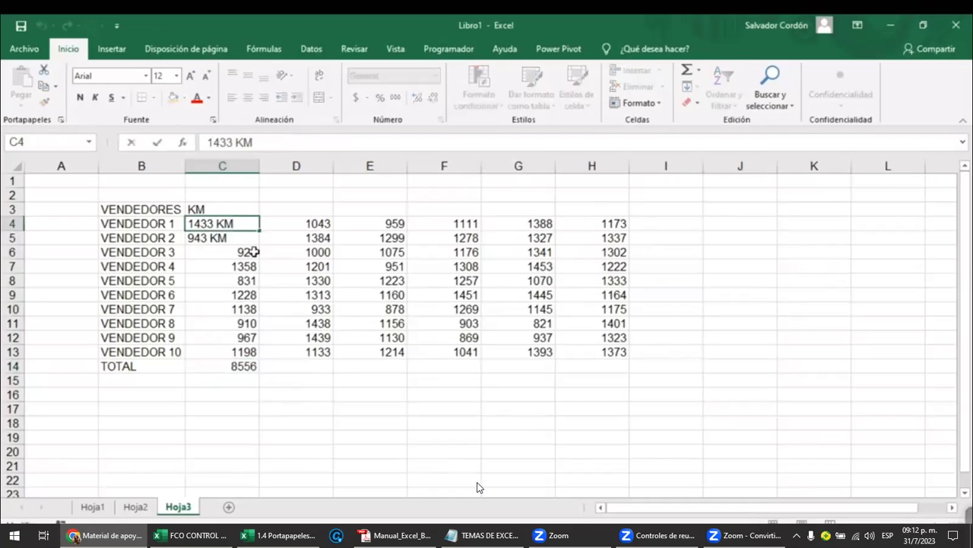
key(BackSpace)
key(BackSpace)
key(BackSpace)
key(Return)
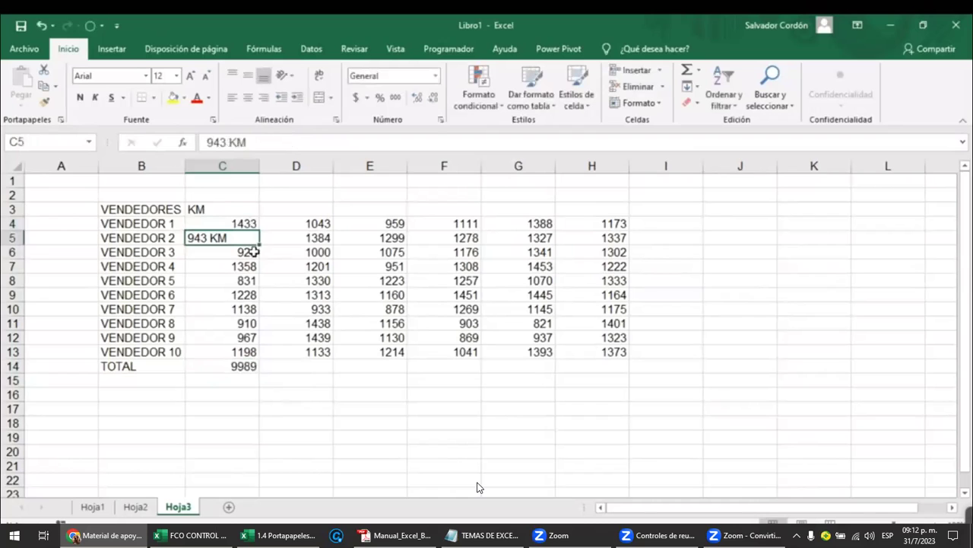
double_click(246, 236)
key(BackSpace)
key(BackSpace)
key(BackSpace)
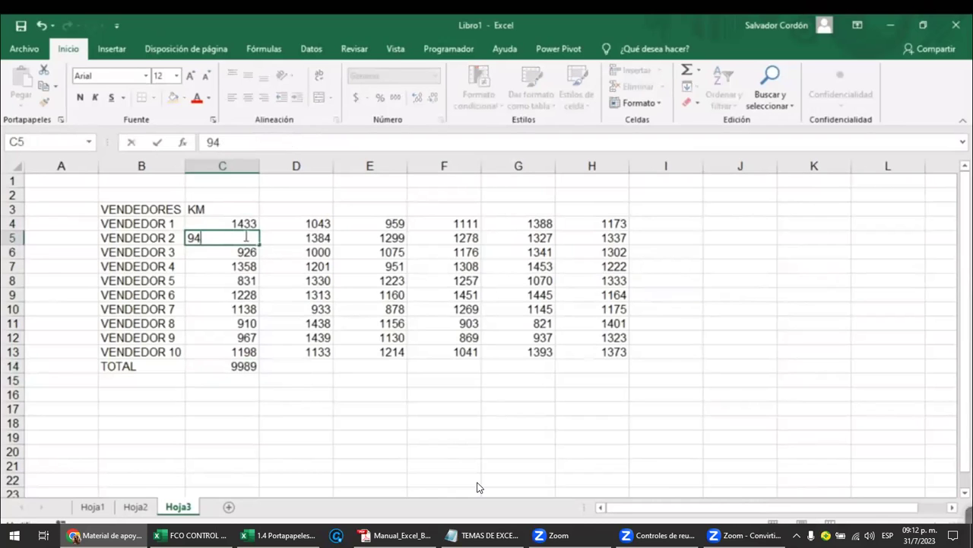
text(3)
key(Return)
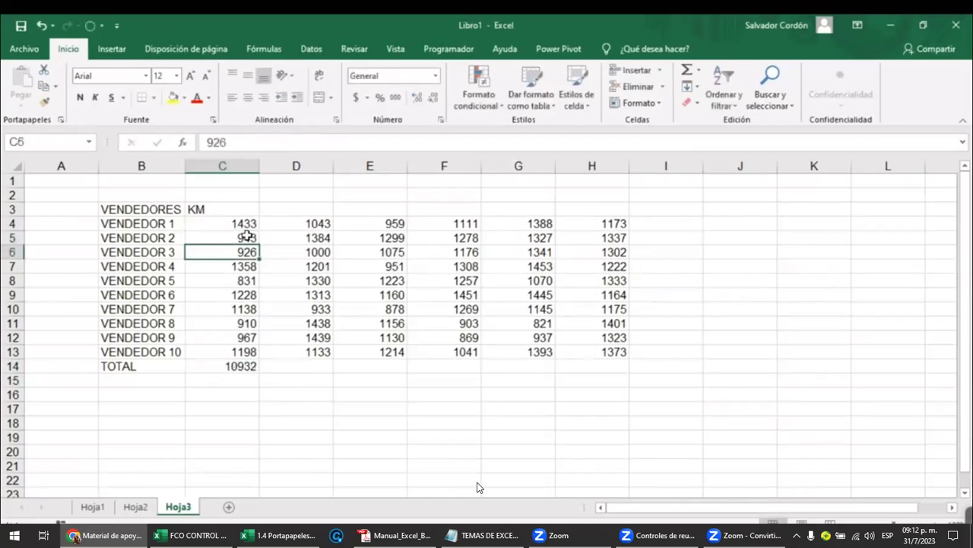
Select the kilometre values C4:C13.
mouse_move(245, 223)
mouse_down()
mouse_move(239, 374)
mouse_move(255, 350)
mouse_up()
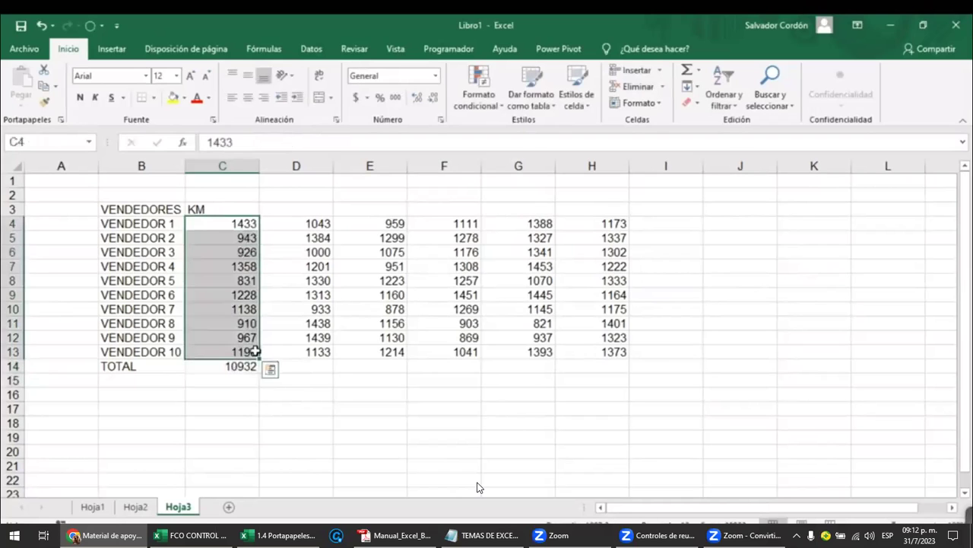
drag(237, 209, 239, 366)
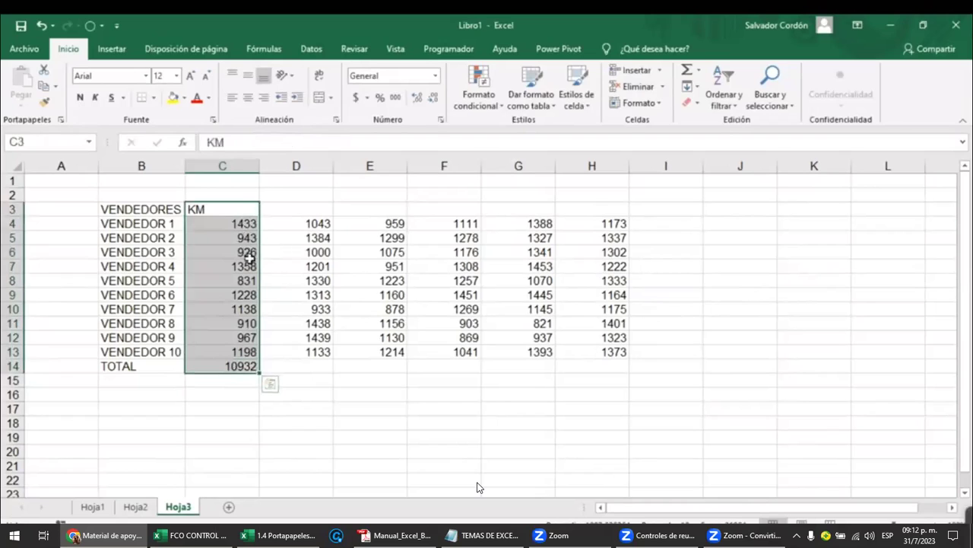
drag(240, 212, 237, 369)
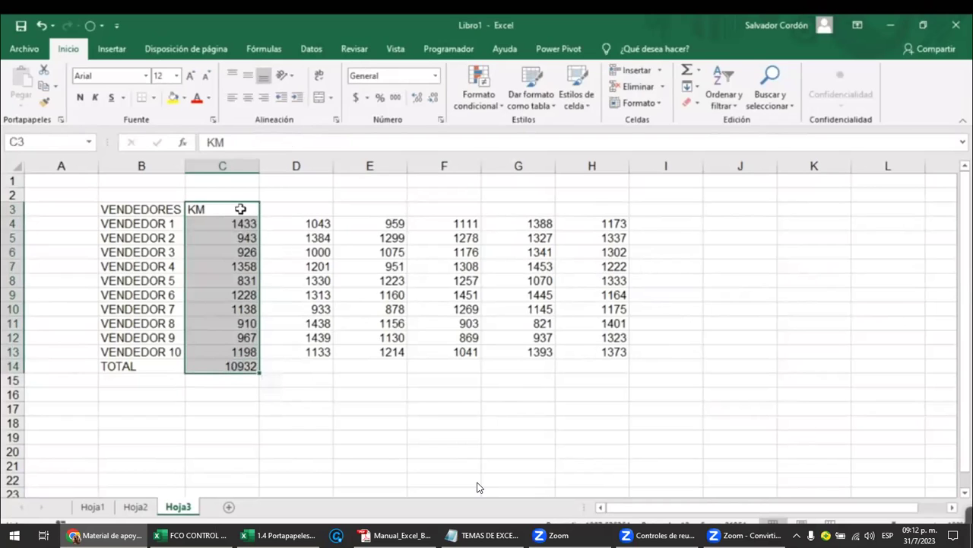
key(Down)
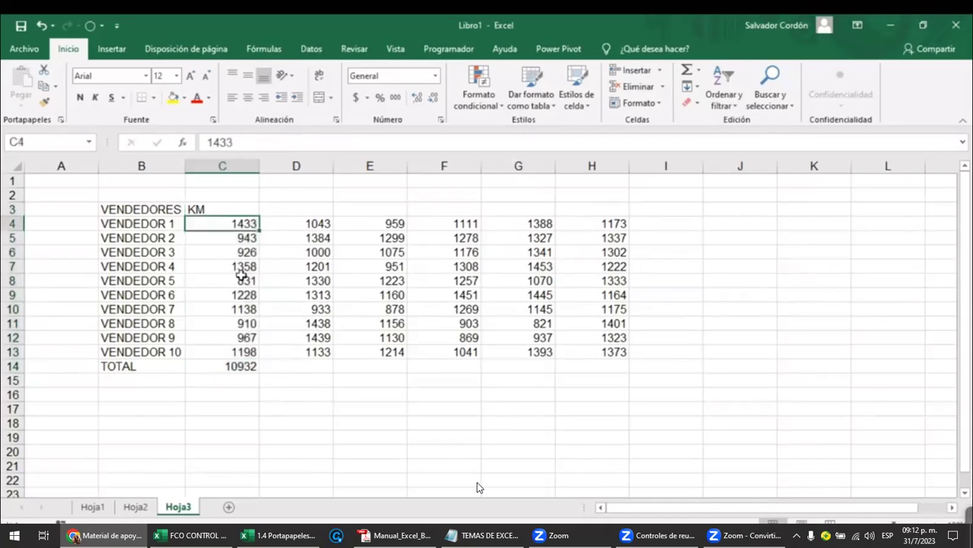
drag(243, 224, 234, 352)
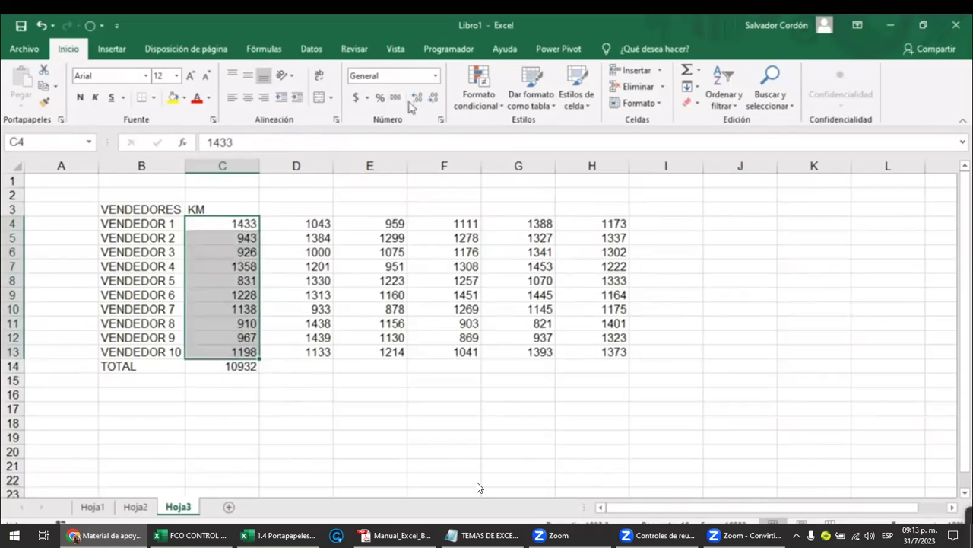
Open Formato de celdas via More Number Formats and show the Personalizada category.
click(436, 76)
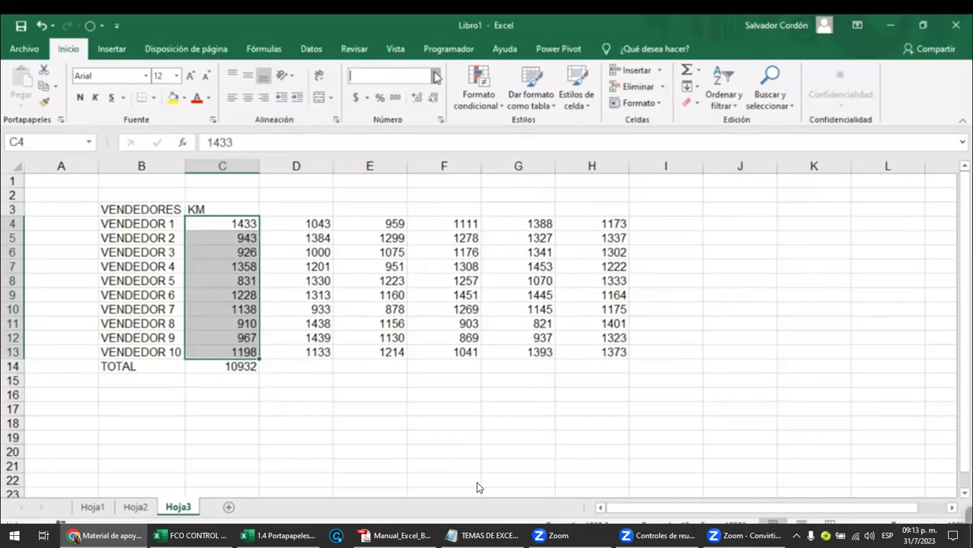
click(365, 91)
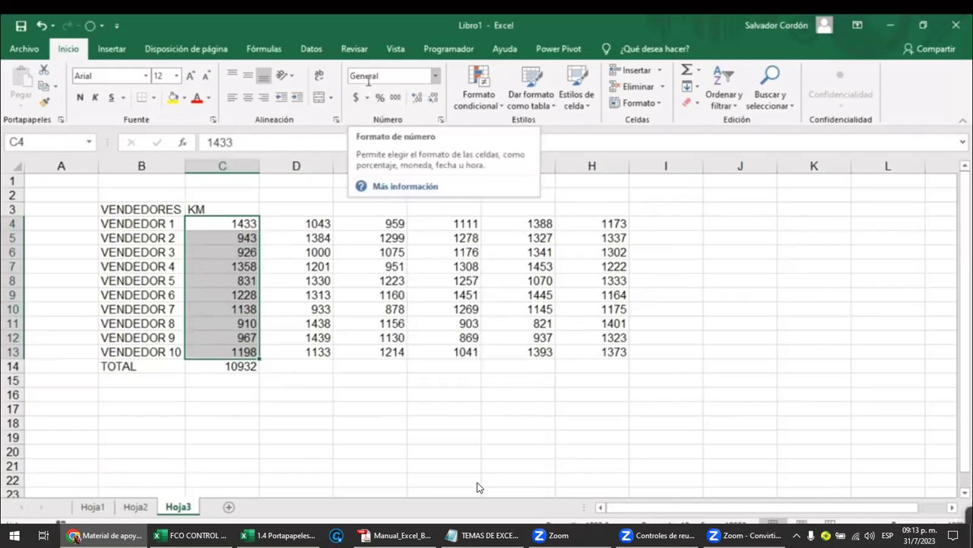
click(436, 77)
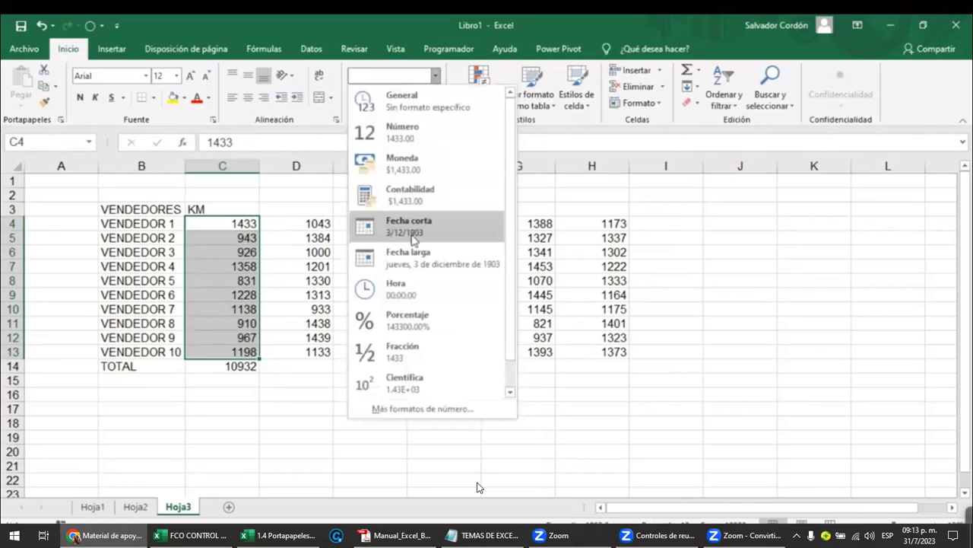
click(447, 414)
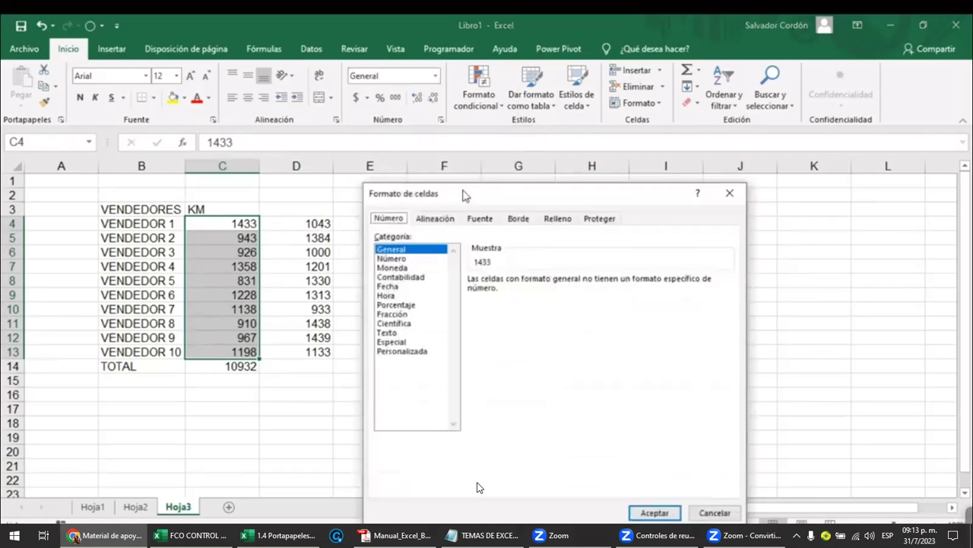
drag(466, 196, 484, 61)
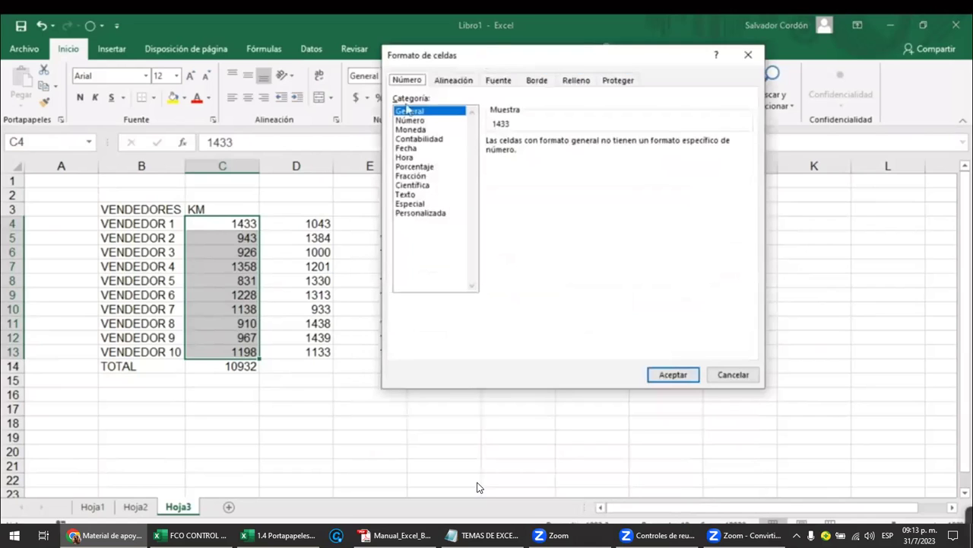
click(412, 214)
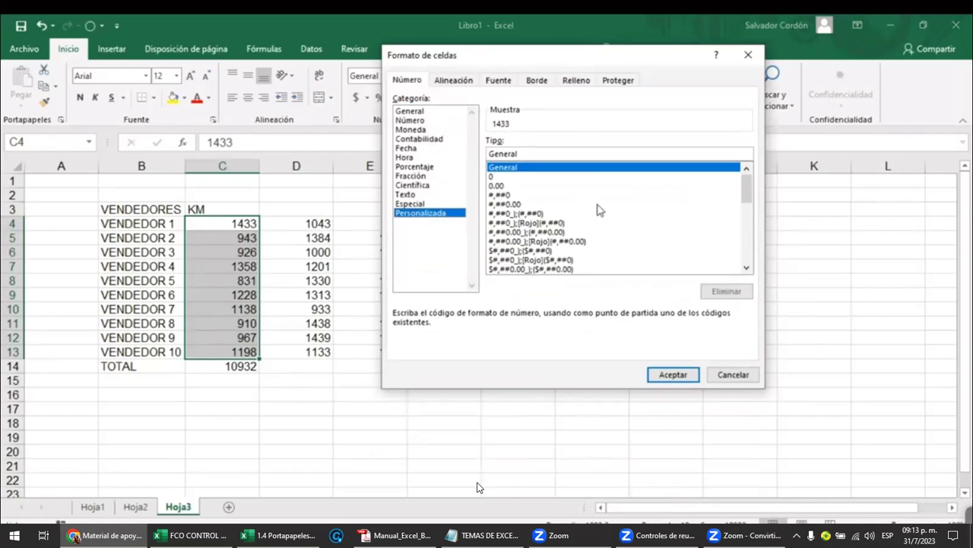
Apply the custom format 0.00 "Km" to C4:C13, showing values like 1433.00 Km.
click(713, 186)
drag(747, 189, 736, 301)
scroll(639, 193, up, 10)
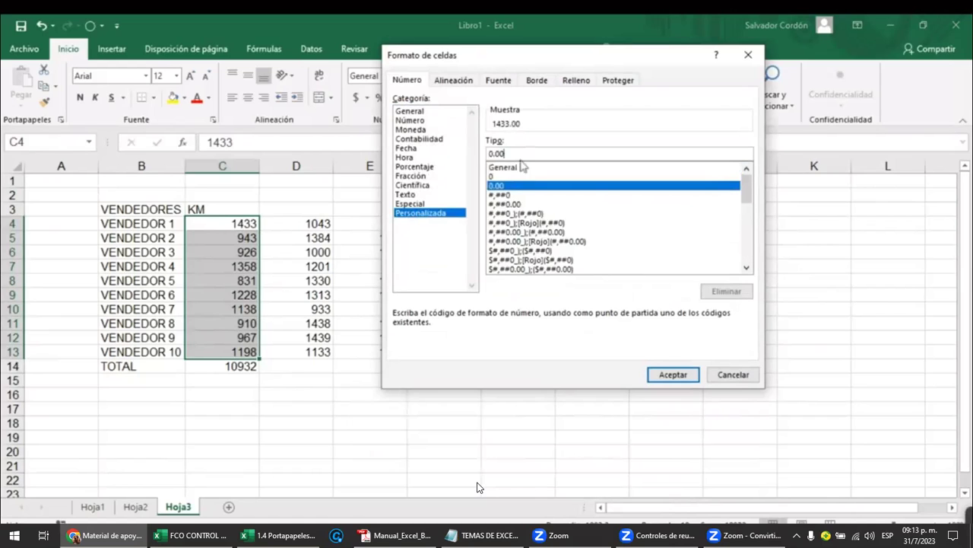
click(494, 178)
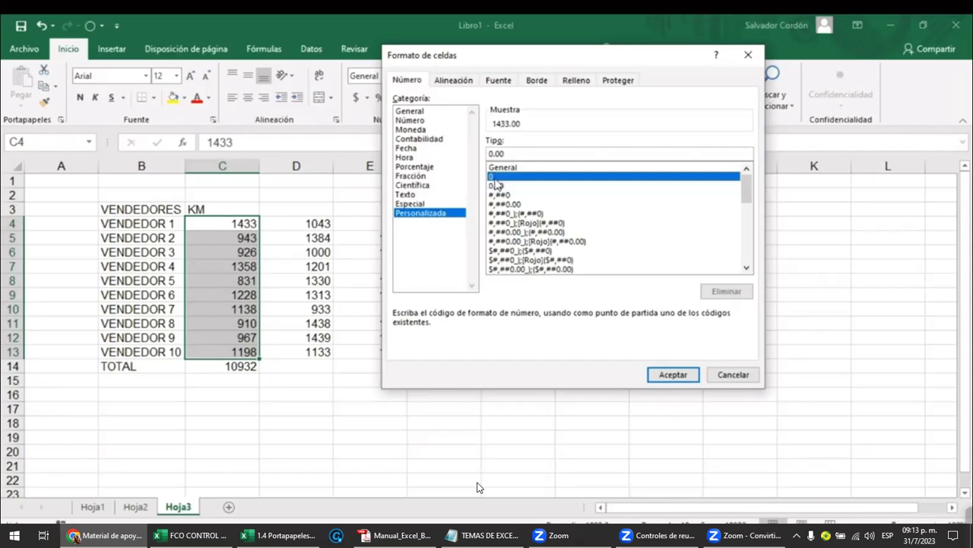
click(497, 186)
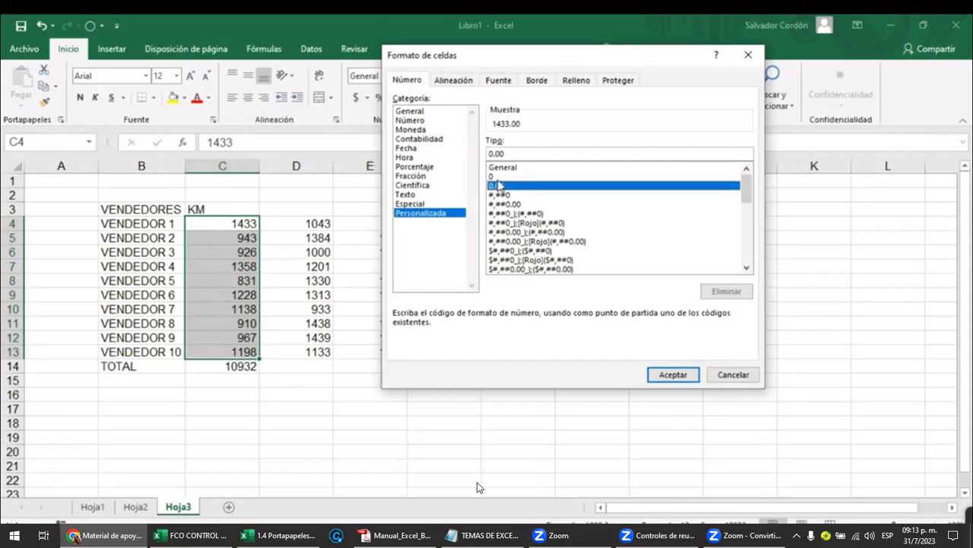
click(502, 196)
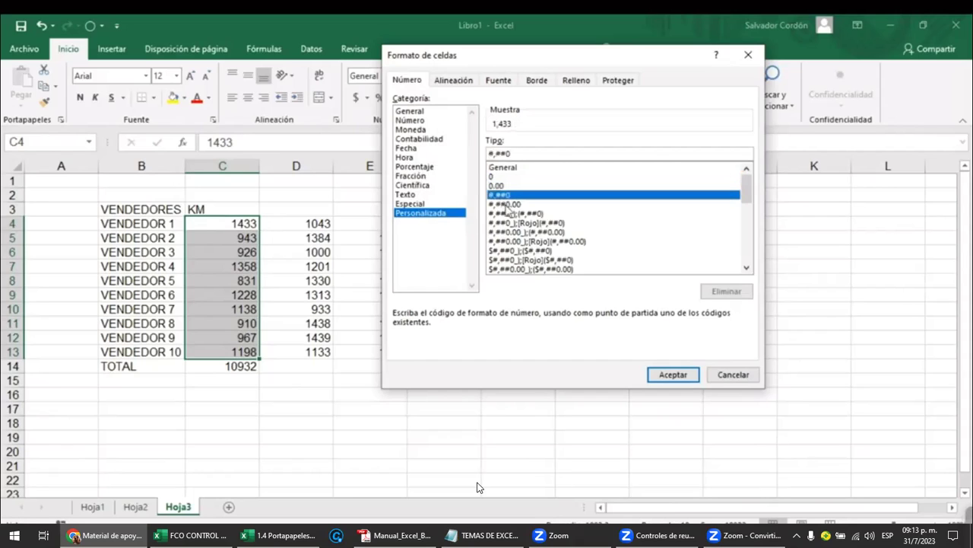
click(509, 188)
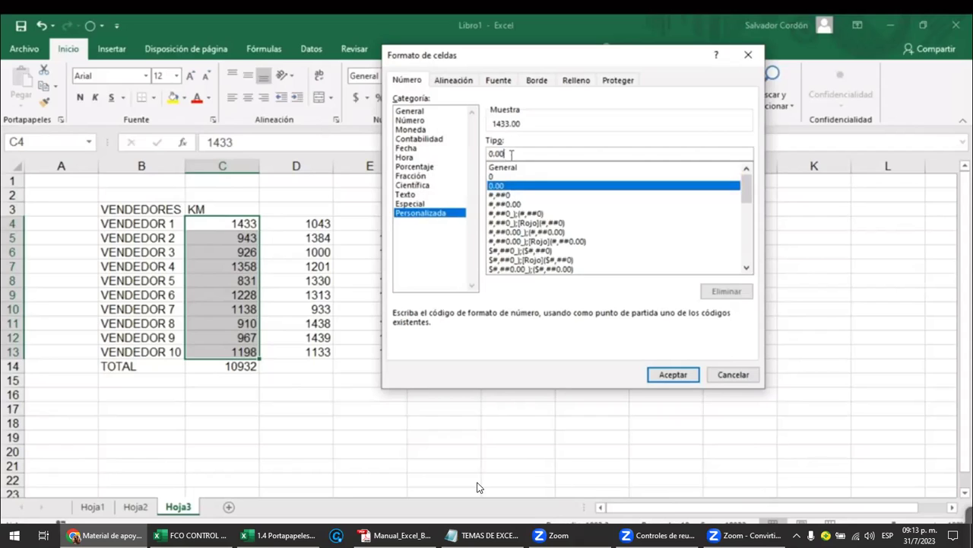
text(")
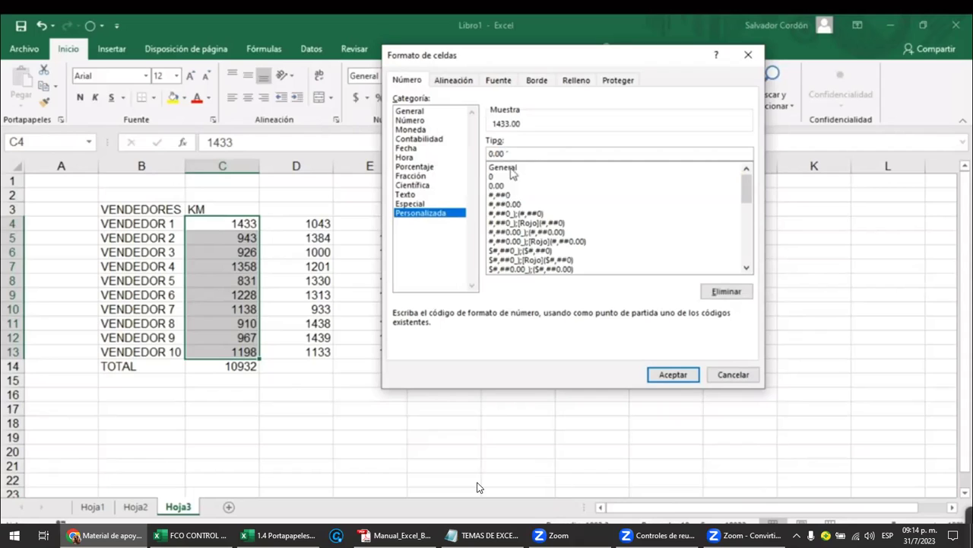
text(K)
text(m")
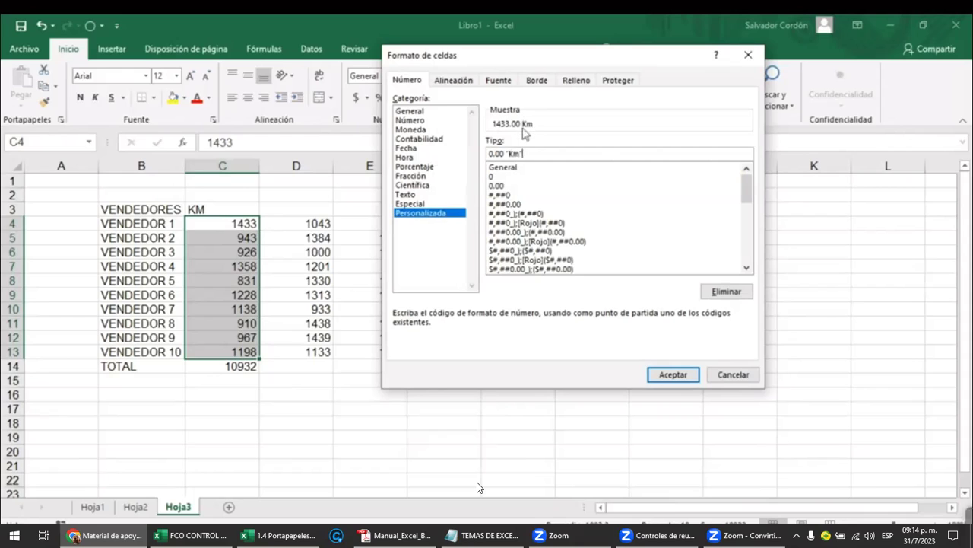
click(674, 381)
Widen column C so the Km values fit.
click(229, 227)
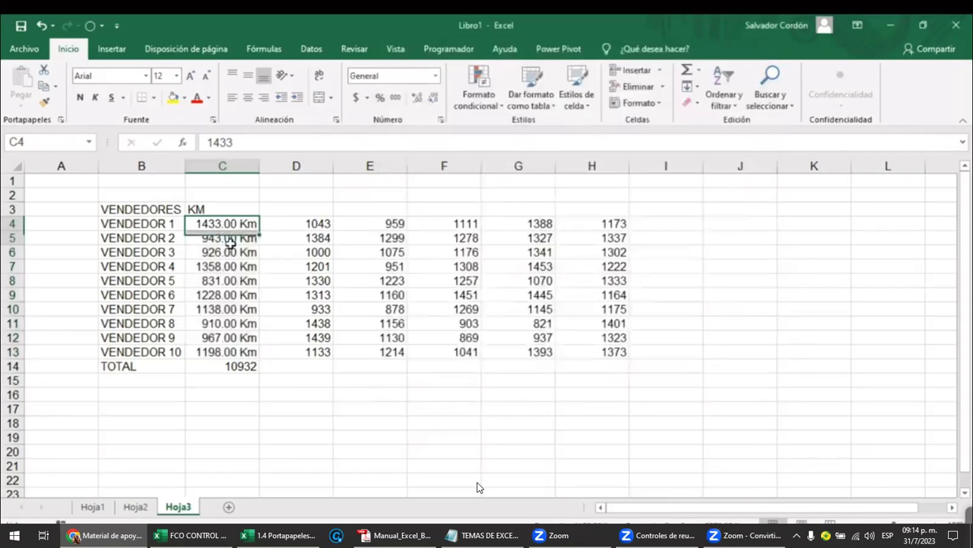
drag(230, 242, 232, 351)
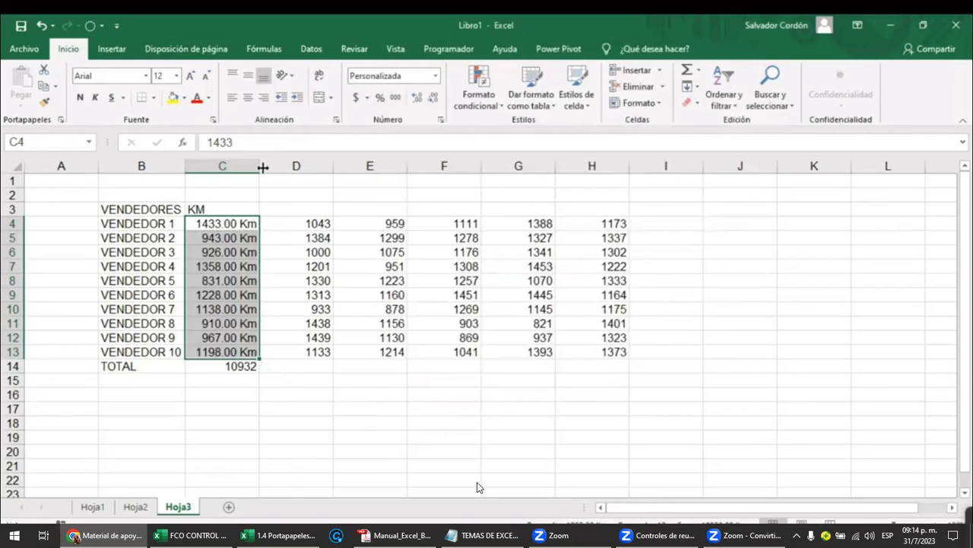
drag(263, 167, 293, 167)
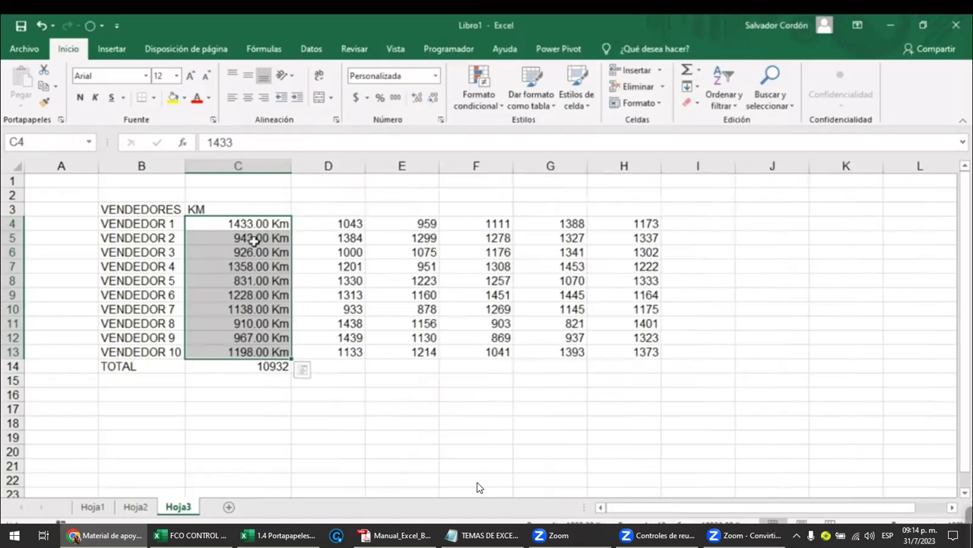
Recreate the C14 total as =SUMA(C4:C13), now showing 10932.00 Km.
click(257, 368)
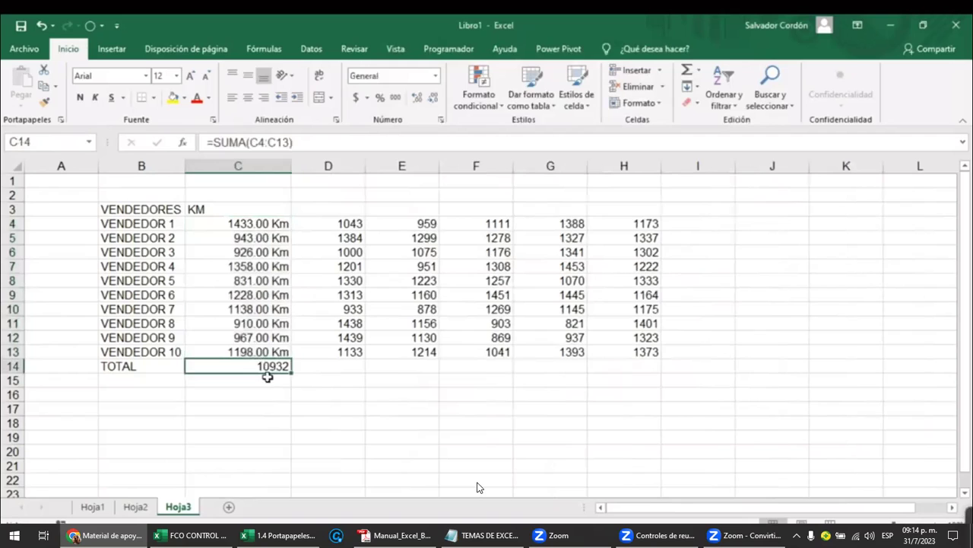
key(Delete)
key(Down)
key(Down)
key(Down)
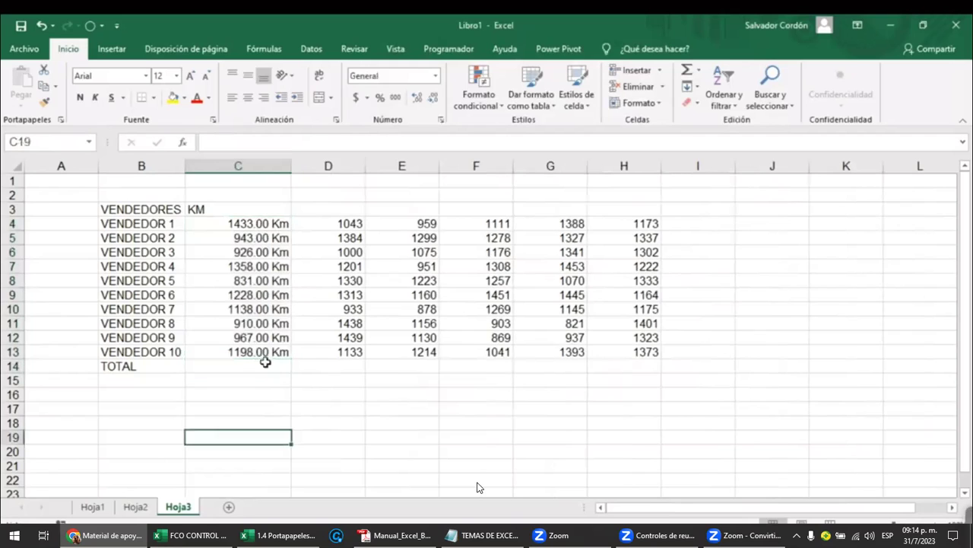
click(265, 362)
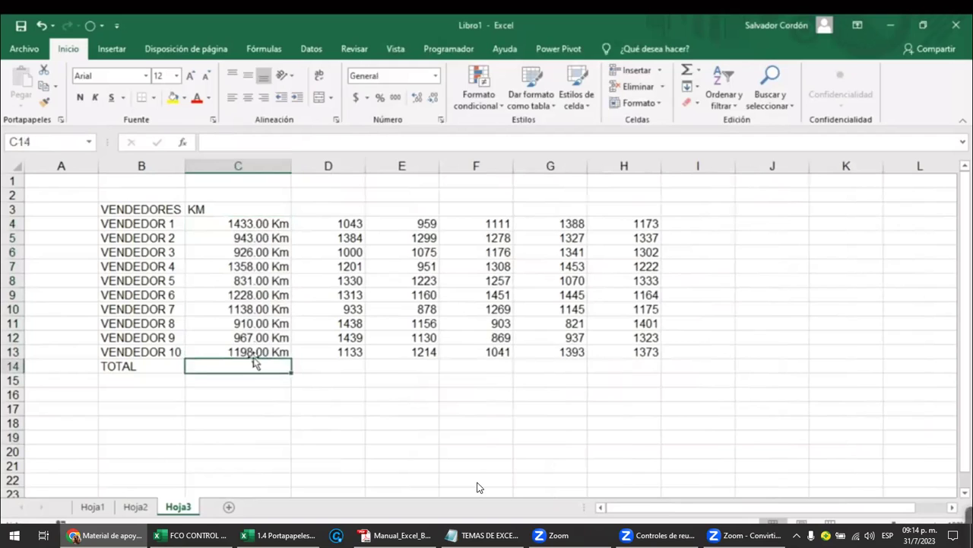
click(686, 72)
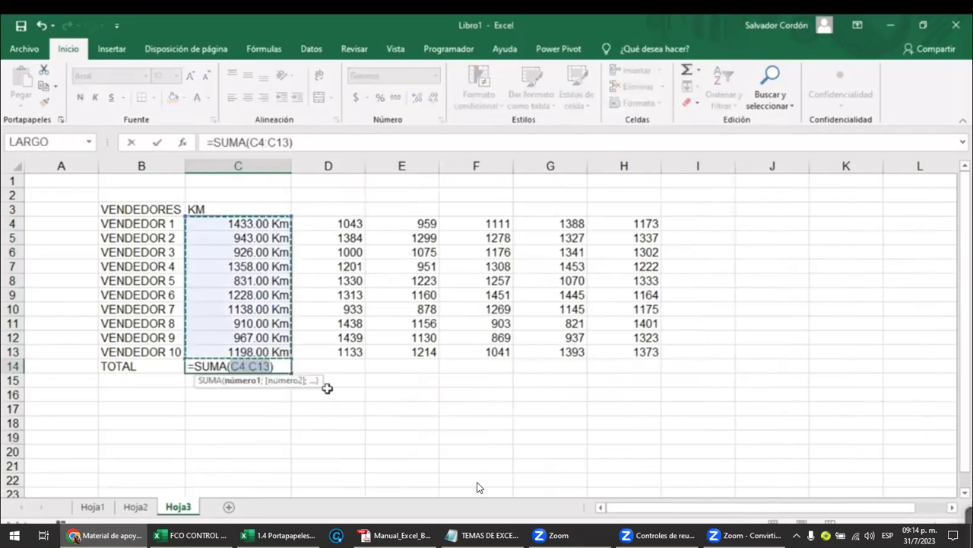
key(Return)
click(256, 363)
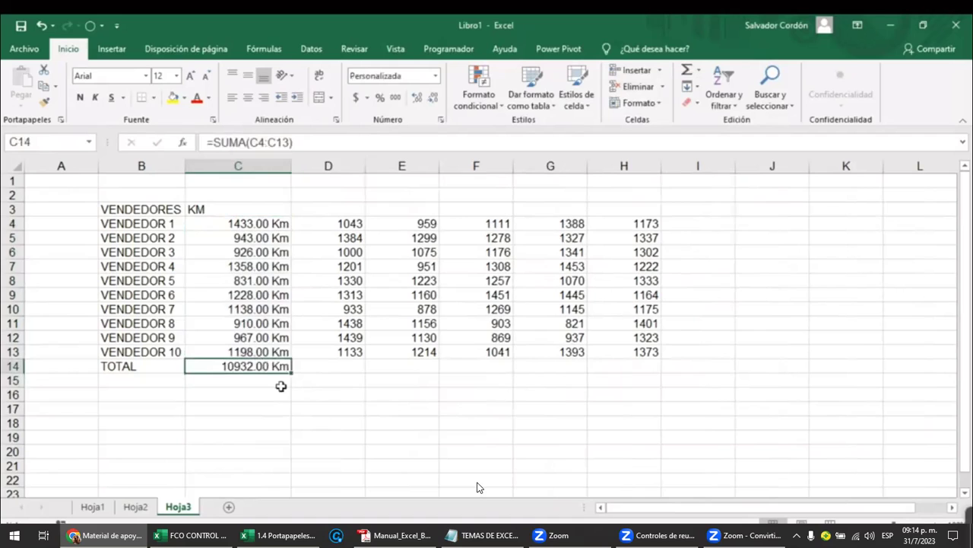
drag(251, 223, 262, 351)
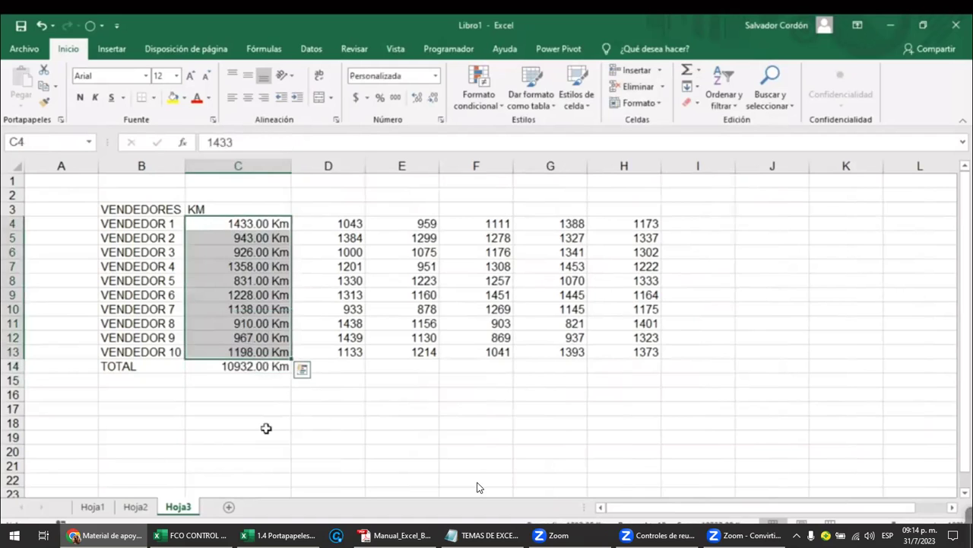
click(267, 371)
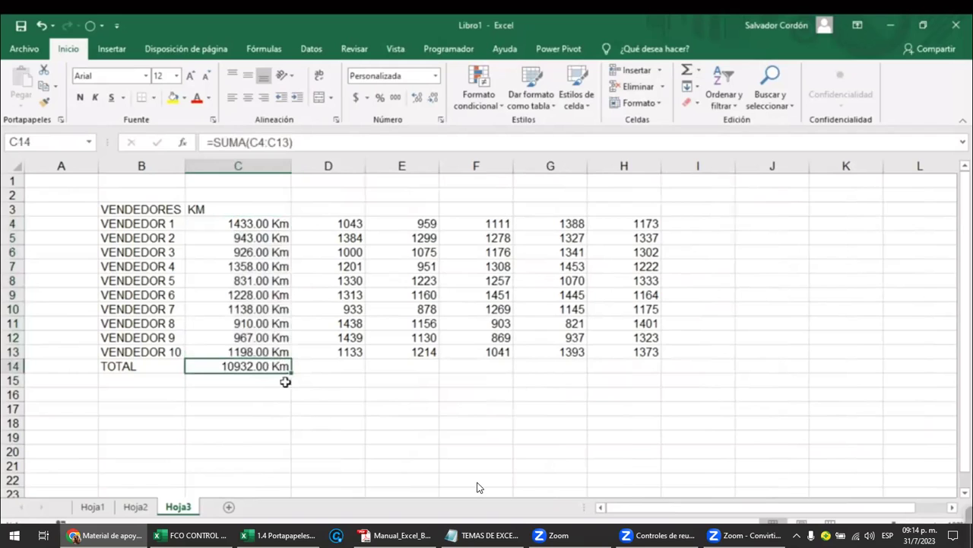
Add a $ header in D3 and centre the KM and $ headers.
drag(334, 224, 346, 386)
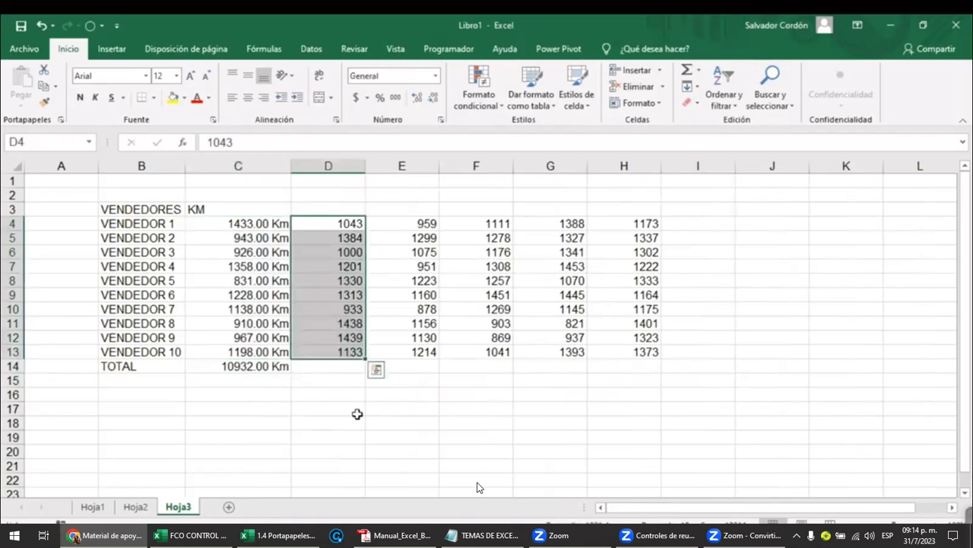
click(344, 371)
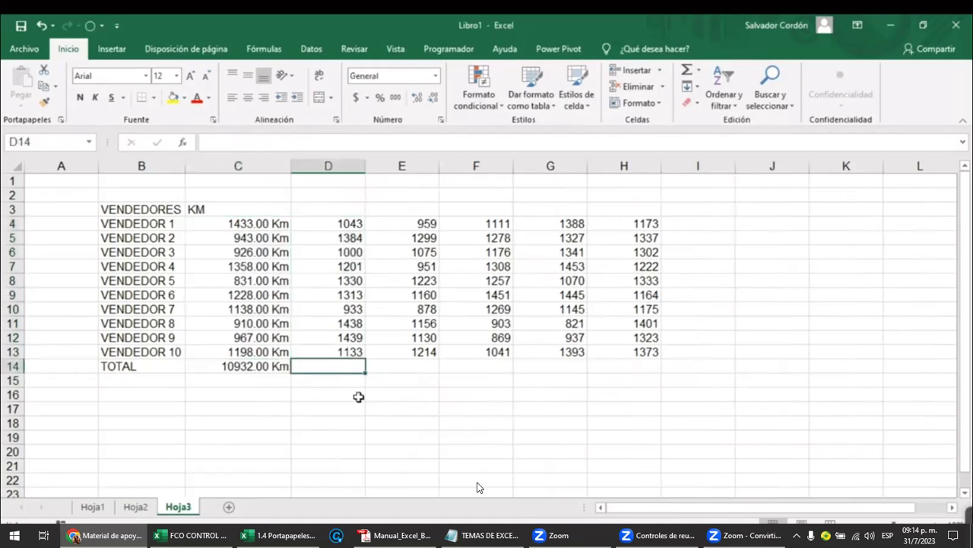
click(338, 210)
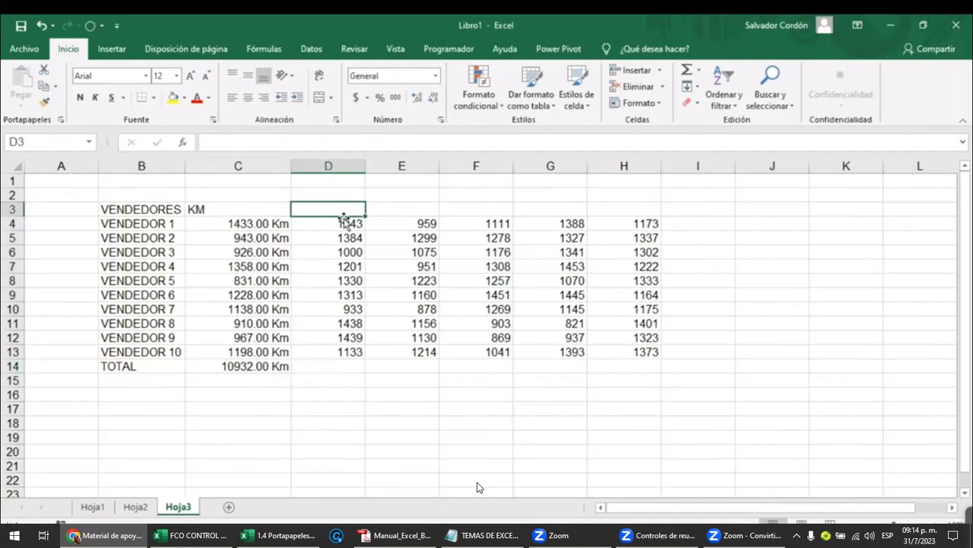
text($)
key(Return)
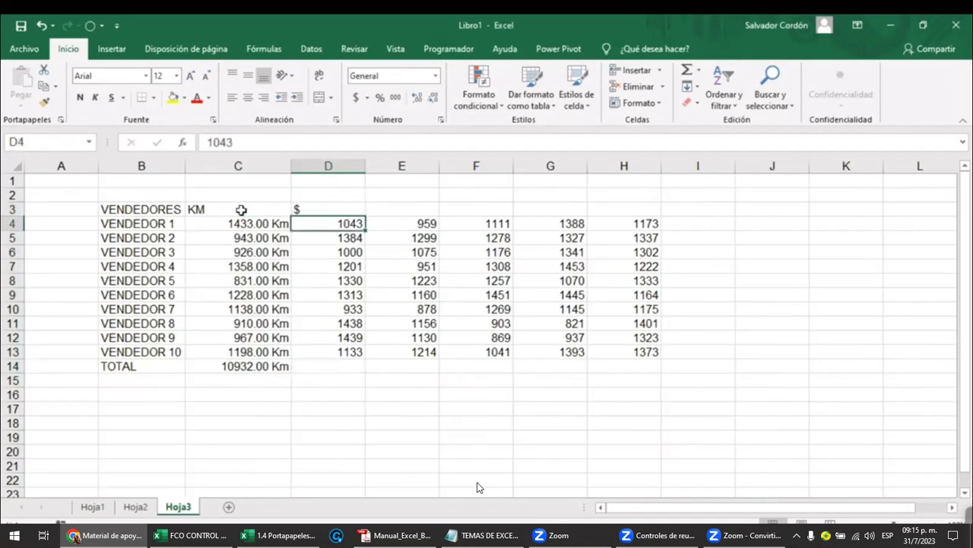
drag(242, 210, 355, 369)
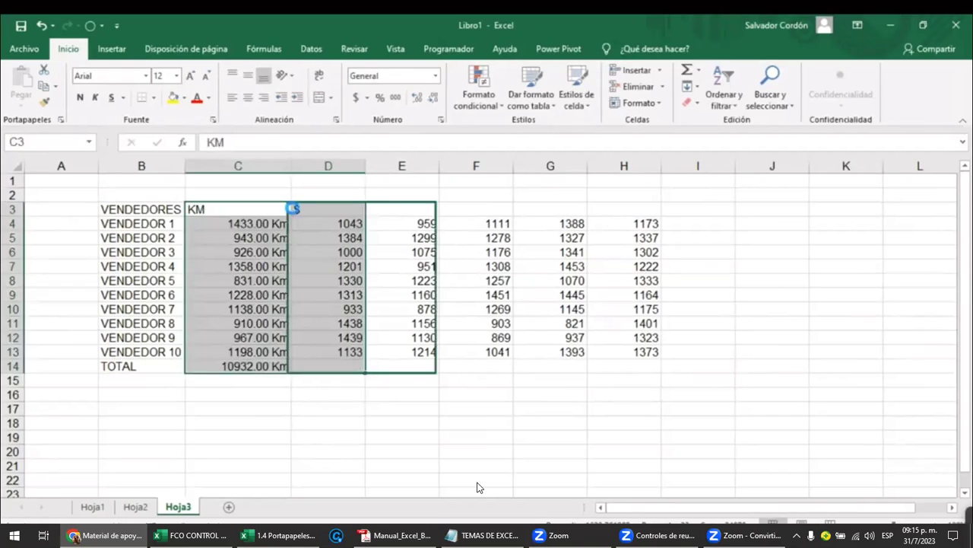
drag(294, 208, 294, 209)
key(Escape)
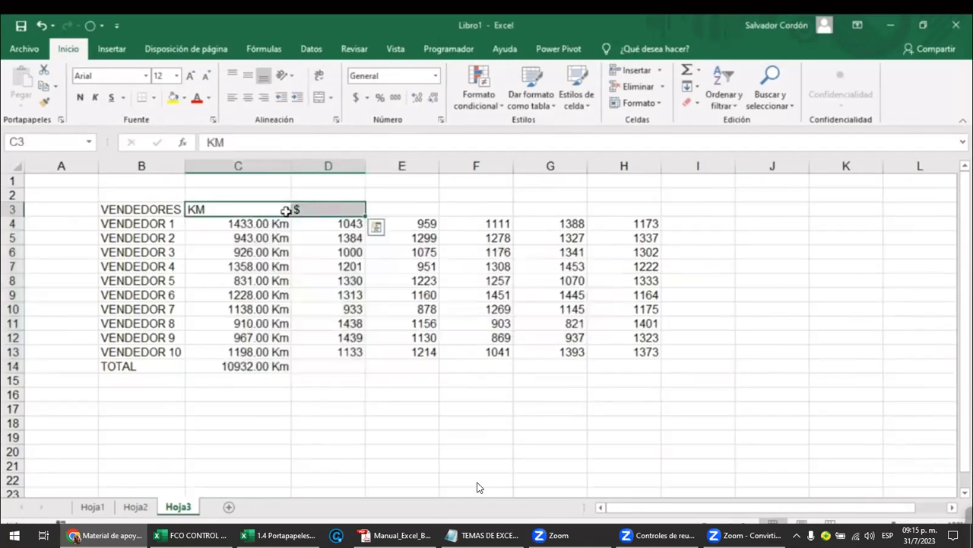
click(248, 98)
Format D4:D13 as accounting and total them in D14 as $ 12,214.00.
drag(339, 224, 344, 355)
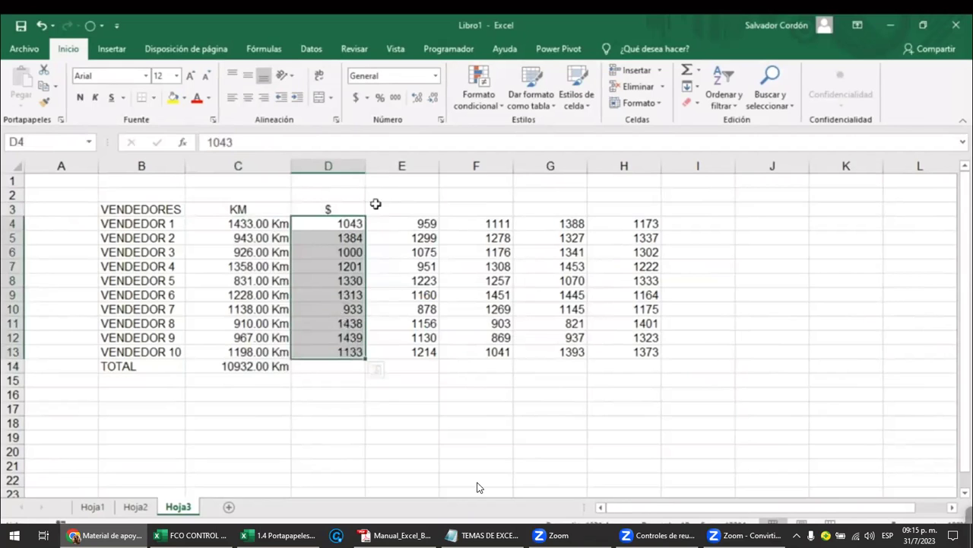
click(355, 99)
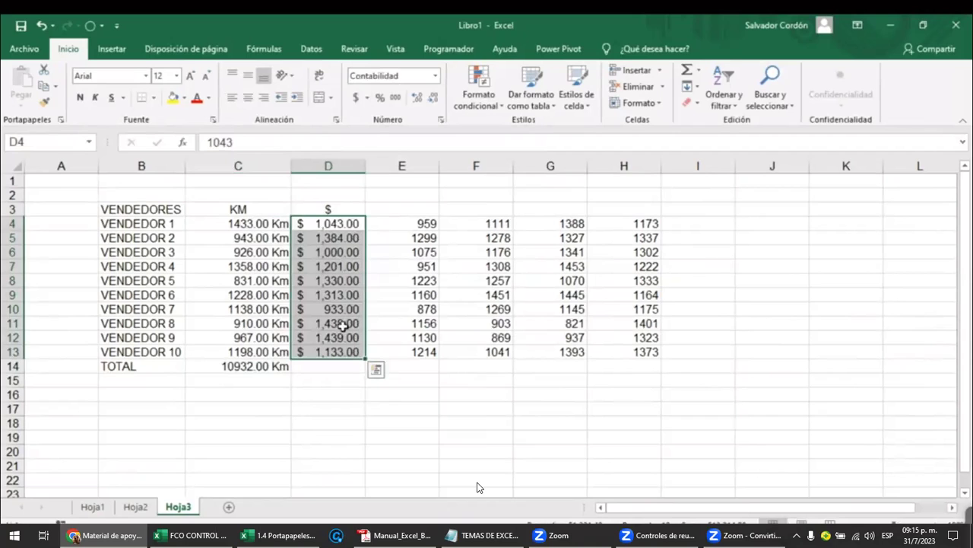
key(Return)
click(331, 367)
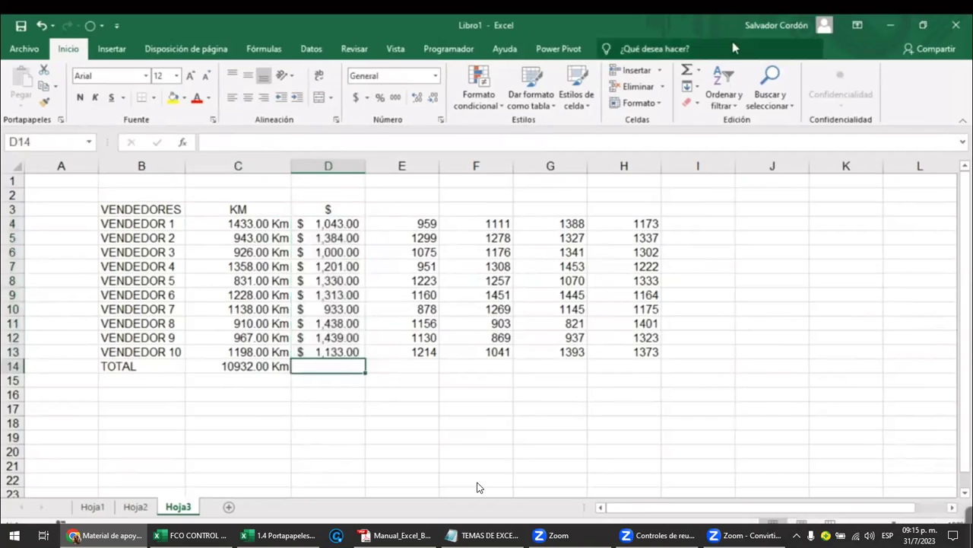
click(687, 69)
key(Return)
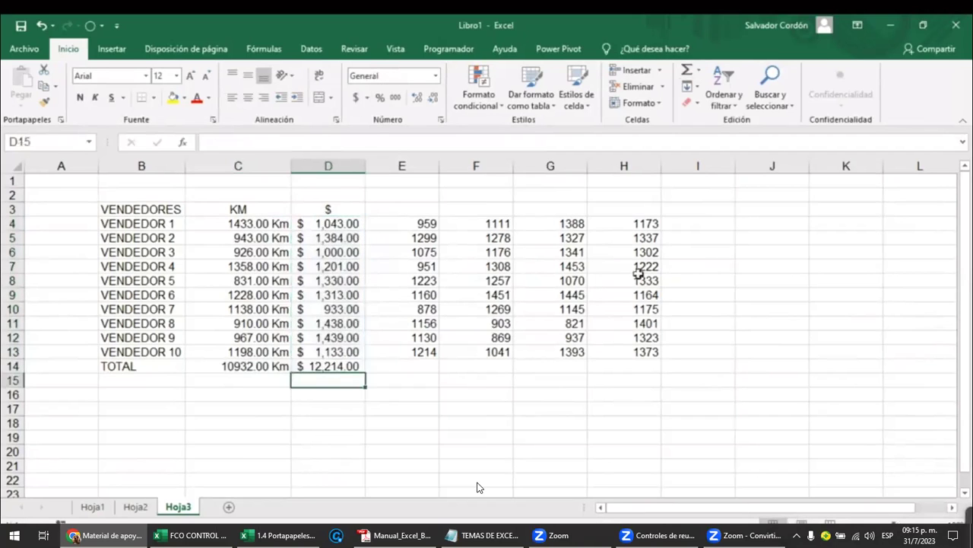
key(Up)
drag(238, 366, 328, 366)
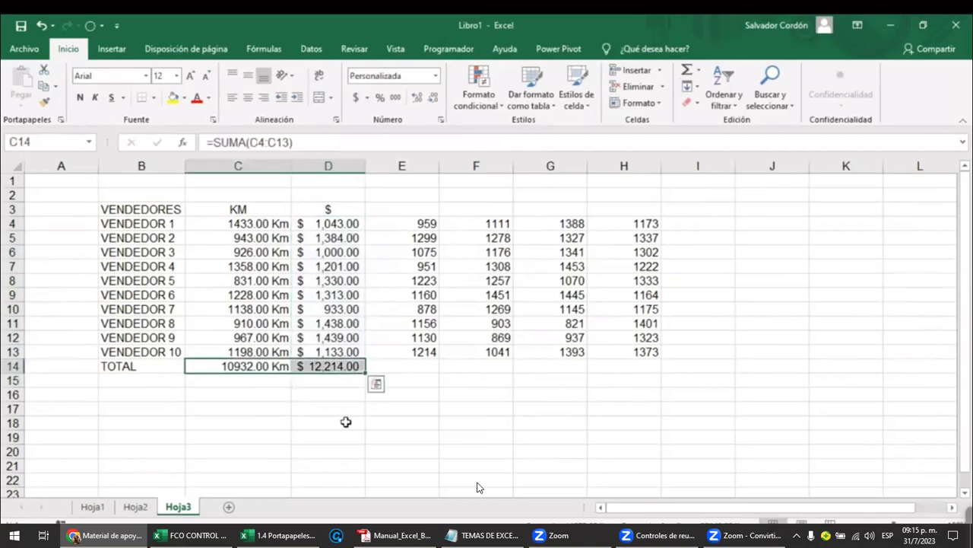
click(346, 421)
drag(418, 223, 569, 353)
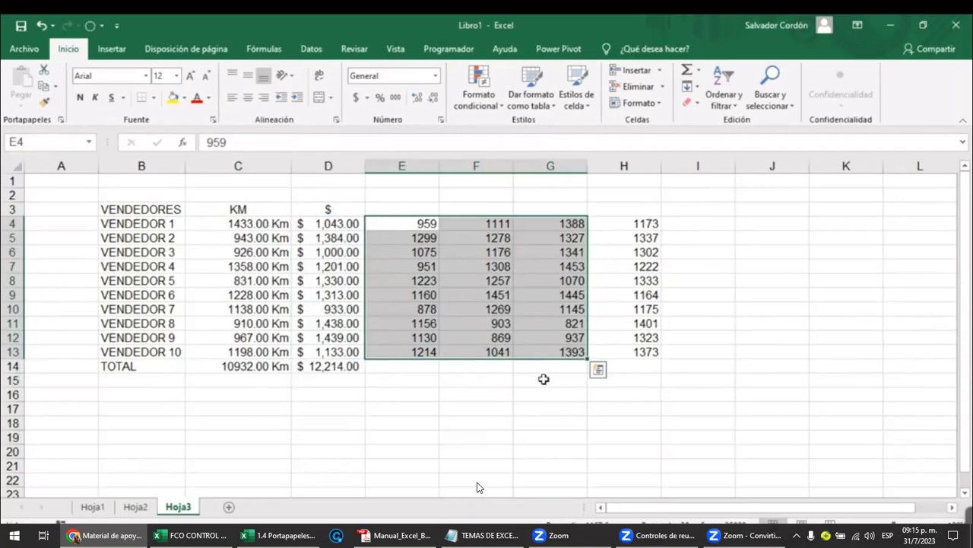
Give E4:E13 the custom format 0 "metros", displaying values like 959 metros.
drag(494, 351, 501, 226)
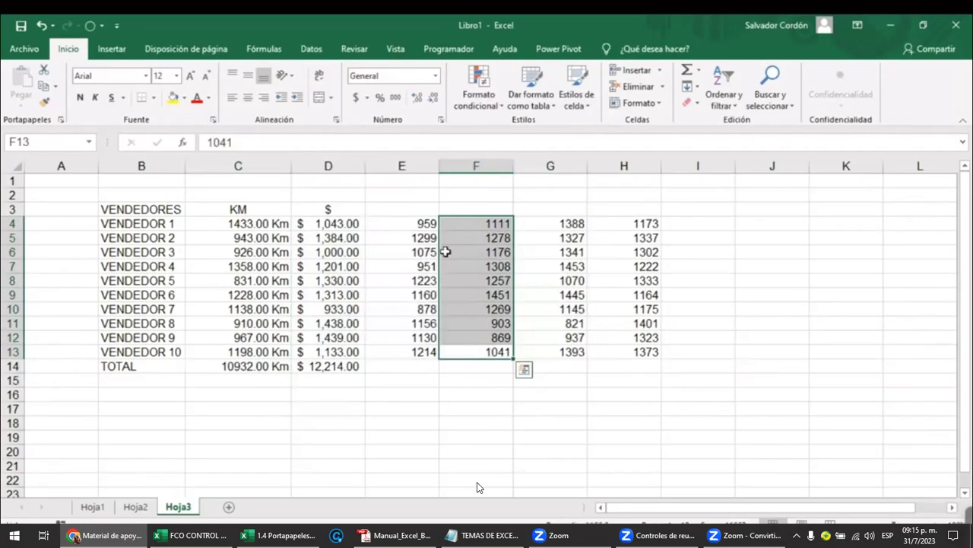
mouse_move(418, 224)
mouse_down()
mouse_move(409, 361)
mouse_move(406, 344)
mouse_up()
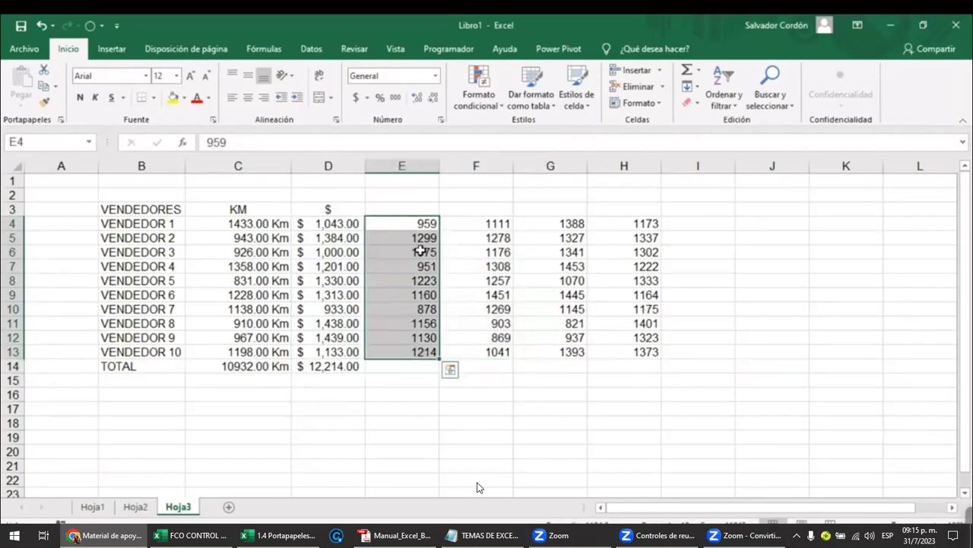
click(436, 75)
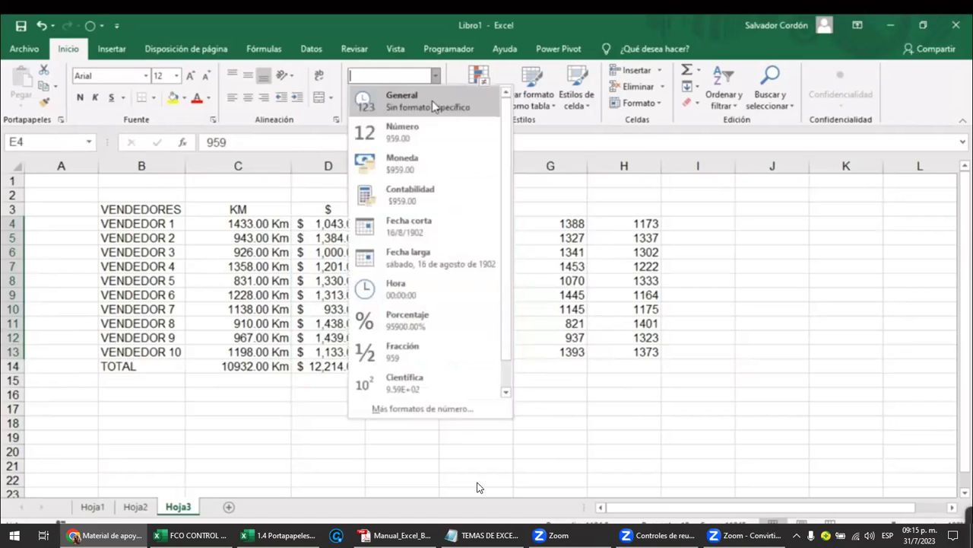
click(441, 409)
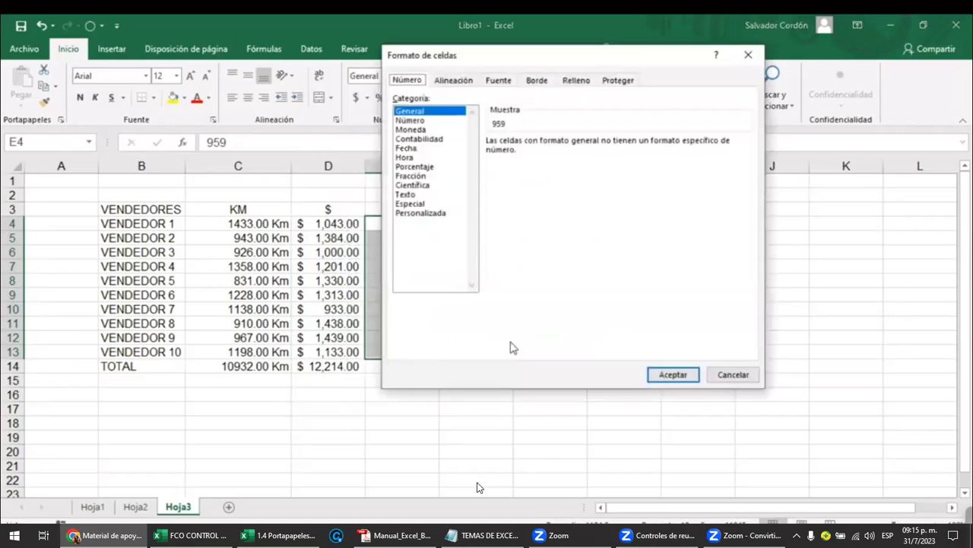
click(425, 213)
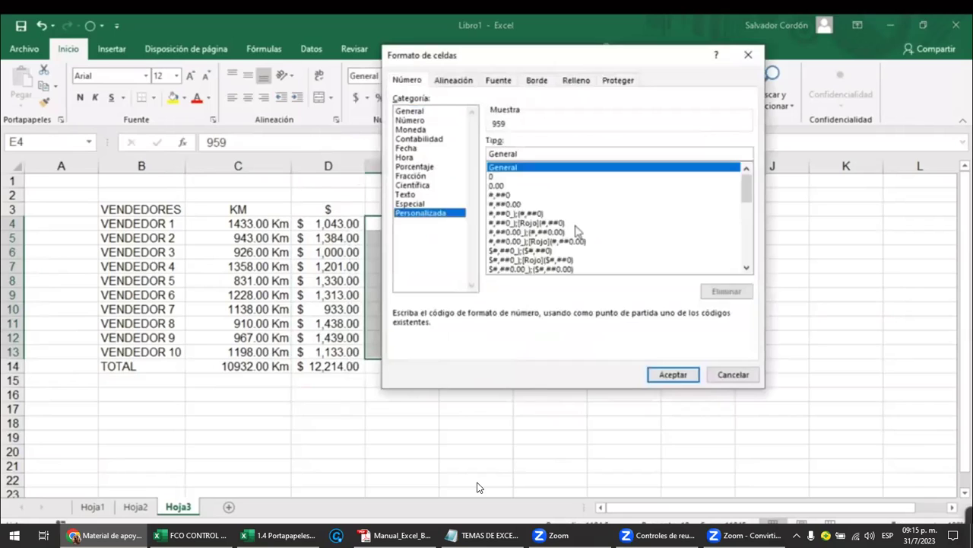
click(497, 177)
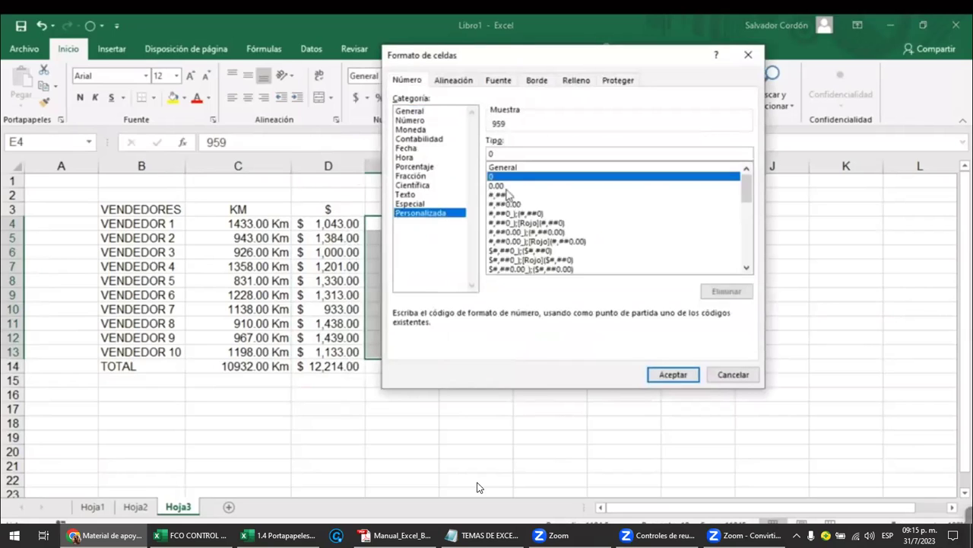
click(502, 153)
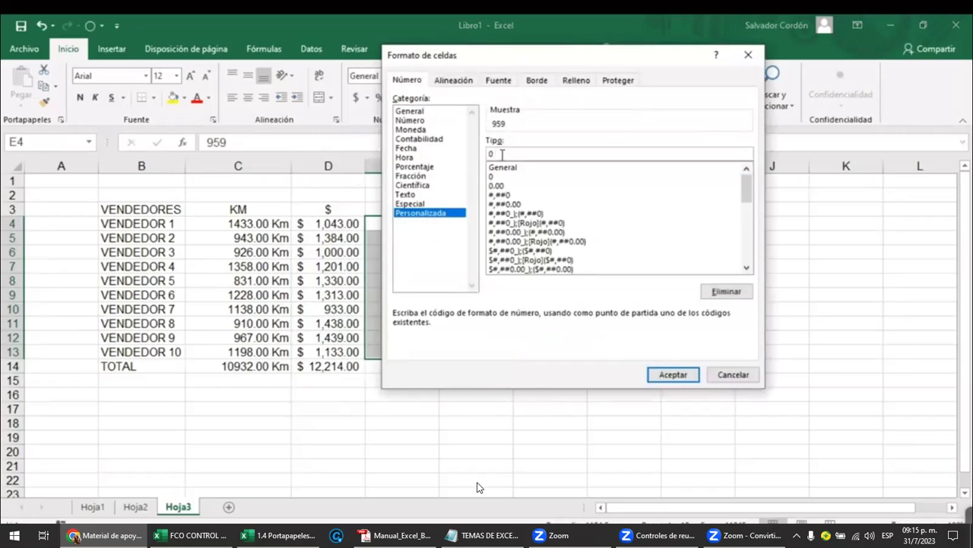
text(")
text(Km)
text(tros)
text(")
key(Return)
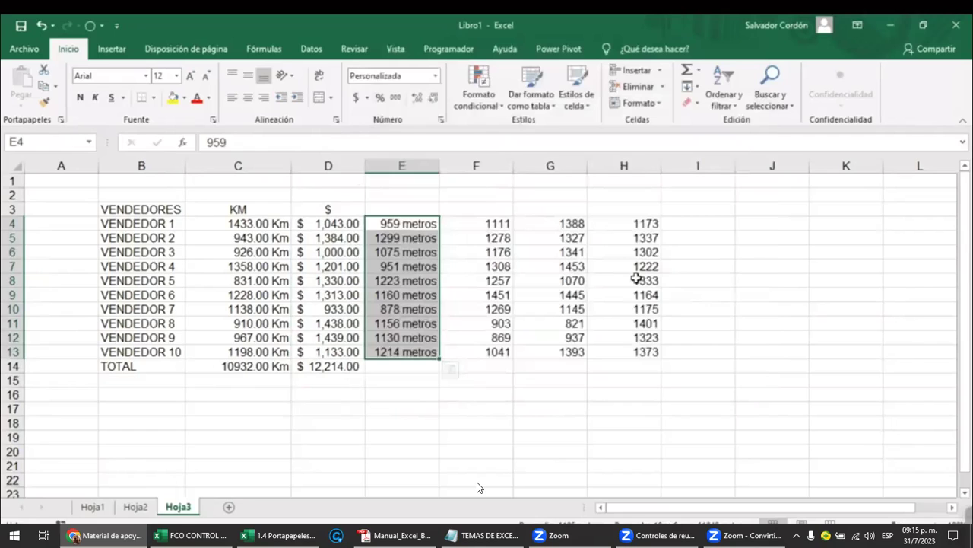
click(698, 222)
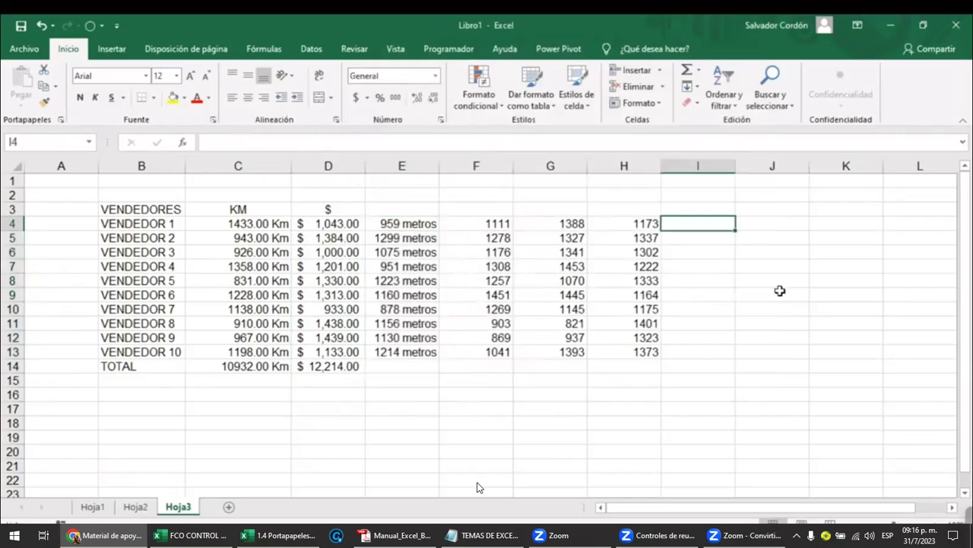
Enter ages 25, 50, 45, 27, 28 and 34 down column I starting at I4.
key(F2)
text(25)
key(Return)
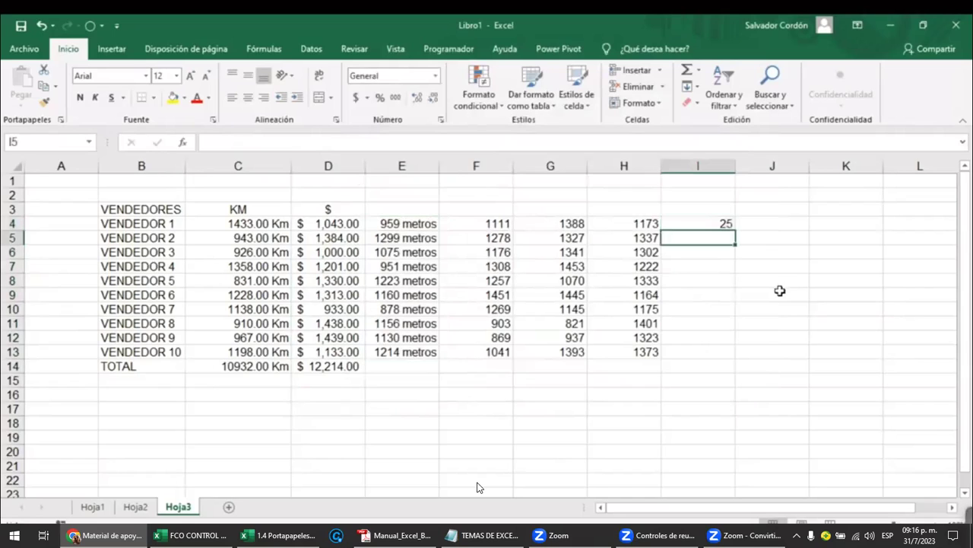
text(50)
key(Return)
text(45)
key(Return)
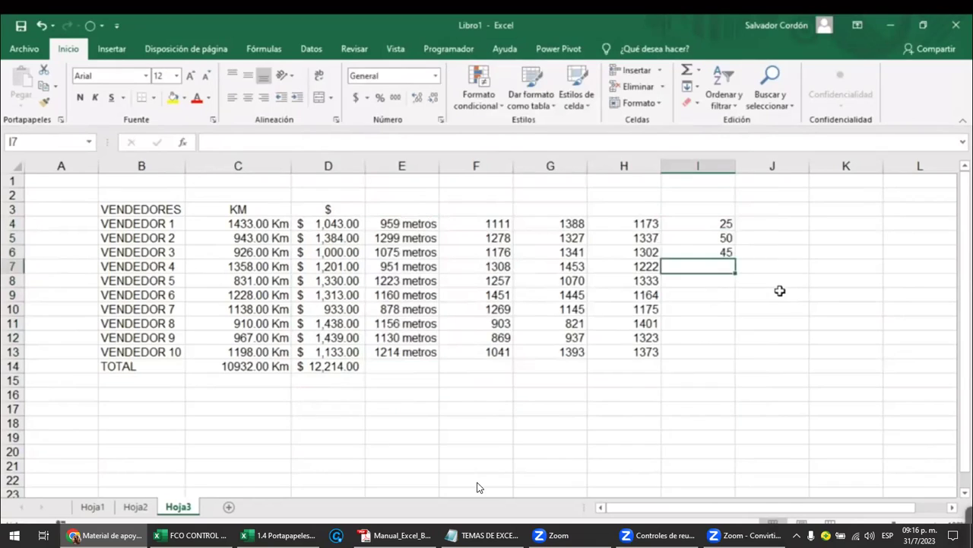
text(12)
key(BackSpace)
key(BackSpace)
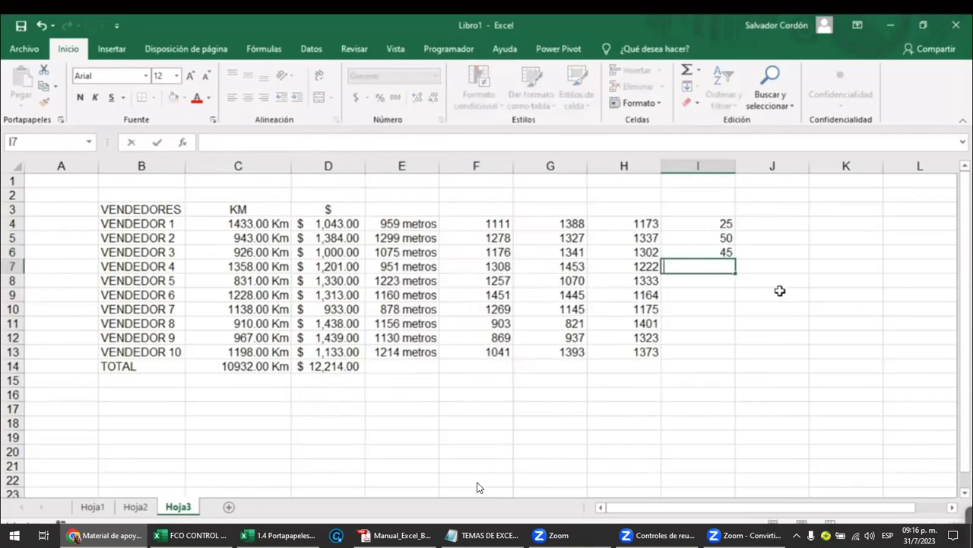
text(27)
key(Return)
text(28)
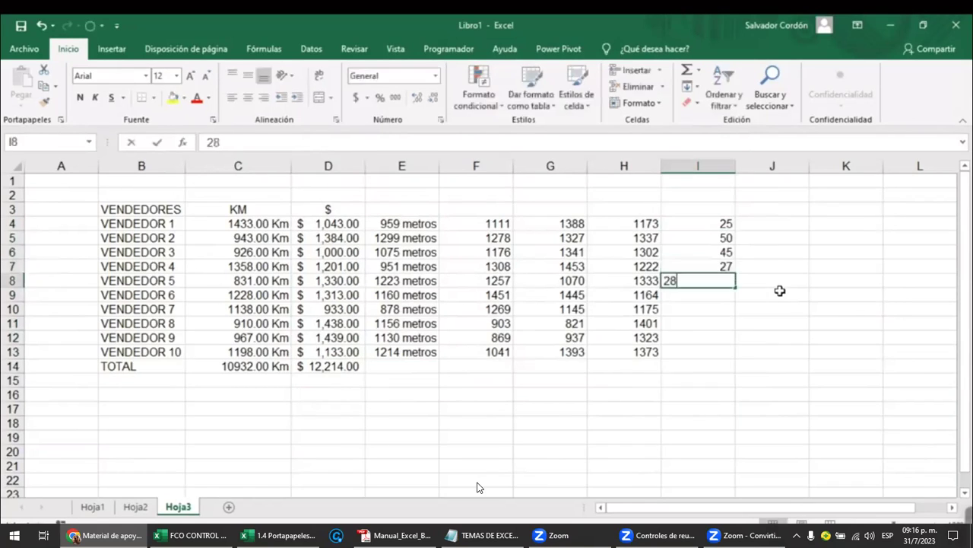
key(Return)
text(34)
key(Return)
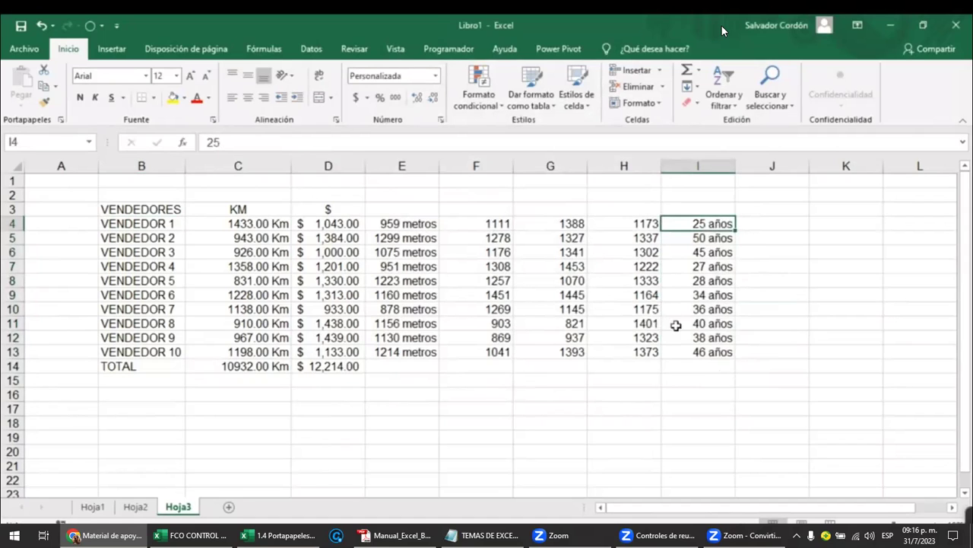
text(1)
Commit 1 in I4 and reformat it with the singular custom code 0 "año".
key(Return)
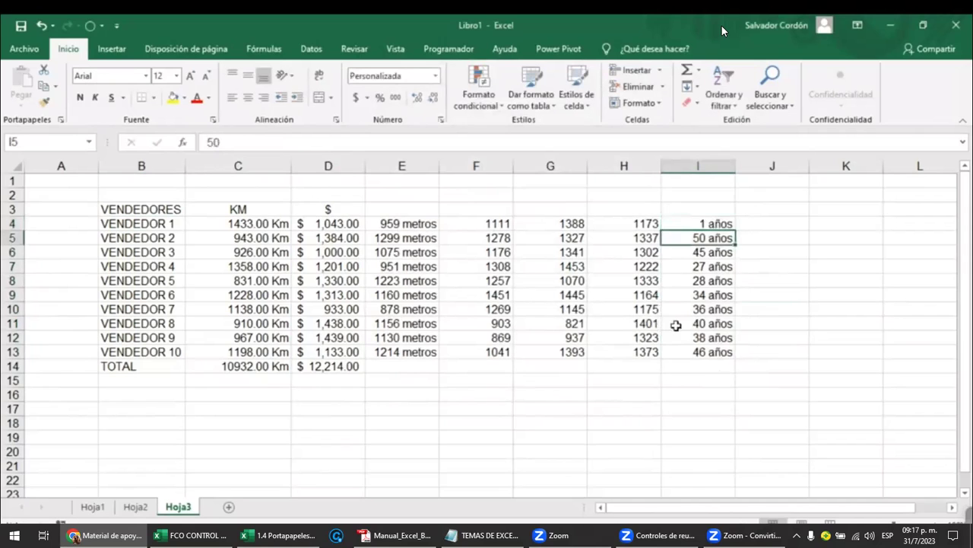
drag(720, 225, 722, 371)
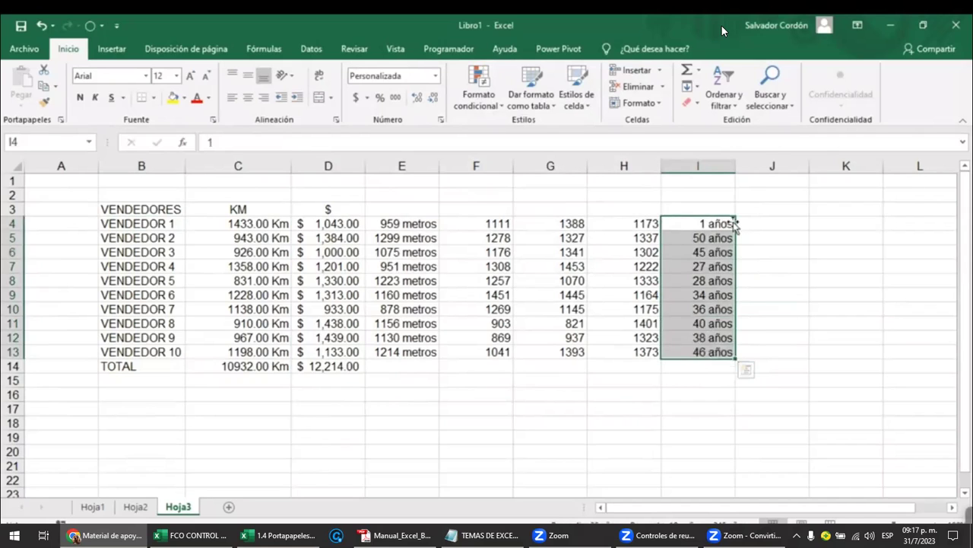
click(734, 226)
click(435, 76)
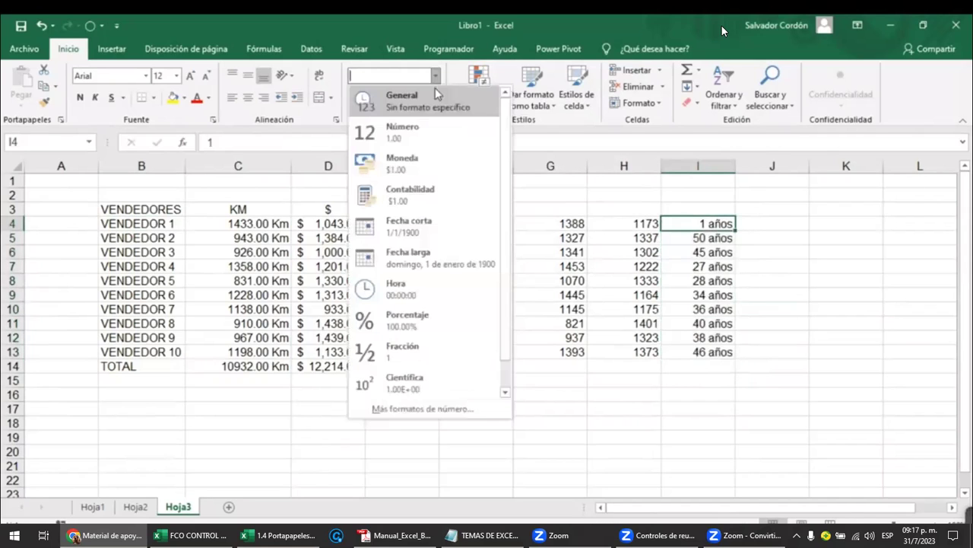
click(422, 408)
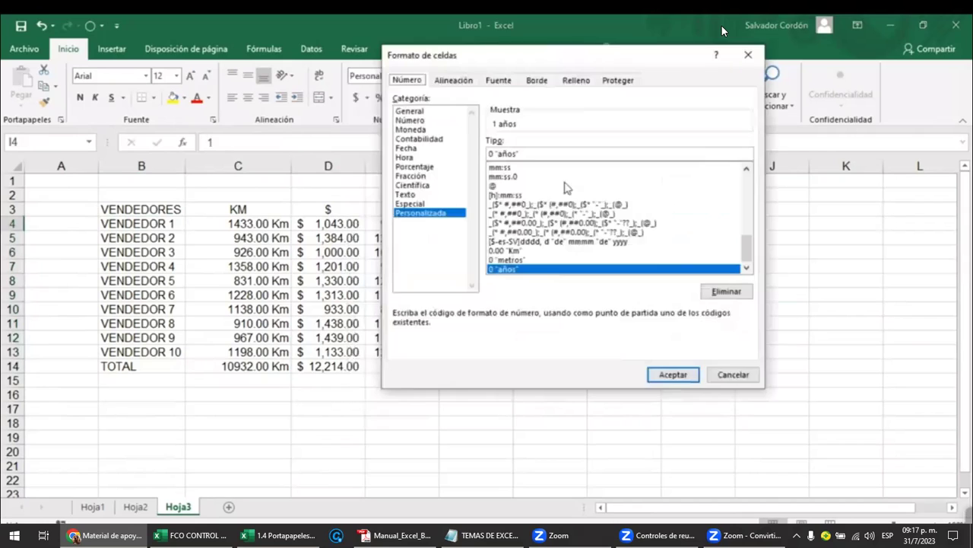
click(517, 153)
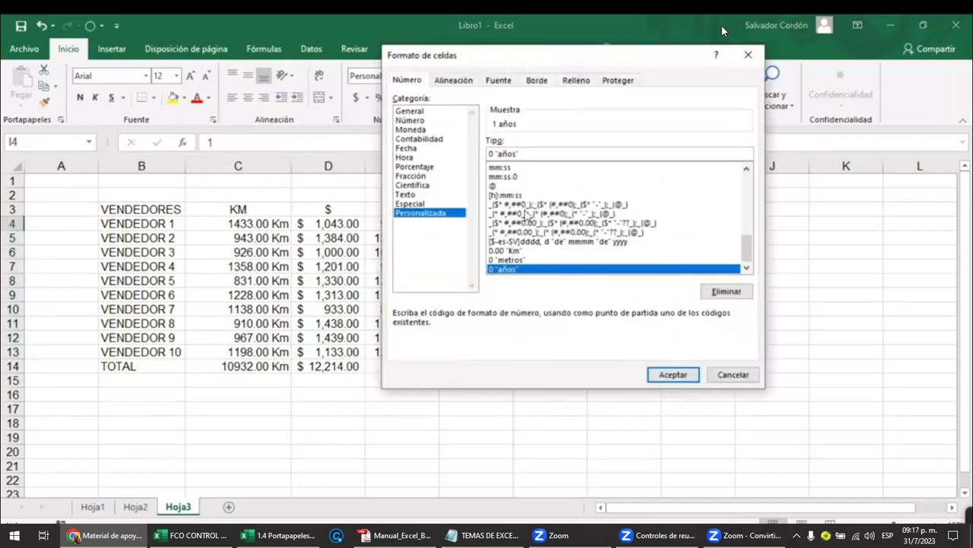
key(BackSpace)
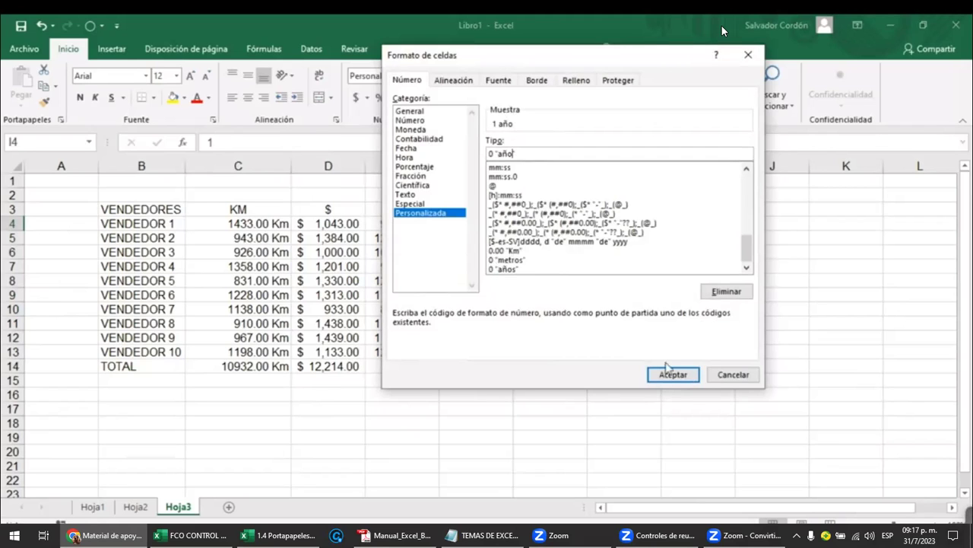
click(665, 374)
mouse_move(698, 224)
mouse_down()
mouse_move(711, 335)
mouse_move(703, 352)
mouse_up()
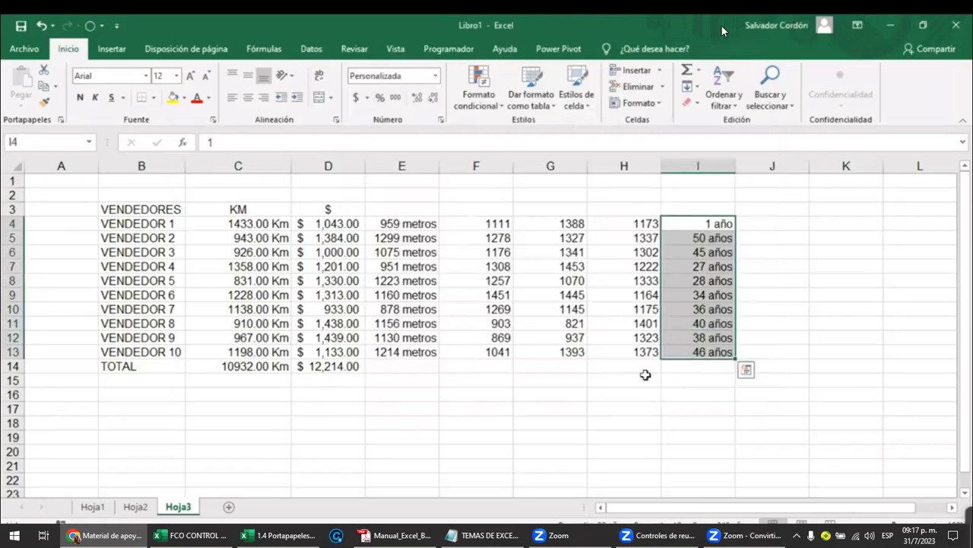
click(709, 369)
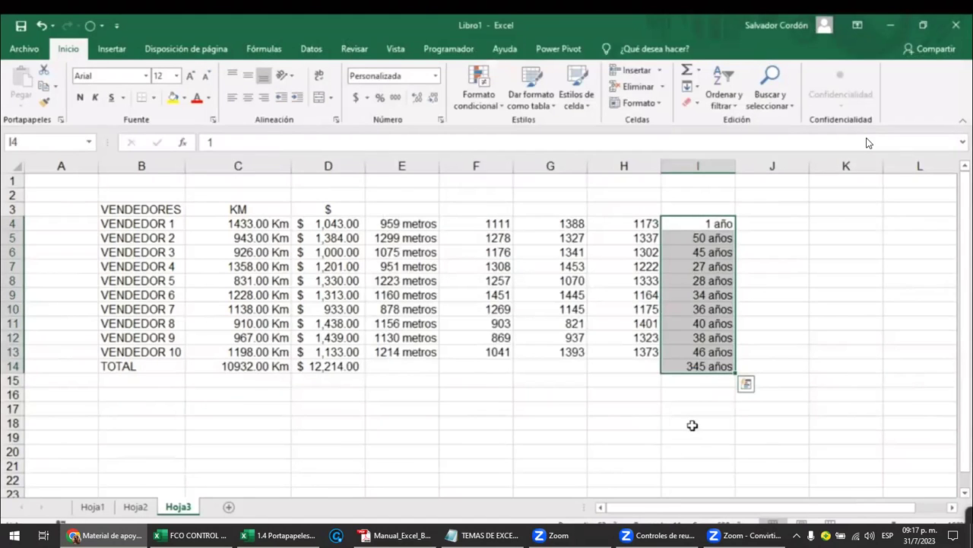
Select the KM distances in column C, then the dollar amounts in column D, and clear the selection.
click(519, 423)
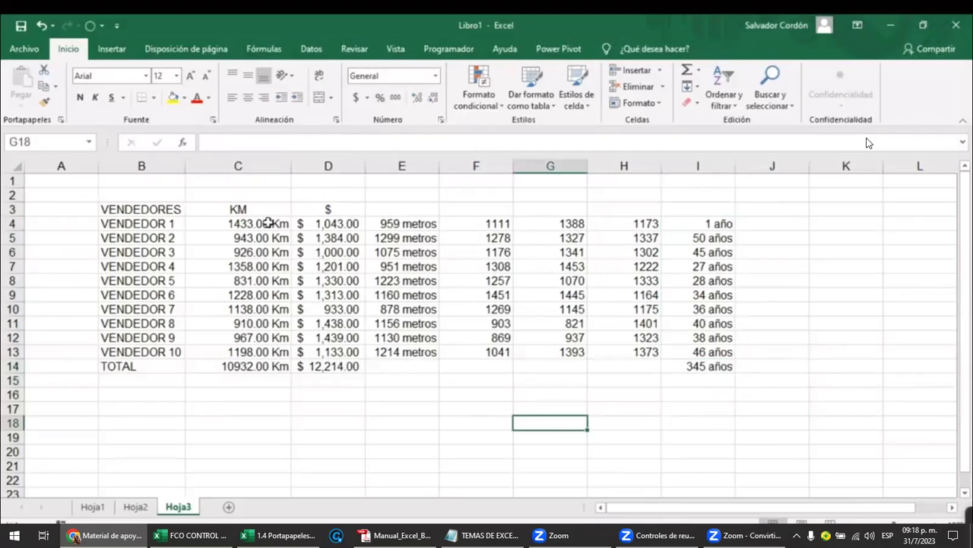
mouse_move(268, 222)
mouse_down()
mouse_move(264, 359)
mouse_move(294, 356)
mouse_up()
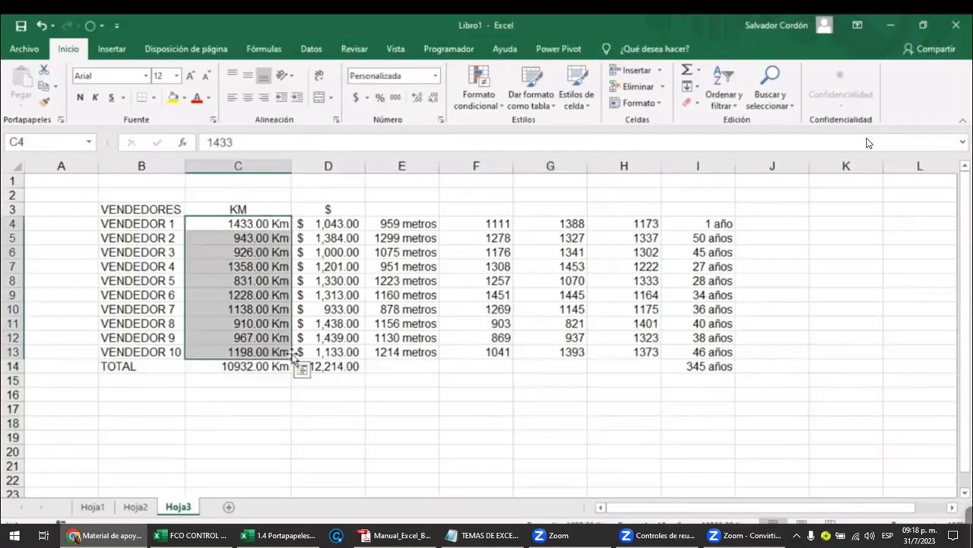
drag(346, 223, 354, 354)
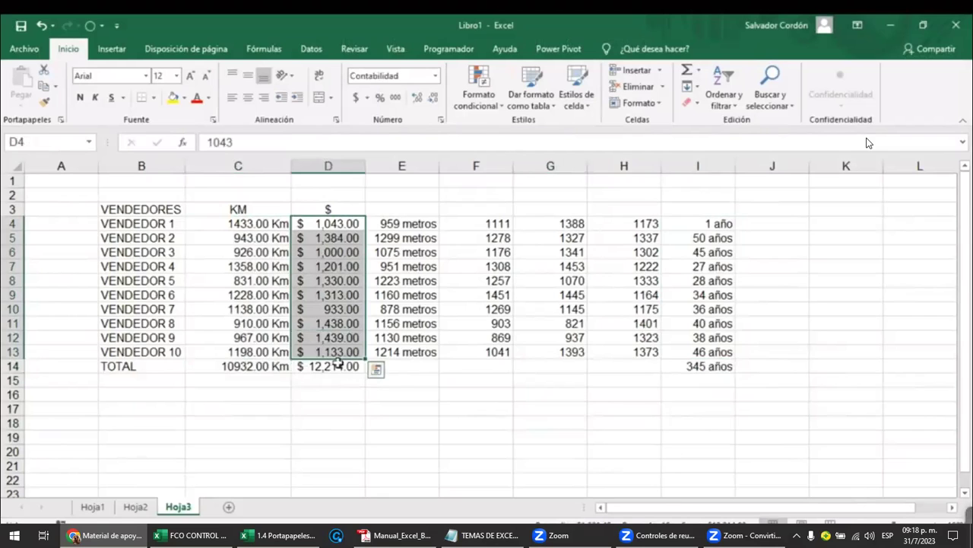
click(621, 386)
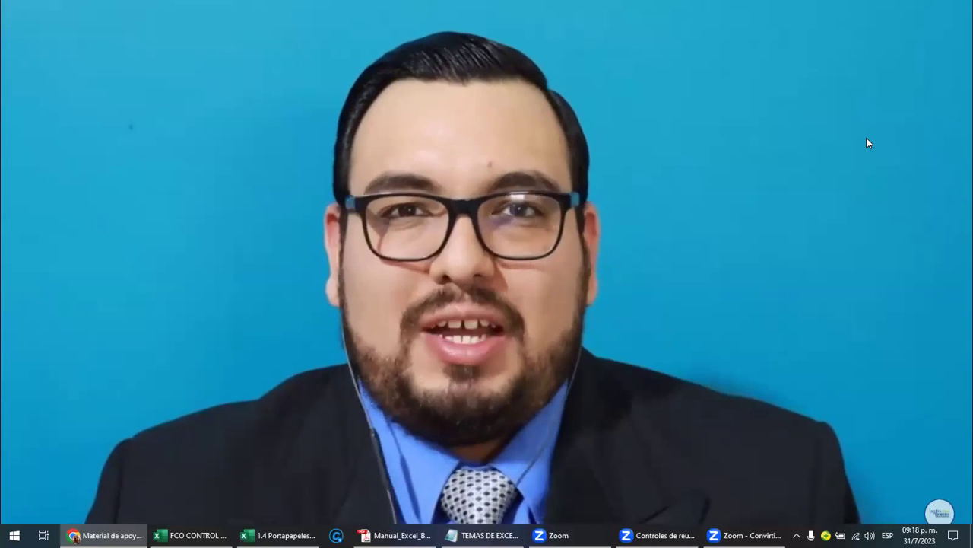
mouse_move(486, 305)
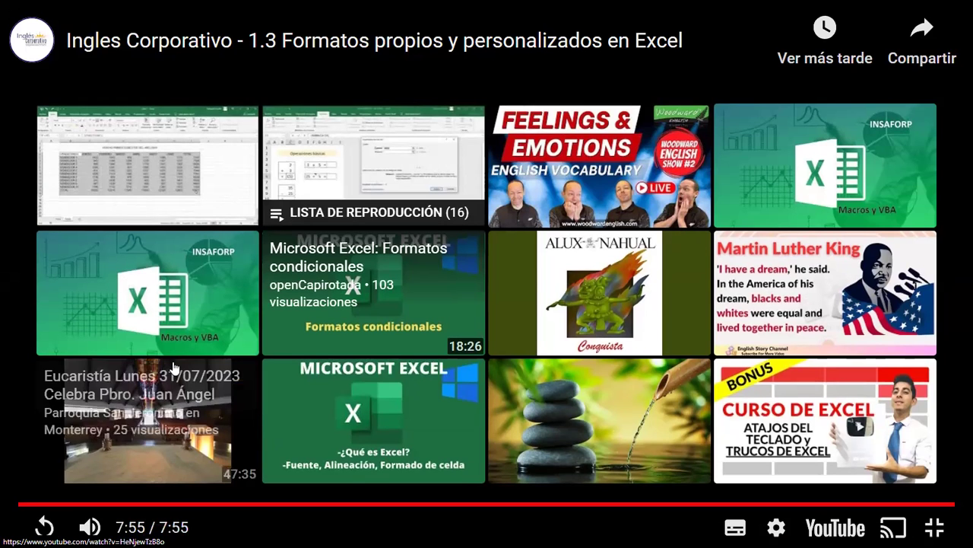
Once the video ends, close the stray YouTube tab and scroll the course page back to the top.
click(172, 366)
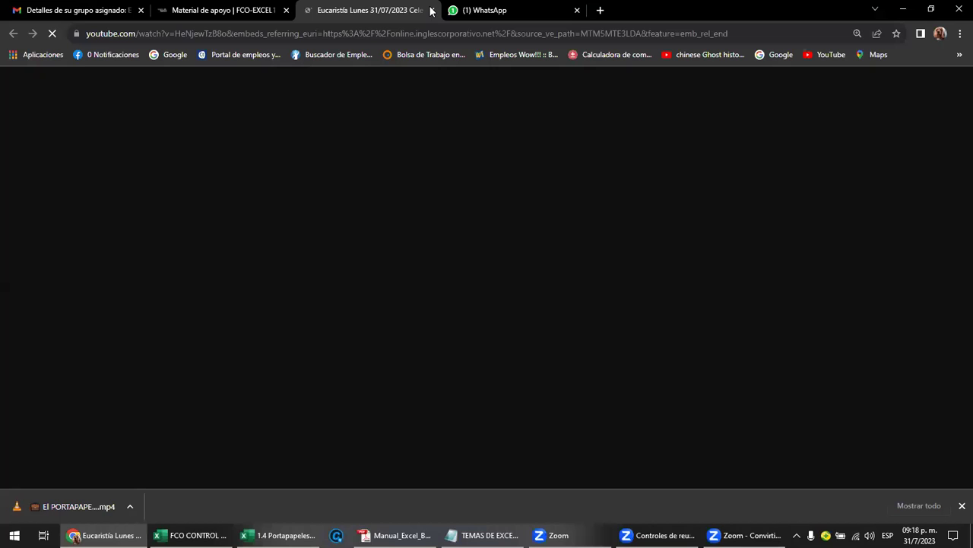
click(431, 10)
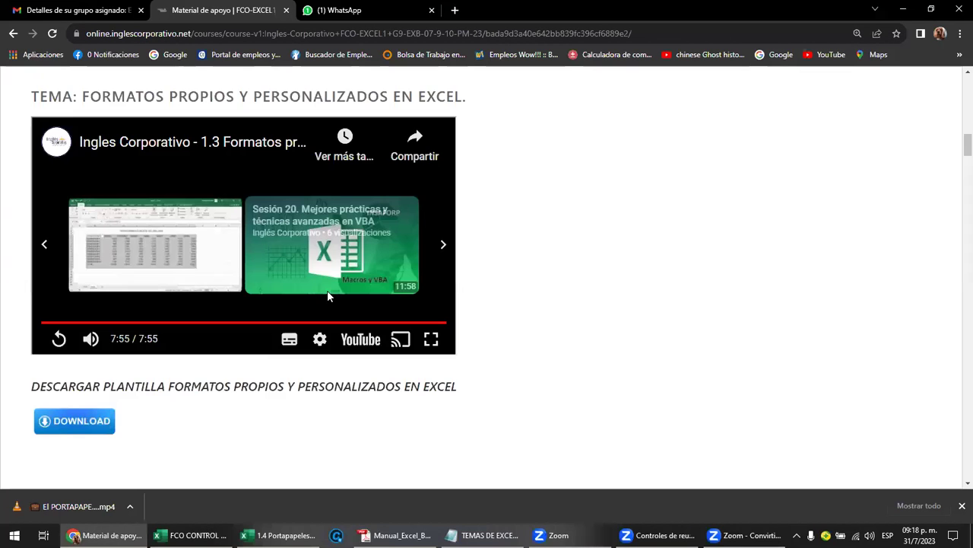
scroll(329, 297, up, 1)
scroll(328, 297, up, 10)
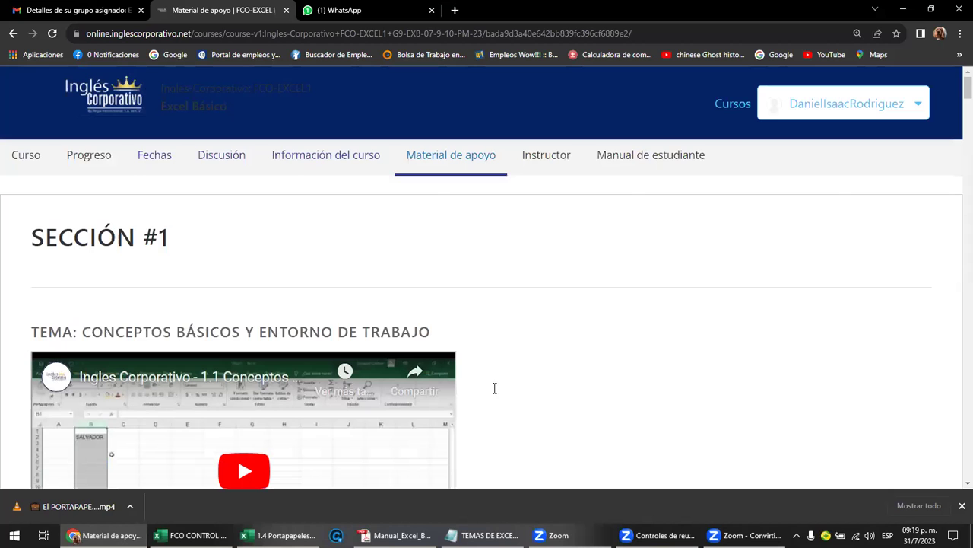
Review the Portapapeles section on page 31 of the Excel manual PDF, then return to the course page.
key(alt+Tab)
scroll(539, 291, up, 5)
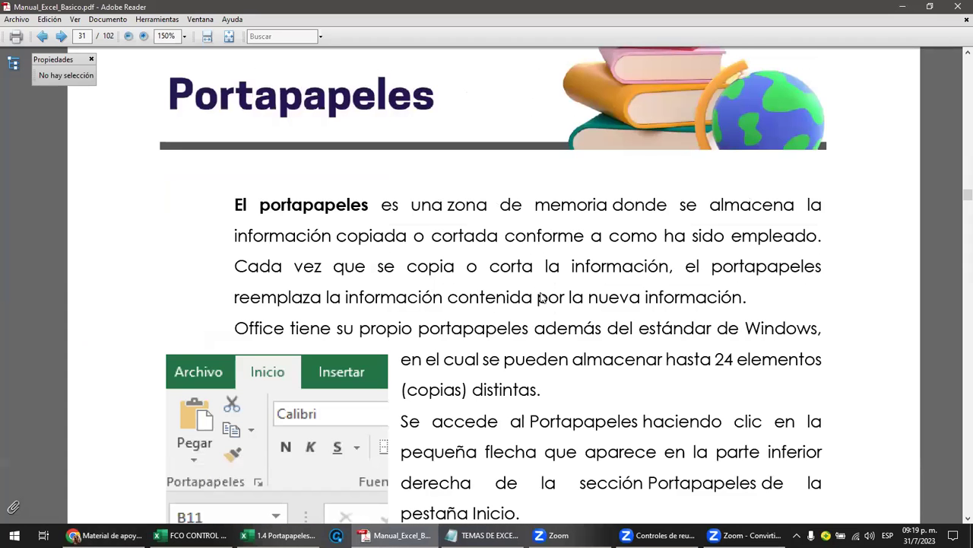
scroll(538, 295, up, 1)
scroll(538, 295, up, 5)
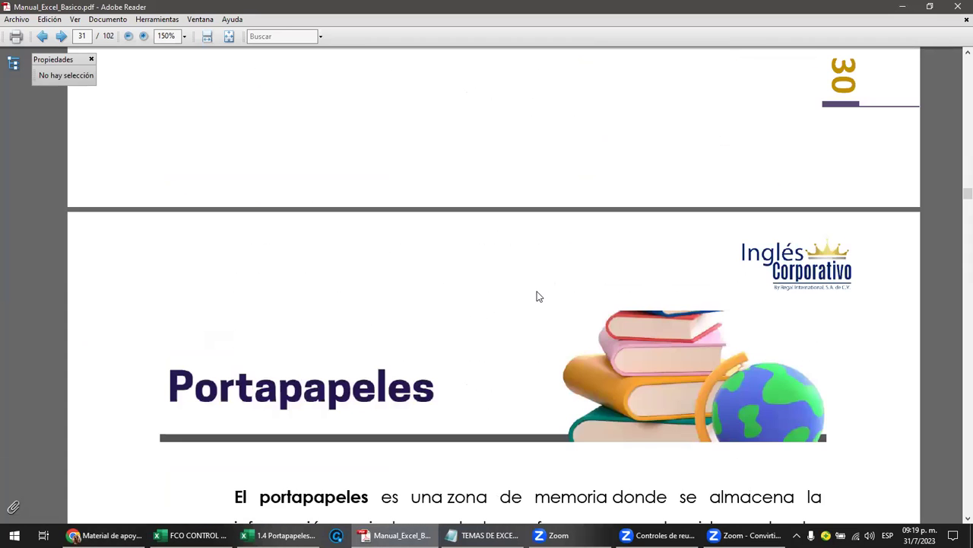
scroll(528, 287, down, 2)
scroll(468, 263, down, 2)
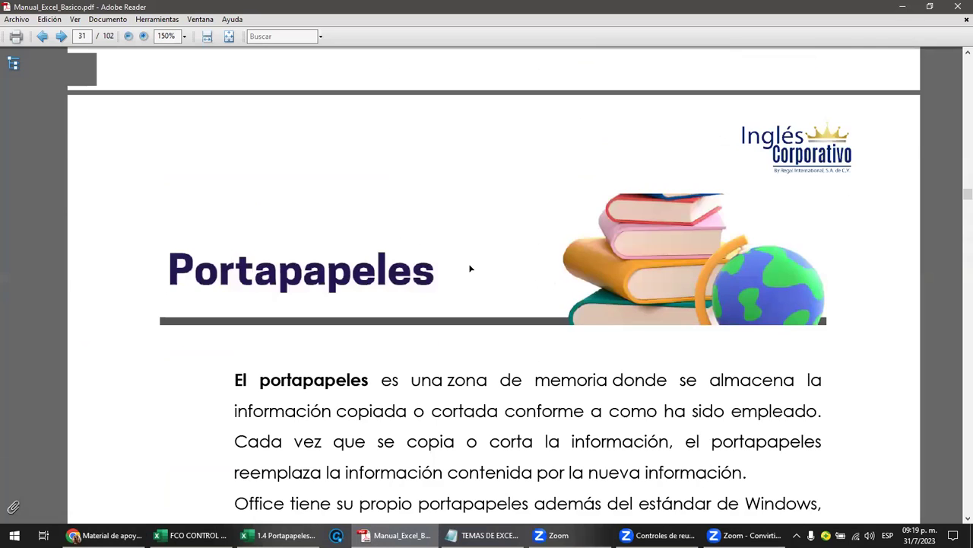
click(469, 263)
scroll(470, 270, down, 2)
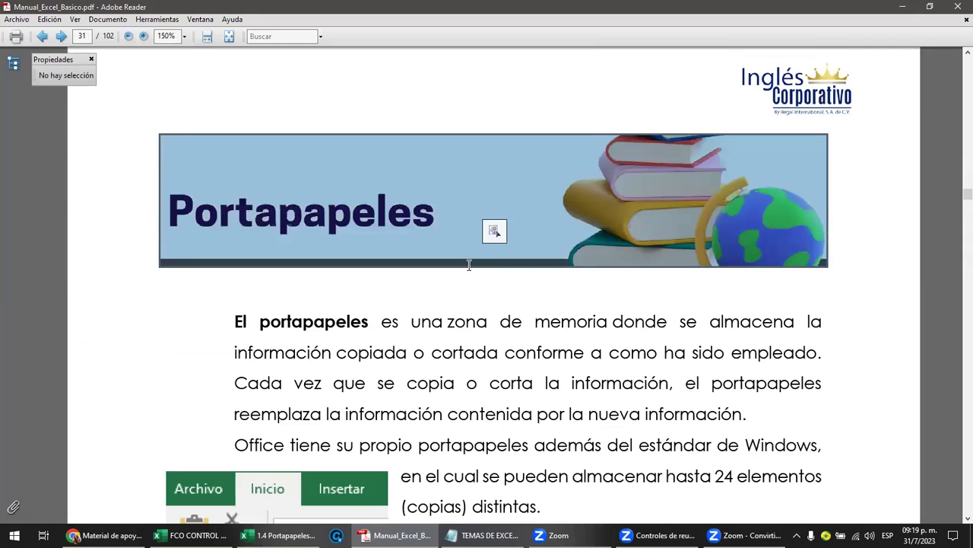
scroll(469, 265, down, 4)
scroll(470, 266, down, 2)
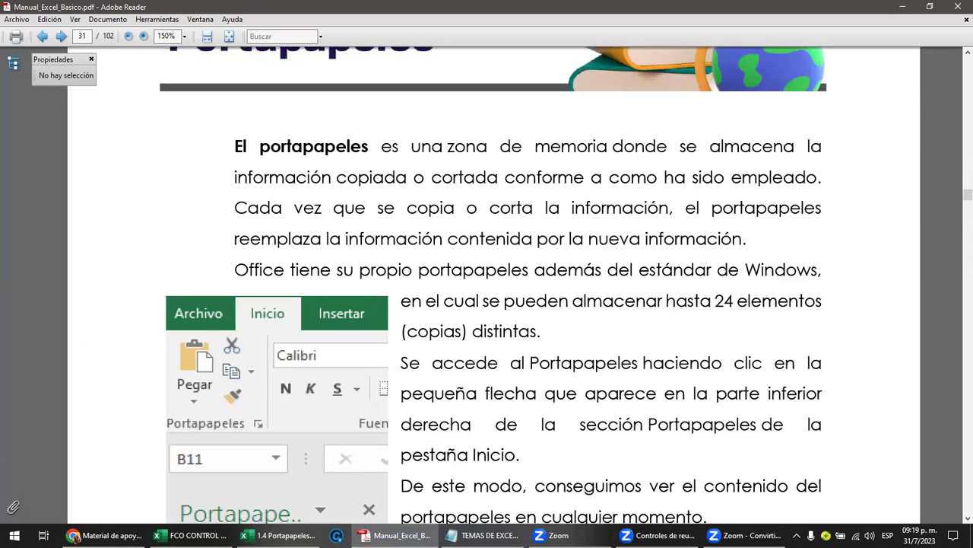
click(107, 535)
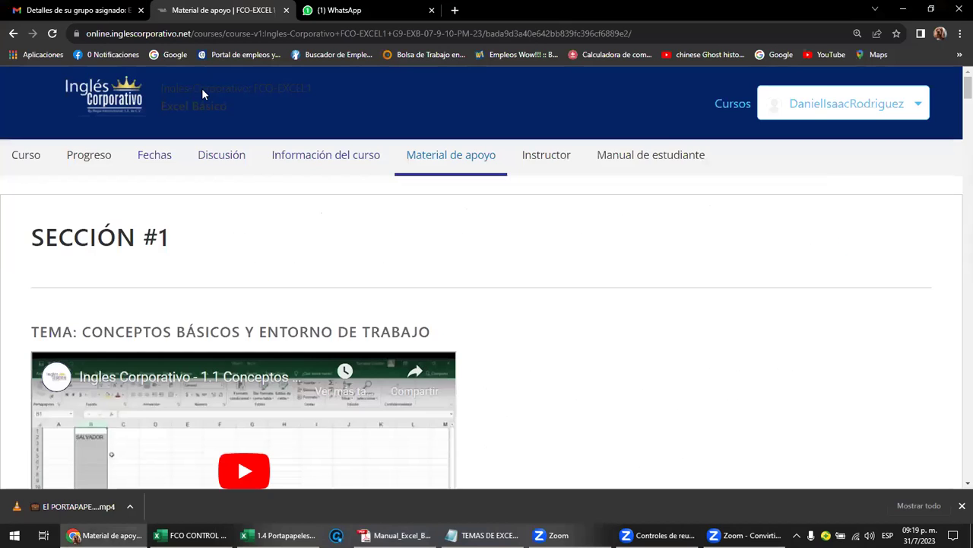
In the course outline, expand Sección 1 and open its basic Excel concepts lesson.
click(20, 162)
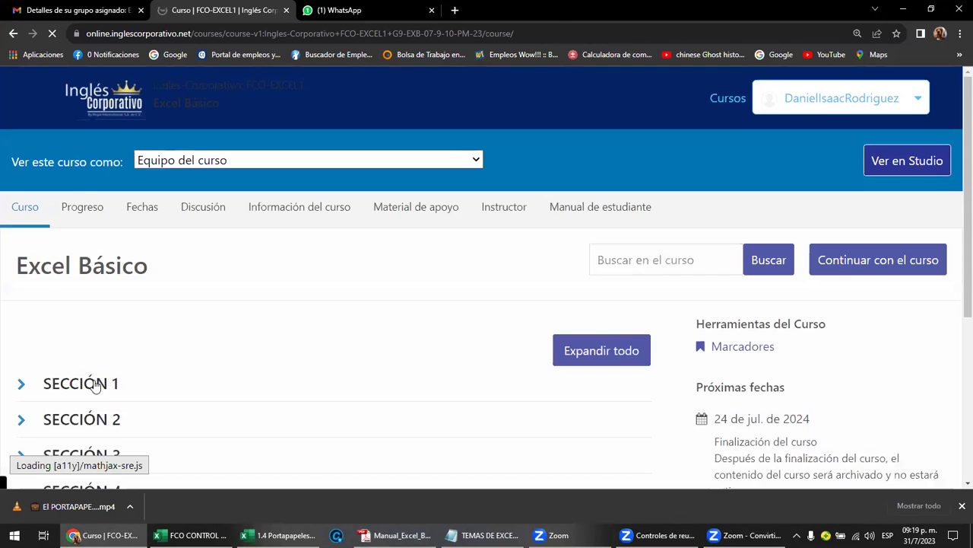
click(95, 385)
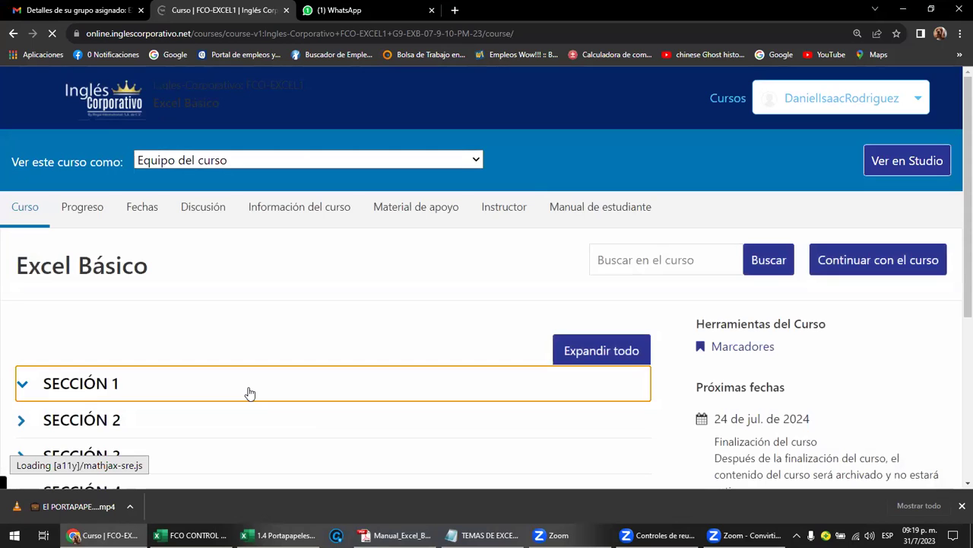
scroll(320, 422, down, 2)
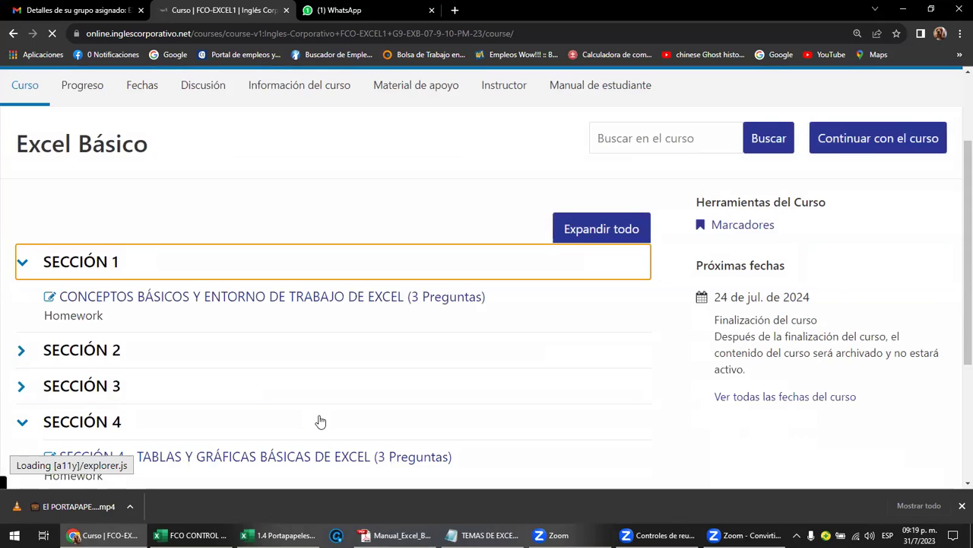
click(352, 302)
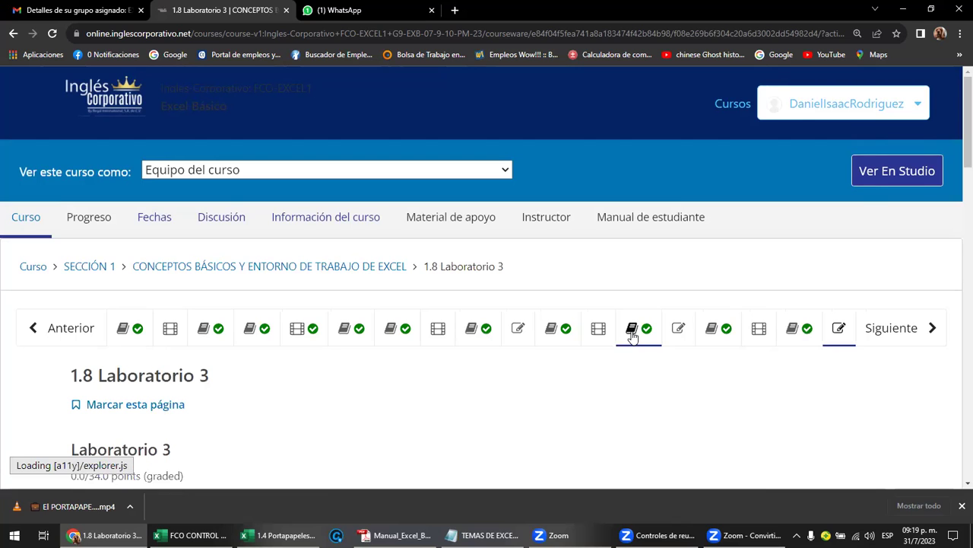
Browse the class #4 and class #5 Portapapeles forum units, then advance to 1.8 Laboratorio 3.
click(633, 337)
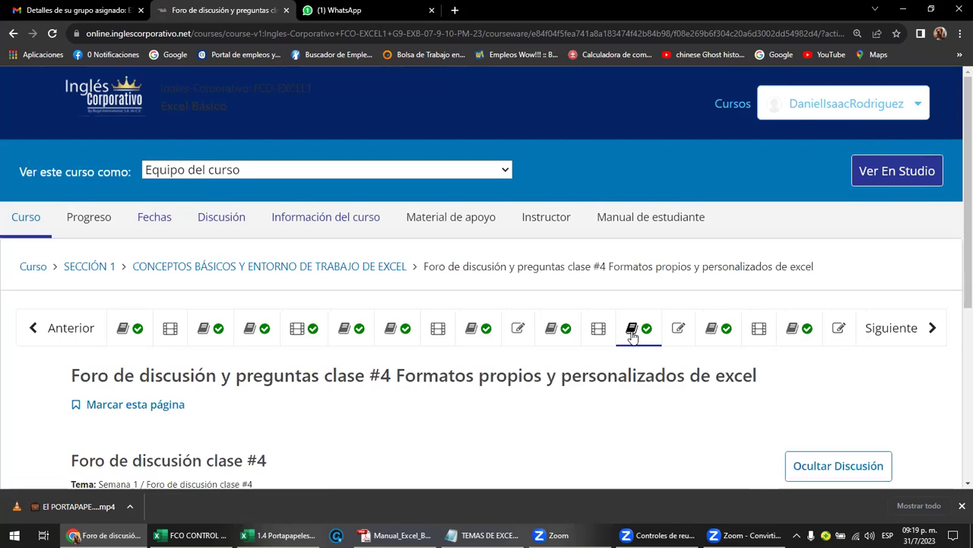
scroll(633, 336, down, 1)
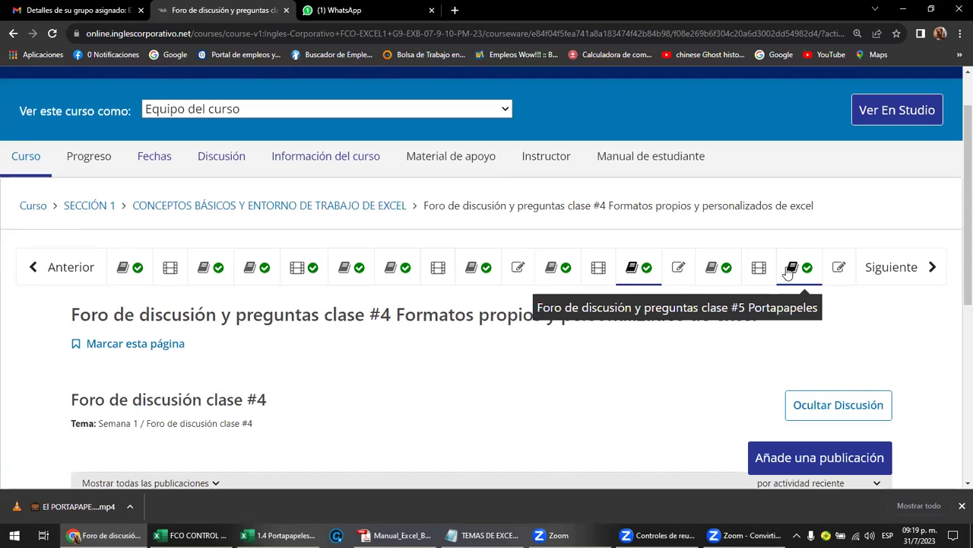
click(789, 273)
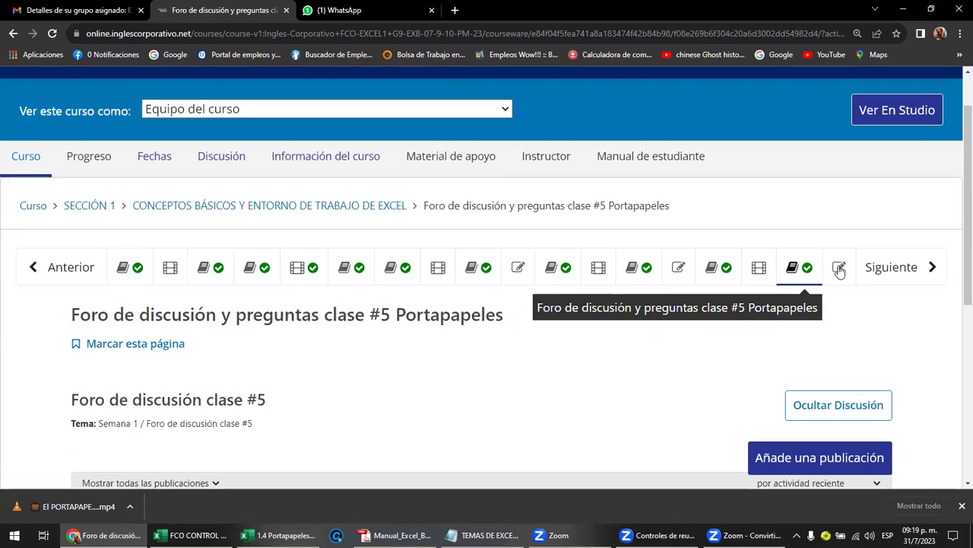
click(897, 271)
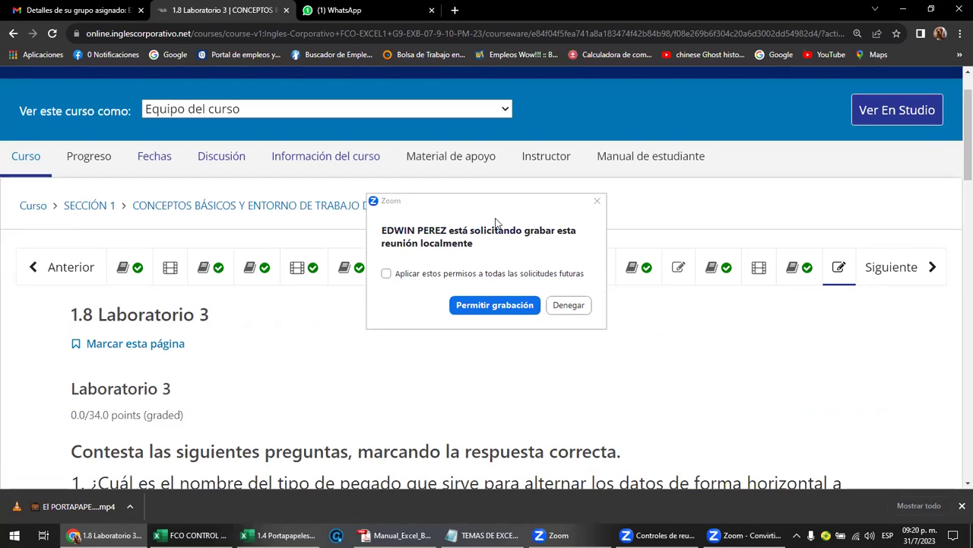
Allow the meeting's local recording, applying the permission to all future requests.
click(426, 275)
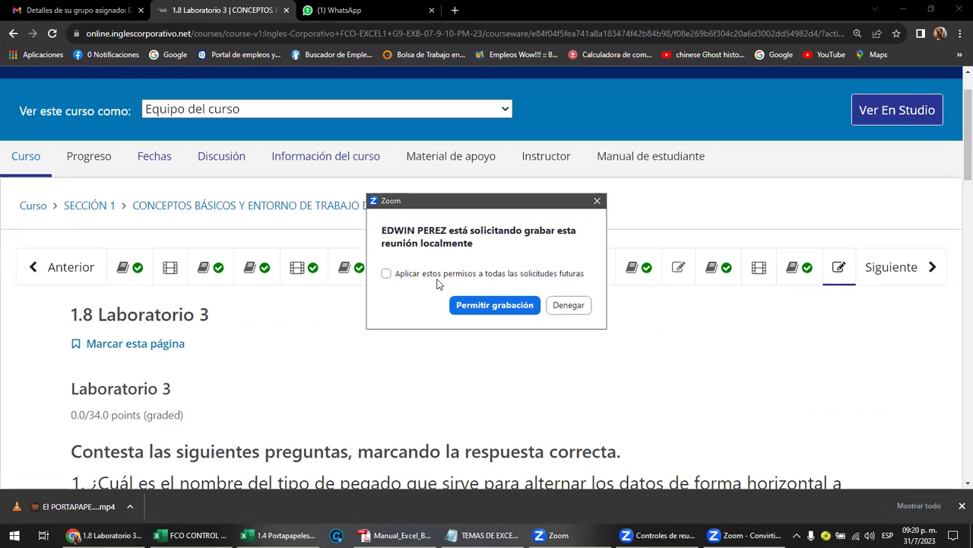
click(386, 274)
click(495, 305)
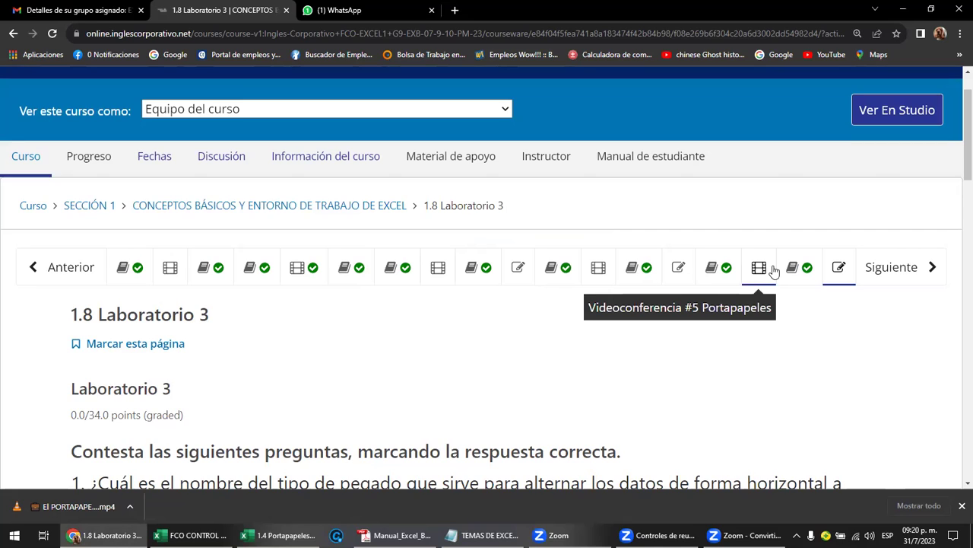
Visit the class #5 Portapapeles forum and Laboratorio 3 units, then return to the course outline.
click(793, 275)
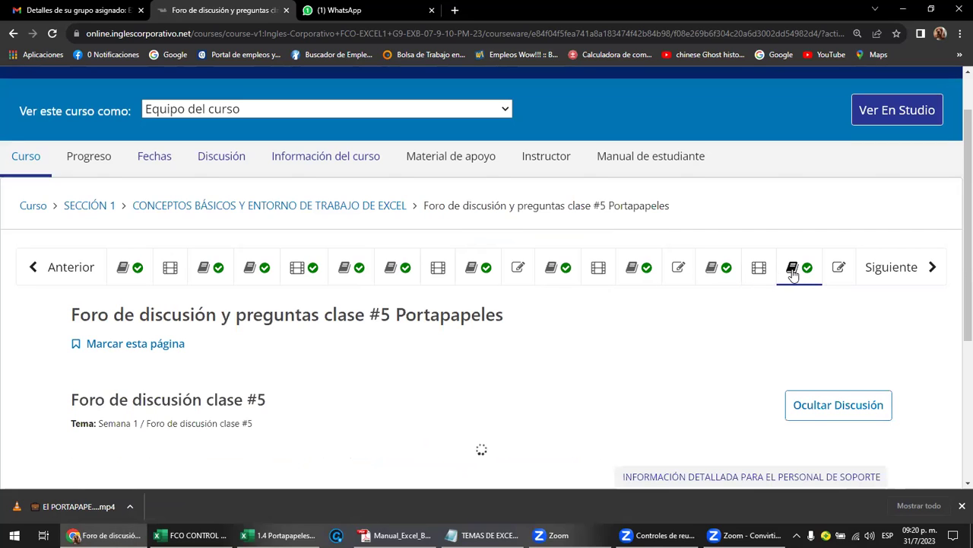
scroll(635, 307, down, 2)
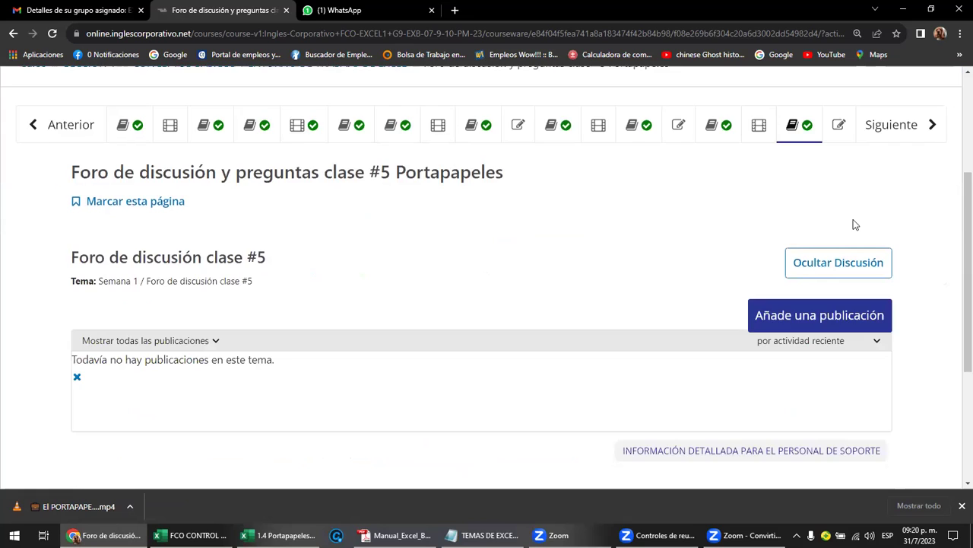
click(901, 152)
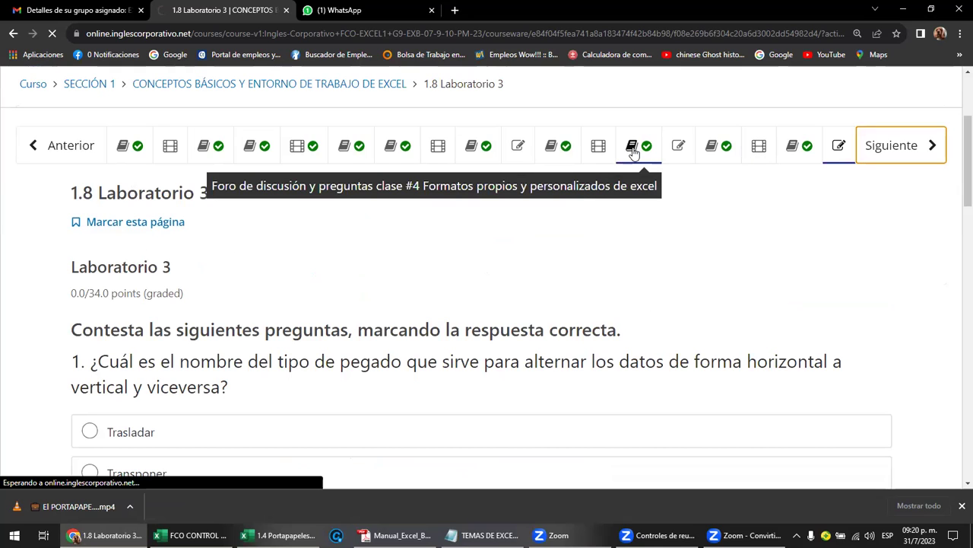
click(726, 152)
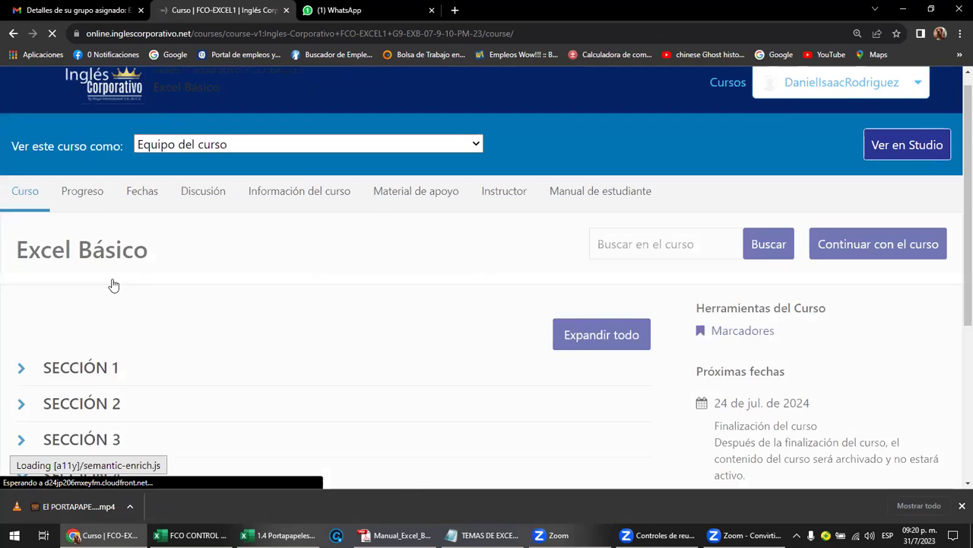
Expand Sección 1 and open the Conceptos básicos y entorno de trabajo de Excel lesson.
scroll(91, 214, down, 2)
click(82, 202)
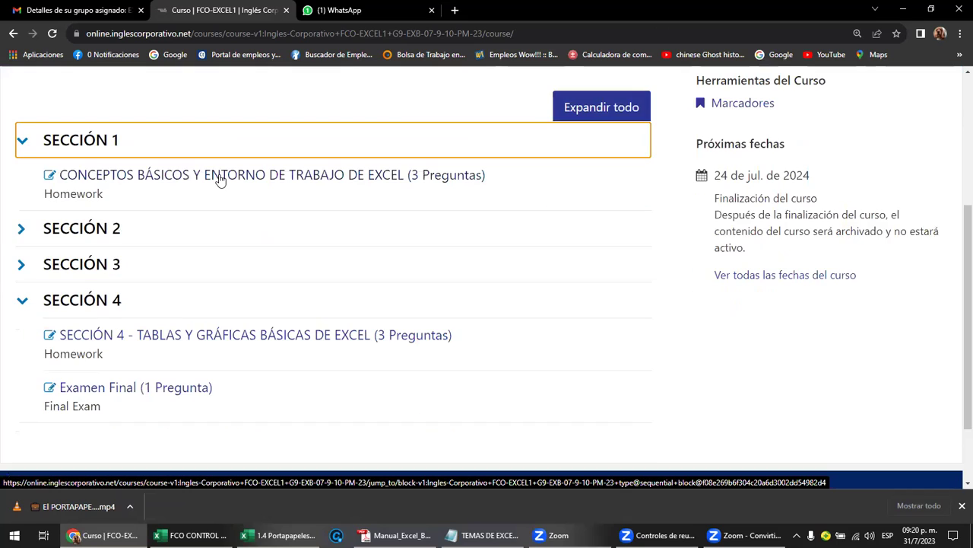
click(219, 178)
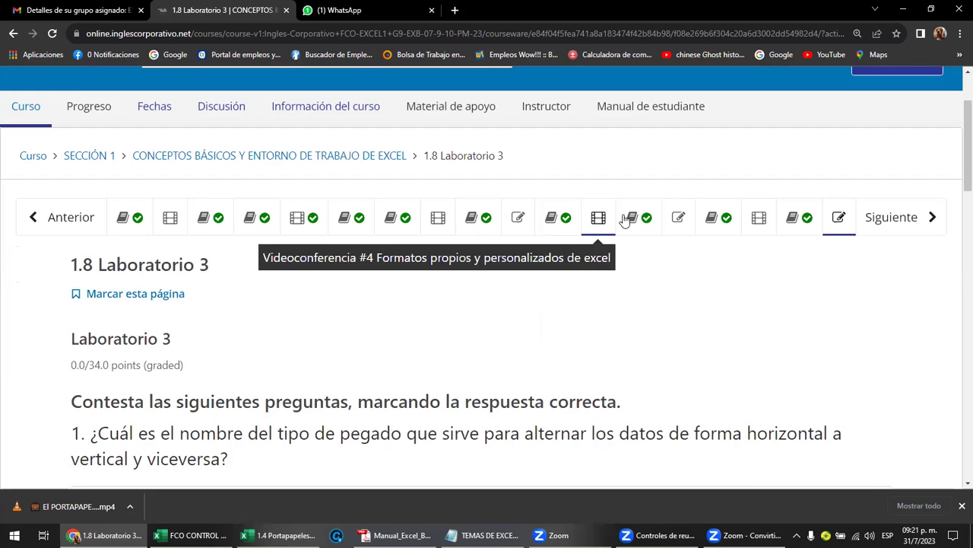
Read through the 1.7 Portapapeles lesson objective, highlighting the Ctrl+C copy and Ctrl+X cut shortcuts.
click(710, 220)
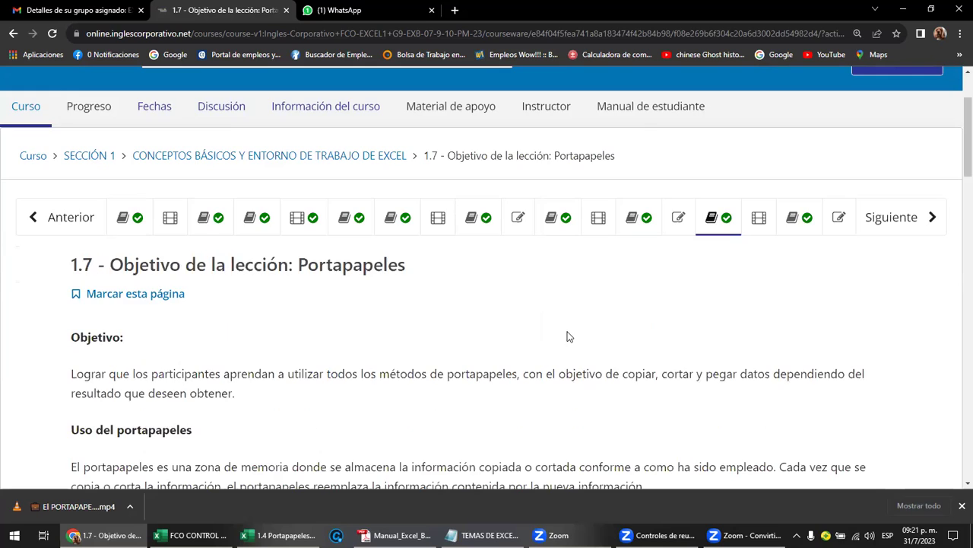
scroll(324, 238, down, 3)
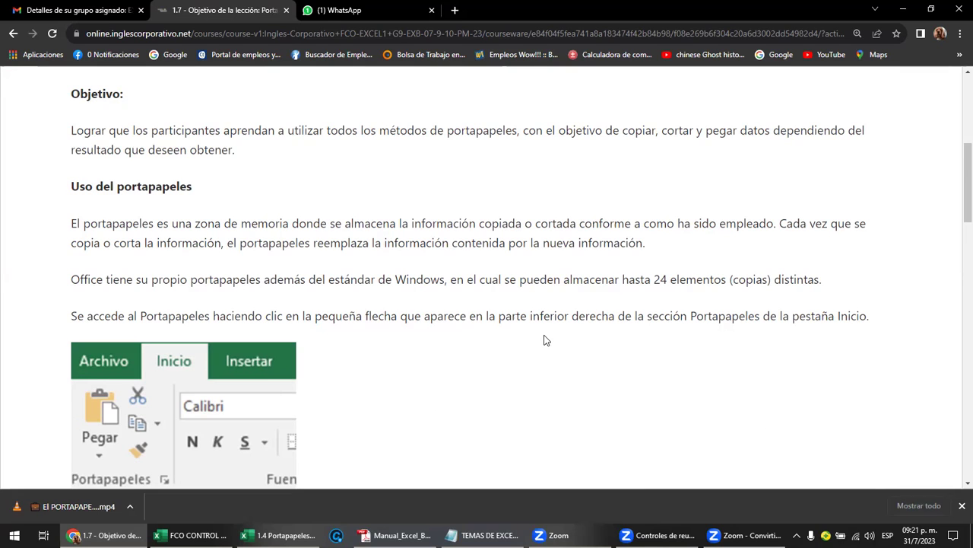
scroll(228, 346, down, 2)
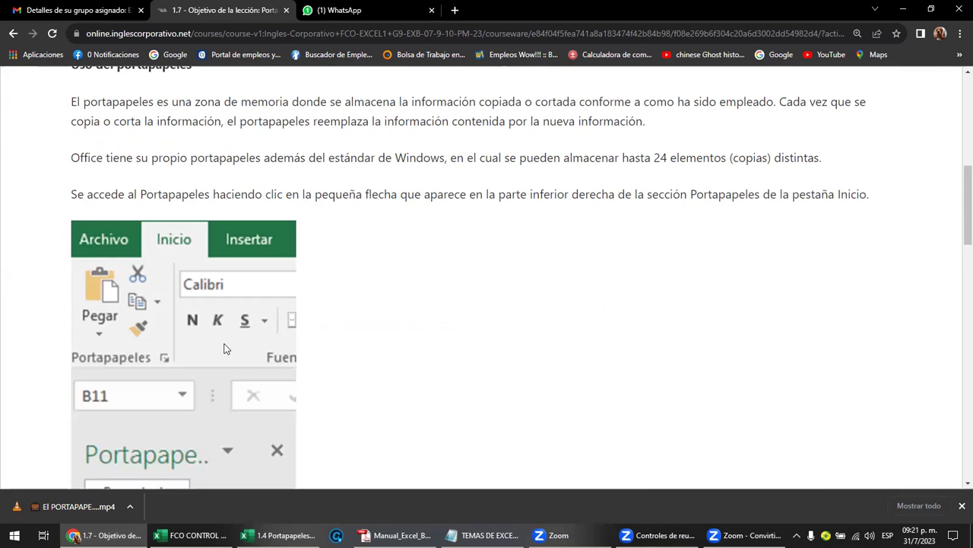
scroll(225, 349, down, 2)
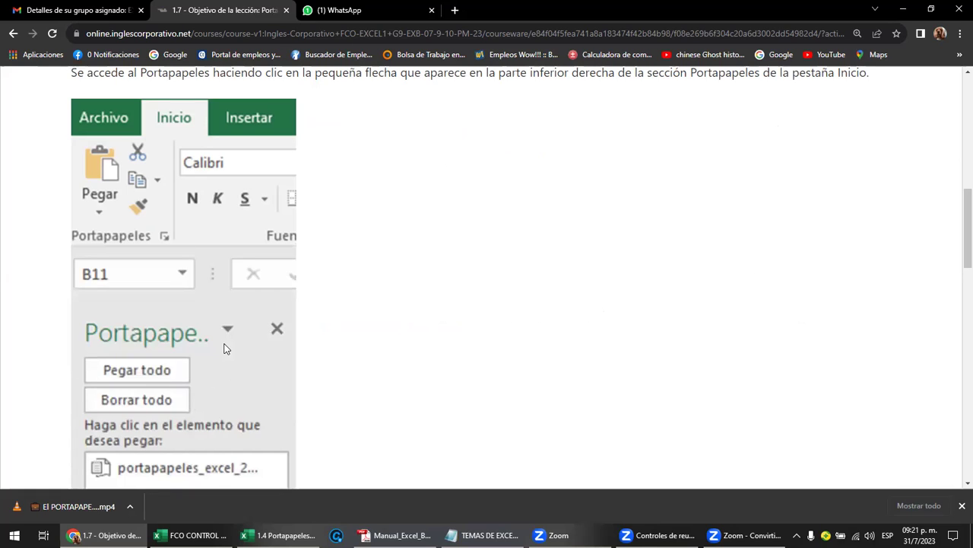
scroll(225, 349, down, 2)
scroll(225, 348, down, 2)
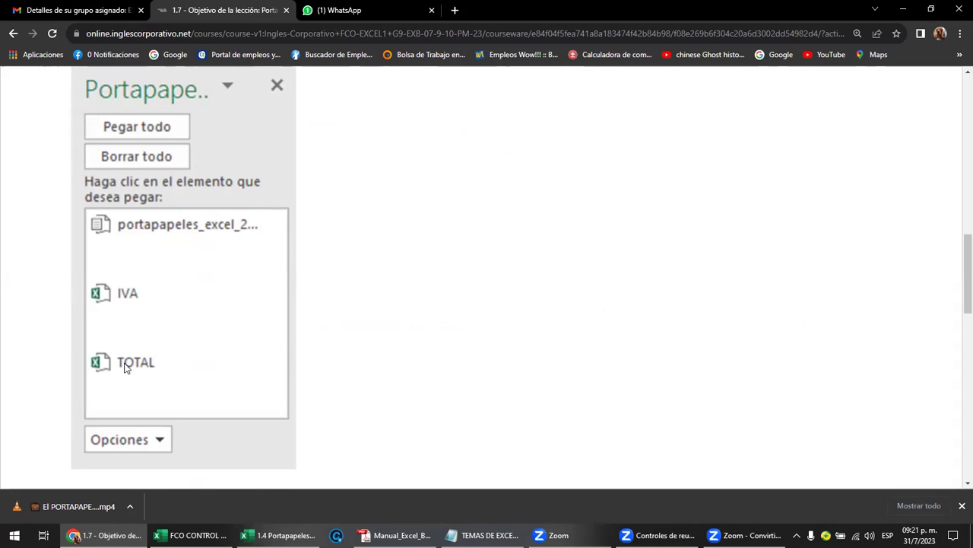
scroll(405, 337, down, 1)
scroll(406, 336, down, 2)
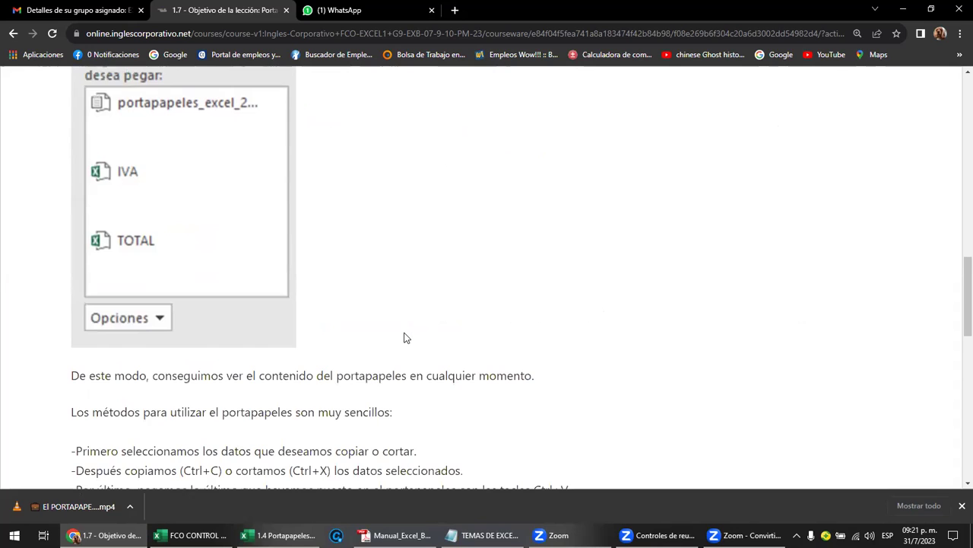
scroll(405, 337, down, 1)
scroll(402, 336, down, 1)
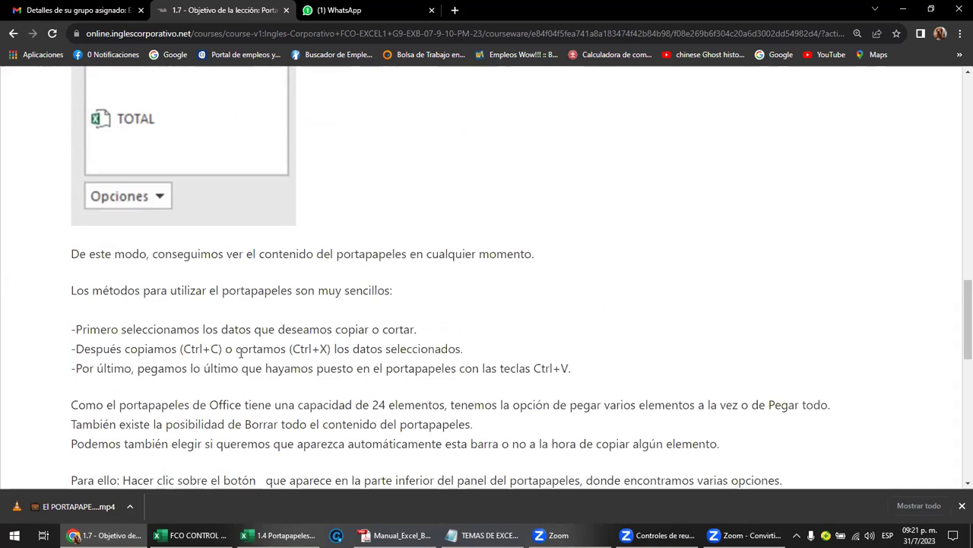
double_click(219, 346)
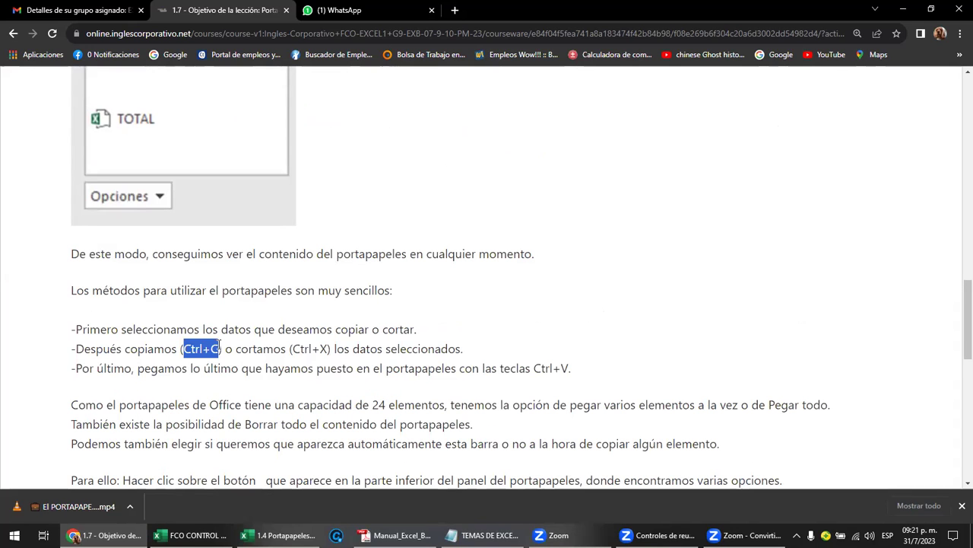
drag(289, 349, 338, 348)
In the 1.4 Portapapeles workbook, select and copy the LISTADO DE PRODUCTOS list, then cancel the copy.
key(alt+Tab)
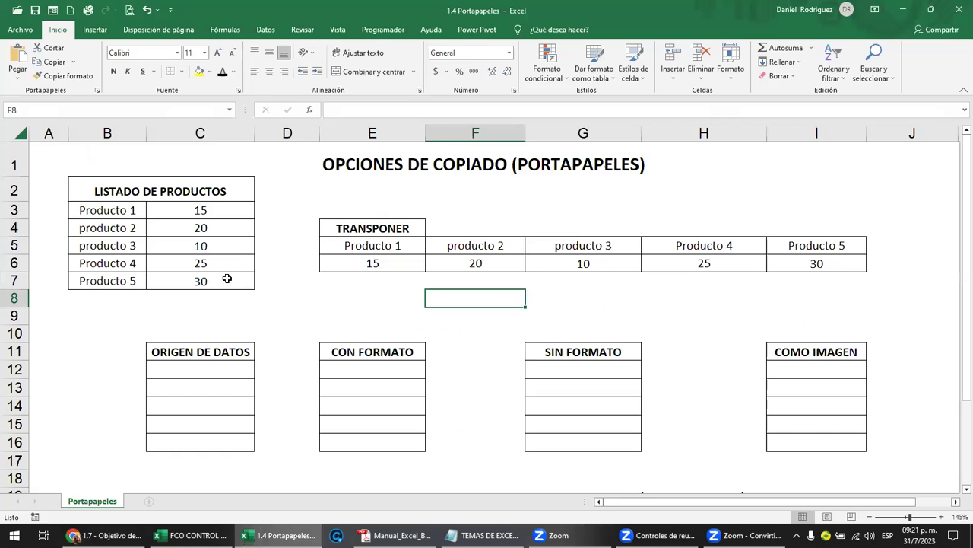
click(220, 315)
click(196, 199)
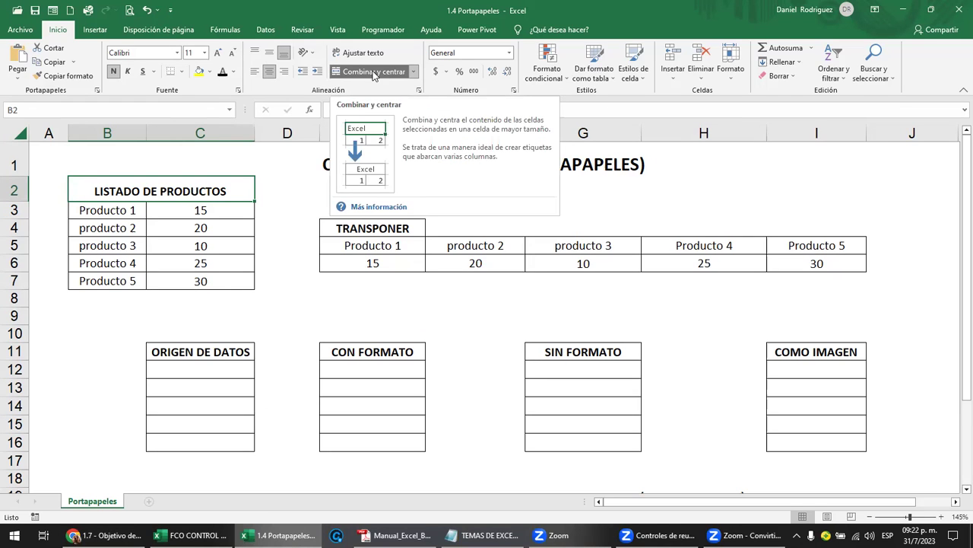
click(274, 199)
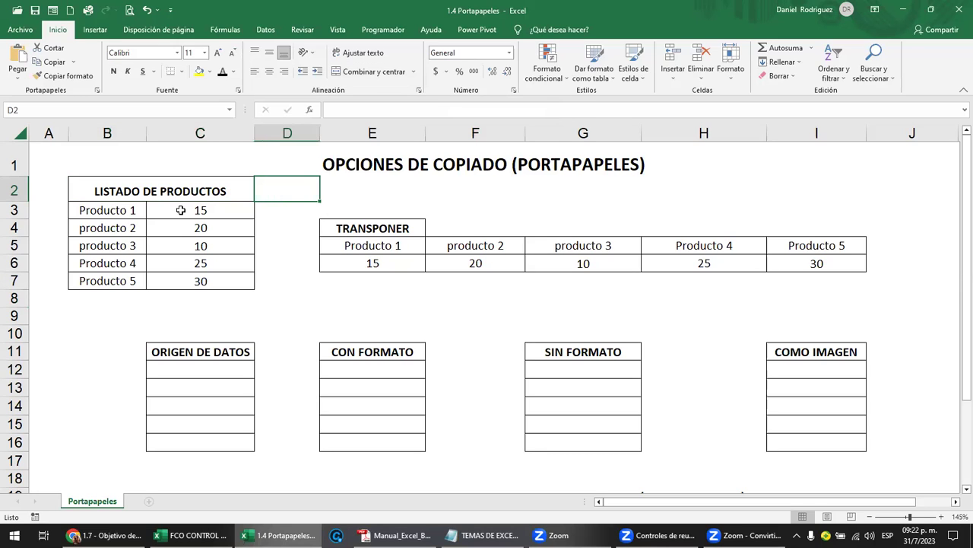
drag(148, 190, 143, 267)
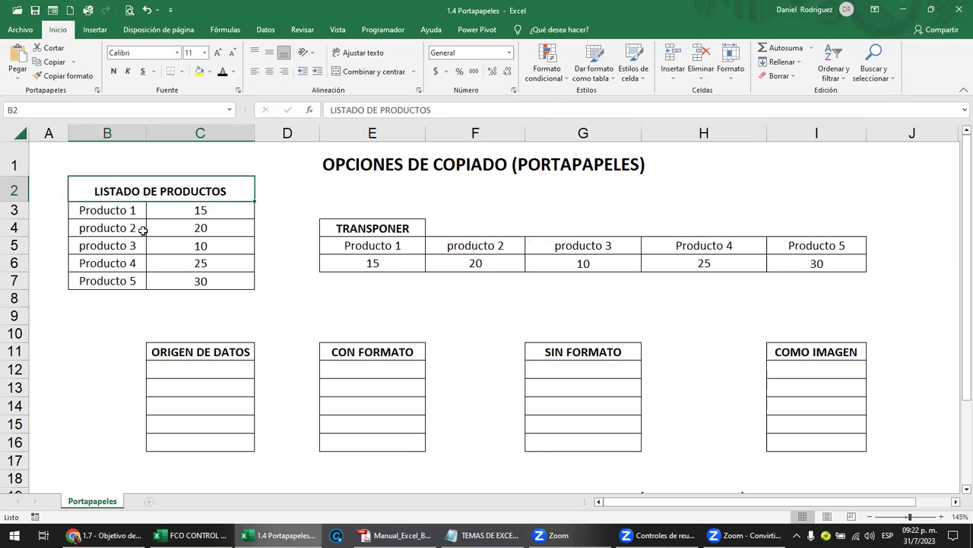
drag(162, 315, 154, 324)
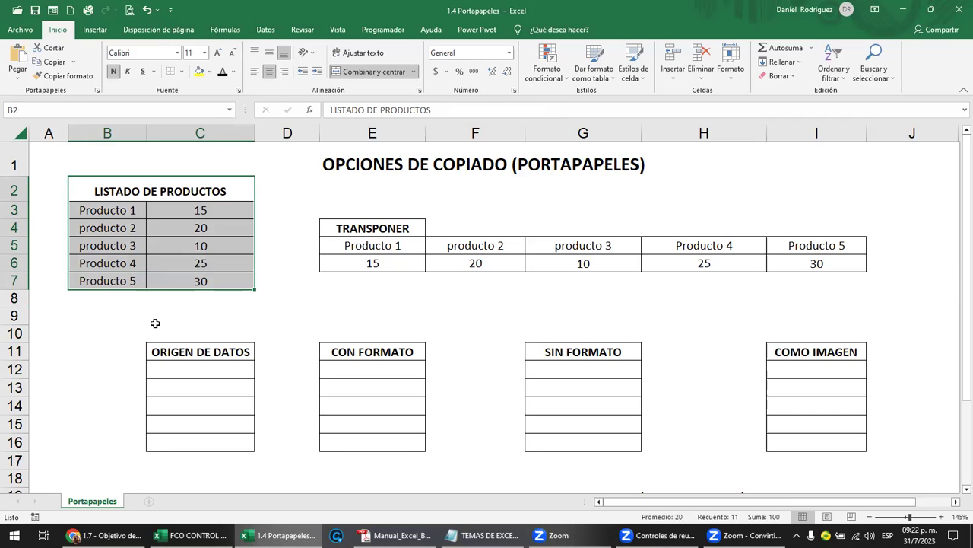
key(ctrl+c)
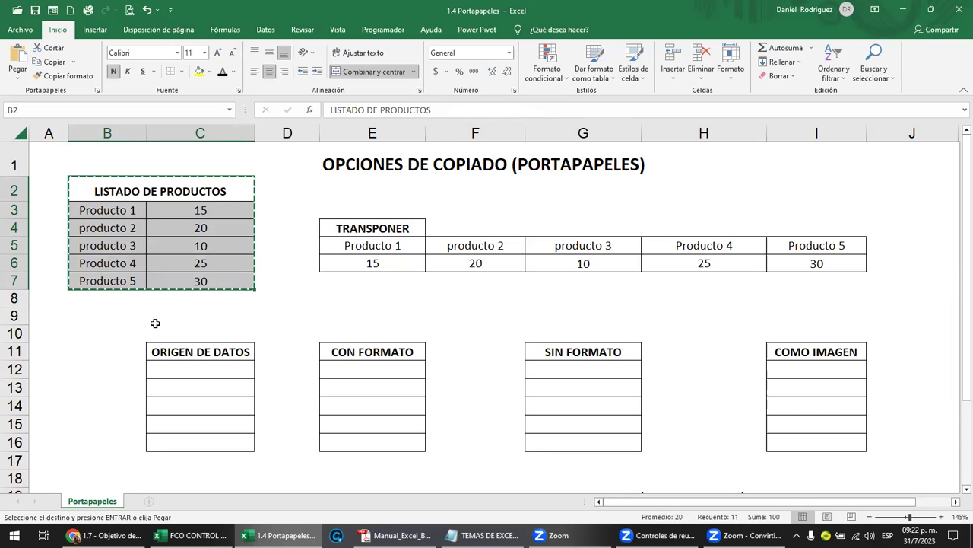
key(Escape)
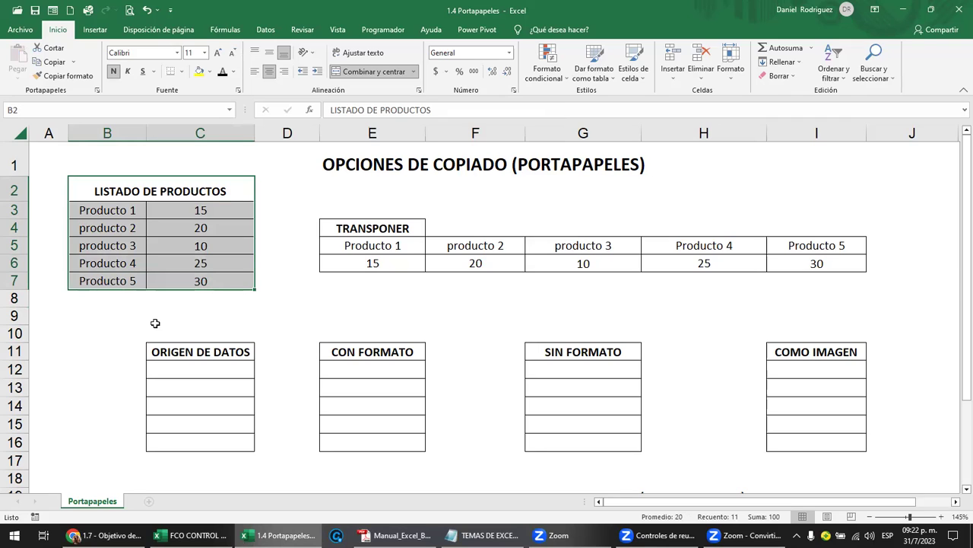
Reselect the product list from C7 upward, copy it, and cancel the copy again.
click(301, 187)
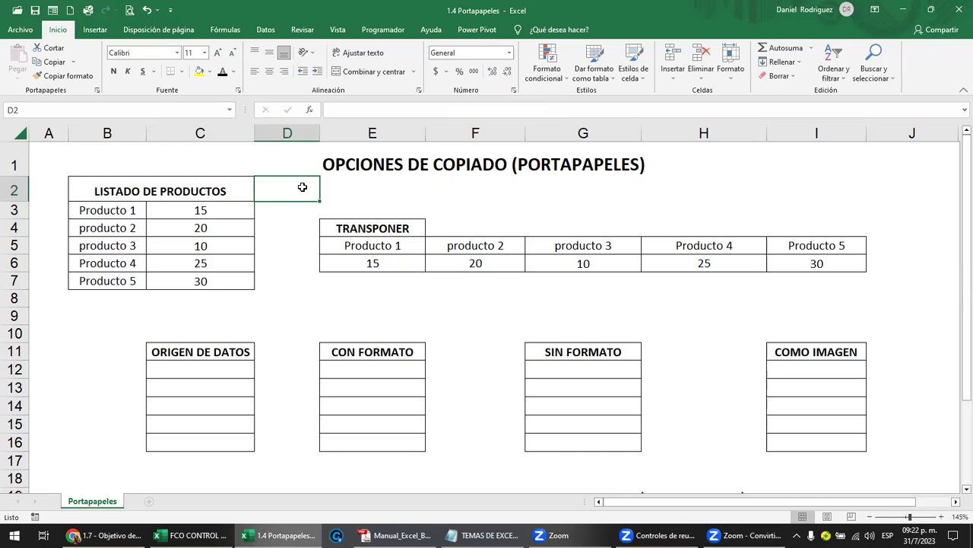
click(241, 282)
drag(137, 194, 134, 190)
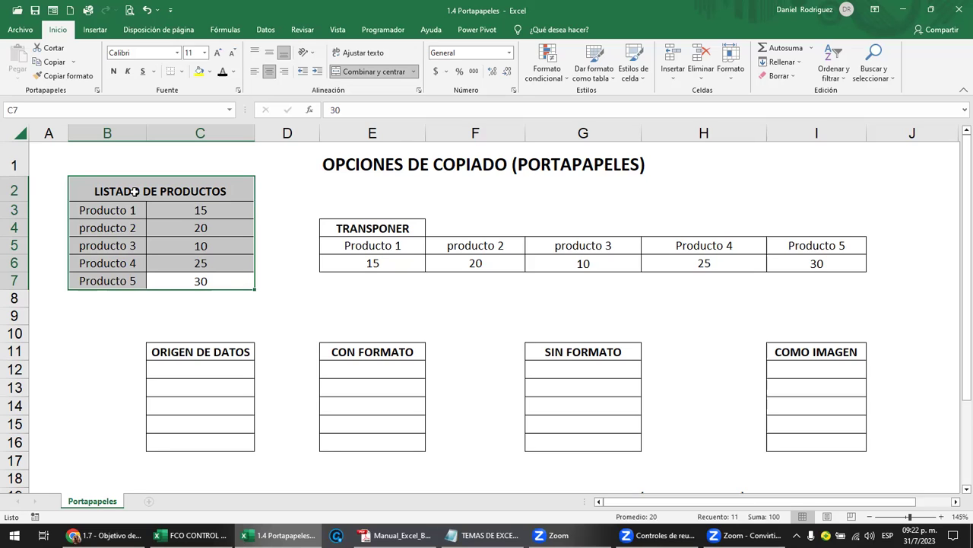
key(ctrl+c)
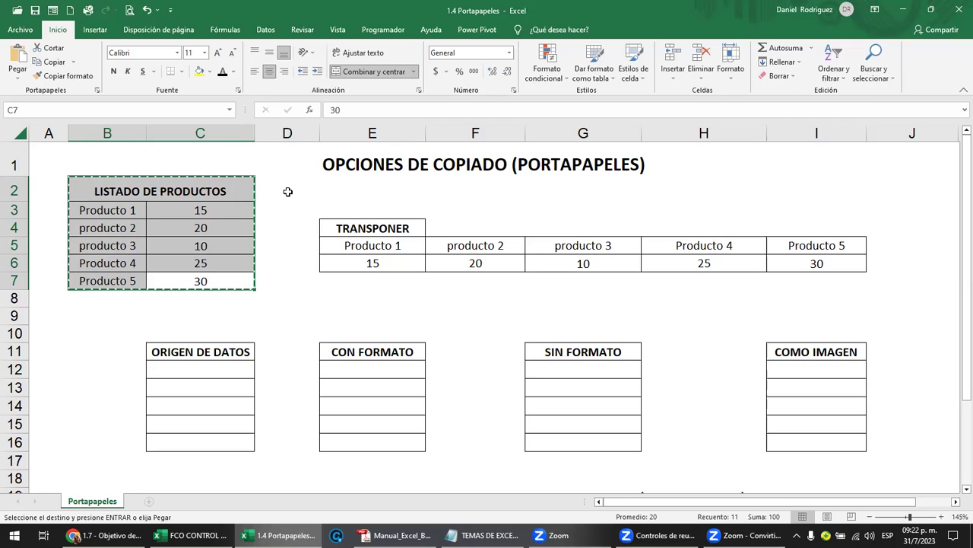
key(Escape)
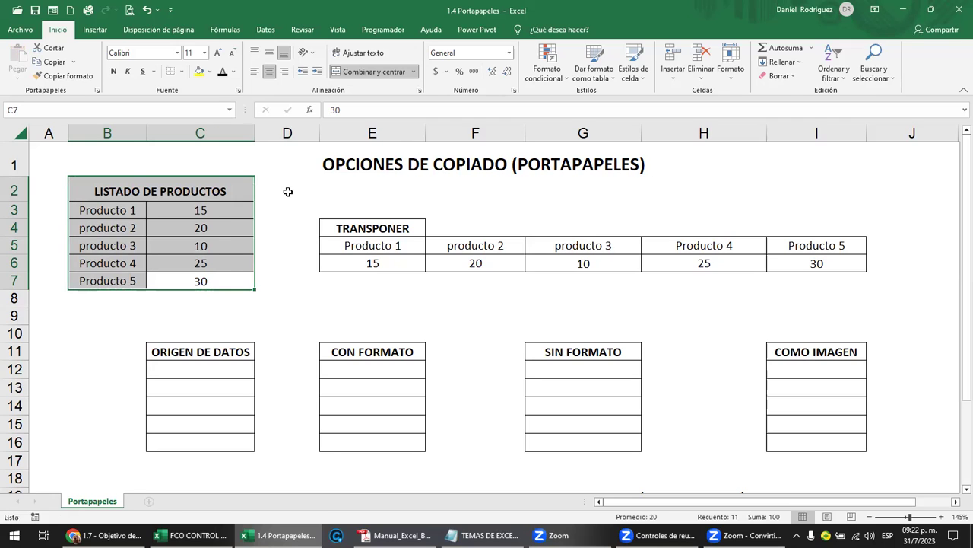
Copy the whole product list and paste it at K2.
click(352, 188)
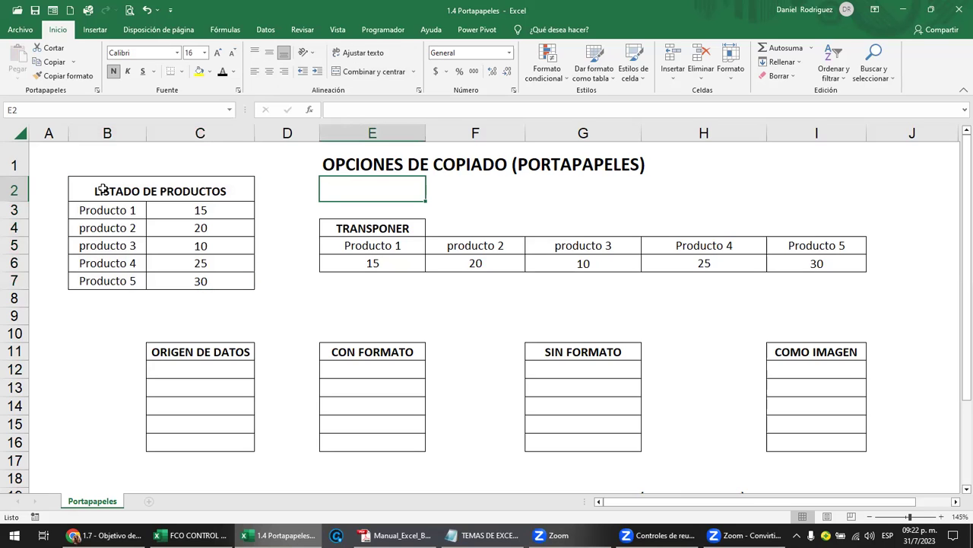
drag(103, 189, 182, 277)
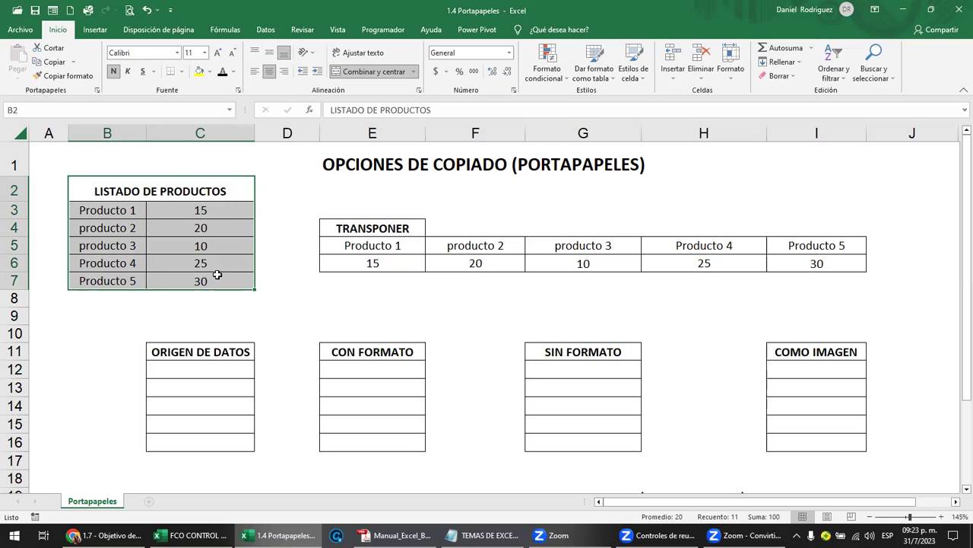
key(ctrl+c)
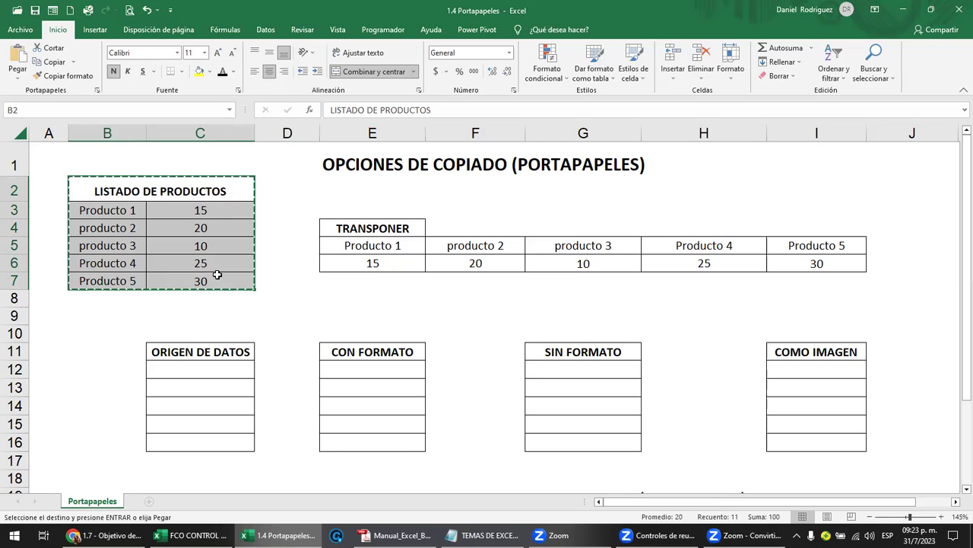
key(Right)
key(Right)
key(Right)
key(Right)
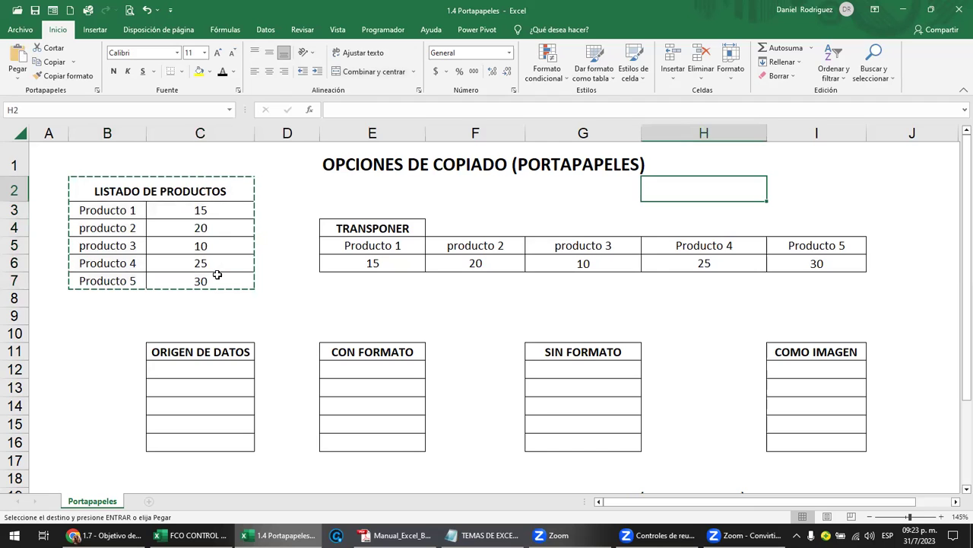
key(Right)
key(Right)
key(Right)
key(Right)
key(Right)
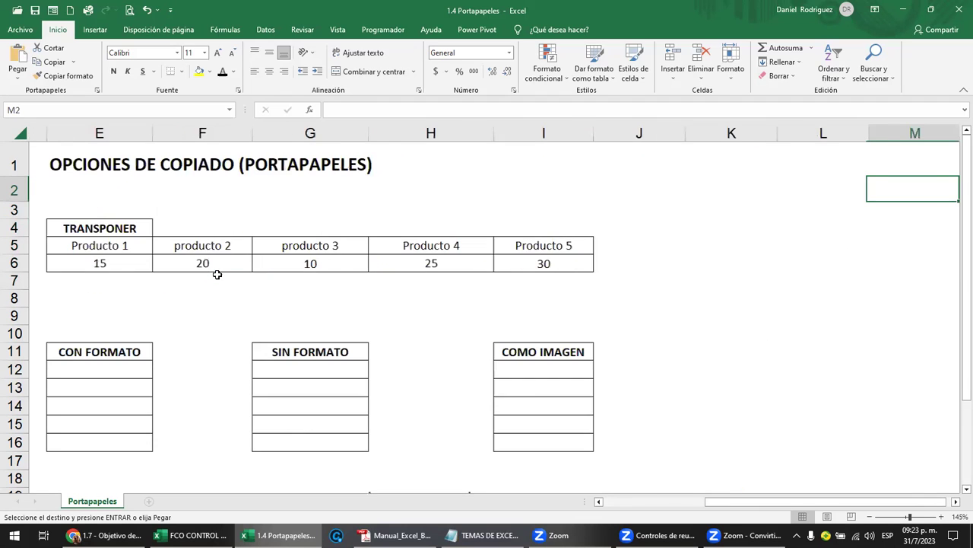
key(Right)
key(Left)
key(Left)
key(Left)
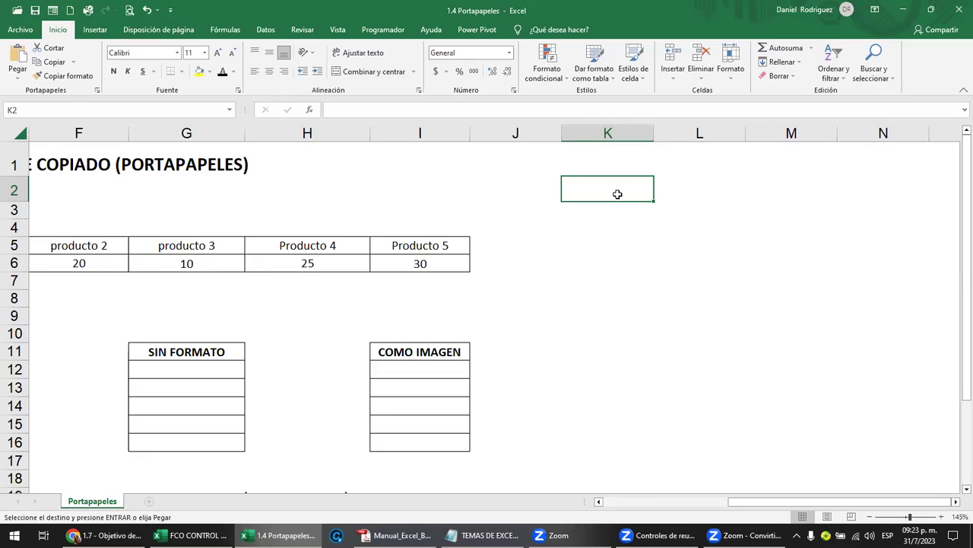
key(Return)
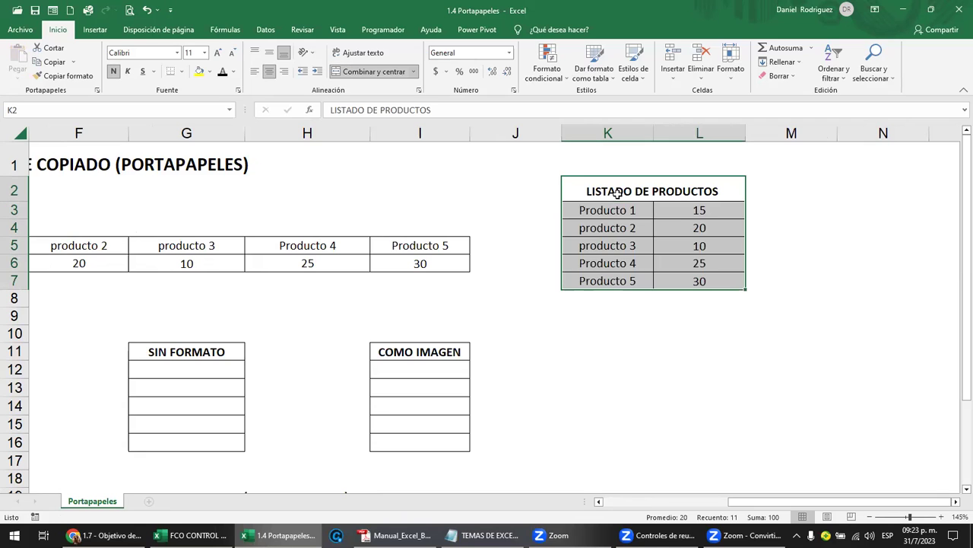
Jump between the original table and the pasted K2 copy to check the result.
key(Left)
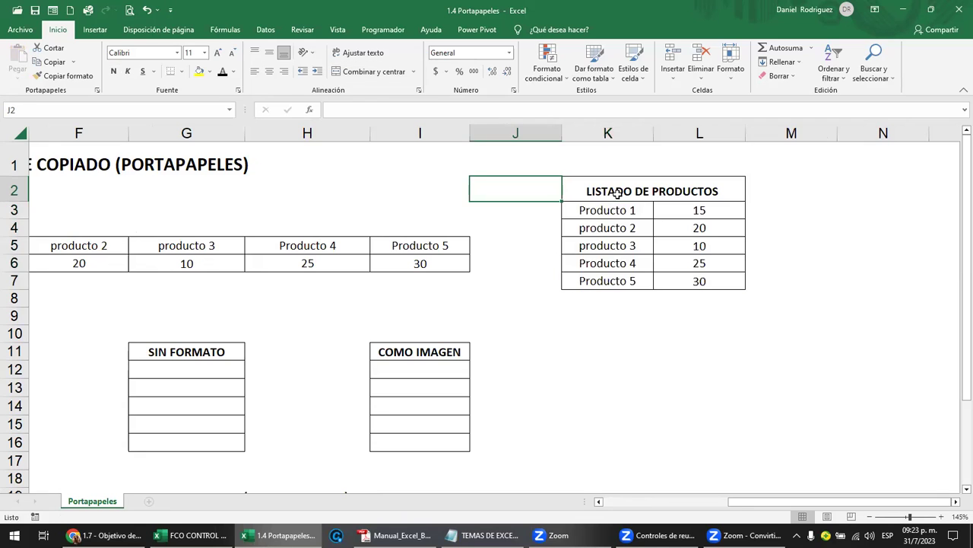
key(ctrl+Left)
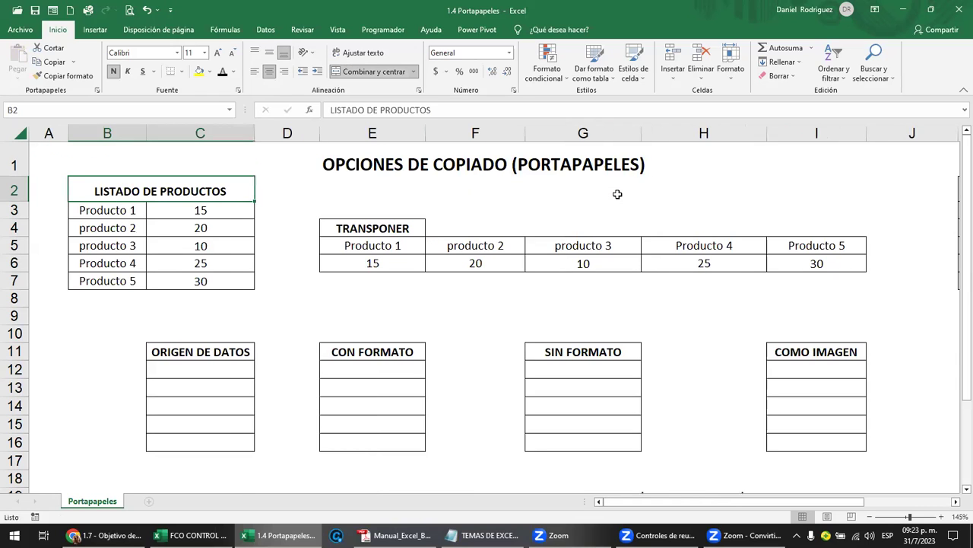
key(ctrl+Right)
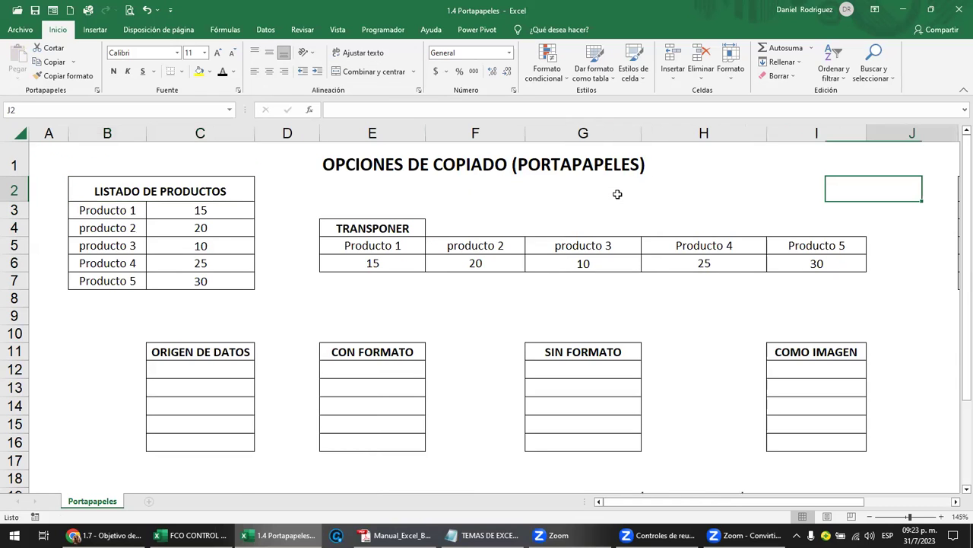
scroll(617, 193, right, 3)
click(617, 194)
key(ctrl+Left)
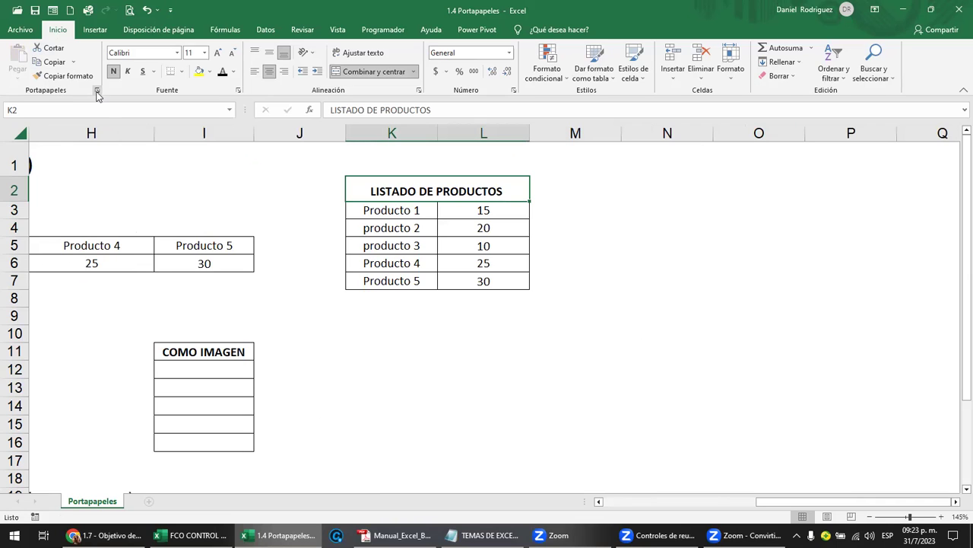
Open the Office Clipboard pane, check its Opciones, and copy the K2:L7 product list into it.
click(97, 91)
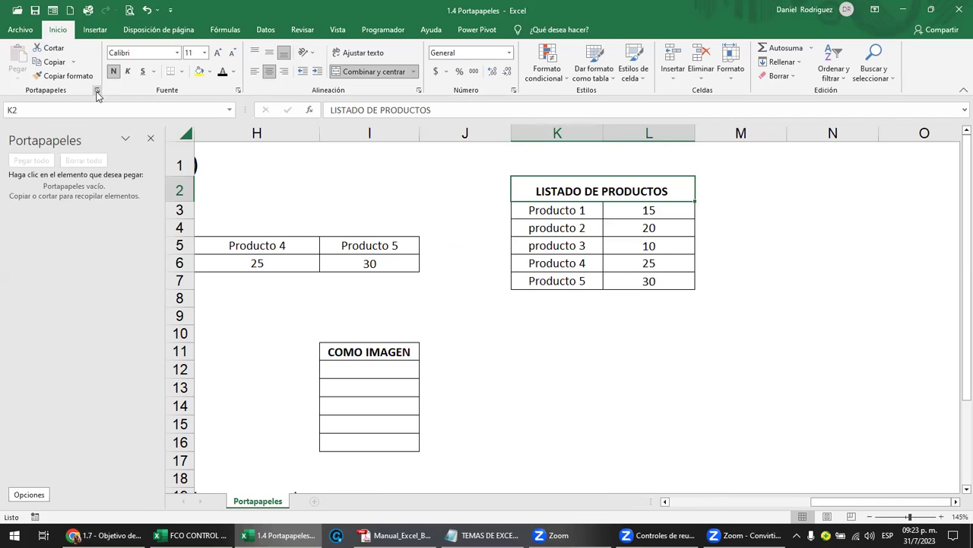
click(40, 499)
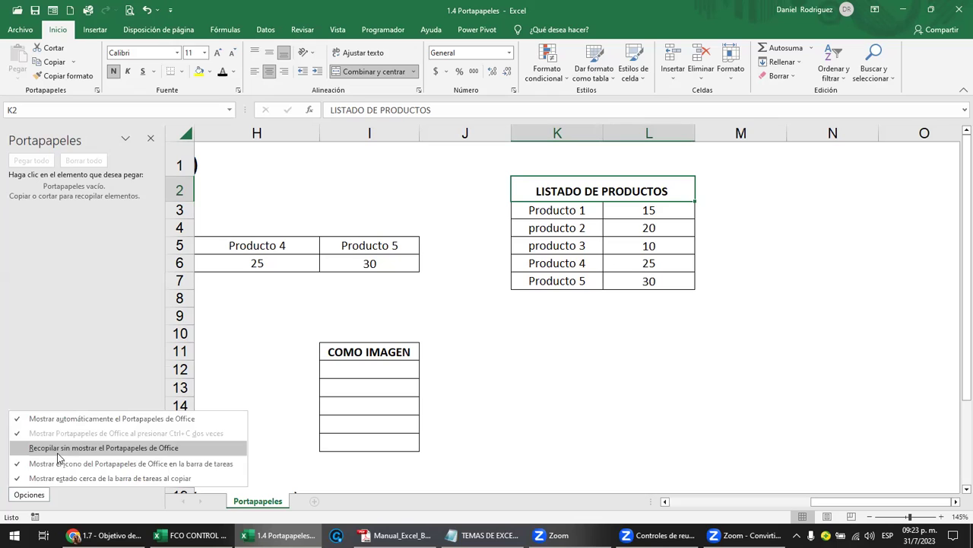
click(91, 285)
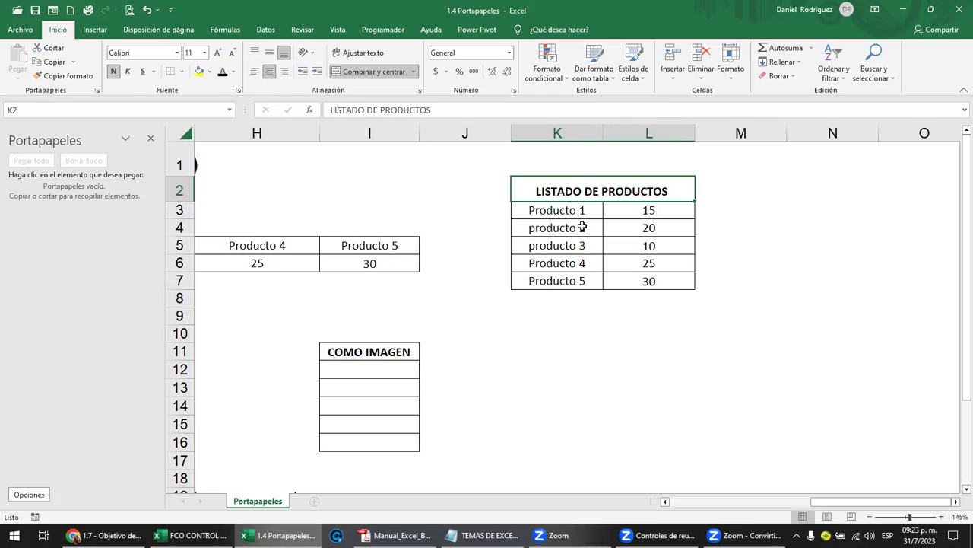
drag(584, 277, 584, 277)
key(ctrl+c)
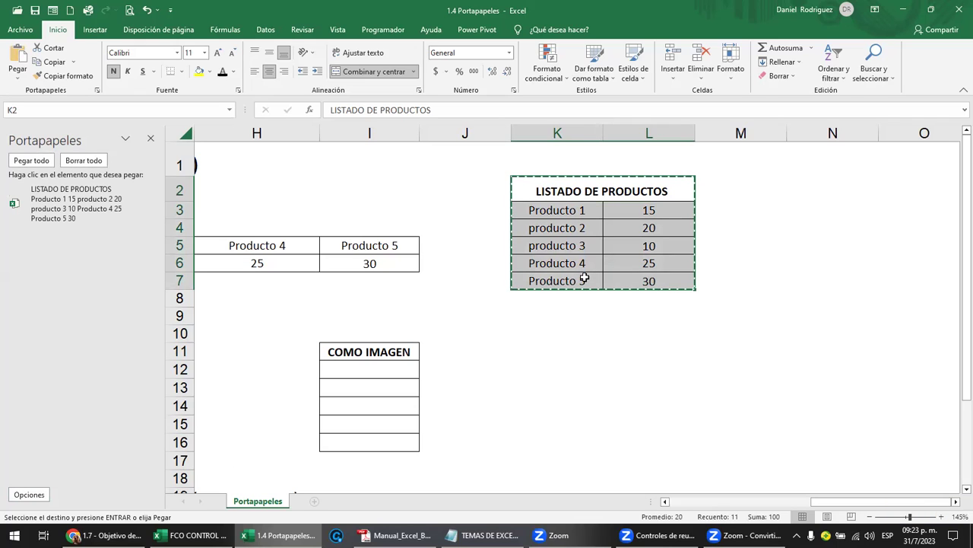
Paste the copied product list at N2.
click(584, 278)
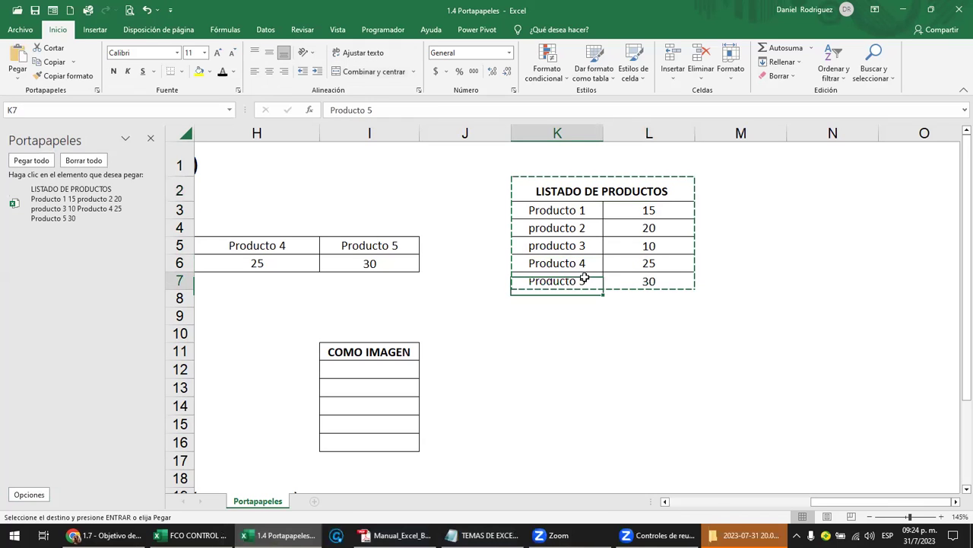
key(Up)
key(Up)
key(Up)
key(Right)
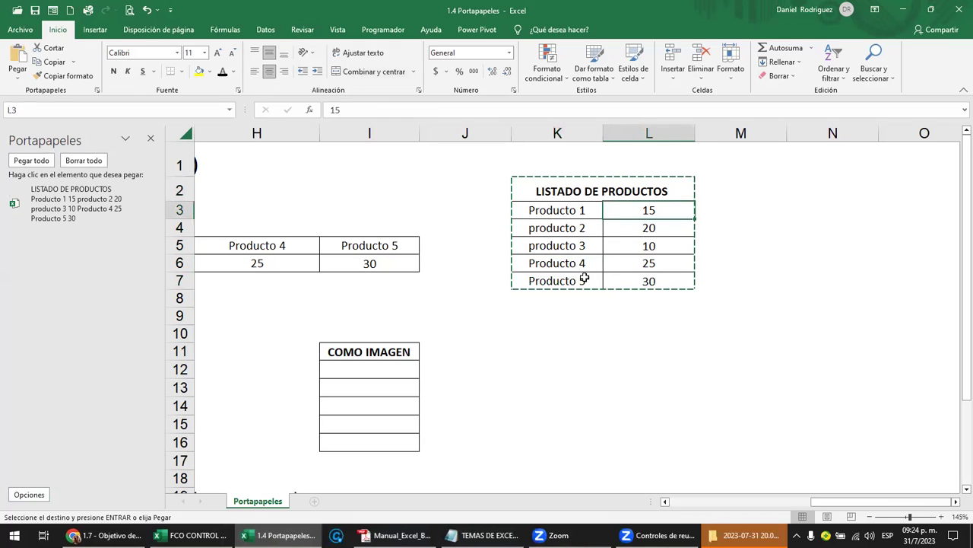
key(Right)
key(Right)
key(Up)
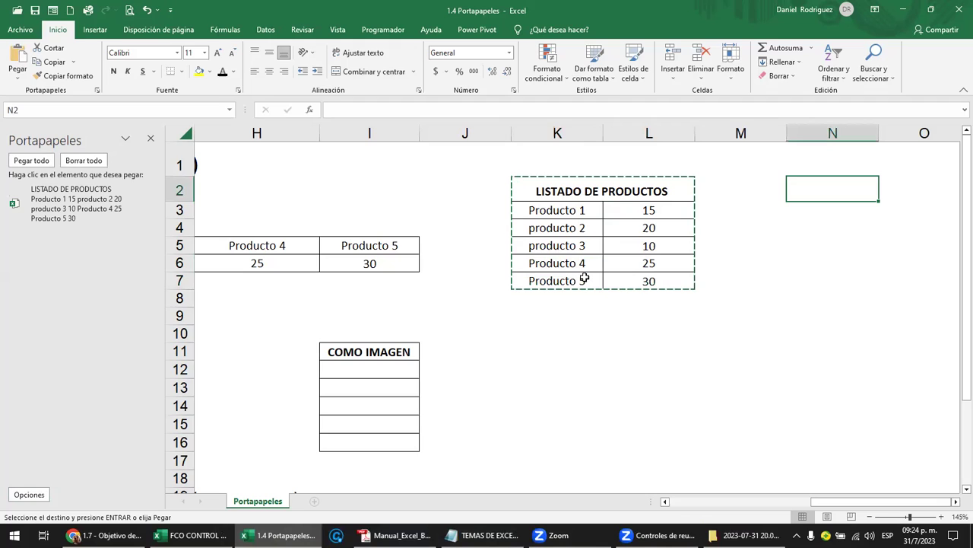
key(Return)
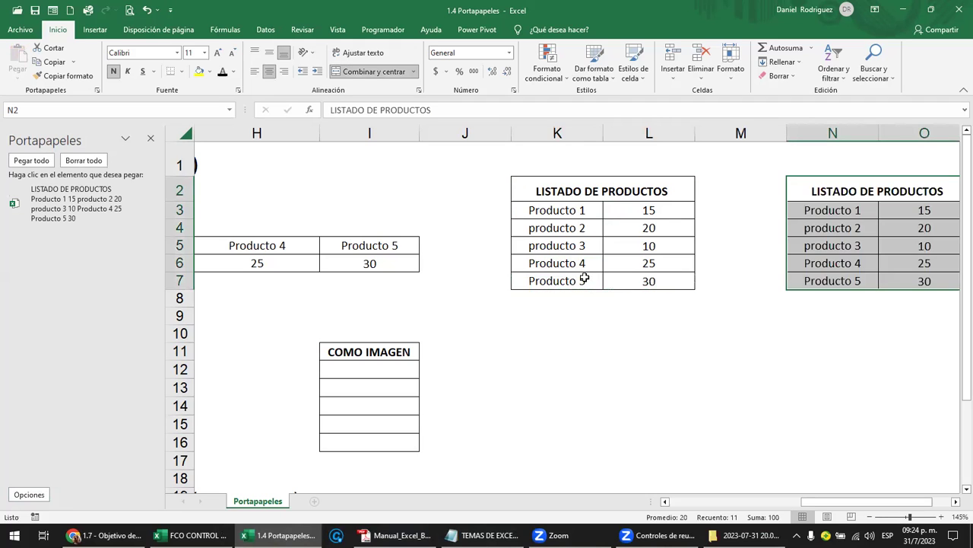
Copy K2:L7 to the clipboard again and paste it at N10.
key(Left)
key(Left)
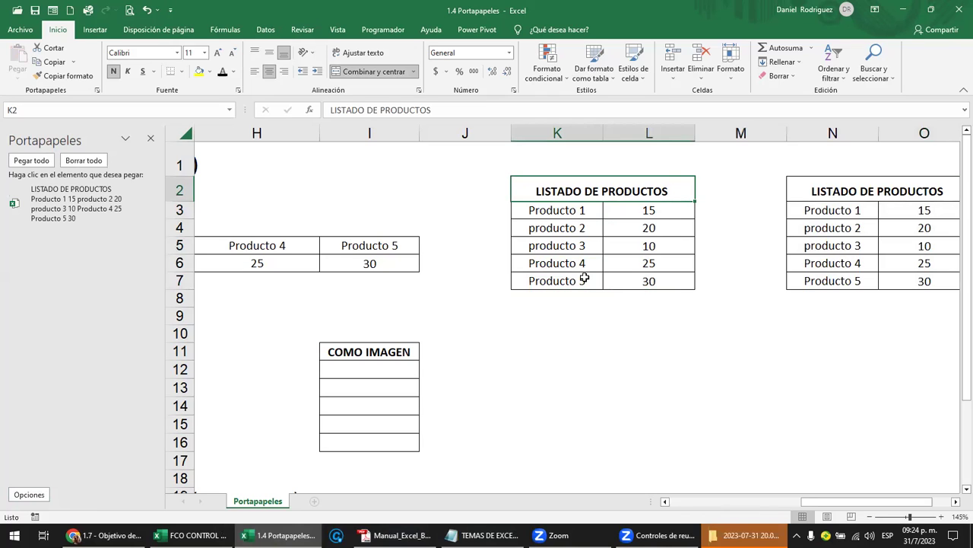
drag(567, 200, 624, 281)
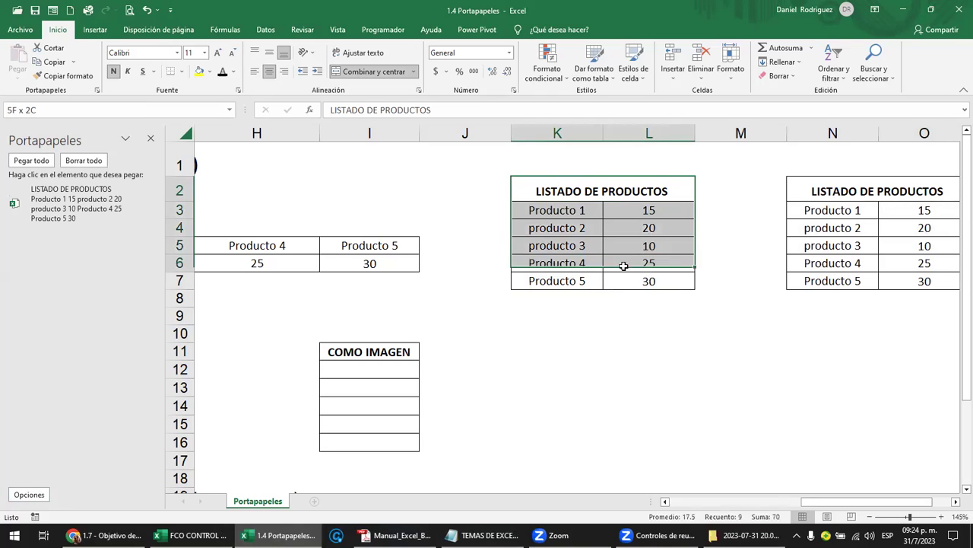
key(ctrl+c)
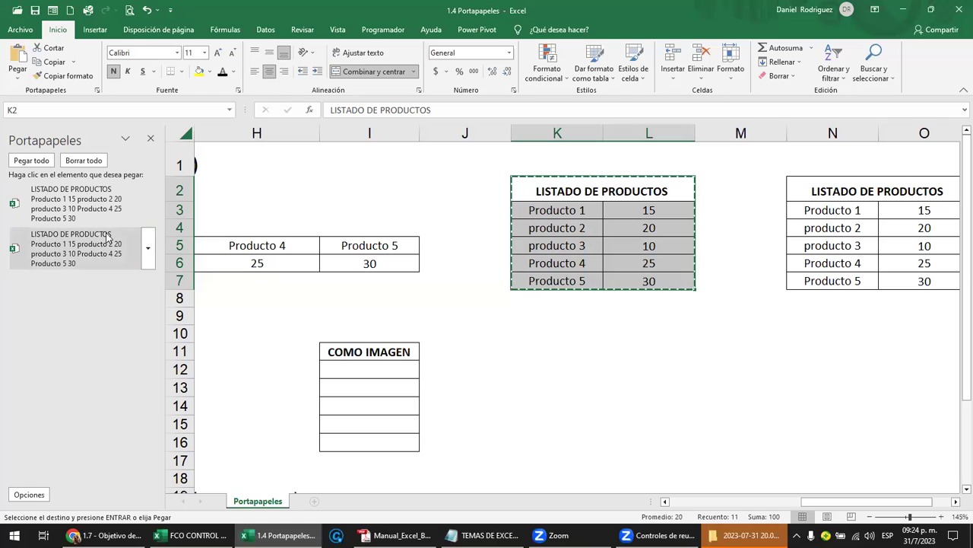
mouse_move(77, 204)
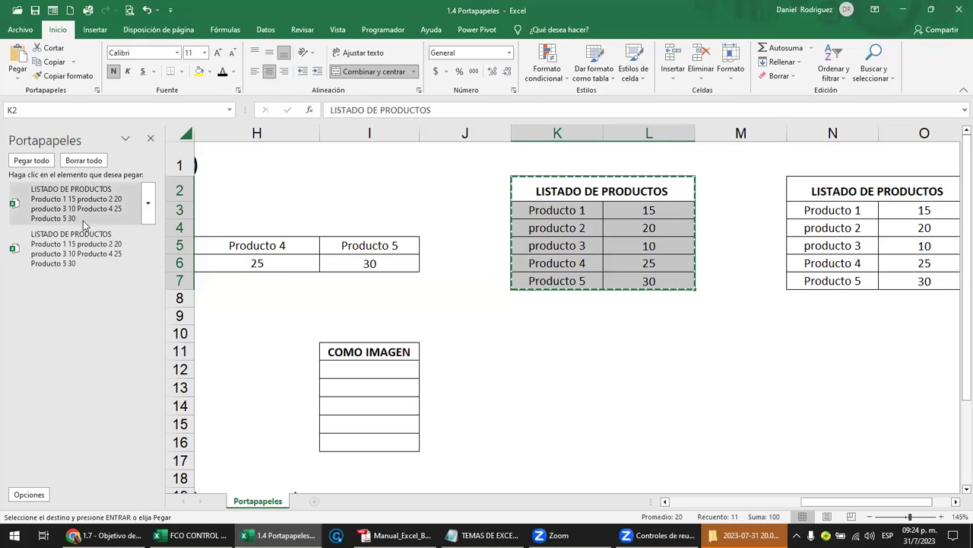
click(848, 314)
key(Down)
key(Return)
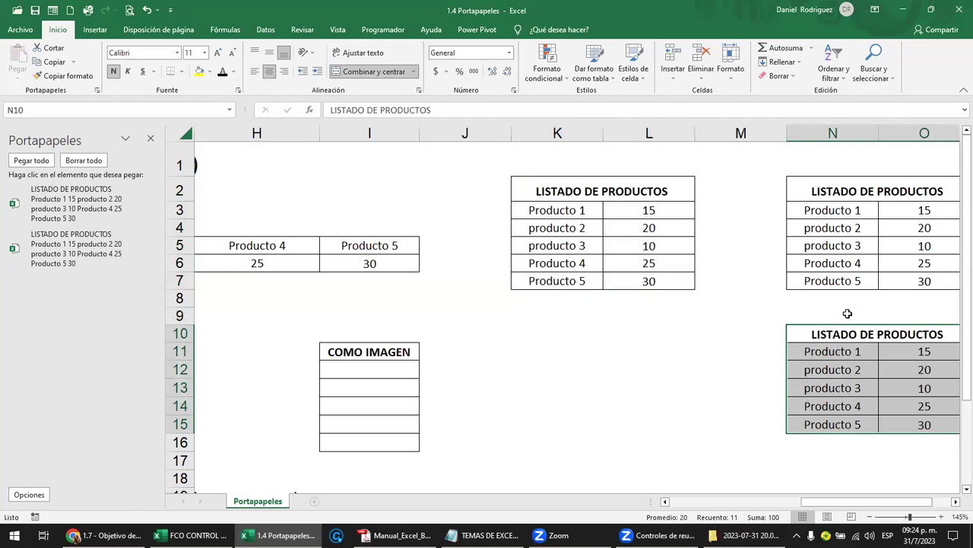
Reselect the K2:L7 product table from its title and copy it once more.
drag(601, 191, 641, 281)
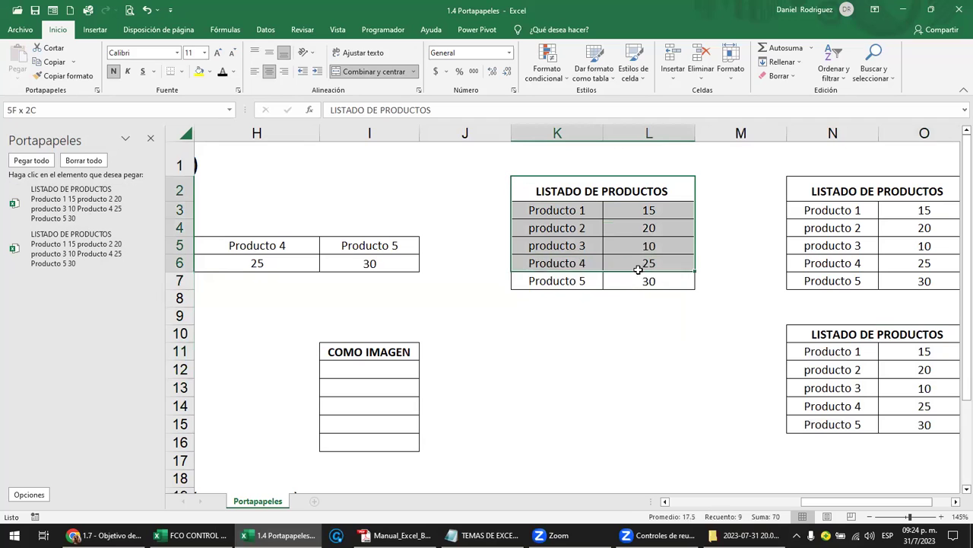
key(ctrl+c)
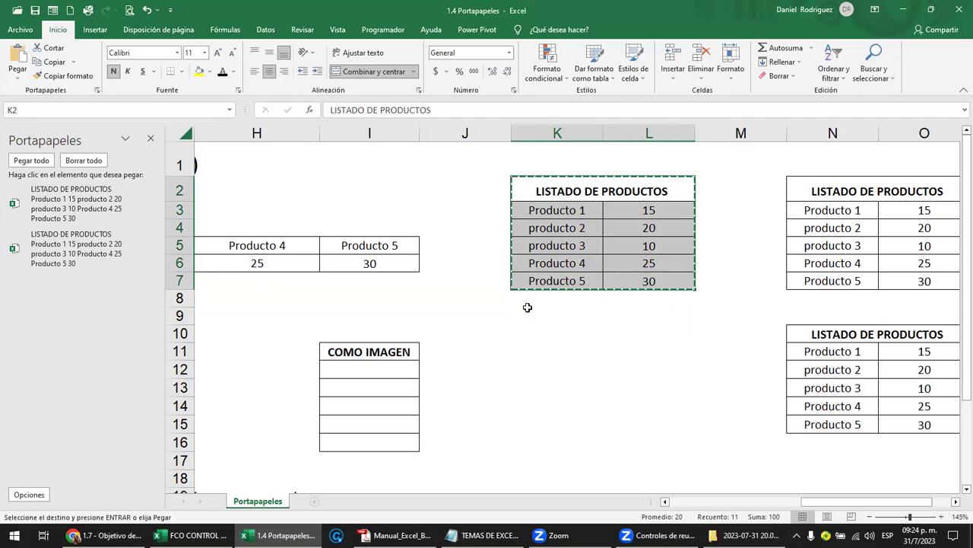
click(576, 312)
key(Escape)
drag(551, 194, 607, 283)
key(ctrl+c)
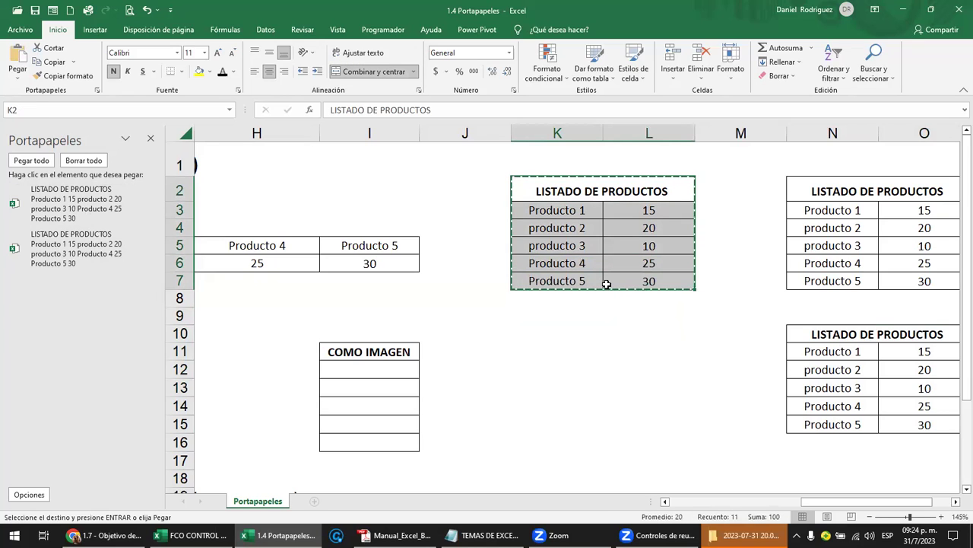
Paste the copied product table at N17.
click(833, 470)
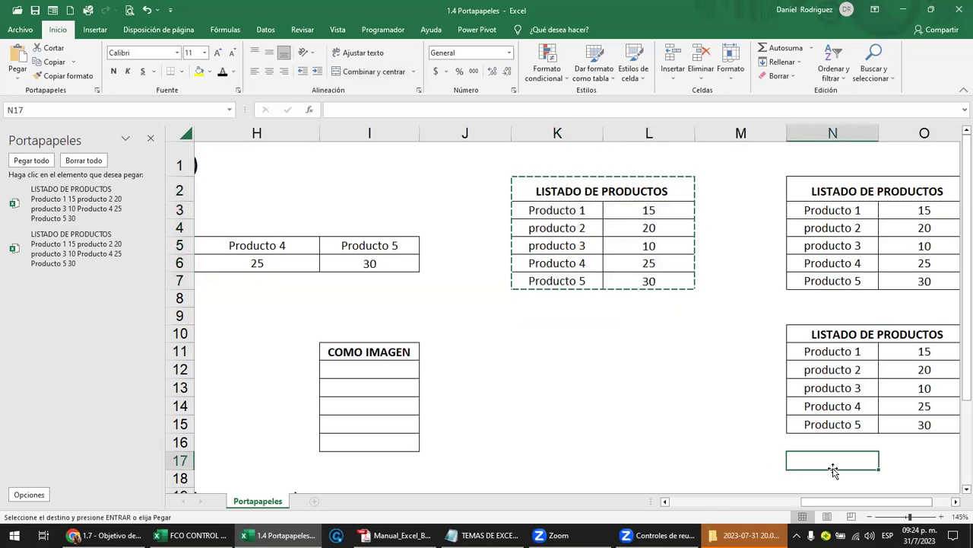
key(Return)
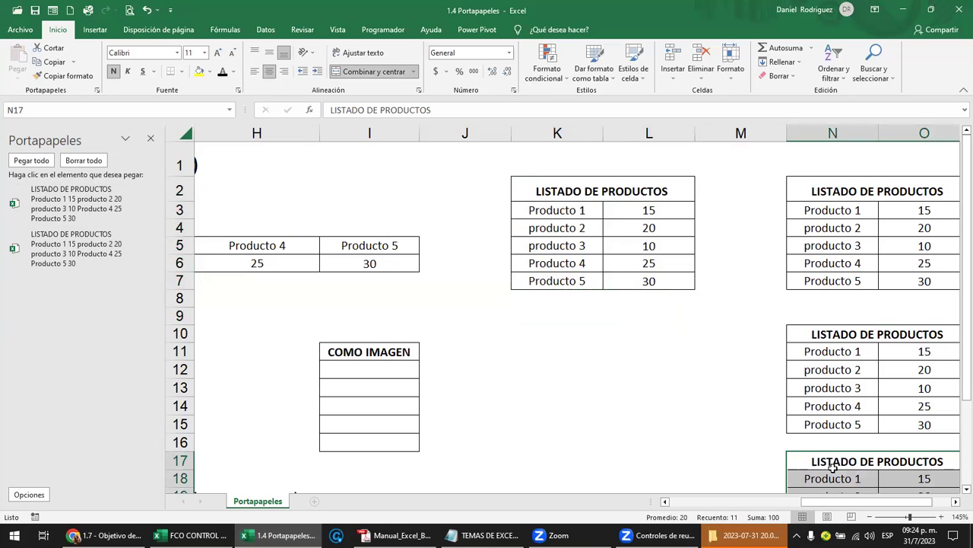
click(606, 370)
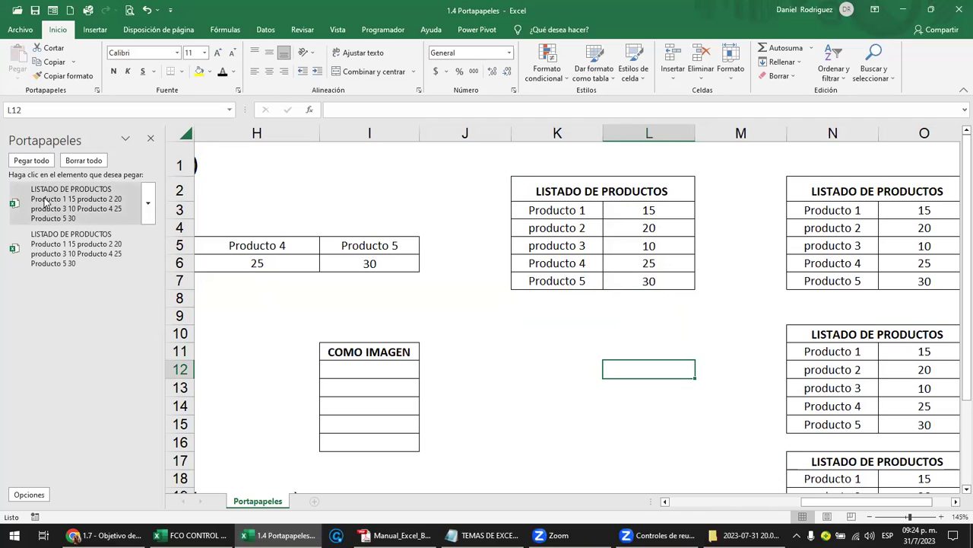
click(532, 365)
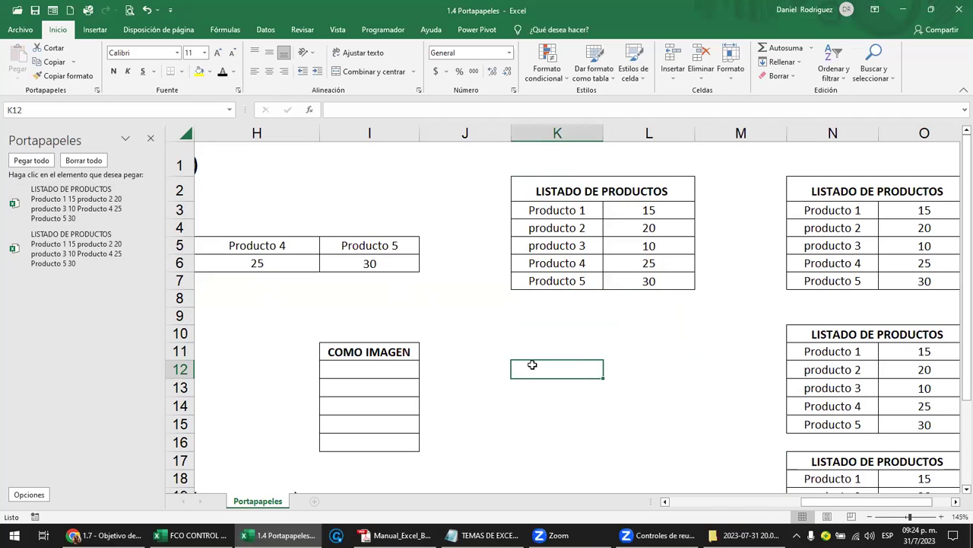
key(Right)
key(Right)
key(Right)
key(Right)
key(Right)
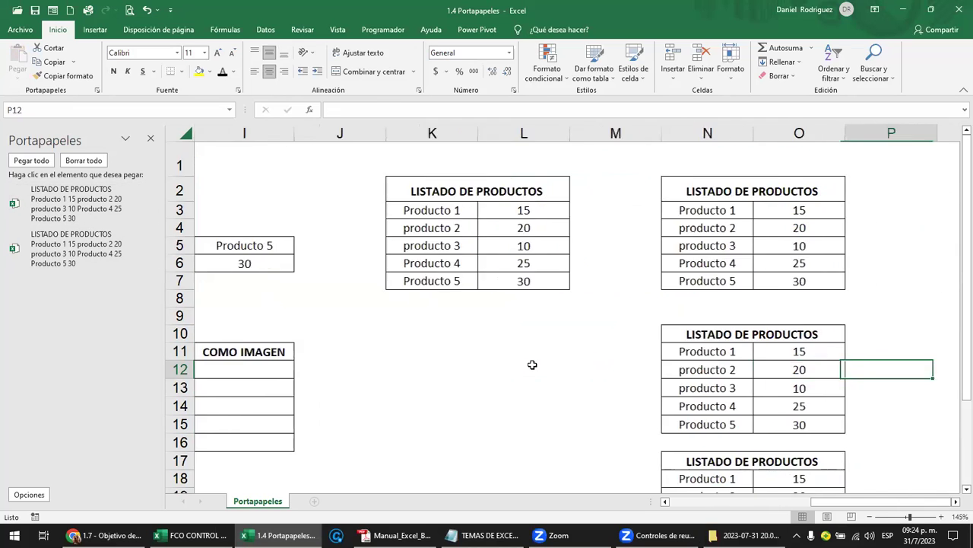
key(Right)
key(Right)
key(Right)
key(Right)
key(Right)
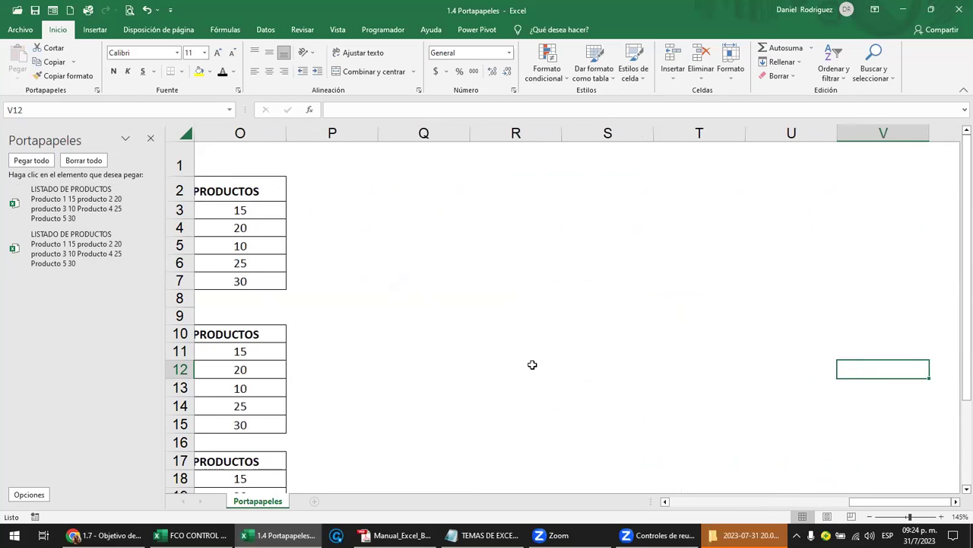
Paste saved product-list items from the Portapapeles pane into Q2, Q10, T2 and T9.
click(430, 187)
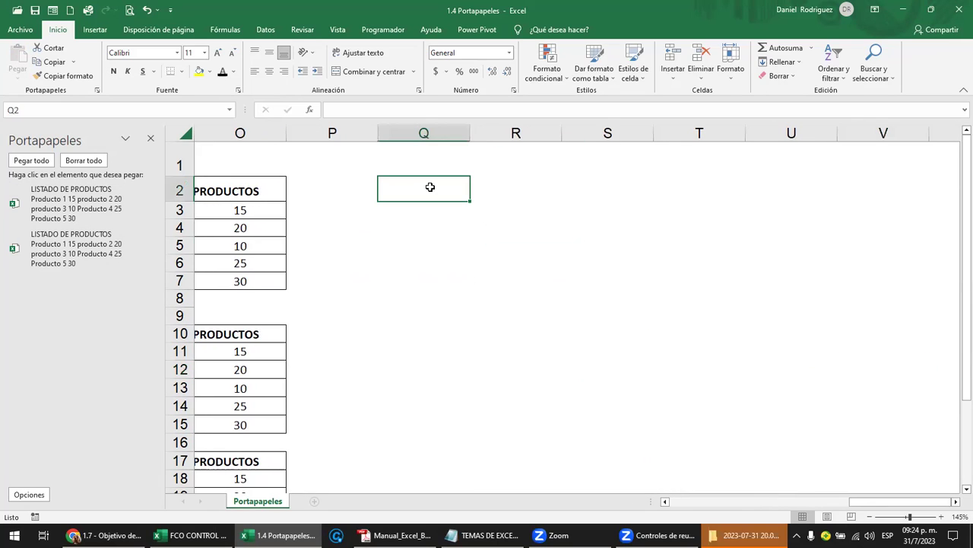
mouse_move(76, 248)
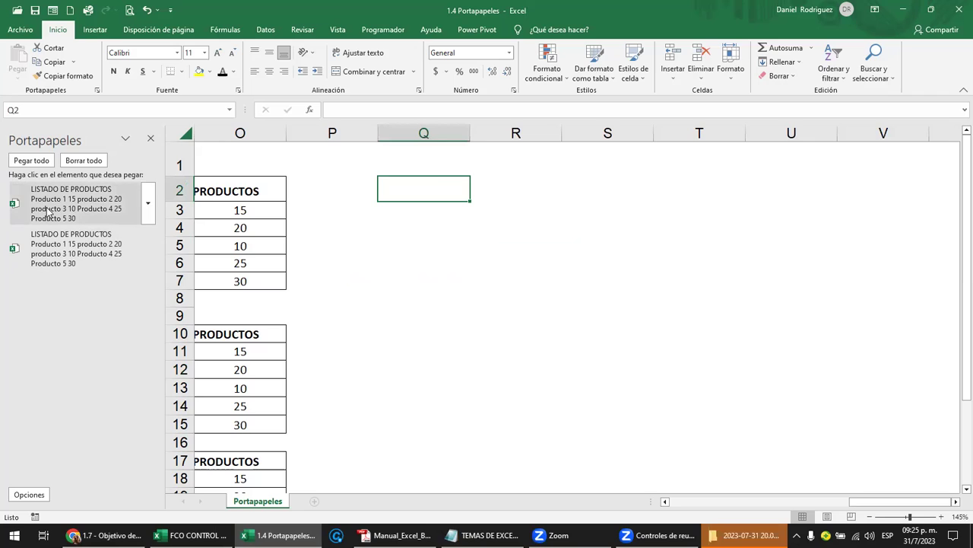
click(74, 256)
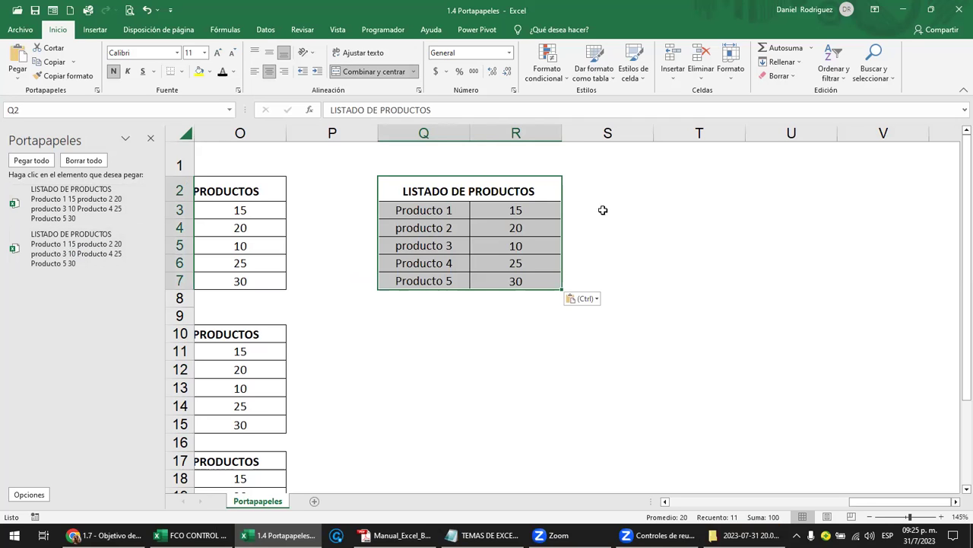
click(421, 329)
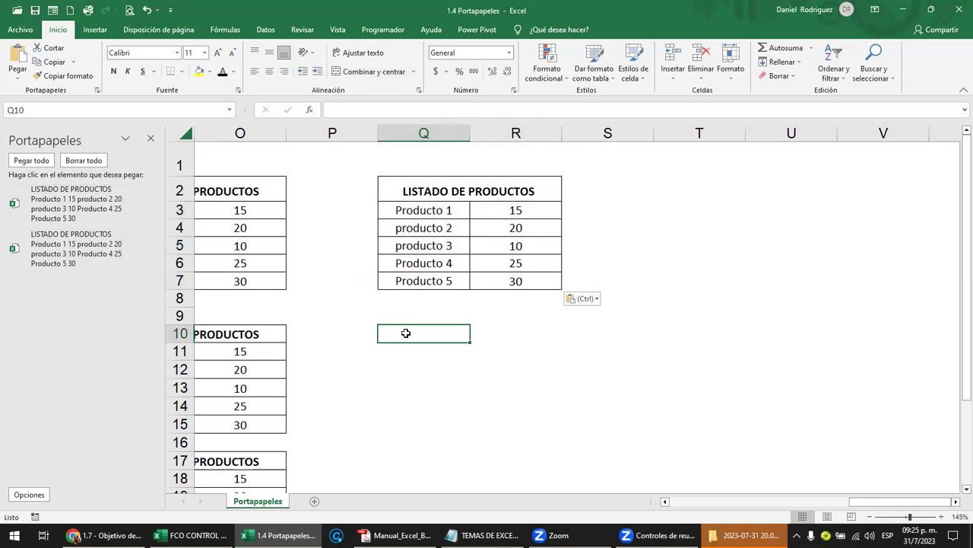
click(85, 254)
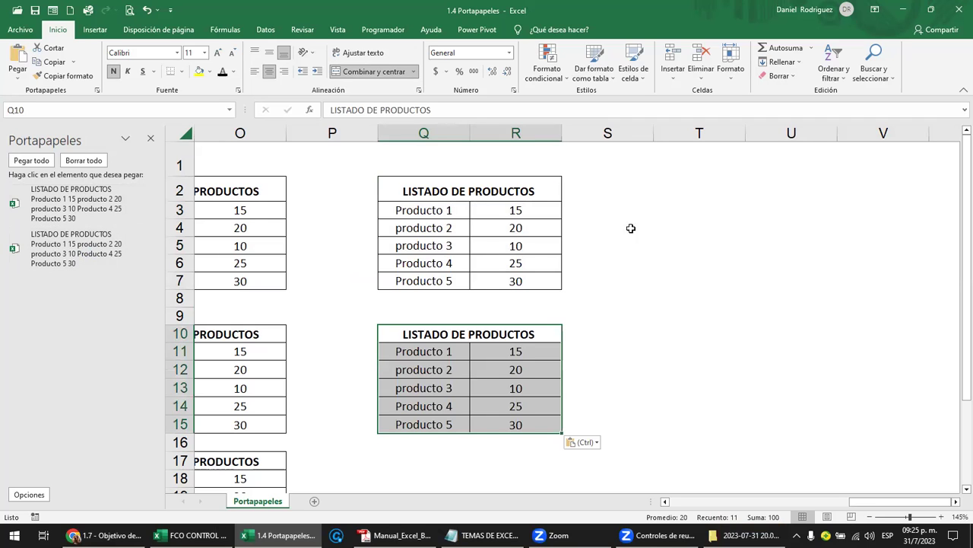
click(717, 191)
click(76, 202)
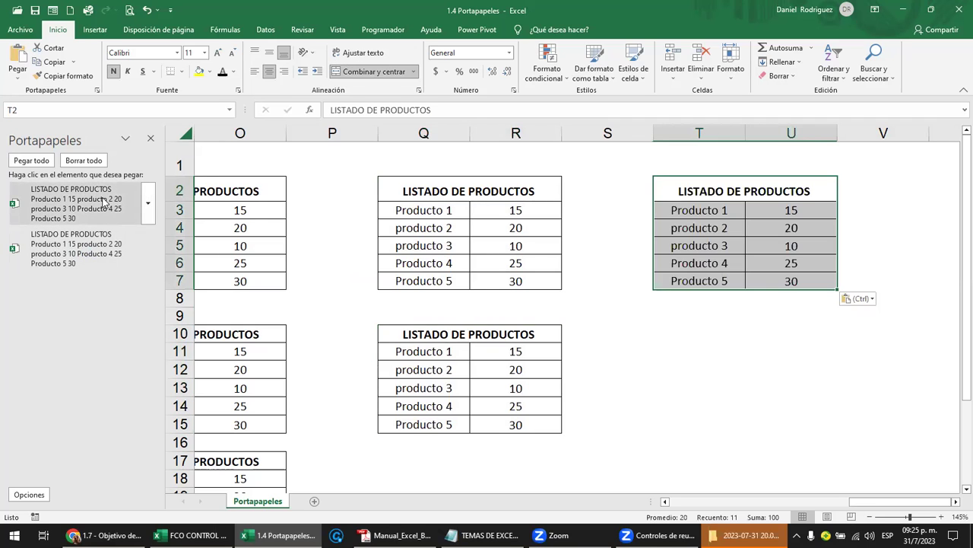
click(697, 326)
click(82, 203)
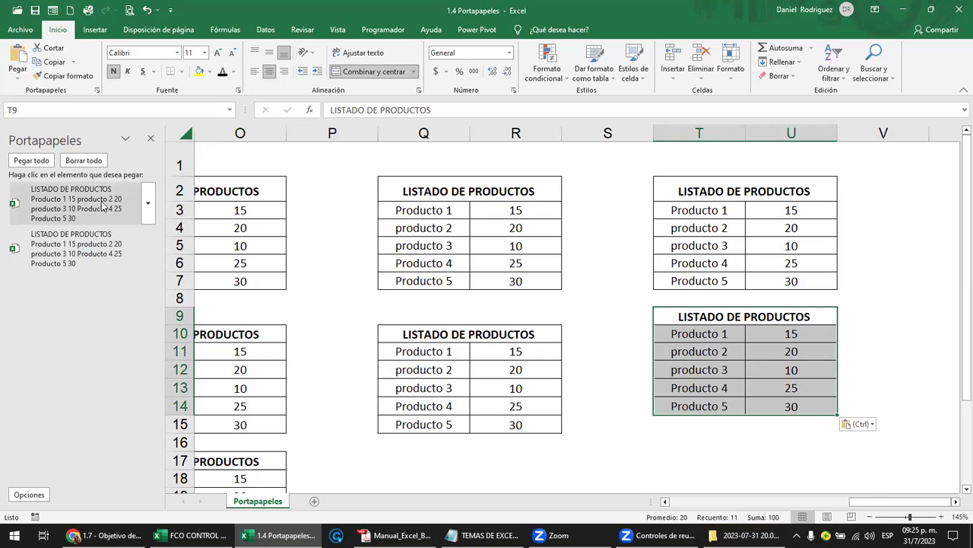
click(618, 207)
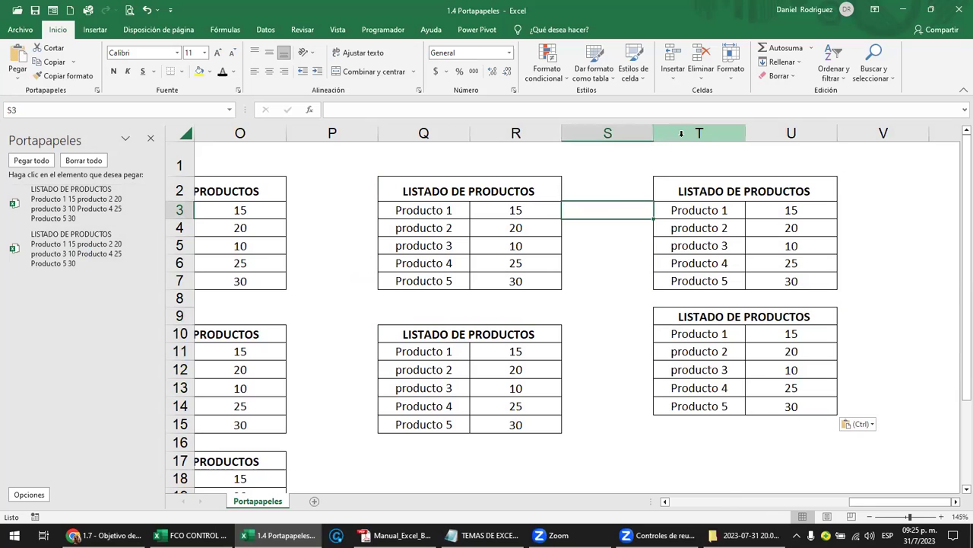
Clear all contents and formatting from columns T:U and from Q2:R15 with Borrar todo.
drag(683, 134, 791, 145)
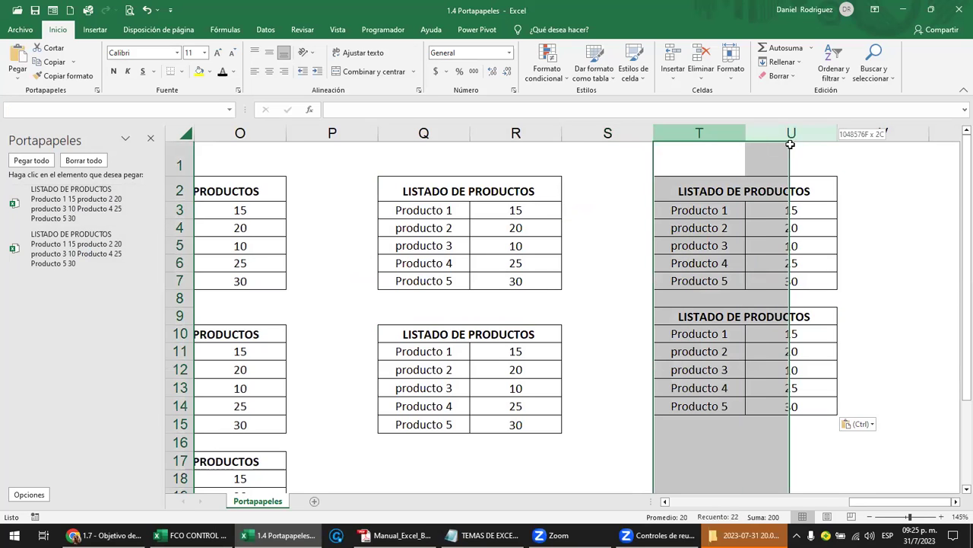
click(791, 76)
click(793, 91)
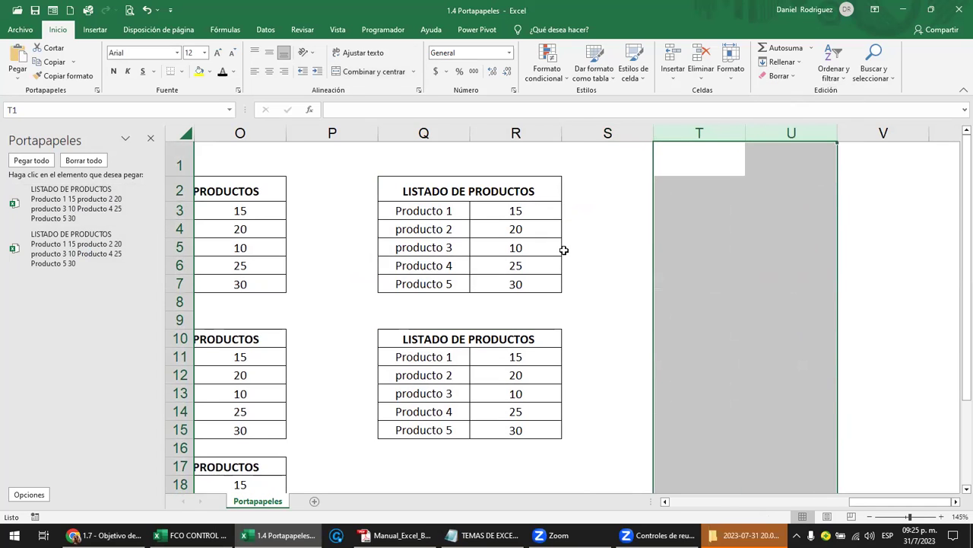
drag(400, 186, 528, 431)
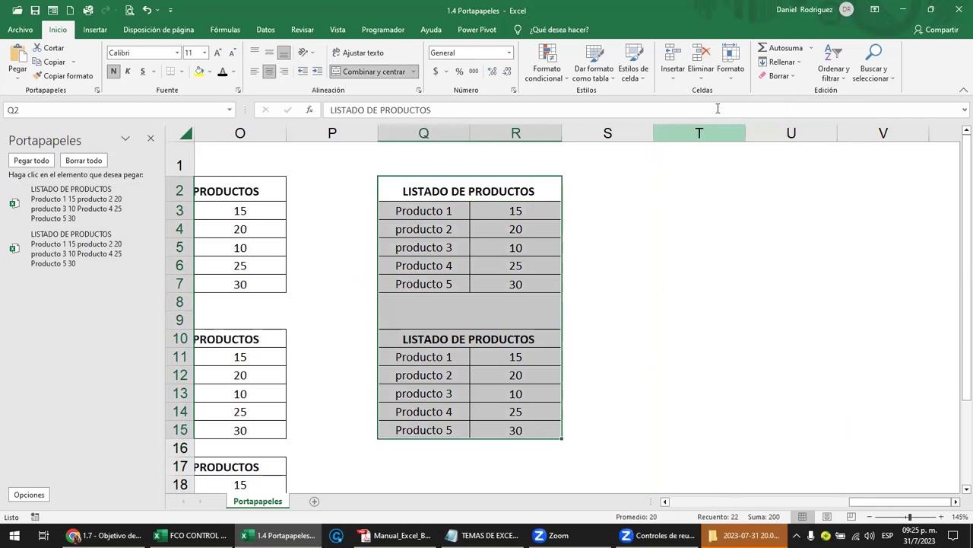
click(777, 76)
click(791, 91)
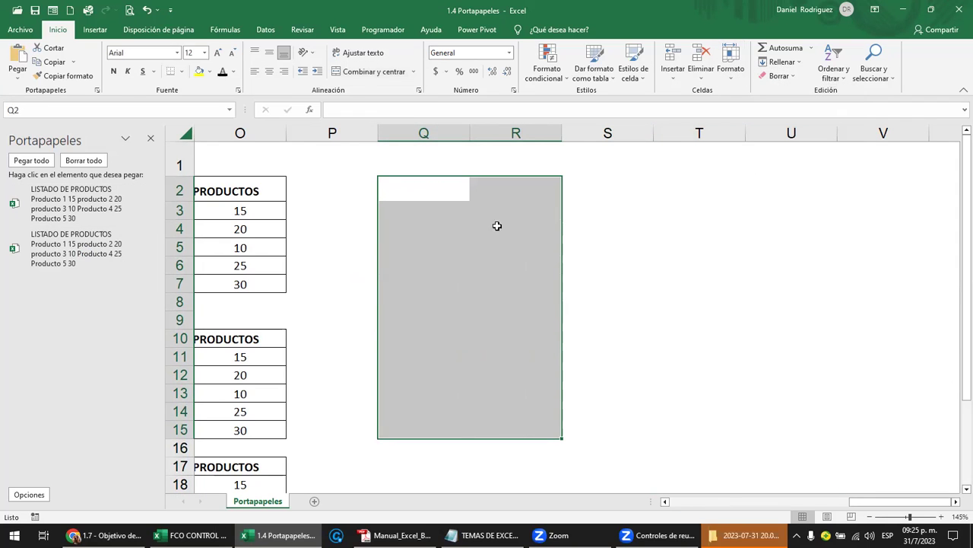
Paste a saved product list from the Portapapeles pane into Q2 and another into T2.
drag(417, 186, 686, 421)
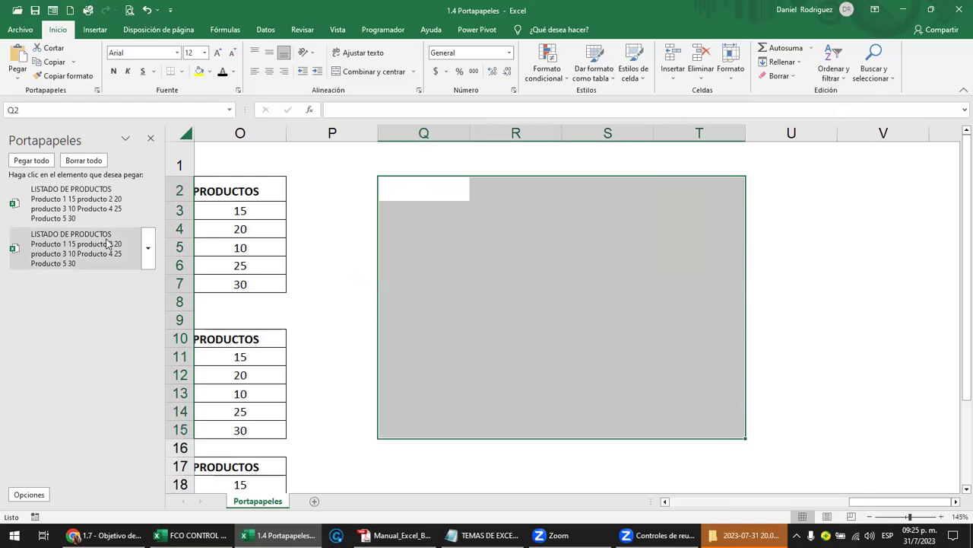
click(447, 188)
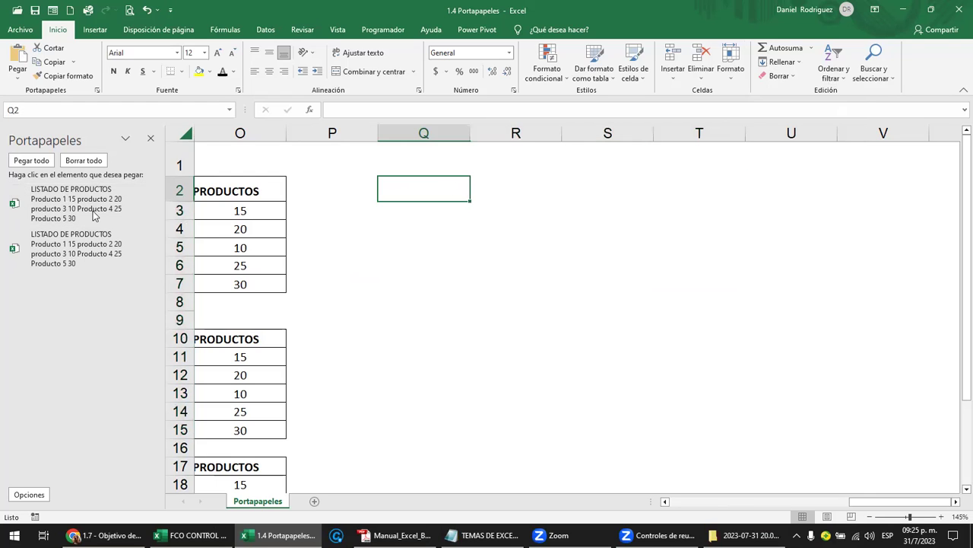
click(69, 211)
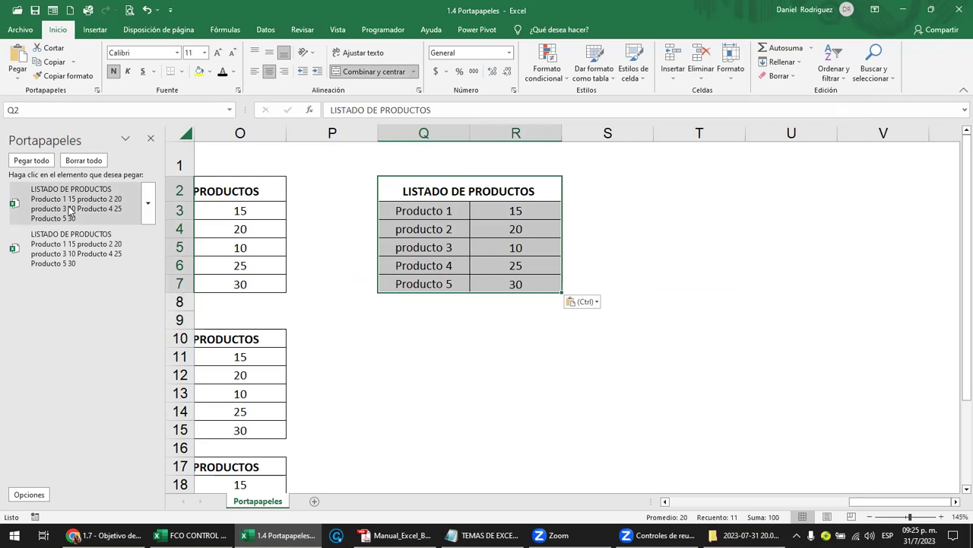
click(704, 188)
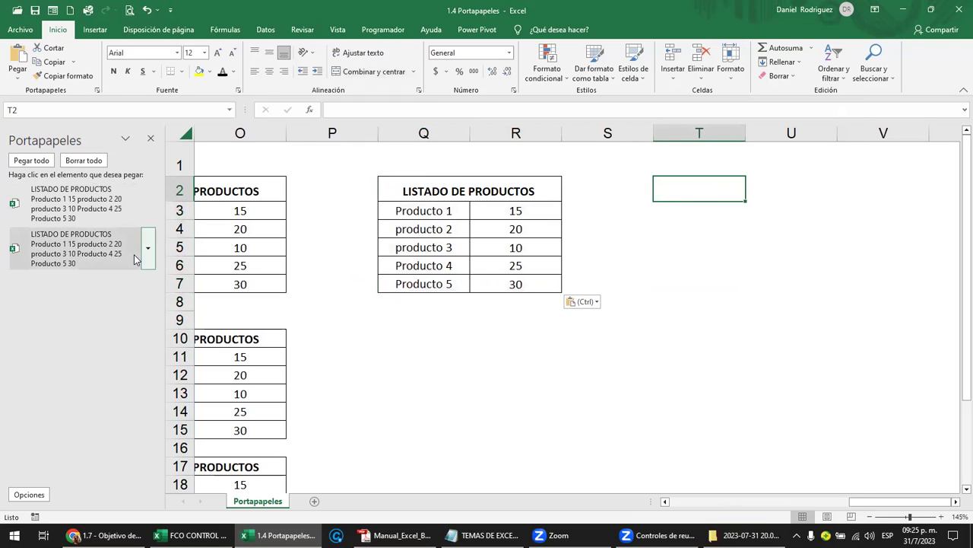
click(85, 251)
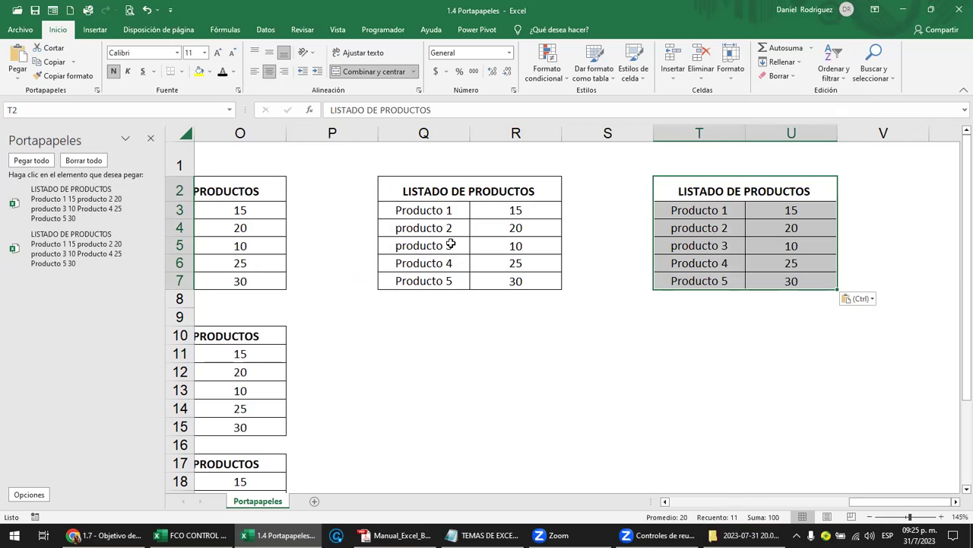
click(448, 319)
mouse_move(423, 190)
mouse_down()
mouse_move(728, 268)
mouse_move(756, 305)
mouse_up()
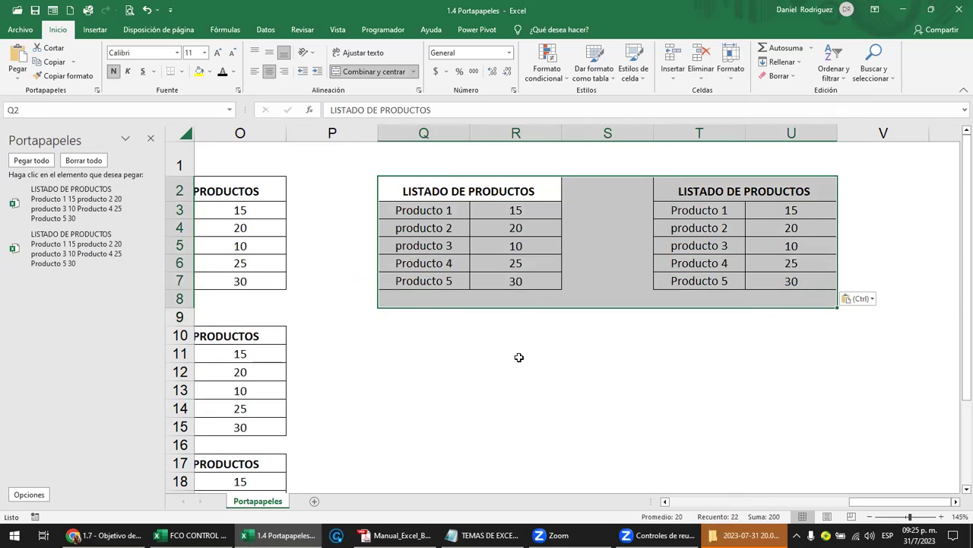
click(517, 355)
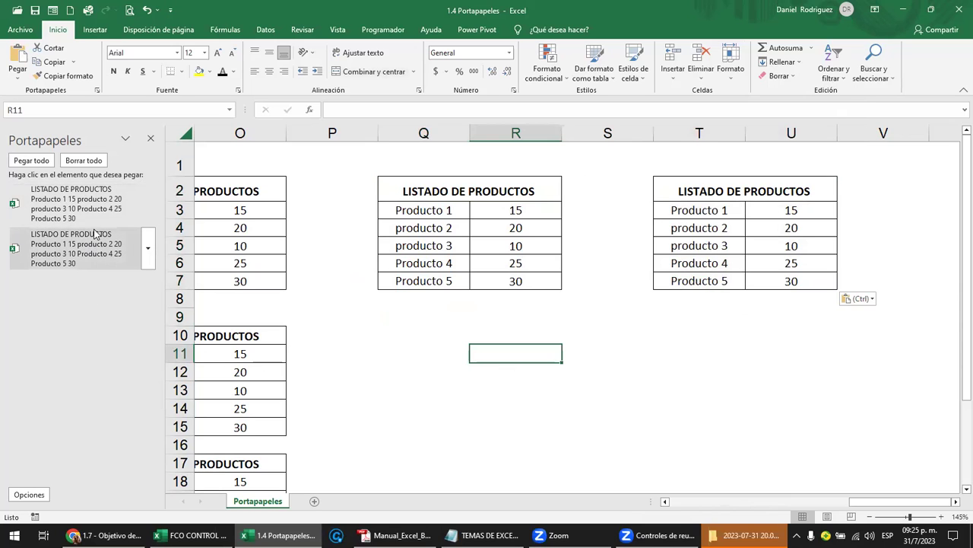
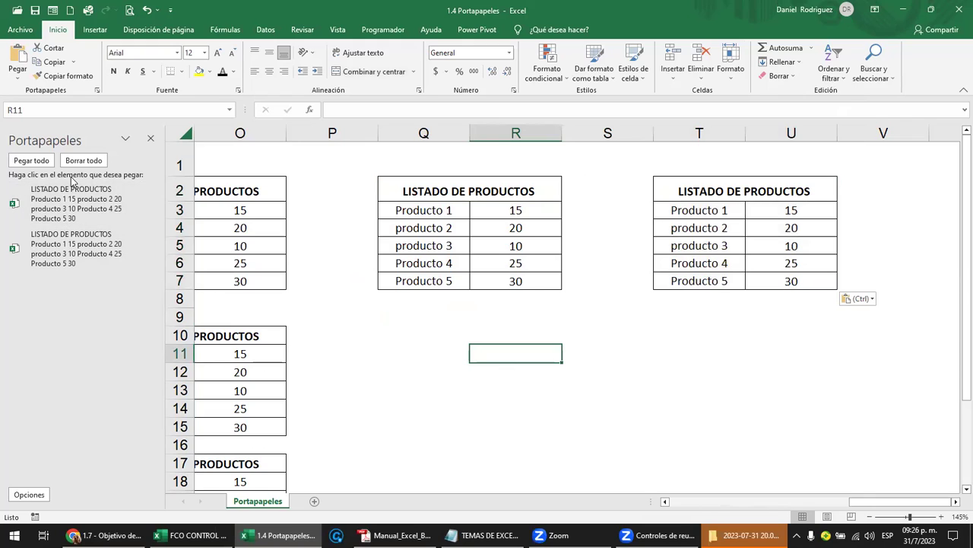
Delete the first LISTADO DE PRODUCTOS item from the clipboard pane and open the remaining item's options.
click(149, 202)
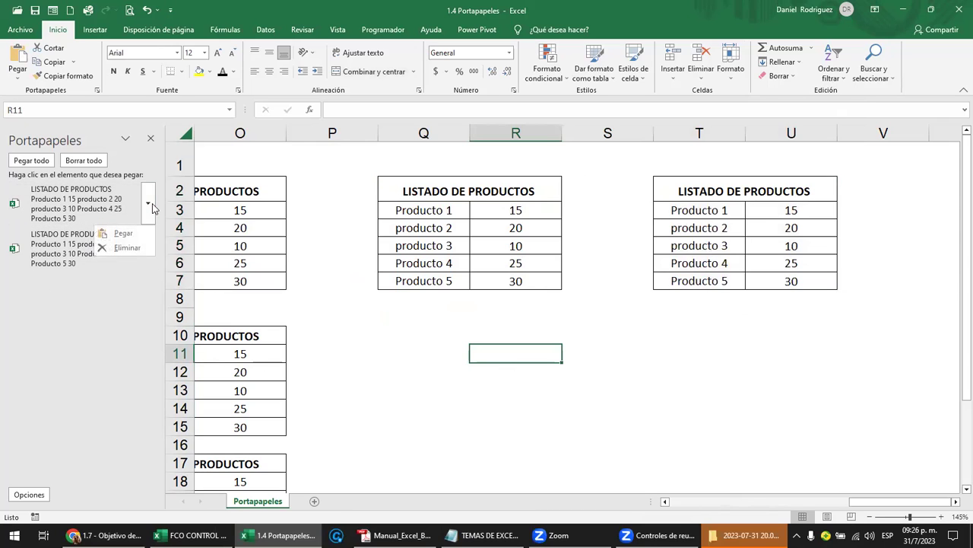
click(126, 248)
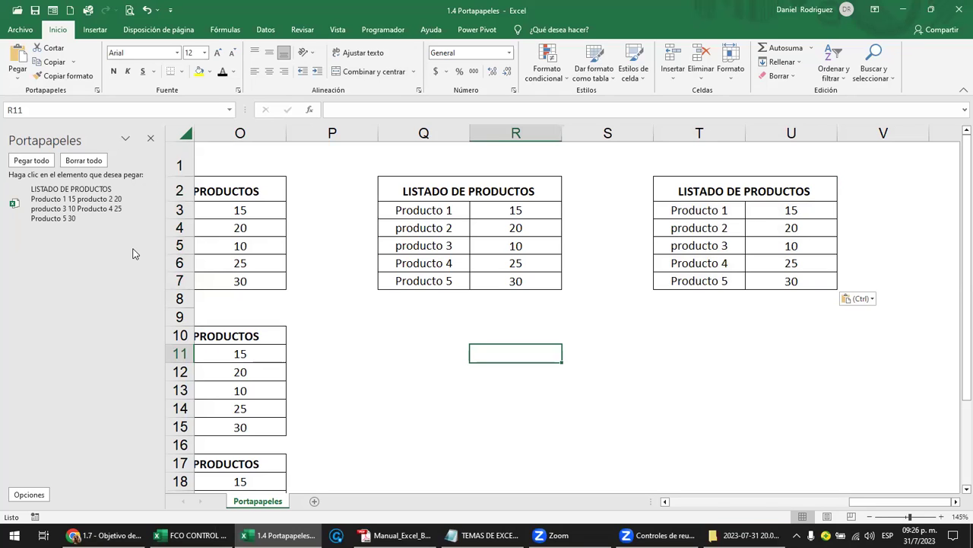
click(149, 197)
Delete the last clipboard item, undo the earlier paste, and copy Q2:R7 into T2:U7.
click(128, 249)
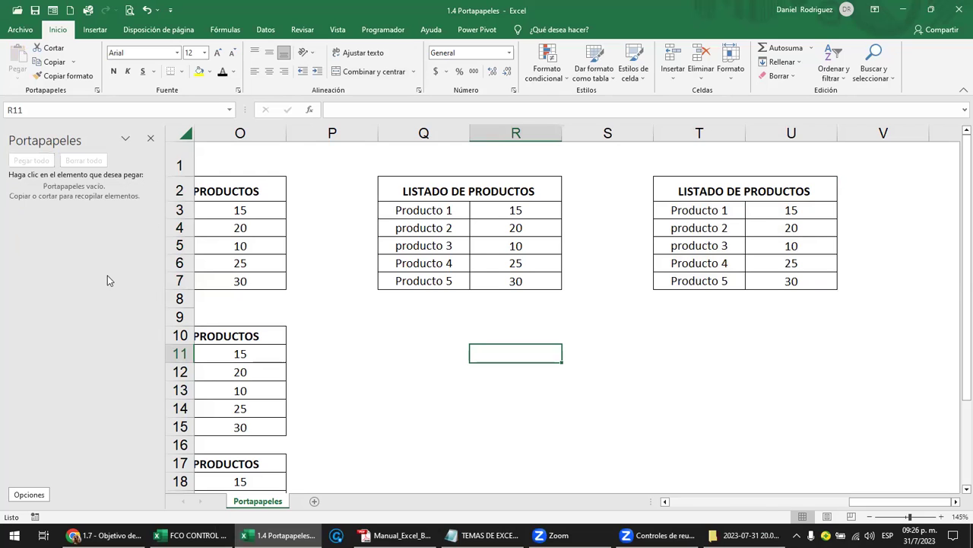
key(ctrl+z)
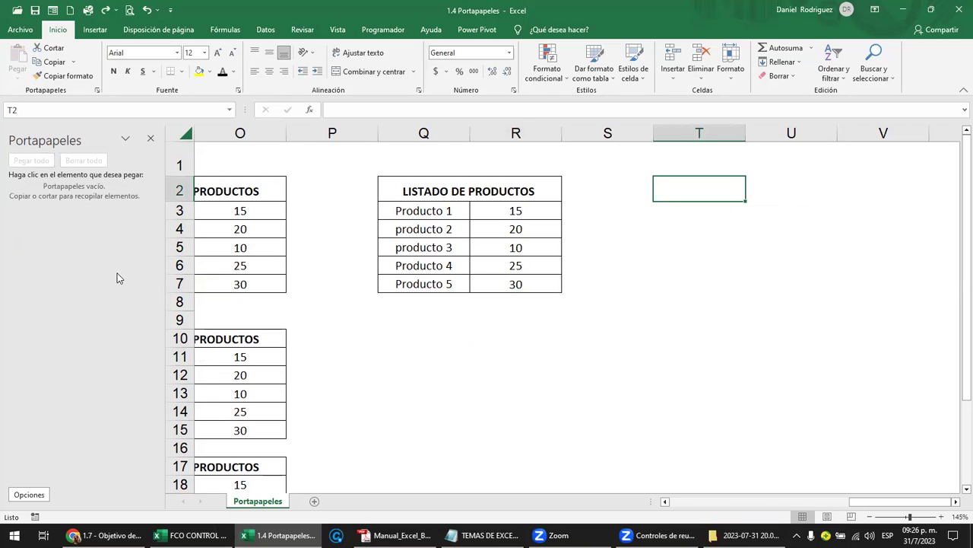
drag(385, 191, 470, 289)
key(ctrl+c)
click(684, 189)
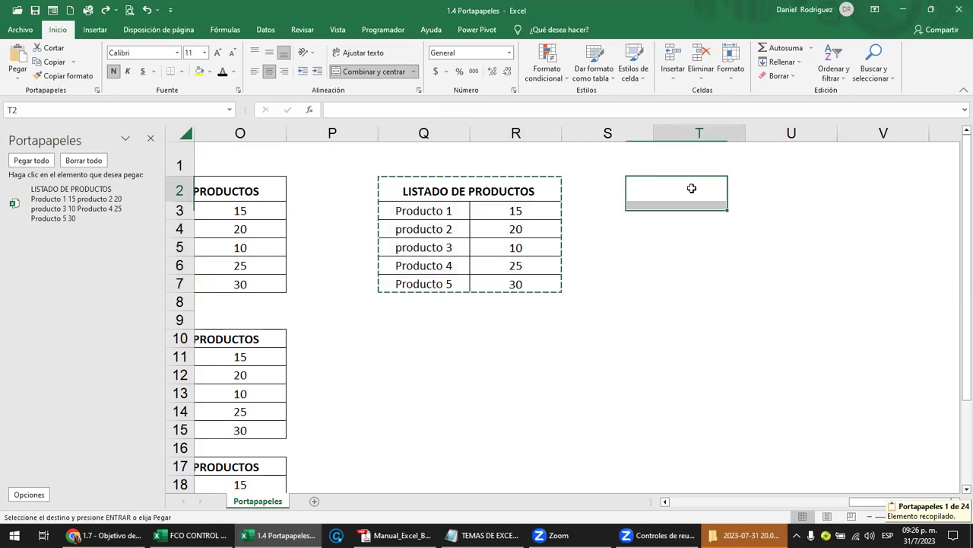
key(Return)
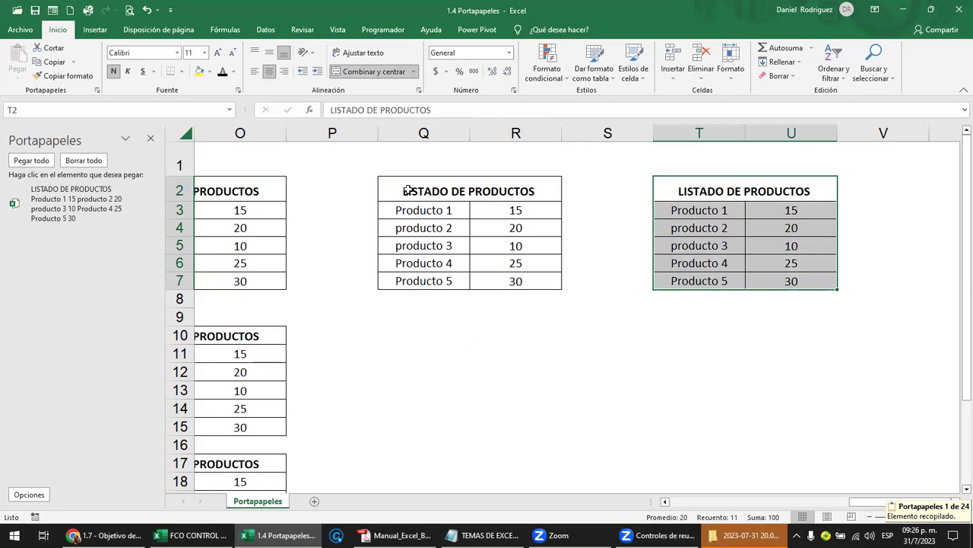
Copy T2:U7 into T11:U16, cancel the copy, and clear the whole clipboard.
click(411, 186)
mouse_move(411, 180)
mouse_down()
mouse_move(730, 196)
mouse_move(793, 281)
mouse_up()
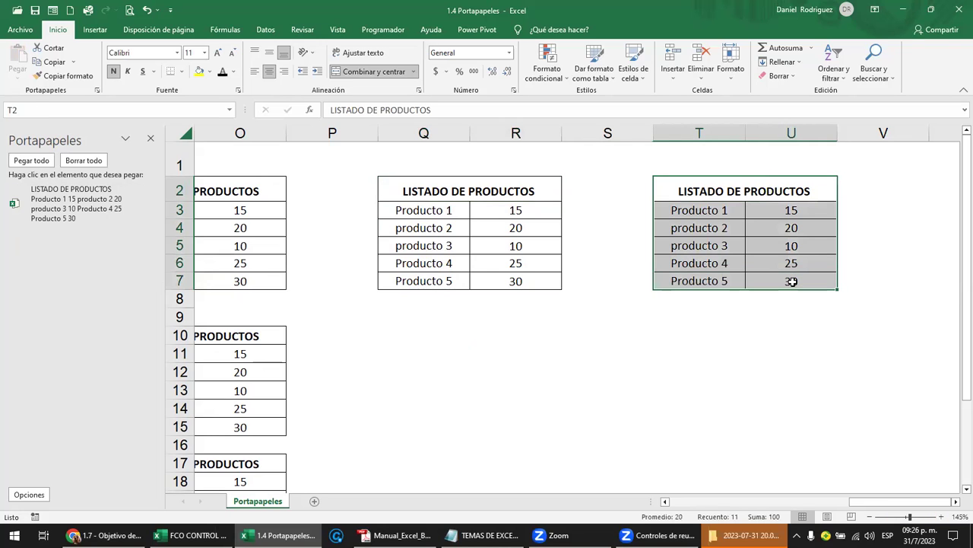
key(ctrl+c)
click(727, 351)
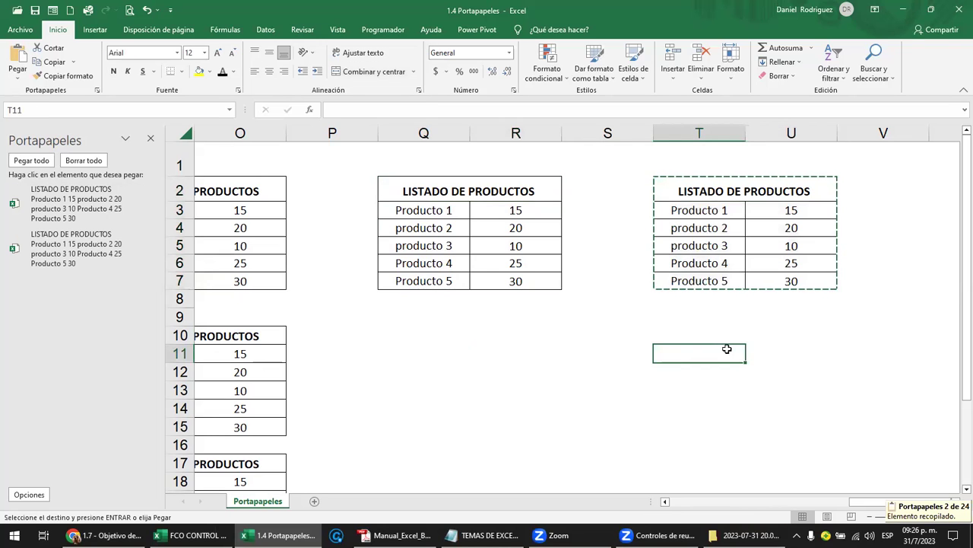
key(ctrl+v)
click(647, 335)
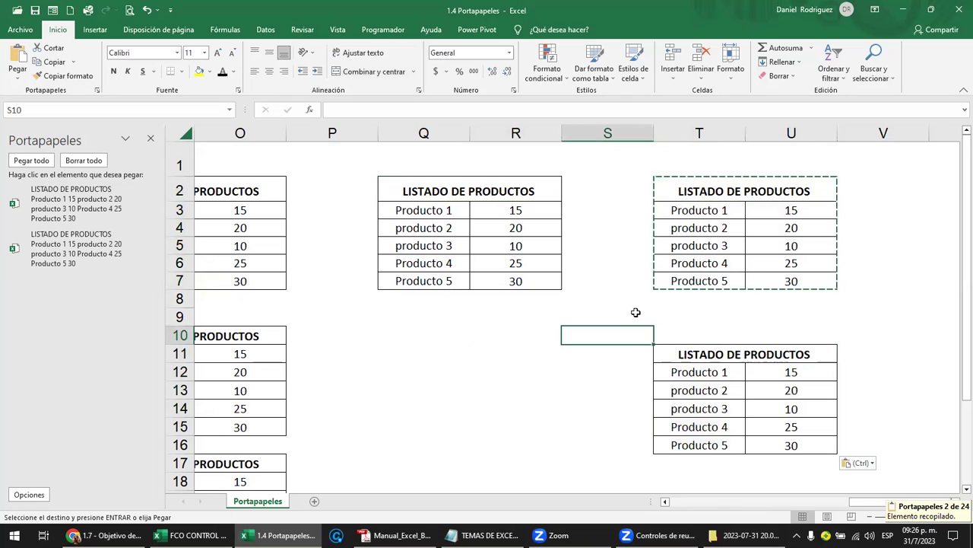
key(Escape)
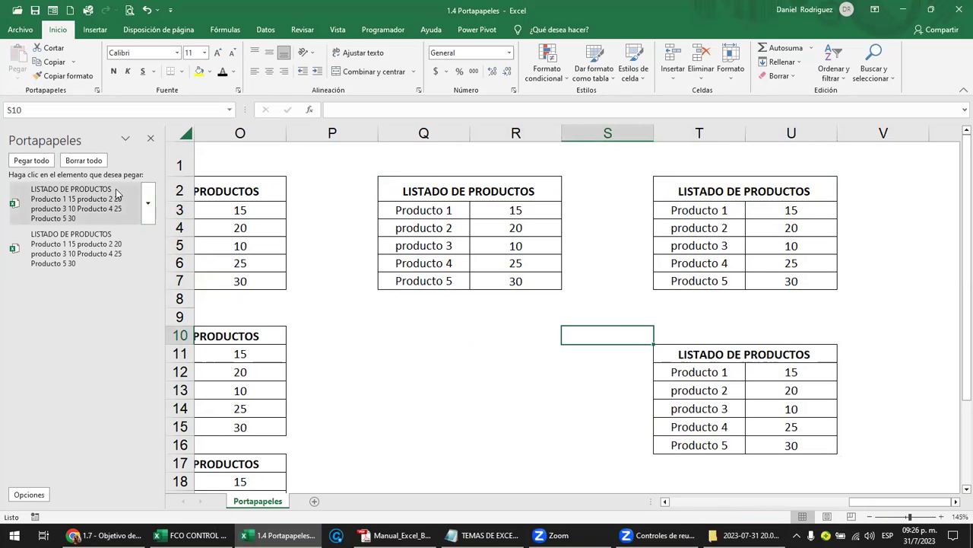
click(84, 161)
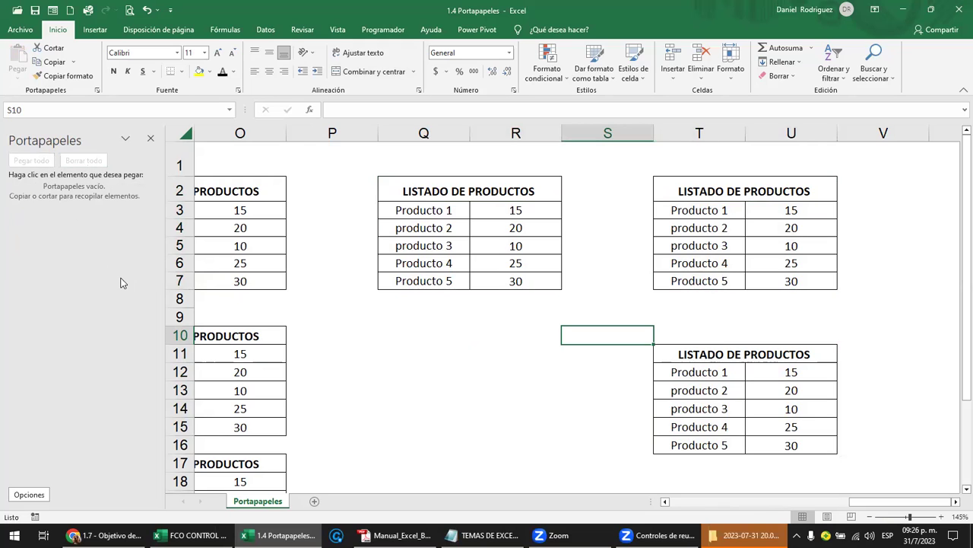
Erase all contents and formatting from columns Q through U with Borrar todo.
drag(425, 186, 516, 281)
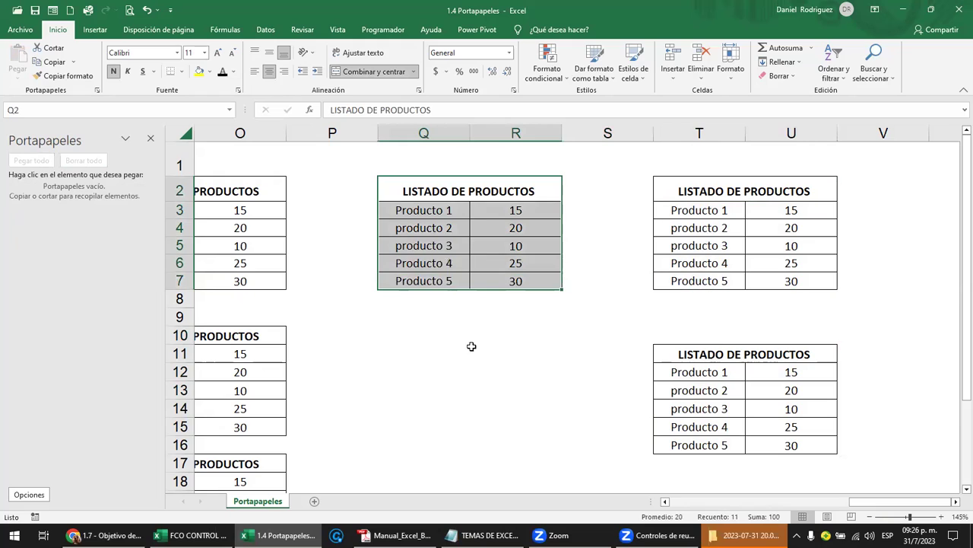
click(427, 354)
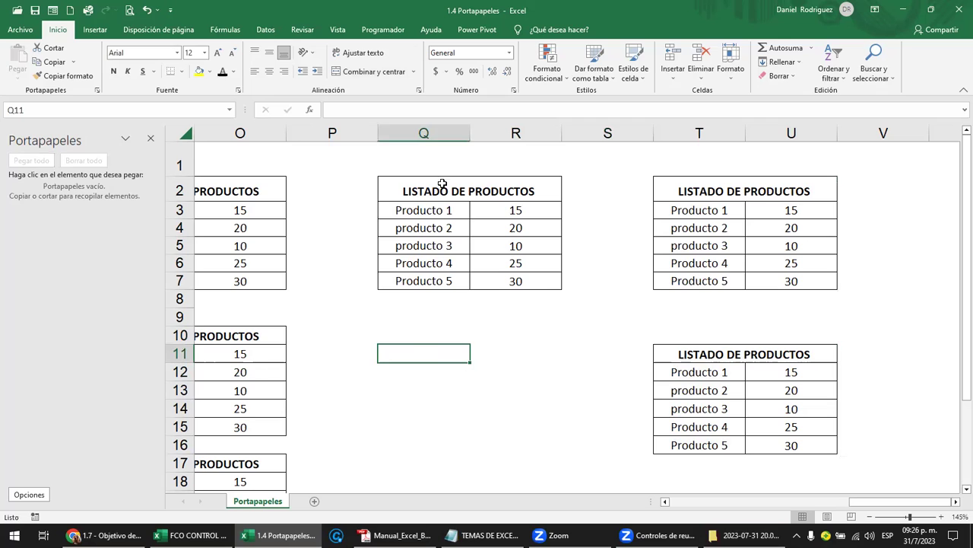
drag(416, 127, 817, 152)
click(795, 77)
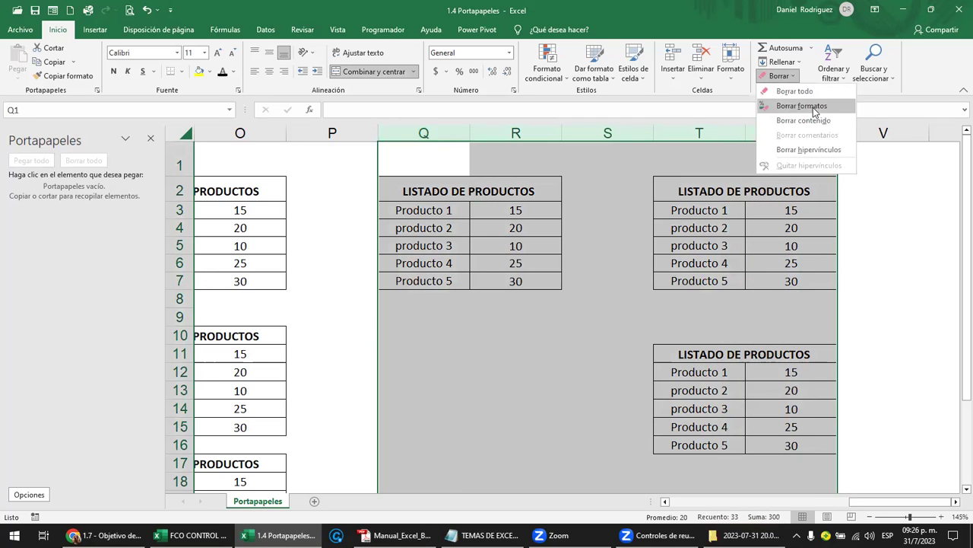
click(795, 91)
click(512, 232)
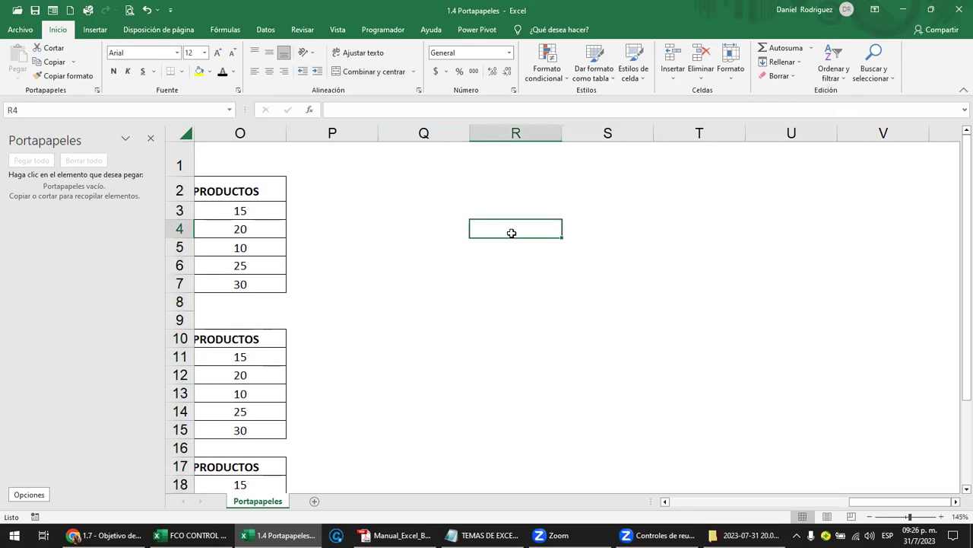
key(Left)
key(Left)
key(Left)
key(Left)
key(Left)
key(Left)
key(Left)
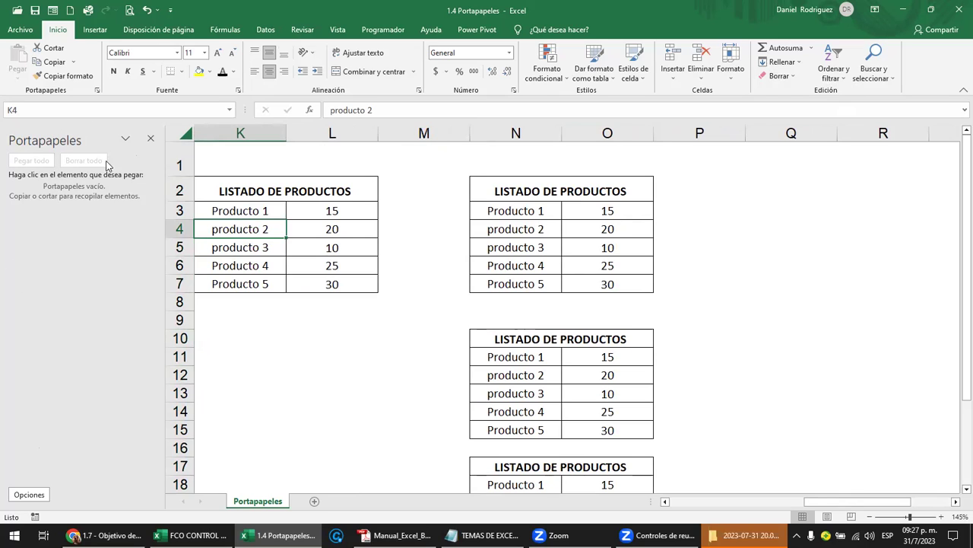
Close the Portapapeles pane and the recording folder window, returning to the worksheet.
click(150, 139)
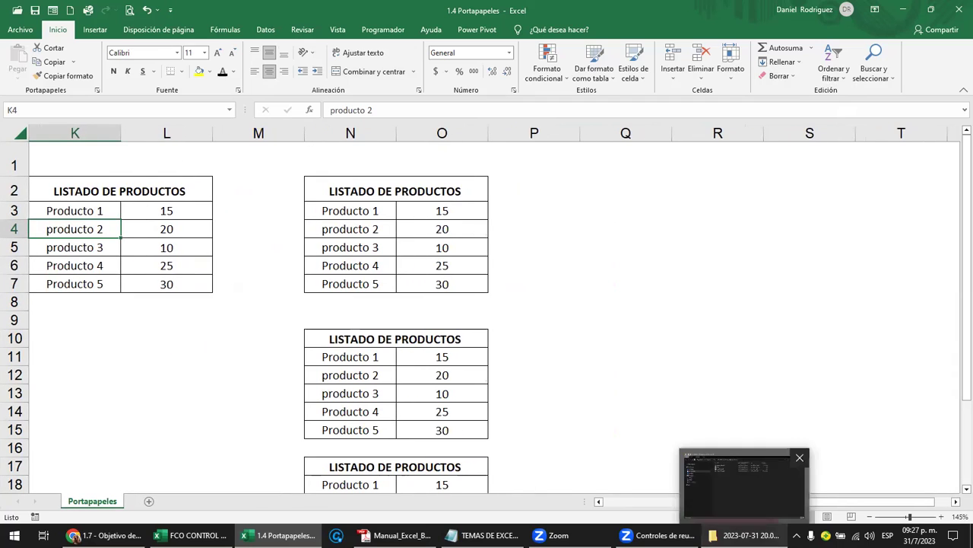
click(744, 535)
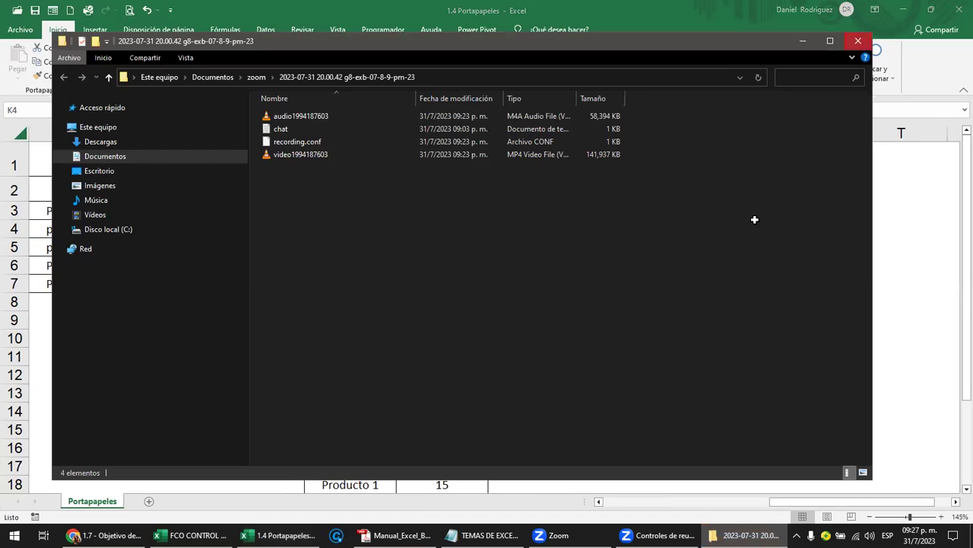
key(alt+F4)
click(588, 359)
key(Left)
key(Left)
key(Left)
key(Left)
key(Left)
key(Left)
key(Left)
key(Left)
key(Left)
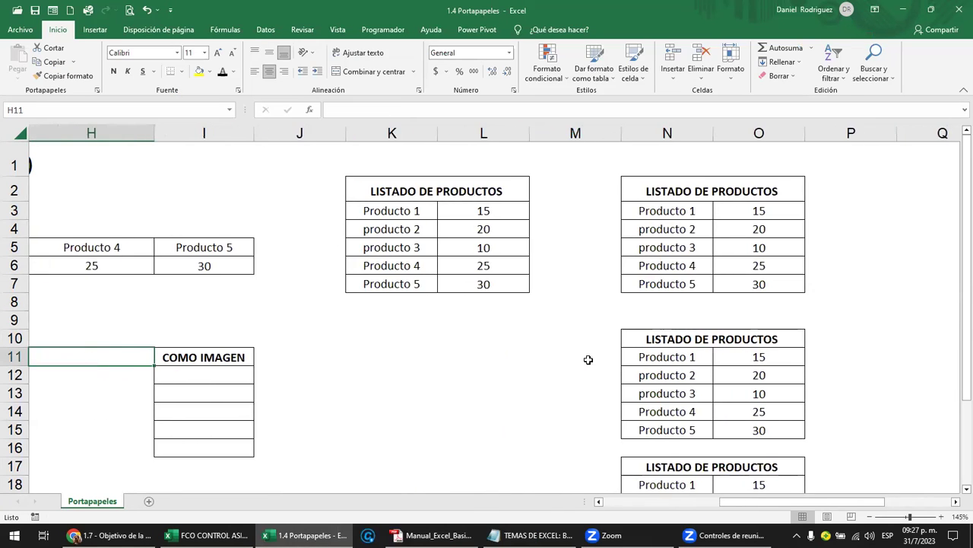
Select the LISTADO DE PRODUCTOS title in N10 and briefly show, then close, the clipboard pane.
scroll(632, 319, down, 2)
scroll(632, 320, up, 2)
ctrl+scroll(632, 318, down, 1)
ctrl+scroll(641, 320, down, 1)
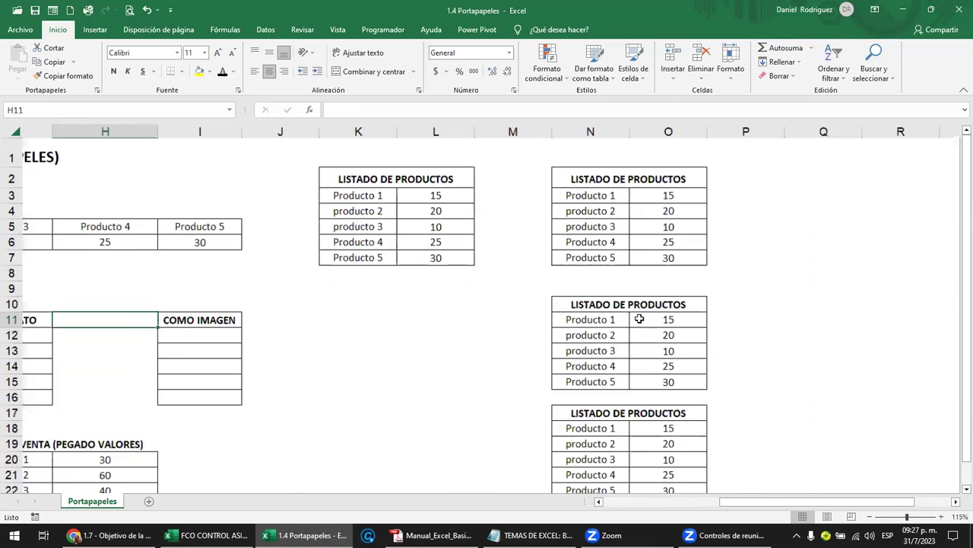
ctrl+scroll(636, 315, down, 1)
click(552, 297)
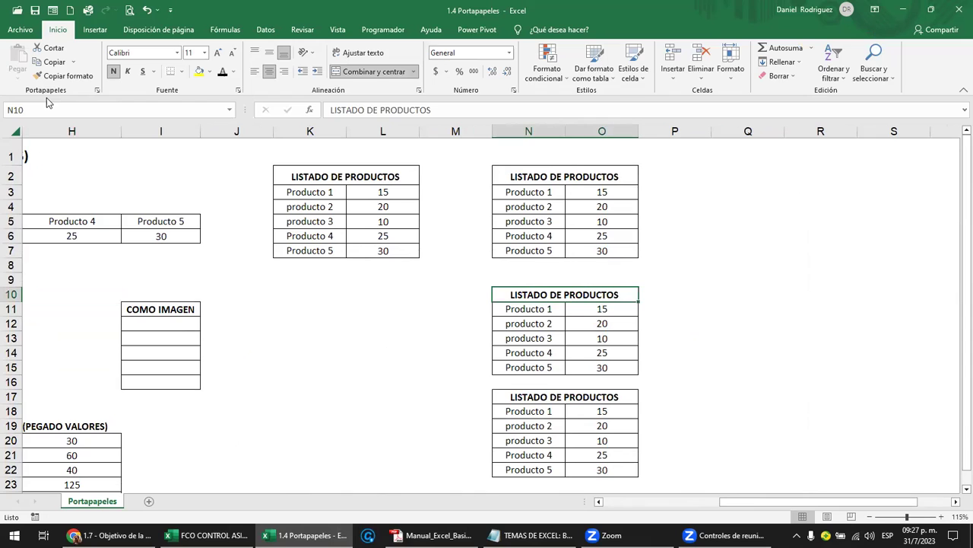
click(97, 91)
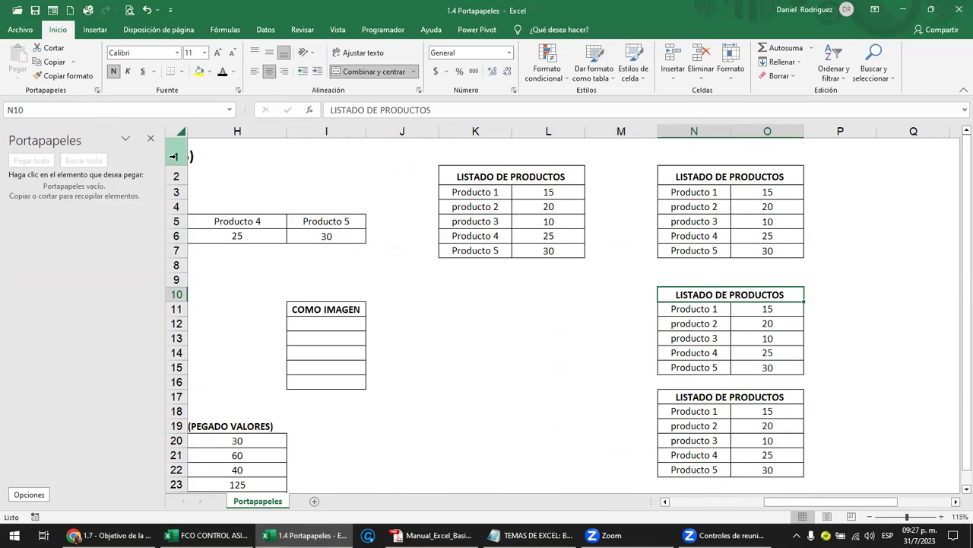
click(150, 139)
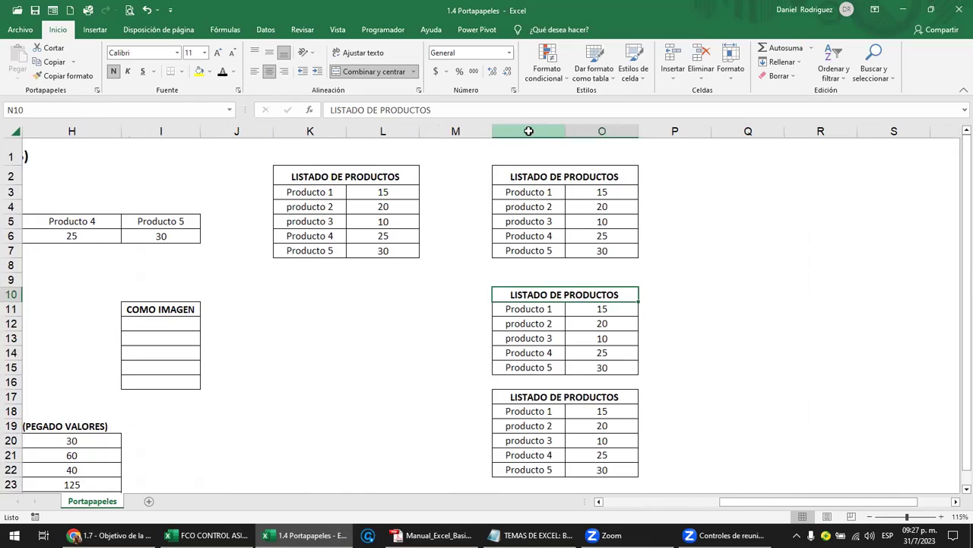
Erase everything in columns N and O with Borrar todo and return to column A.
drag(530, 133, 602, 131)
click(792, 76)
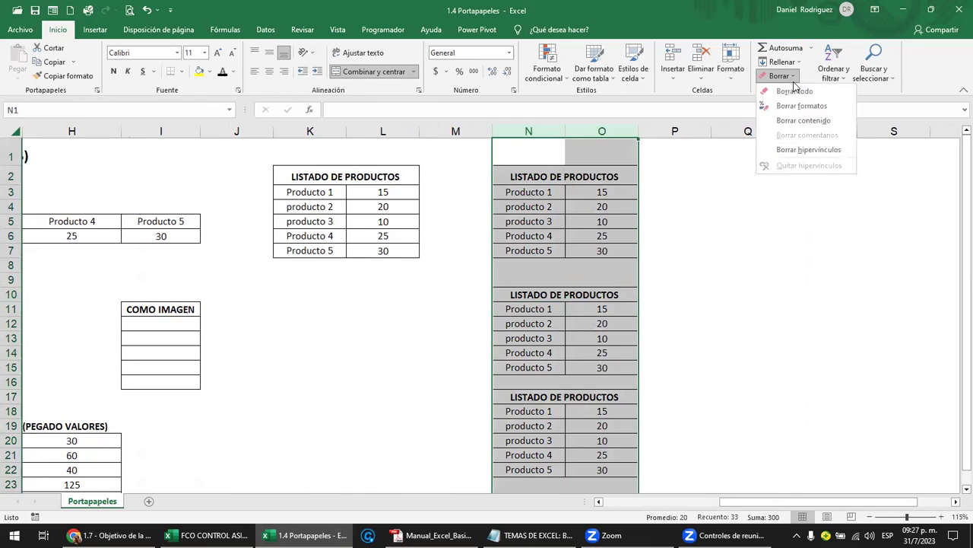
click(790, 94)
click(389, 282)
key(Left)
key(Left)
key(Left)
key(Left)
key(Left)
key(Left)
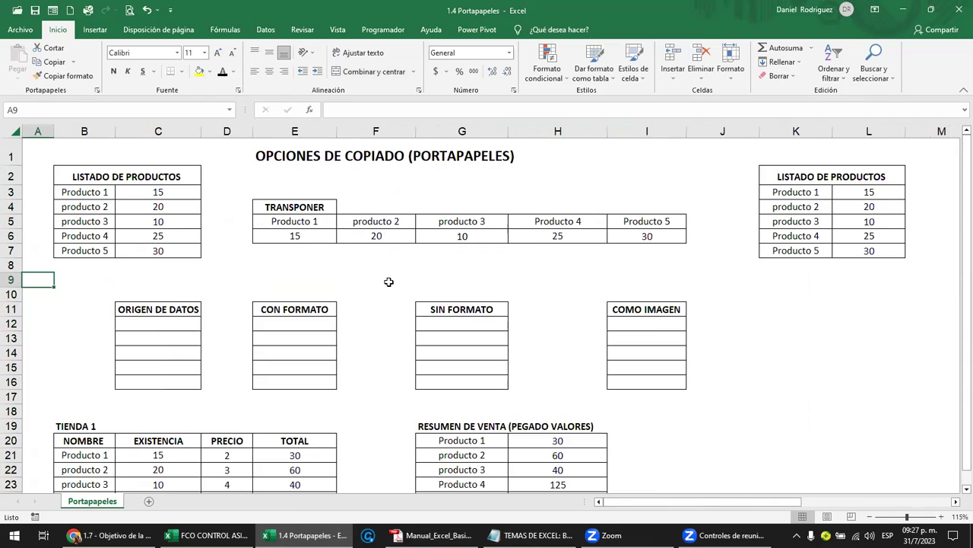
ctrl+scroll(389, 283, up, 1)
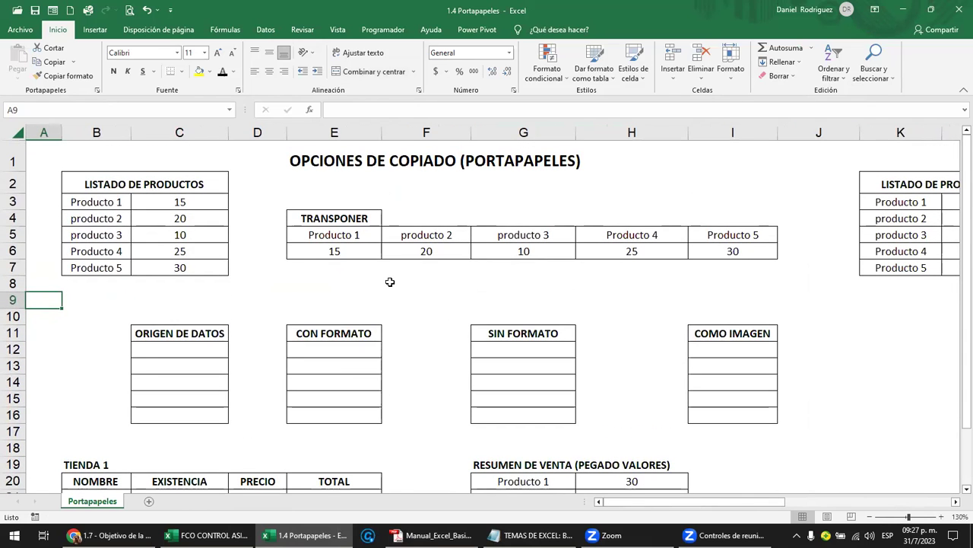
click(105, 184)
drag(175, 202, 180, 269)
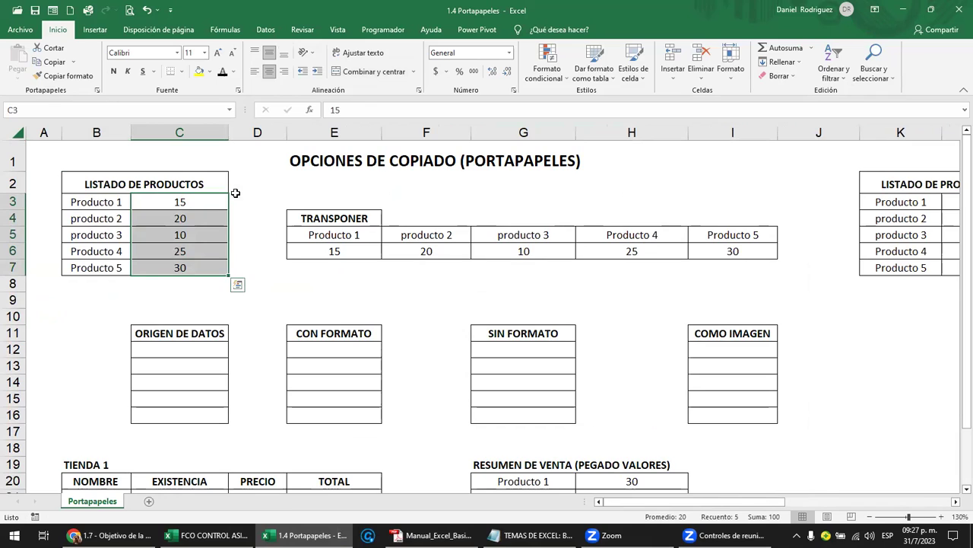
click(510, 53)
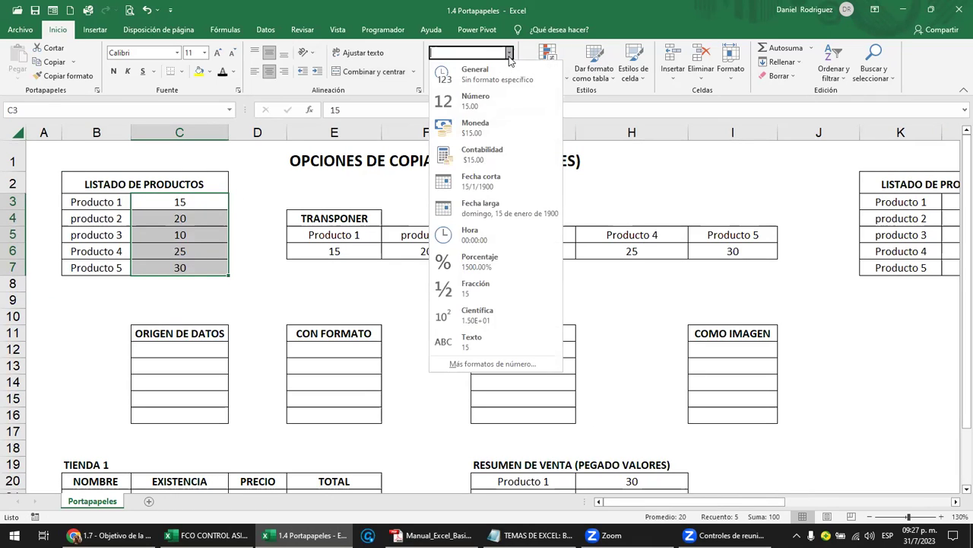
click(482, 127)
click(243, 284)
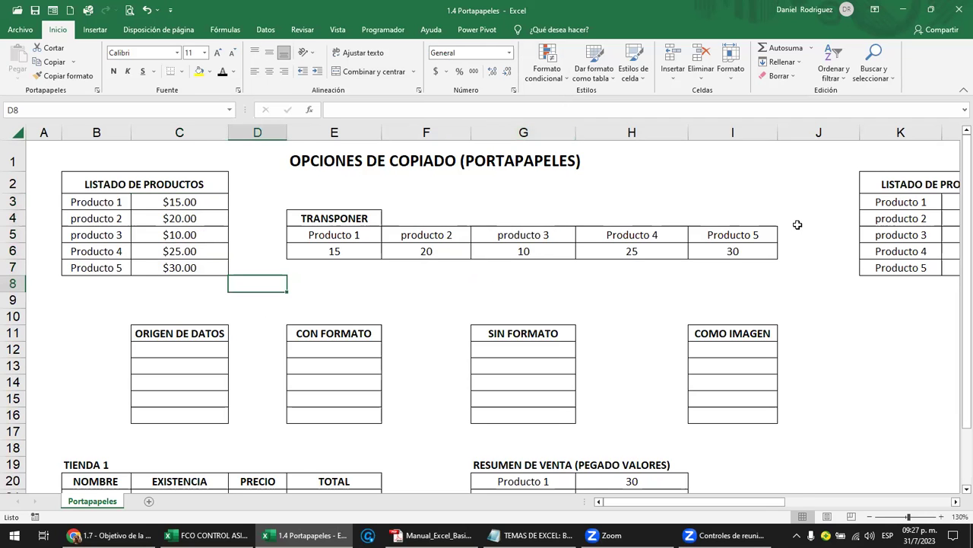
scroll(797, 224, down, 1)
drag(804, 180, 852, 251)
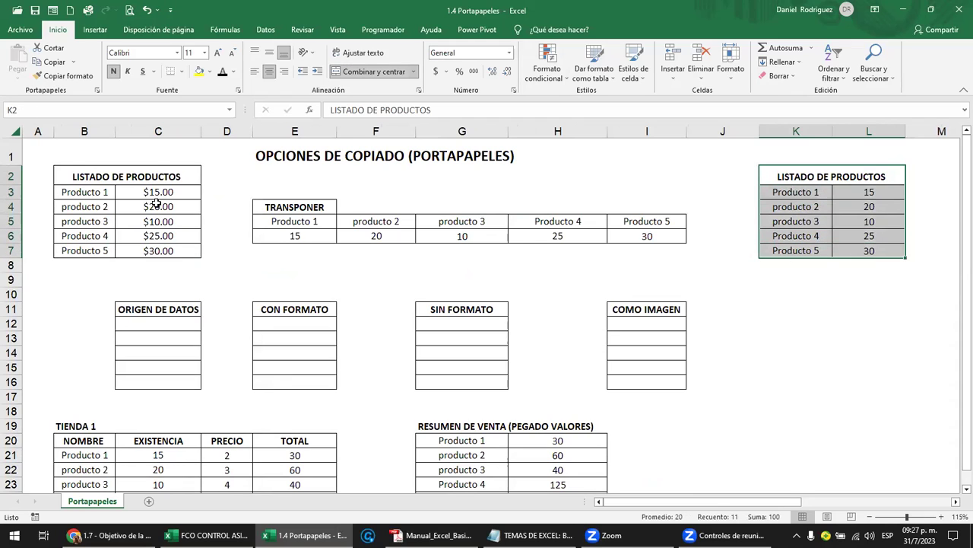
Copy the product list B2:C7, paste it at K10, then undo the paste.
drag(87, 180, 138, 253)
key(ctrl+c)
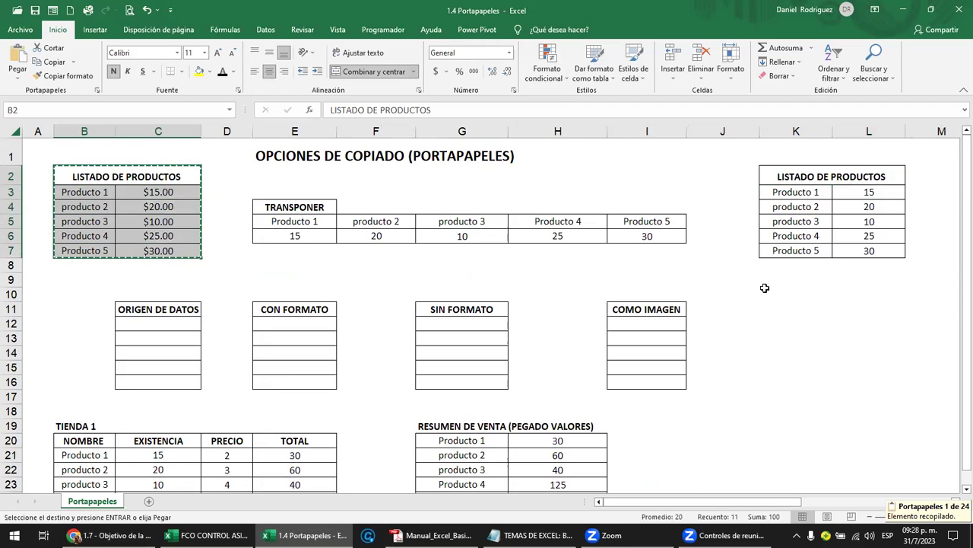
click(786, 291)
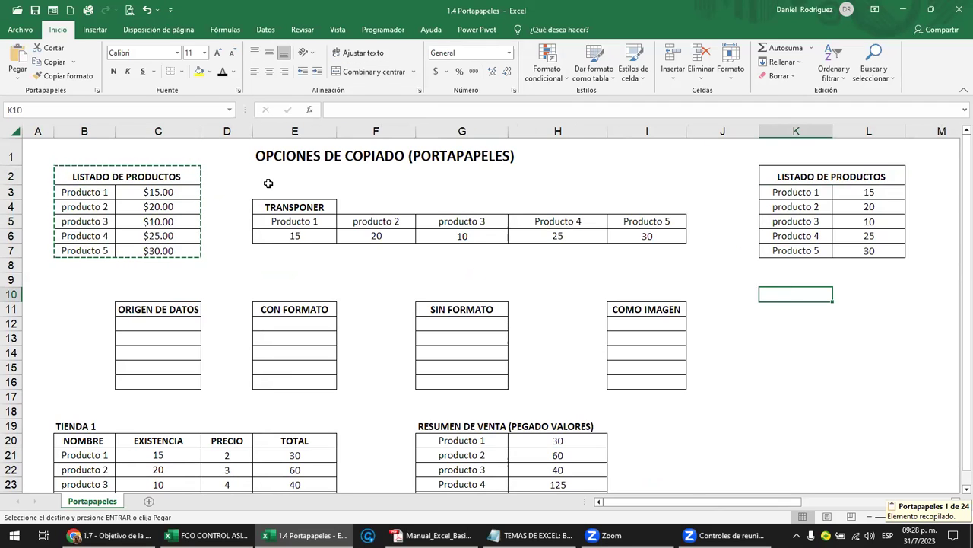
key(ctrl+v)
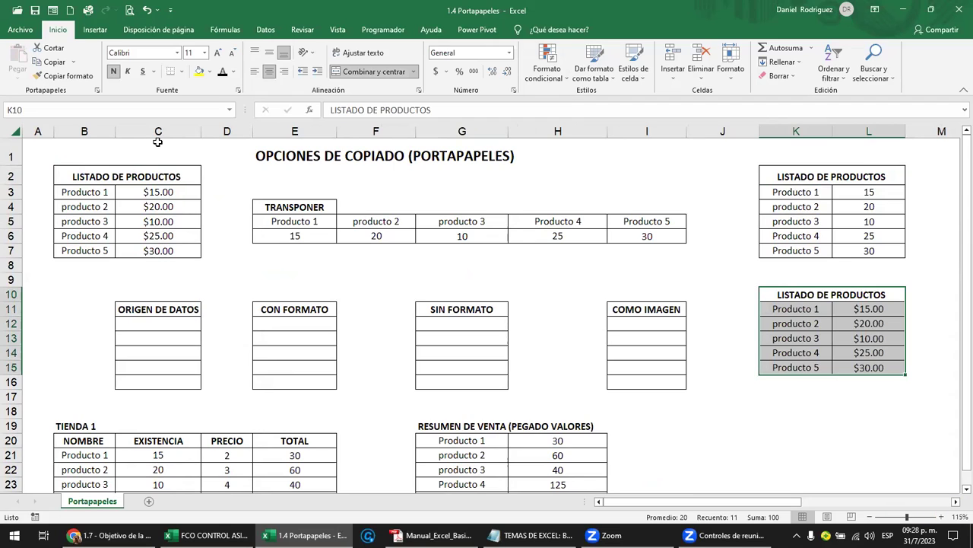
click(147, 10)
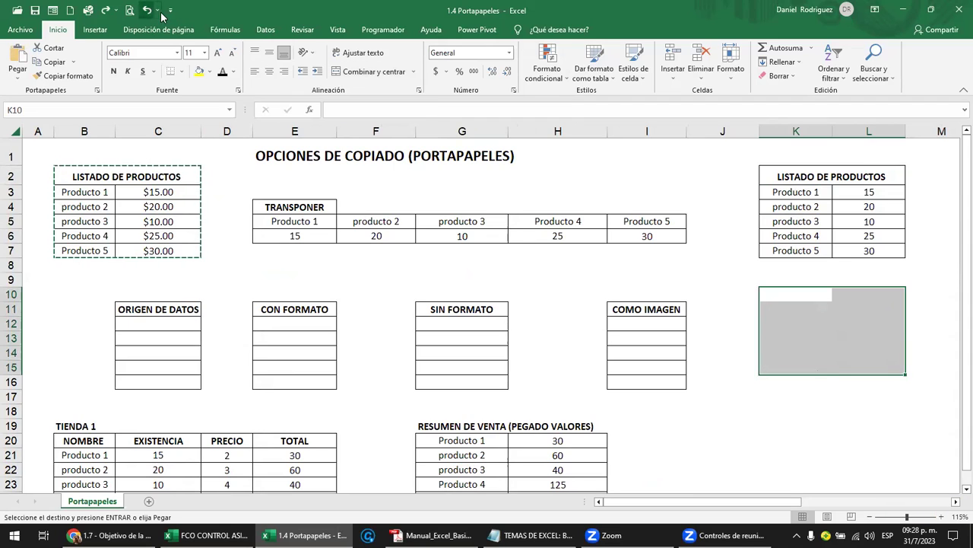
Paste the formatted product list at K10 again with Ctrl+V, then undo it.
click(774, 299)
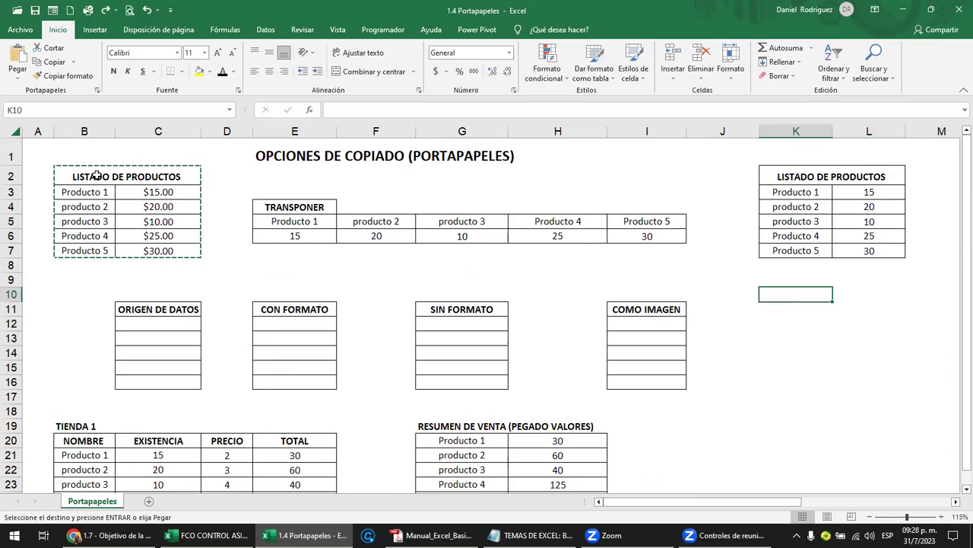
drag(98, 175, 173, 251)
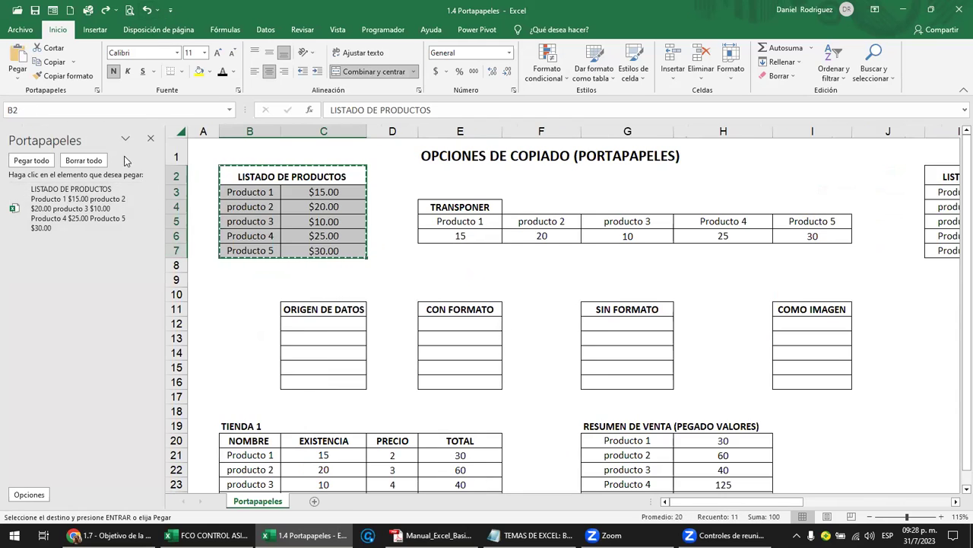
click(150, 137)
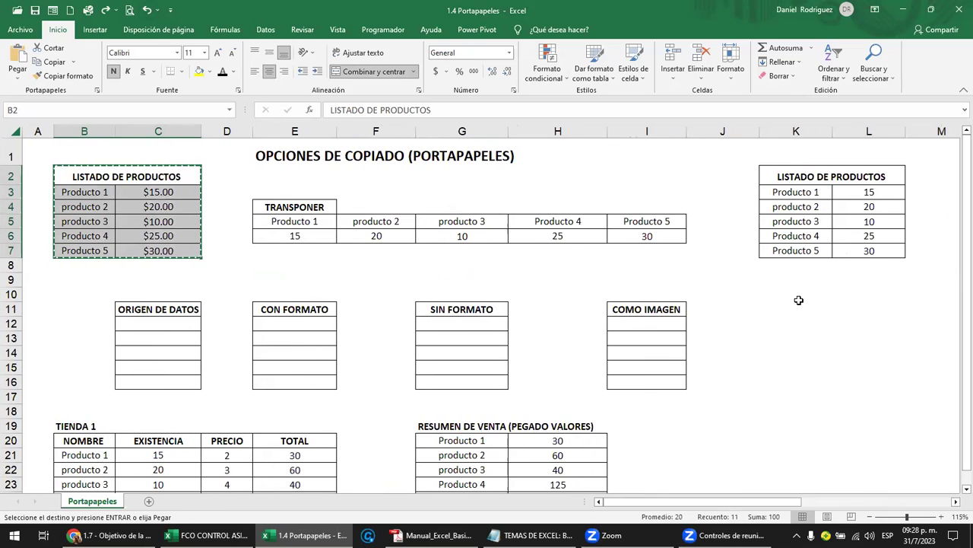
click(799, 299)
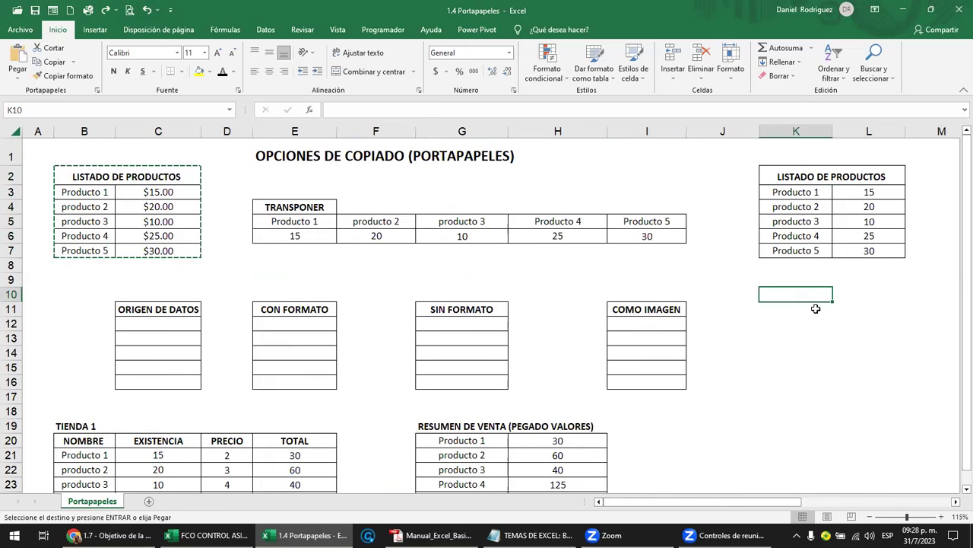
key(ctrl+v)
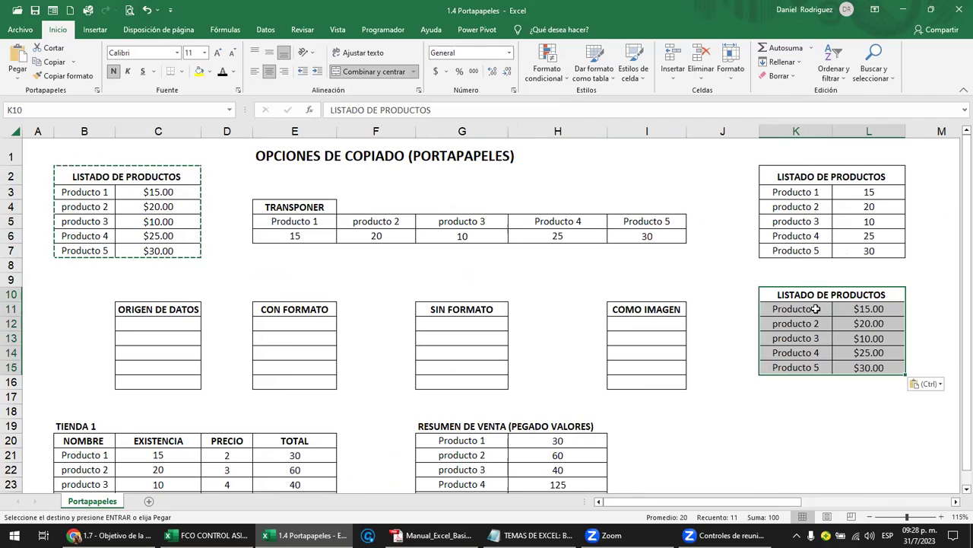
key(ctrl+z)
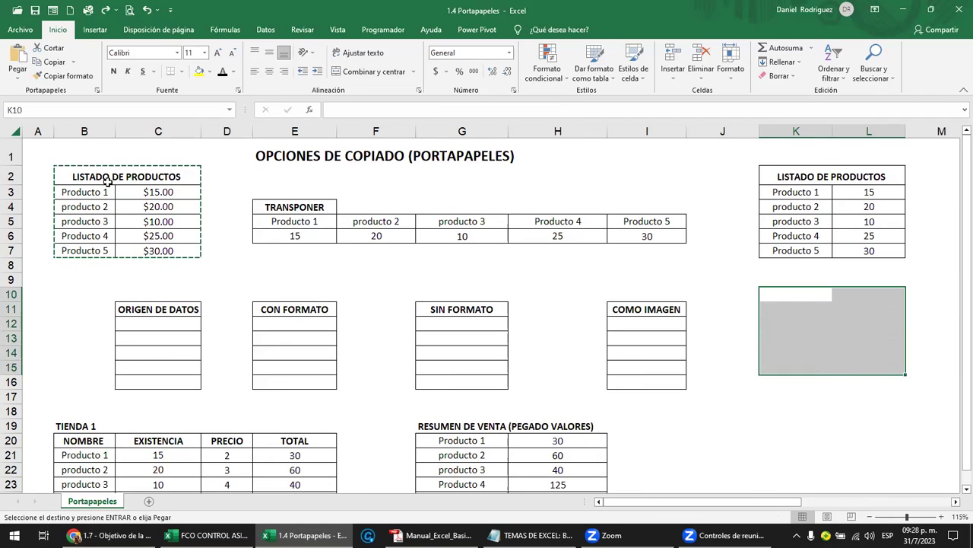
Reselect the product list B2:C7 and target K10, showing and closing the clipboard panel.
click(74, 176)
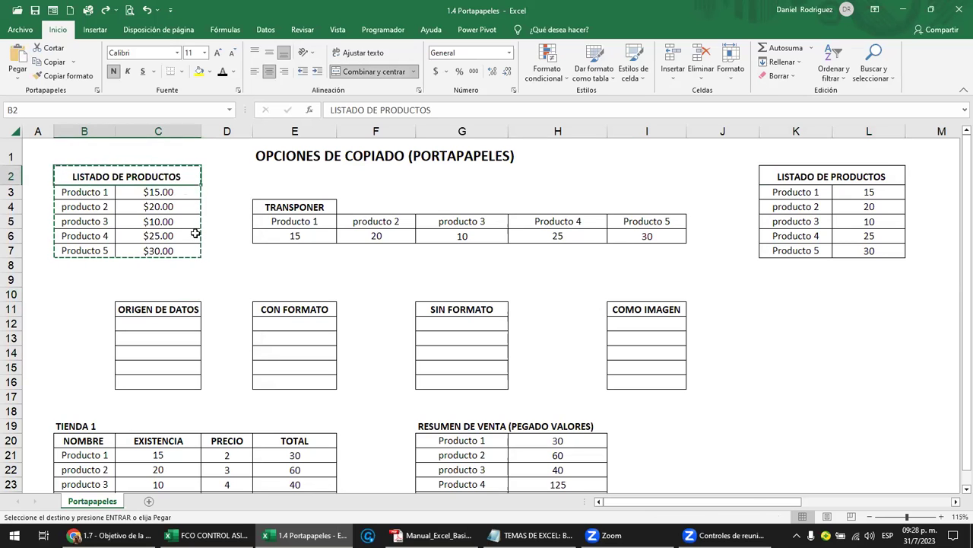
click(97, 89)
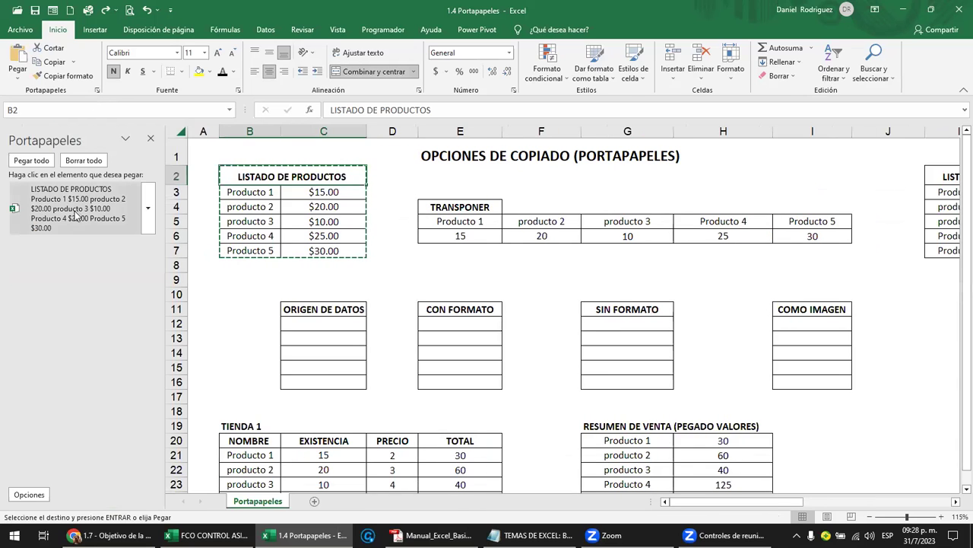
click(151, 138)
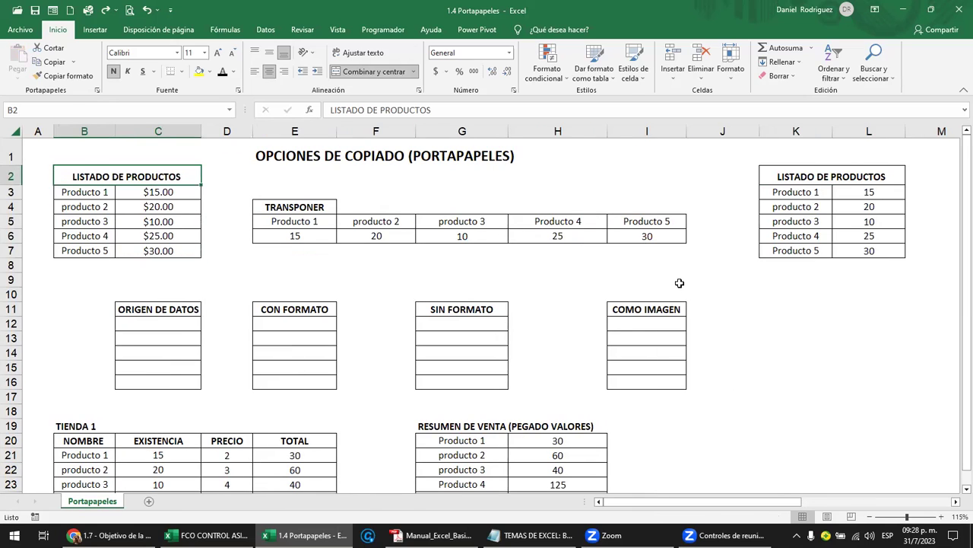
click(797, 293)
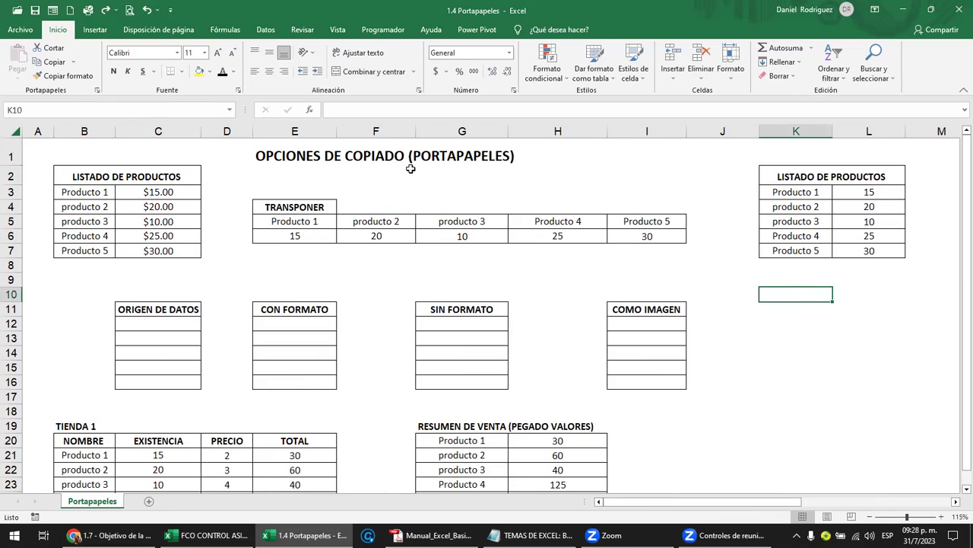
drag(102, 177, 175, 252)
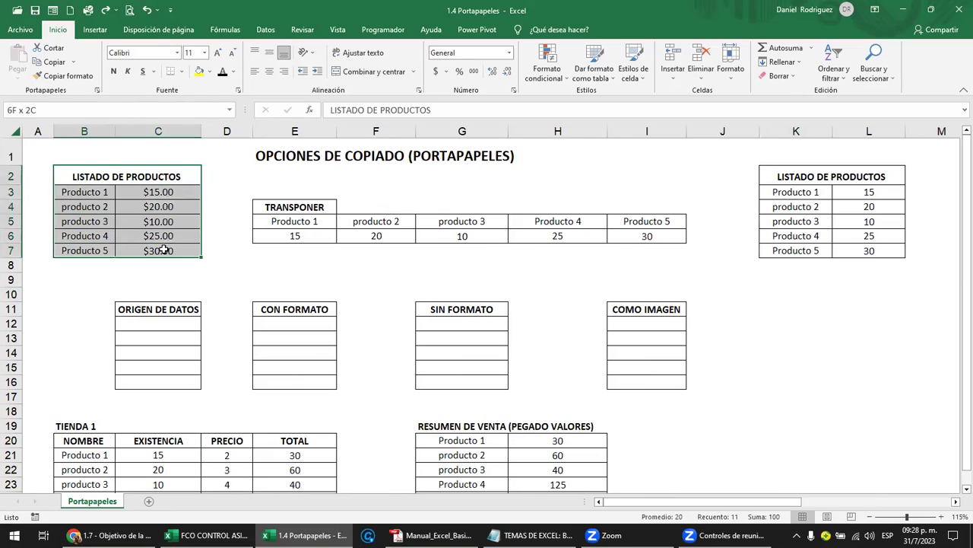
click(235, 197)
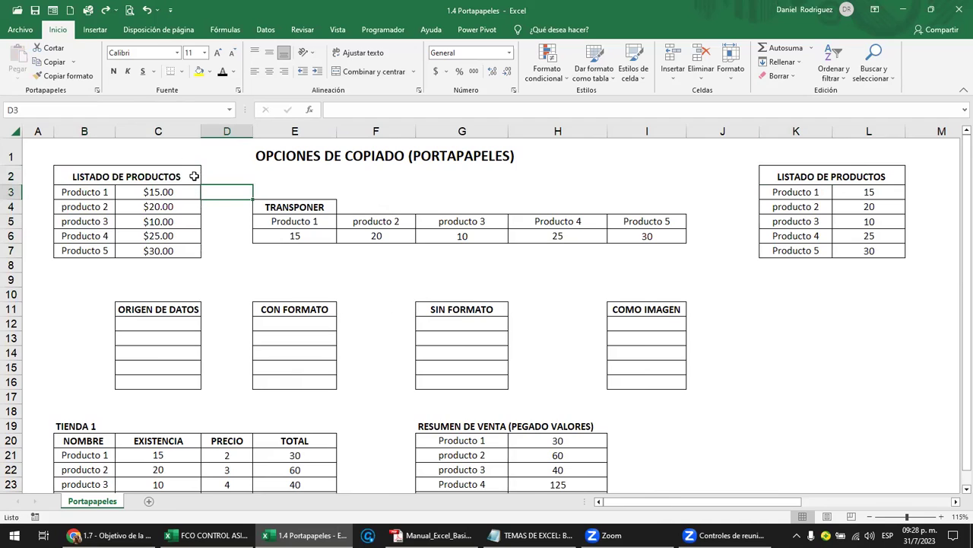
Paste the stored product list from the clipboard pane into K10, then close the pane.
click(97, 90)
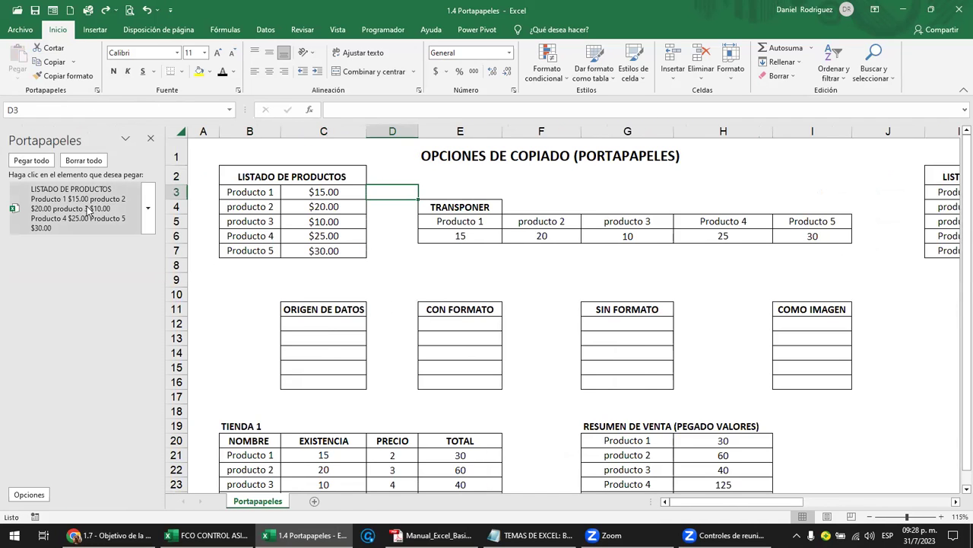
click(932, 289)
scroll(867, 304, right, 3)
scroll(760, 305, right, 2)
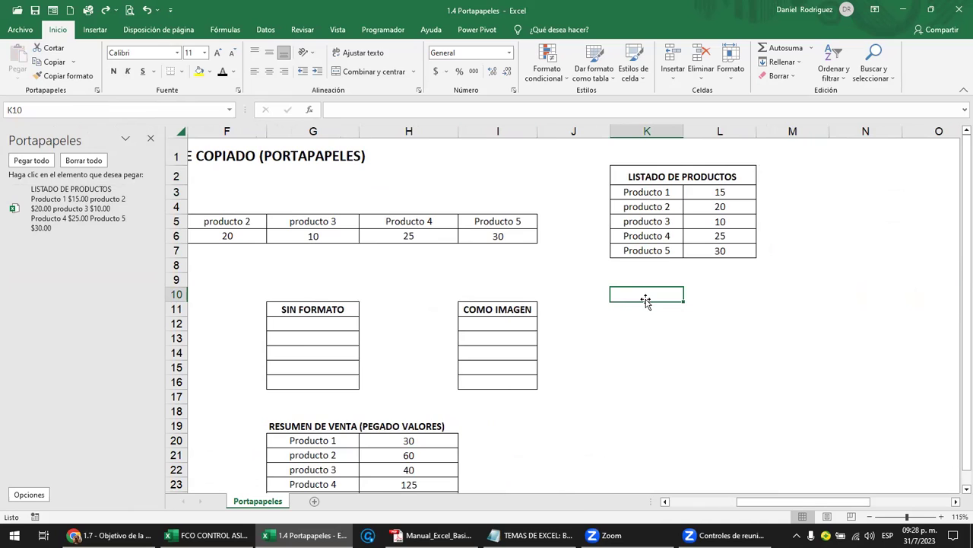
mouse_move(78, 209)
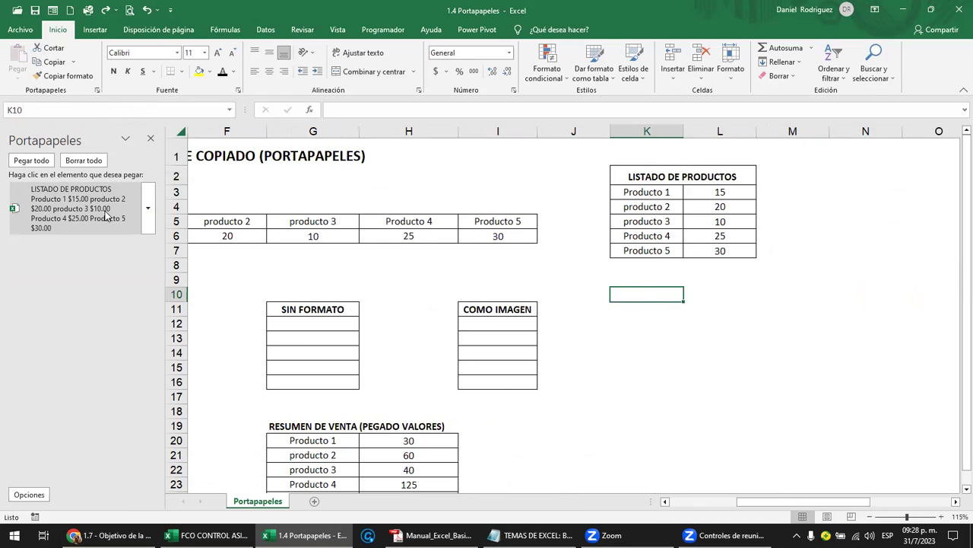
click(107, 217)
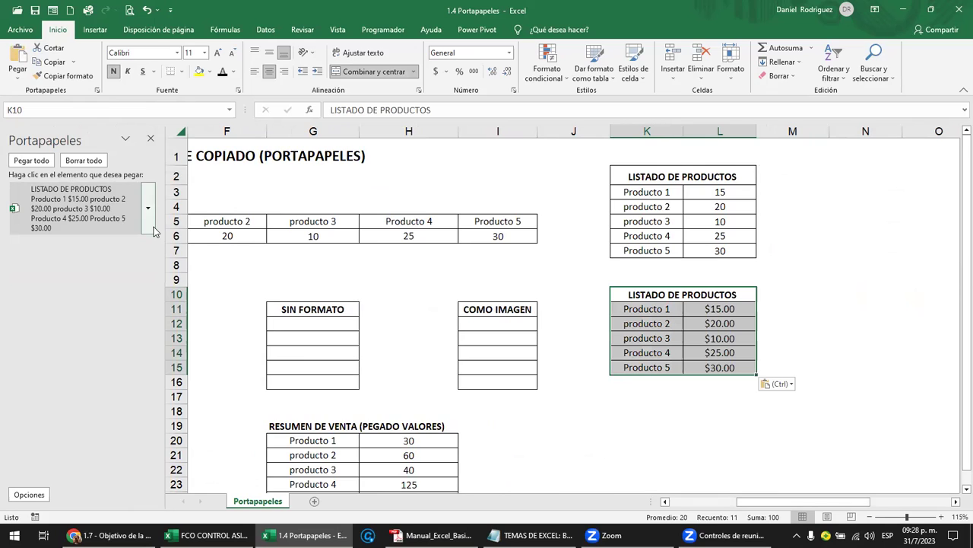
click(302, 188)
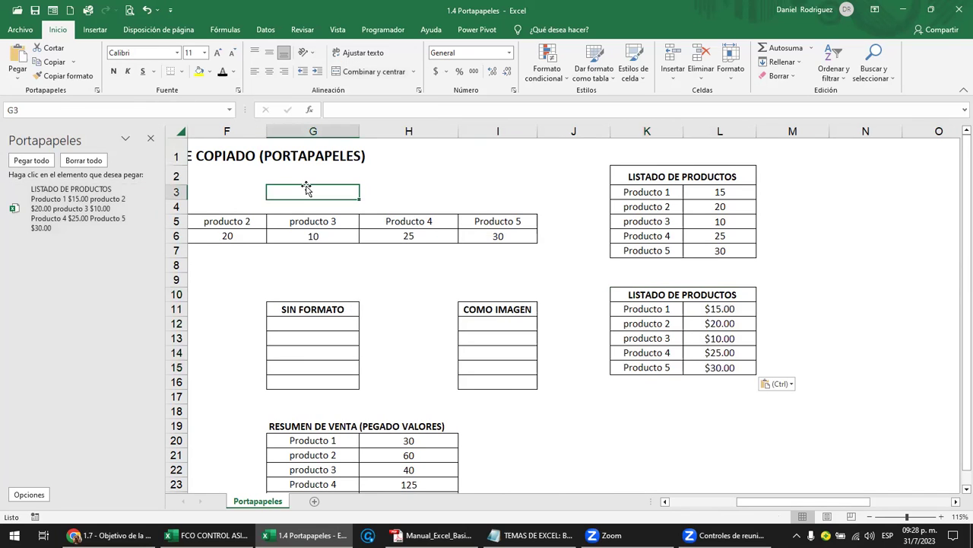
click(150, 138)
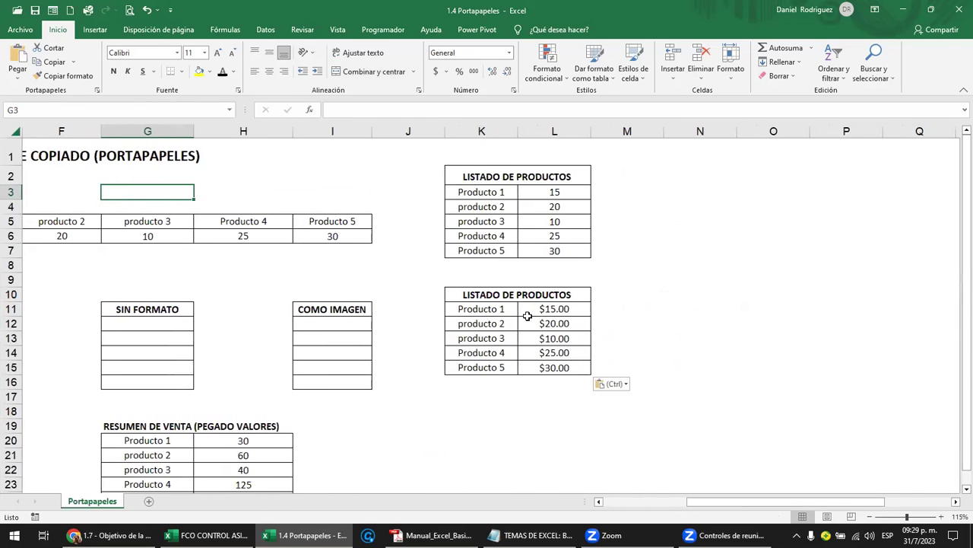
Select the pasted list in K10:L16 and delete its contents.
click(495, 296)
drag(496, 297, 572, 381)
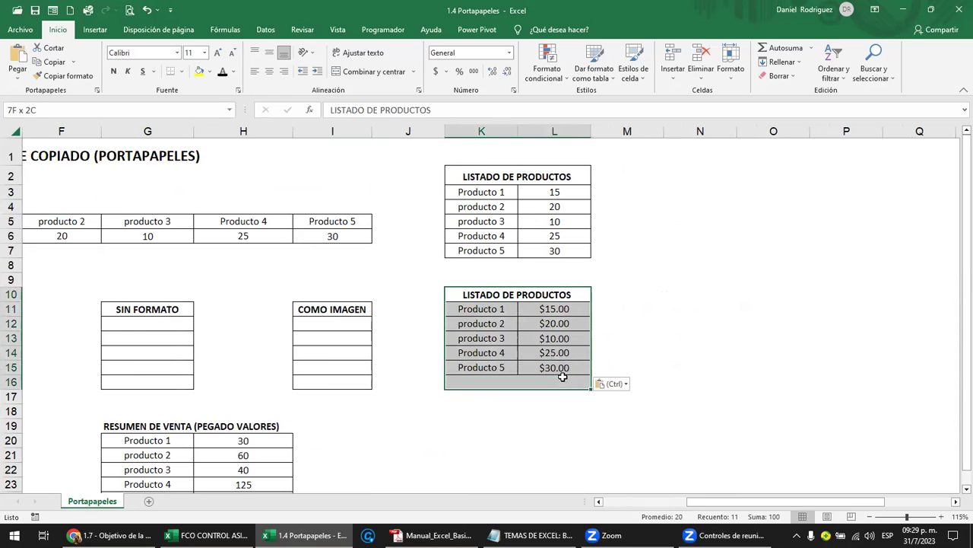
key(Delete)
Clear contents and formatting from K10:L16 with Borrar todo and jump back to column A.
click(779, 75)
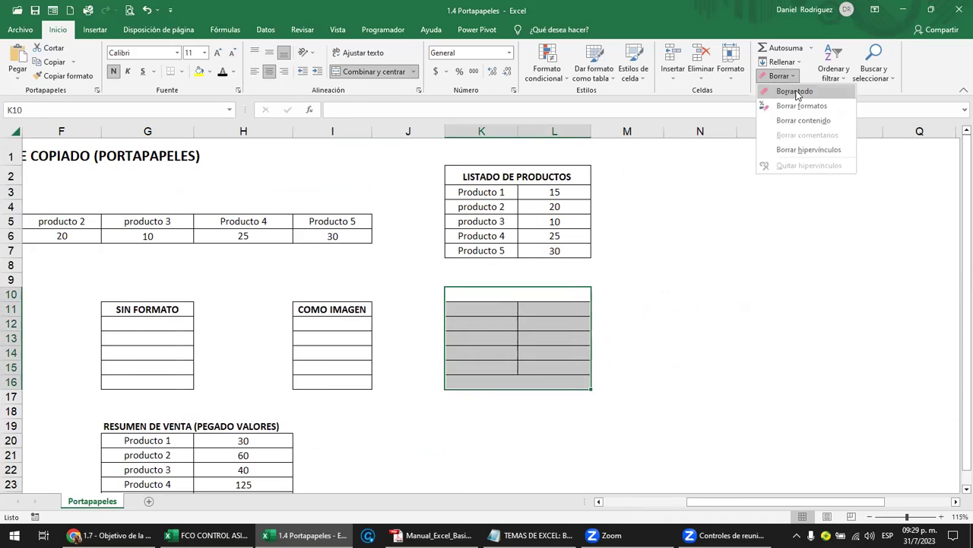
click(799, 97)
key(Up)
key(Up)
key(Right)
key(Home)
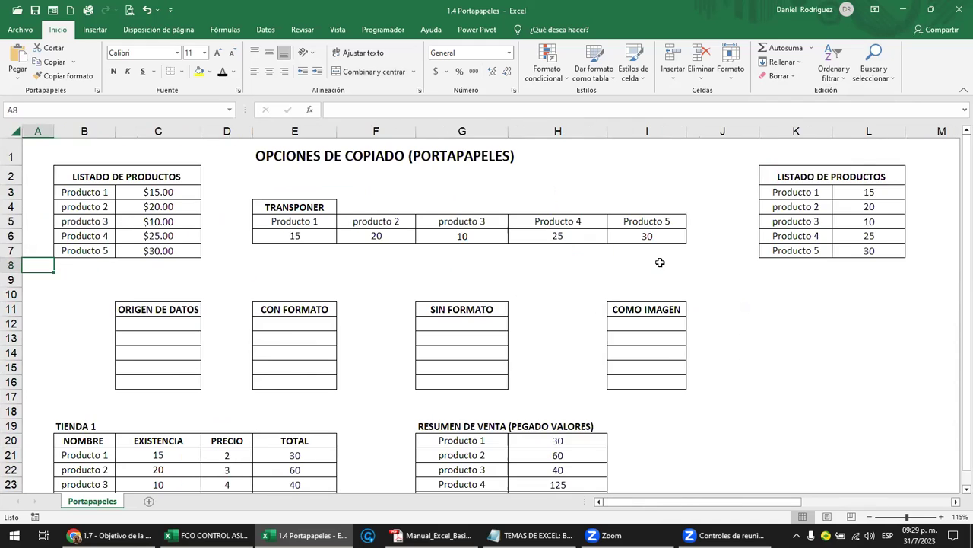
Copy the product list B2:C7 and paste it at K11, K19 and K27 with Pegar.
drag(89, 177, 146, 259)
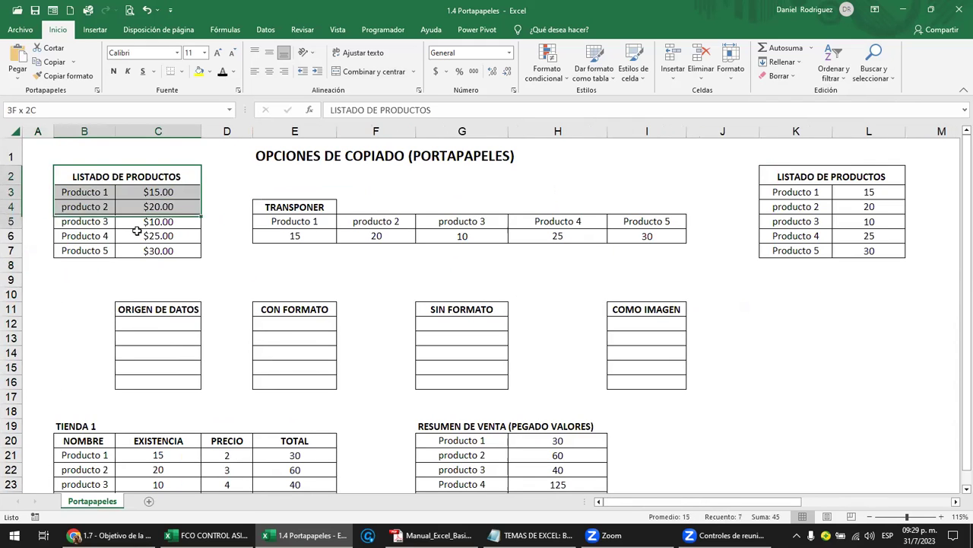
key(ctrl+c)
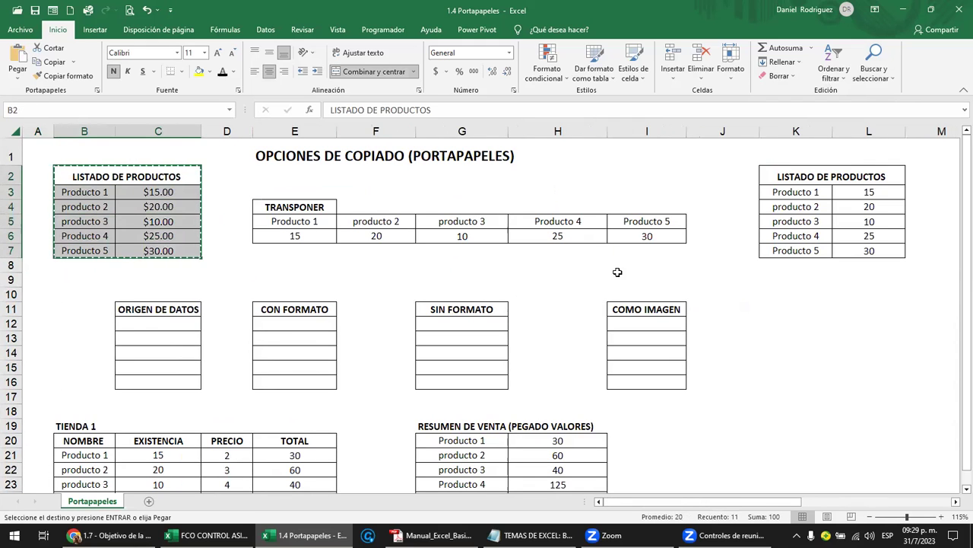
click(791, 305)
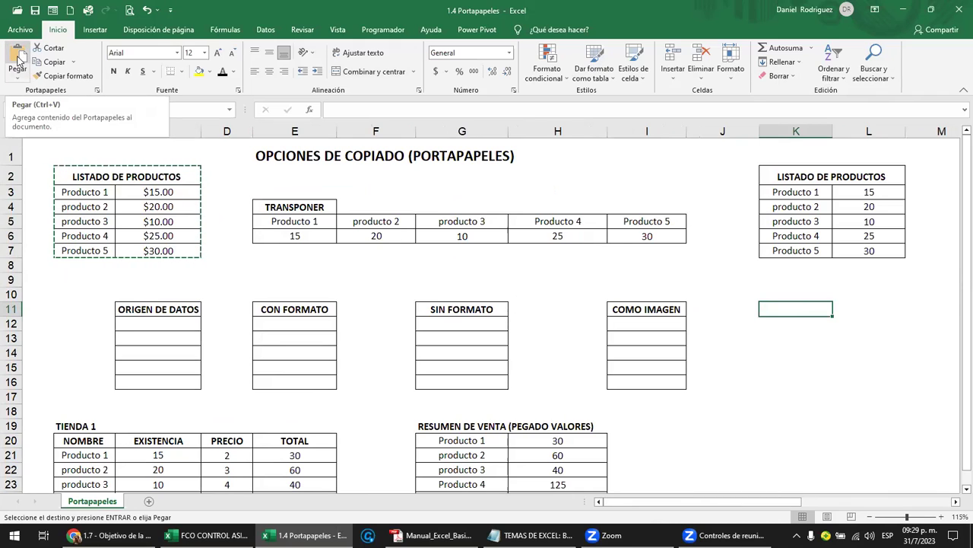
click(20, 56)
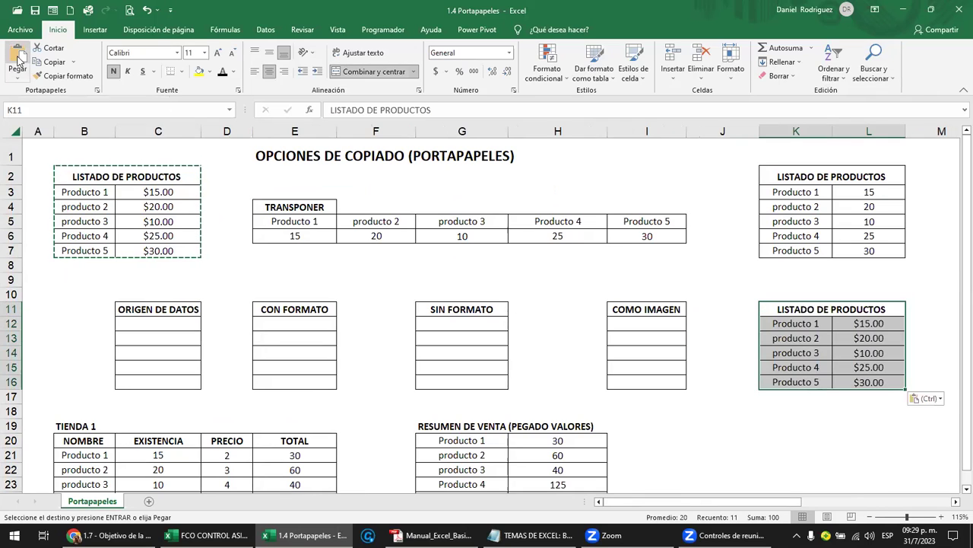
click(791, 429)
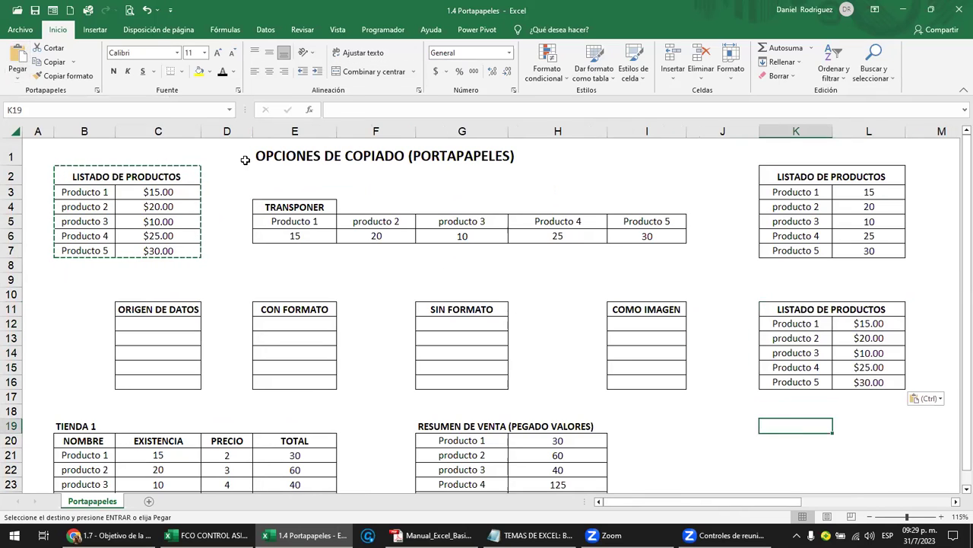
click(21, 61)
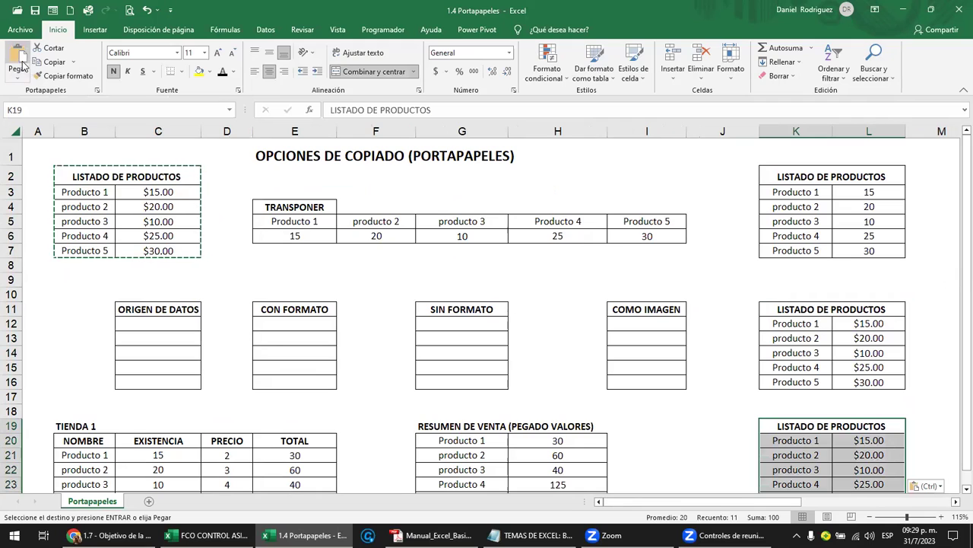
scroll(30, 72, down, 2)
scroll(808, 302, down, 2)
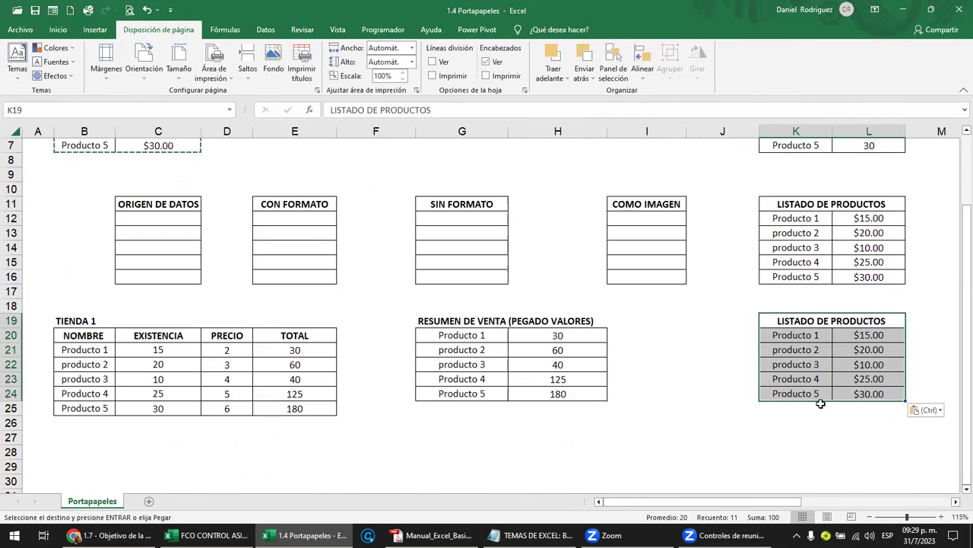
click(810, 437)
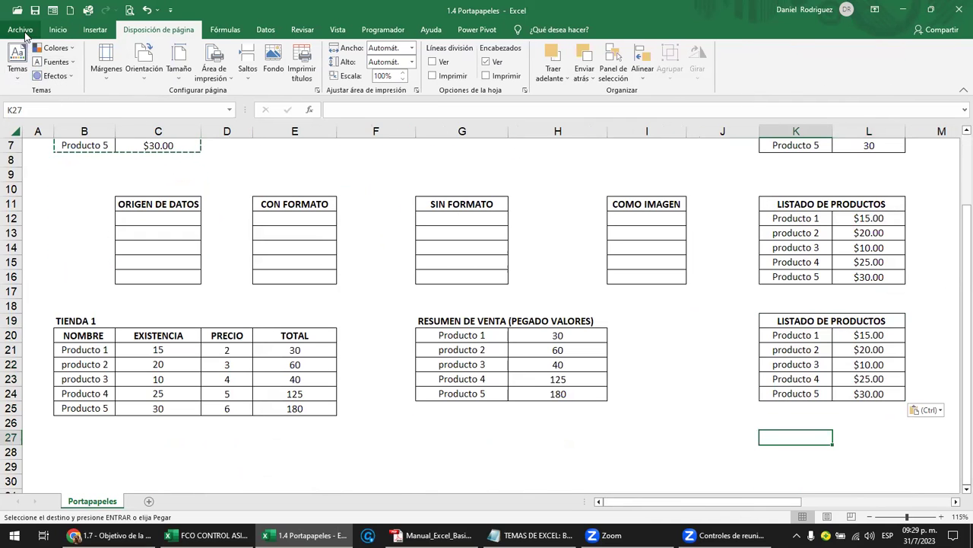
click(58, 32)
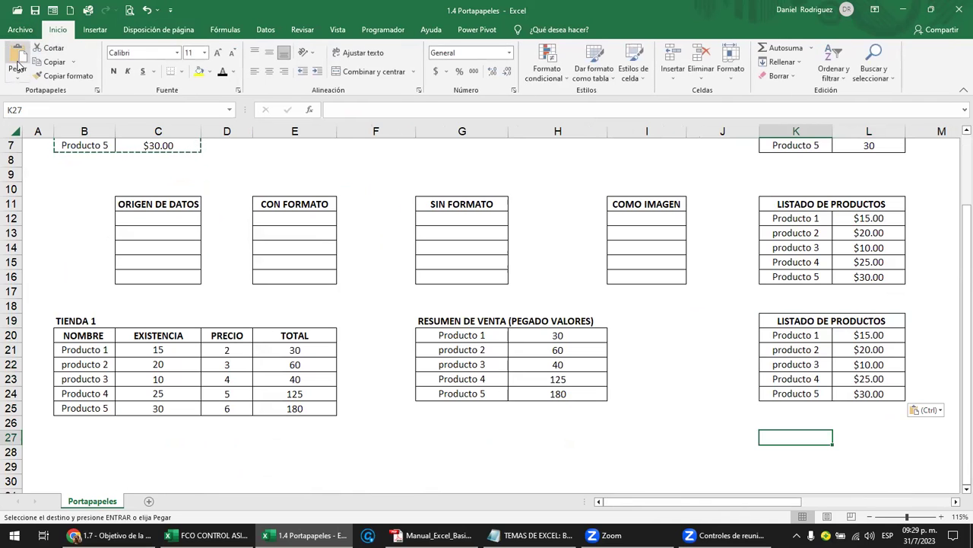
click(17, 67)
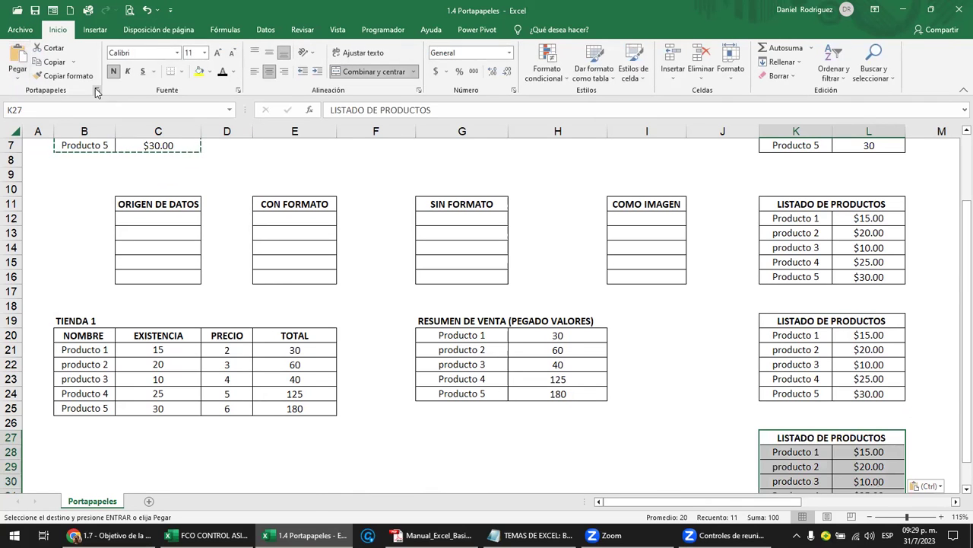
Show and close the clipboard pane, cancel the pending copy, and select K9:L33.
click(97, 91)
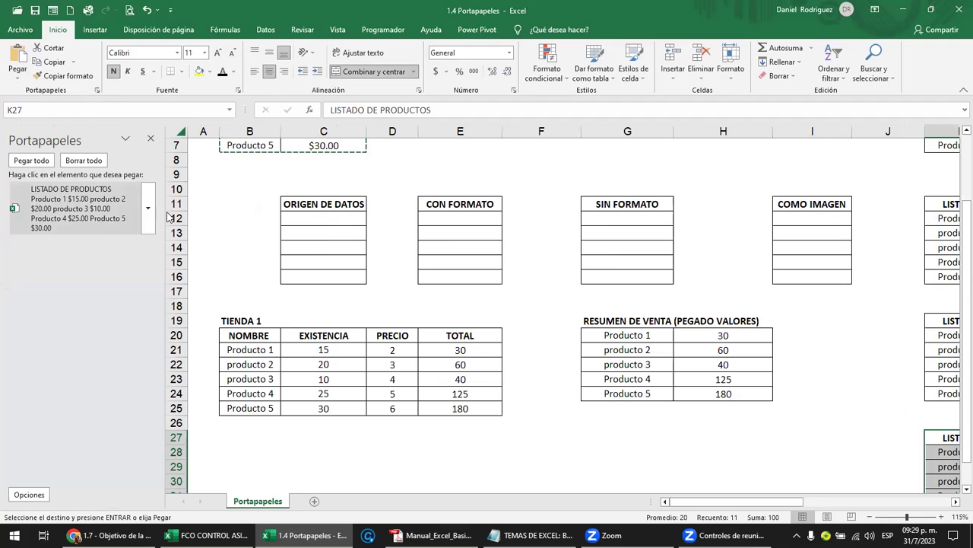
click(864, 345)
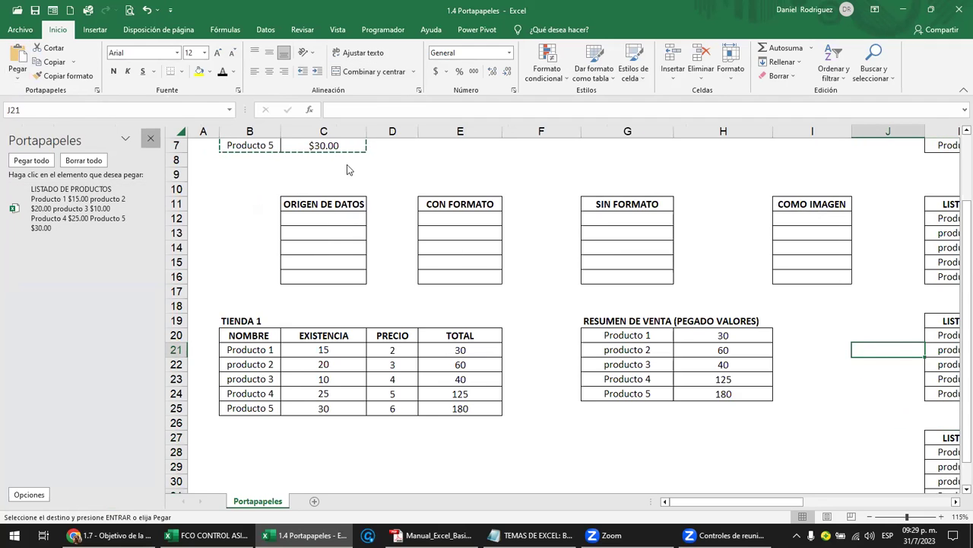
click(151, 137)
scroll(761, 285, up, 2)
key(Escape)
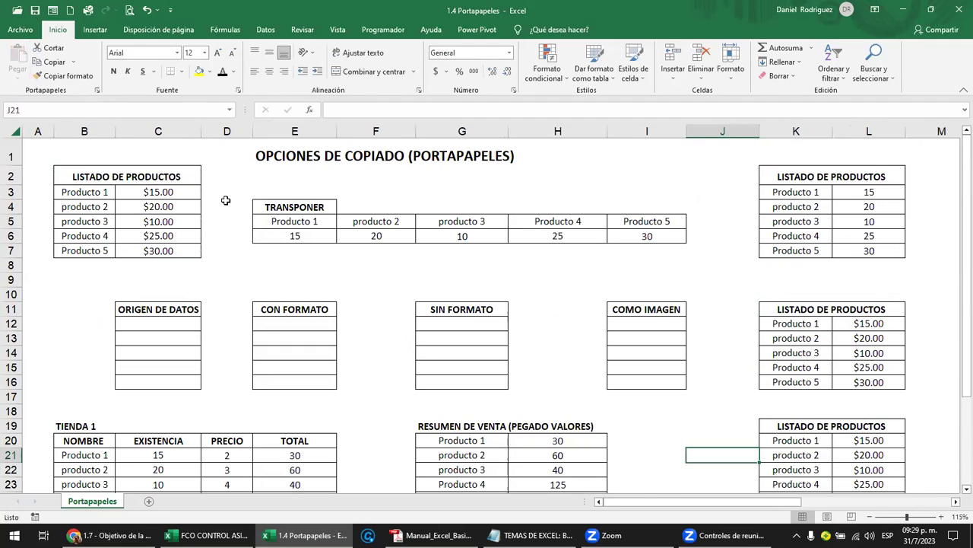
mouse_move(803, 284)
mouse_down()
mouse_move(897, 487)
mouse_move(875, 465)
mouse_up()
Erase the pasted table copies in K9:L33 with Borrar todo.
click(795, 77)
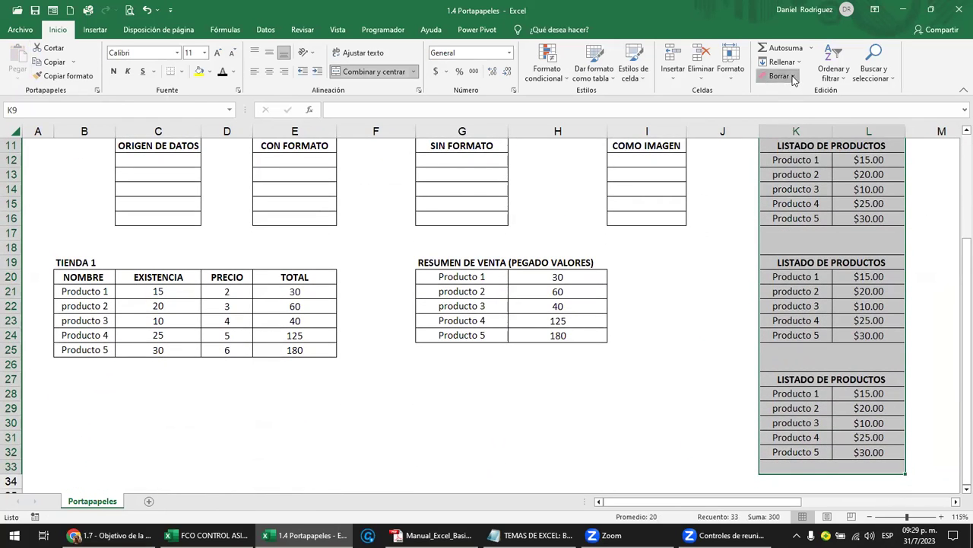
click(795, 92)
scroll(706, 228, up, 3)
scroll(706, 228, up, 1)
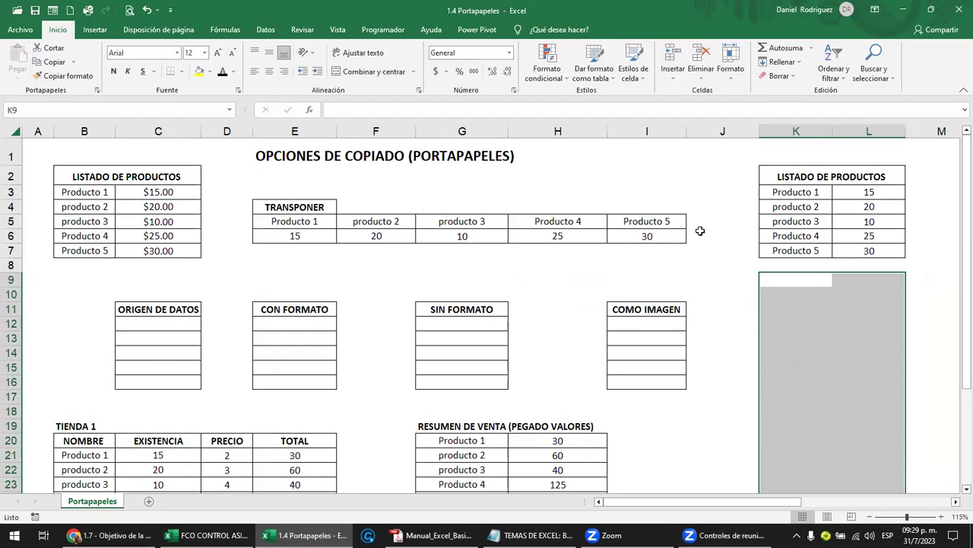
click(706, 189)
Scroll back to the top-left and select the B2:C7 product table.
click(105, 190)
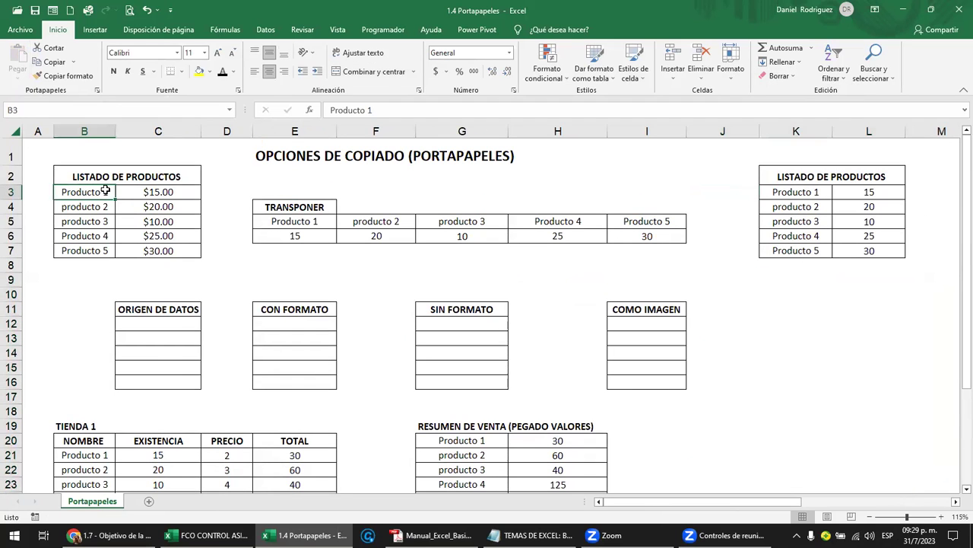
ctrl+scroll(149, 210, up, 1)
ctrl+scroll(149, 211, up, 1)
ctrl+scroll(150, 211, up, 1)
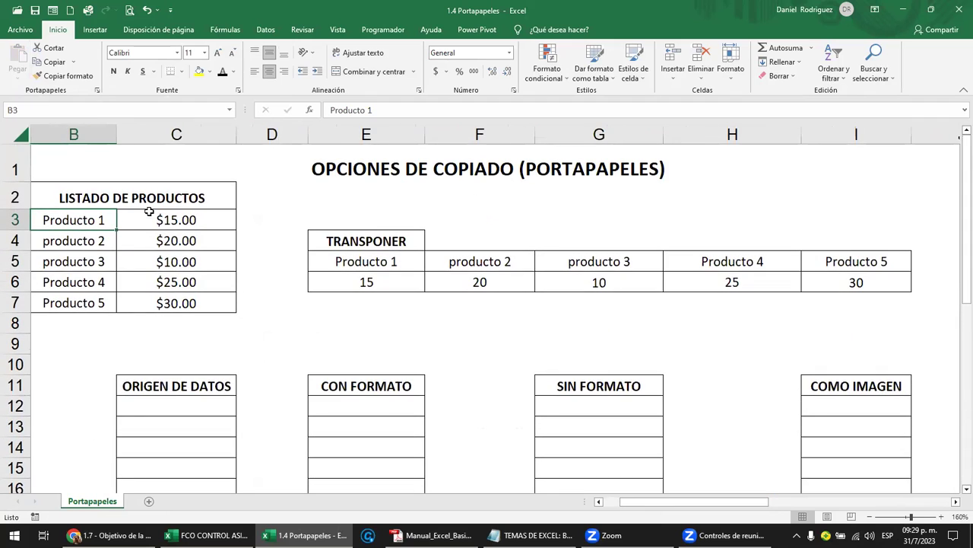
key(Left)
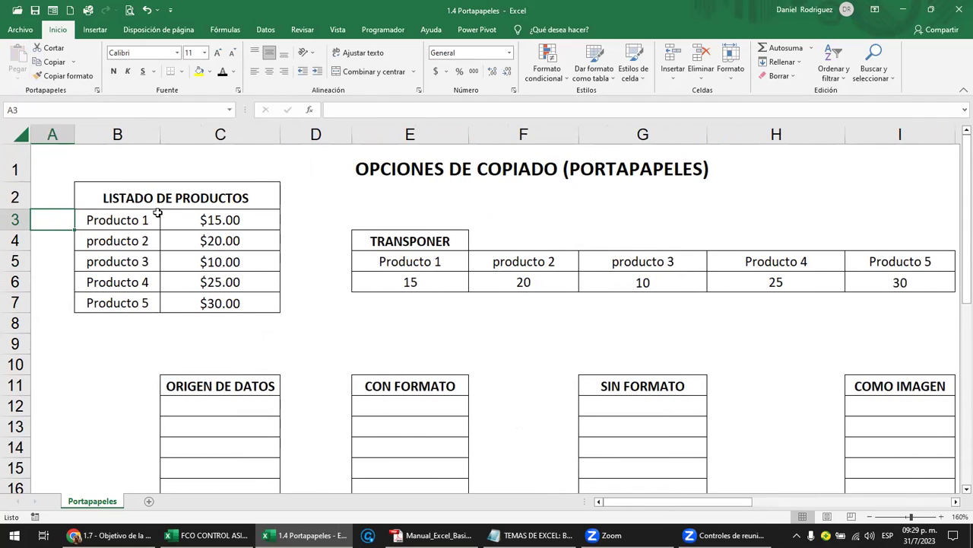
click(180, 194)
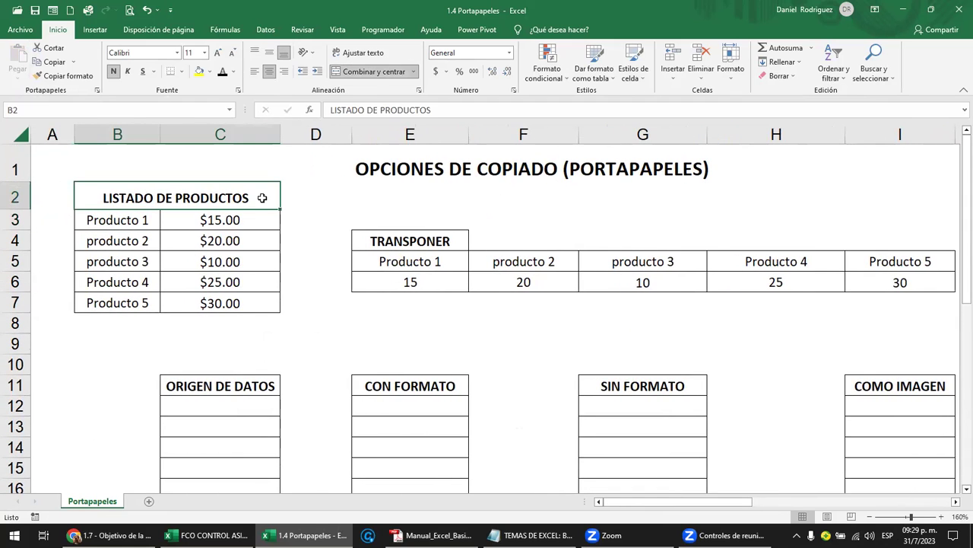
key(Down)
key(Down)
key(Down)
key(Down)
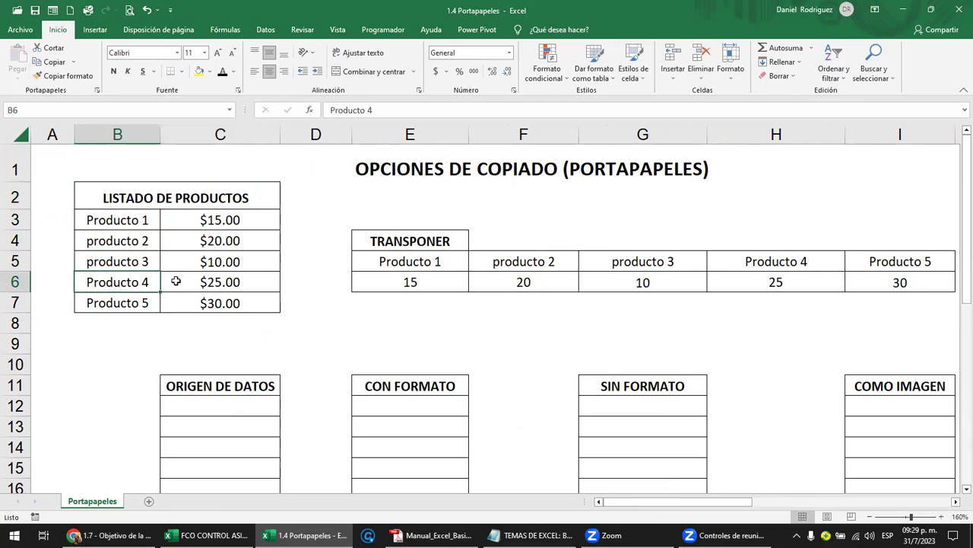
drag(141, 302, 143, 219)
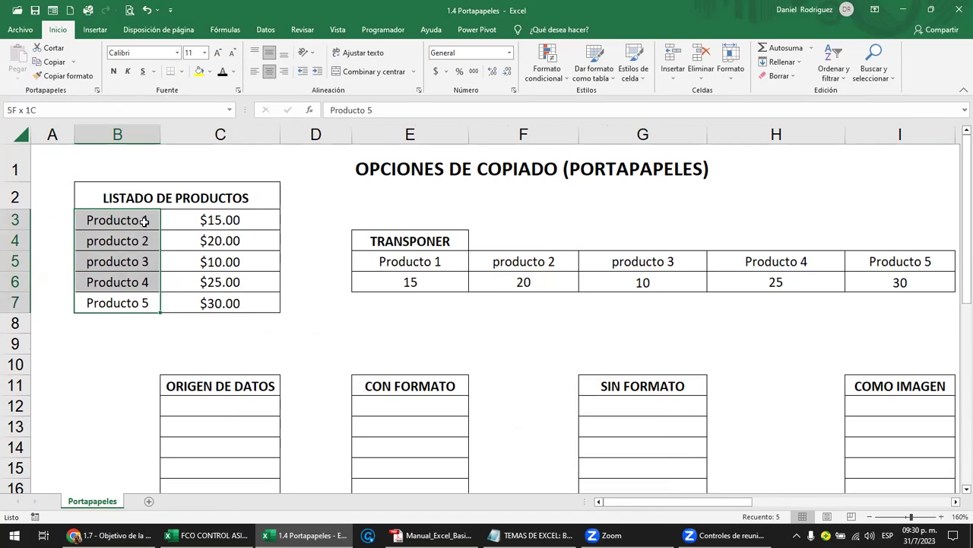
drag(146, 220, 151, 200)
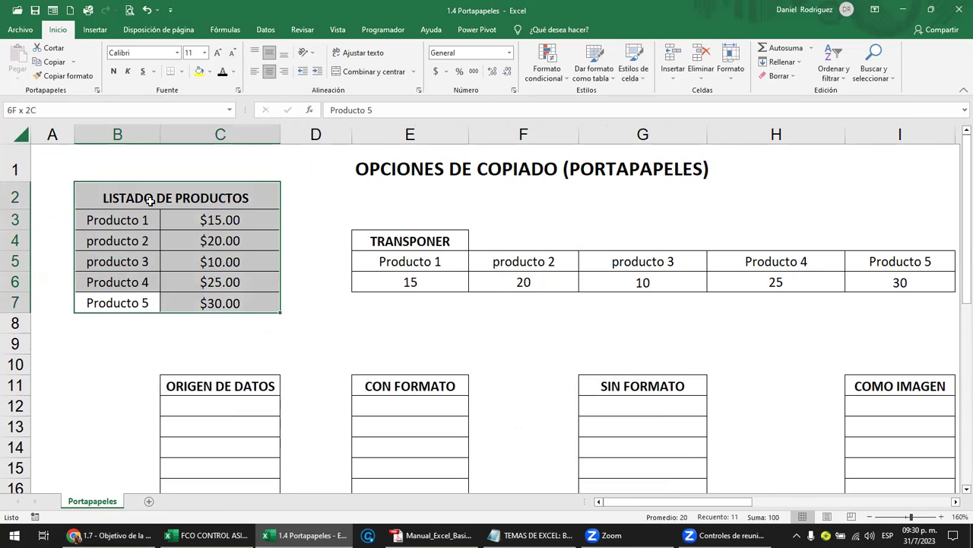
Reselect the whole LISTADO DE PRODUCTOS table and settle on its title cell B2.
click(242, 299)
drag(240, 269, 204, 198)
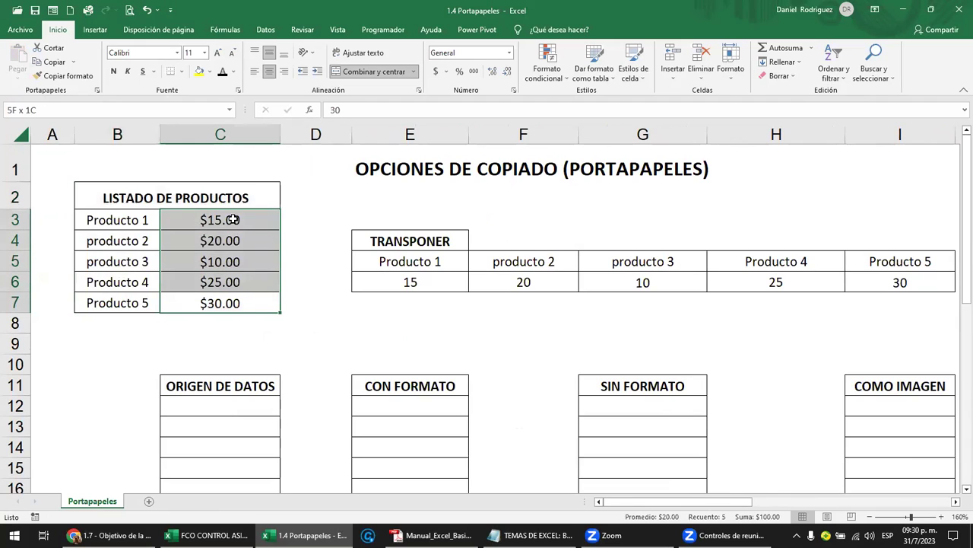
click(194, 197)
drag(194, 197, 204, 315)
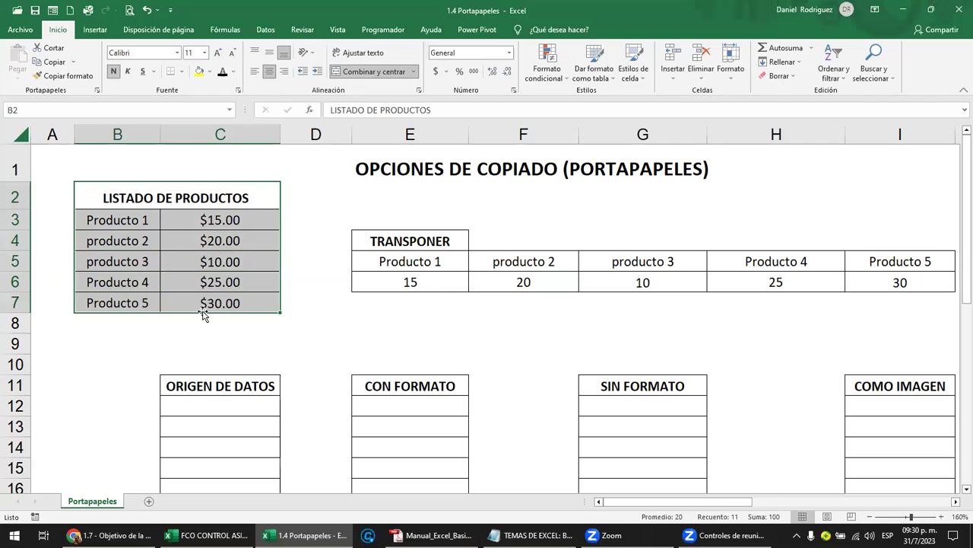
click(143, 335)
click(147, 205)
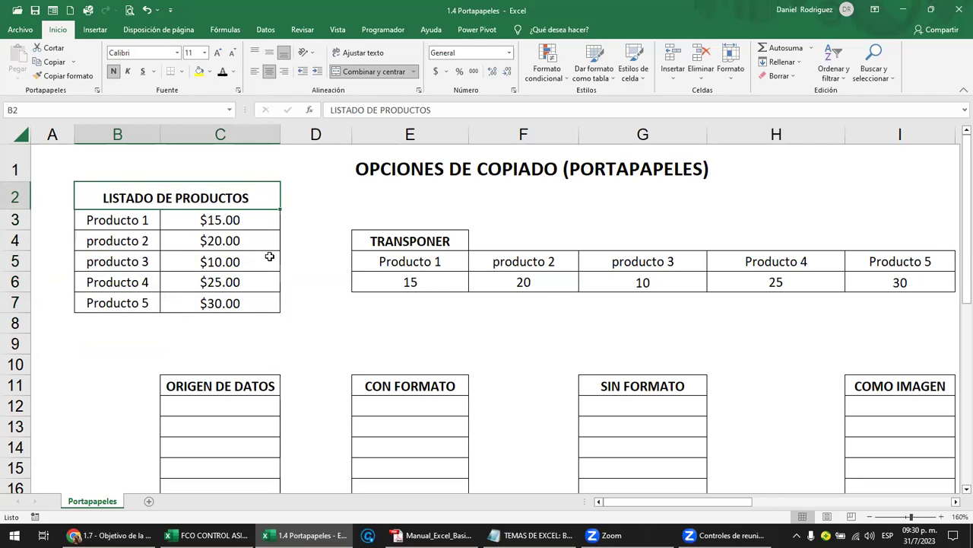
key(Left)
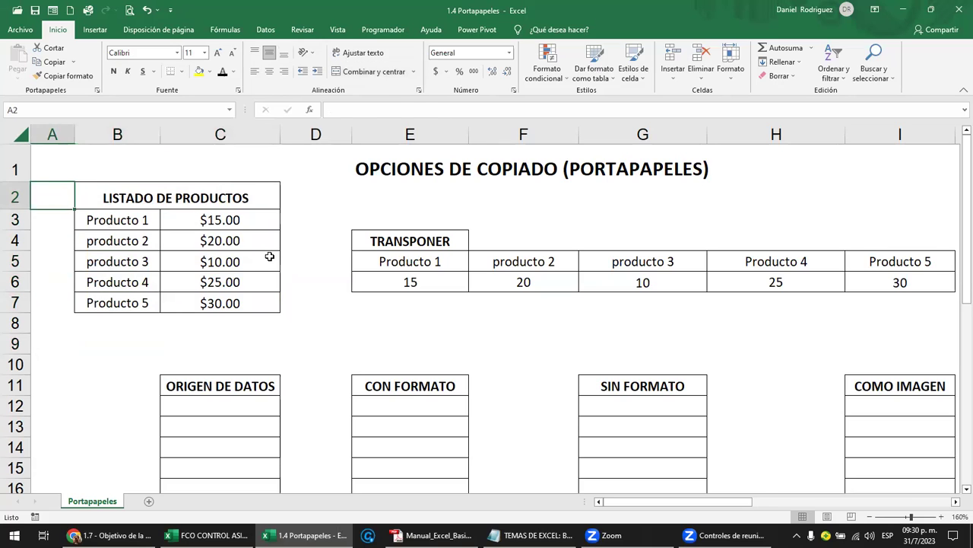
key(Right)
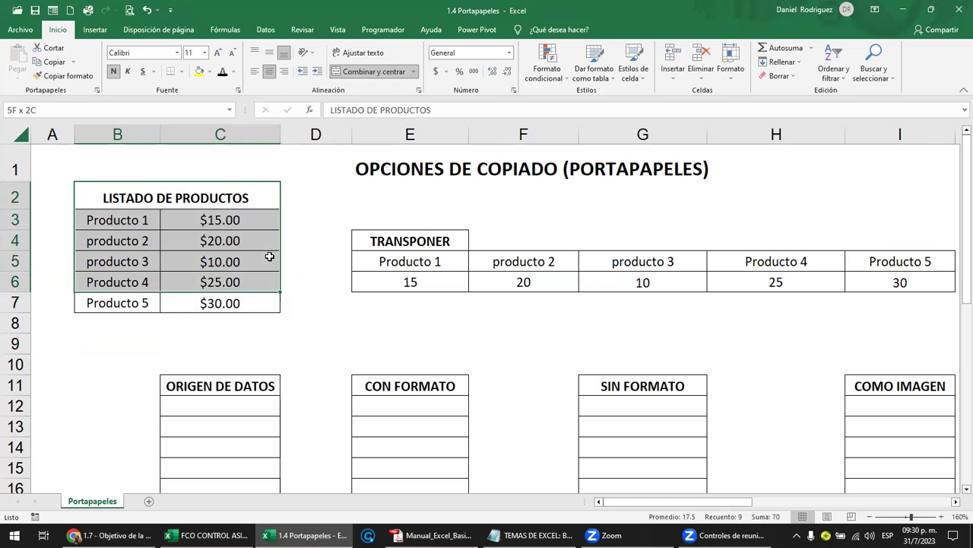
Copy the currency-formatted product table from B2:C7 and paste it at K10.
drag(269, 257, 270, 302)
key(ctrl+c)
key(Right)
key(Right)
key(Right)
key(Right)
key(Right)
key(Right)
key(Right)
key(Right)
key(ctrl+v)
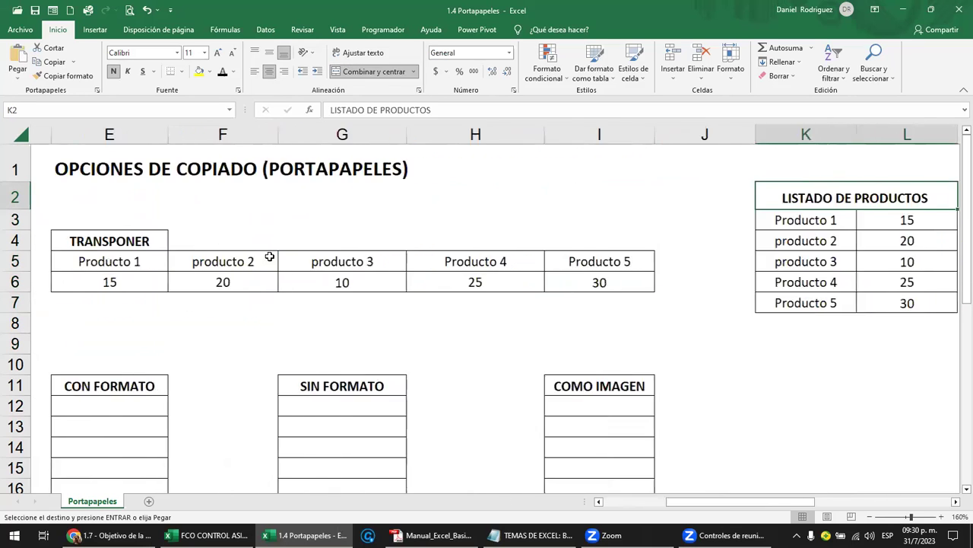
key(Right)
key(Right)
key(Left)
key(Down)
key(Down)
key(Down)
key(Down)
key(Up)
key(Up)
key(Up)
key(Up)
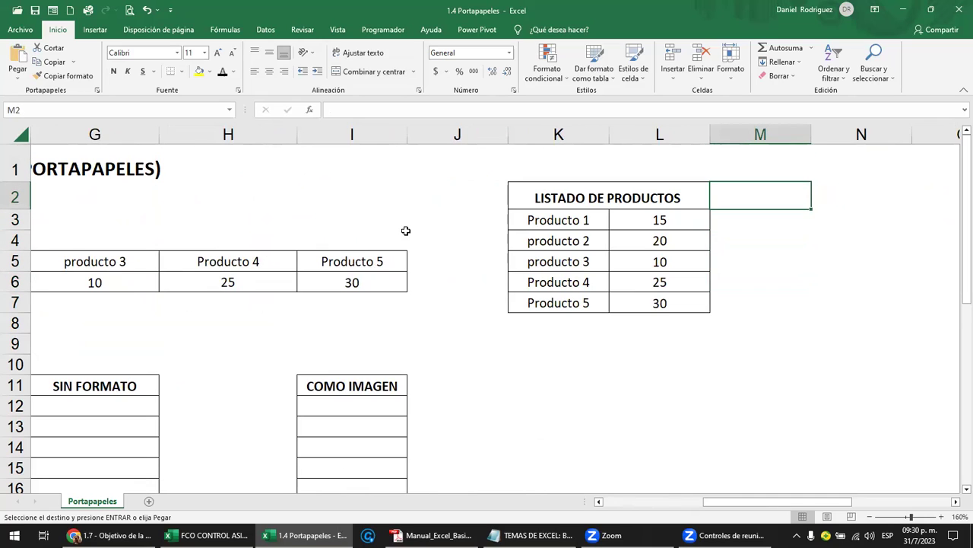
click(545, 366)
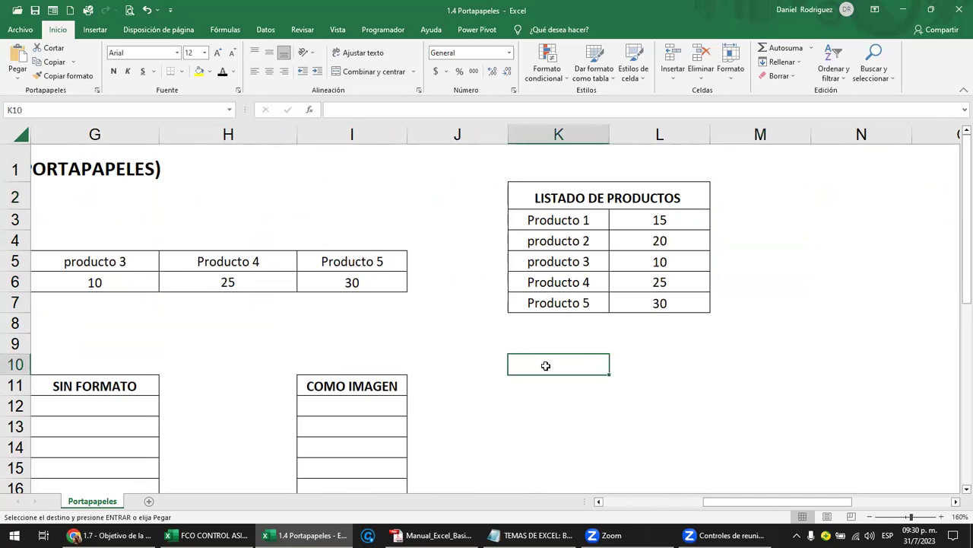
key(Return)
click(512, 335)
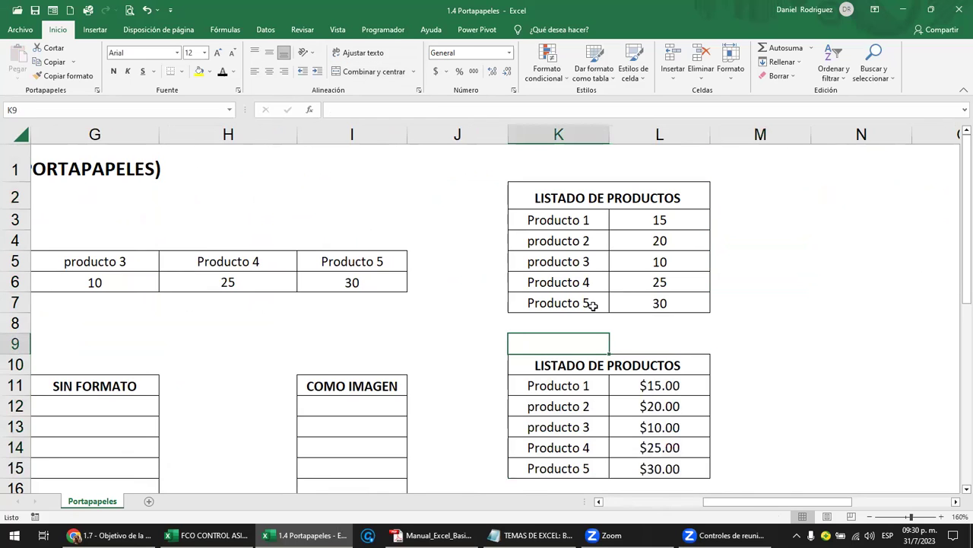
Return to column A and select the empty block B2:C7.
click(653, 382)
key(Left)
key(Left)
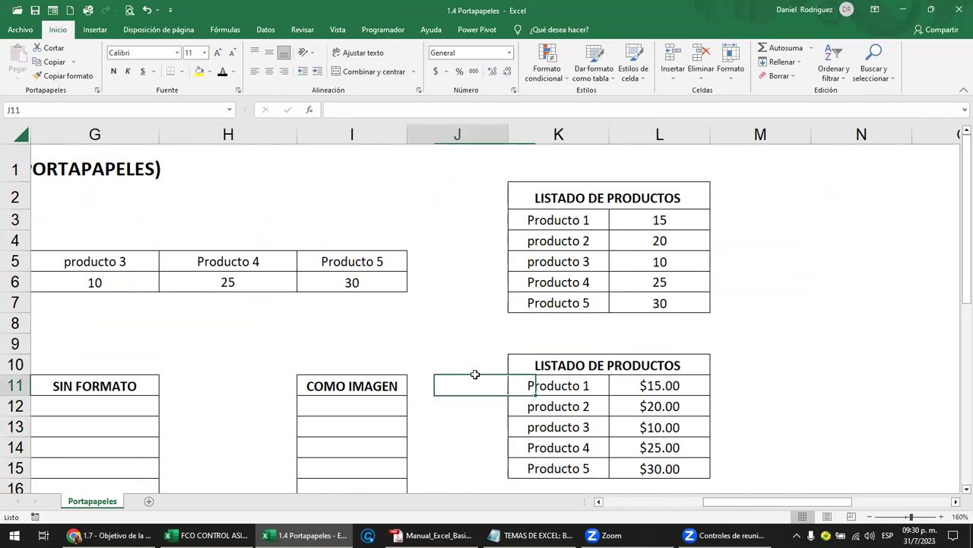
key(Home)
drag(85, 199, 224, 300)
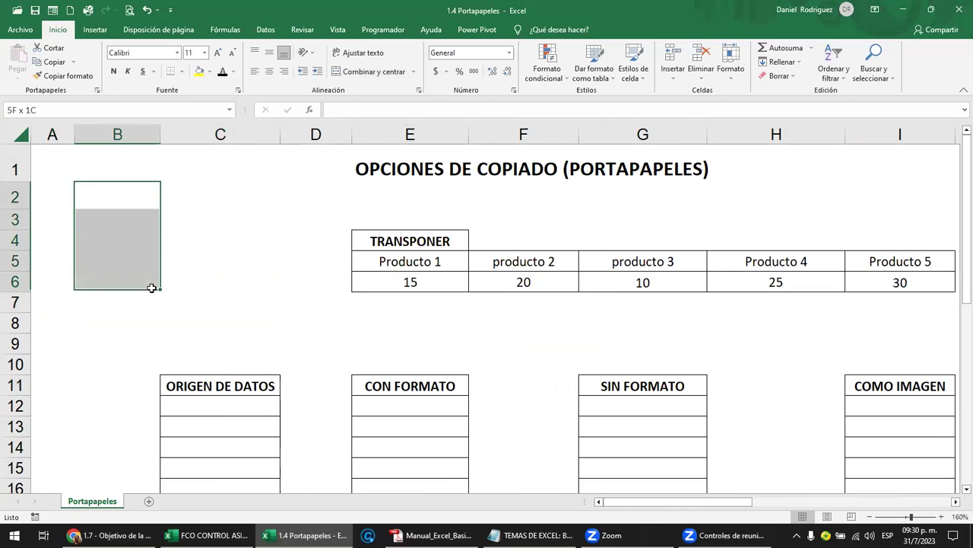
scroll(332, 332, down, 1)
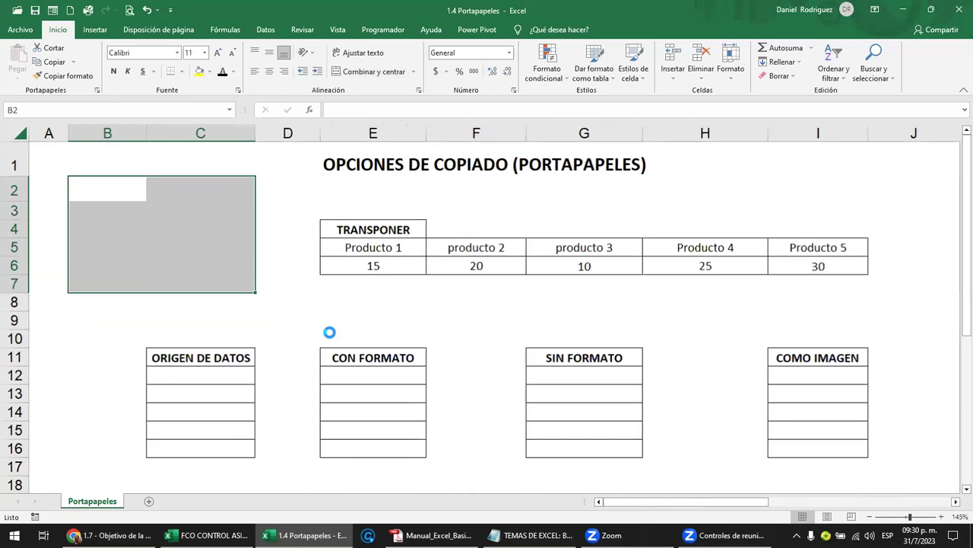
scroll(332, 333, down, 1)
scroll(333, 332, down, 1)
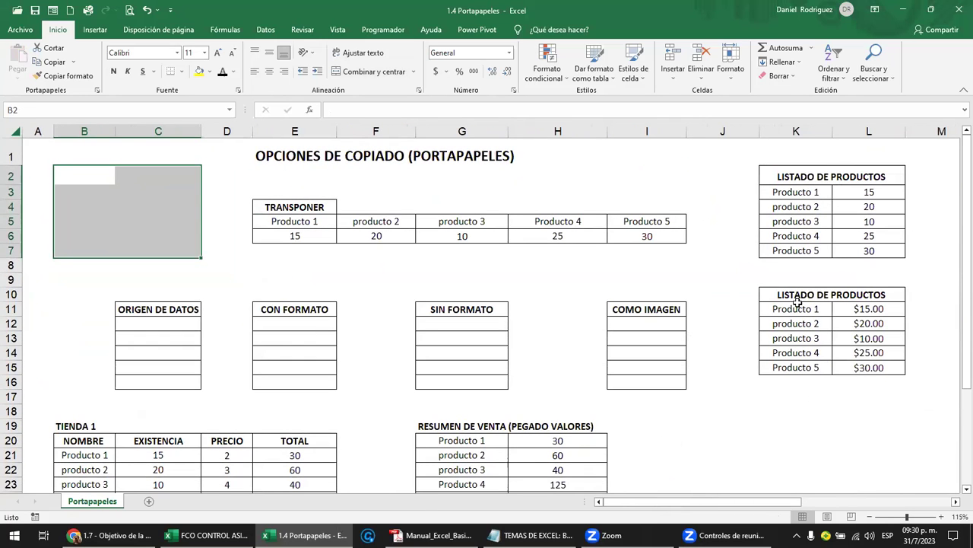
click(95, 29)
click(194, 47)
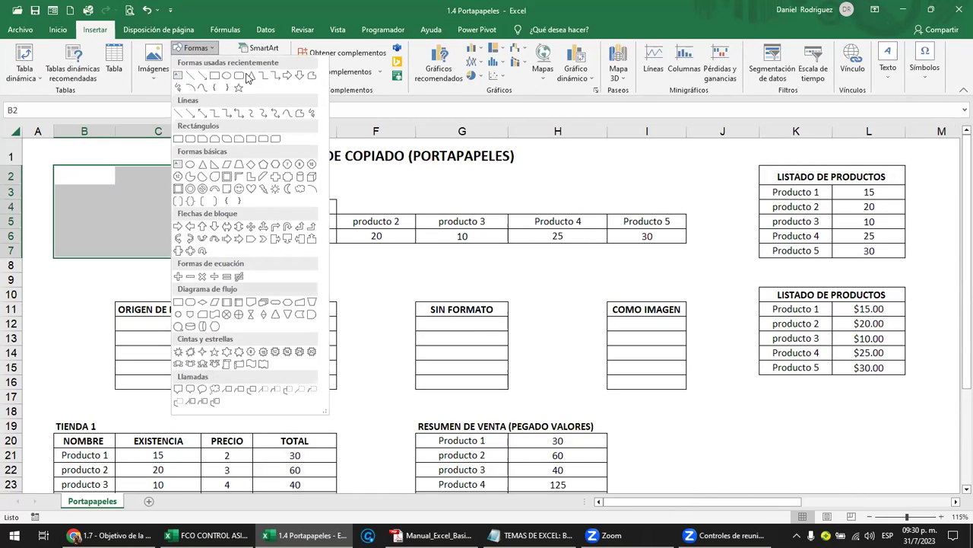
click(215, 76)
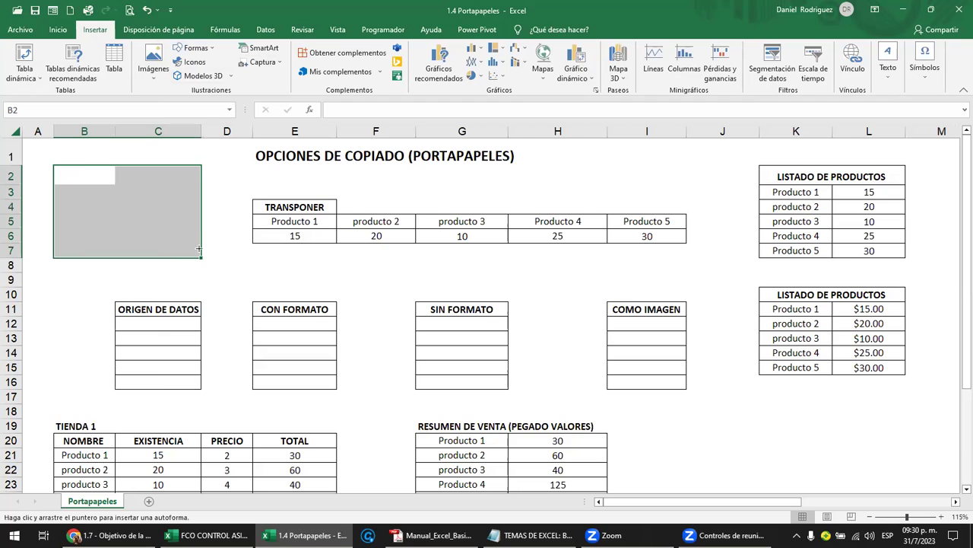
drag(199, 248, 708, 291)
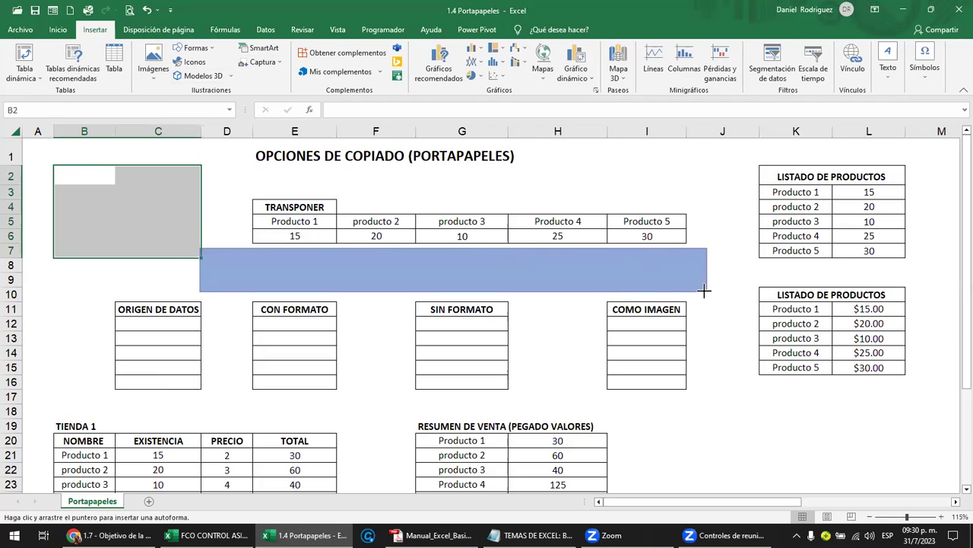
key(Escape)
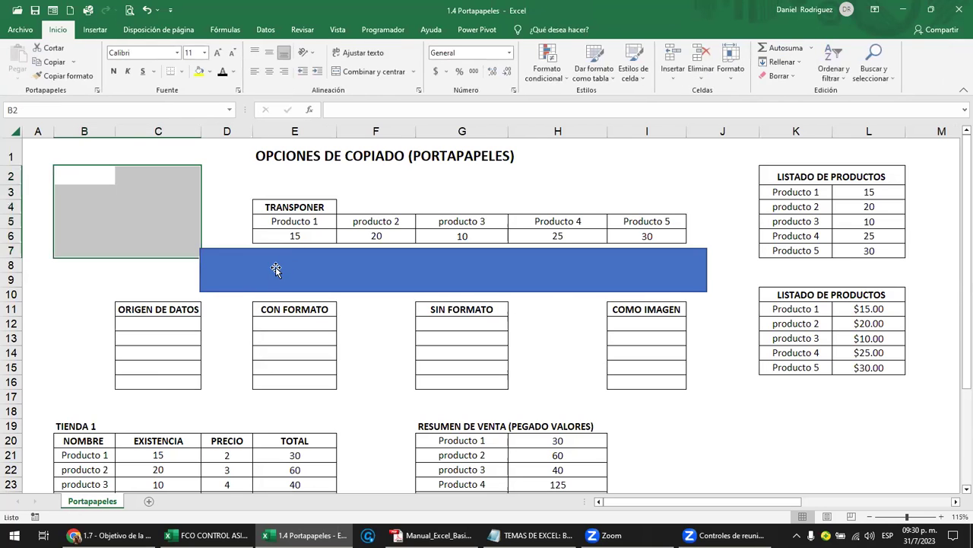
click(226, 272)
click(226, 272)
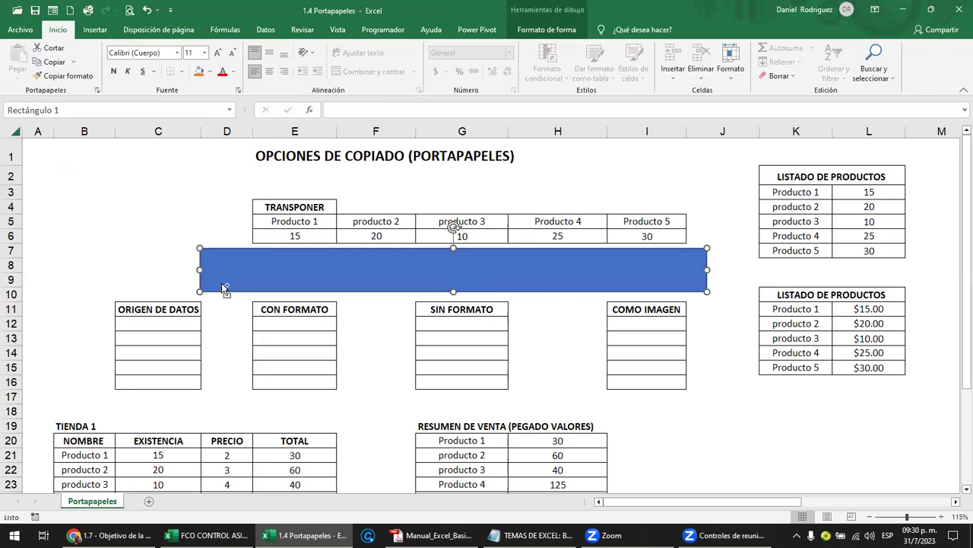
key(Delete)
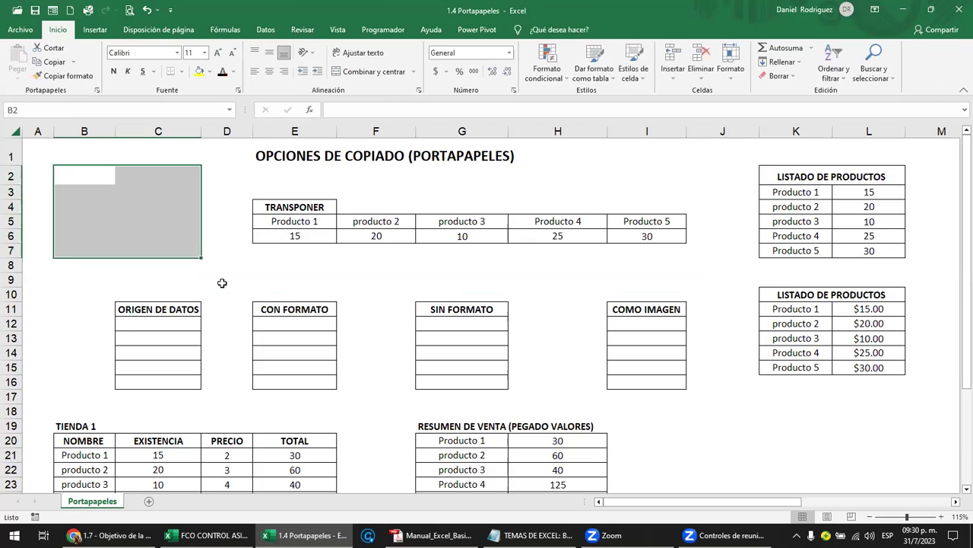
click(95, 29)
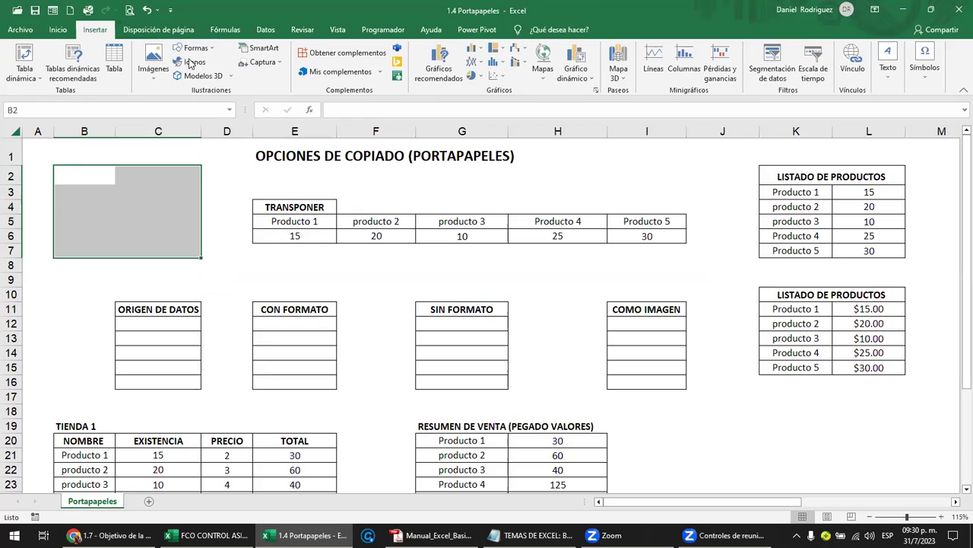
click(214, 50)
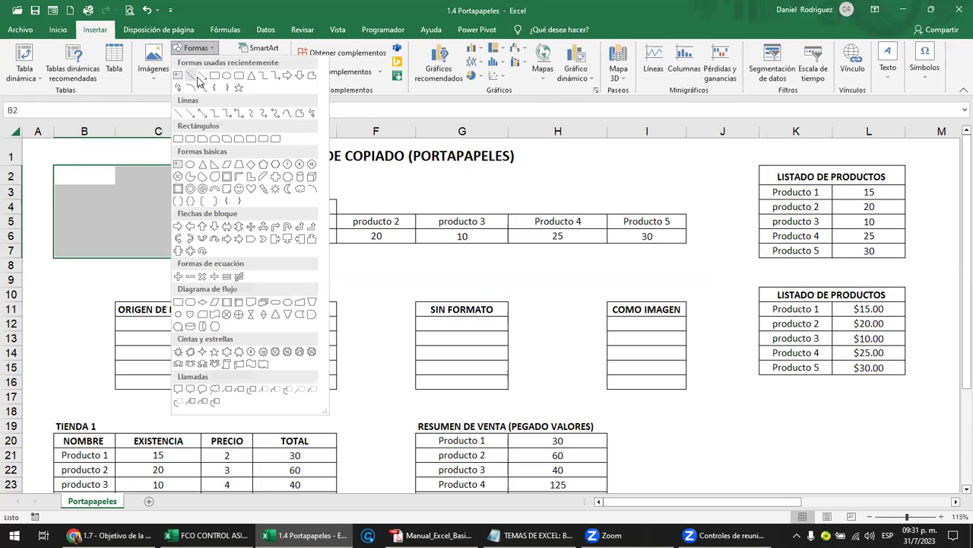
click(199, 75)
drag(214, 256, 746, 290)
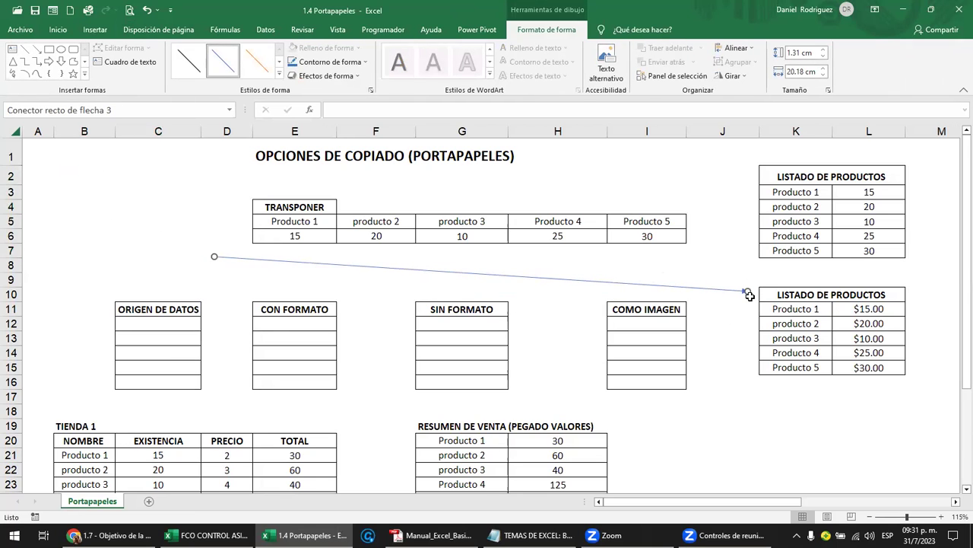
click(750, 327)
click(733, 290)
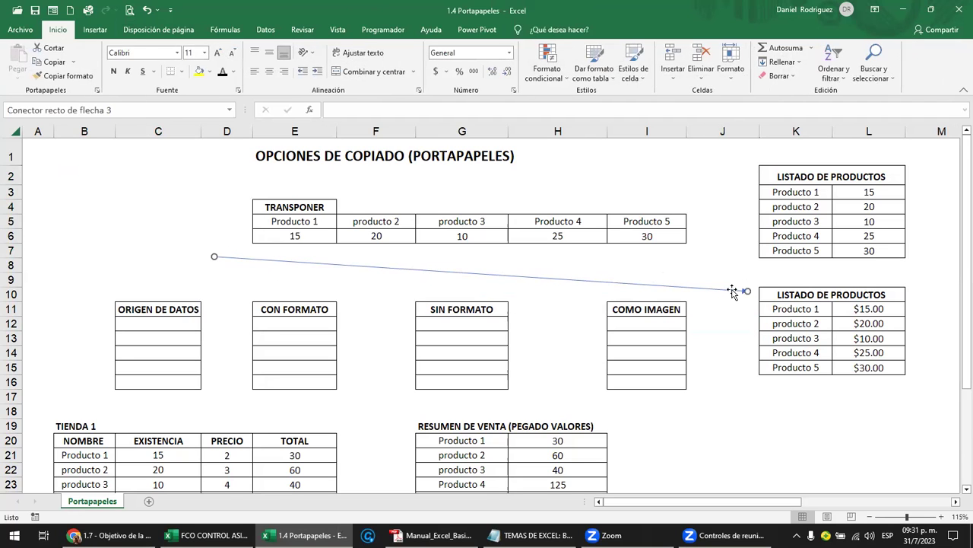
key(Delete)
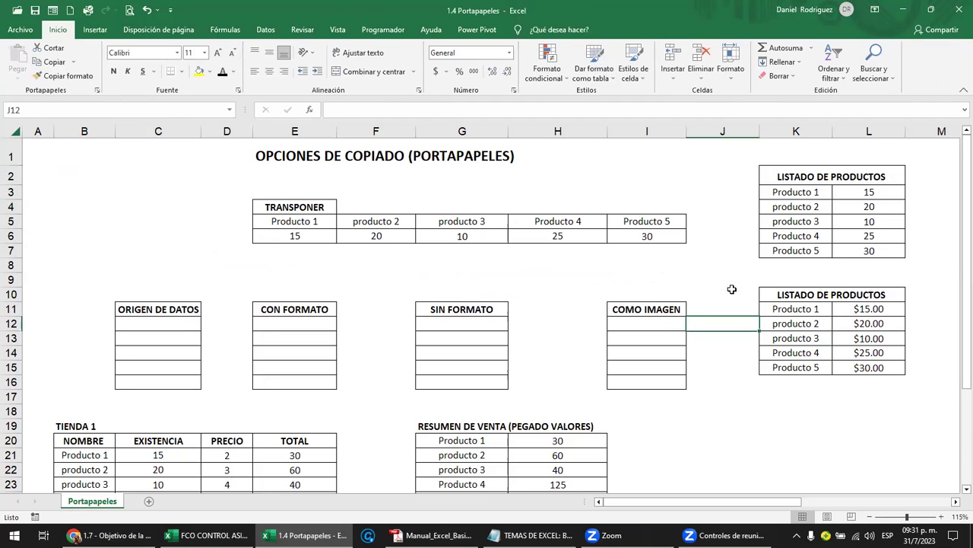
key(ctrl+z)
key(ctrl+z)
key(ctrl+z)
Undo moving the price list, paste it at K10 once more, then undo to restore B2:C7.
ctrl+scroll(731, 289, up, 1)
ctrl+scroll(732, 289, up, 1)
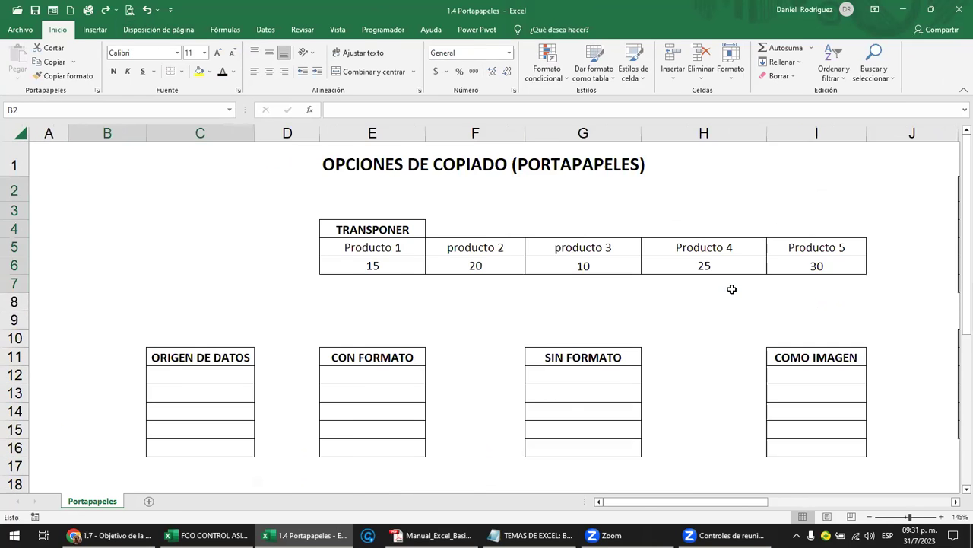
key(ctrl+z)
ctrl+scroll(731, 289, up, 1)
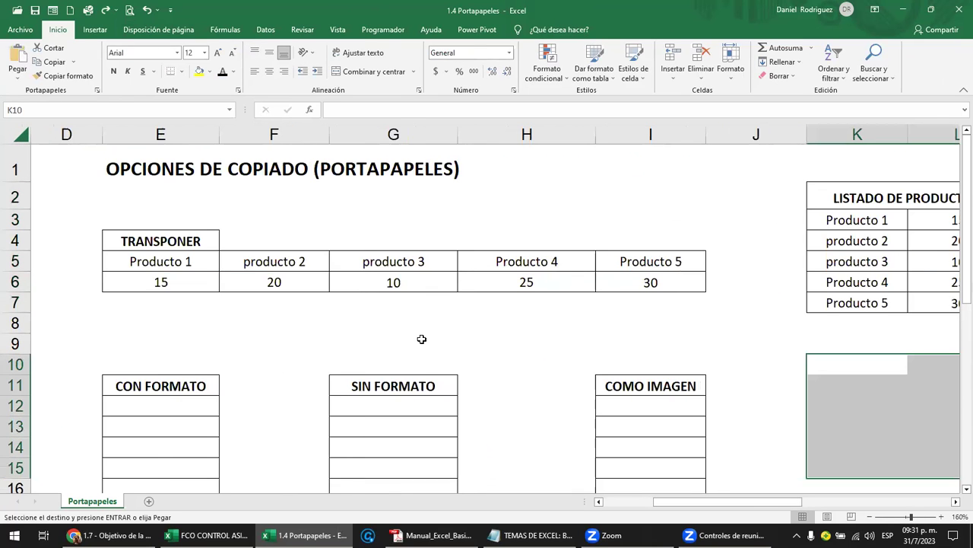
click(421, 338)
ctrl+scroll(426, 334, down, 3)
ctrl+scroll(426, 334, down, 1)
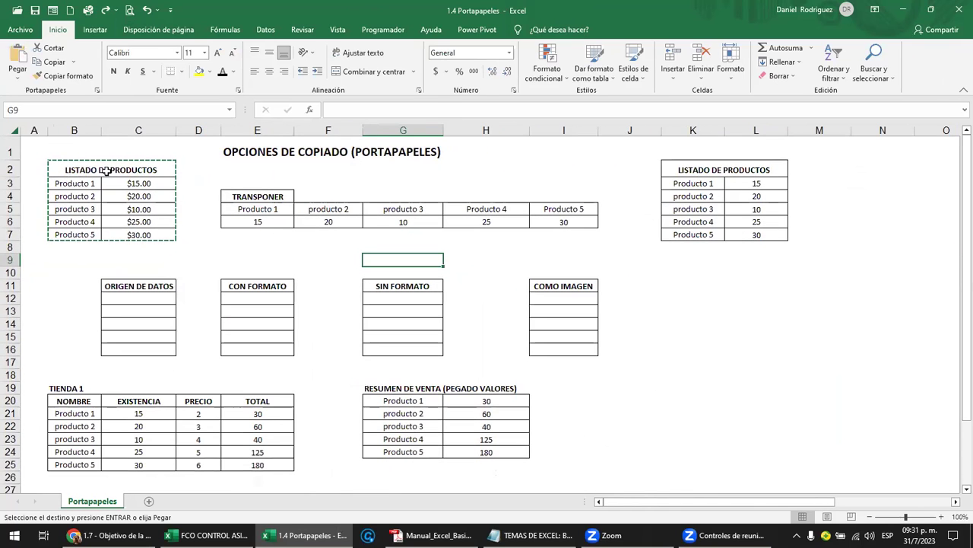
drag(107, 170, 139, 234)
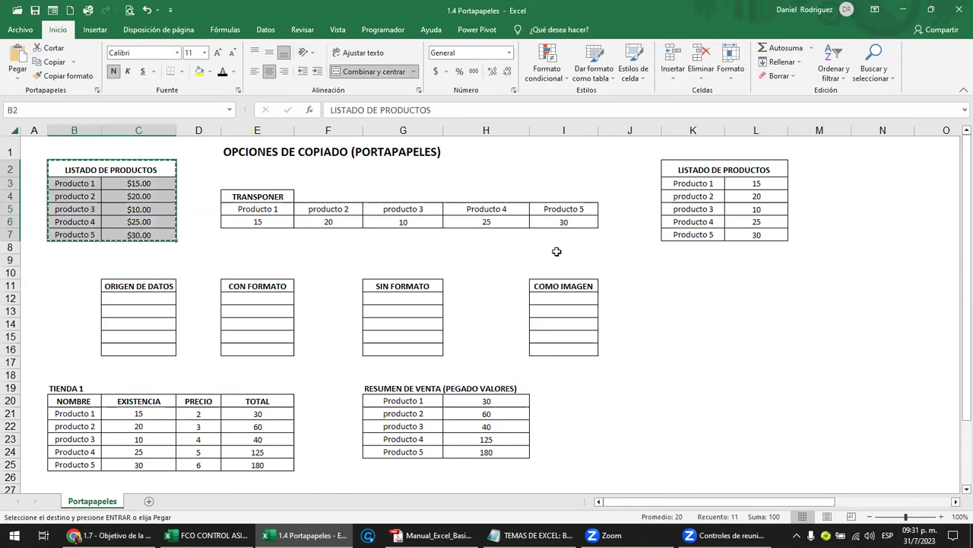
click(682, 273)
text(LISTADO DE PRODUCTOS Producto 1	$15.00 Producto 2	$20.00 Producto 3	$10.00 Producto 4	$25.00 Producto 5	$30.00)
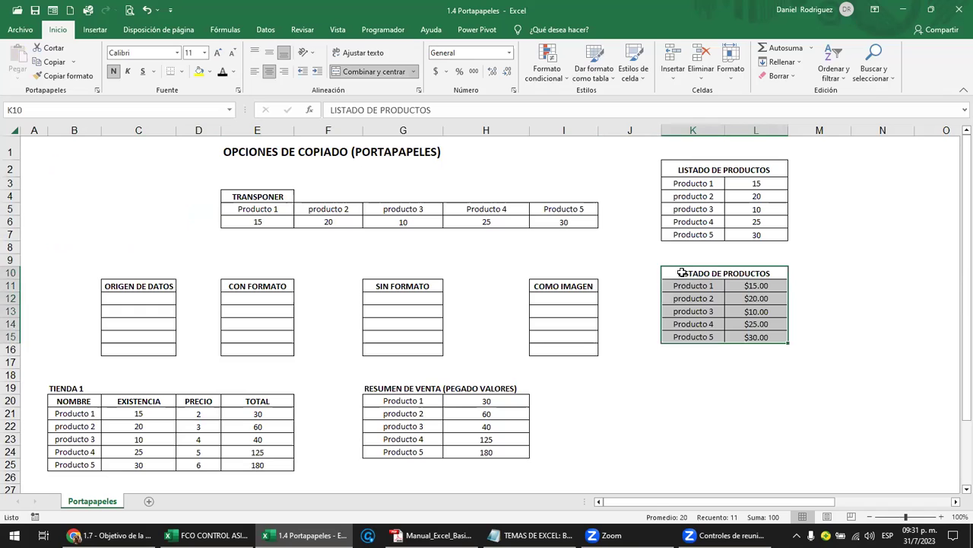
key(ctrl+z)
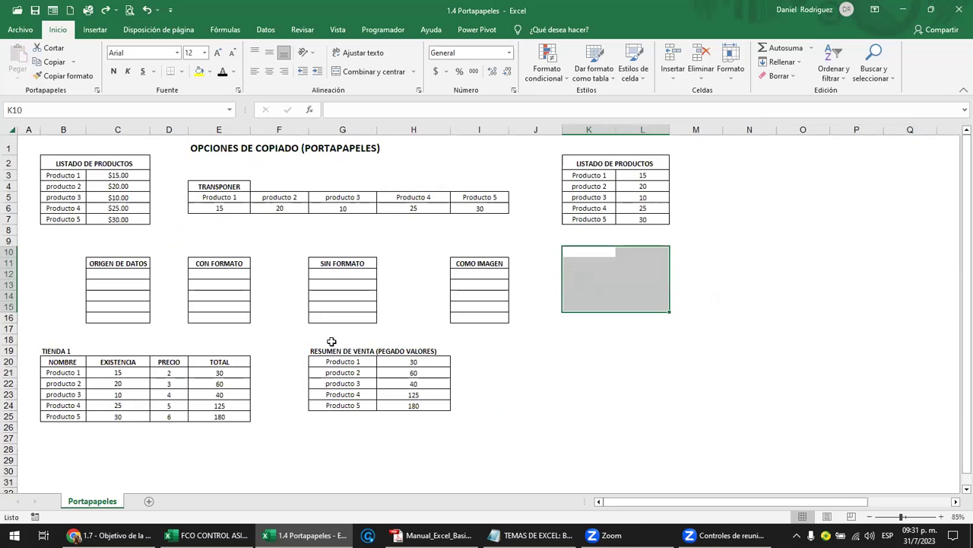
Return the active cell to the top-left corner of the sheet.
ctrl+scroll(324, 338, up, 2)
ctrl+scroll(330, 341, up, 1)
click(200, 189)
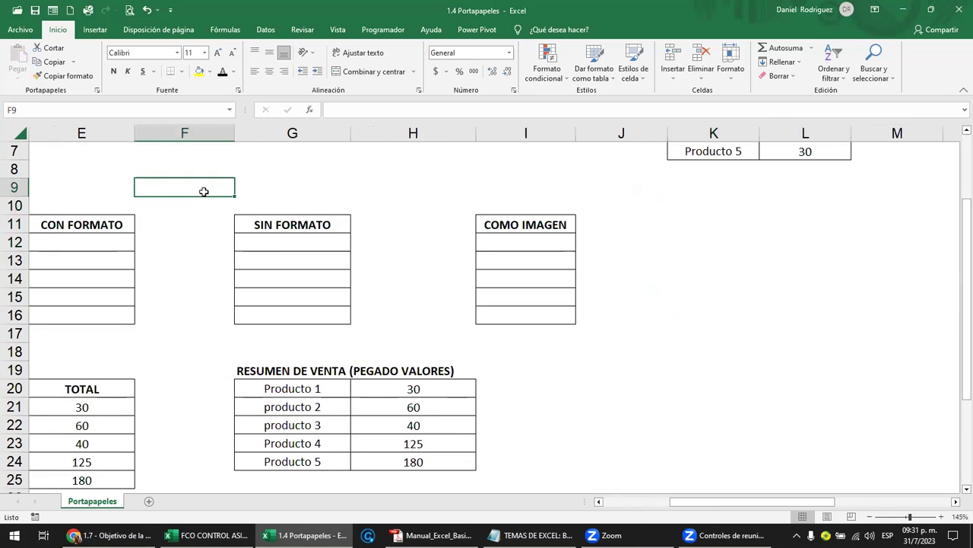
key(Left)
key(Left)
key(Left)
key(Left)
key(Left)
key(Up)
key(Up)
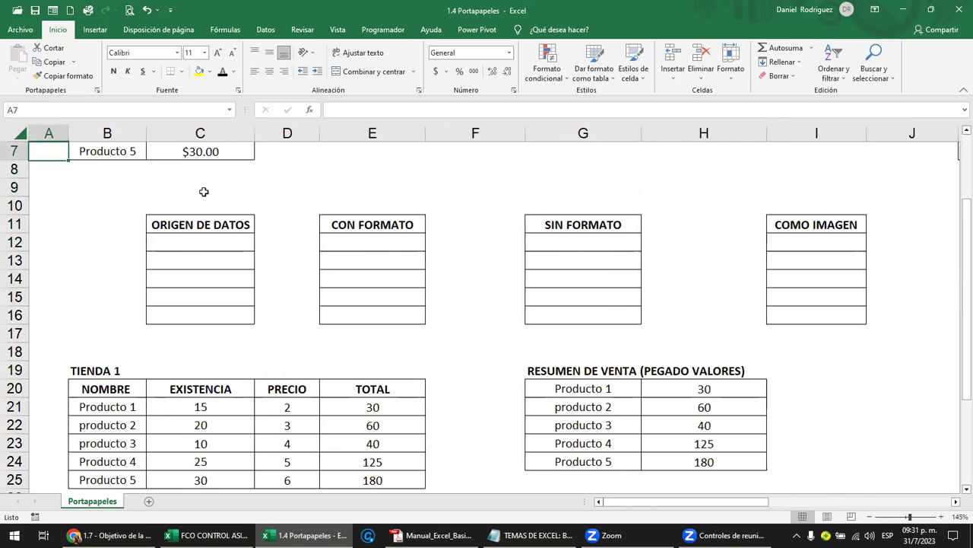
key(Up)
key(Up)
key(Up)
key(Up)
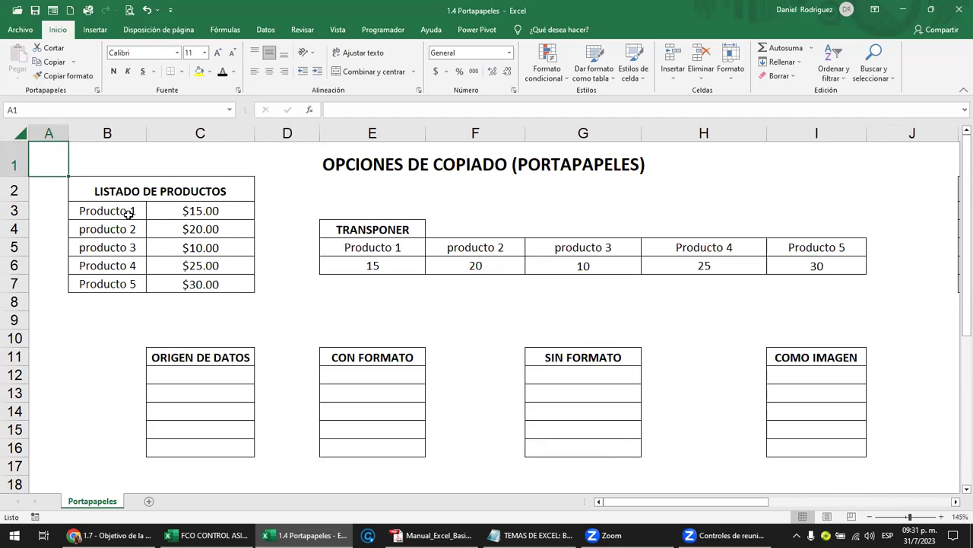
Copy the prices C3:C7 into C12 under ORIGEN DE DATOS, then cancel the pending copy.
drag(191, 211, 209, 281)
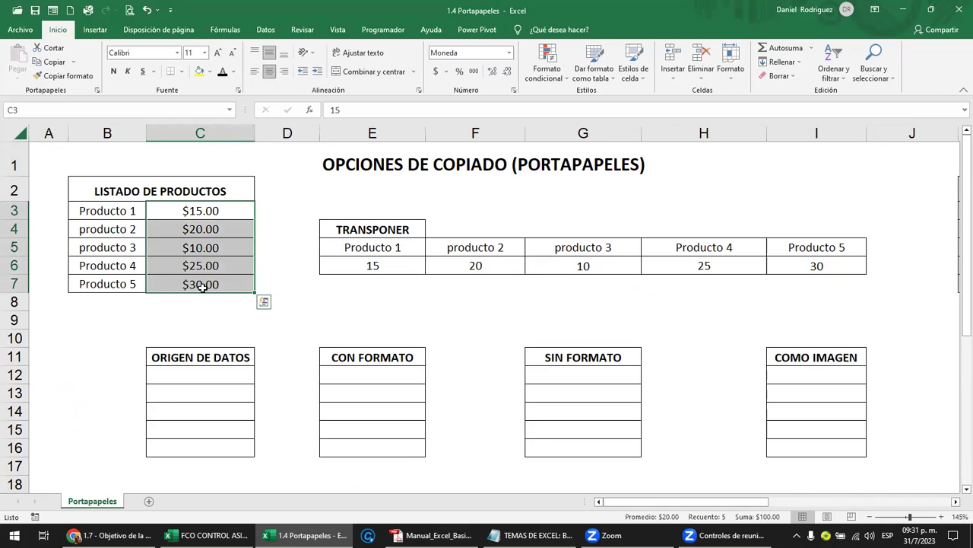
click(190, 372)
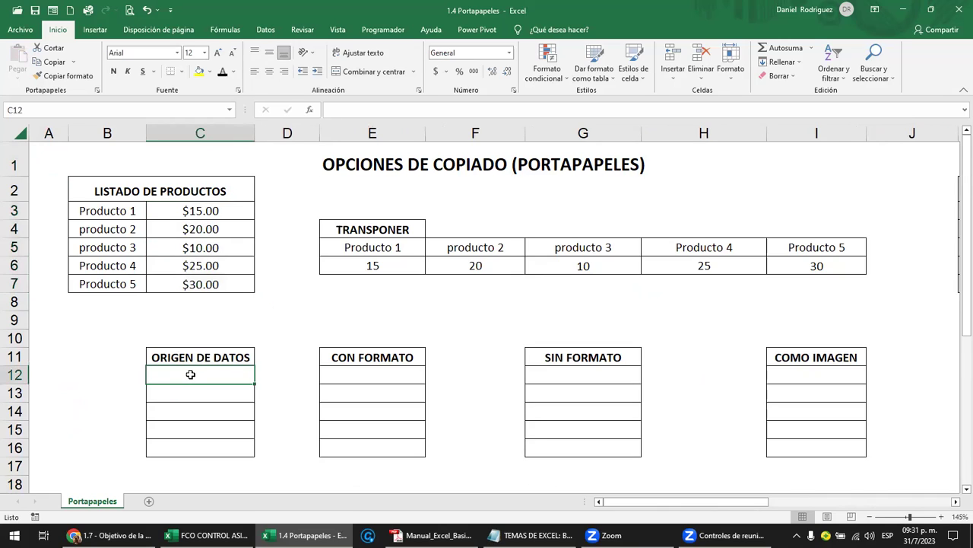
click(217, 211)
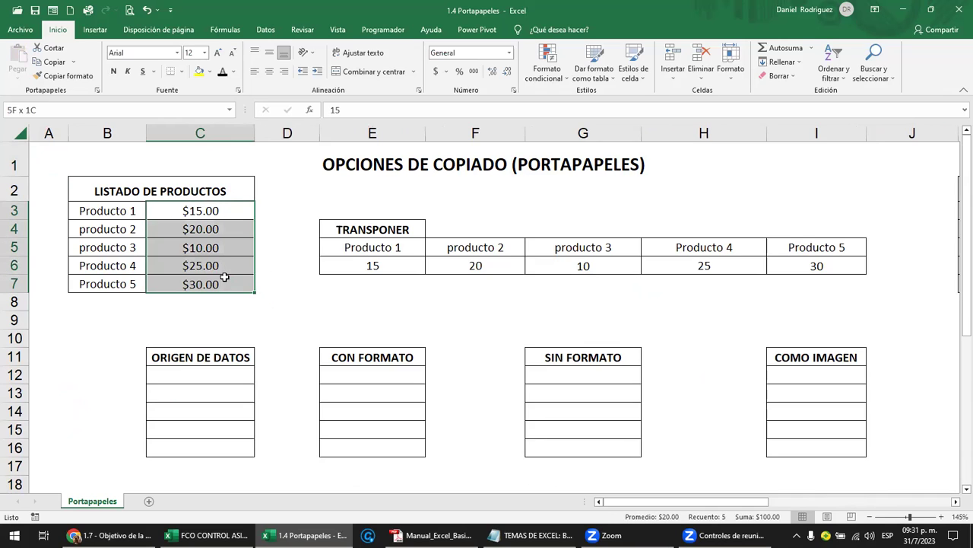
drag(217, 210, 226, 280)
key(ctrl+c)
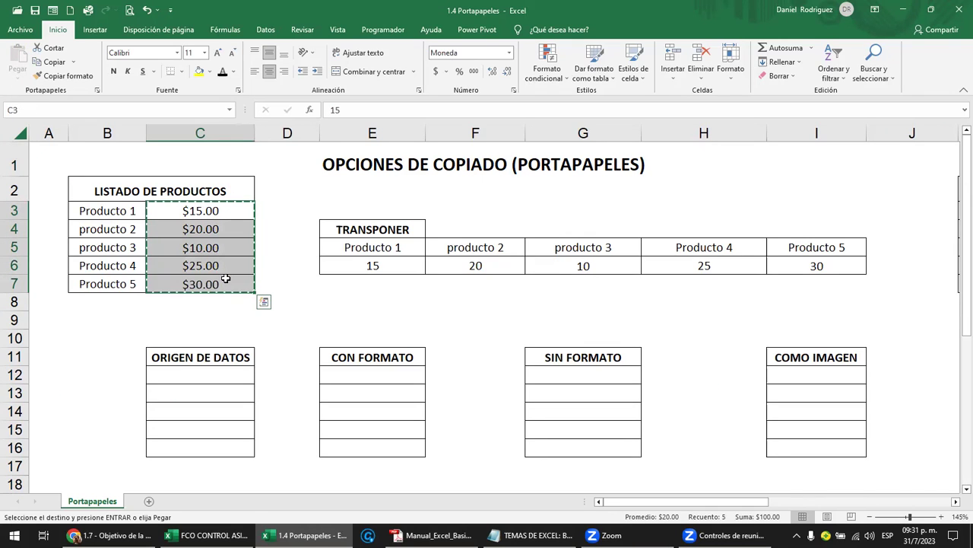
click(208, 375)
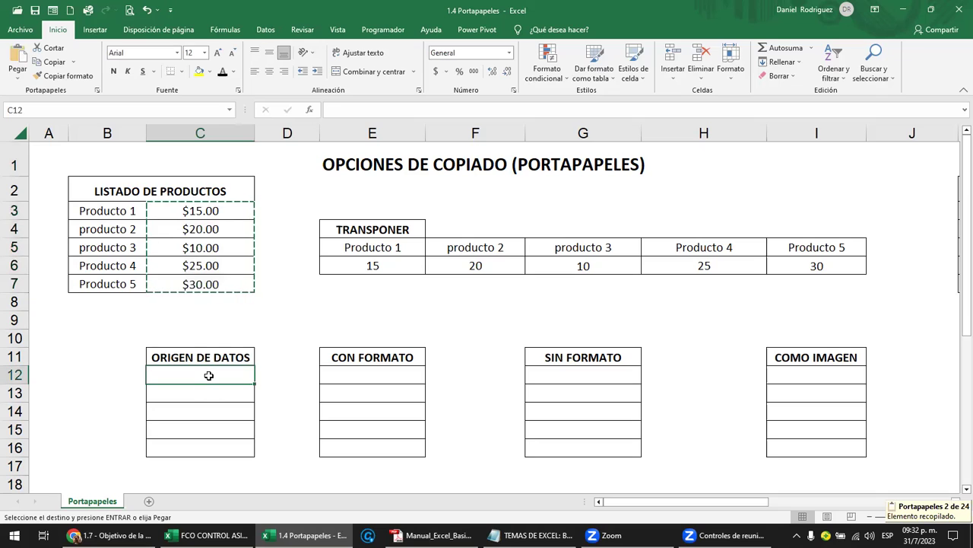
key(ctrl+v)
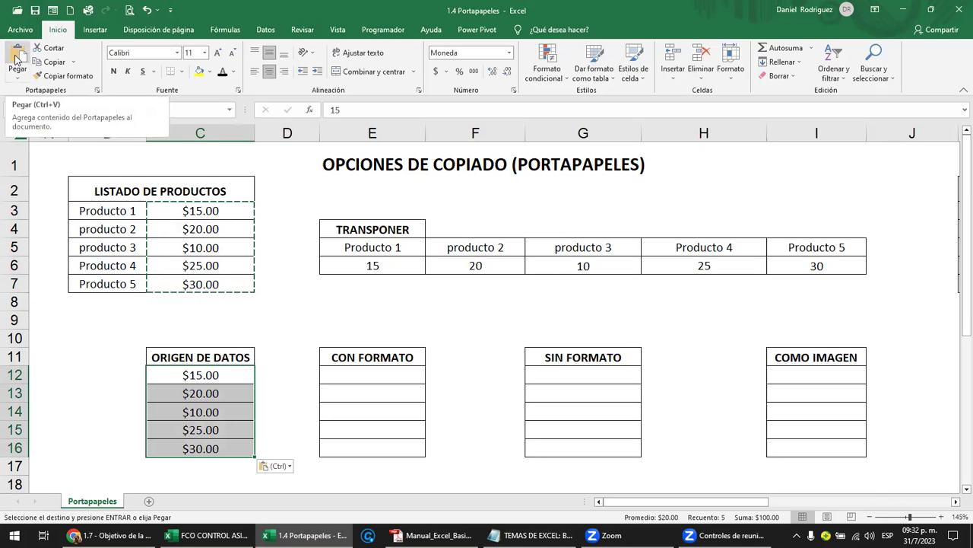
key(Escape)
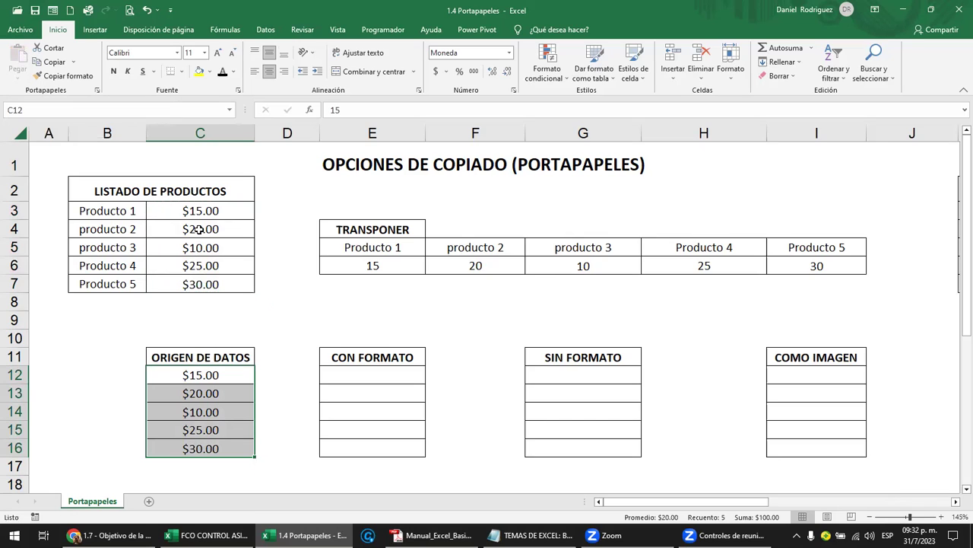
Paste the product names from B3:B7 over C12:C16.
click(192, 213)
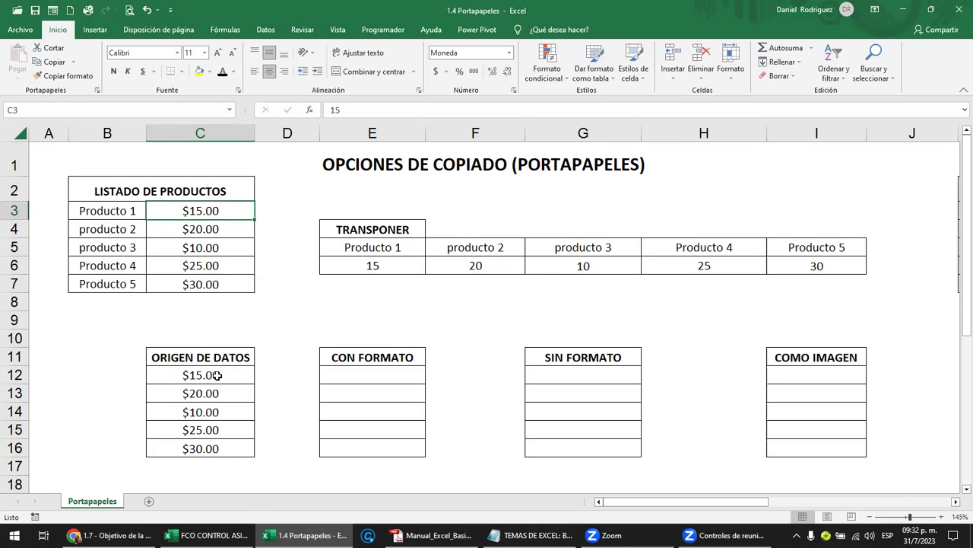
drag(115, 212, 122, 277)
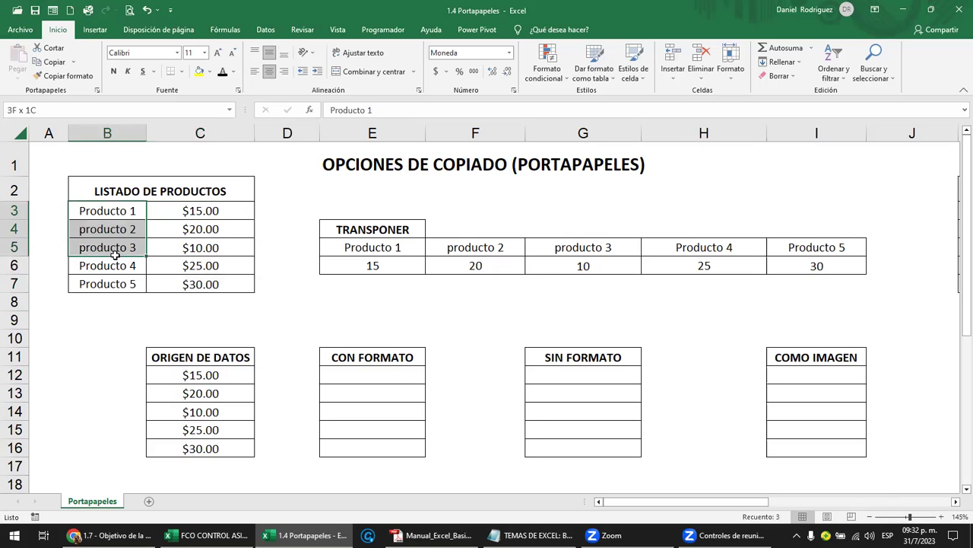
key(ctrl+c)
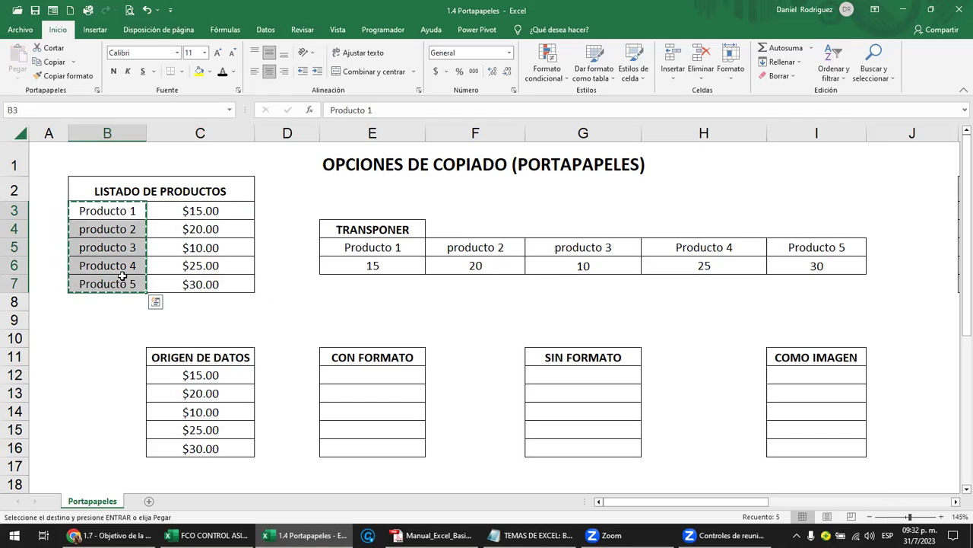
click(213, 375)
key(ctrl+v)
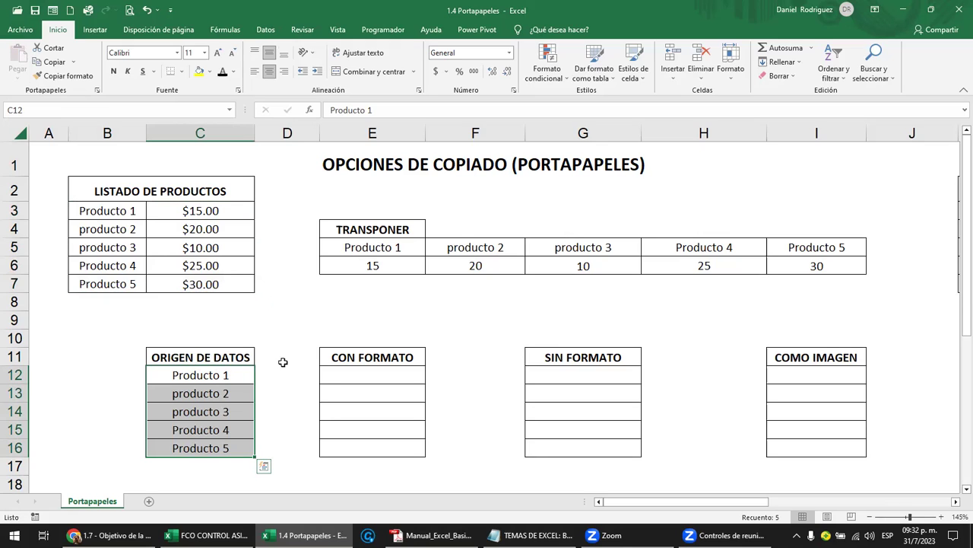
Enter test numbers 1, 2 and 3 into the CON FORMATO cells starting at E12.
click(313, 333)
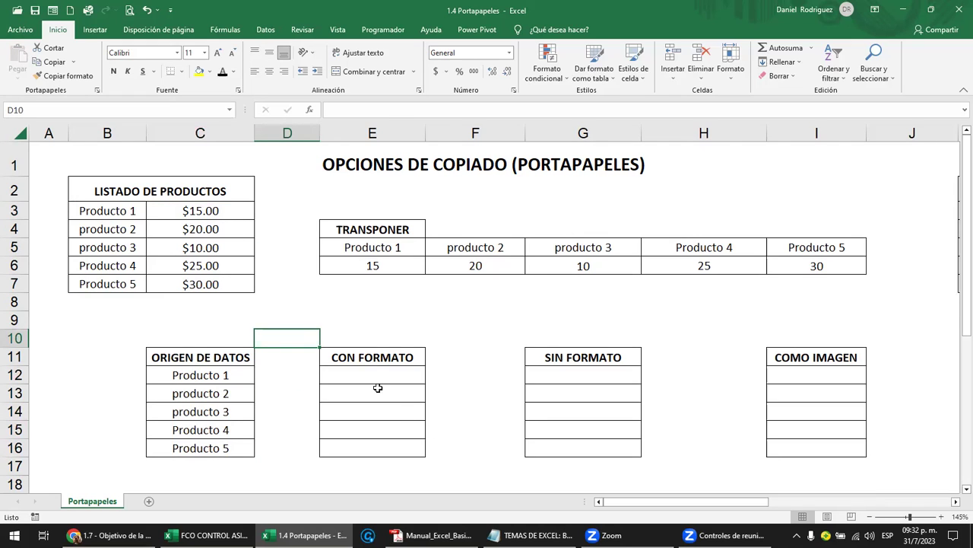
drag(372, 374, 374, 444)
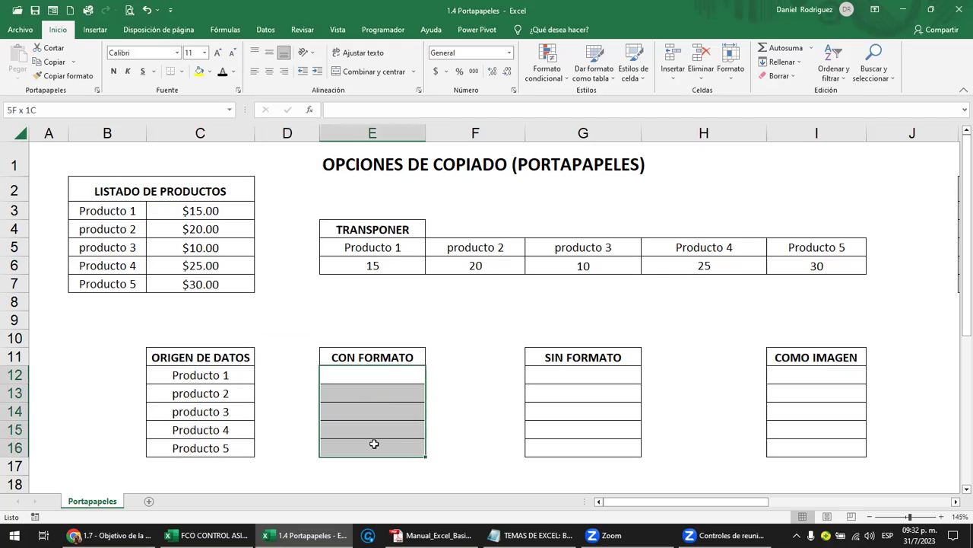
click(383, 374)
text(1)
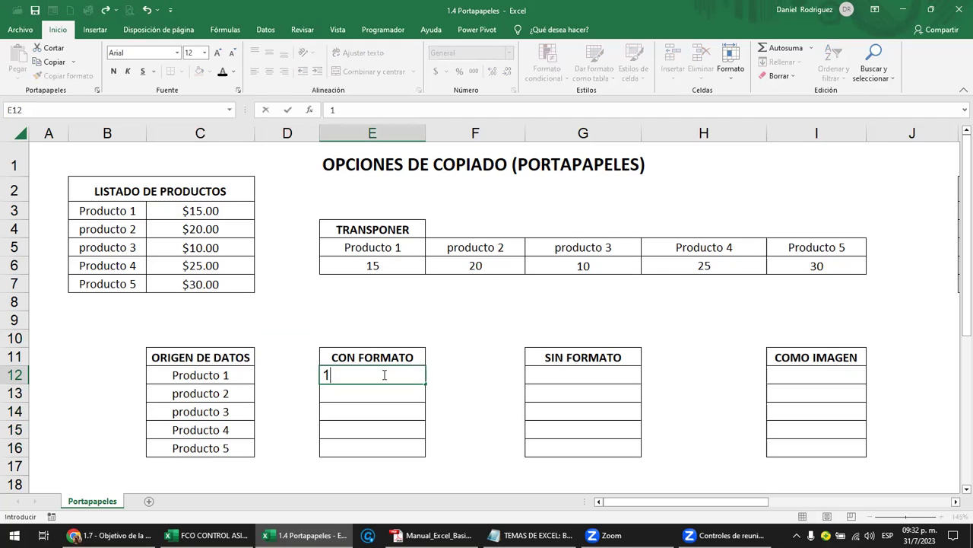
key(Return)
text(2)
key(Return)
text(3)
key(Return)
Erase the test numbers from column E and reselect E12:E16.
key(Up)
key(Delete)
key(Up)
key(Delete)
key(Up)
key(Delete)
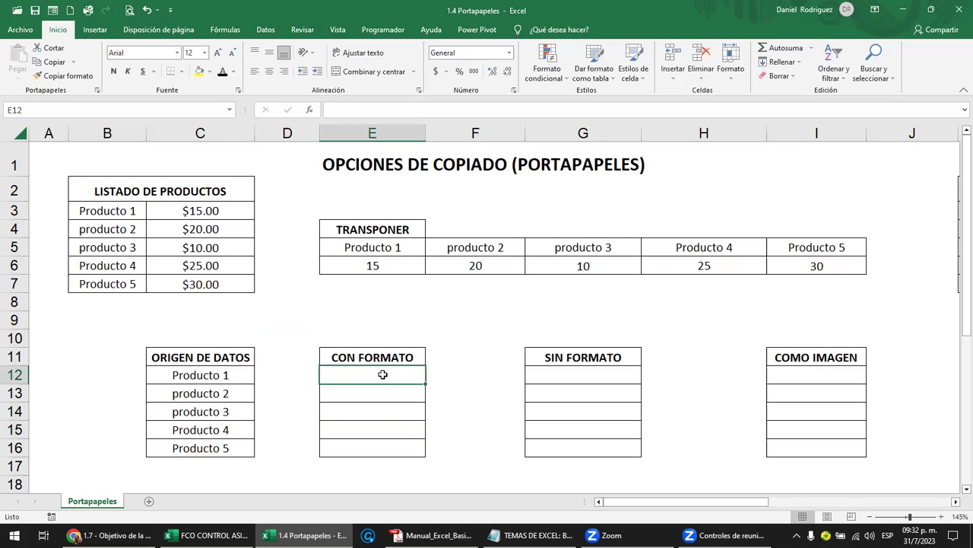
drag(401, 373, 403, 443)
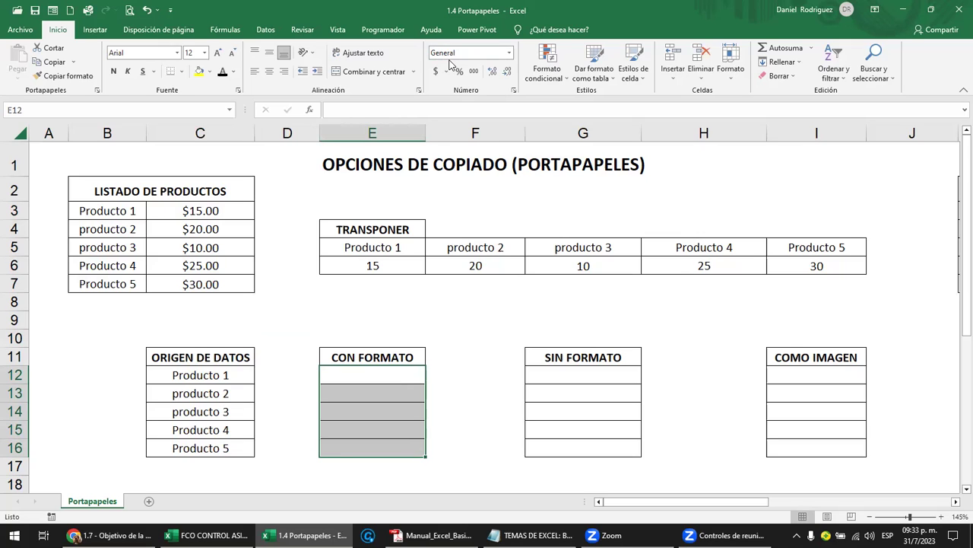
Paste the prices from C3:C7 with their currency formatting into E12.
click(216, 216)
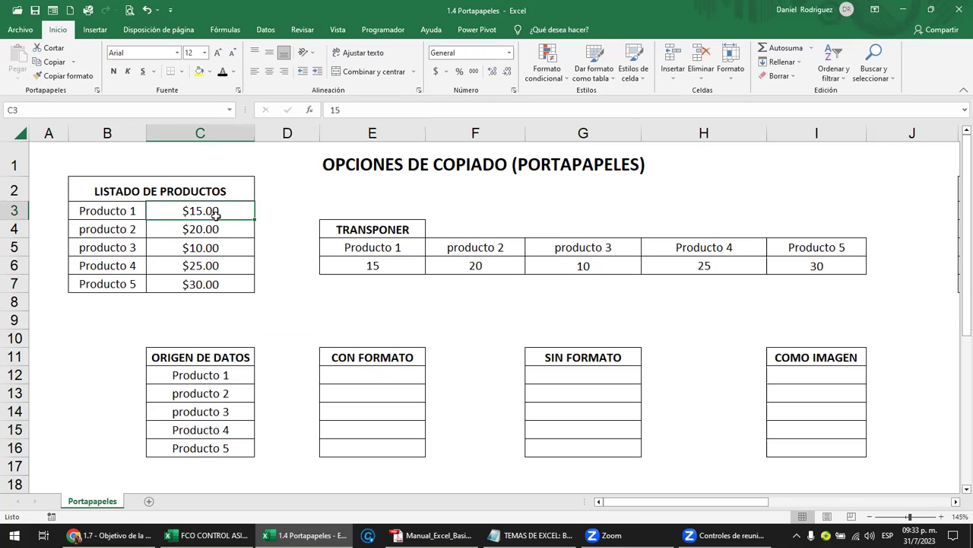
drag(216, 215, 230, 282)
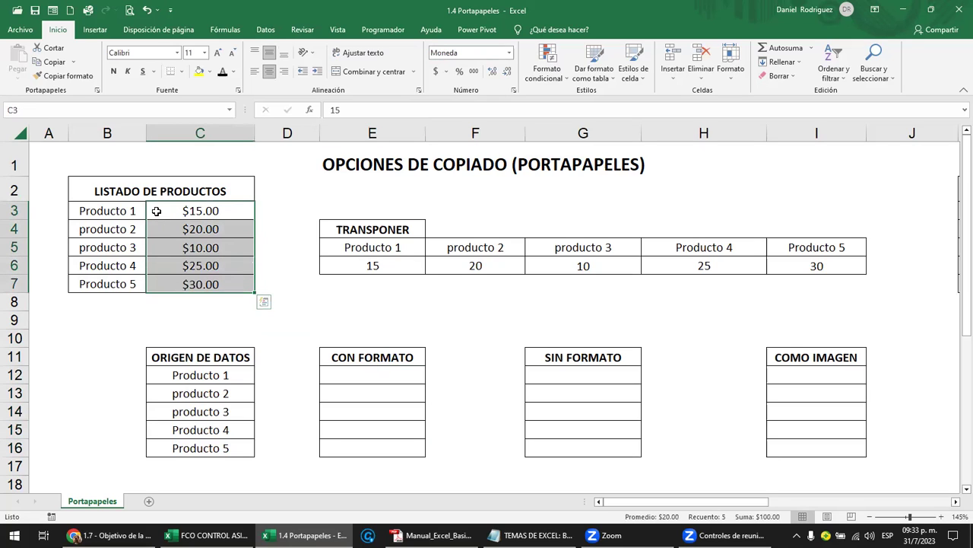
key(ctrl+c)
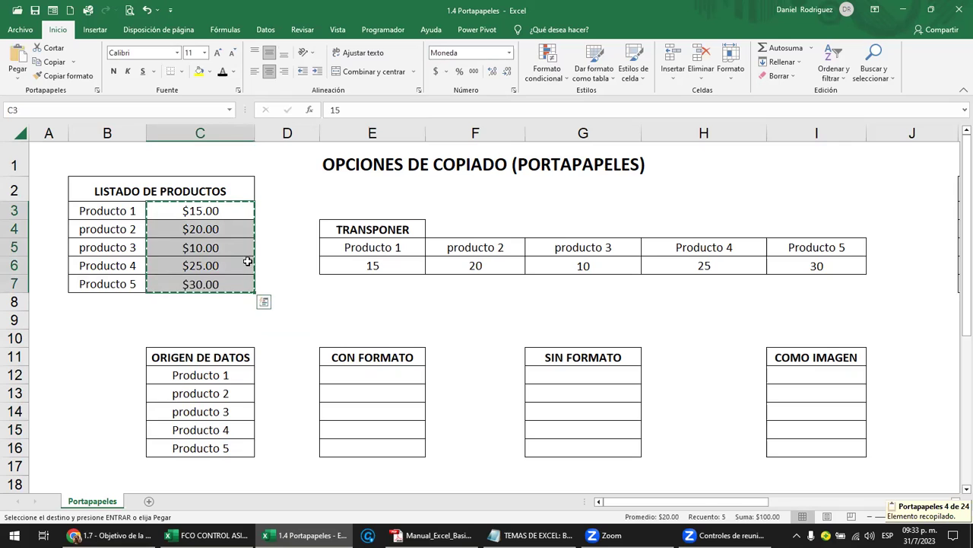
click(368, 375)
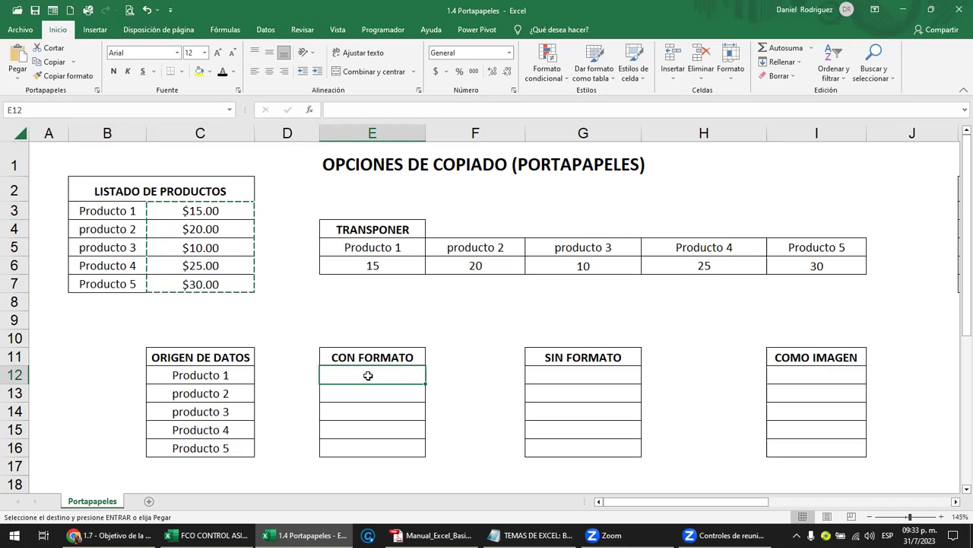
key(Return)
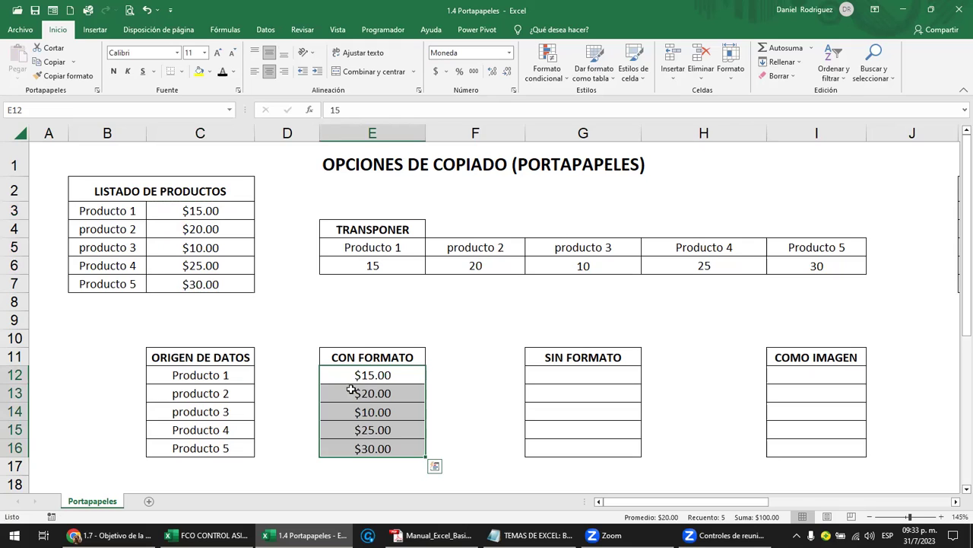
Check the header cells, then undo and redo the formatted price paste.
click(177, 359)
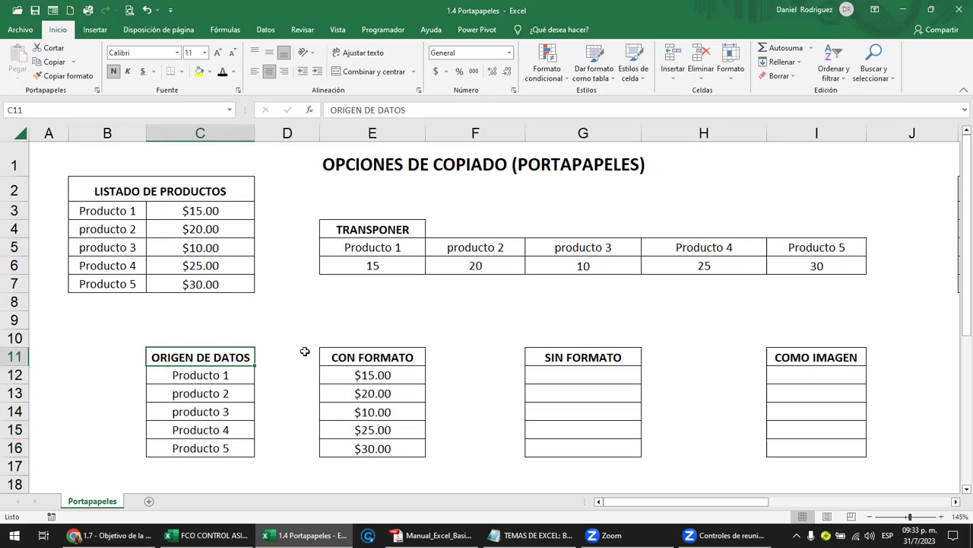
click(341, 355)
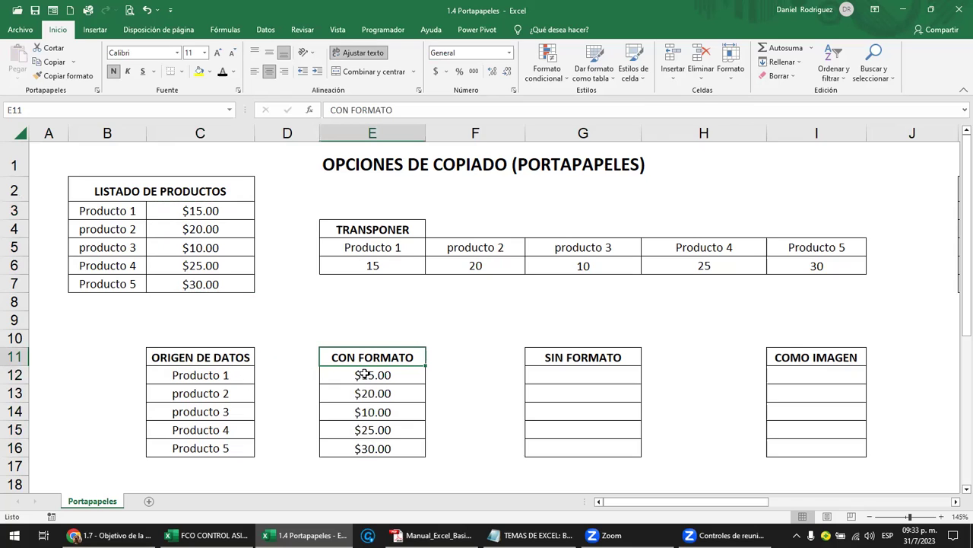
key(ctrl+z)
key(Escape)
key(ctrl+y)
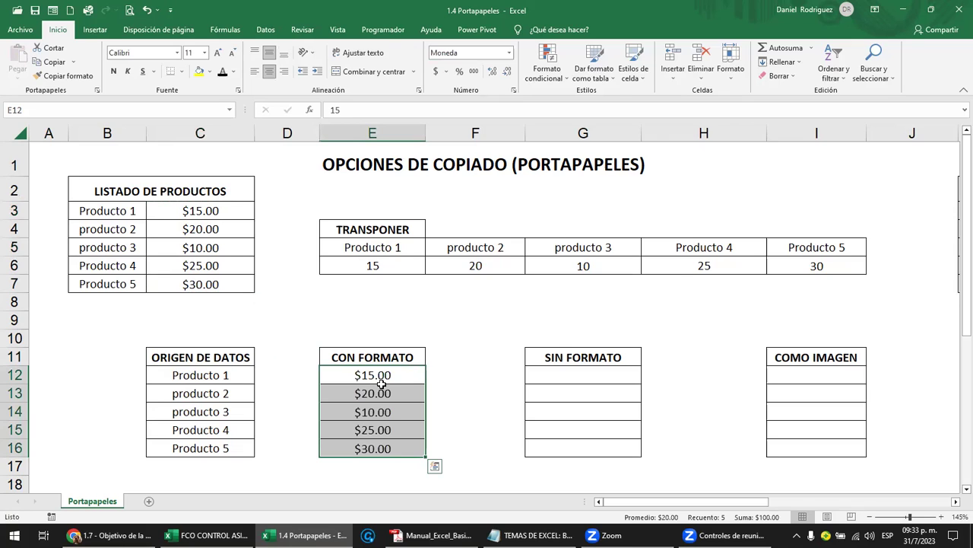
key(Escape)
Paste the prices C3:C7 with formatting into G12, then undo that paste.
drag(380, 374, 373, 443)
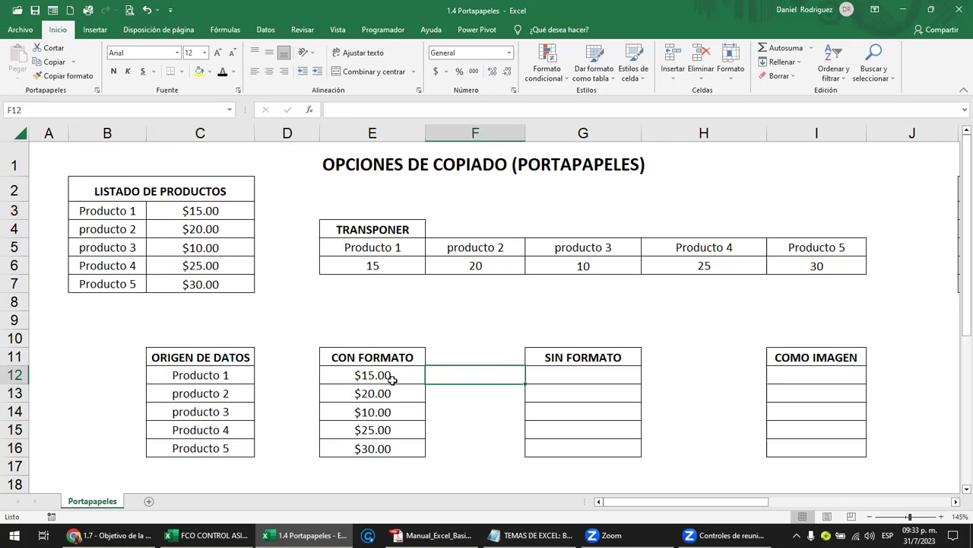
key(ctrl+v)
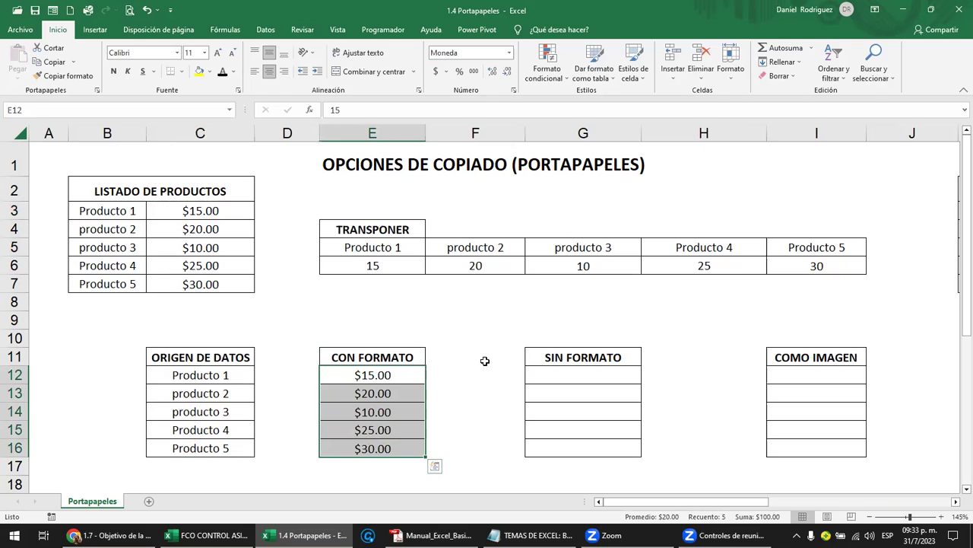
click(571, 374)
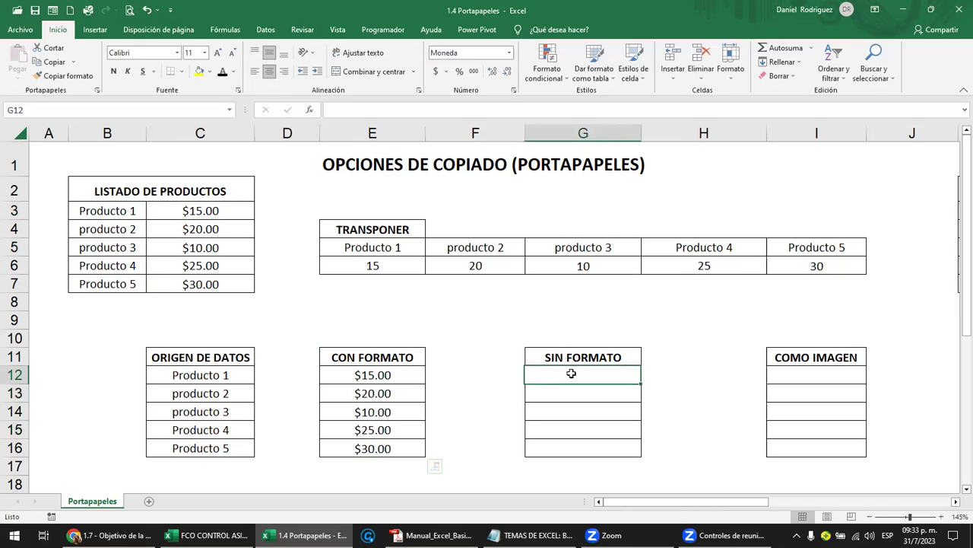
click(195, 211)
drag(194, 210, 207, 278)
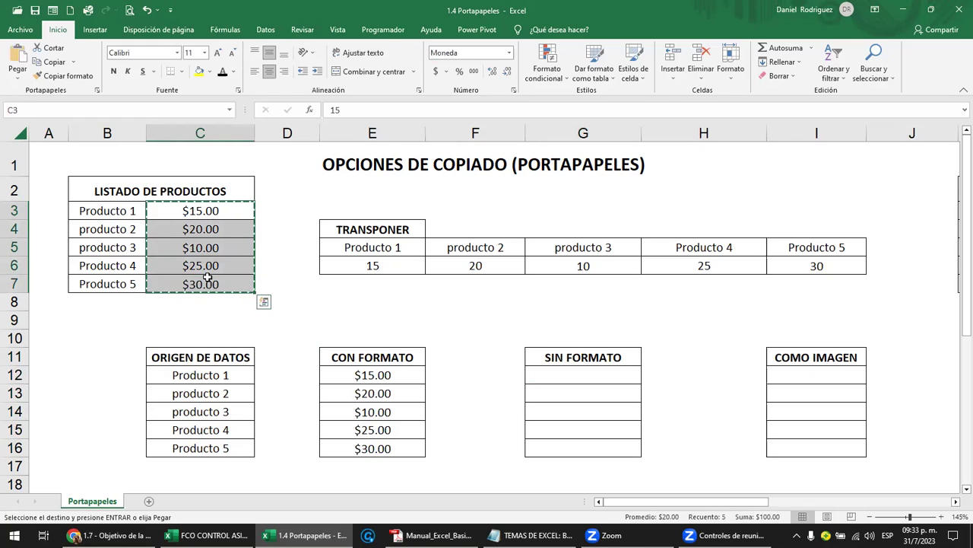
click(570, 374)
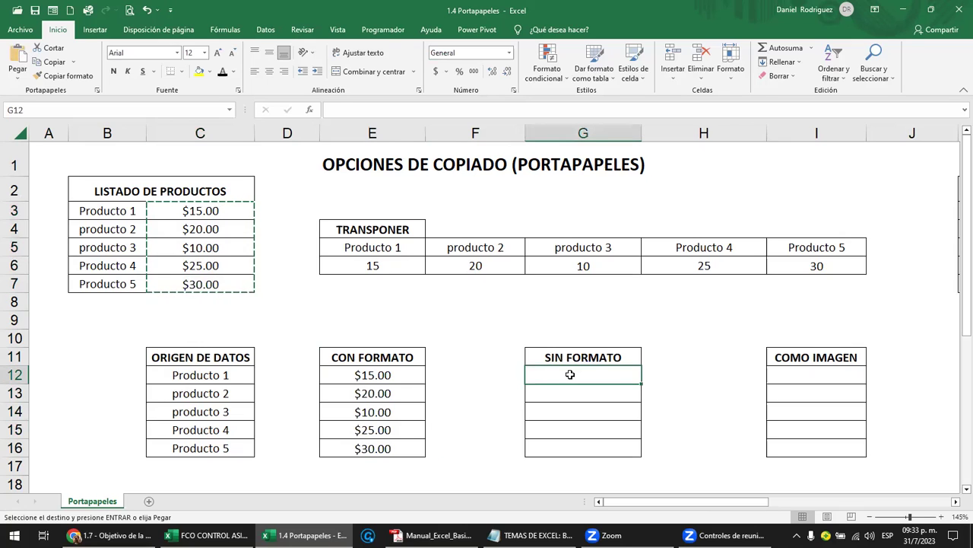
key(Return)
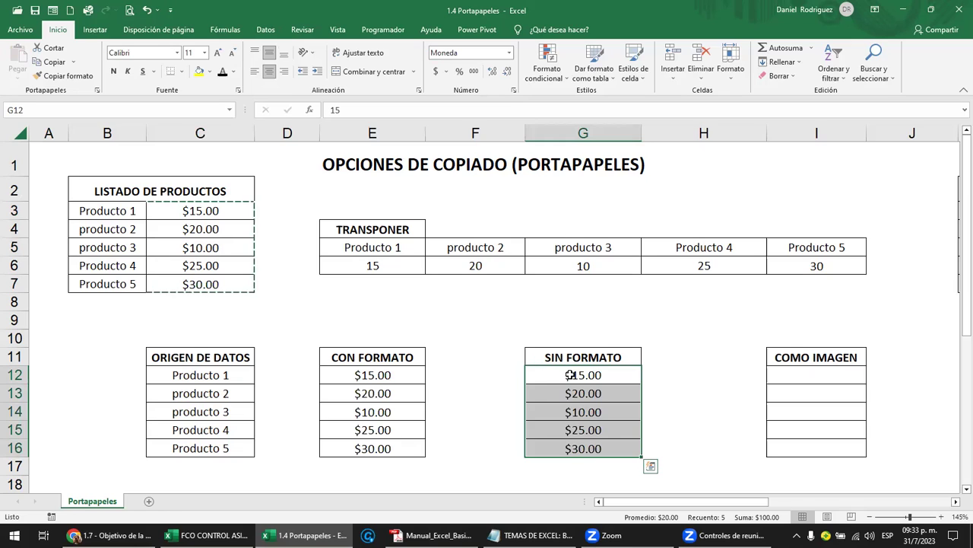
key(ctrl+z)
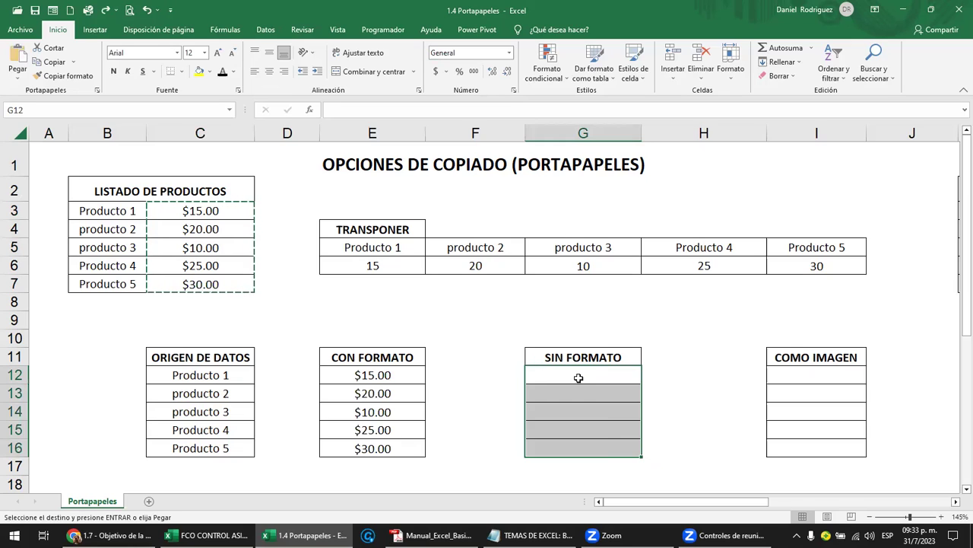
Paste the prices into G12 as values only, giving plain 15, 20, 10, 25, 30.
click(594, 376)
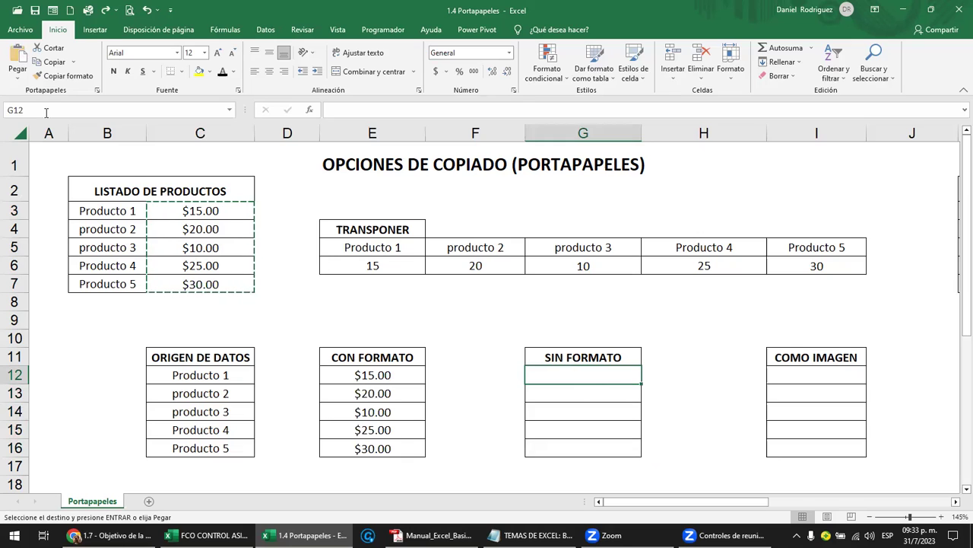
click(18, 83)
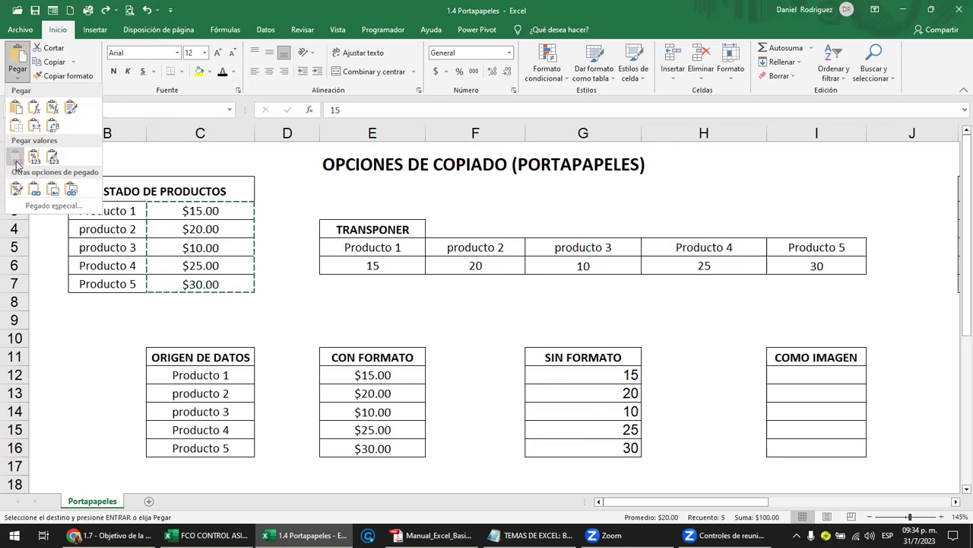
click(17, 158)
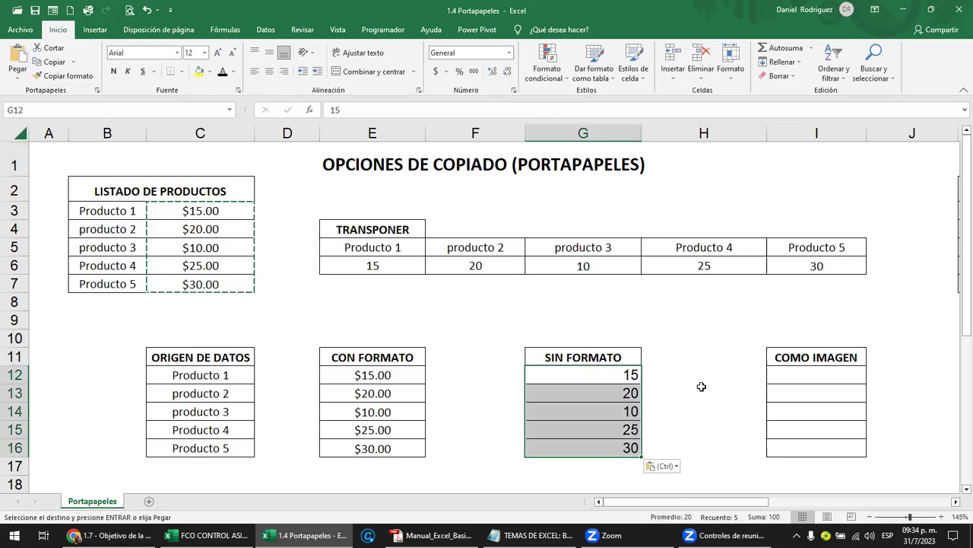
click(699, 385)
click(619, 376)
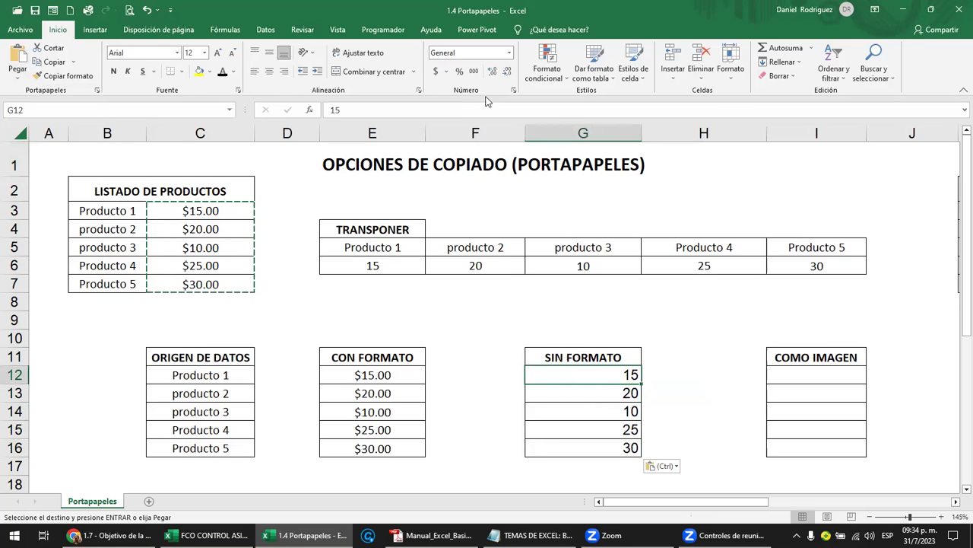
click(509, 52)
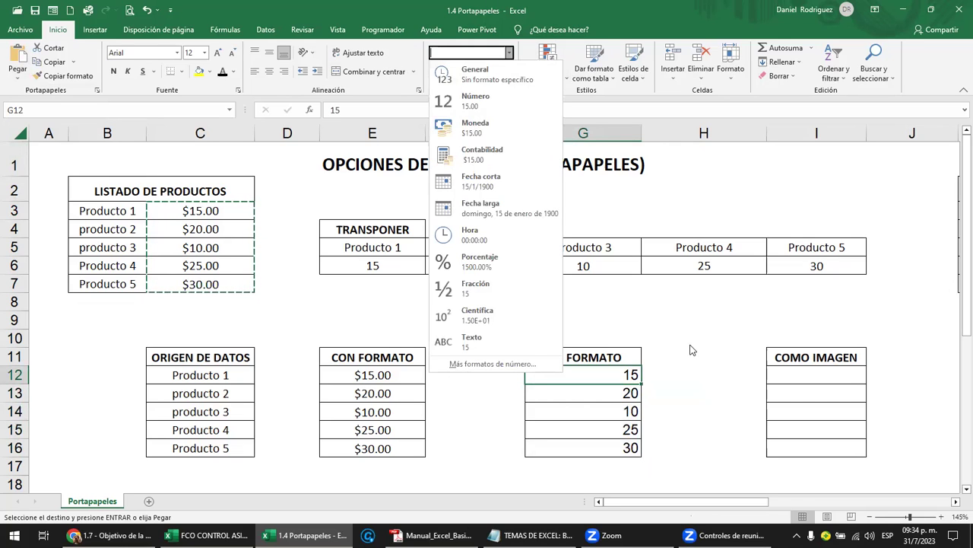
key(Escape)
click(216, 217)
key(Escape)
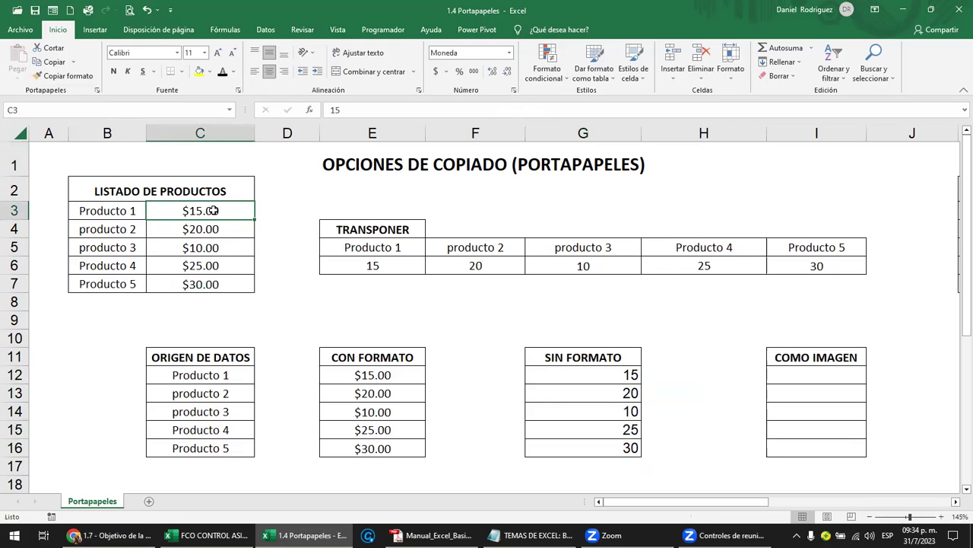
click(469, 53)
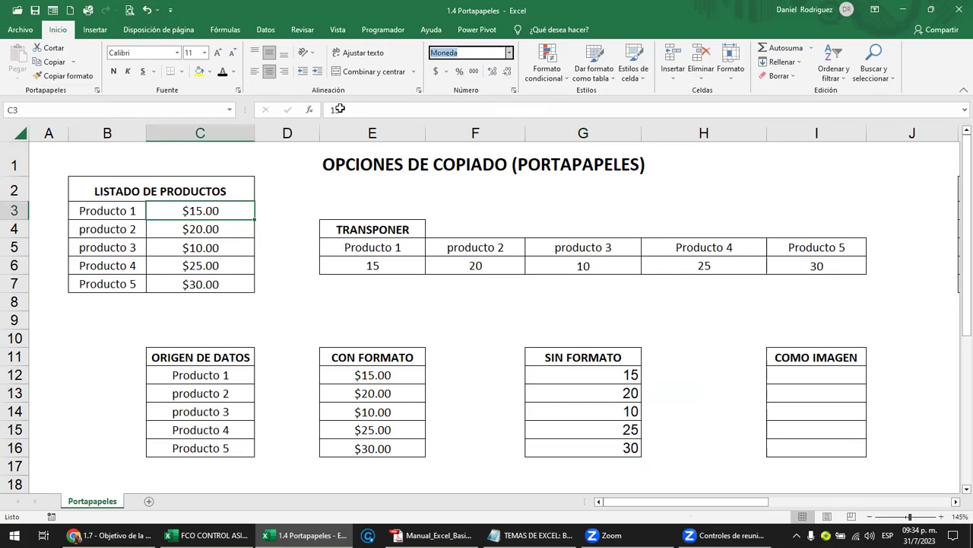
click(226, 214)
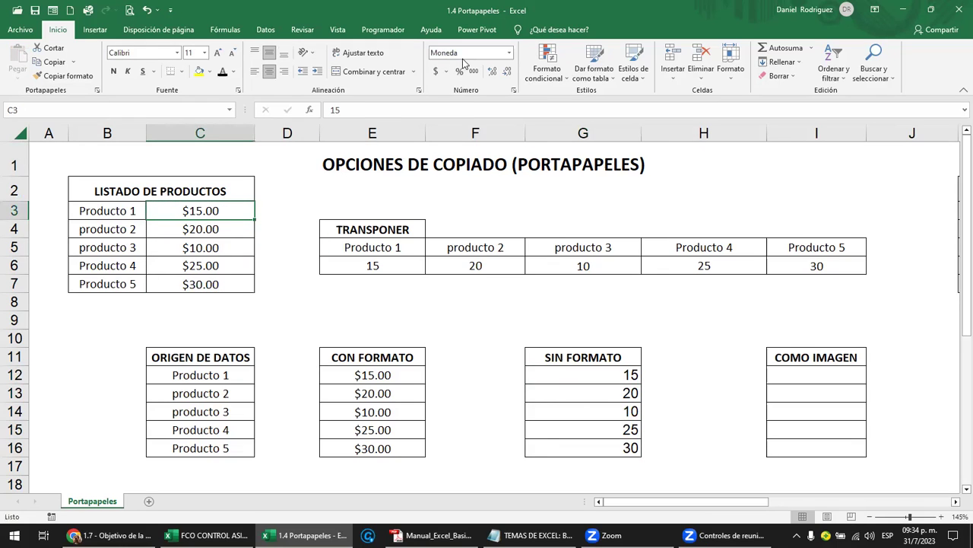
click(594, 374)
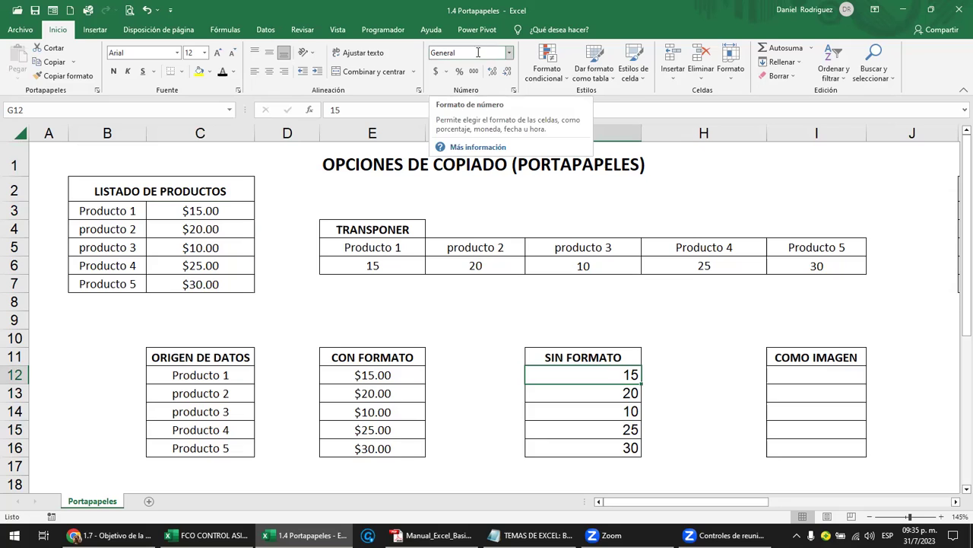
click(724, 377)
click(806, 375)
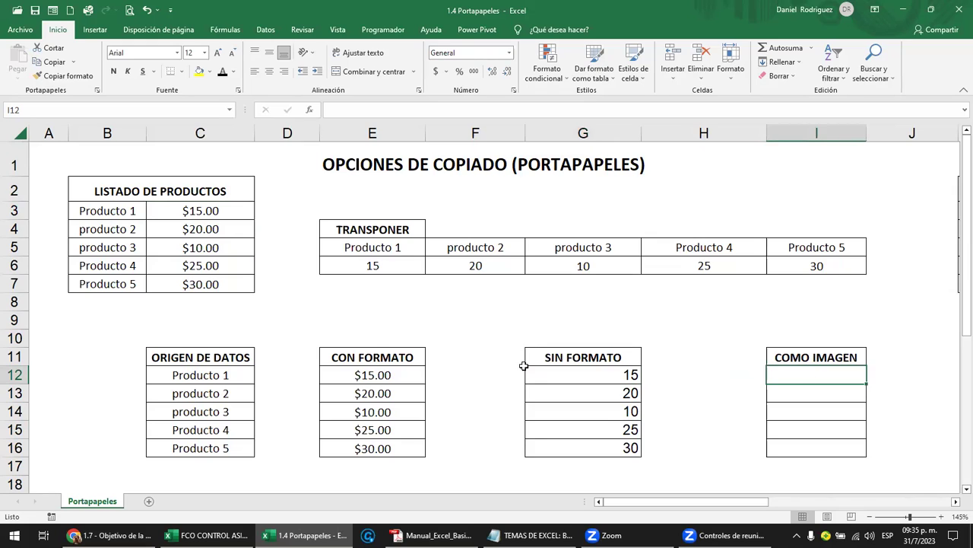
Paste the product names B3:B7 as a picture at I12 and fit it into the COMO IMAGEN table.
drag(110, 212, 105, 284)
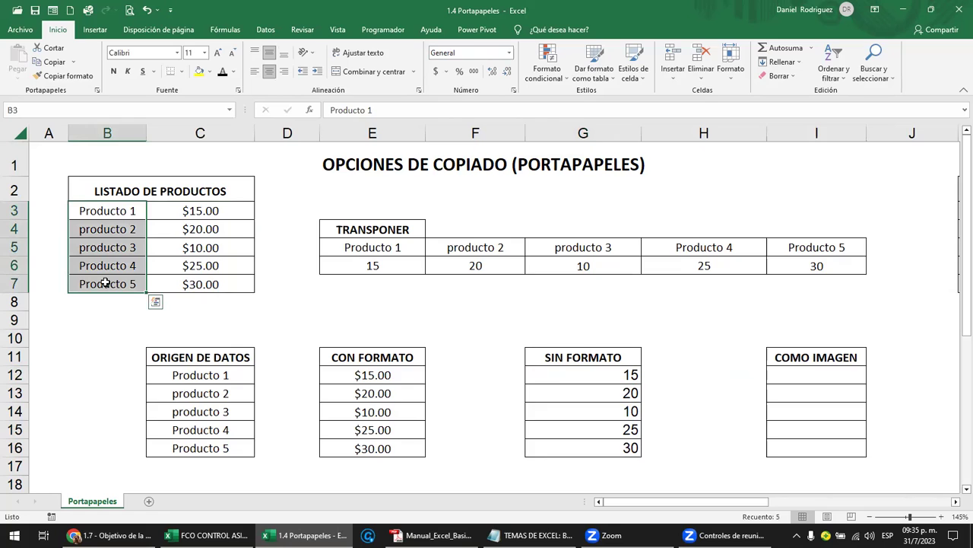
key(ctrl+c)
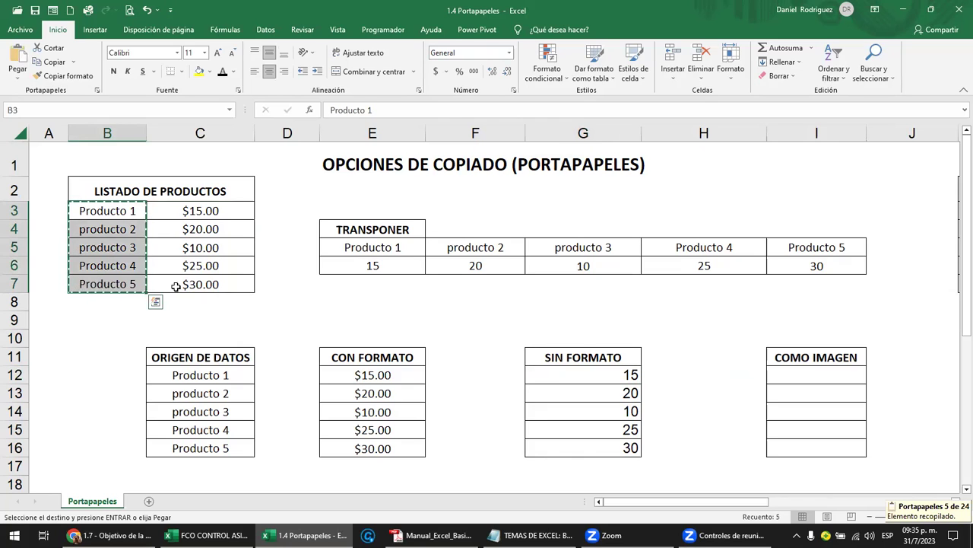
click(799, 373)
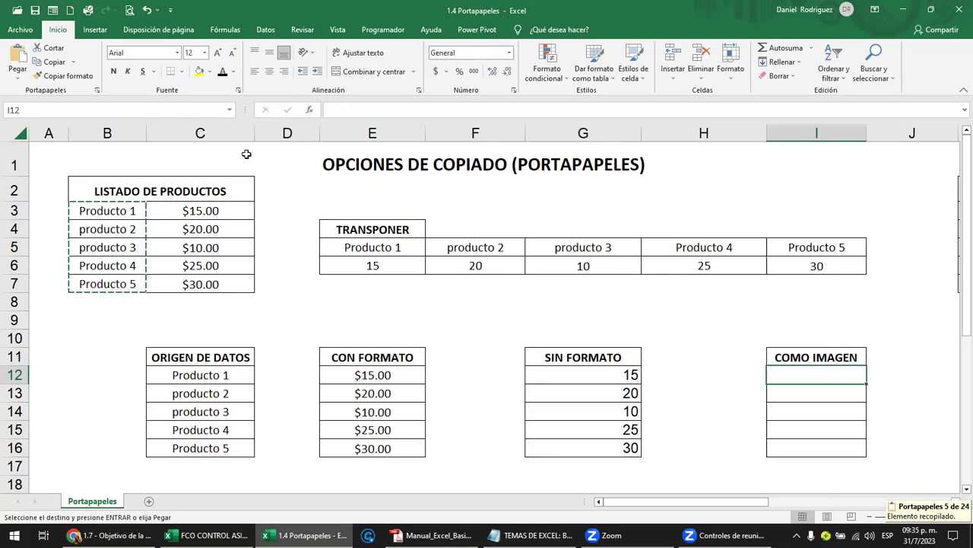
click(17, 82)
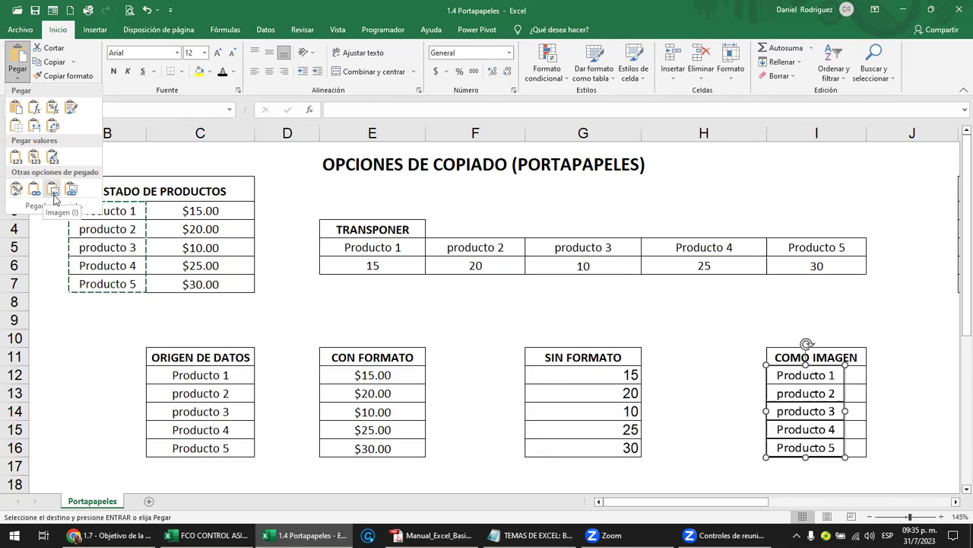
click(53, 191)
mouse_move(820, 397)
mouse_down()
mouse_move(760, 380)
mouse_move(616, 292)
mouse_move(297, 232)
mouse_move(457, 203)
mouse_move(723, 324)
mouse_up()
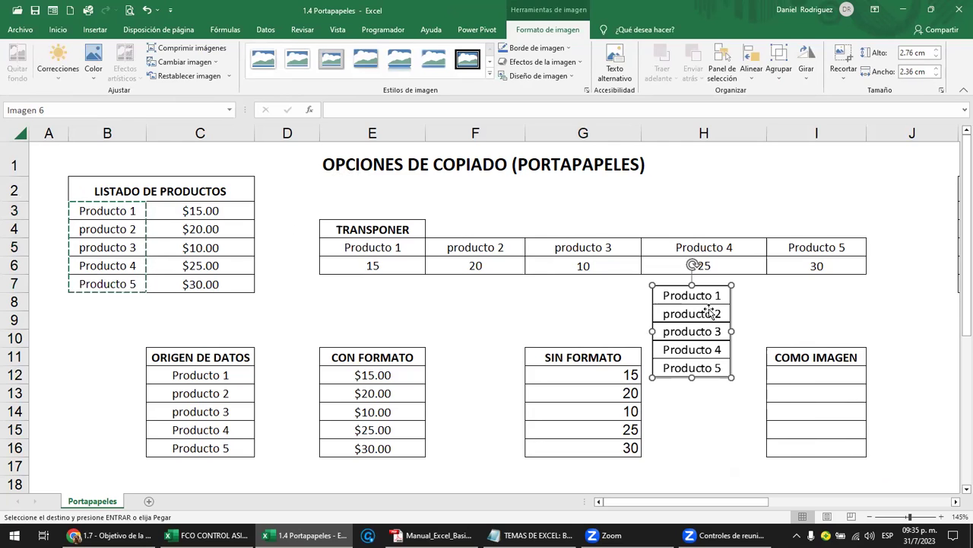
mouse_move(708, 312)
mouse_down()
mouse_move(768, 386)
mouse_move(837, 389)
mouse_move(815, 393)
mouse_up()
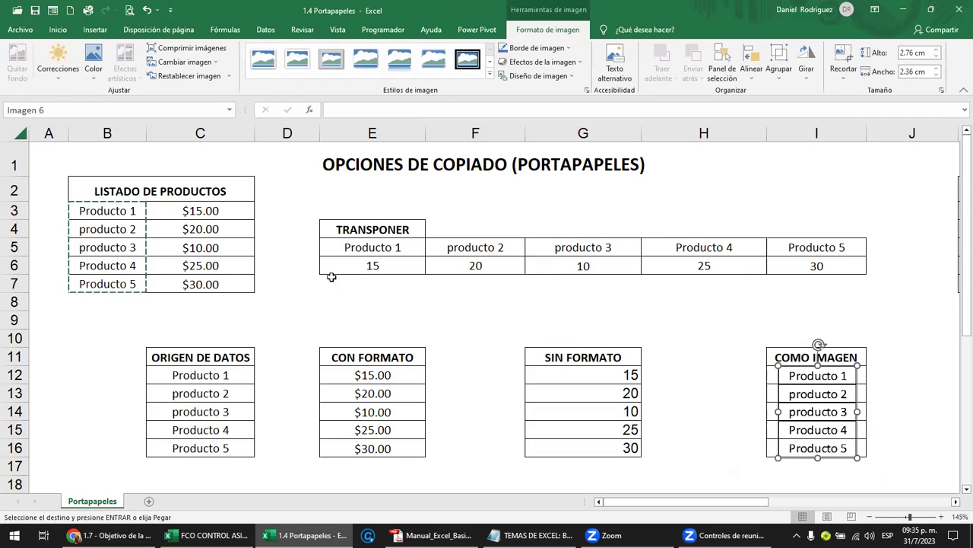
drag(235, 213, 235, 280)
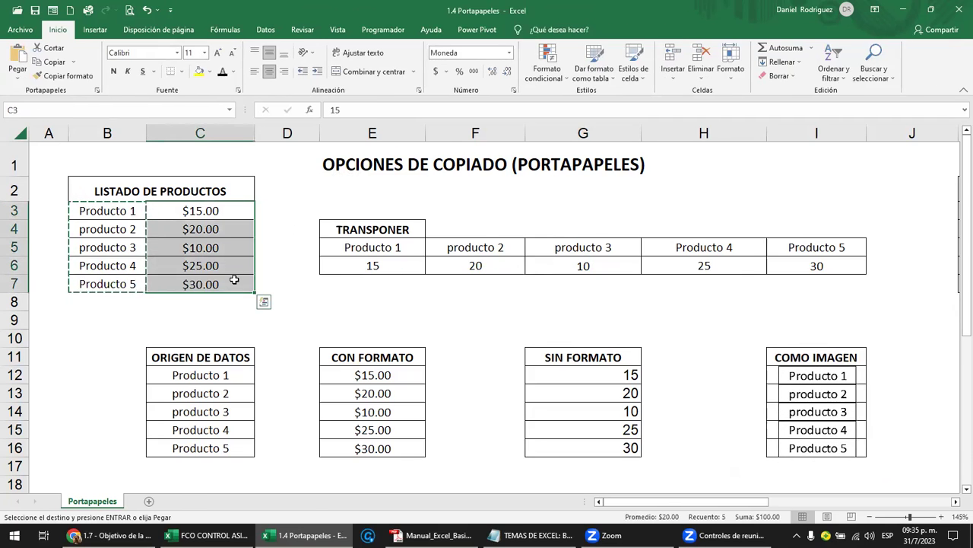
Copy the prices C3:C7 and paste them as a picture at J12 with the clipboard pane shown.
key(ctrl+c)
key(ctrl+c)
click(876, 348)
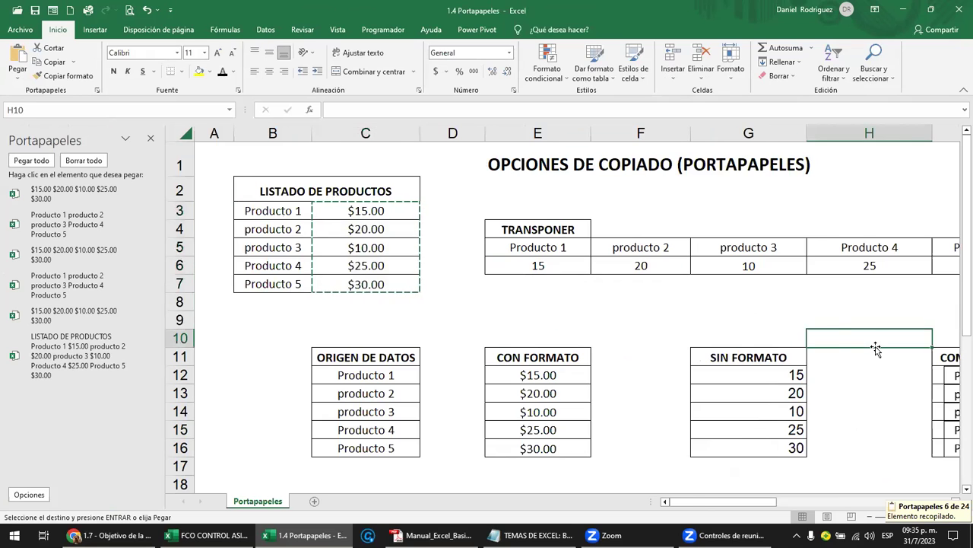
scroll(875, 348, right, 3)
click(769, 372)
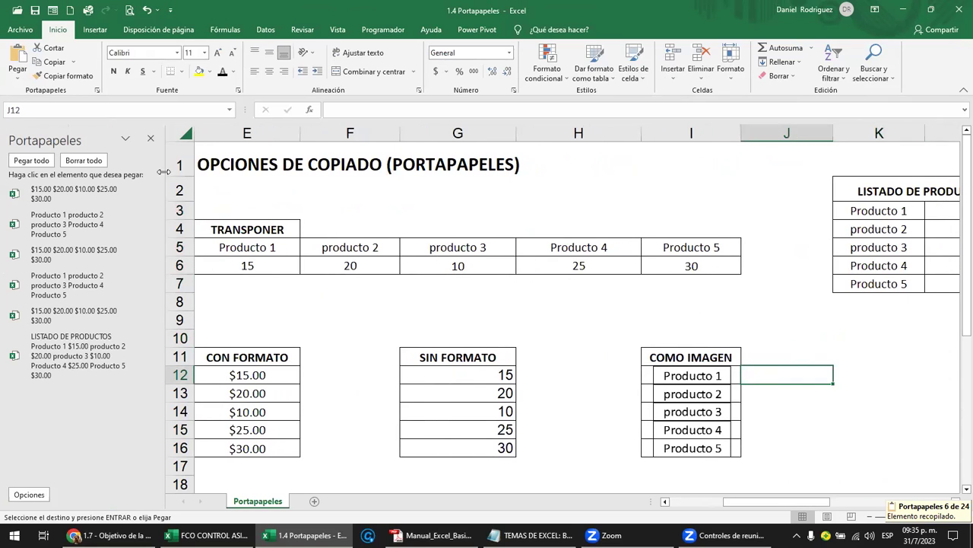
click(17, 82)
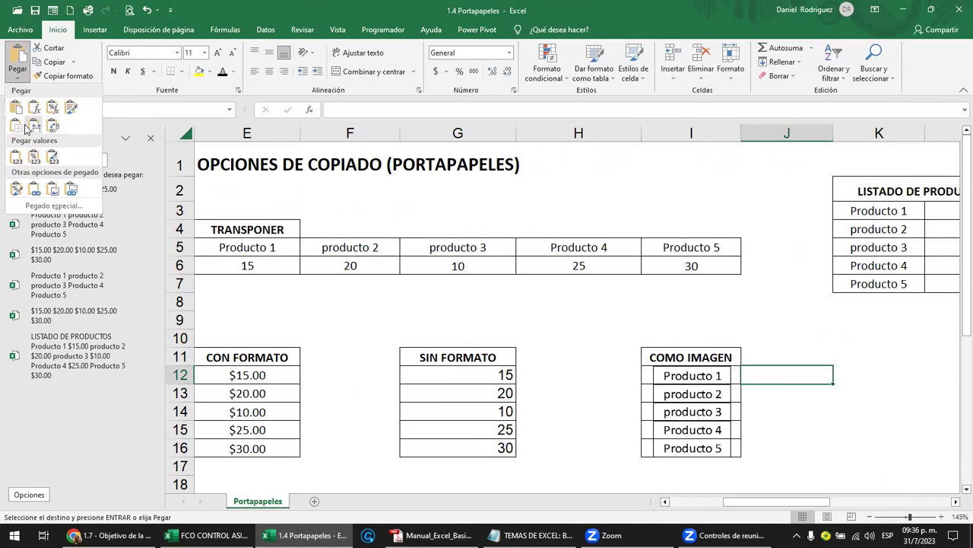
click(54, 189)
Check both pictures, close the clipboard pane and bring columns A to D back into view.
click(779, 323)
click(753, 390)
click(713, 396)
click(797, 393)
click(700, 395)
click(793, 397)
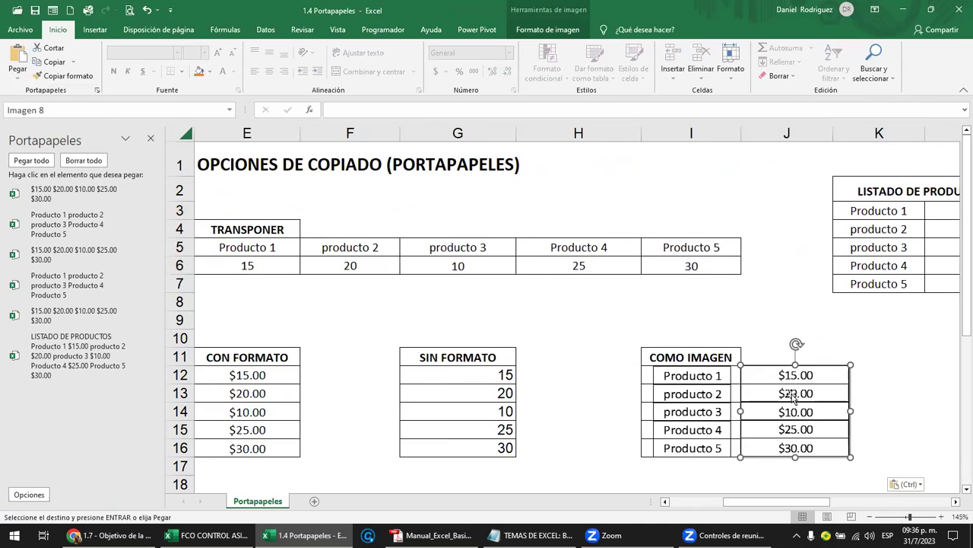
click(692, 297)
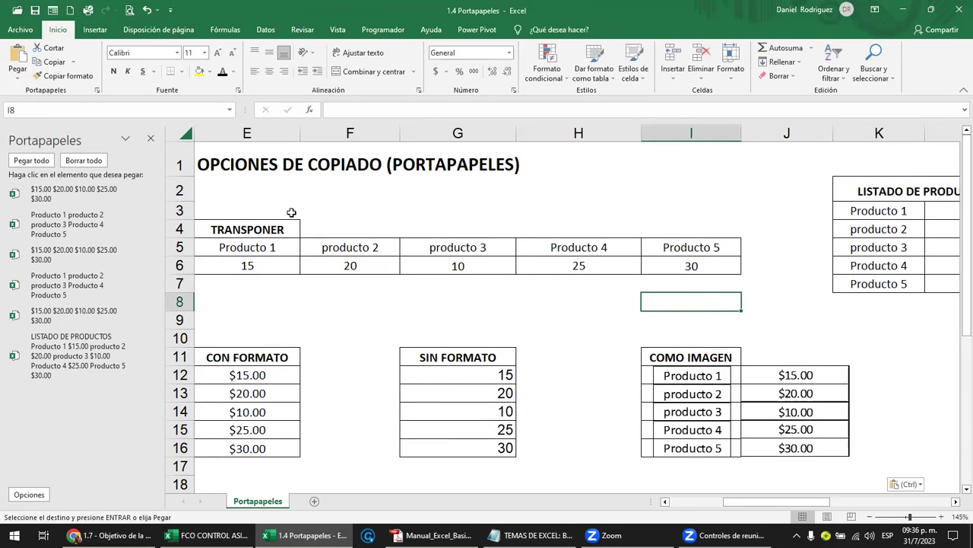
click(151, 138)
click(405, 299)
key(Left)
key(Left)
key(Left)
key(Left)
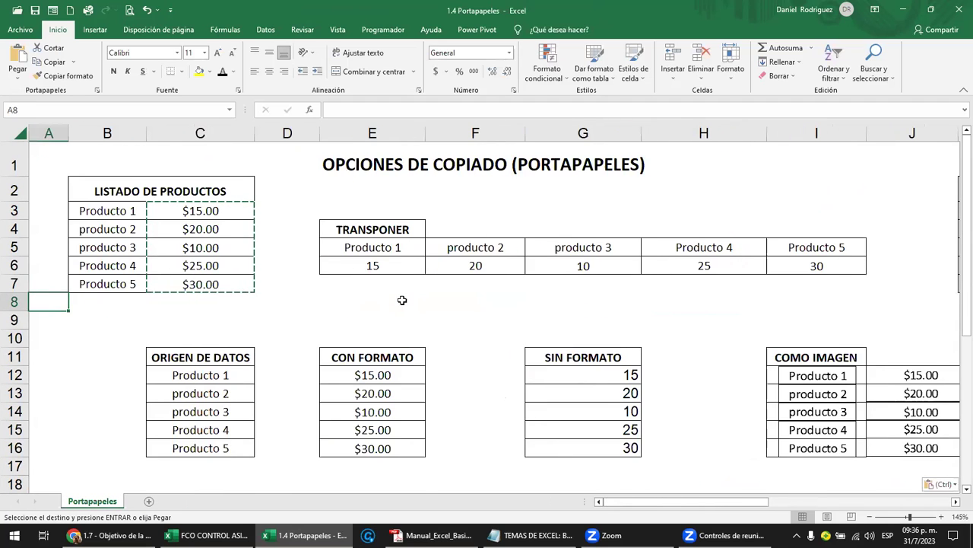
scroll(403, 300, down, 3)
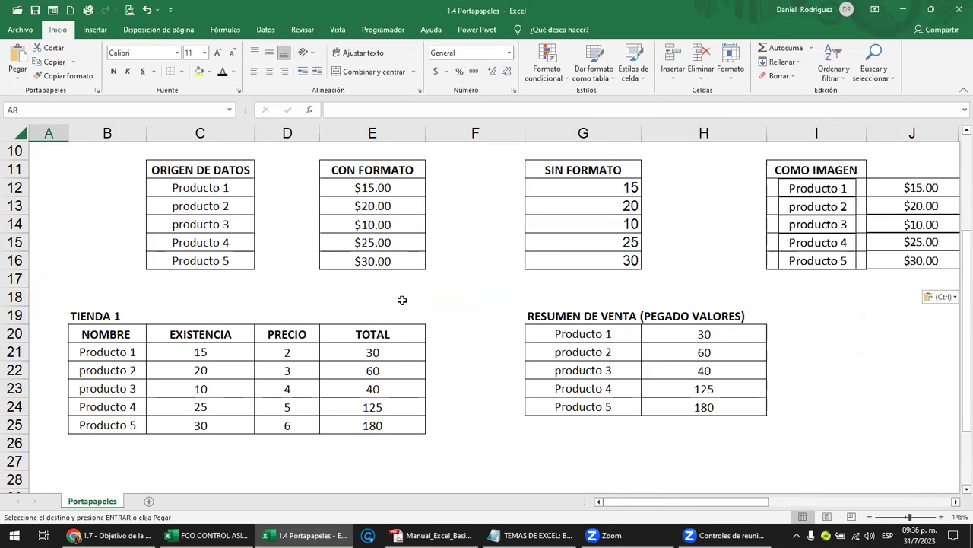
click(226, 352)
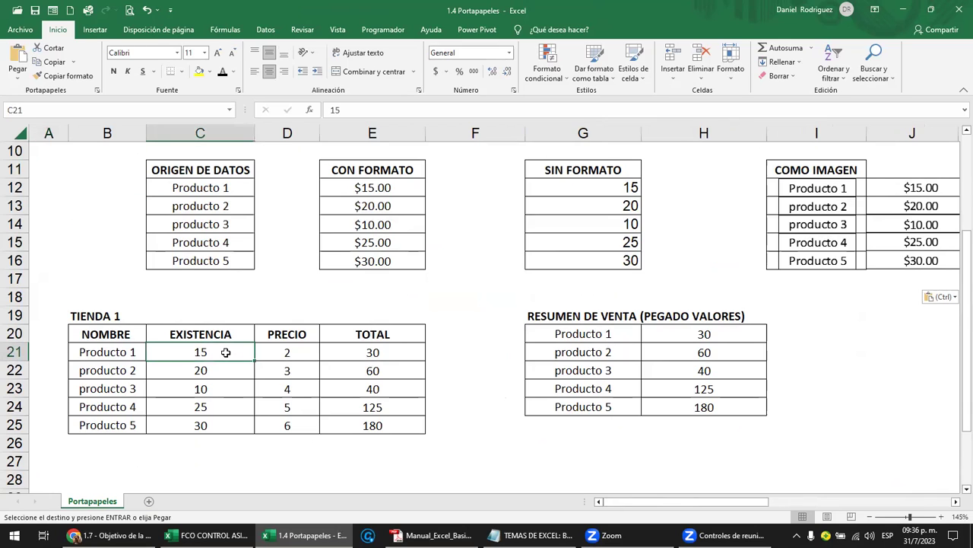
click(291, 352)
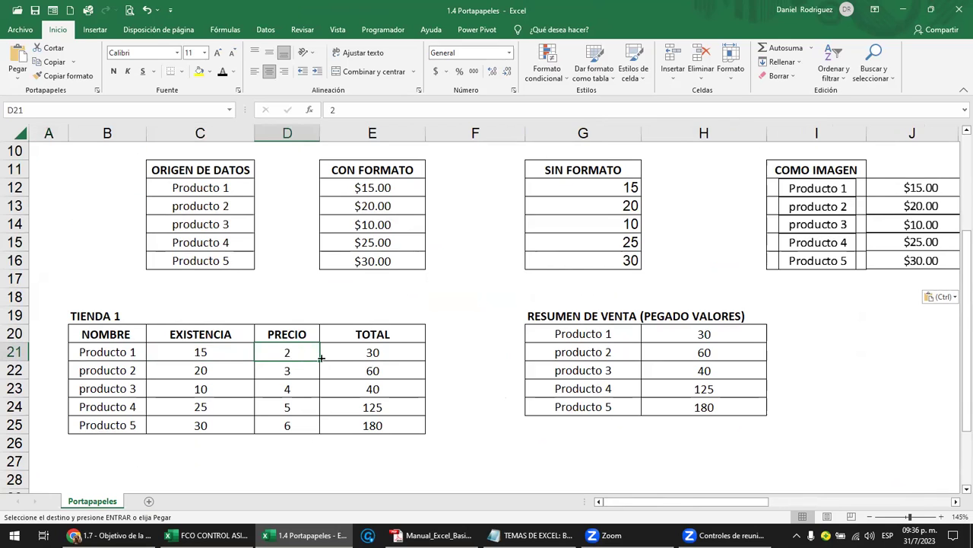
click(370, 353)
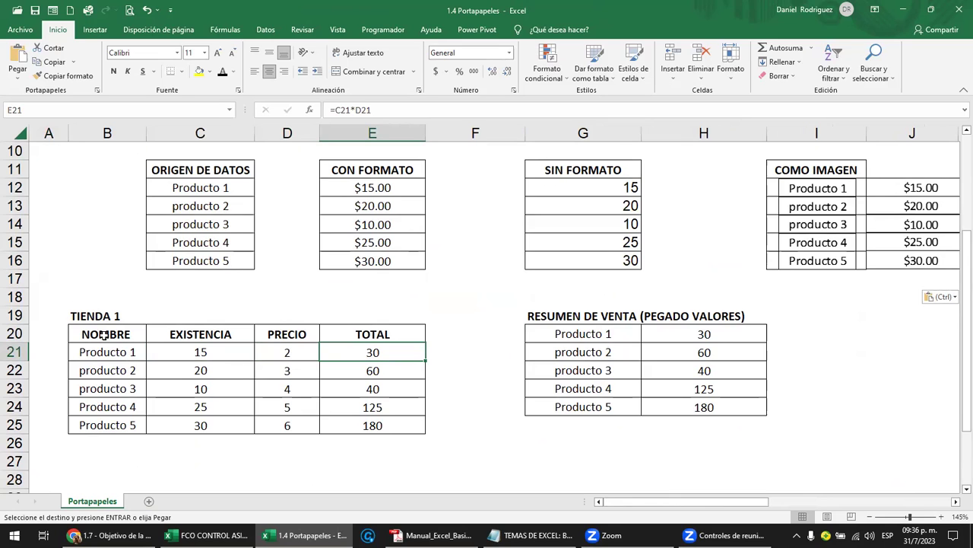
drag(129, 356, 130, 422)
key(ctrl+v)
drag(202, 349, 221, 419)
key(ctrl+v)
drag(271, 350, 289, 423)
key(ctrl+v)
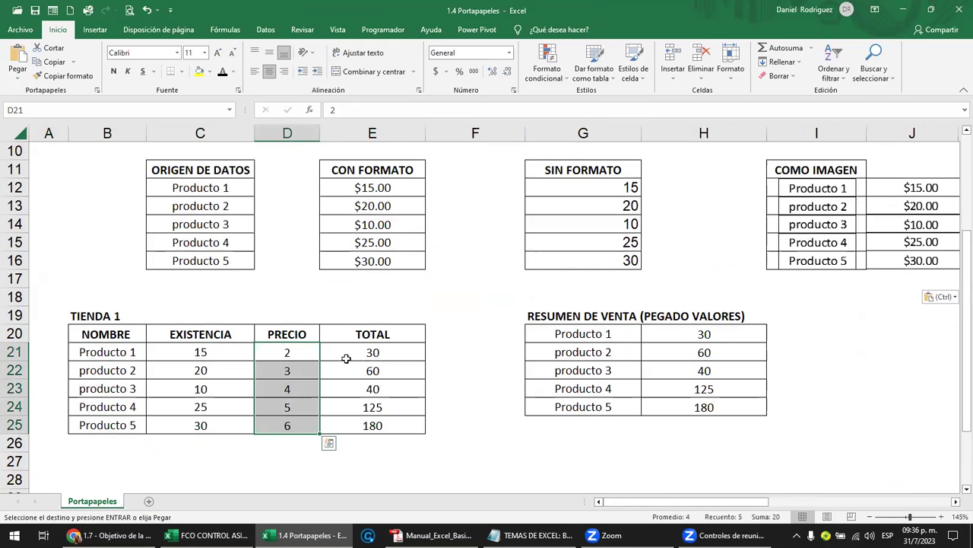
click(346, 358)
key(F2)
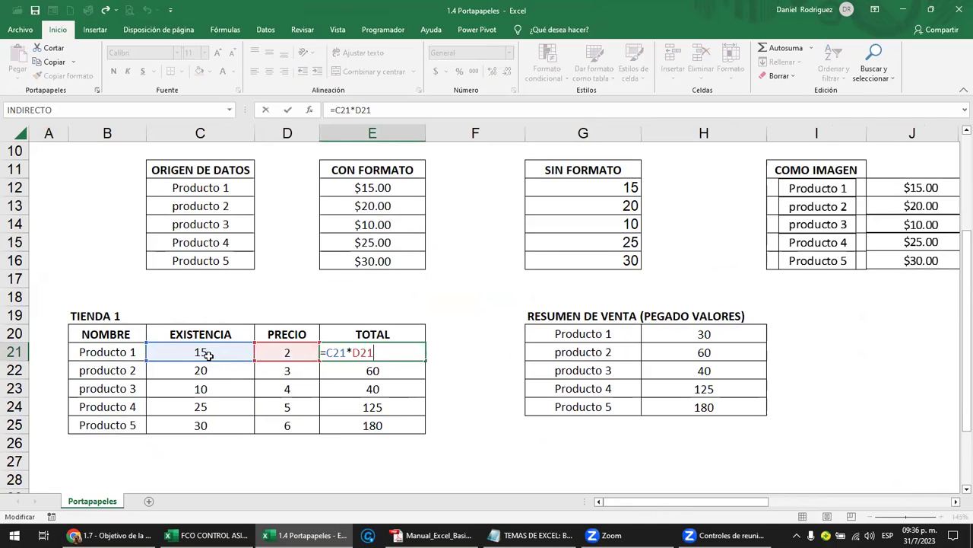
key(Escape)
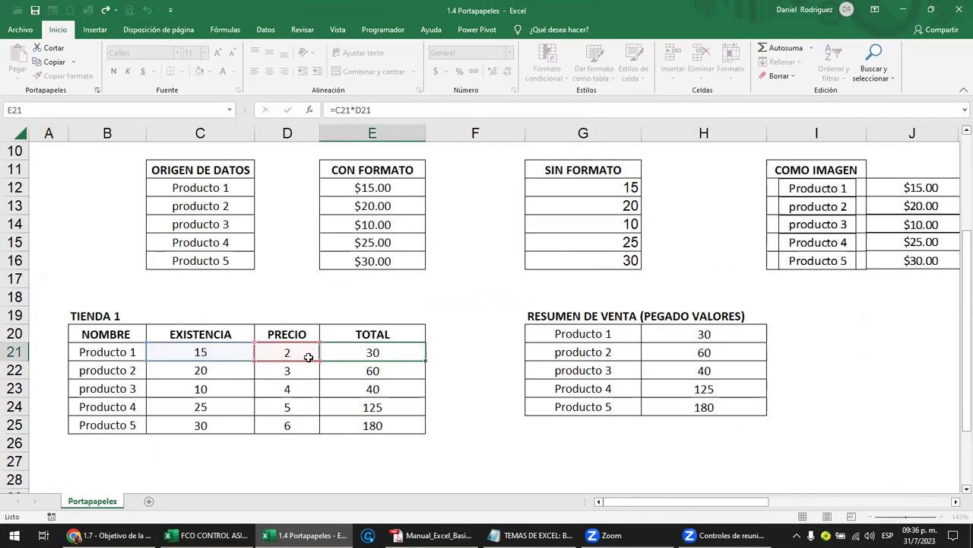
key(Return)
key(Up)
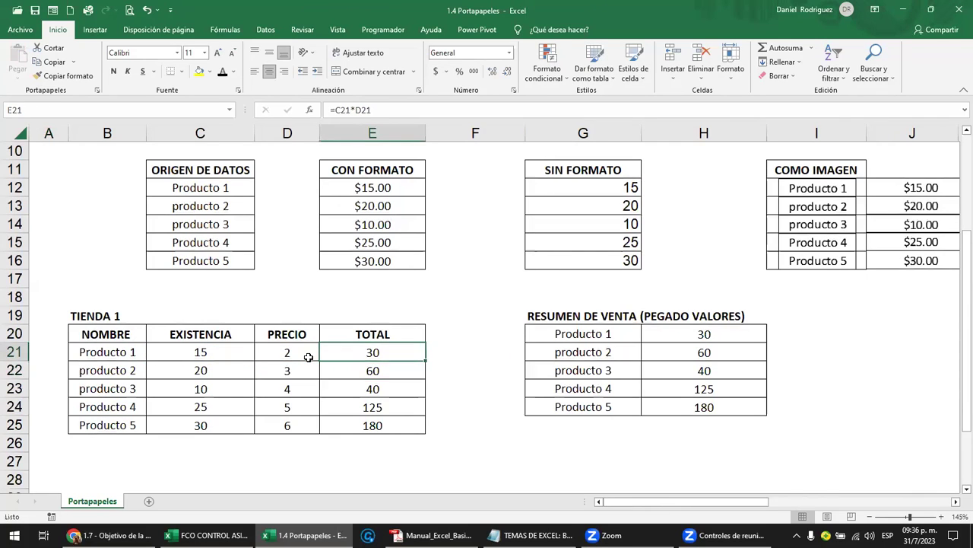
drag(376, 348, 386, 426)
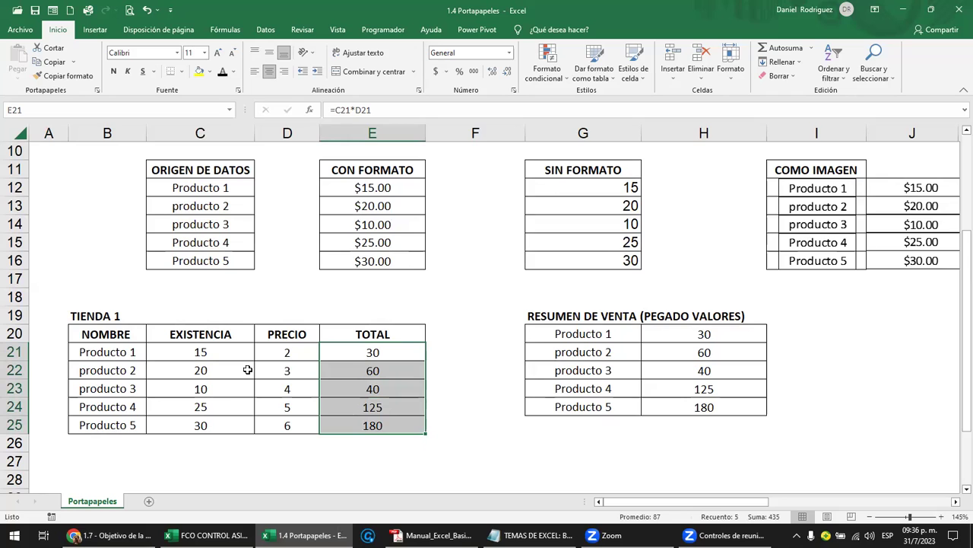
click(492, 338)
drag(105, 333, 365, 425)
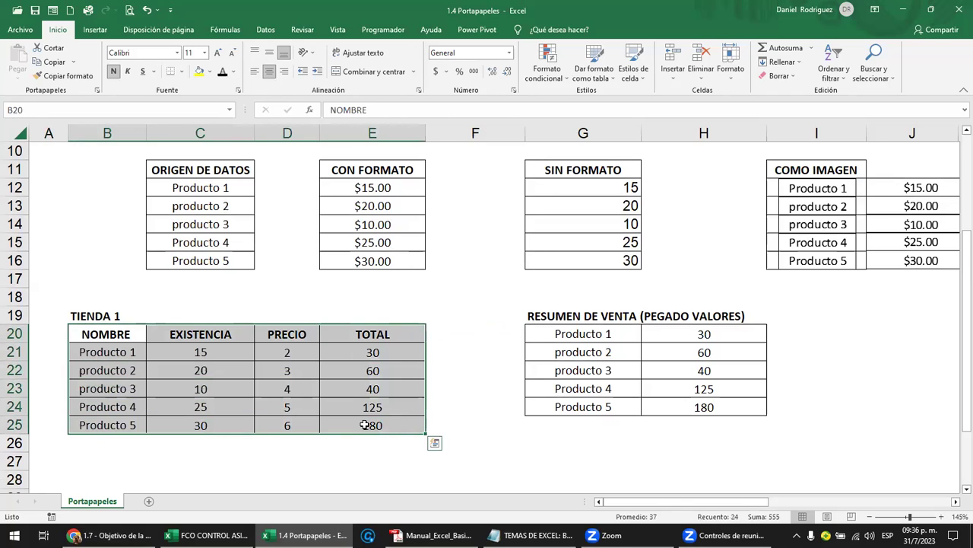
key(ctrl+c)
scroll(357, 425, down, 1)
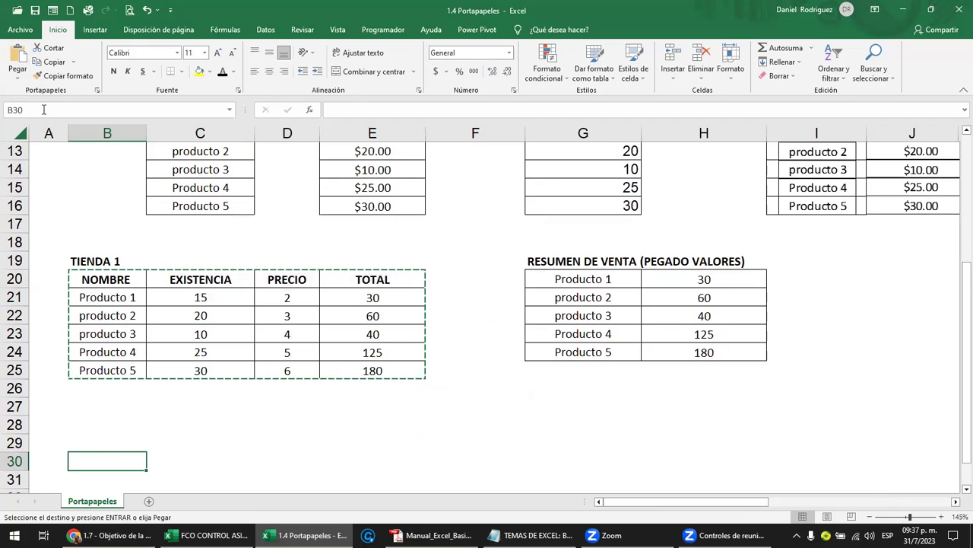
key(Return)
key(Down)
key(Down)
key(Down)
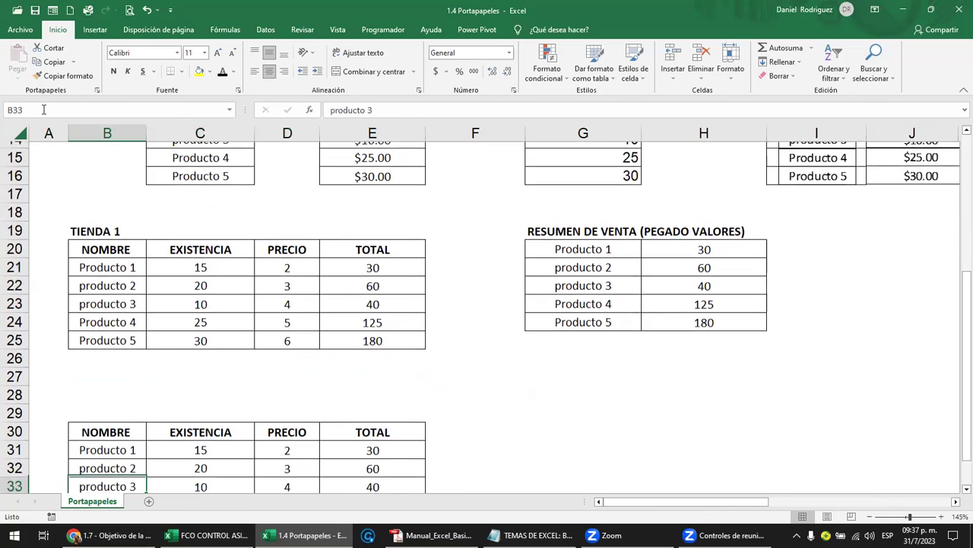
key(Up)
key(Up)
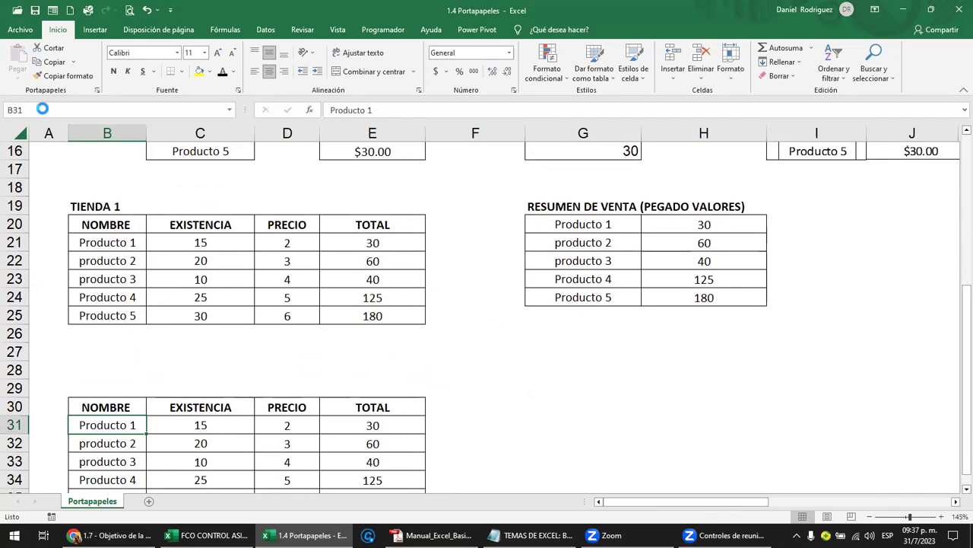
key(ctrl+z)
click(109, 384)
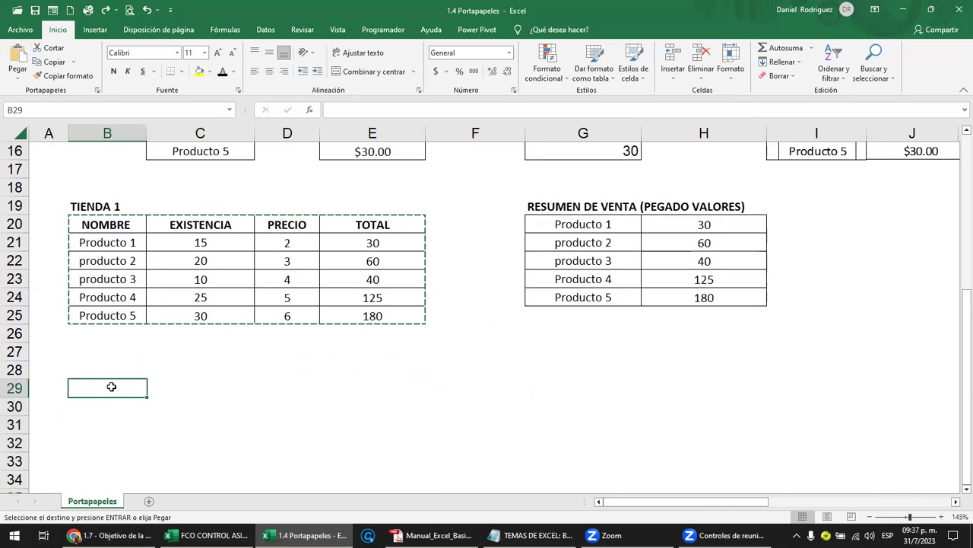
click(18, 79)
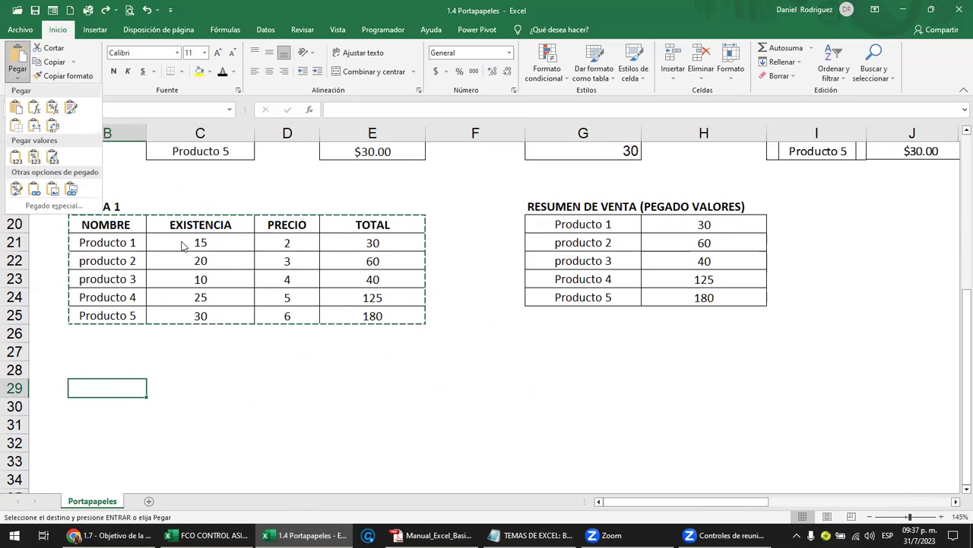
click(441, 308)
drag(375, 243, 389, 316)
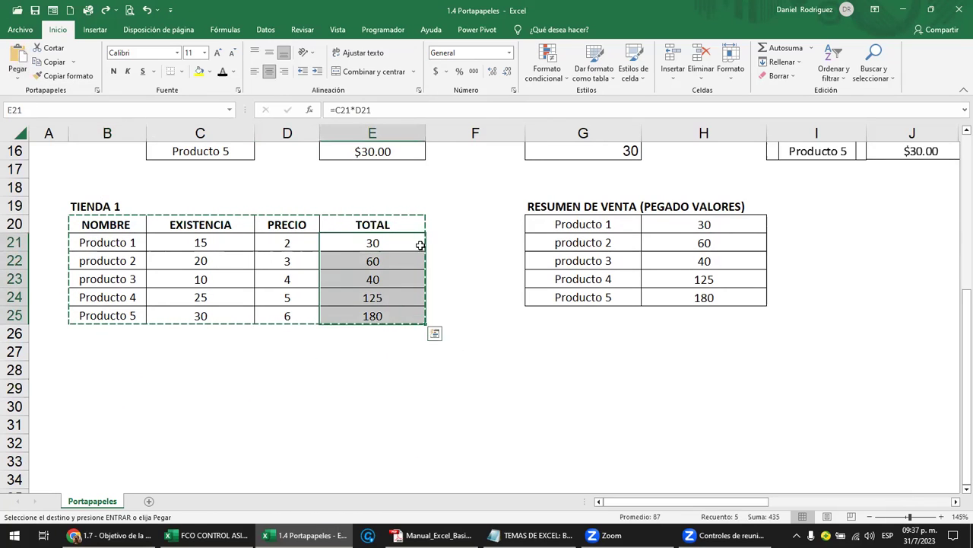
Apply the Moneda currency format to the TIENDA 1 totals.
click(509, 55)
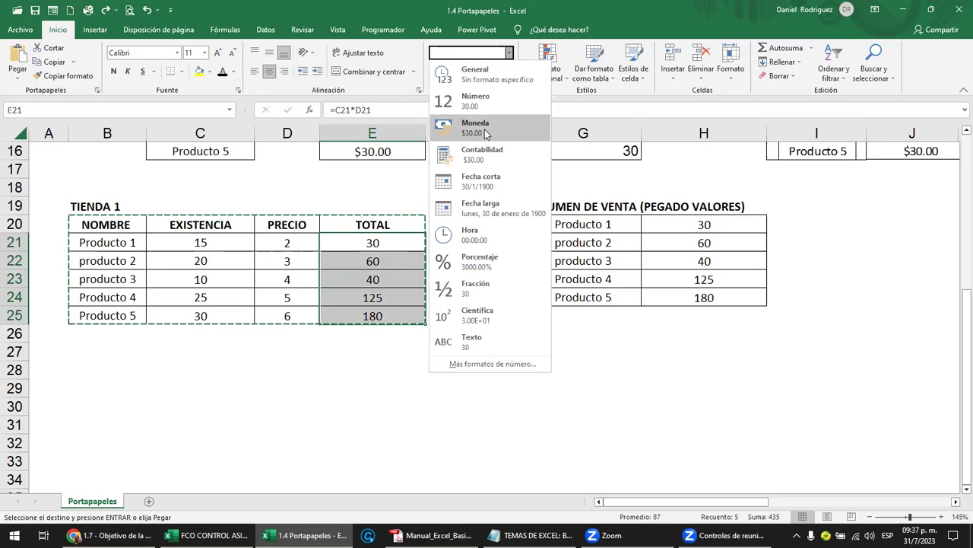
click(491, 134)
click(348, 350)
Paste a formatted copy of the whole TIENDA 1 table at B30.
drag(105, 225, 355, 312)
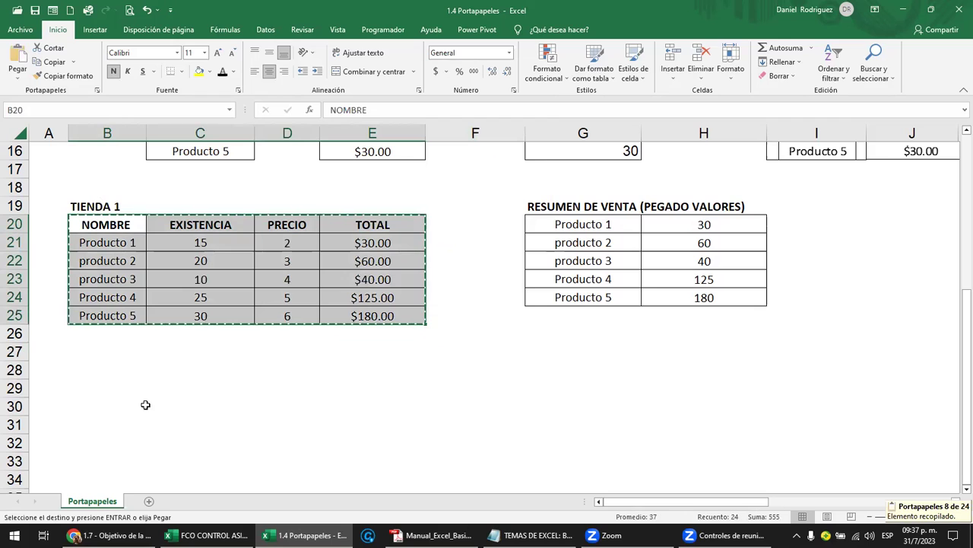
click(98, 411)
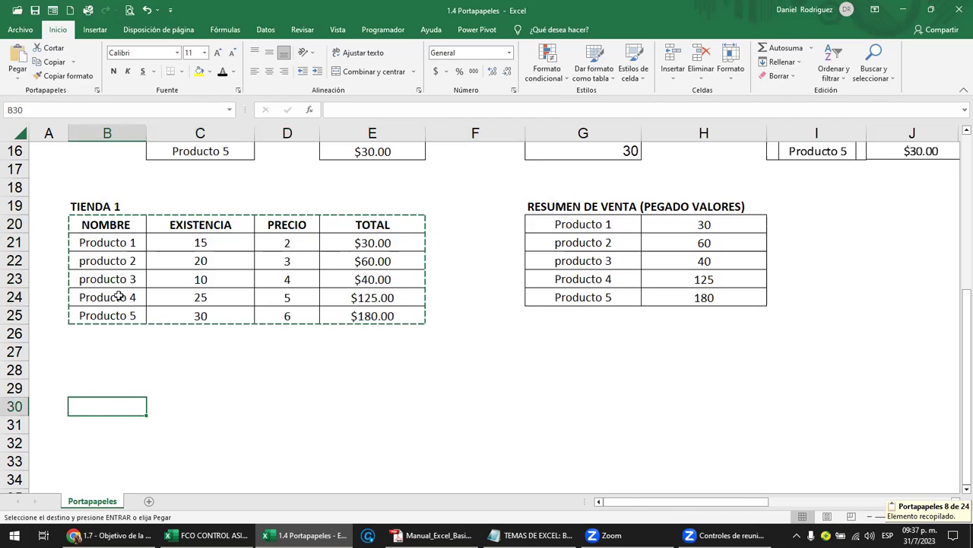
click(16, 76)
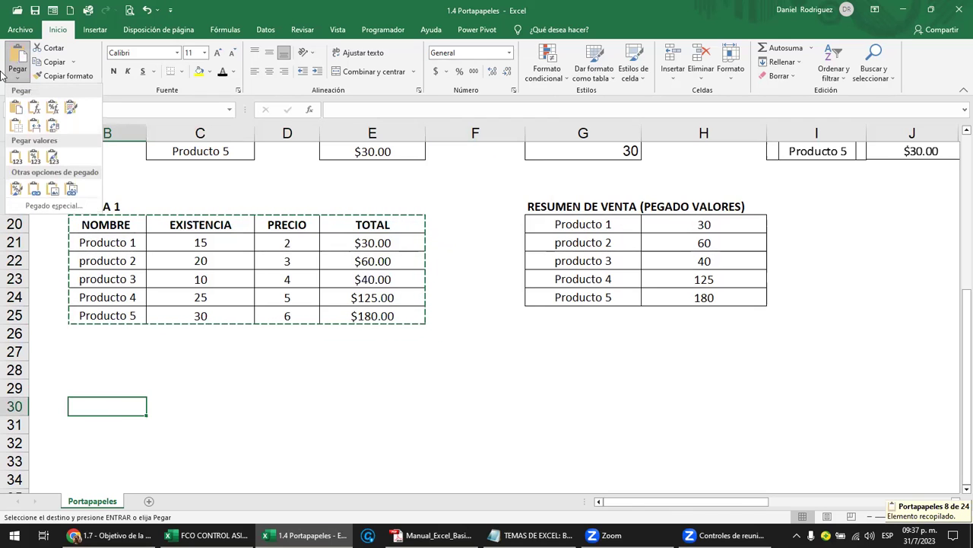
click(16, 108)
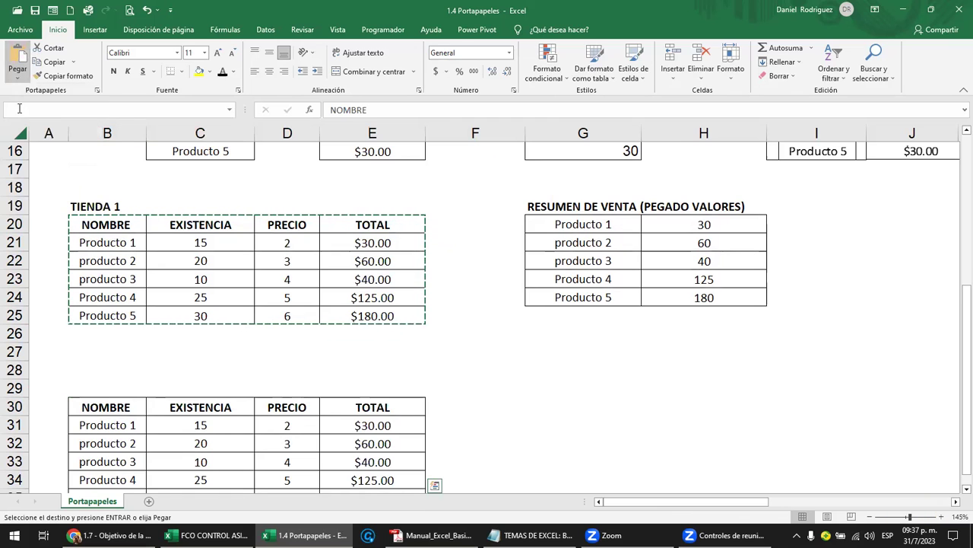
click(139, 382)
ctrl+scroll(138, 373, down, 3)
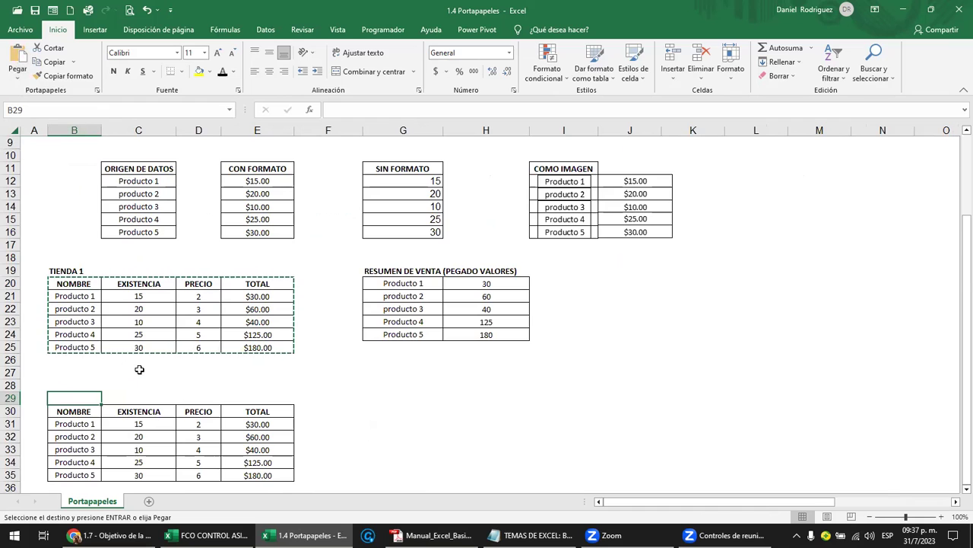
scroll(139, 370, down, 1)
ctrl+scroll(135, 364, up, 1)
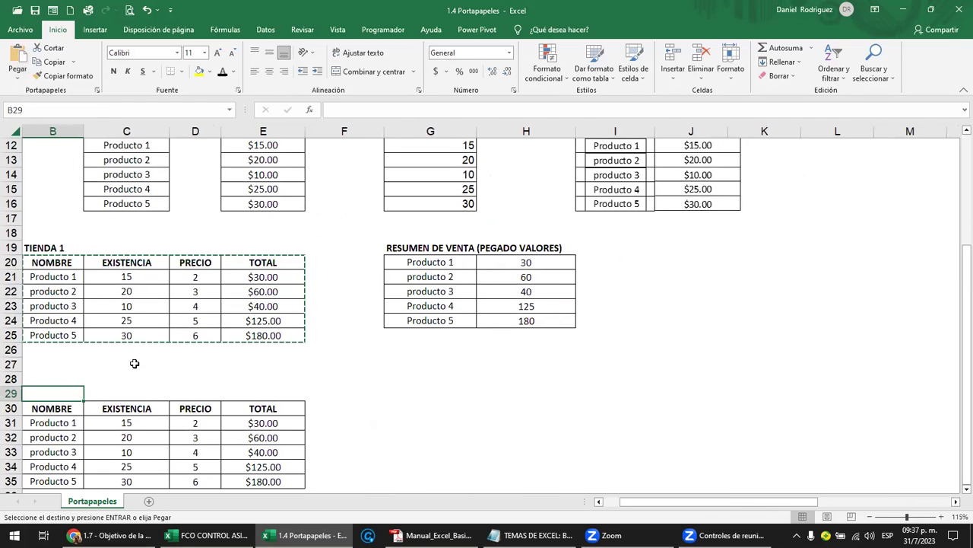
key(Left)
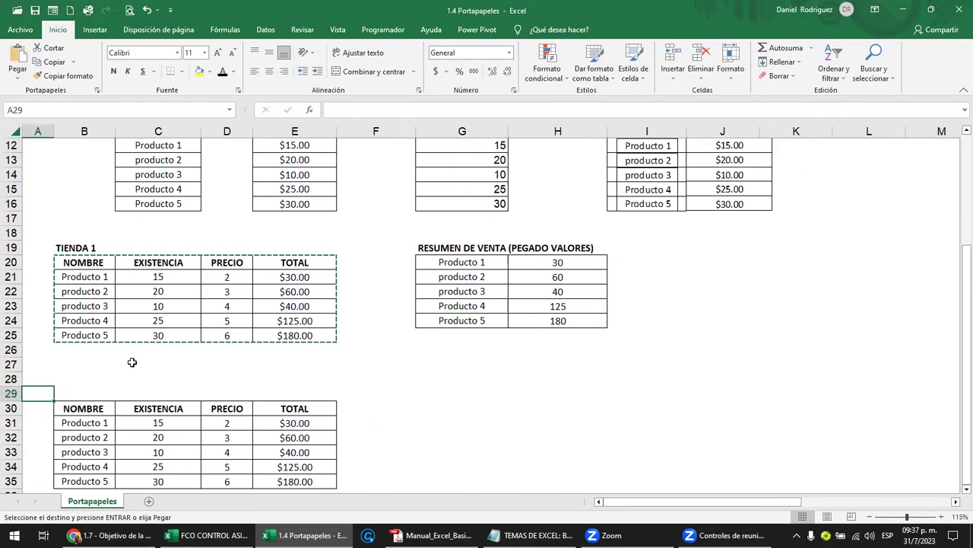
scroll(128, 354, down, 1)
Remove the copied table from rows 30–35 with Borrar todo.
ctrl+scroll(110, 342, up, 1)
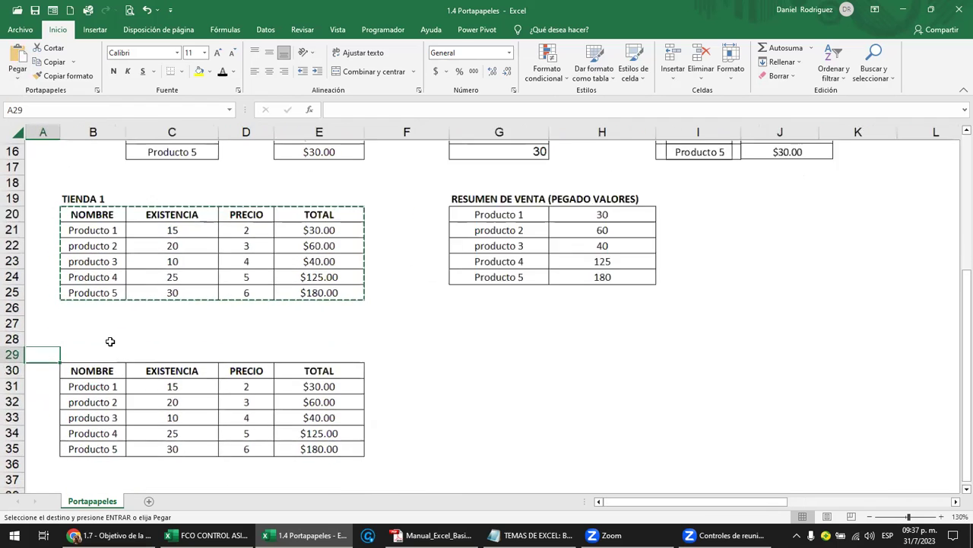
click(90, 395)
key(ctrl+v)
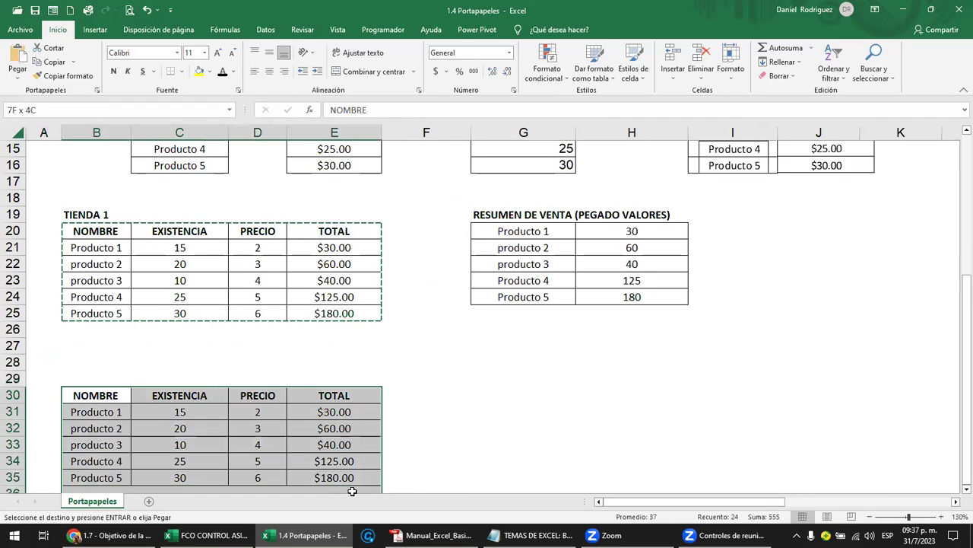
click(783, 76)
click(814, 94)
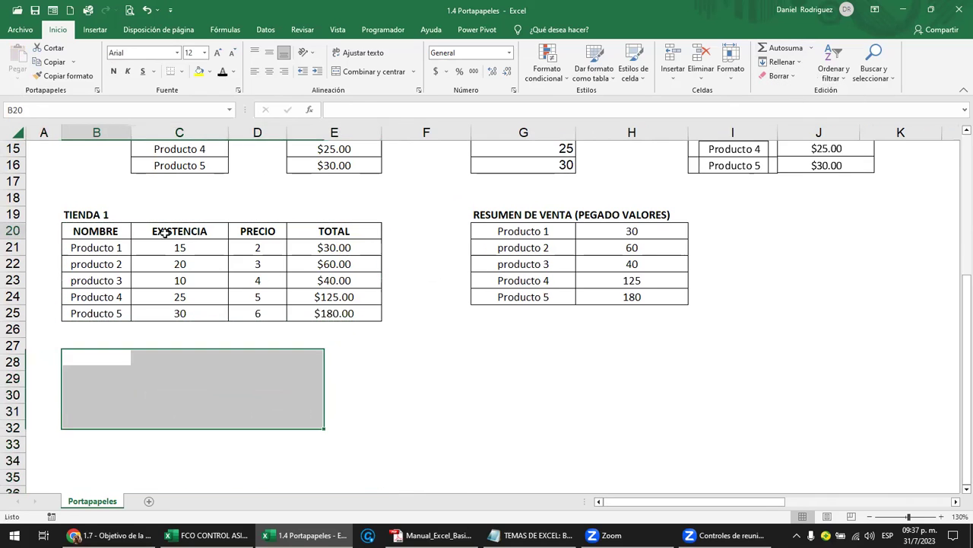
Copy the TIENDA 1 table and paste it at B29 as values only.
drag(118, 223, 370, 314)
key(ctrl+c)
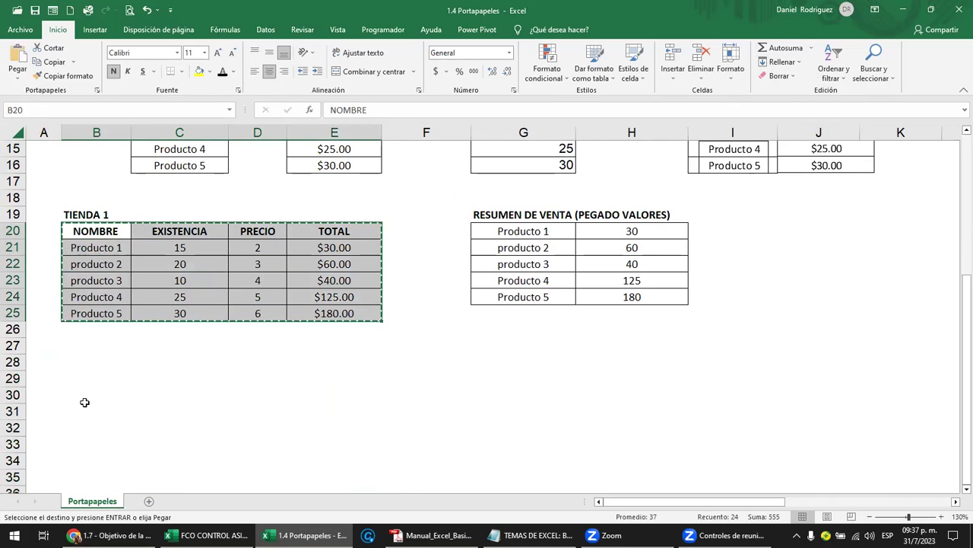
click(95, 381)
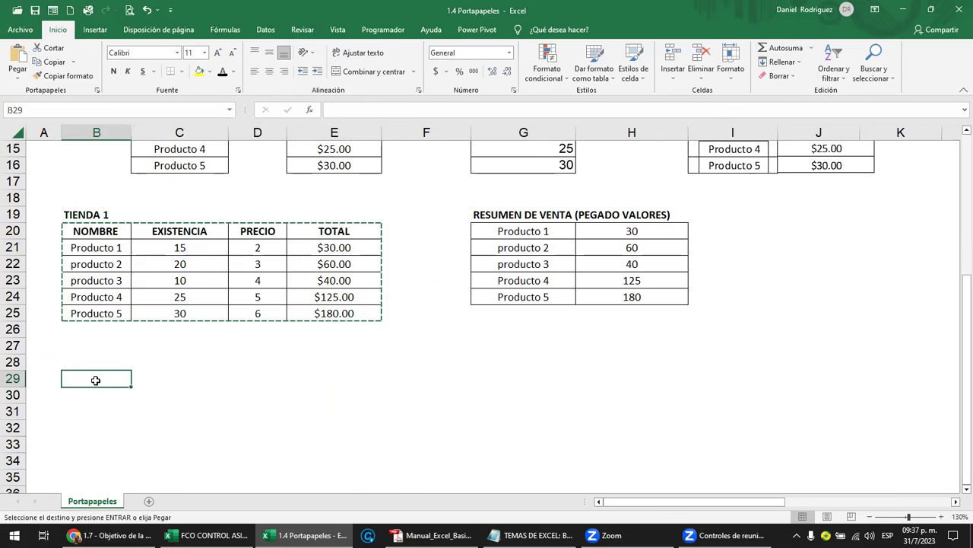
click(19, 82)
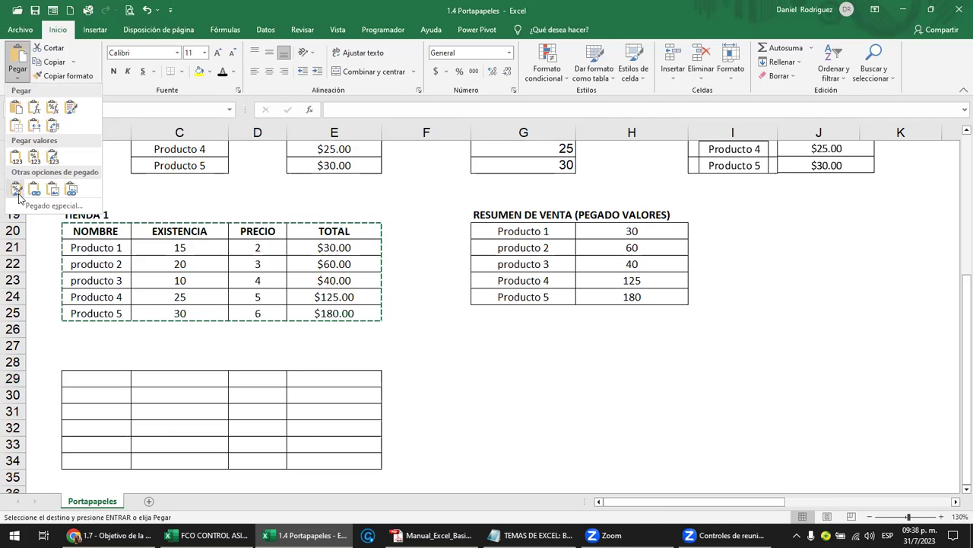
click(233, 340)
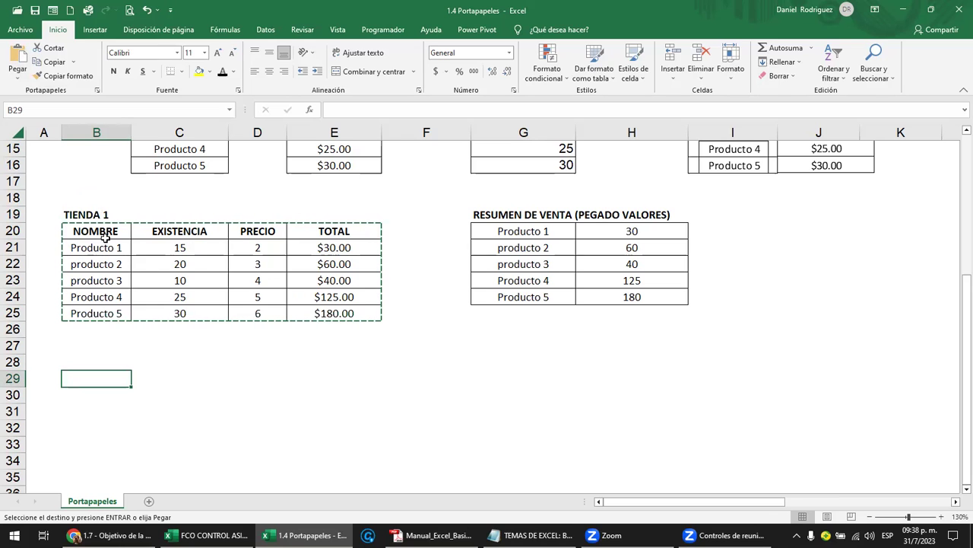
click(17, 79)
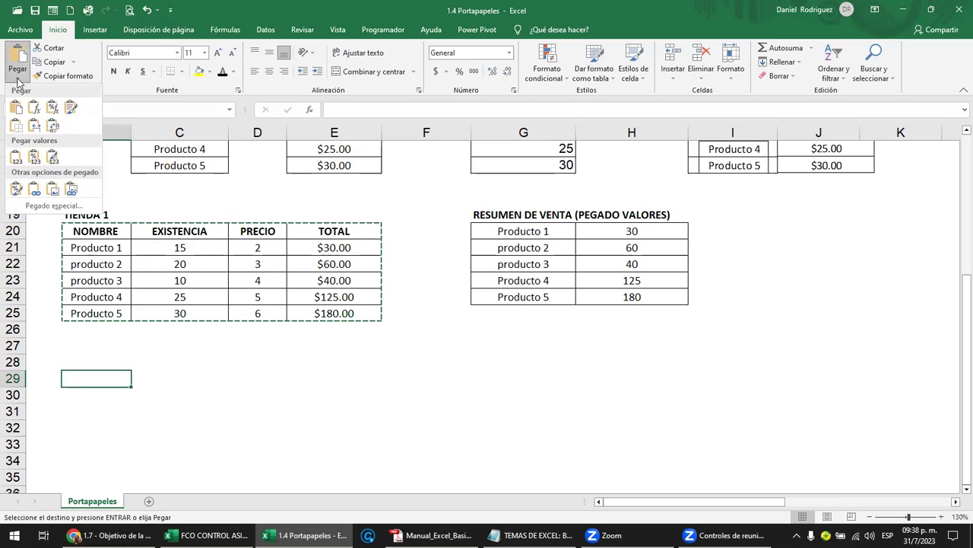
click(14, 154)
key(Return)
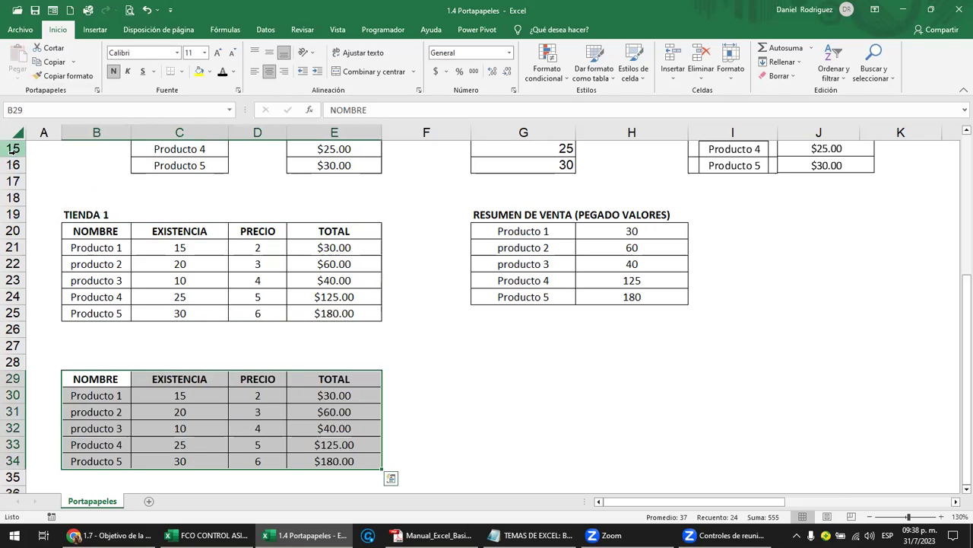
key(ctrl+z)
Clear the old contents and borders from the RESUMEN DE VENTA summary area.
click(224, 348)
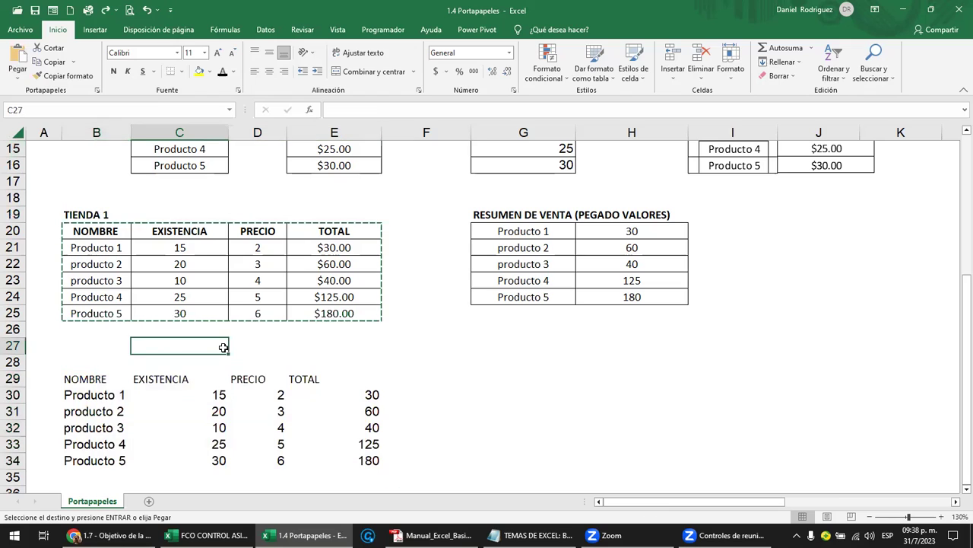
key(Escape)
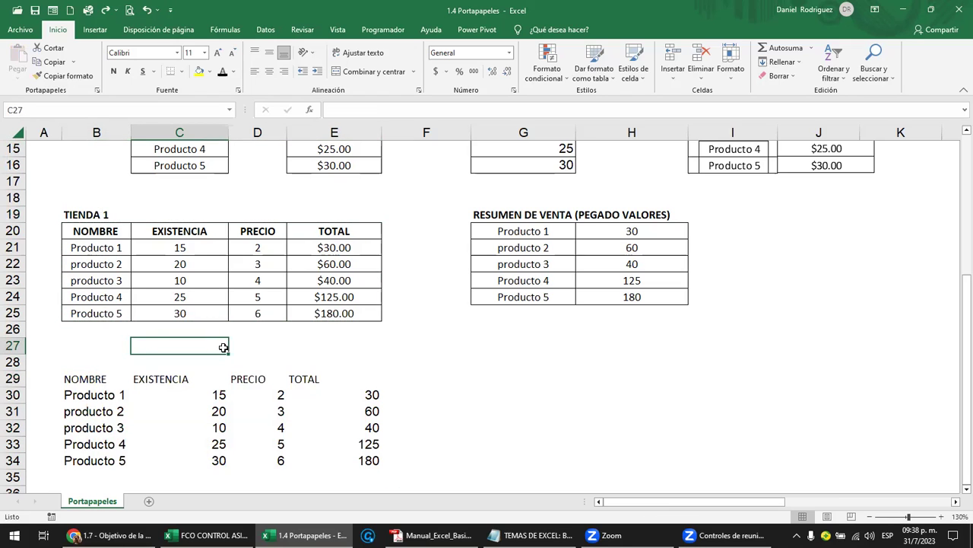
click(638, 232)
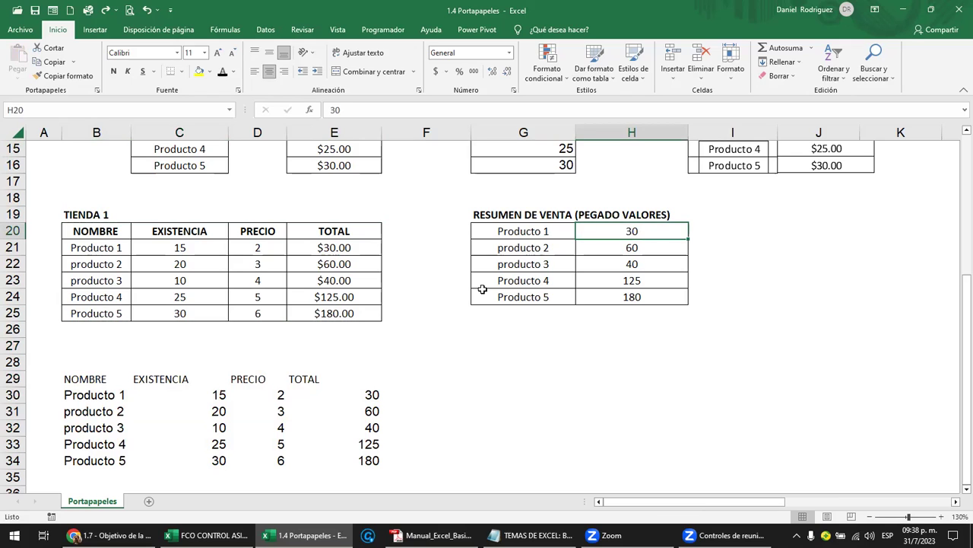
click(514, 230)
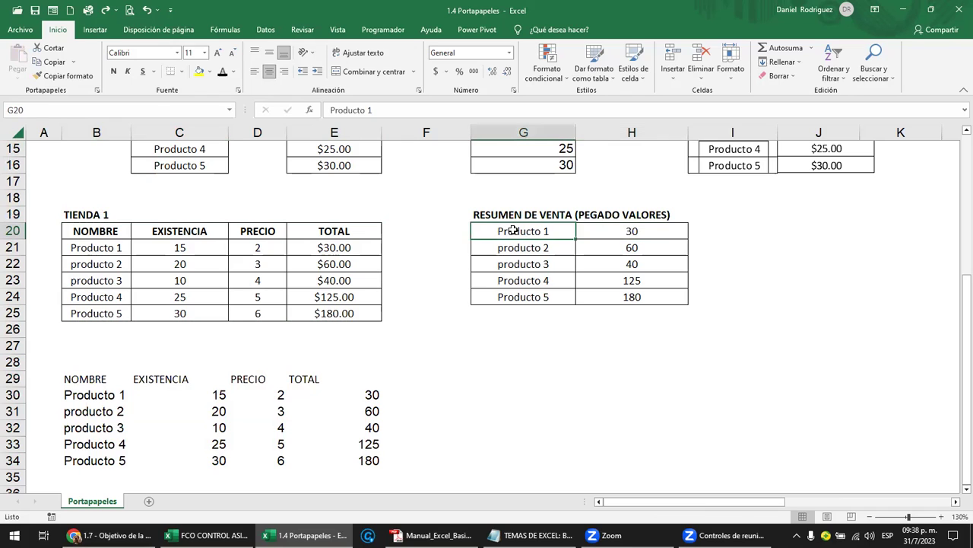
drag(600, 253, 646, 297)
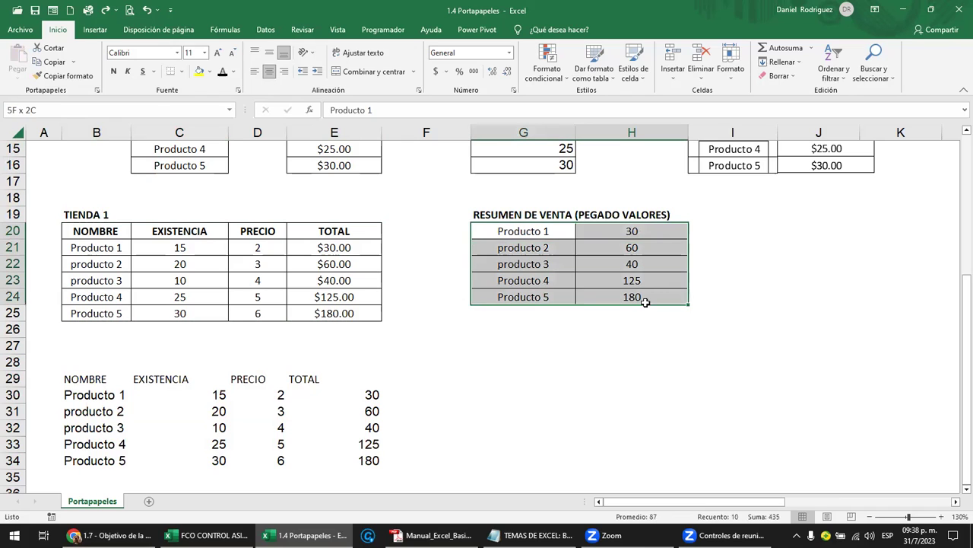
click(779, 75)
click(791, 92)
click(582, 359)
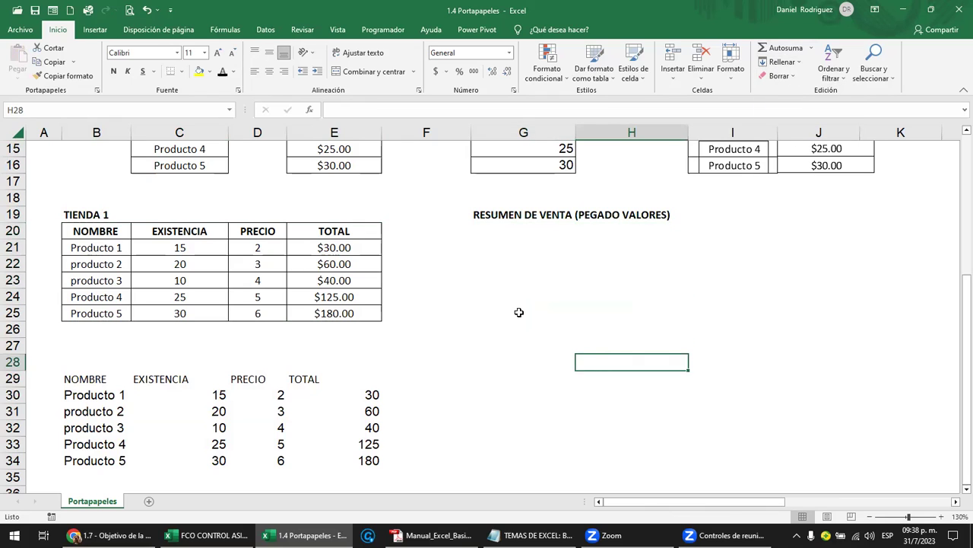
click(491, 235)
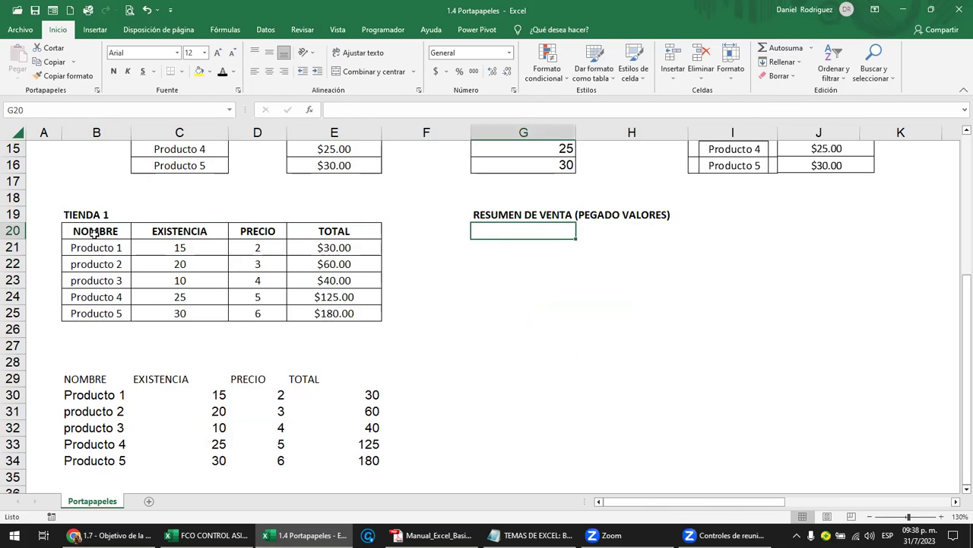
Paste TIENDA 1's NOMBRE and TOTAL columns at G20 as plain values.
drag(94, 233, 107, 316)
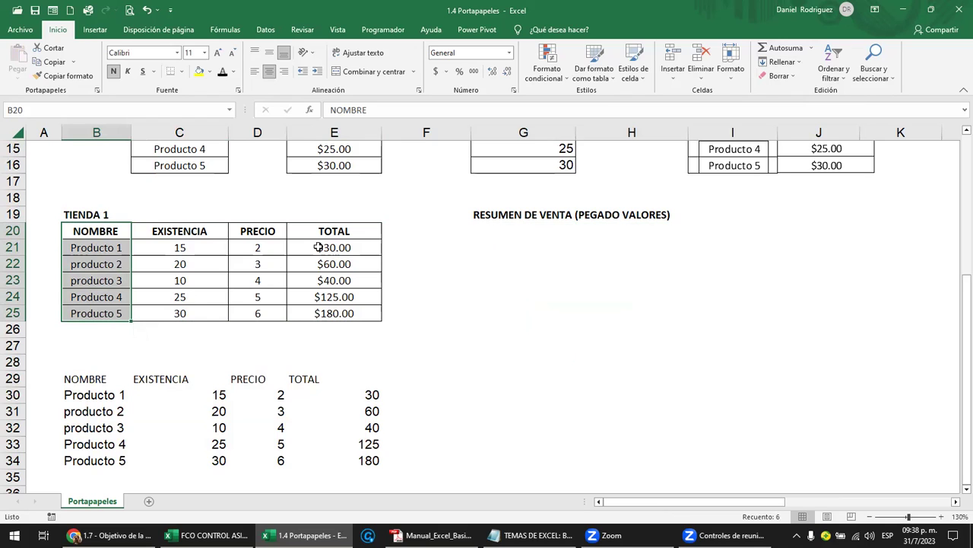
ctrl+drag(337, 234, 353, 314)
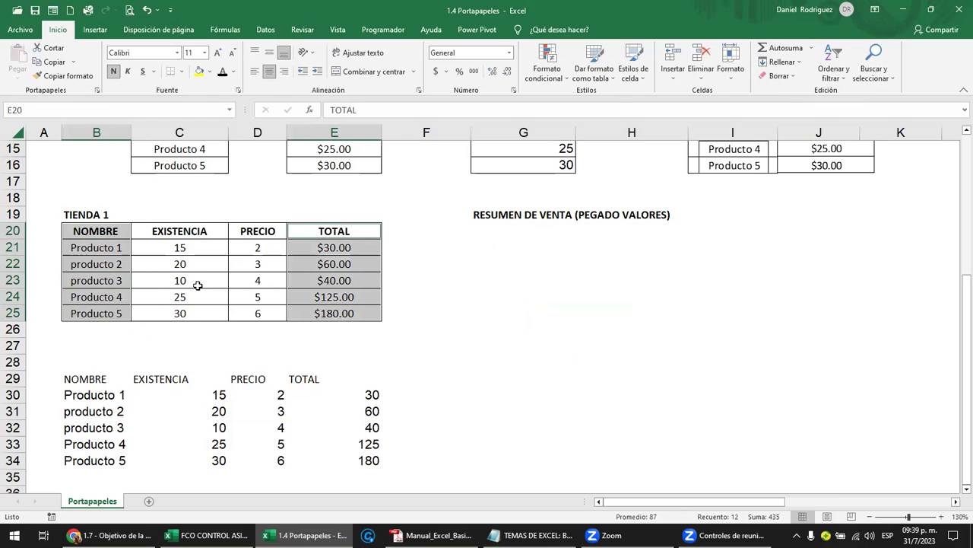
key(ctrl+c)
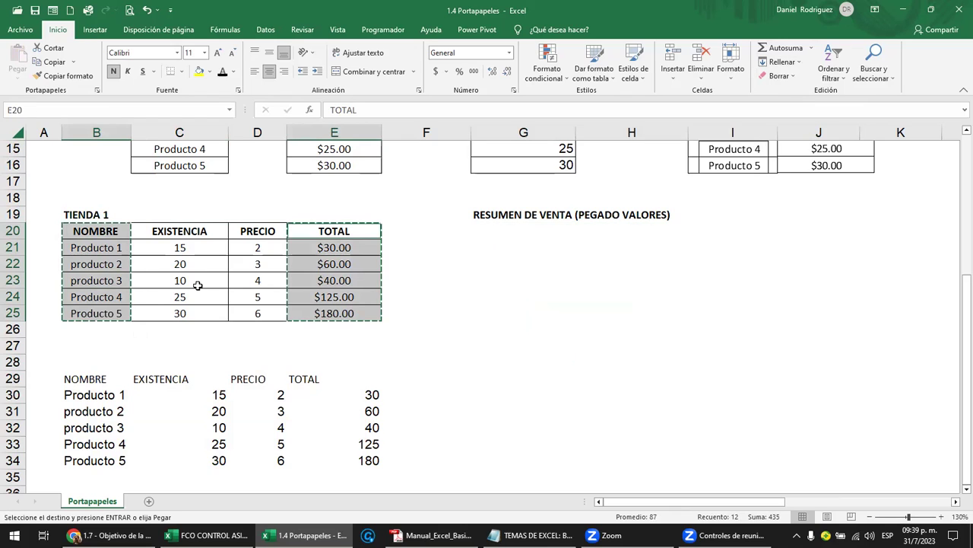
click(495, 242)
click(495, 231)
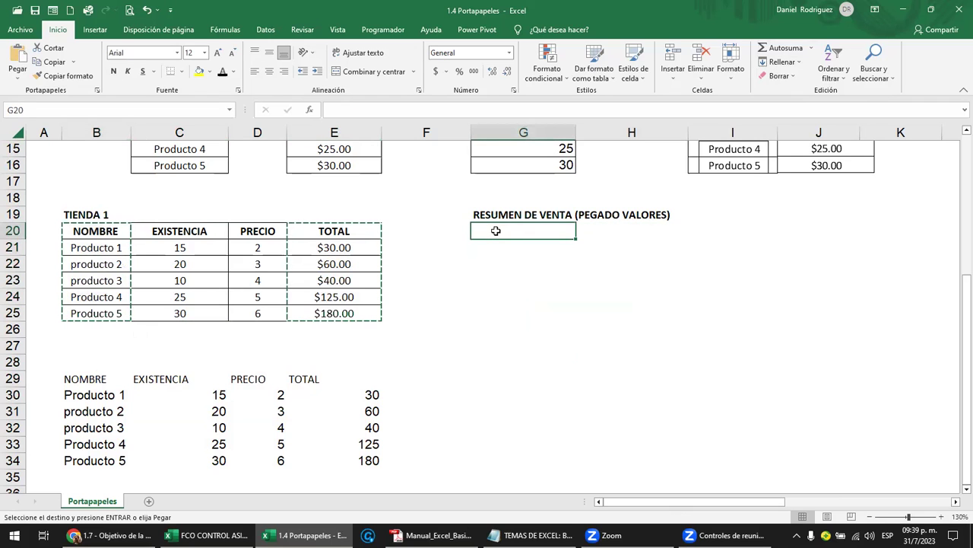
right_click(495, 232)
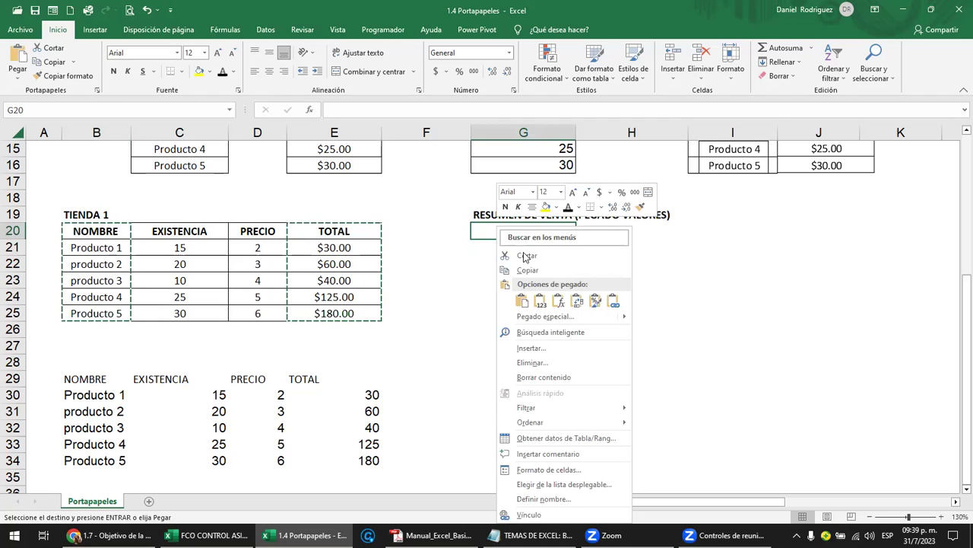
click(541, 302)
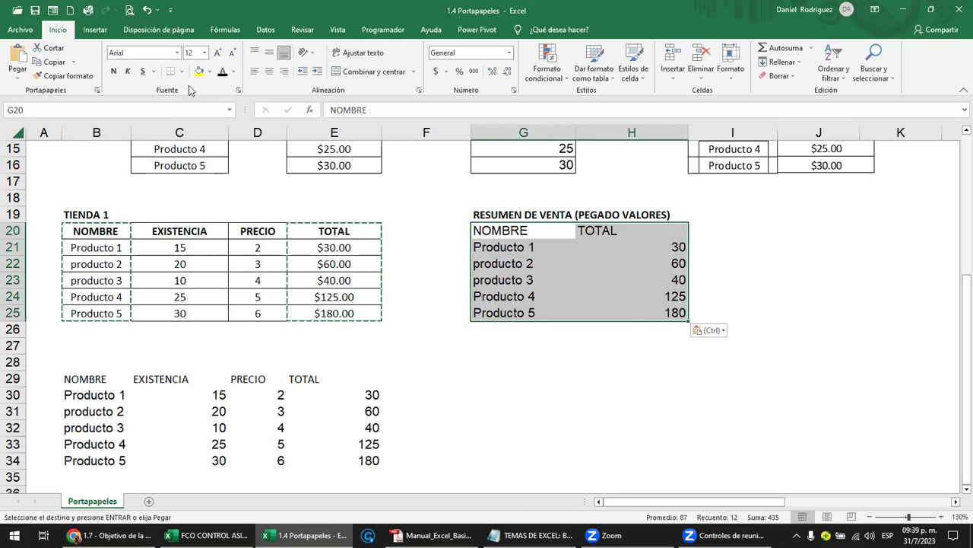
key(Escape)
Apply the NOMBRE column formatting from B20:B25 to the summary's NOMBRE column G20:G25 with Copiar formato.
click(583, 411)
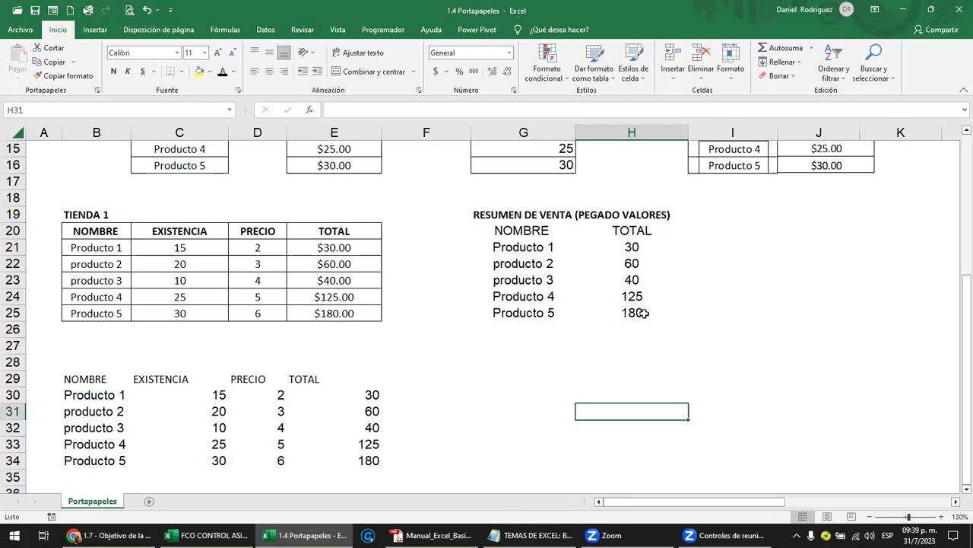
drag(523, 230, 533, 312)
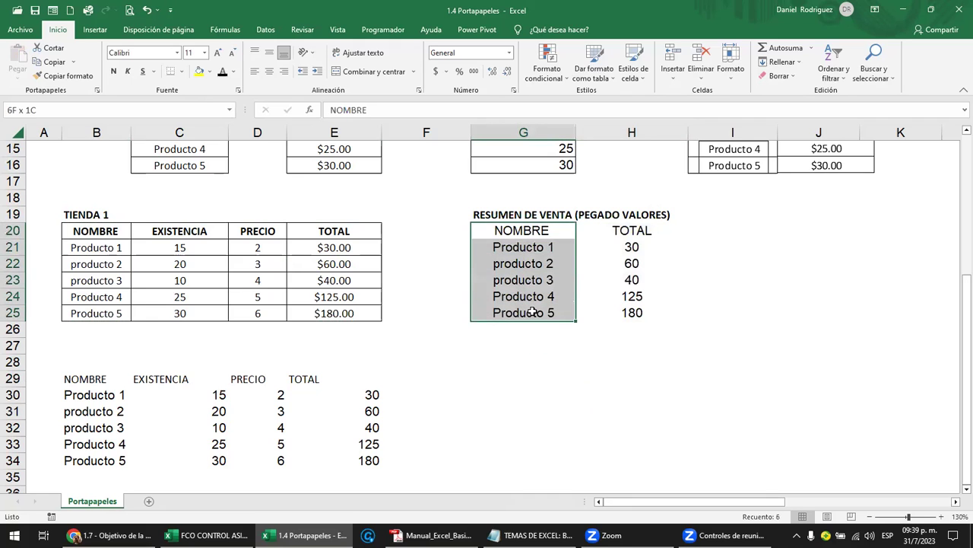
drag(631, 230, 646, 312)
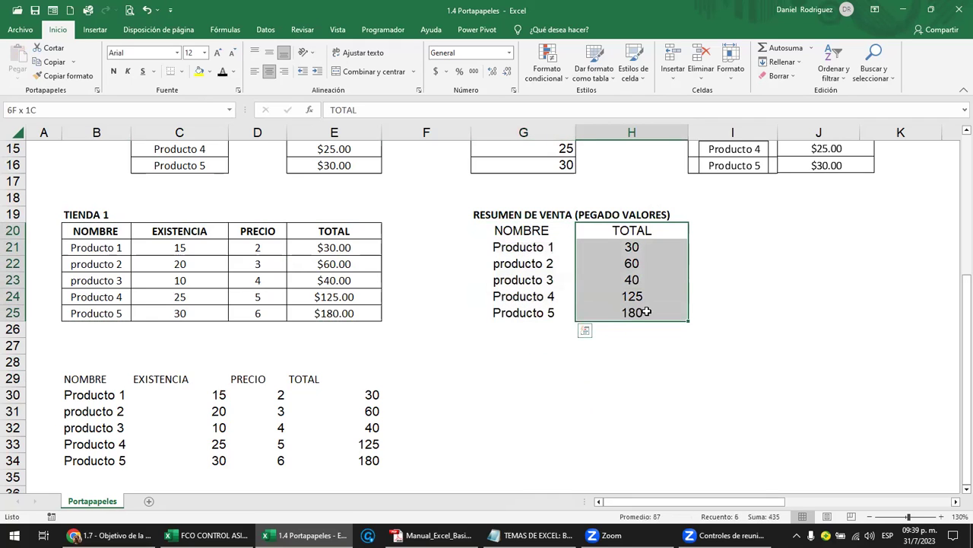
click(552, 428)
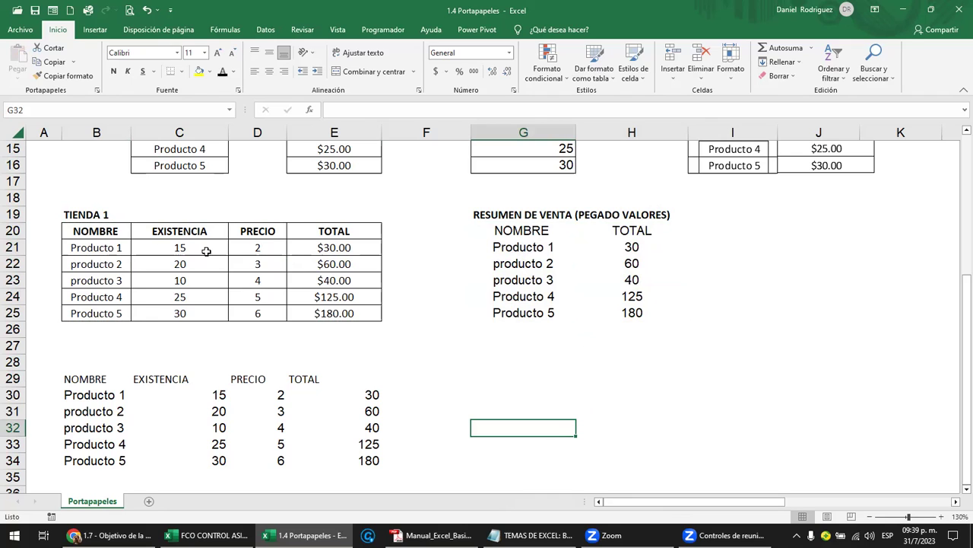
drag(107, 231, 106, 313)
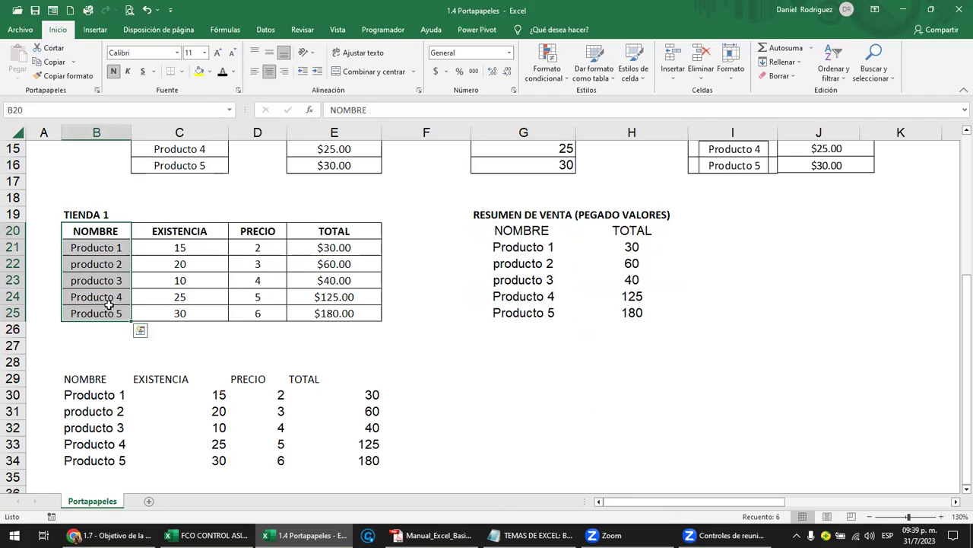
click(69, 77)
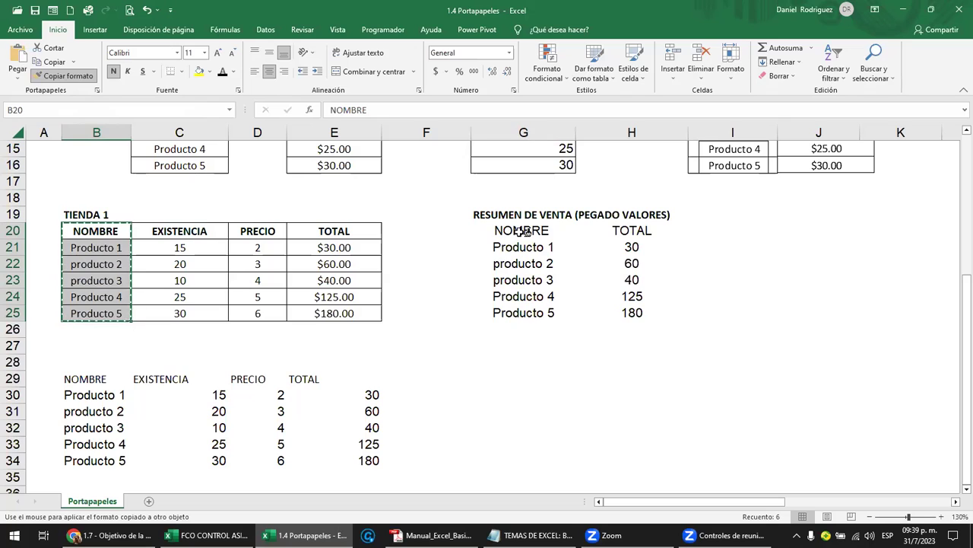
click(519, 231)
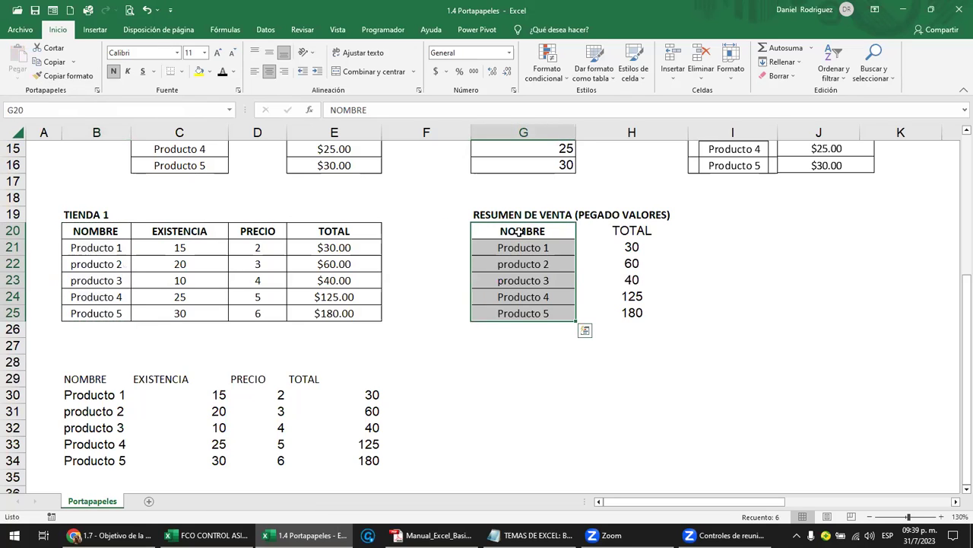
Apply the TOTAL formatting from E20:E25 to H20:H25, giving borders and currency.
click(339, 231)
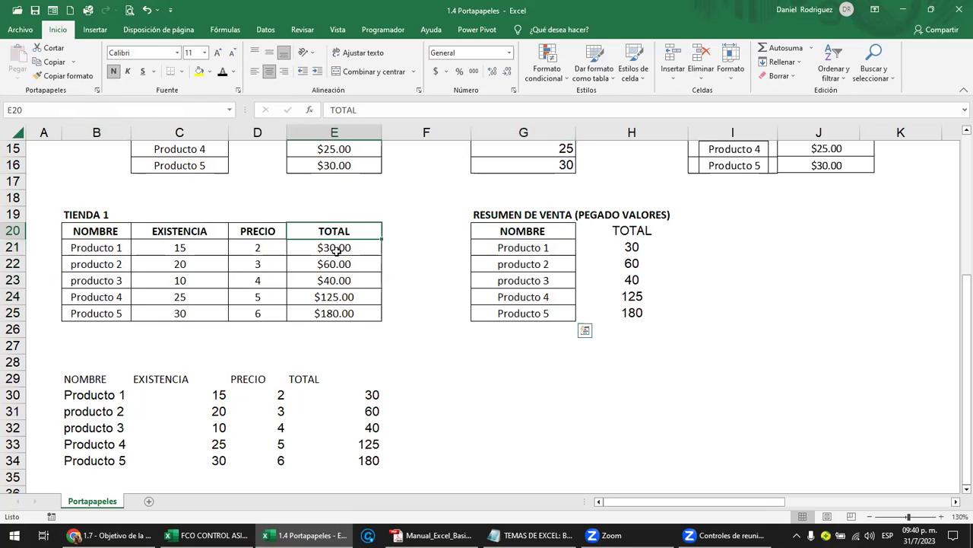
drag(336, 250, 339, 310)
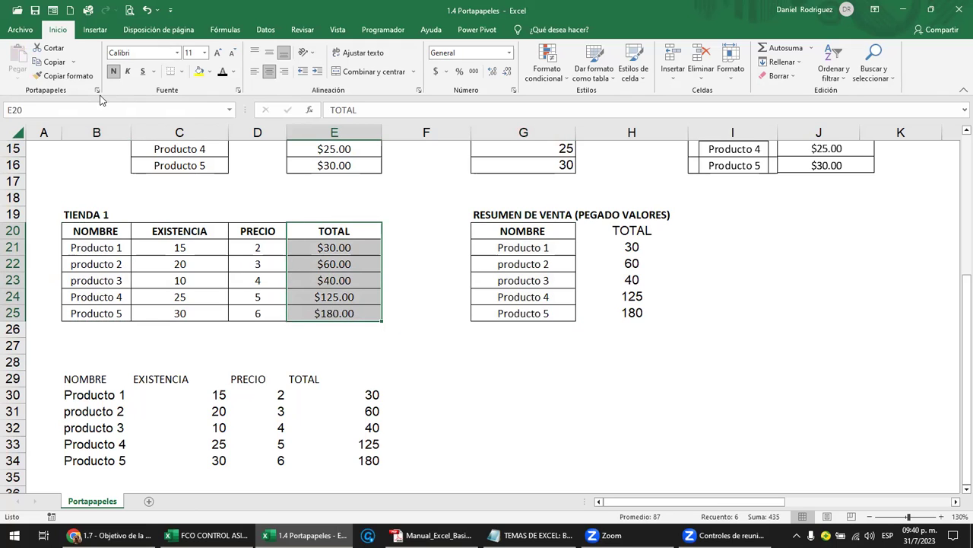
click(69, 77)
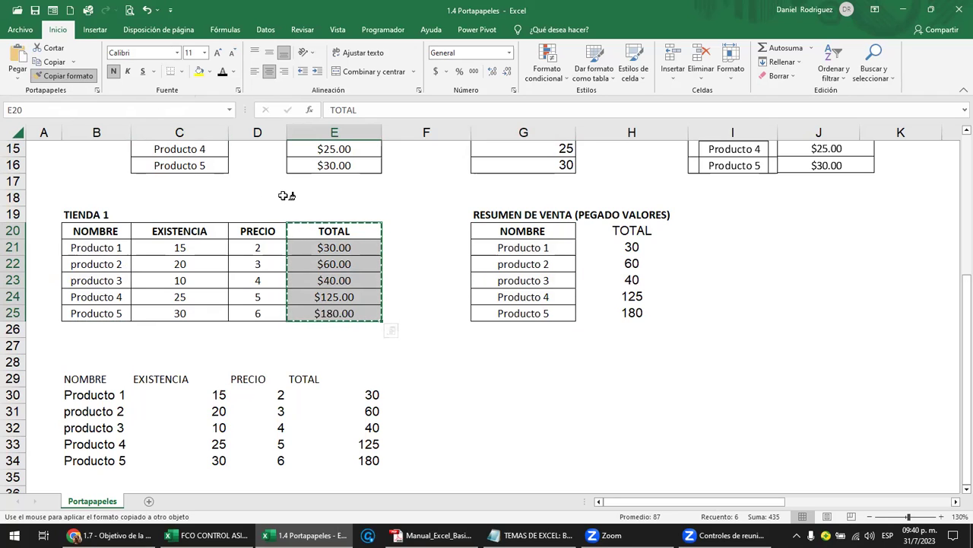
key(Escape)
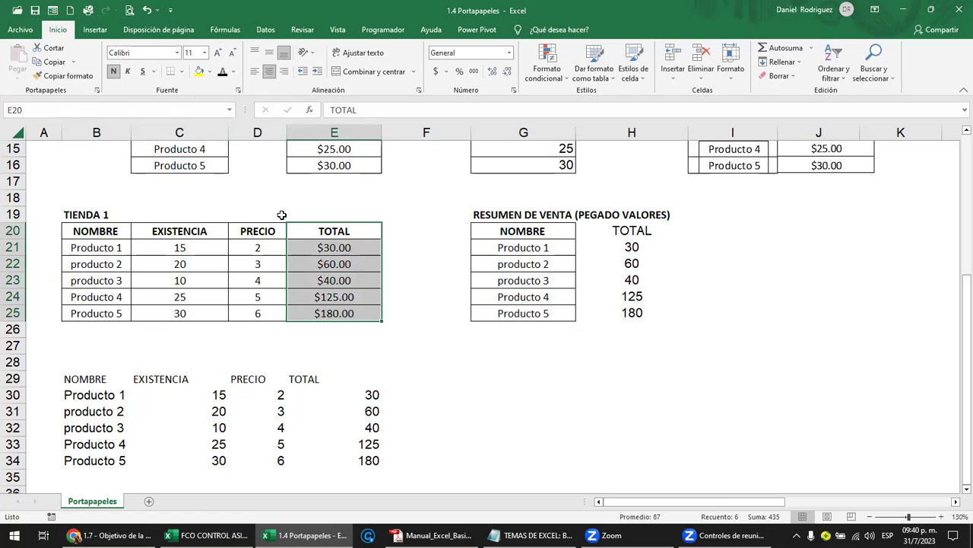
click(67, 76)
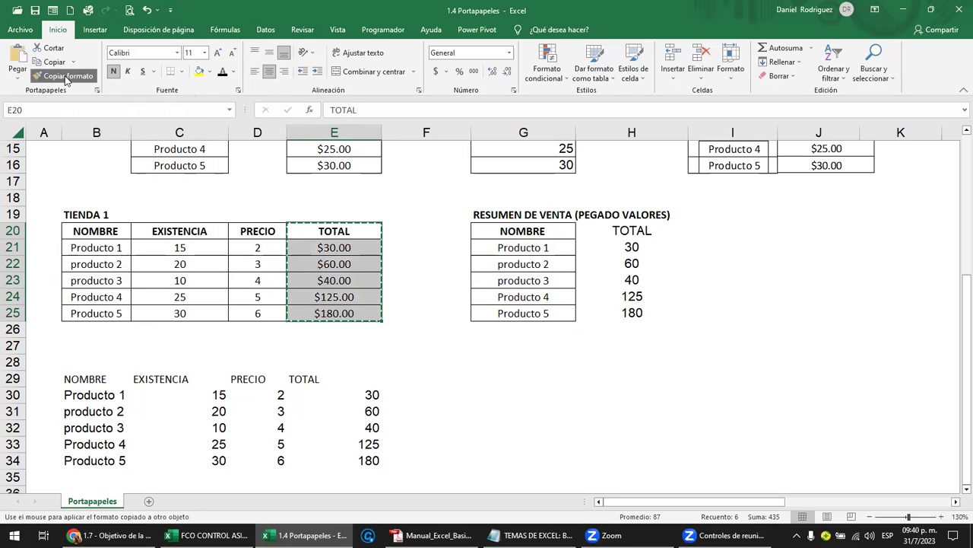
click(655, 230)
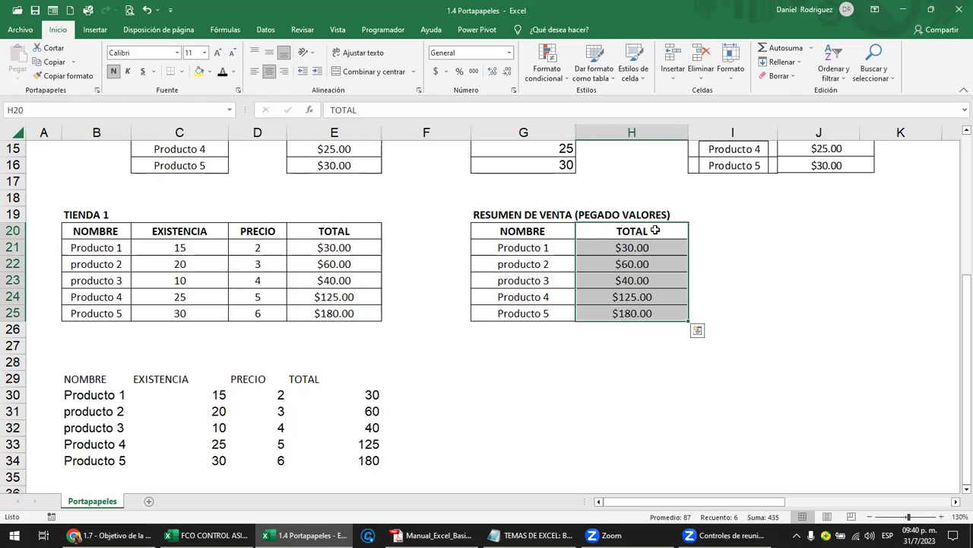
click(602, 391)
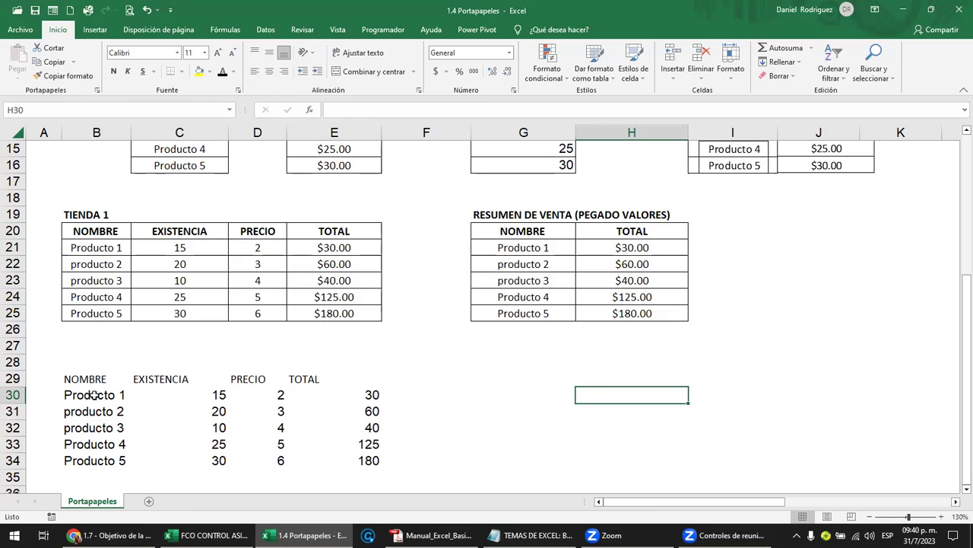
Copy cell E21's currency-and-border format onto totals E30:E34, showing $30.00 to $180.00.
drag(369, 397, 380, 449)
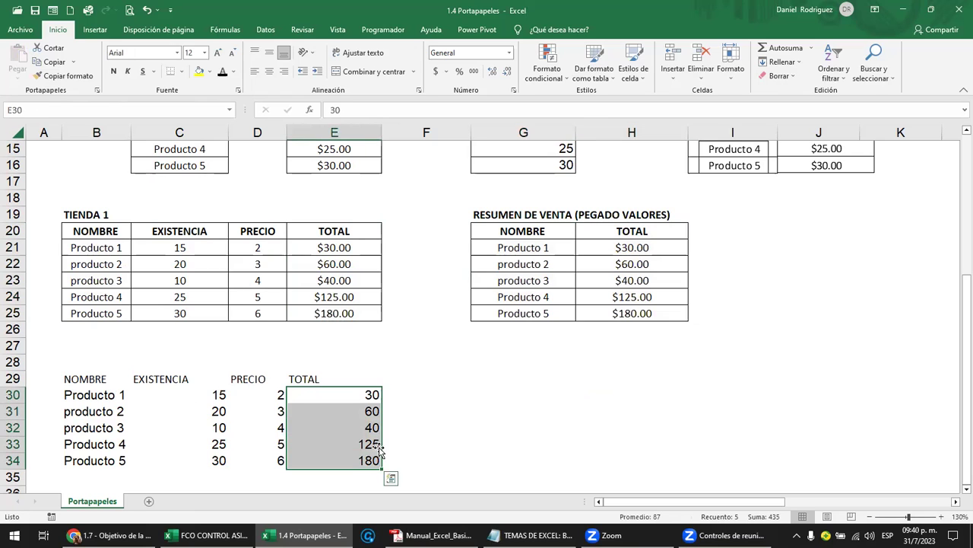
click(332, 248)
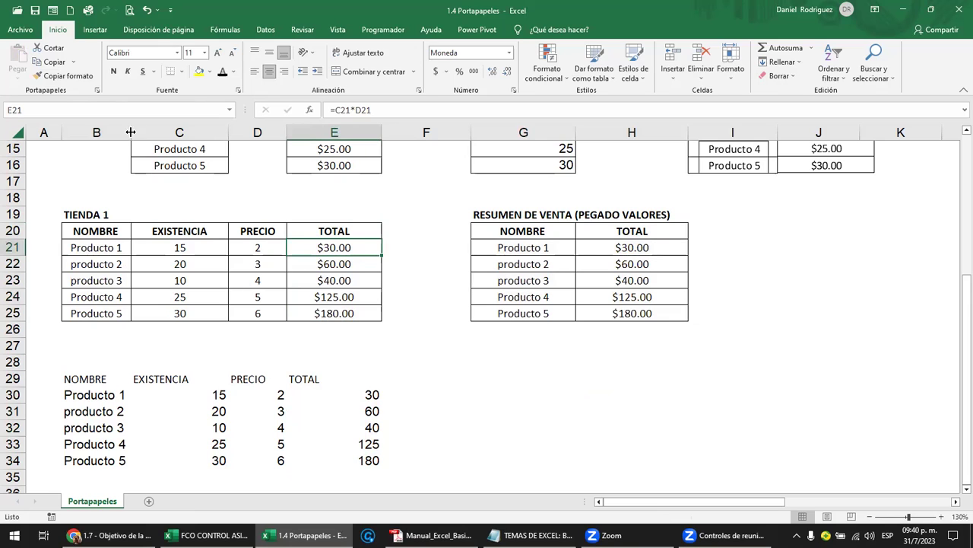
click(64, 75)
drag(358, 395, 382, 464)
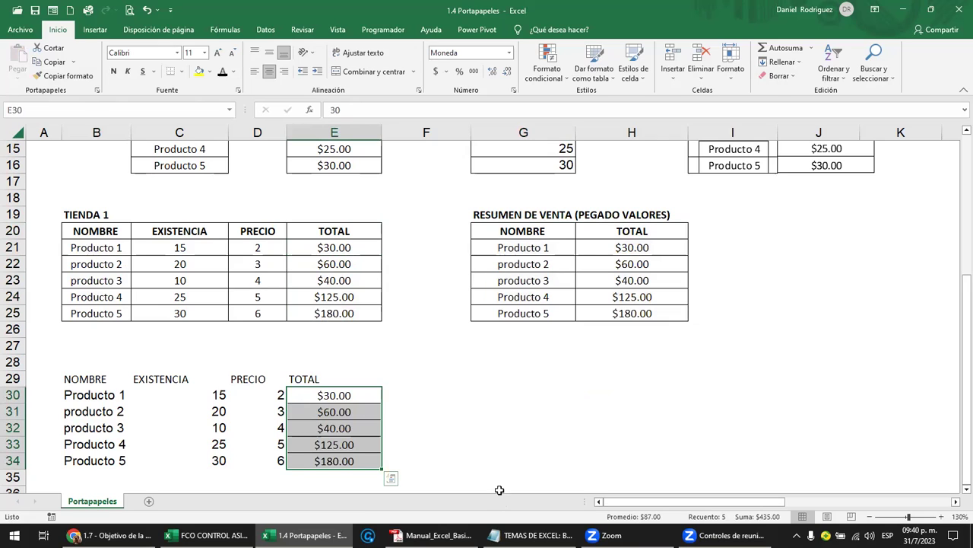
drag(464, 444, 468, 433)
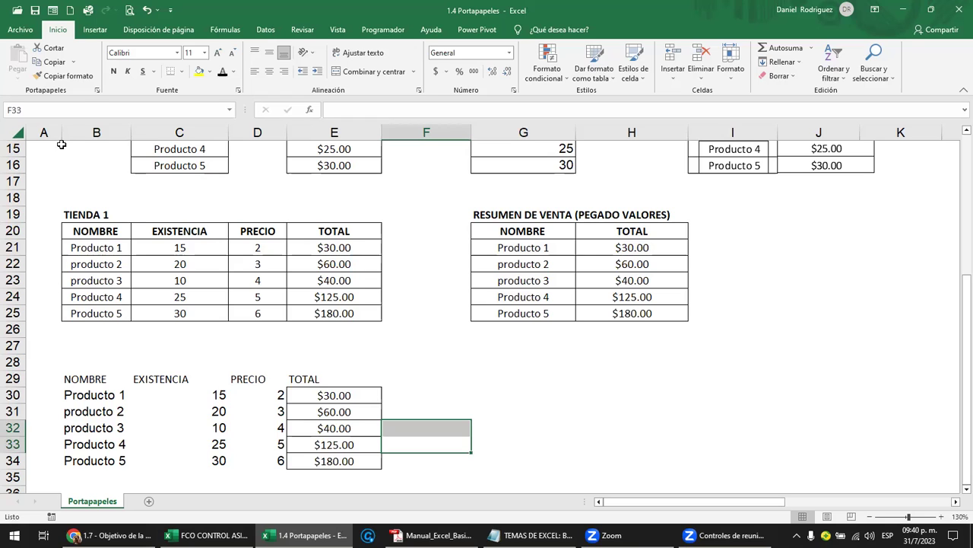
Show the Office Clipboard pane and scroll through its copied TIENDA 1 and LISTADO DE PRODUCTOS items.
click(97, 90)
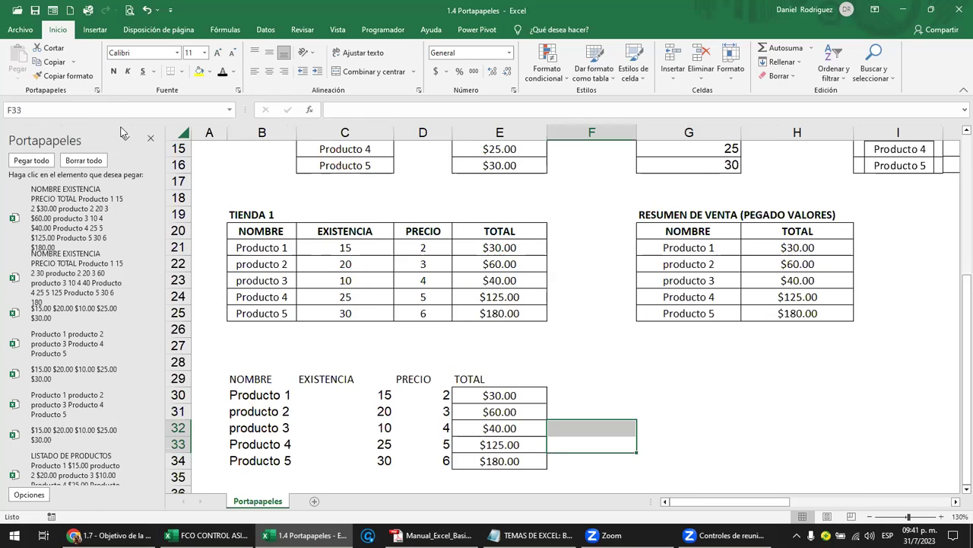
scroll(148, 243, down, 1)
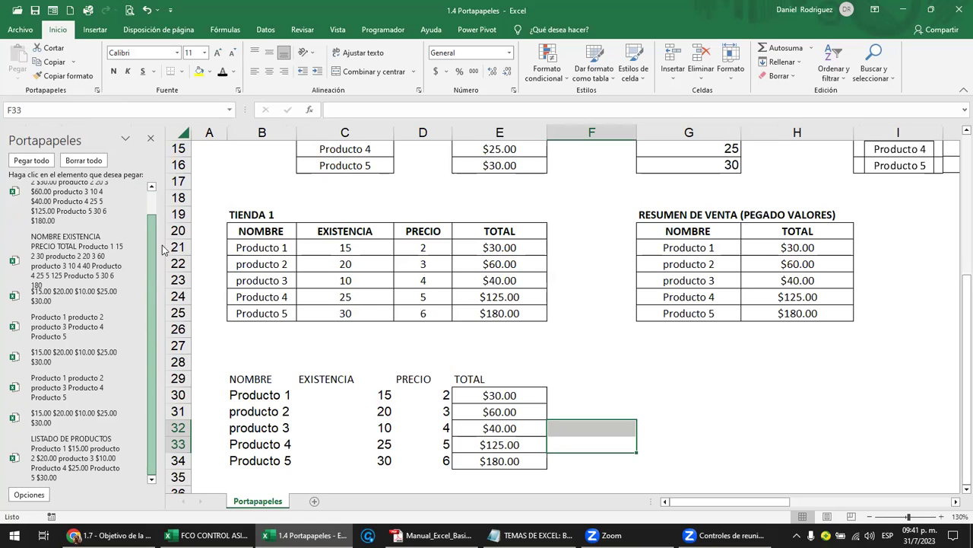
scroll(152, 244, up, 1)
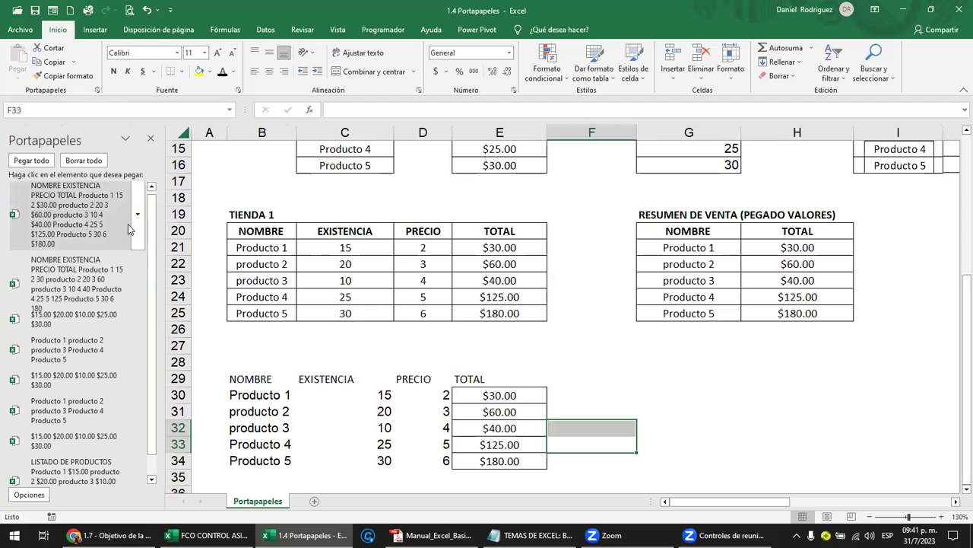
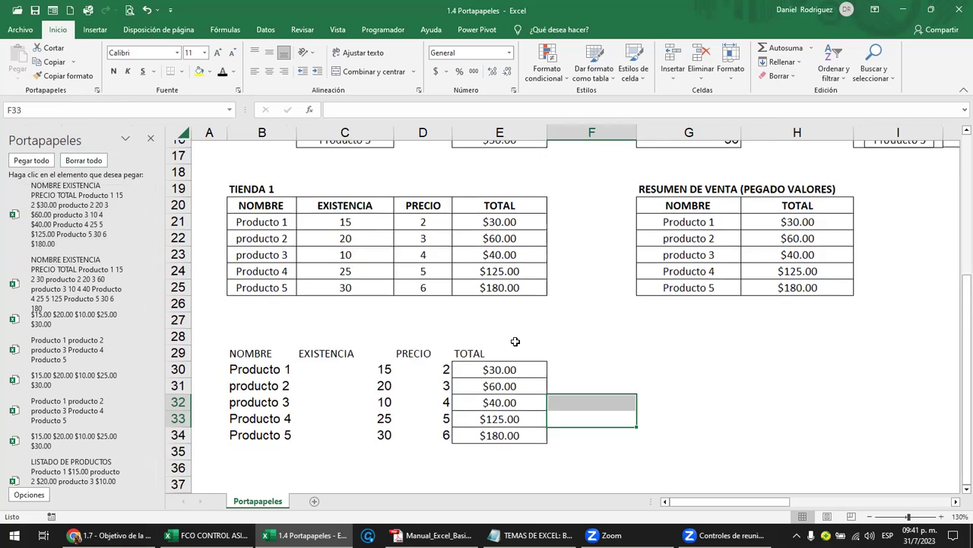
Paste all collected clipboard items at once starting at B41.
scroll(515, 278, down, 3)
click(265, 436)
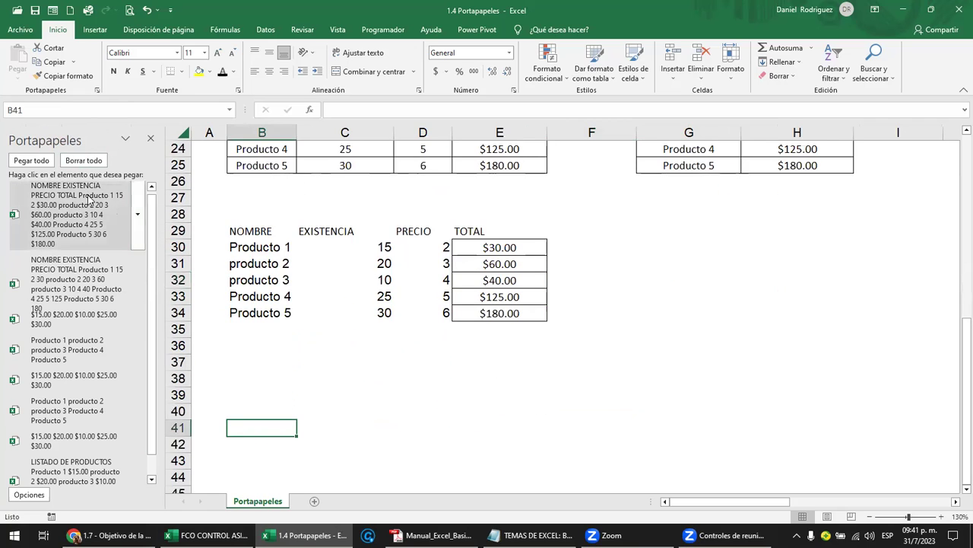
click(31, 162)
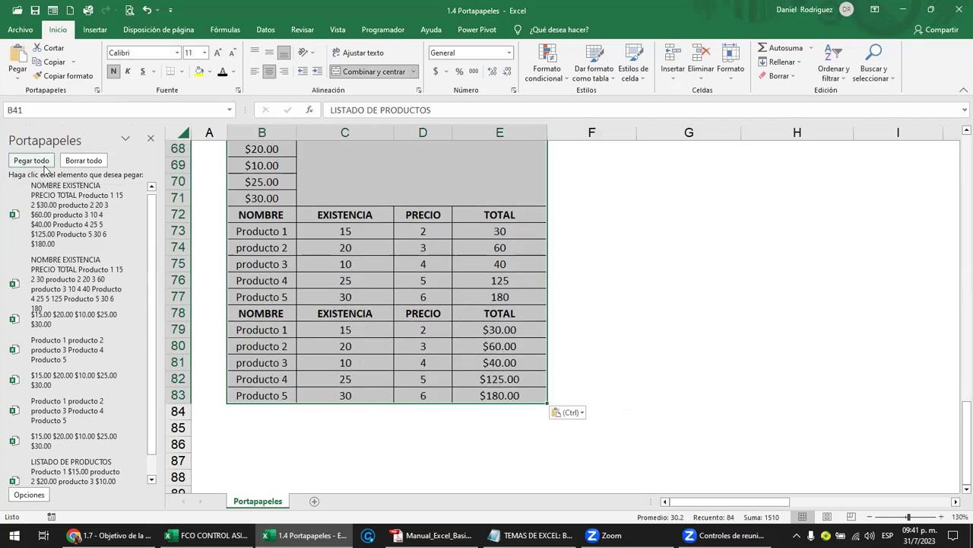
scroll(527, 376, up, 9)
scroll(531, 374, up, 2)
scroll(530, 374, up, 2)
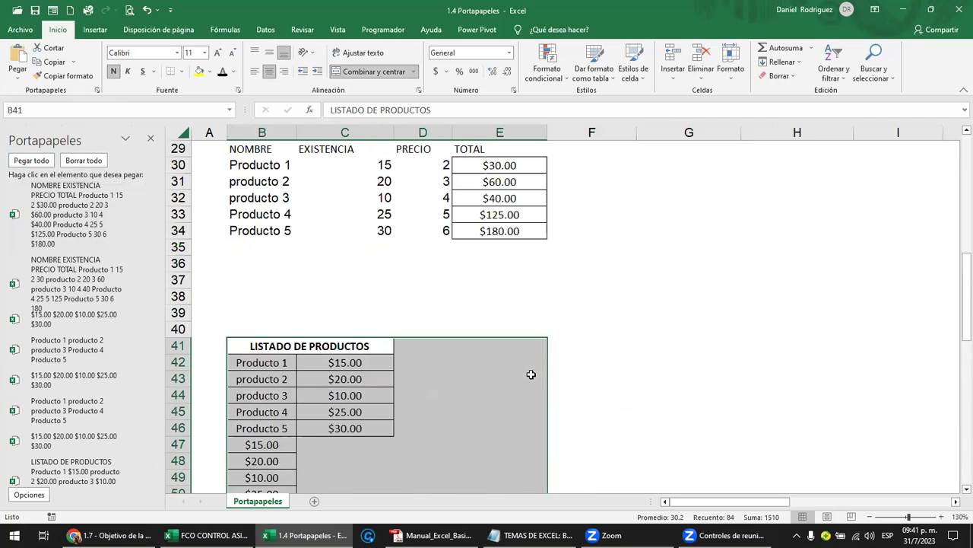
scroll(531, 373, down, 3)
scroll(532, 373, down, 2)
scroll(533, 373, down, 2)
scroll(533, 373, up, 3)
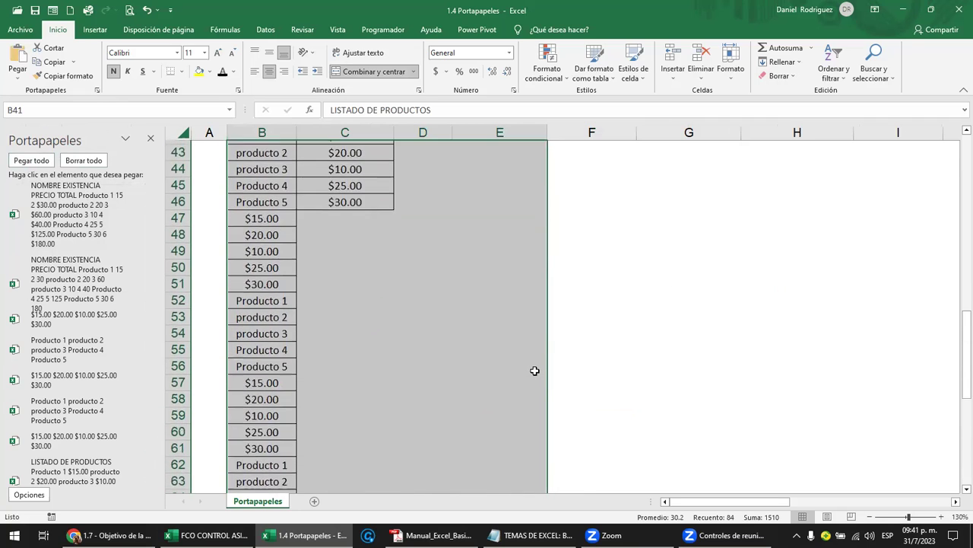
scroll(535, 371, up, 3)
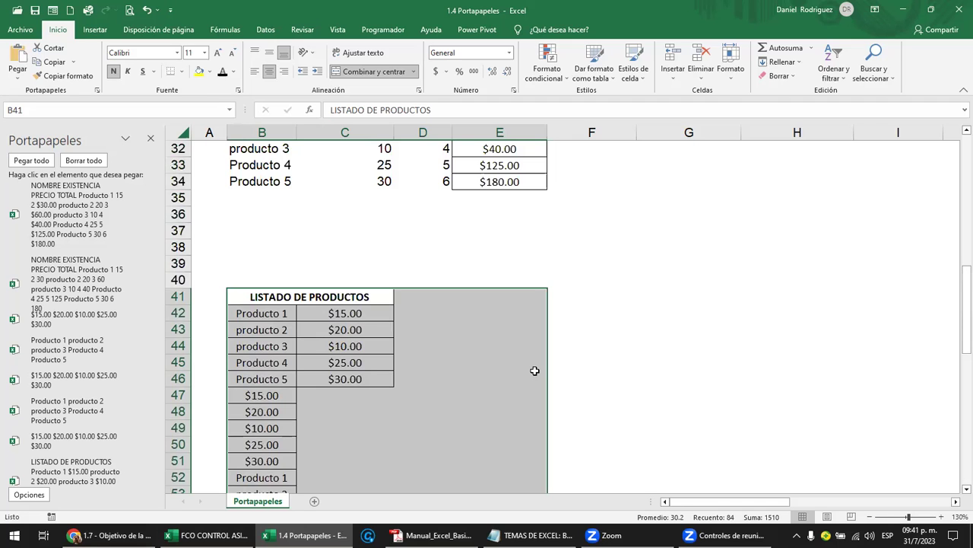
Select the pasted block from B41 downward and clear it with Borrar todo.
click(300, 278)
mouse_move(243, 290)
mouse_down()
mouse_move(601, 475)
mouse_move(602, 526)
mouse_up()
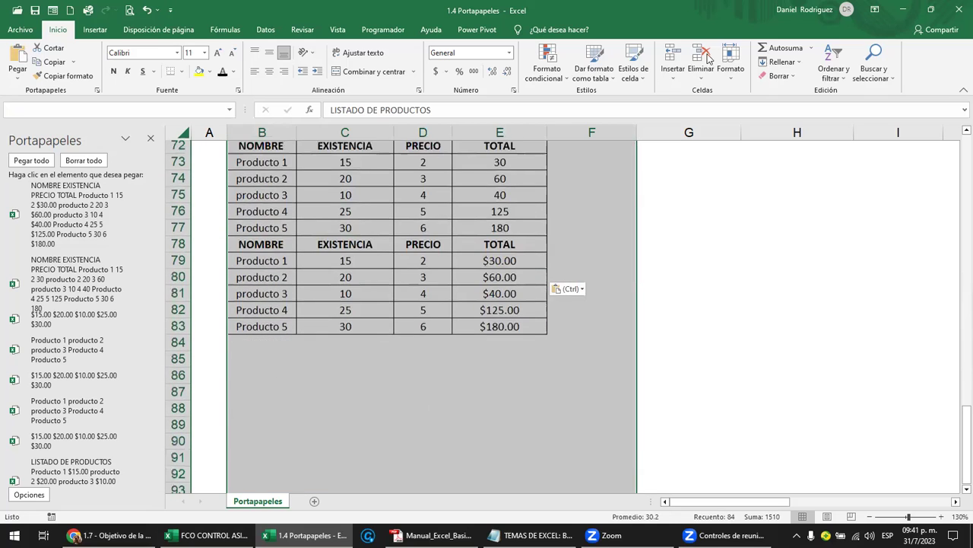
click(794, 76)
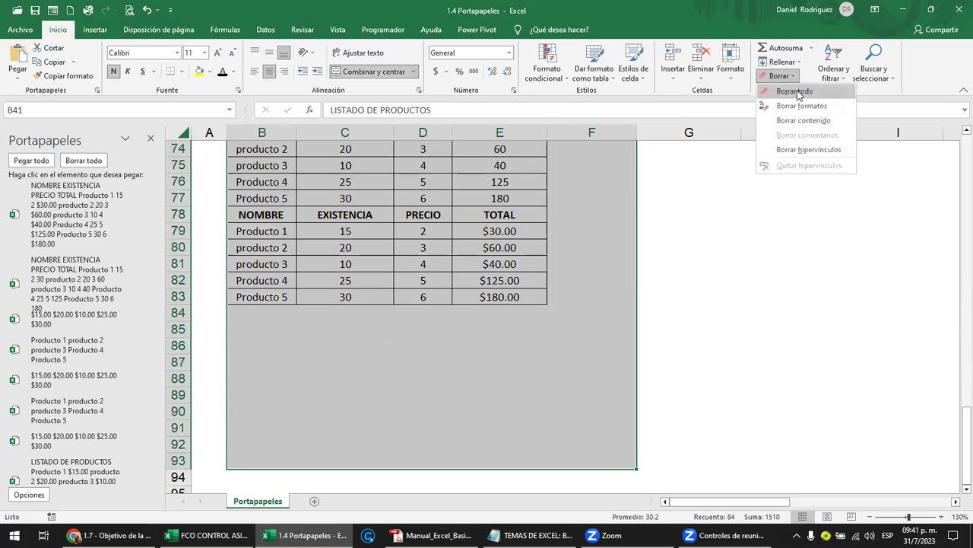
click(795, 93)
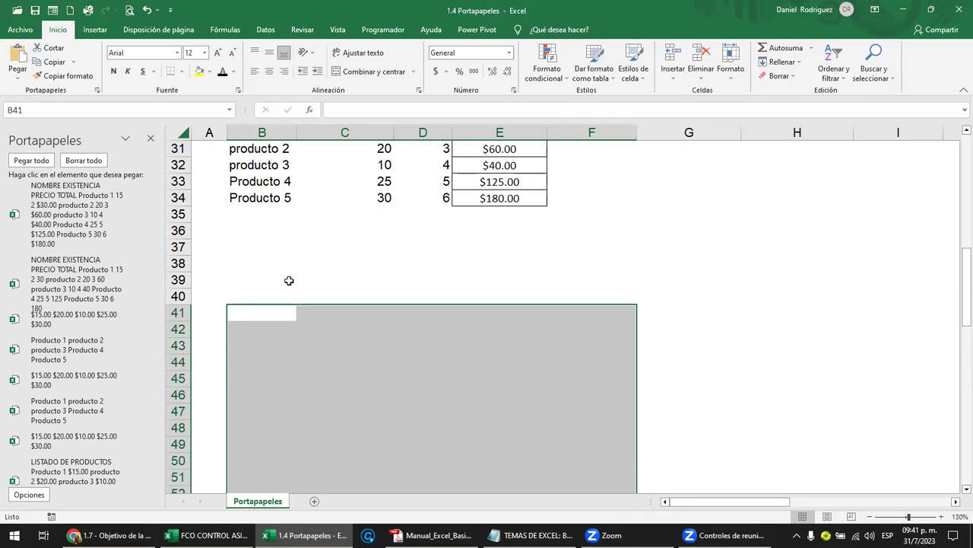
Paste the stored product table at B38 with Ctrl+V.
scroll(288, 279, up, 3)
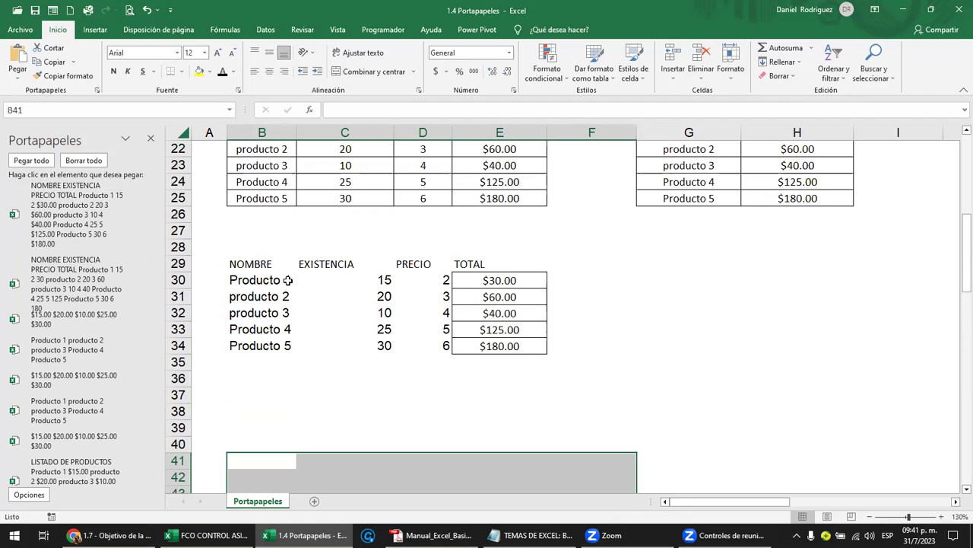
click(275, 415)
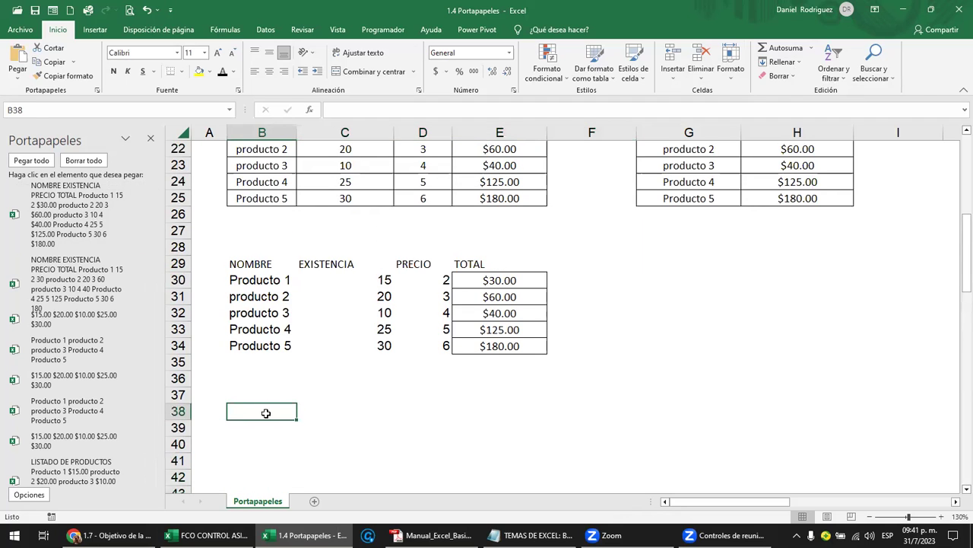
drag(263, 411, 326, 426)
click(275, 411)
key(ctrl+v)
click(261, 388)
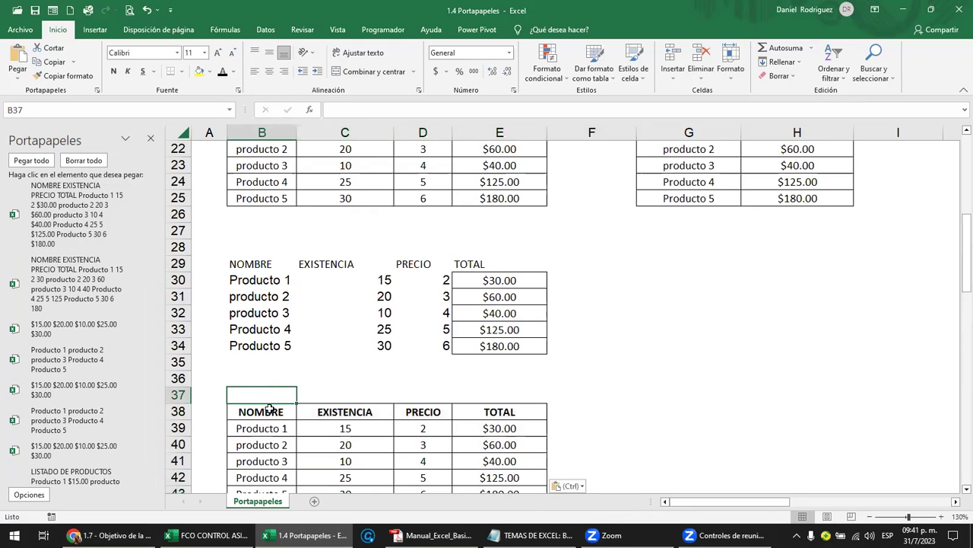
mouse_move(76, 214)
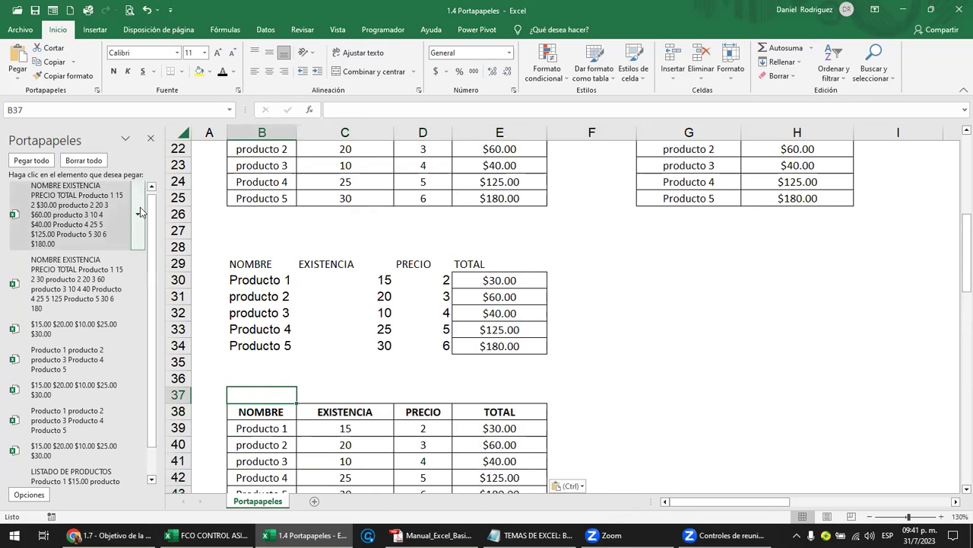
Paste the first Portapapeles item again, then Eliminar it from the clipboard list.
click(139, 212)
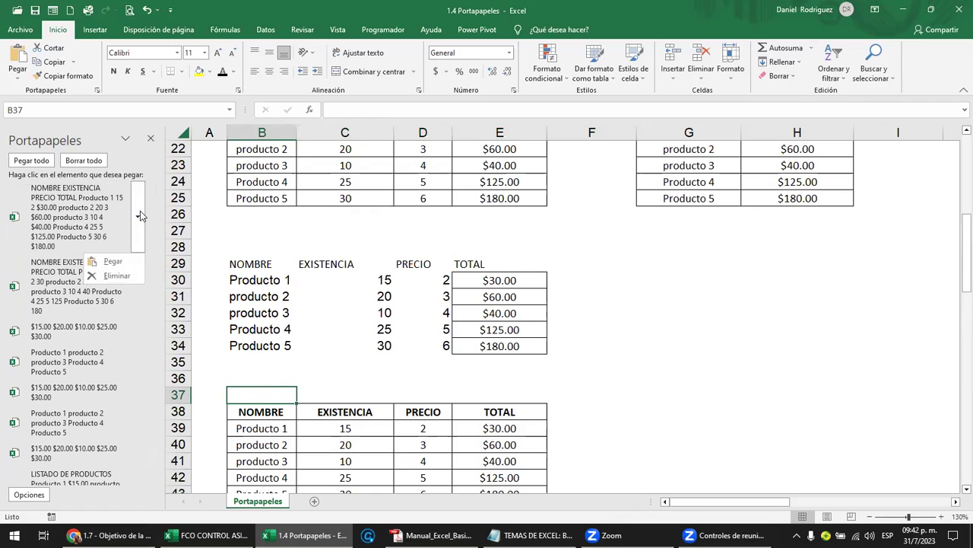
click(135, 209)
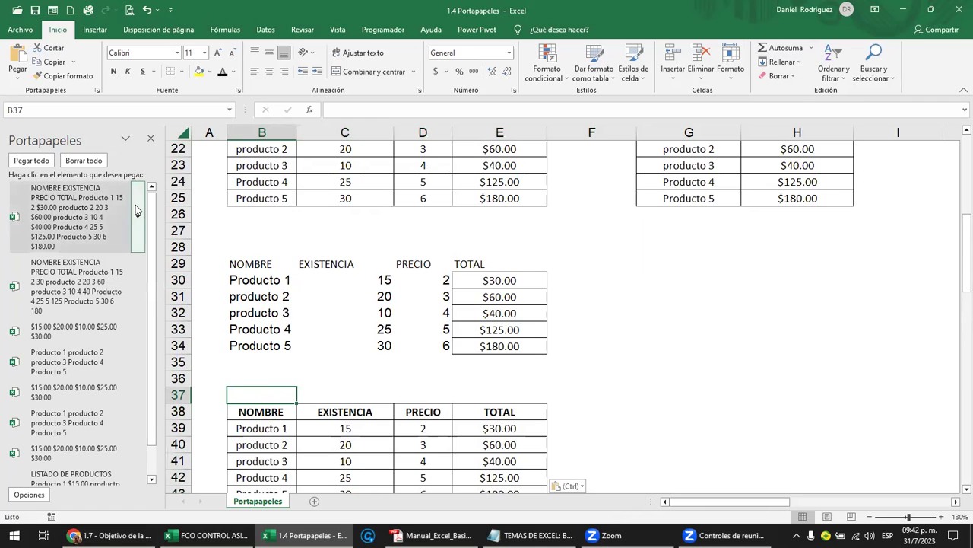
click(138, 216)
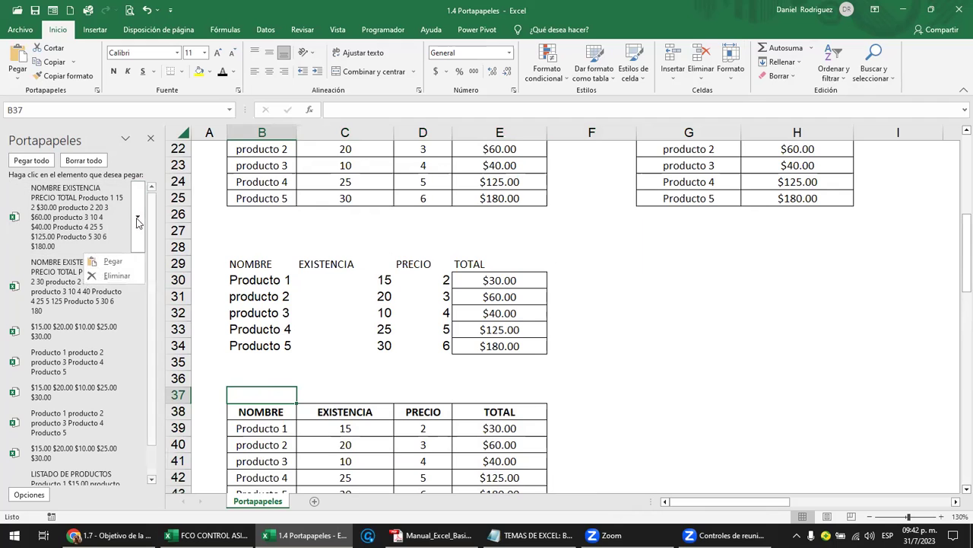
click(117, 276)
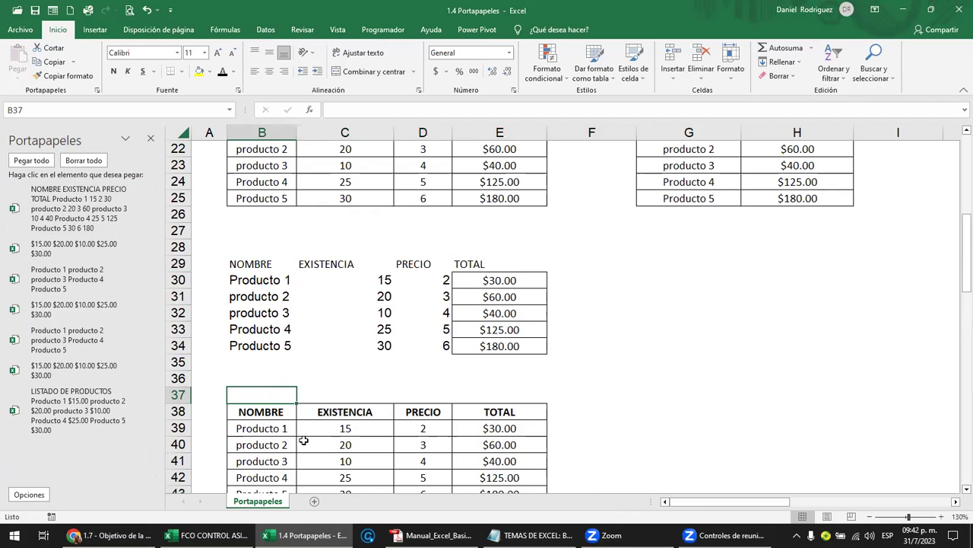
Select the pasted table B38:E43 and clear it with Borrar todo.
mouse_move(266, 411)
mouse_down()
mouse_move(465, 492)
mouse_move(576, 437)
mouse_up()
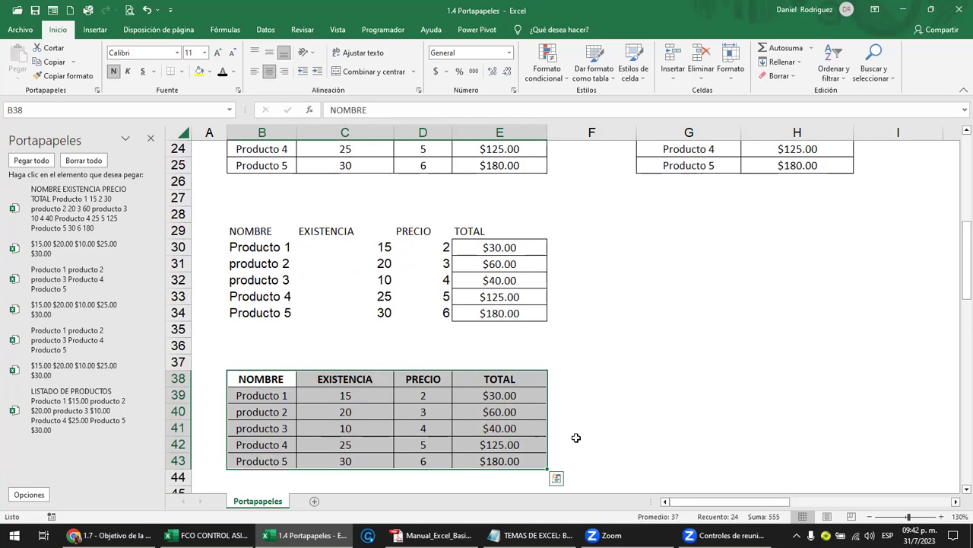
key(Escape)
click(327, 346)
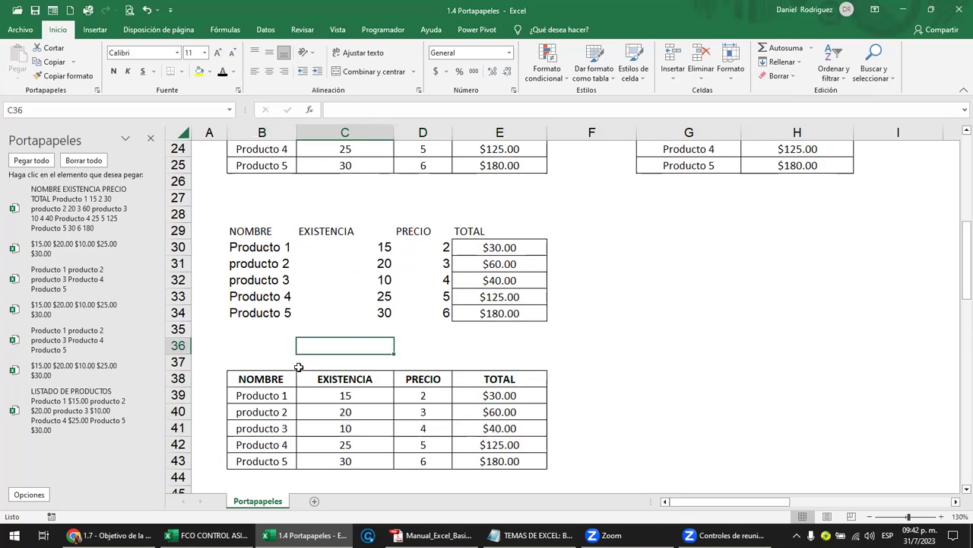
drag(266, 379, 499, 464)
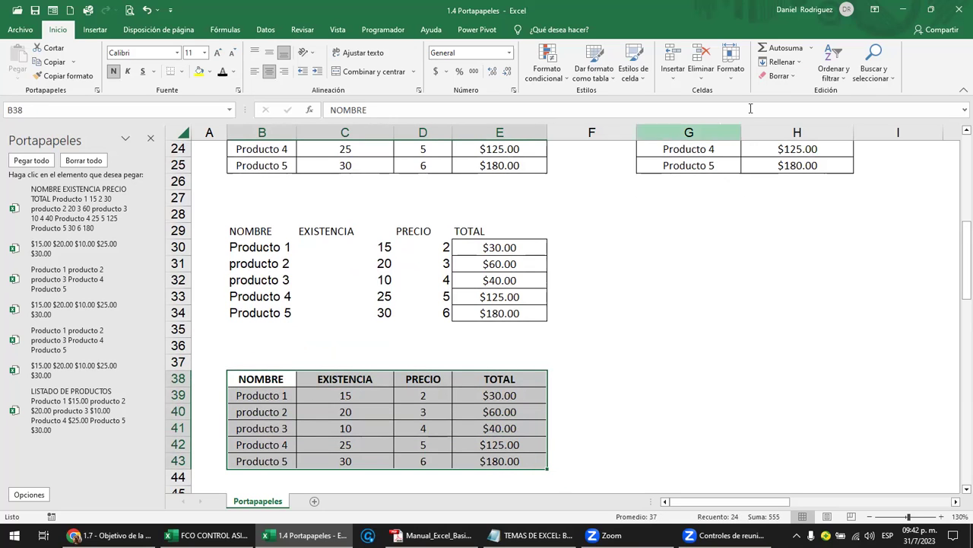
click(791, 76)
click(795, 92)
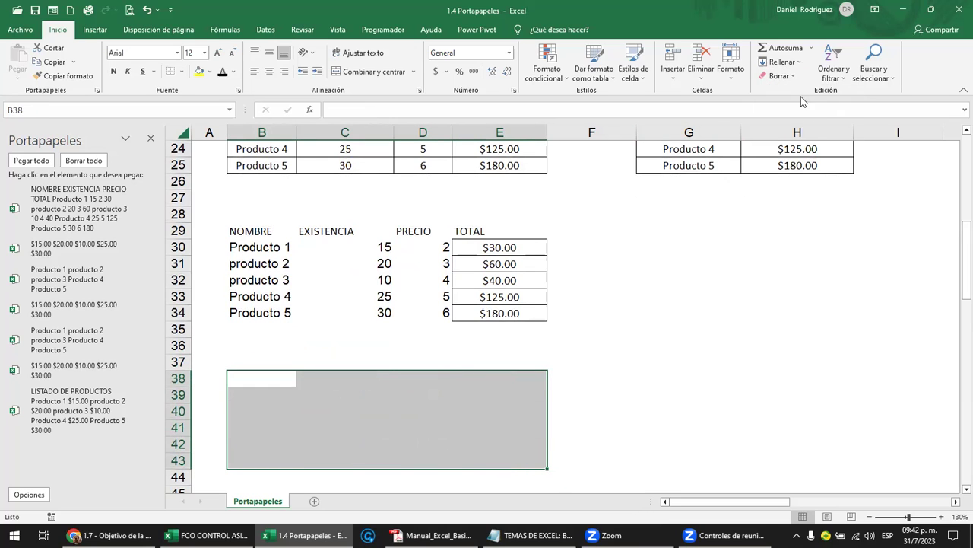
click(232, 340)
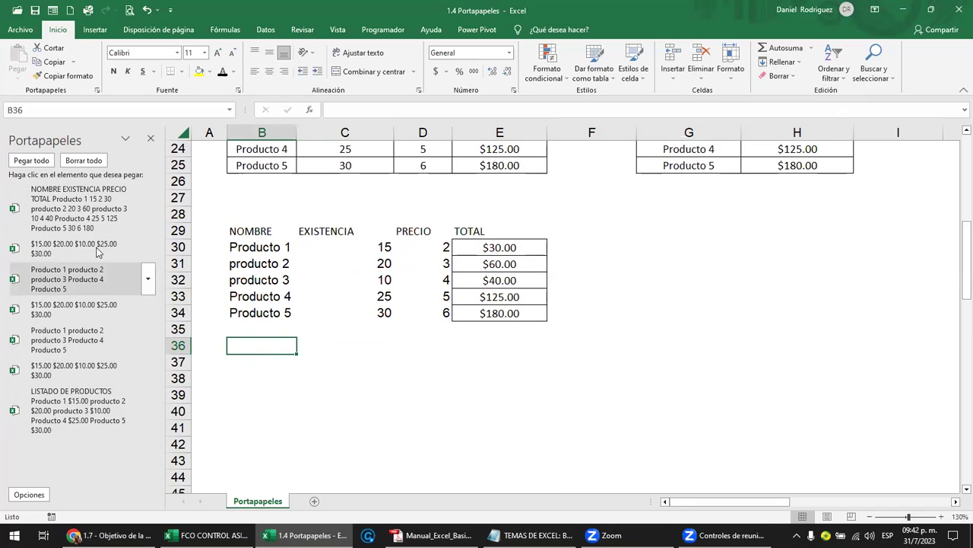
Empty the Portapapeles with Borrar todo, close the pane, reopen it, and close it again.
click(84, 160)
click(151, 139)
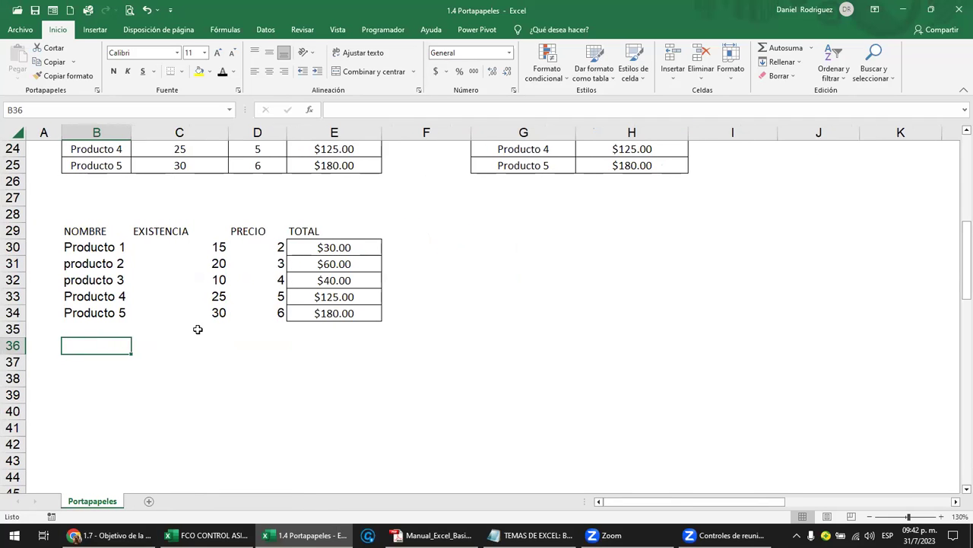
scroll(216, 373, up, 3)
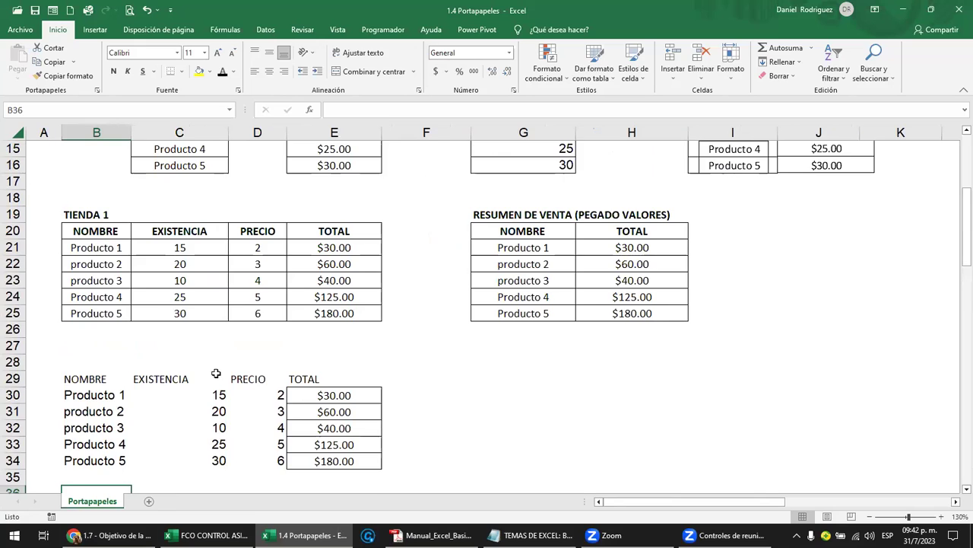
scroll(216, 373, up, 5)
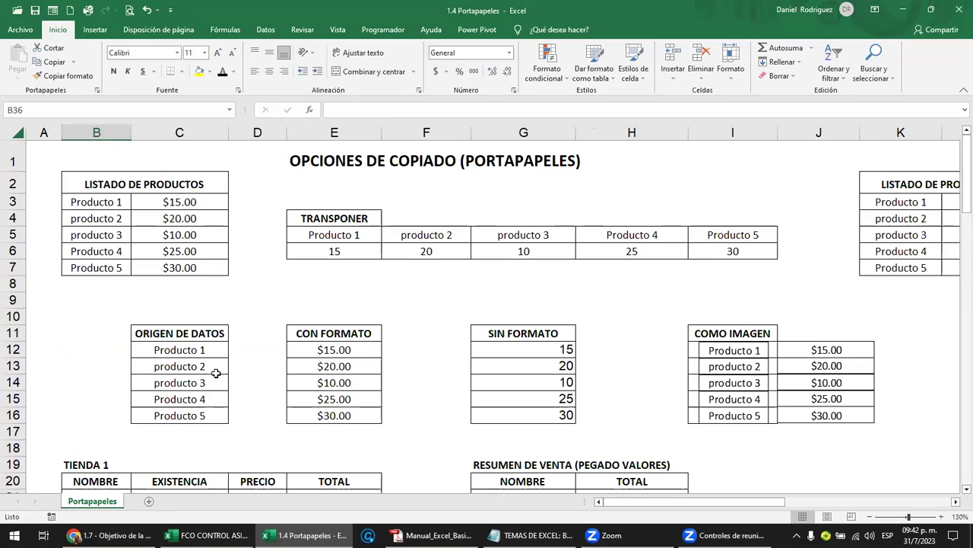
click(97, 90)
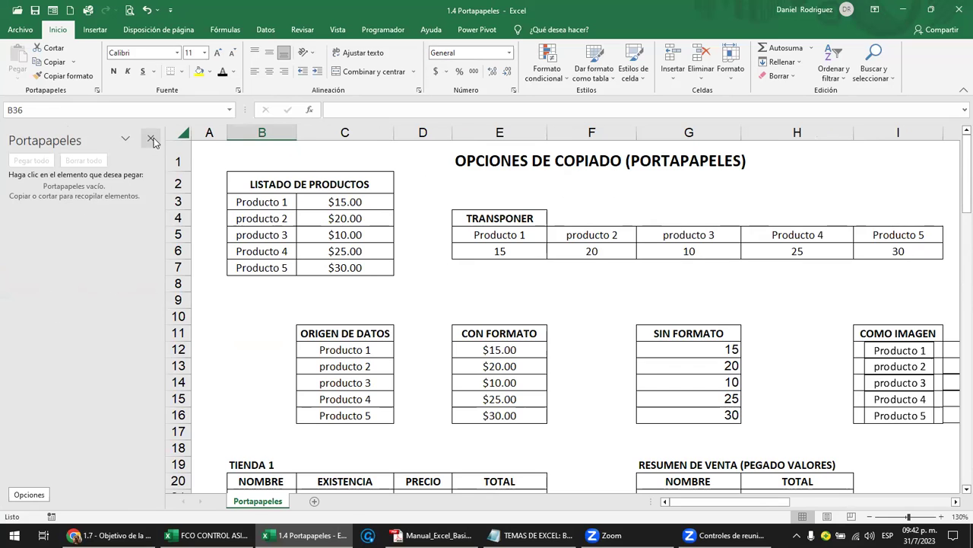
click(150, 138)
click(92, 312)
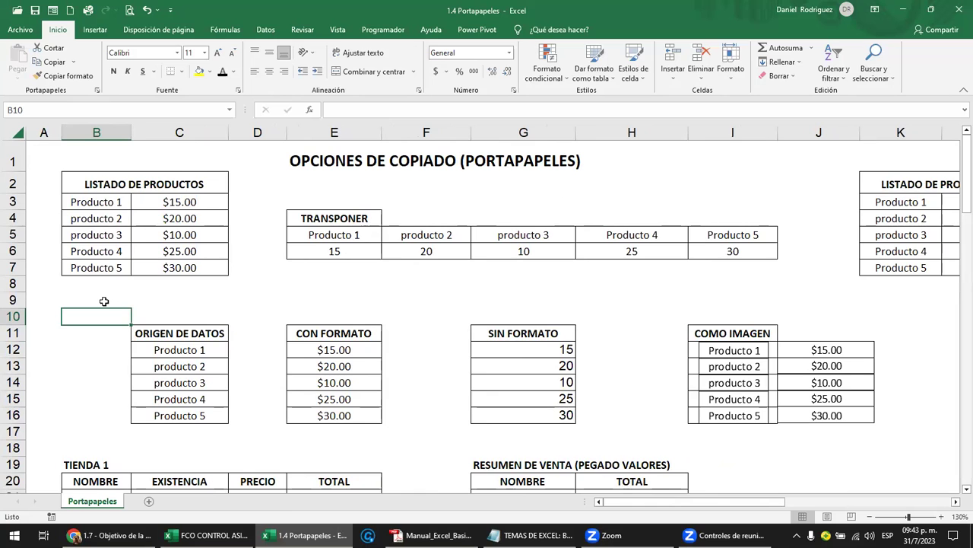
Delete the transposed product names and values from E5:I6.
scroll(80, 285, down, 1)
scroll(82, 285, down, 1)
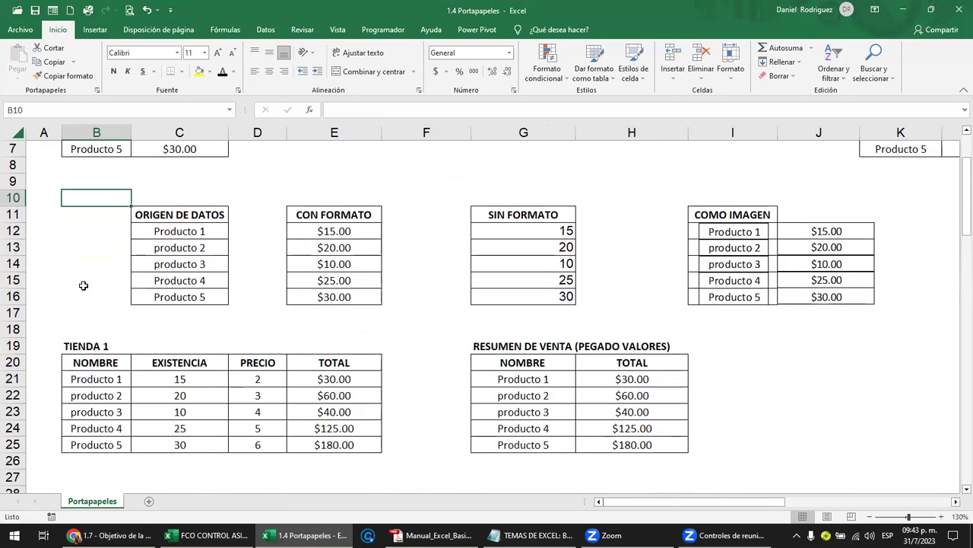
scroll(85, 285, down, 1)
scroll(87, 281, down, 1)
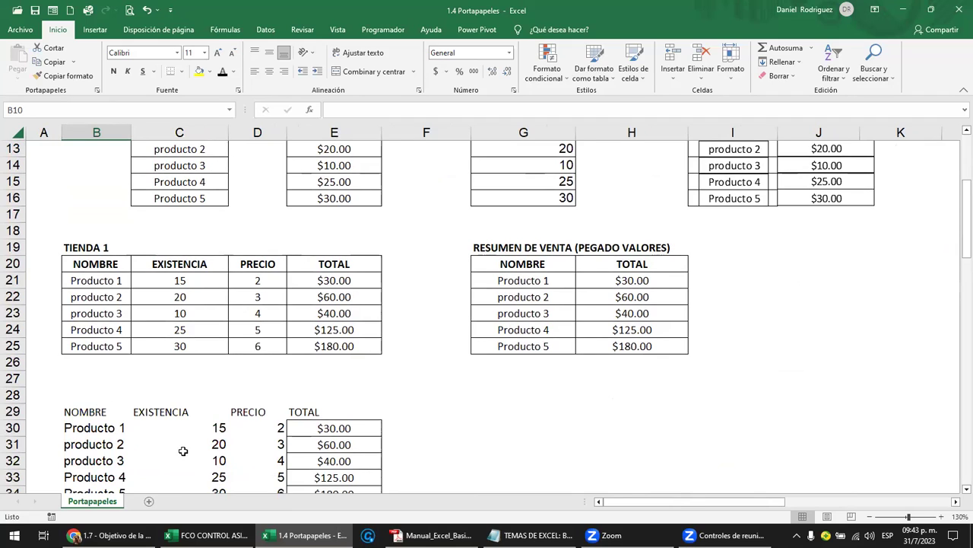
scroll(180, 276, up, 1)
scroll(180, 269, up, 3)
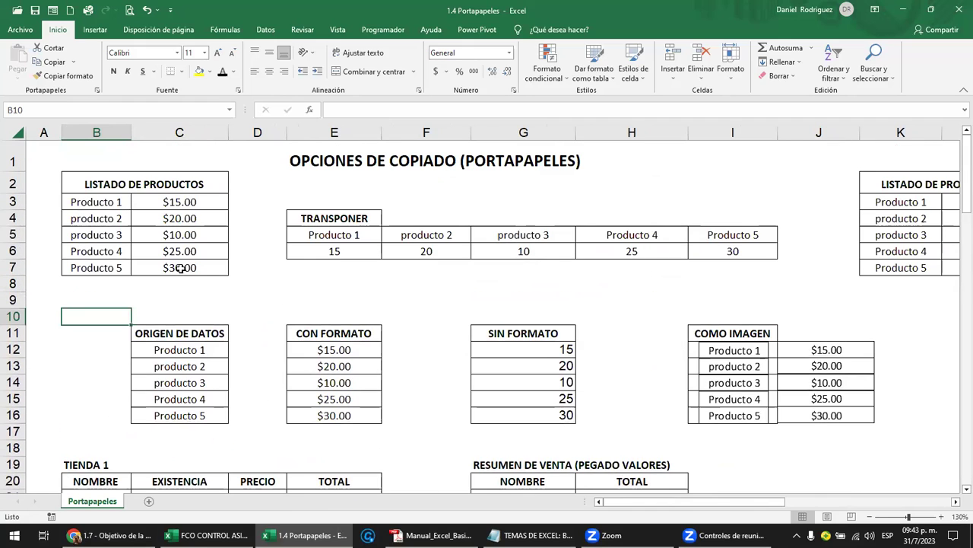
click(346, 279)
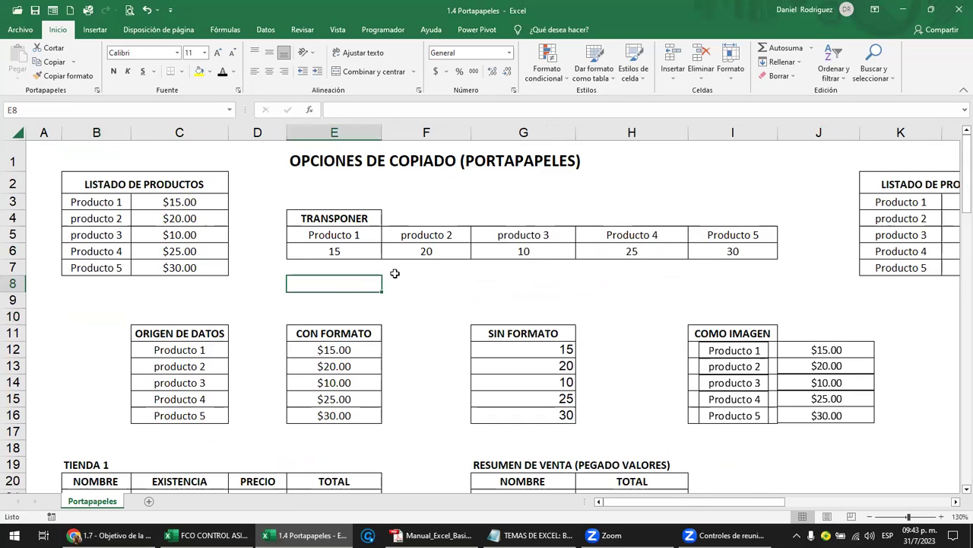
mouse_move(343, 239)
mouse_down()
mouse_move(718, 263)
mouse_move(734, 245)
mouse_up()
key(Delete)
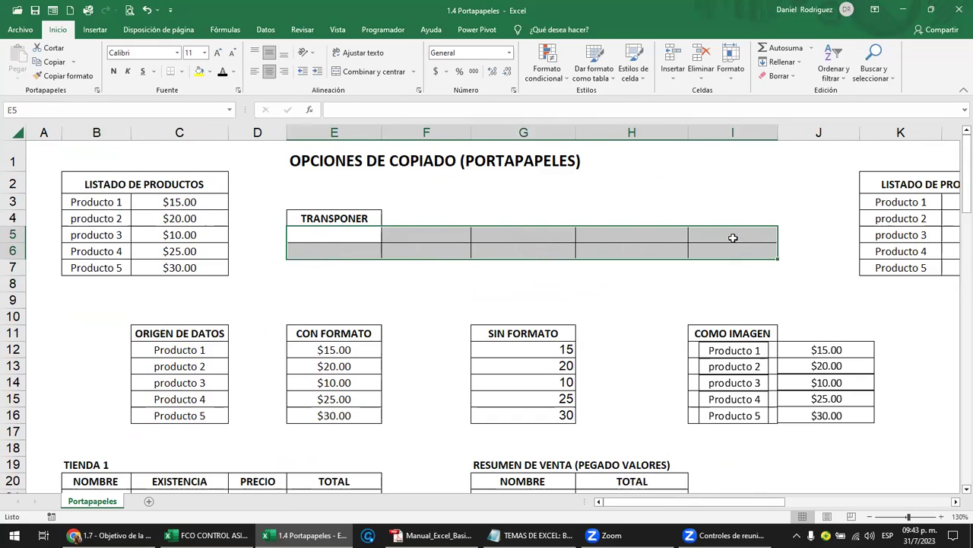
click(325, 280)
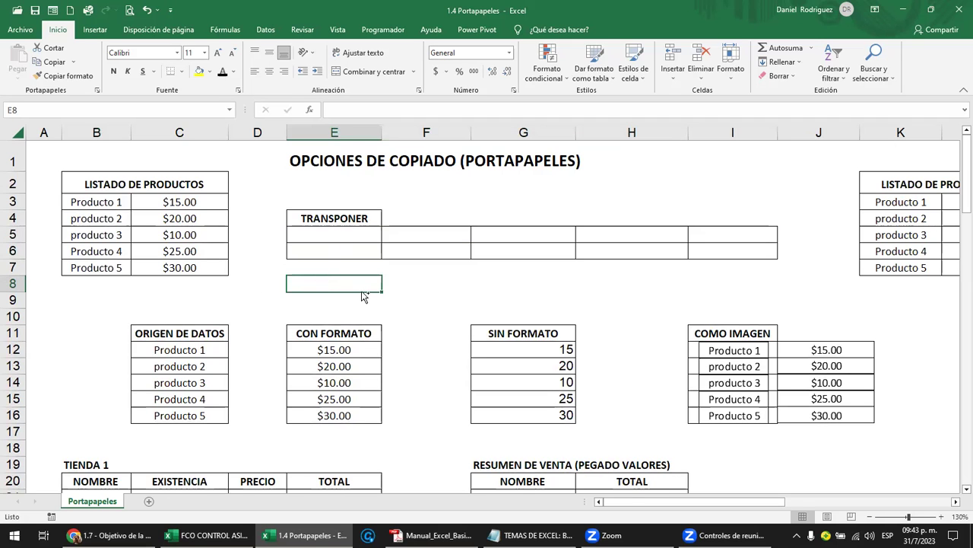
Return to column A with Home and select the product names in column B.
scroll(362, 297, up, 2)
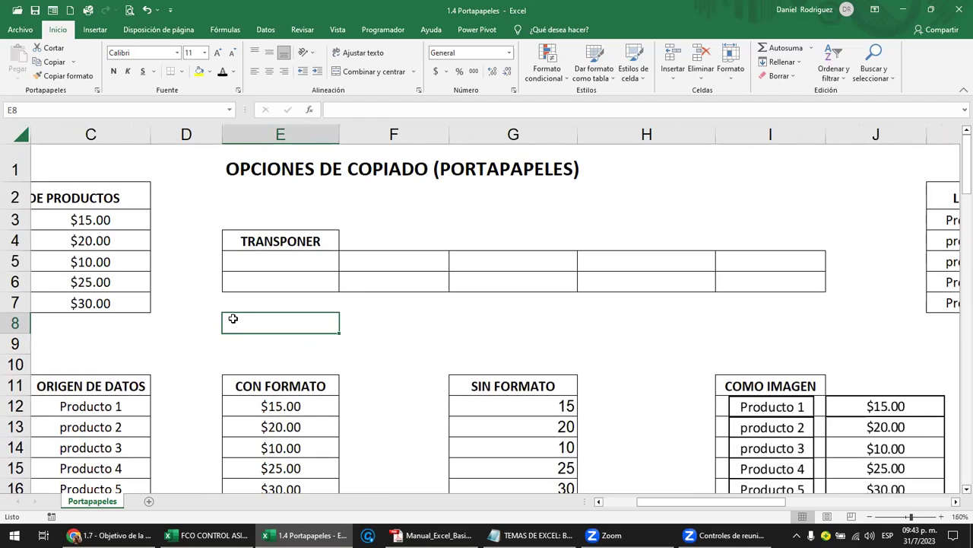
key(Home)
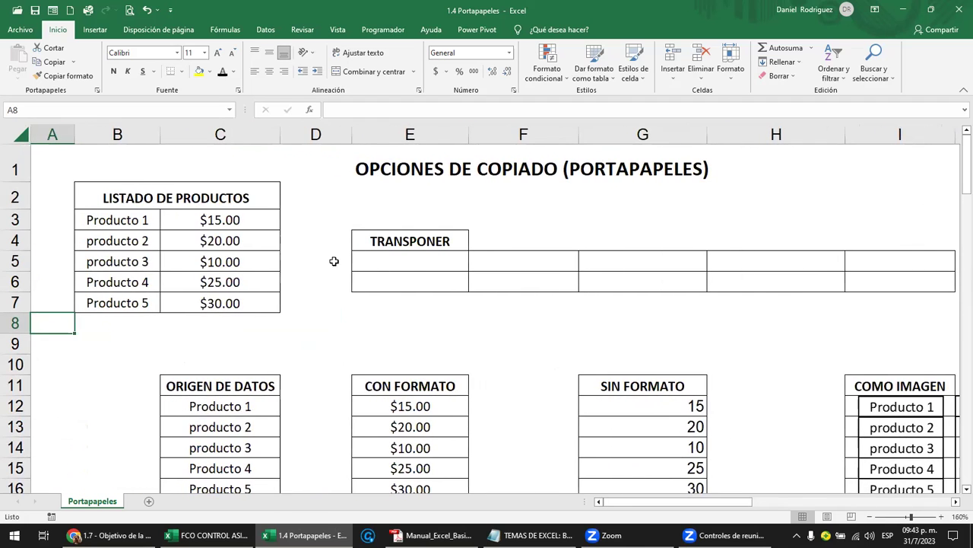
drag(130, 219, 143, 302)
Fill the product names B3:B7 and the first TRANSPONER row E5:I5 yellow.
click(233, 222)
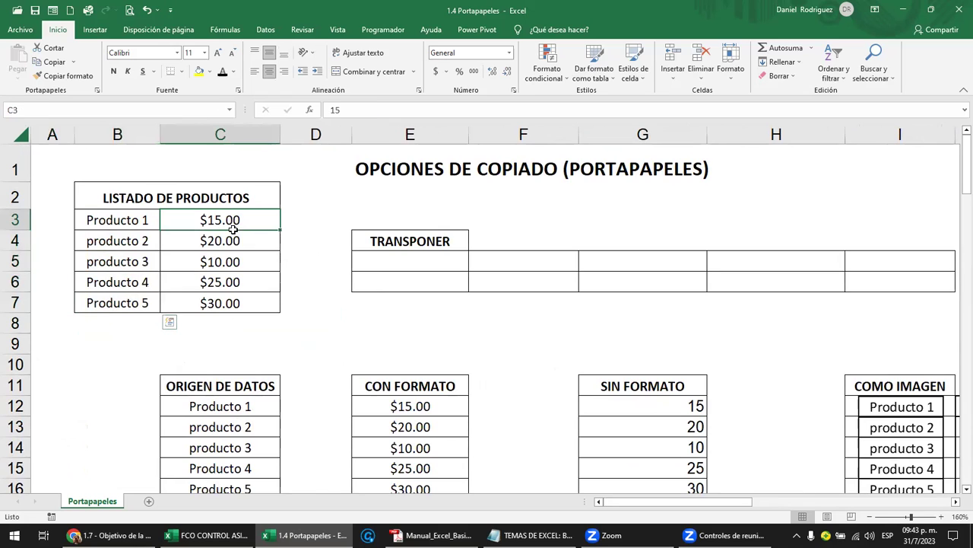
drag(233, 222, 249, 305)
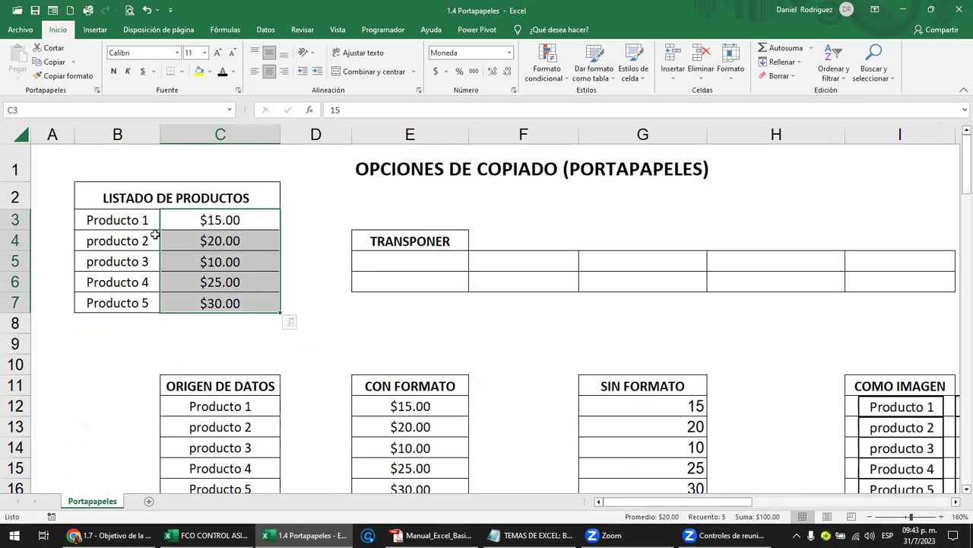
drag(126, 221, 122, 288)
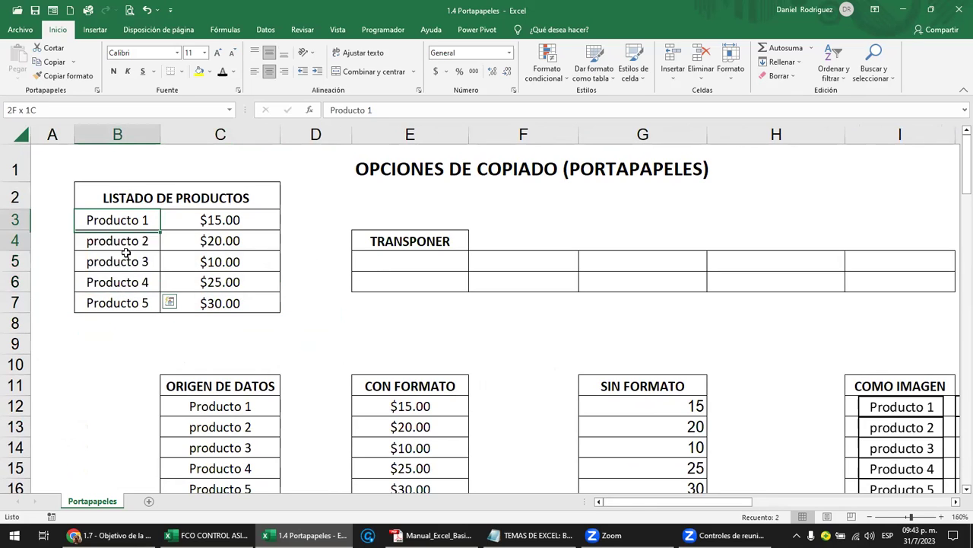
drag(128, 220, 126, 303)
click(371, 262)
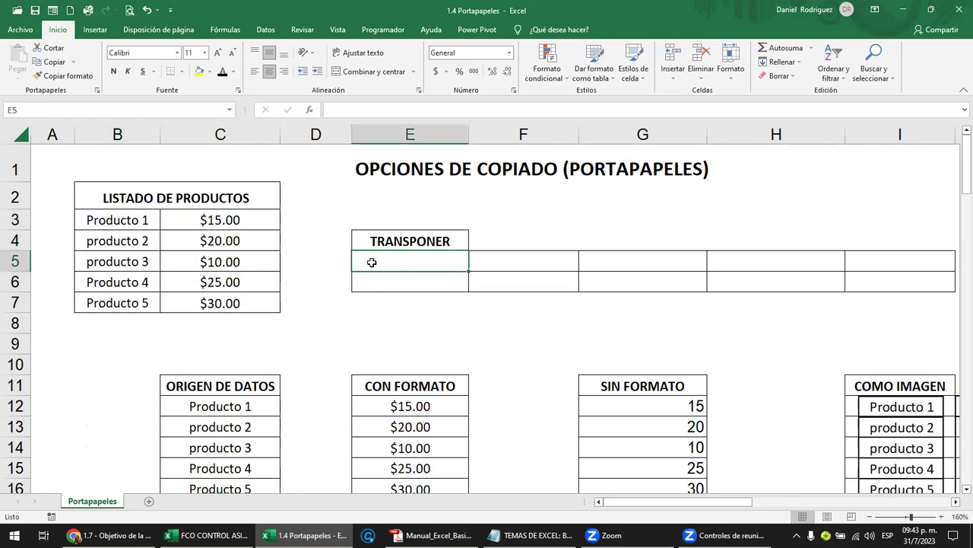
drag(486, 264, 641, 263)
drag(135, 220, 139, 303)
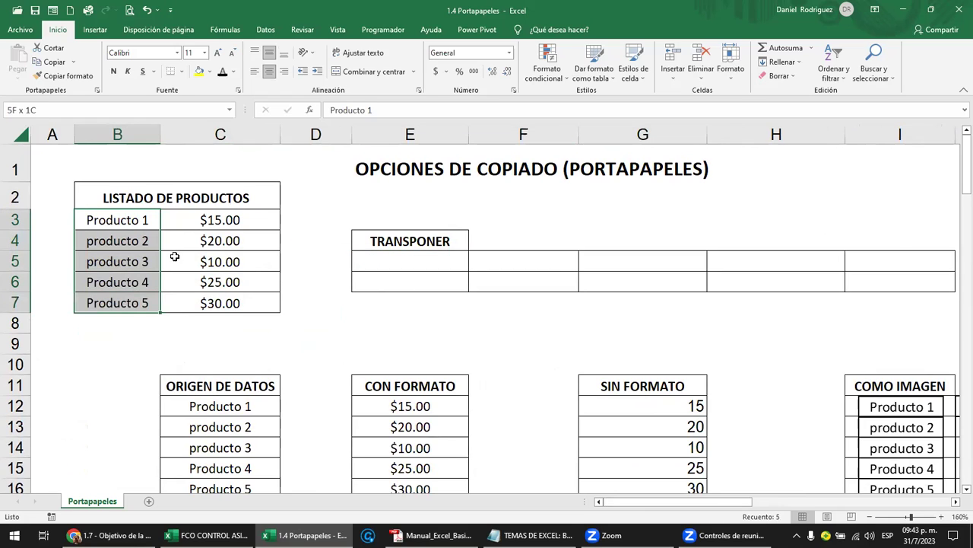
click(199, 71)
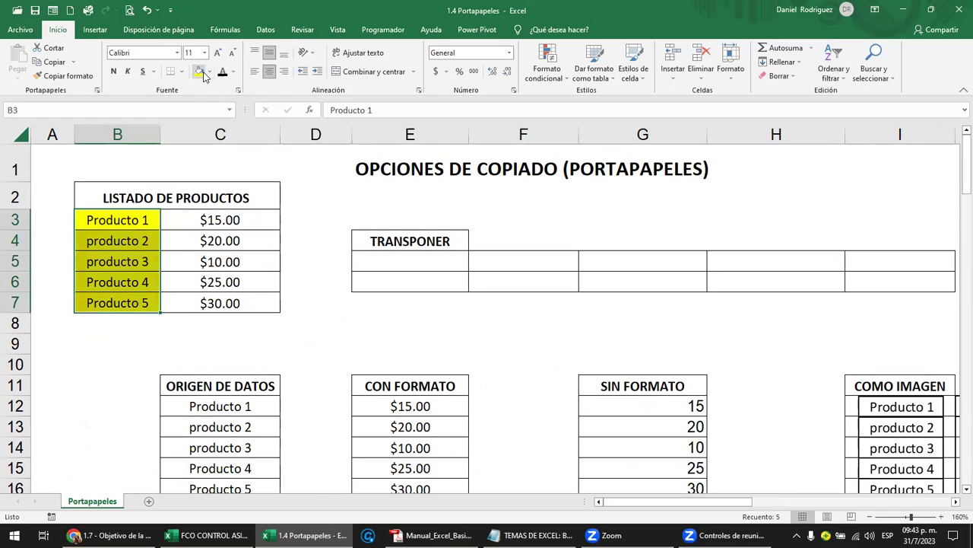
drag(406, 264, 860, 264)
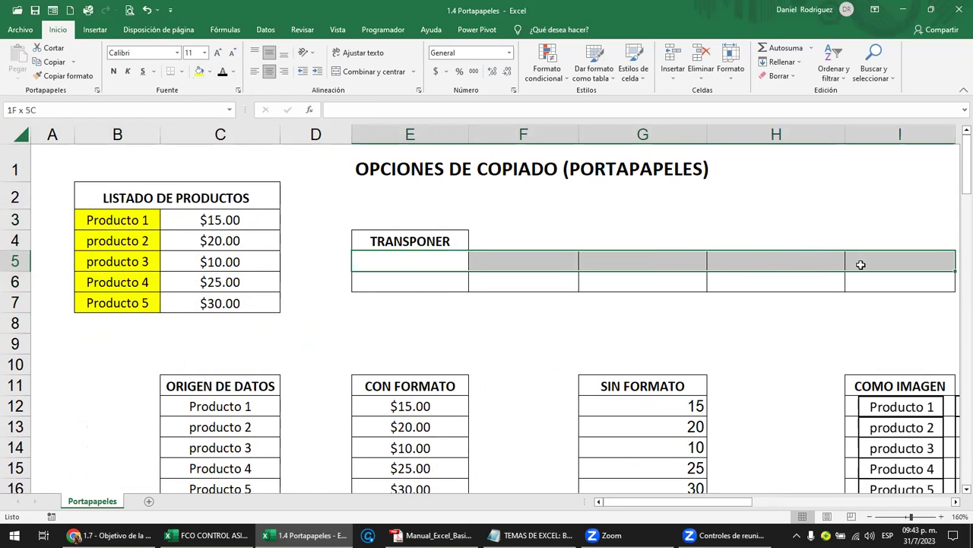
click(201, 73)
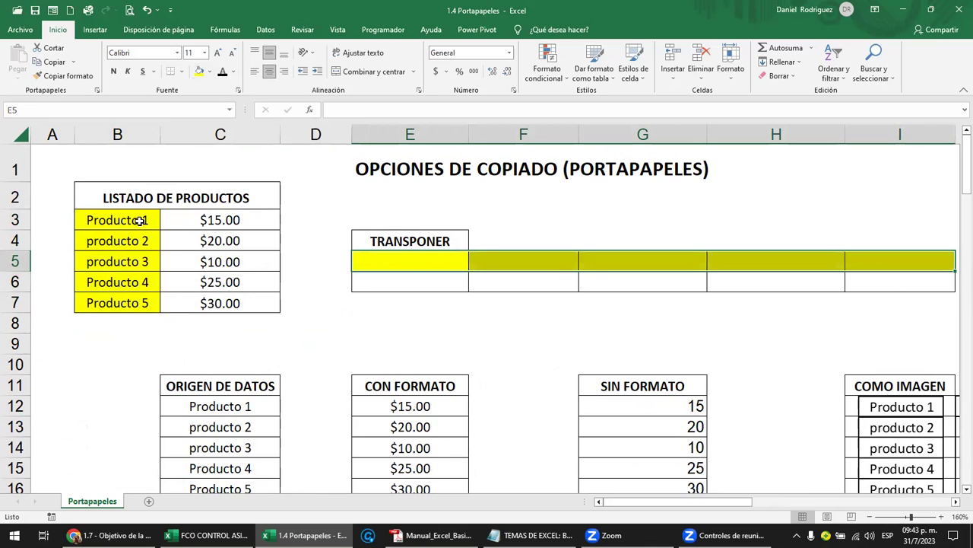
Fill the prices C3:C7 and the second TRANSPONER row E6:I6 light blue.
drag(227, 221, 236, 302)
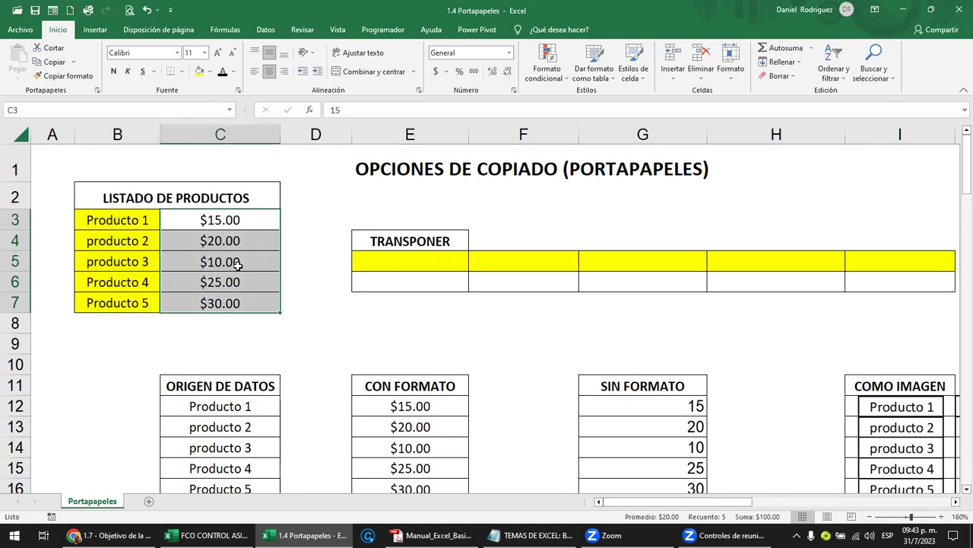
click(209, 72)
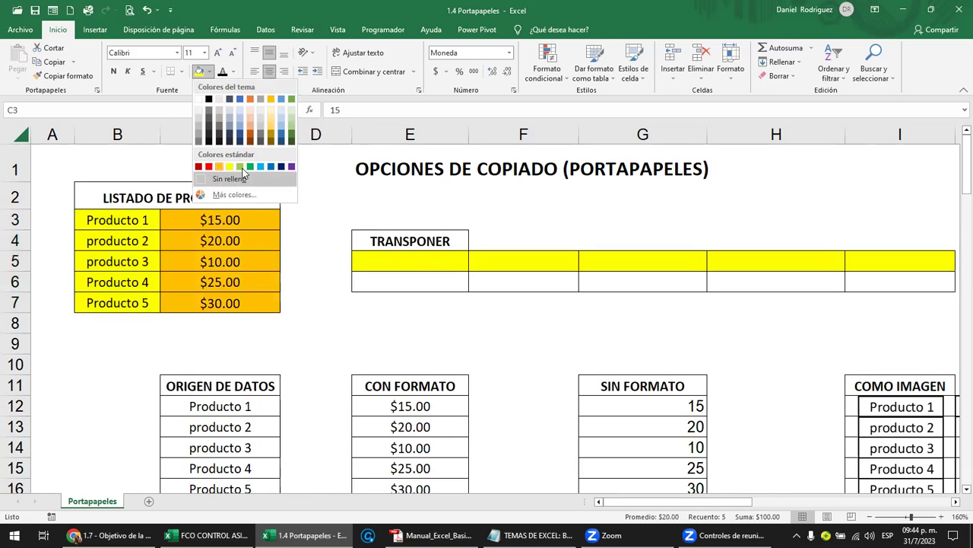
click(260, 165)
drag(393, 279, 884, 282)
click(199, 72)
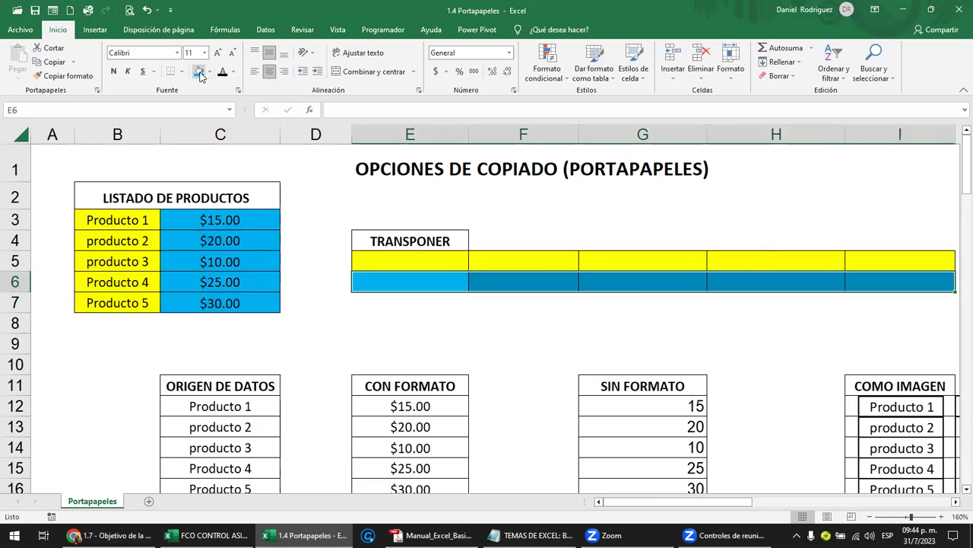
click(347, 320)
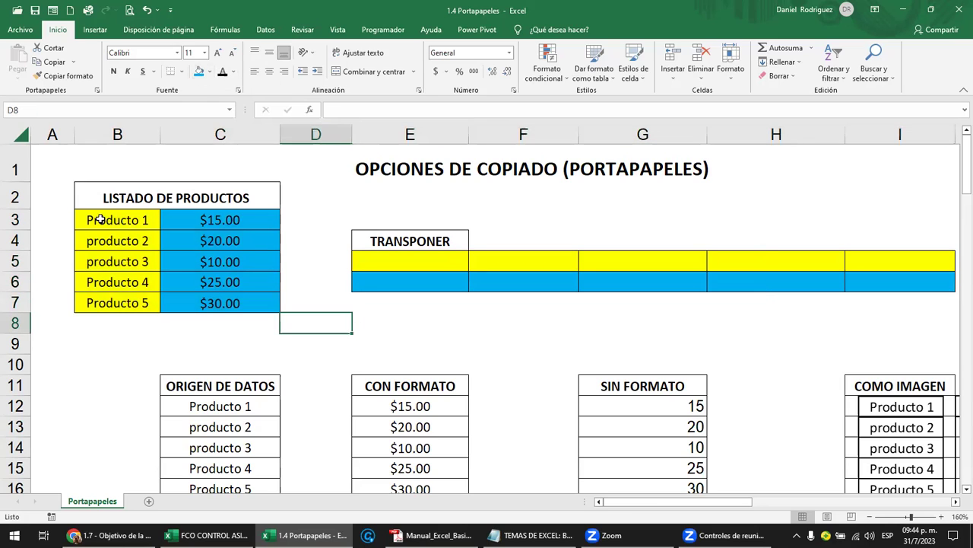
Undo the yellow and blue fill colours with Ctrl+Z.
drag(100, 220, 106, 301)
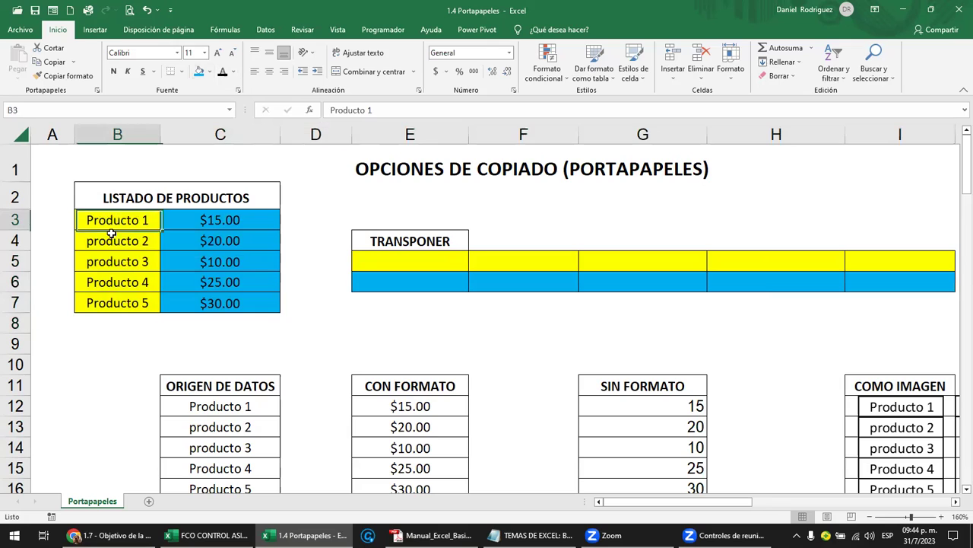
click(384, 255)
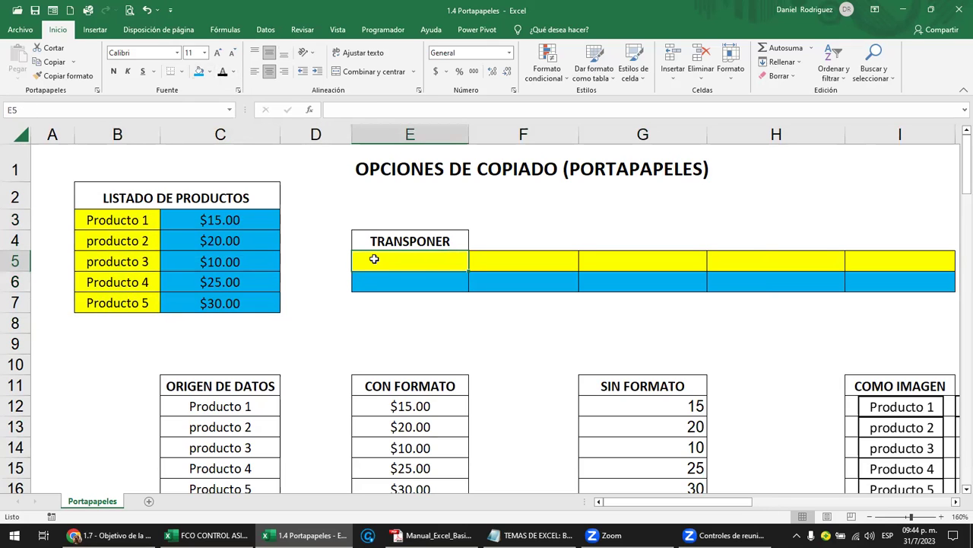
key(ctrl+z)
key(ctrl+z)
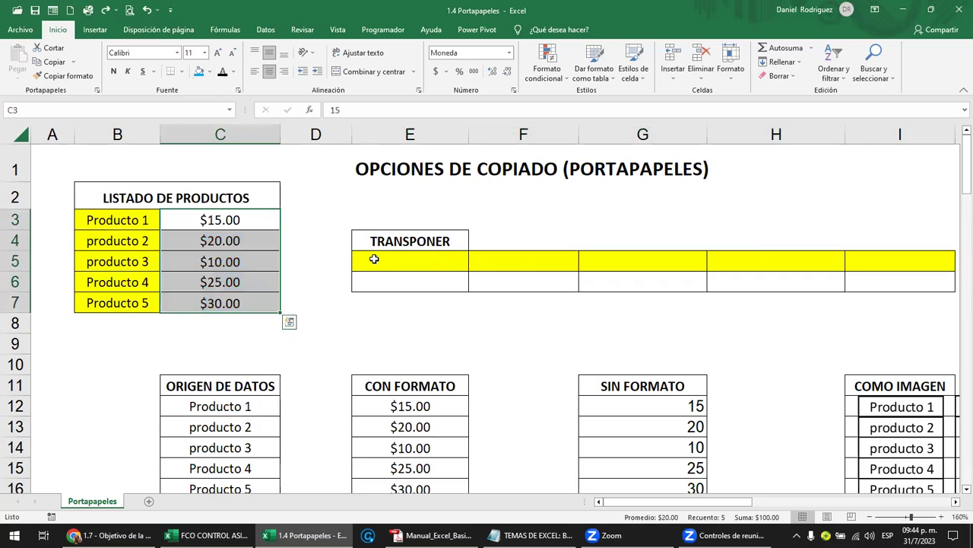
key(ctrl+z)
key(ctrl+z)
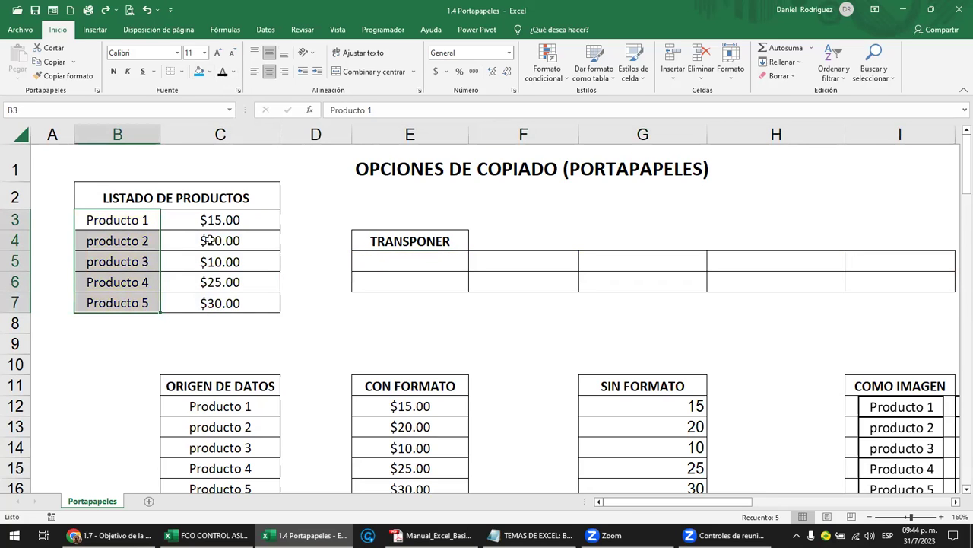
Select the whole product list B3:C7.
mouse_move(130, 225)
mouse_down()
mouse_move(245, 288)
mouse_move(246, 308)
mouse_up()
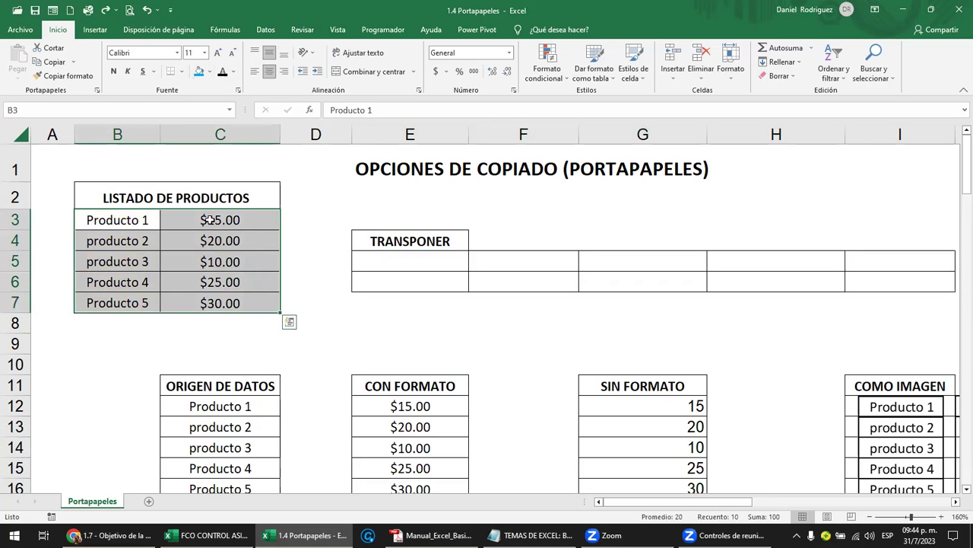
click(127, 194)
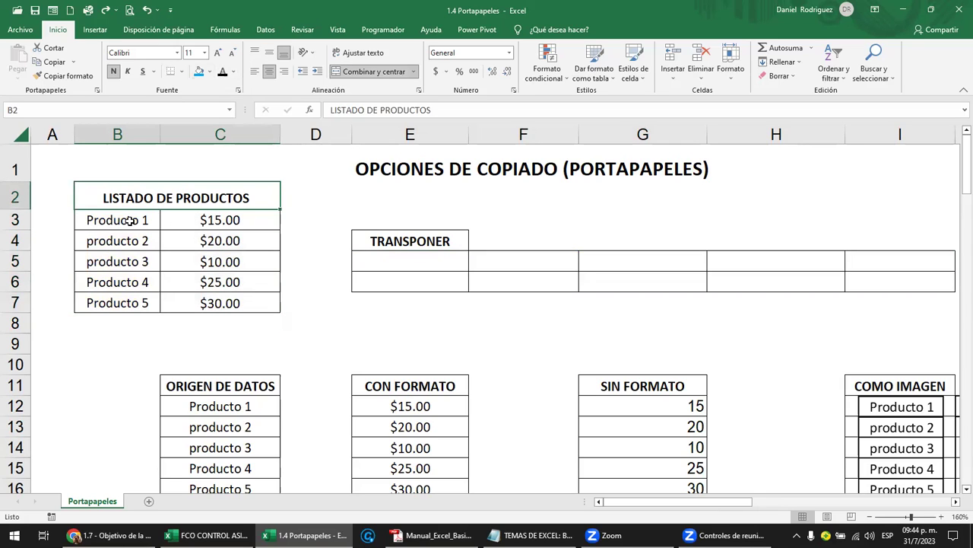
click(131, 220)
mouse_move(133, 220)
mouse_down()
mouse_move(152, 305)
mouse_move(228, 315)
mouse_up()
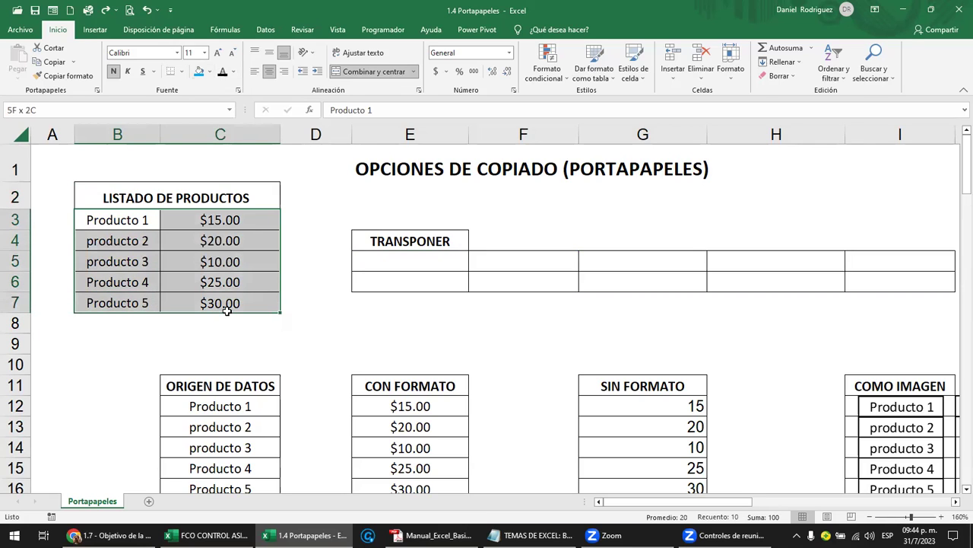
Copy B3:C7 and paste it at E5 using Pegar > Transponer.
key(ctrl+c)
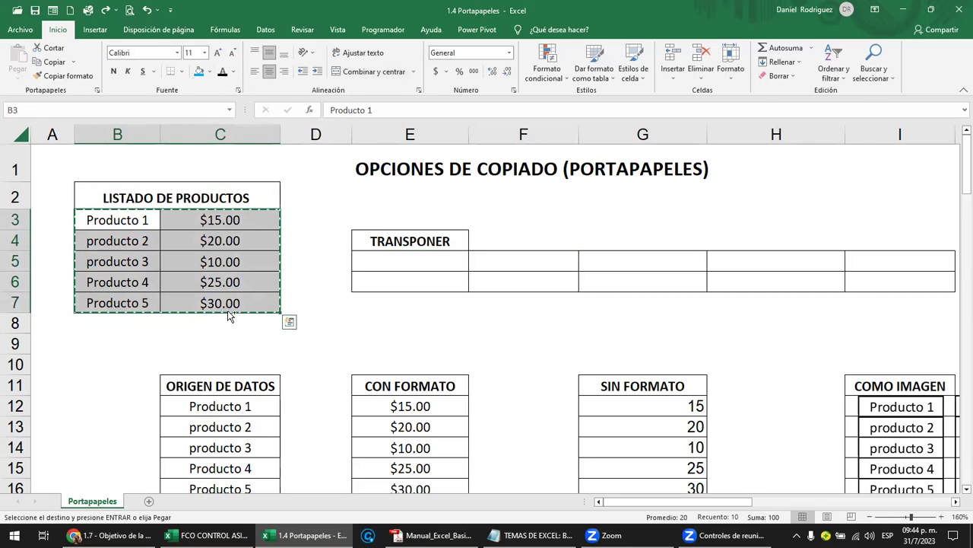
click(391, 259)
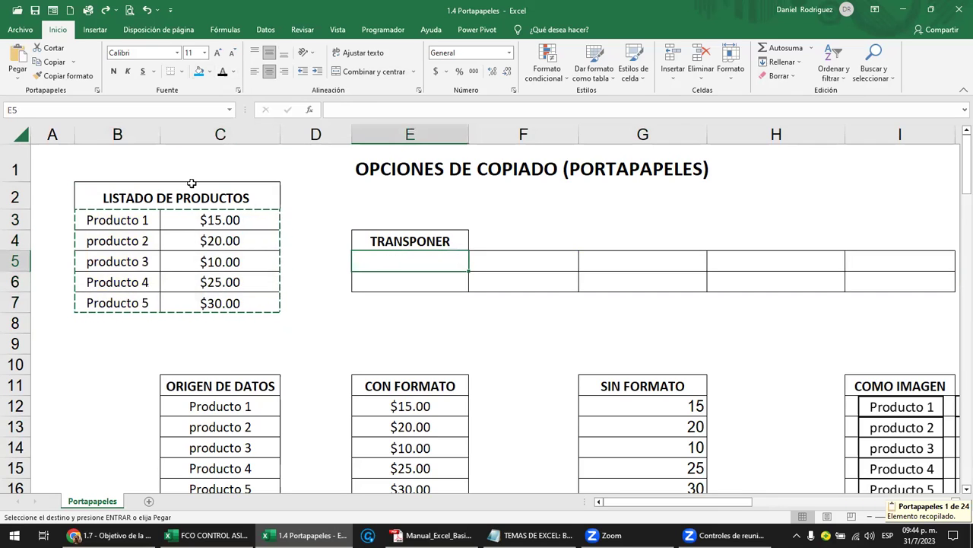
click(18, 79)
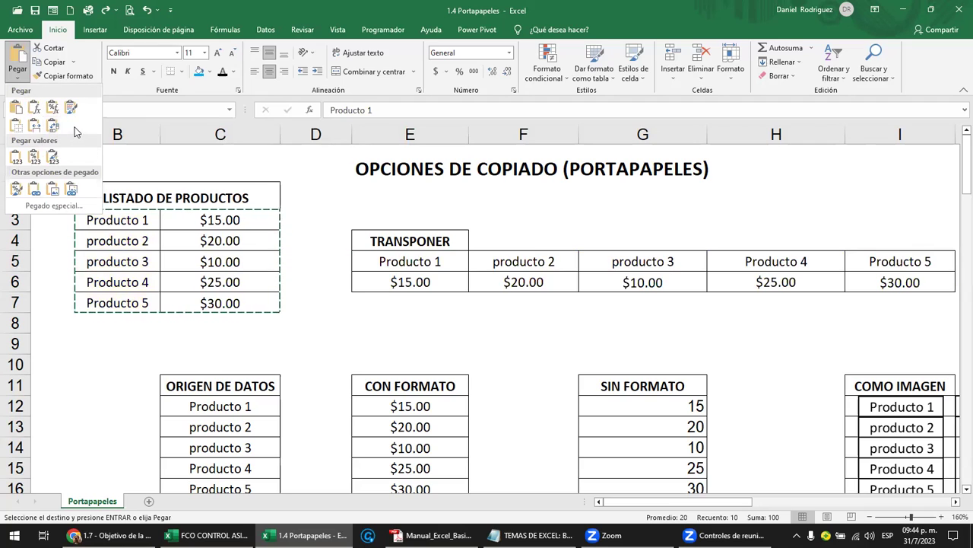
click(53, 131)
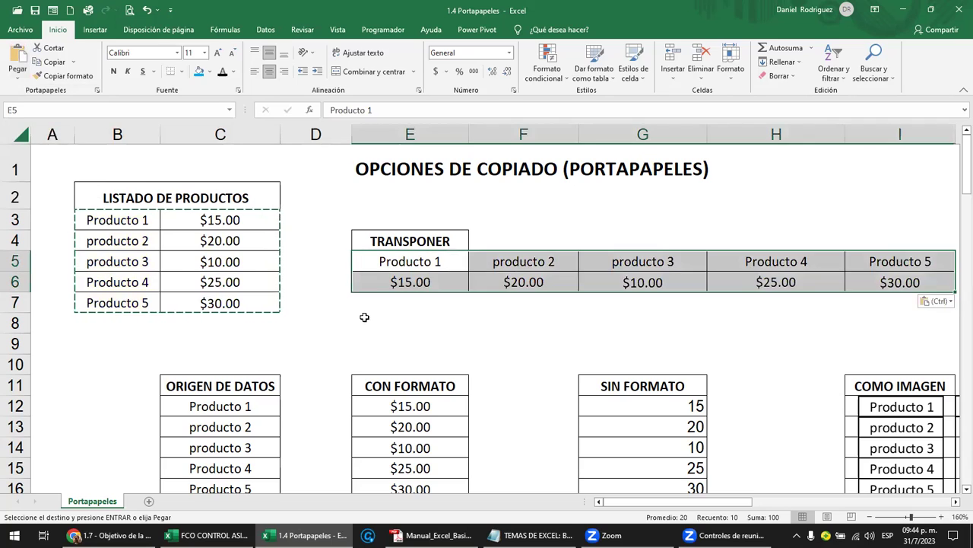
click(371, 317)
key(Right)
key(Right)
key(Right)
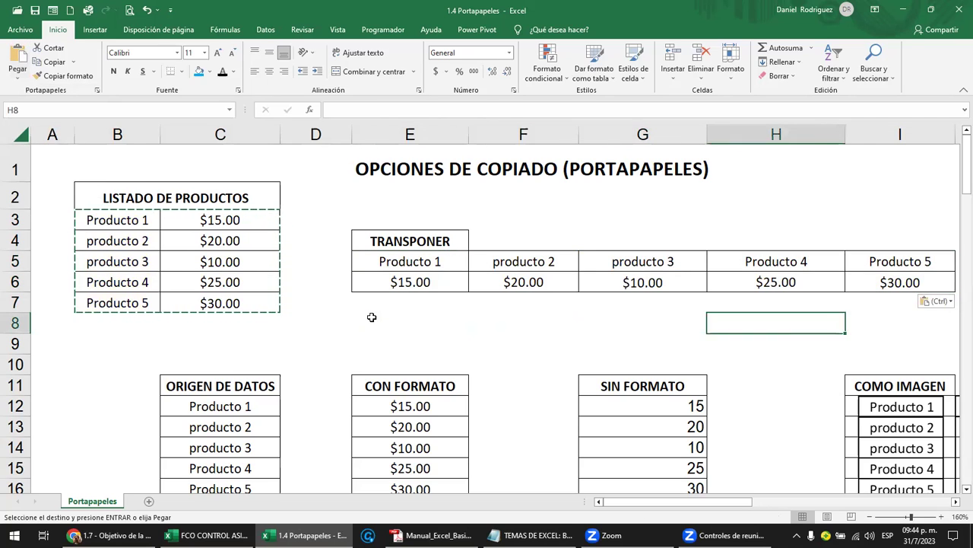
key(Right)
key(Escape)
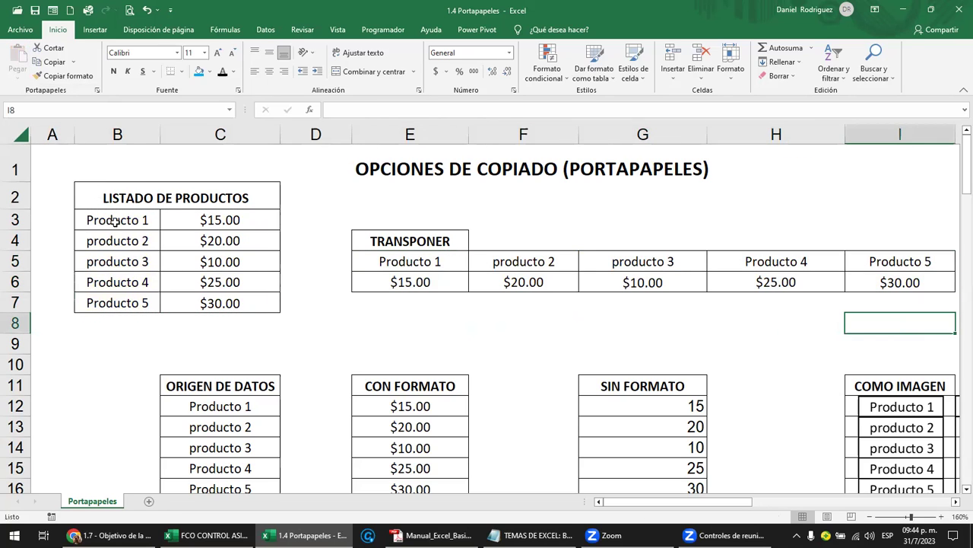
drag(114, 221, 118, 302)
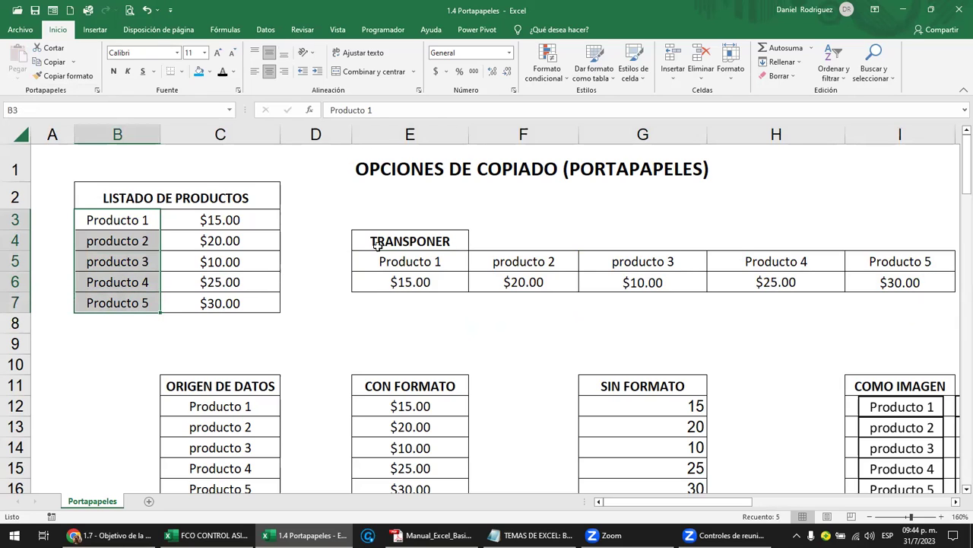
drag(393, 262, 847, 282)
click(842, 228)
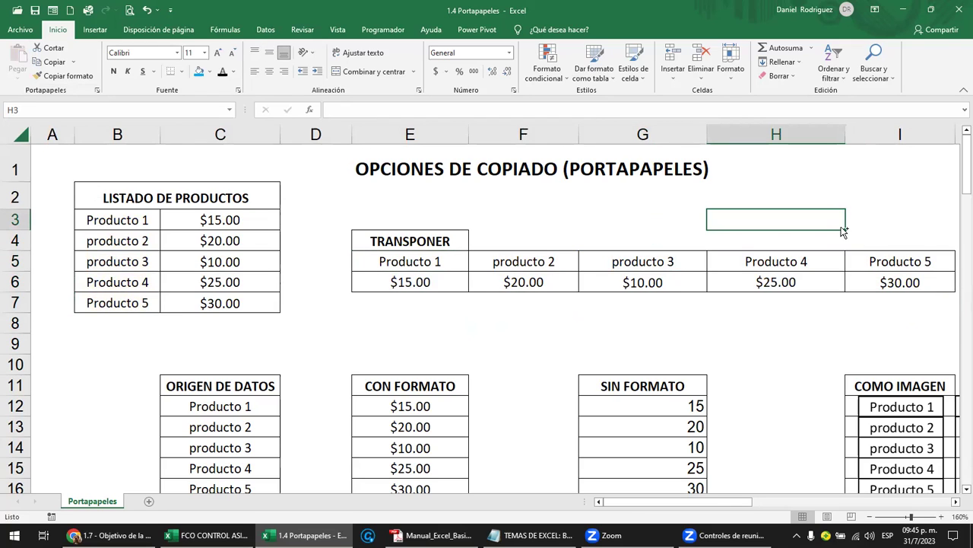
key(ctrl+shift+Right)
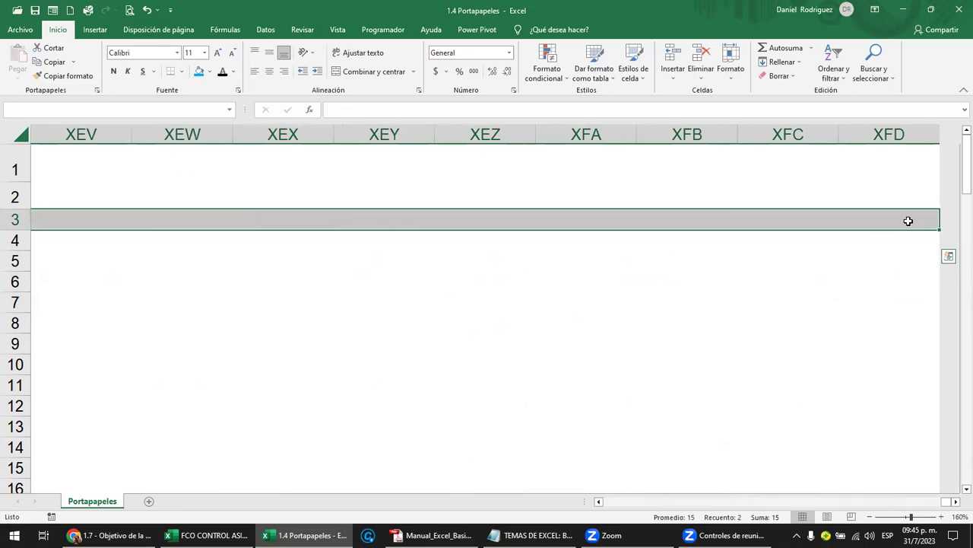
click(915, 215)
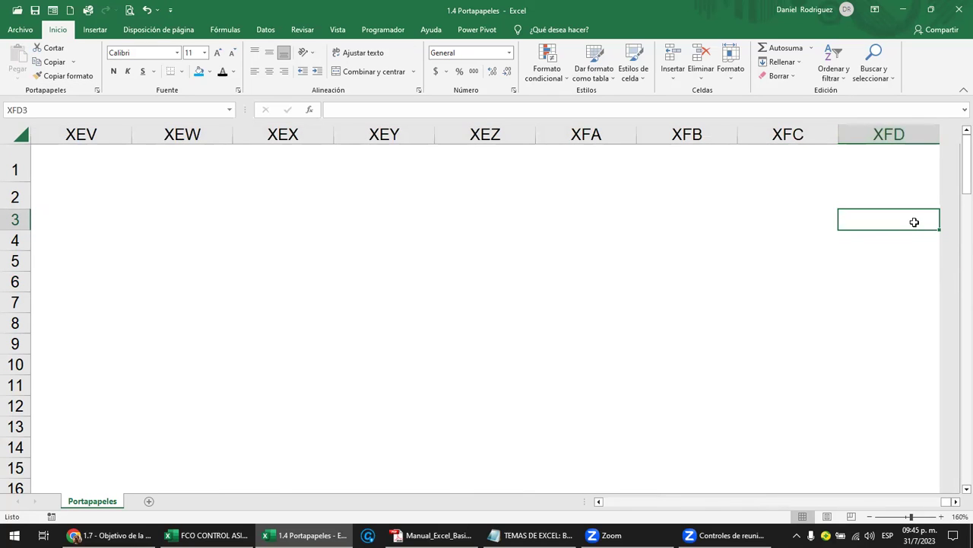
key(ctrl+Home)
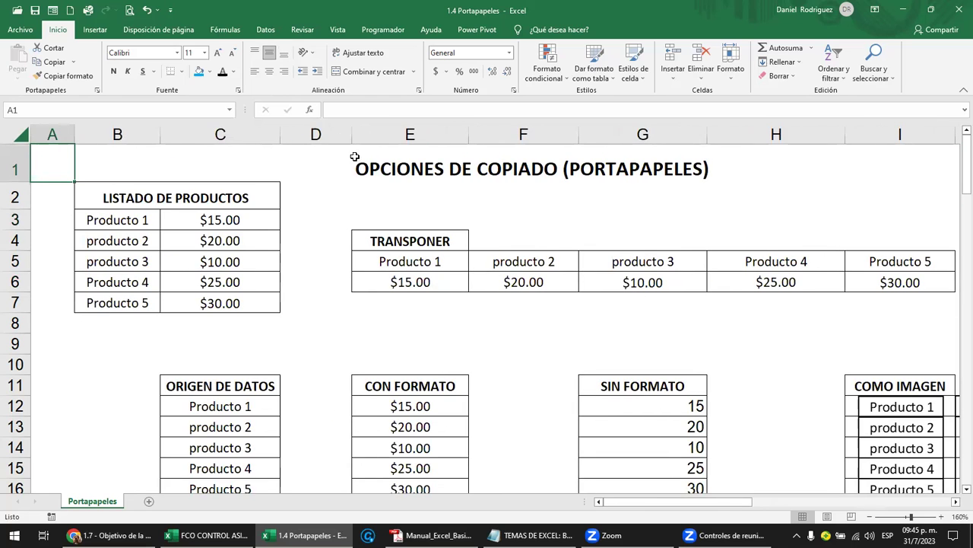
click(384, 131)
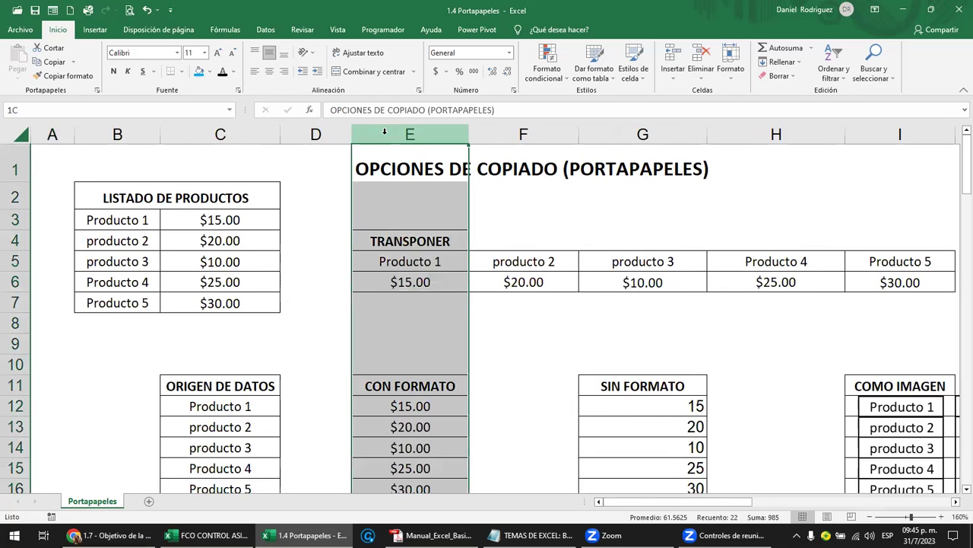
click(389, 261)
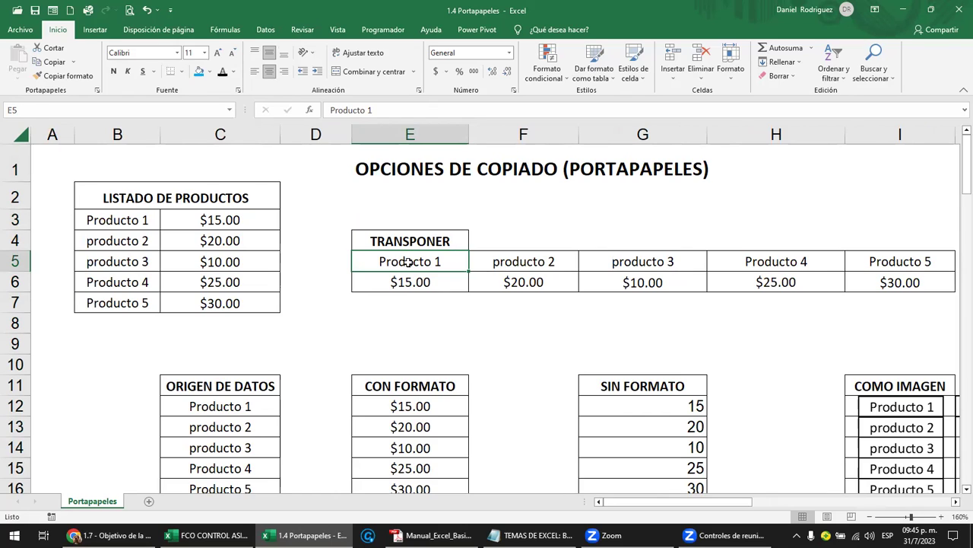
Copy E5:I6 and paste it at B41 with Pegado especial > Transponer as a vertical list.
mouse_move(409, 262)
mouse_down()
mouse_move(890, 289)
mouse_move(890, 279)
mouse_up()
key(ctrl+c)
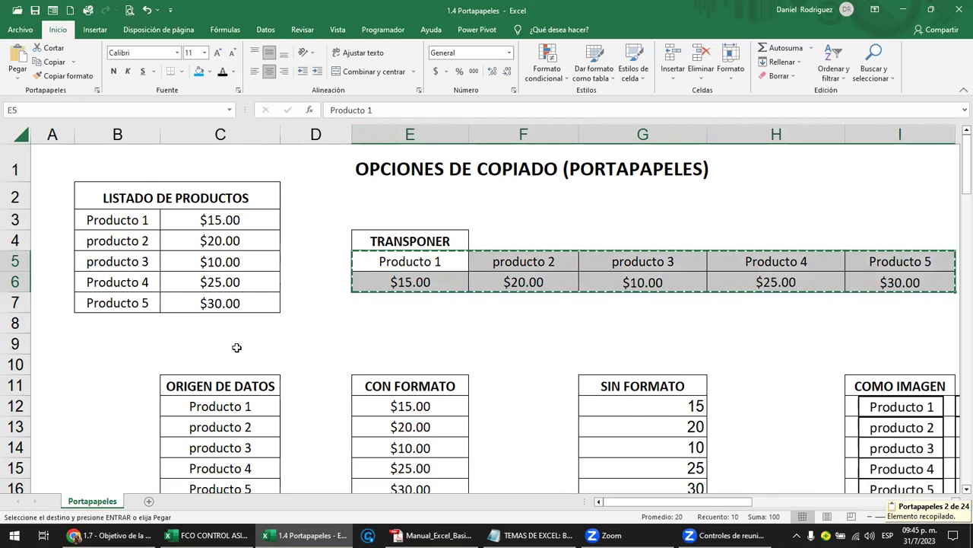
scroll(237, 344, down, 4)
scroll(240, 346, down, 2)
scroll(241, 346, down, 2)
scroll(239, 343, down, 3)
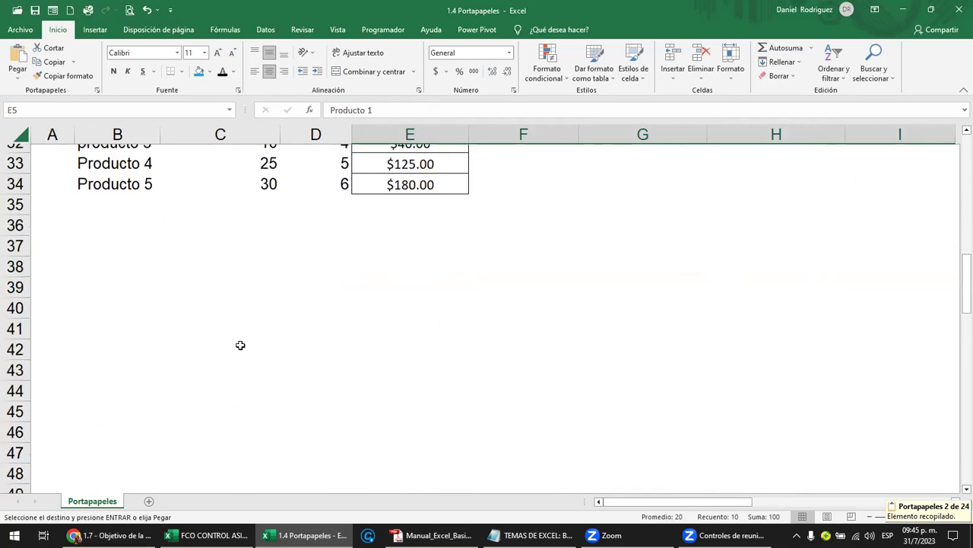
click(126, 296)
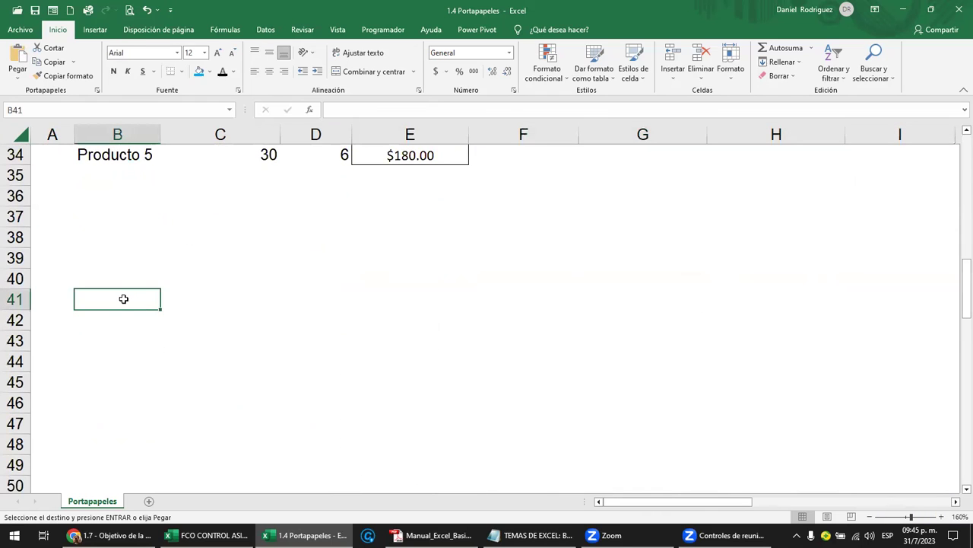
right_click(125, 301)
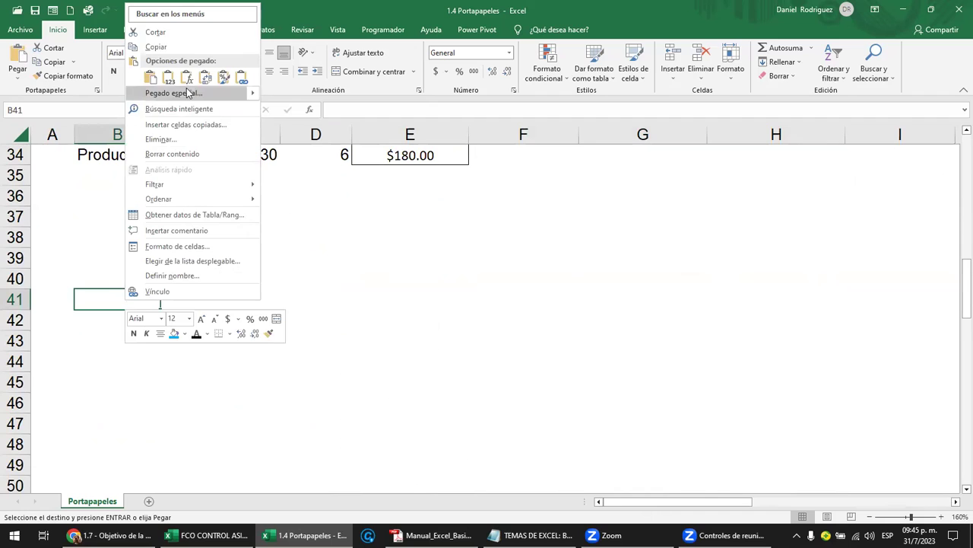
click(152, 79)
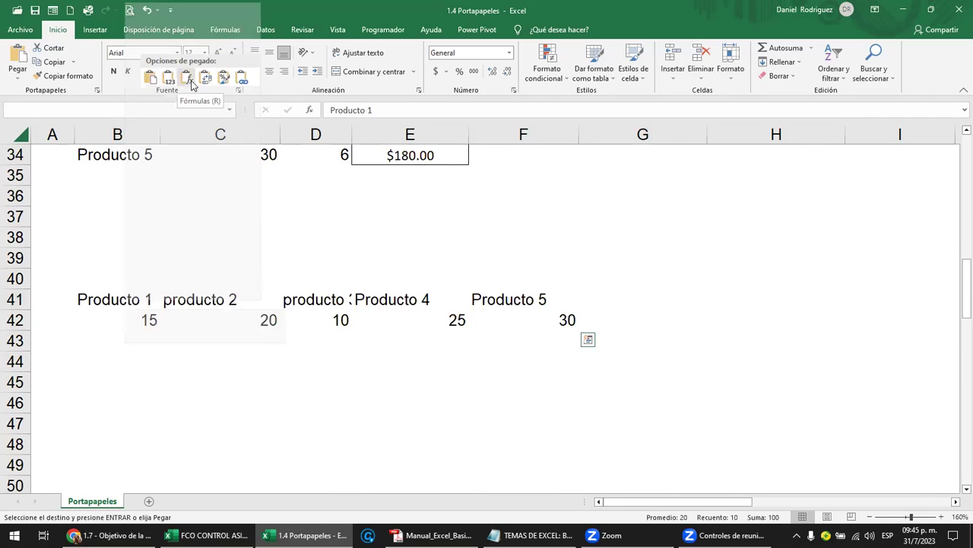
right_click(124, 304)
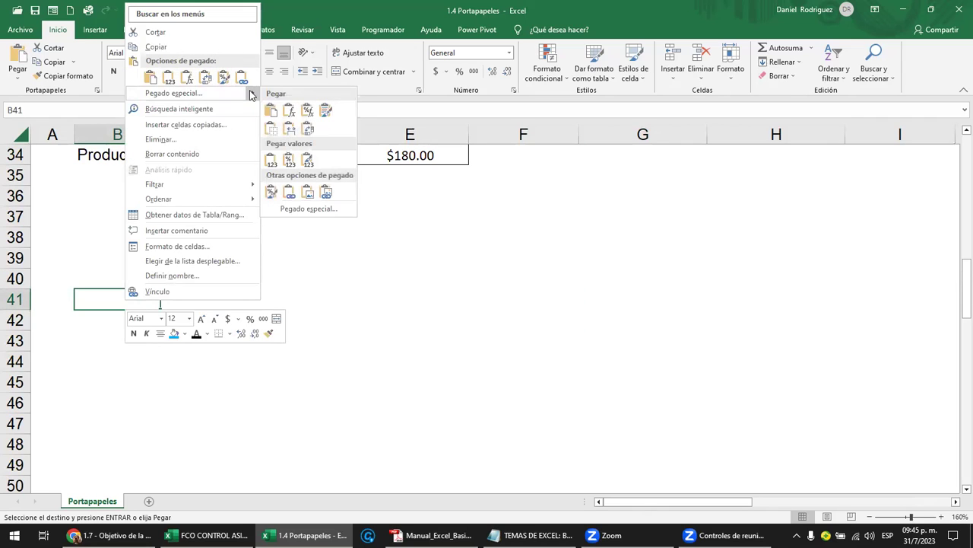
click(310, 133)
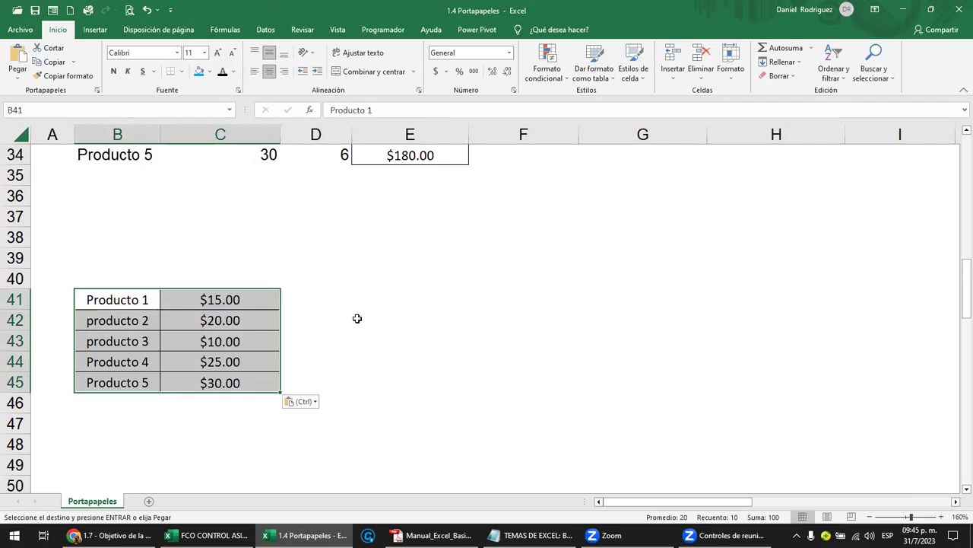
scroll(354, 318, up, 1)
Copy the TIENDA 1 table B20:E25 and close the Portapapeles pane.
scroll(354, 318, up, 1)
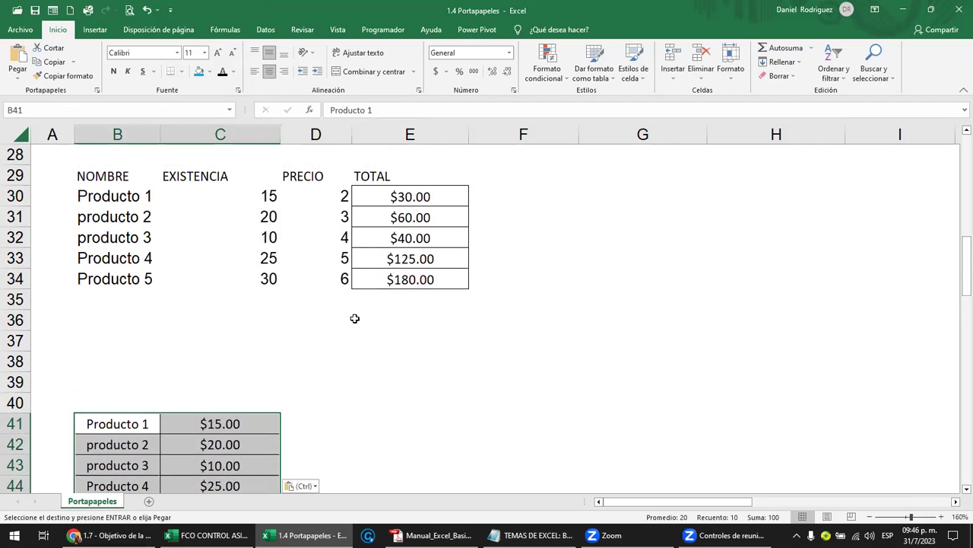
scroll(355, 317, up, 2)
scroll(355, 318, up, 1)
scroll(354, 318, up, 1)
mouse_move(116, 238)
mouse_down()
mouse_move(389, 312)
mouse_move(403, 342)
mouse_up()
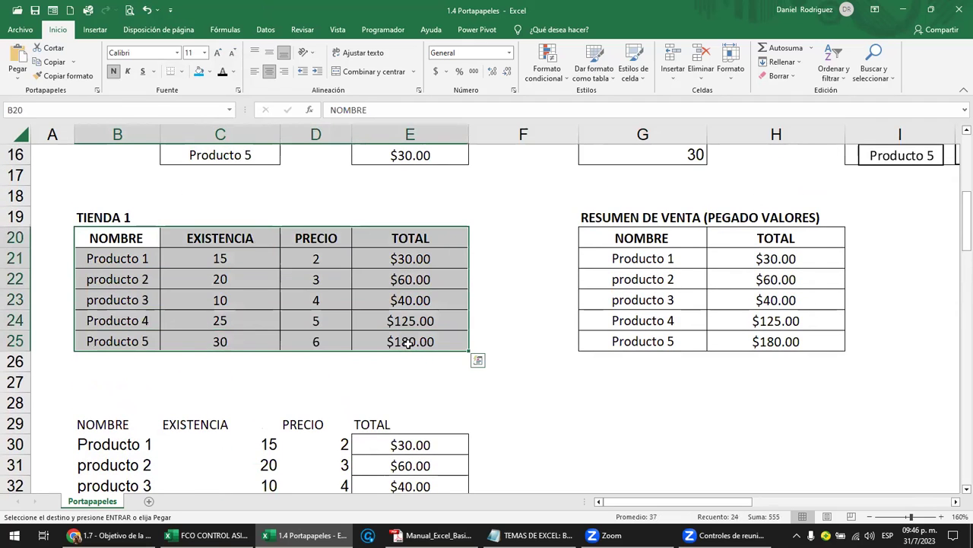
key(ctrl+c)
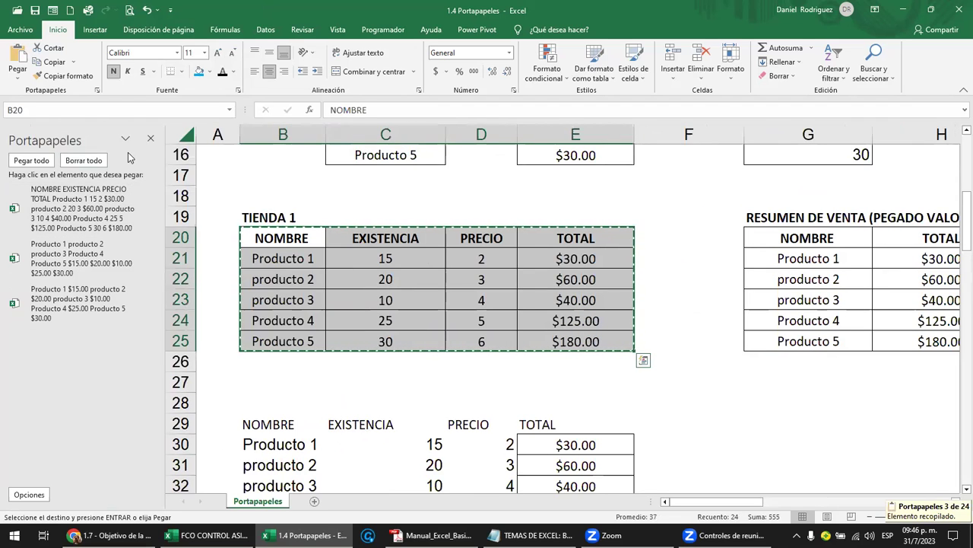
click(149, 137)
Paste the TIENDA 1 table at B50 with Pegado especial > Transponer.
scroll(327, 333, down, 1)
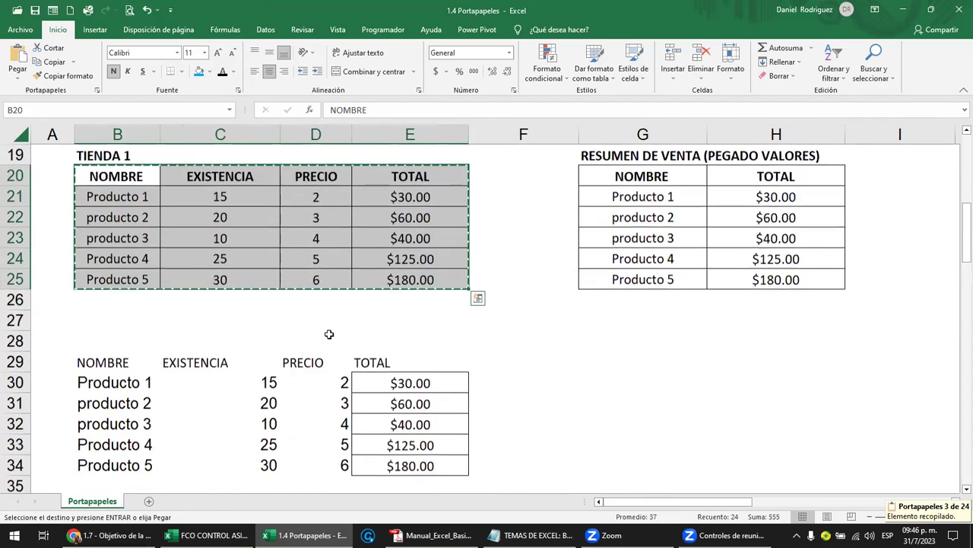
scroll(326, 332, down, 1)
scroll(329, 334, down, 4)
scroll(328, 334, down, 1)
scroll(329, 334, down, 2)
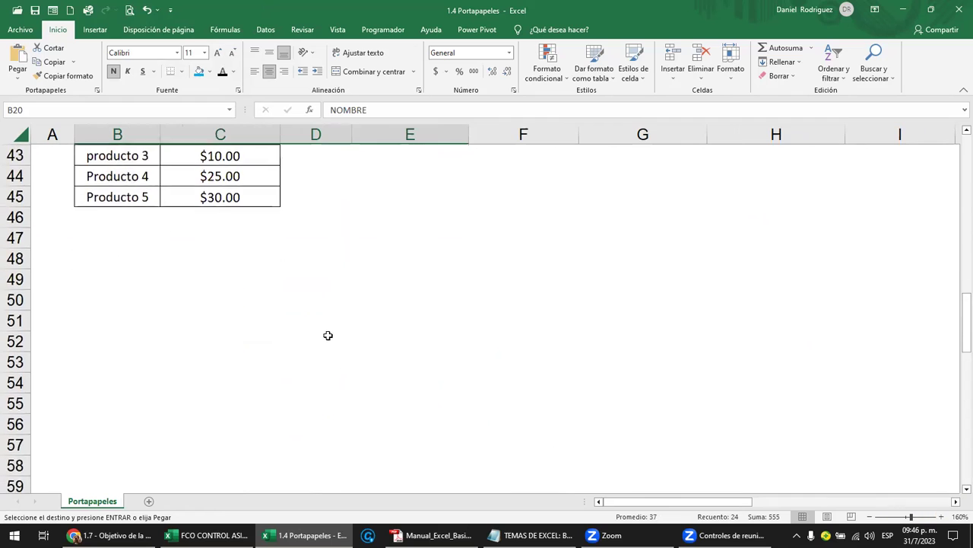
click(115, 304)
right_click(111, 301)
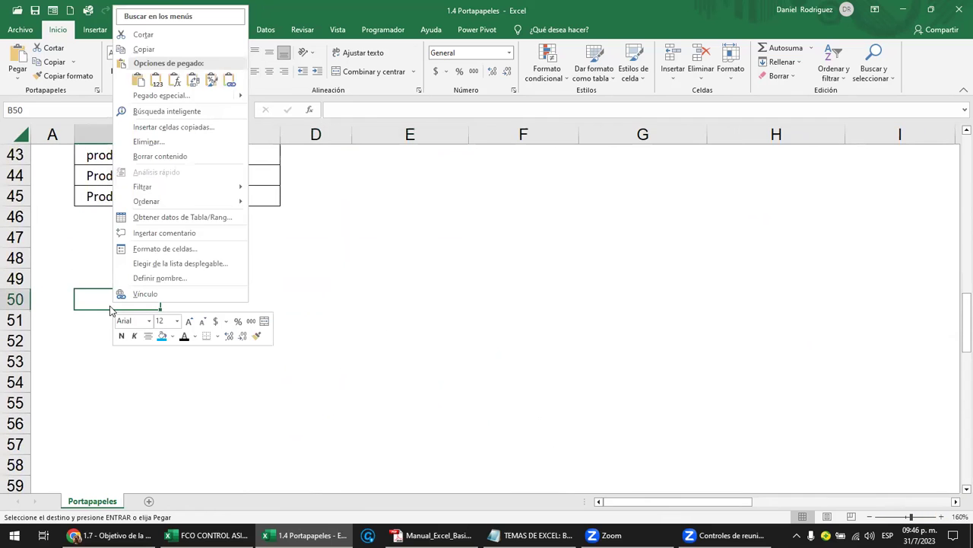
mouse_move(182, 96)
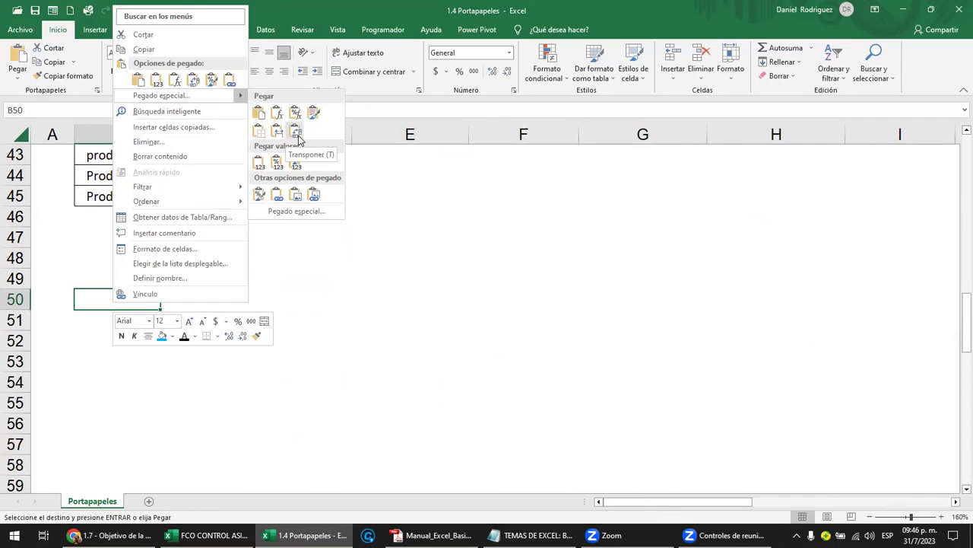
click(295, 131)
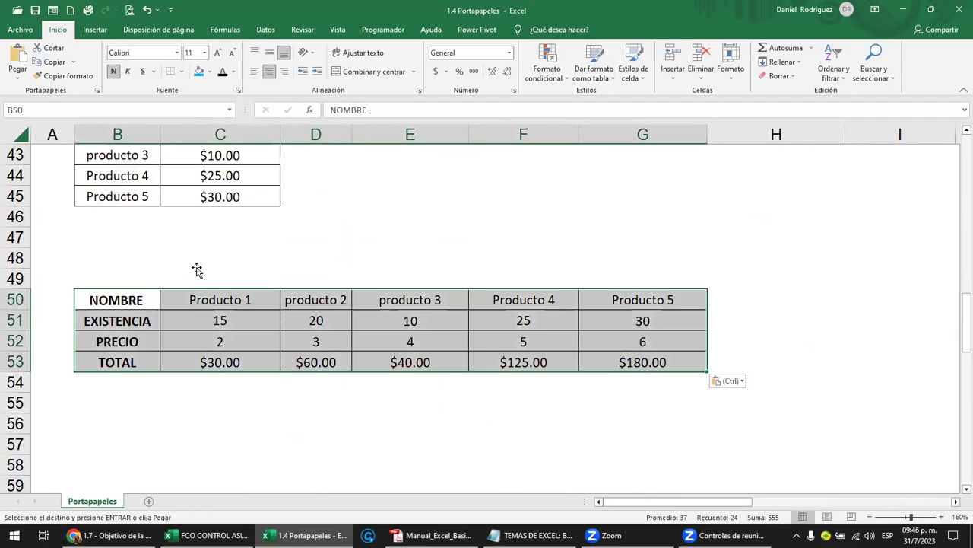
click(194, 263)
Select the transposed table B50:G53 and copy it.
drag(131, 300, 657, 302)
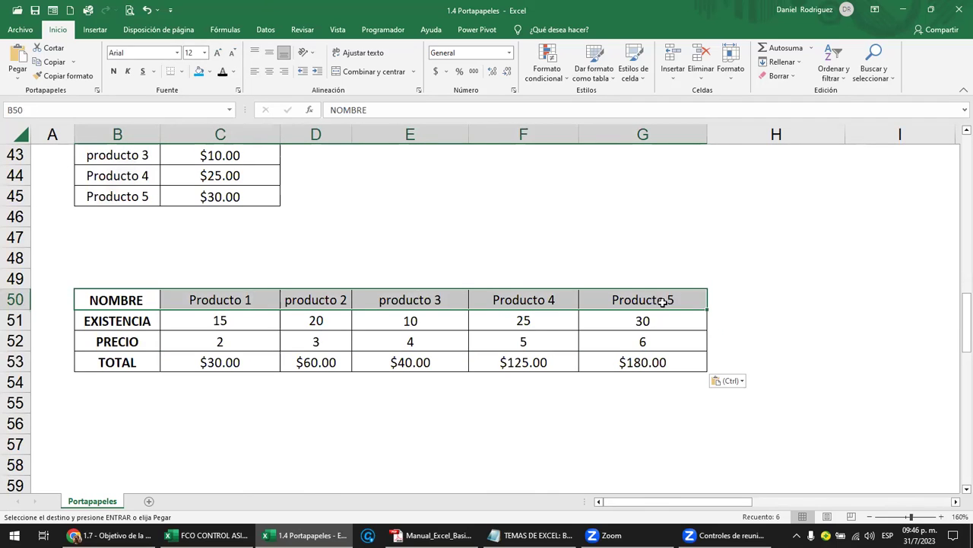
drag(114, 327, 606, 314)
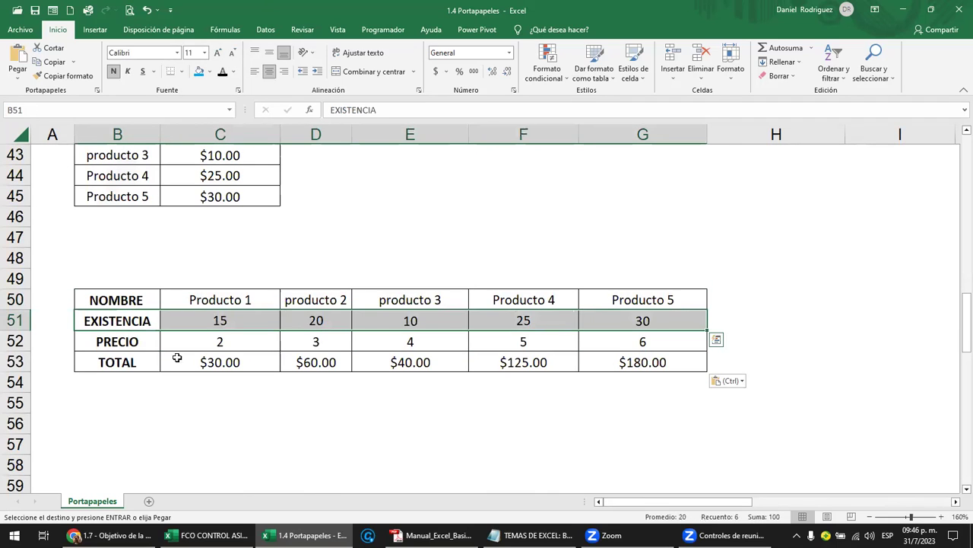
drag(115, 299, 651, 363)
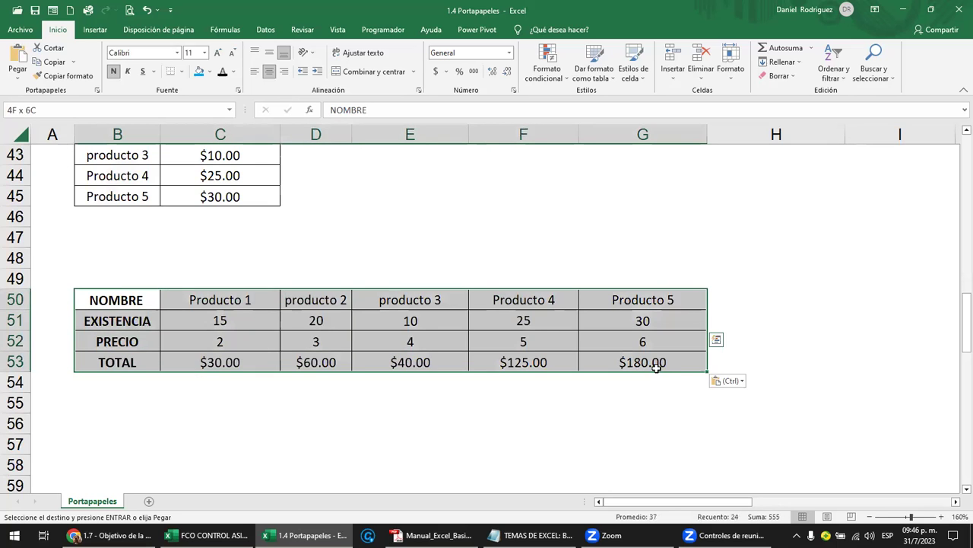
key(ctrl+c)
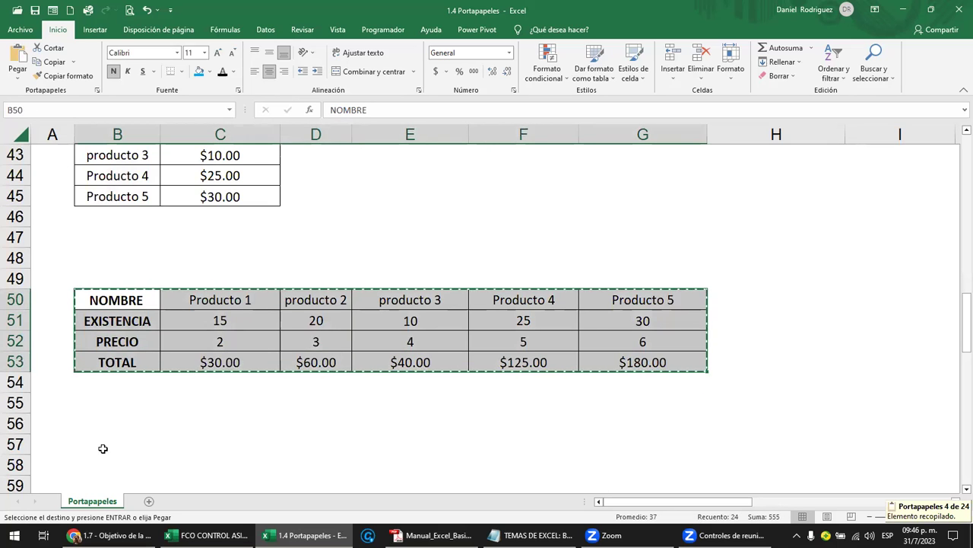
Paste the copied table at B57 with Pegar > Transponer, then cancel the copy with Esc.
click(101, 448)
click(18, 80)
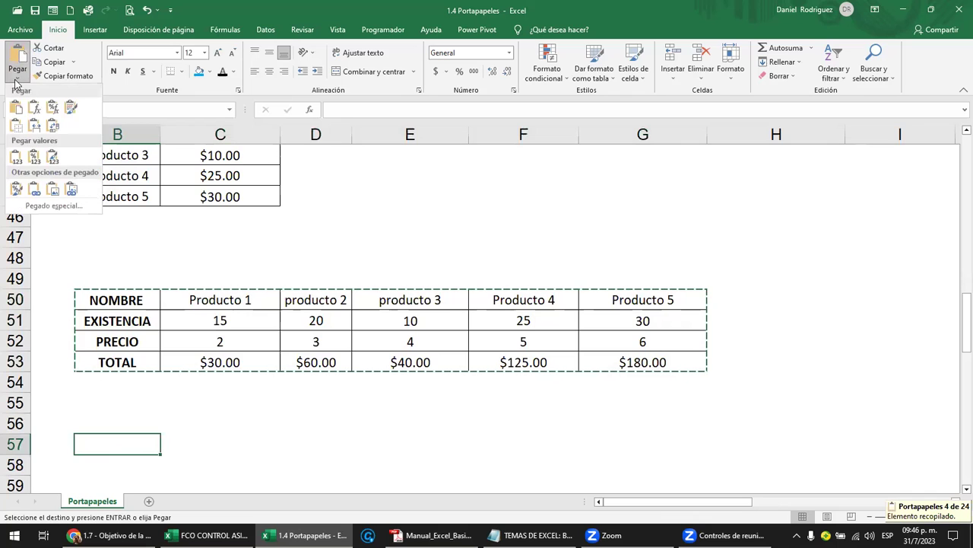
click(51, 125)
click(169, 401)
scroll(172, 396, down, 2)
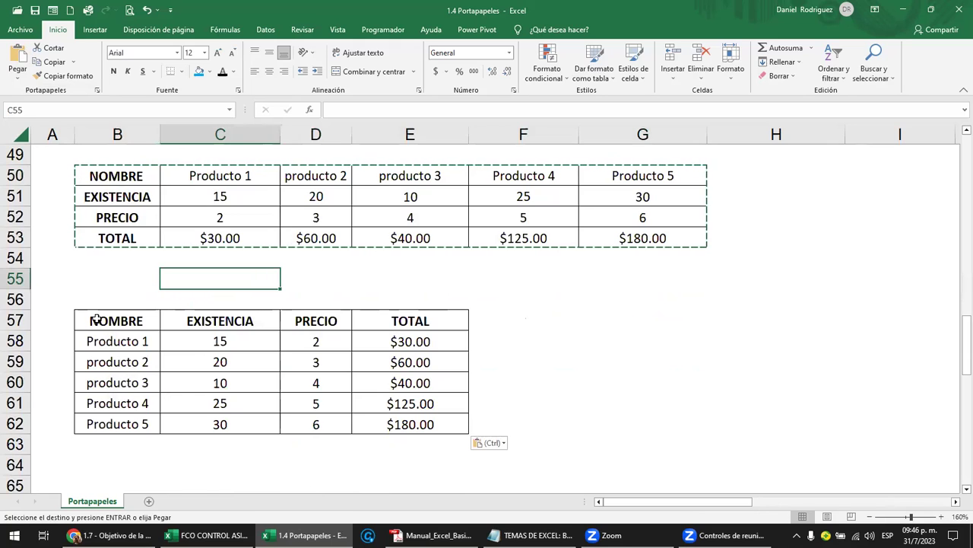
key(Escape)
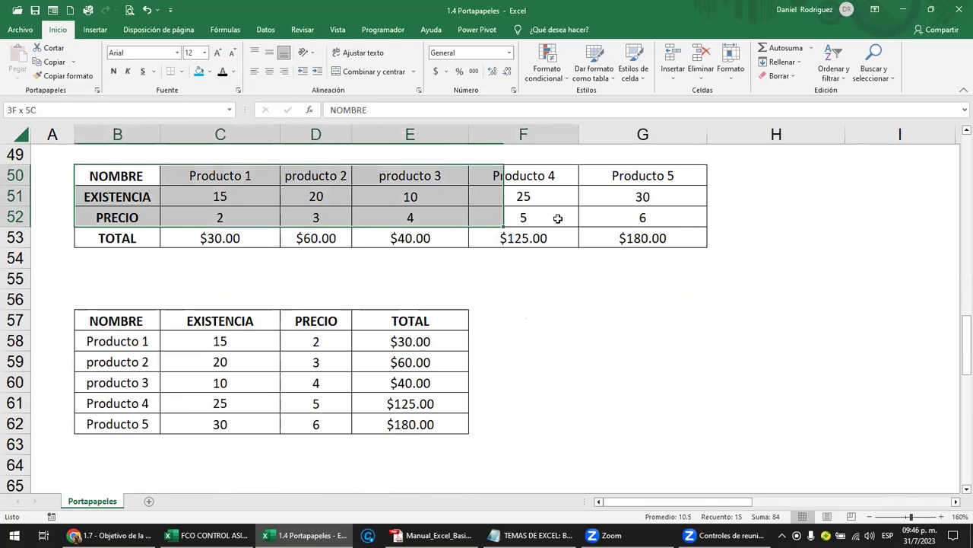
Select the transposed table B50:G53, then move the active cell to F51 and B55.
drag(115, 176, 641, 239)
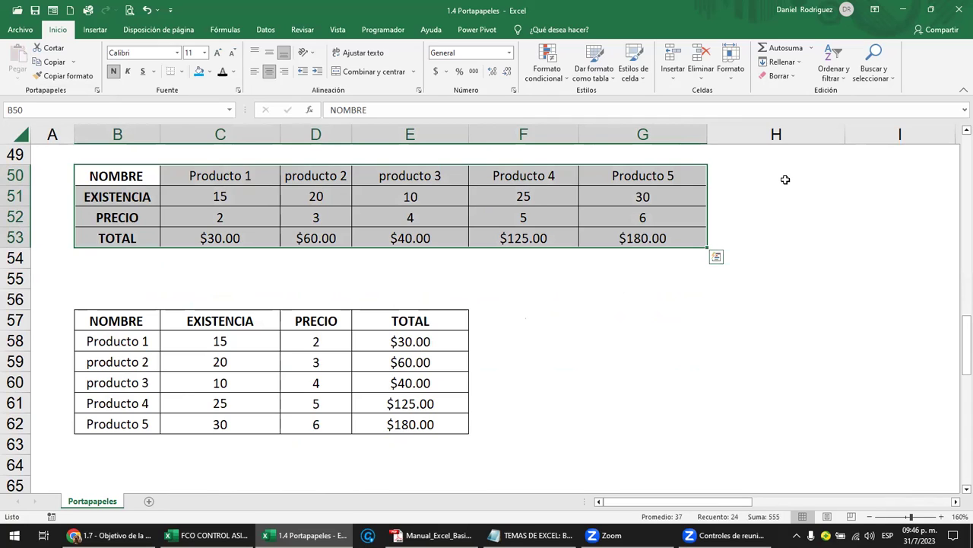
click(748, 196)
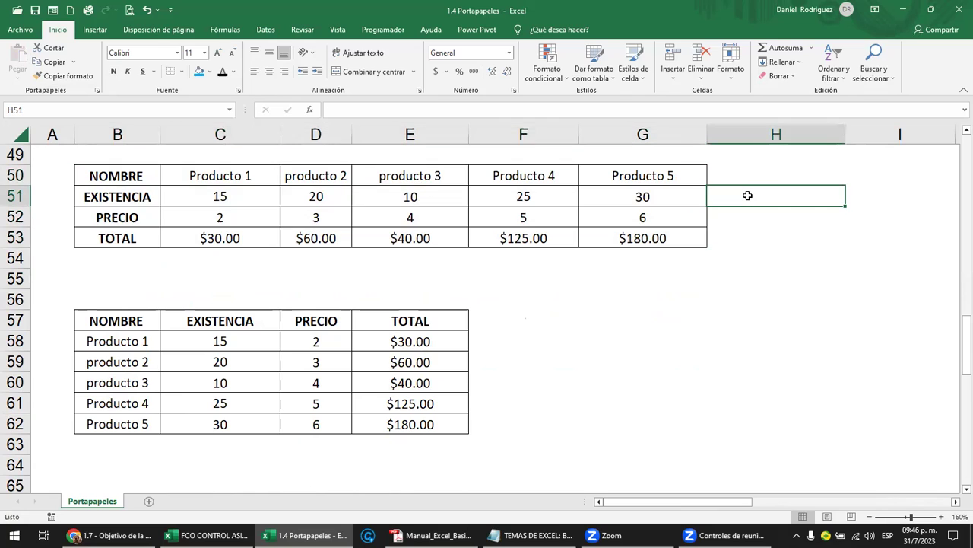
key(Left)
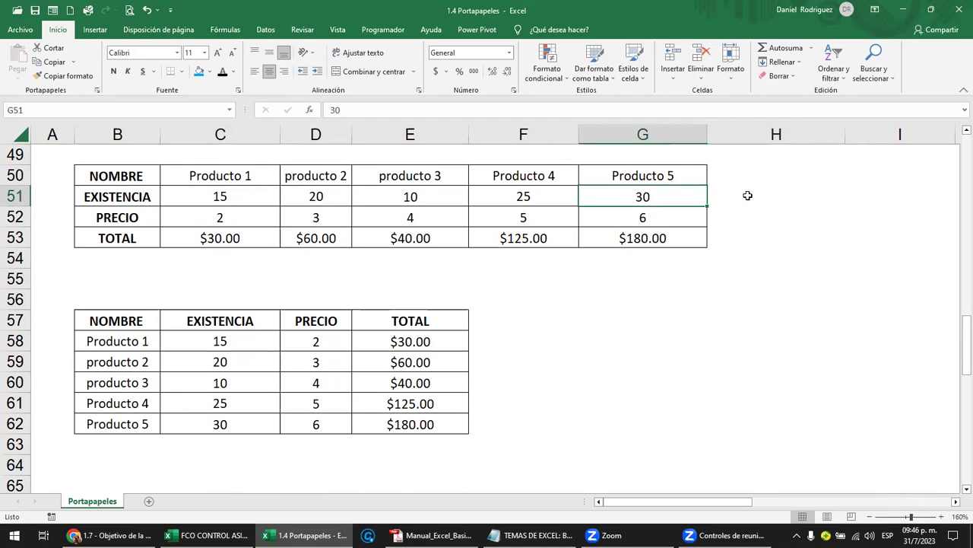
key(Left)
key(Left)
key(Left)
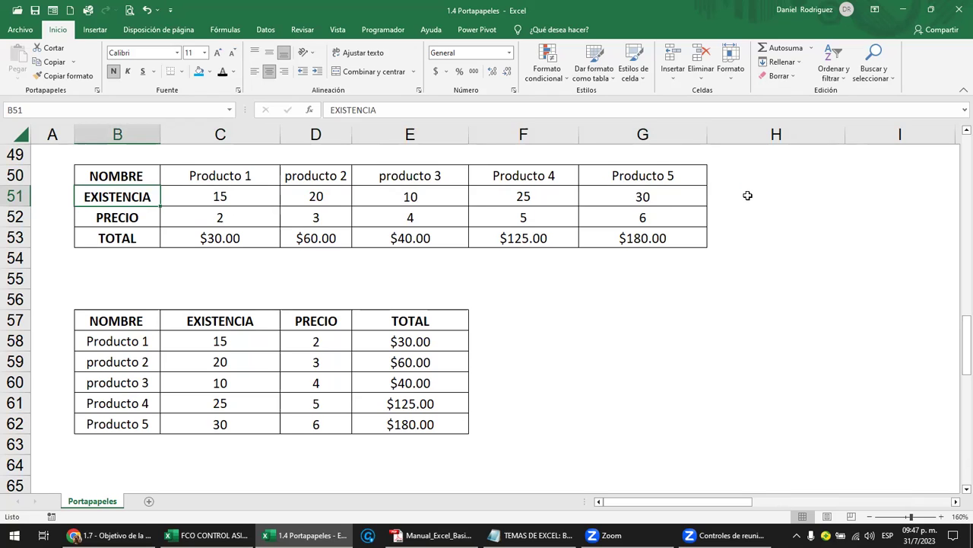
click(107, 267)
click(109, 287)
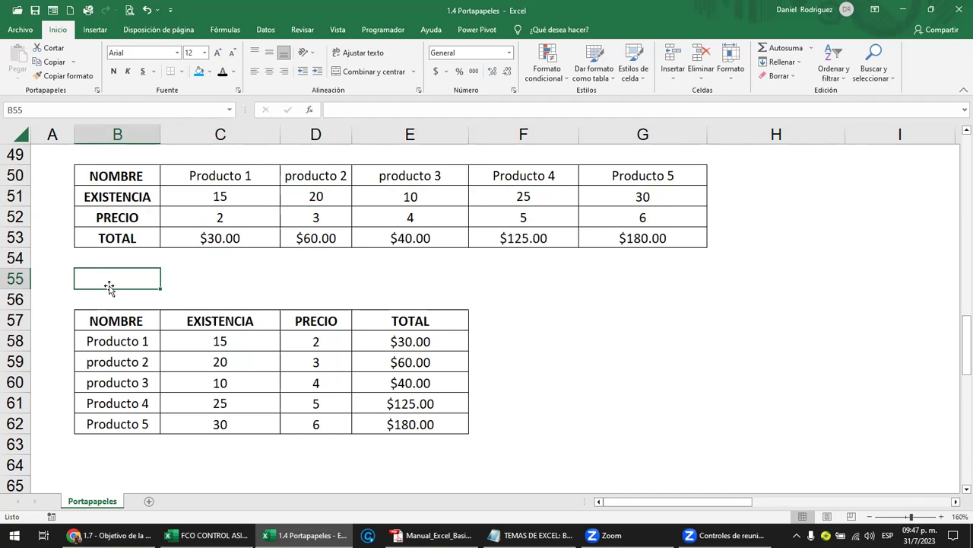
Return to the top of the sheet and select the LISTADO DE PRODUCTOS title.
scroll(110, 287, up, 3)
scroll(109, 287, up, 9)
scroll(109, 287, up, 3)
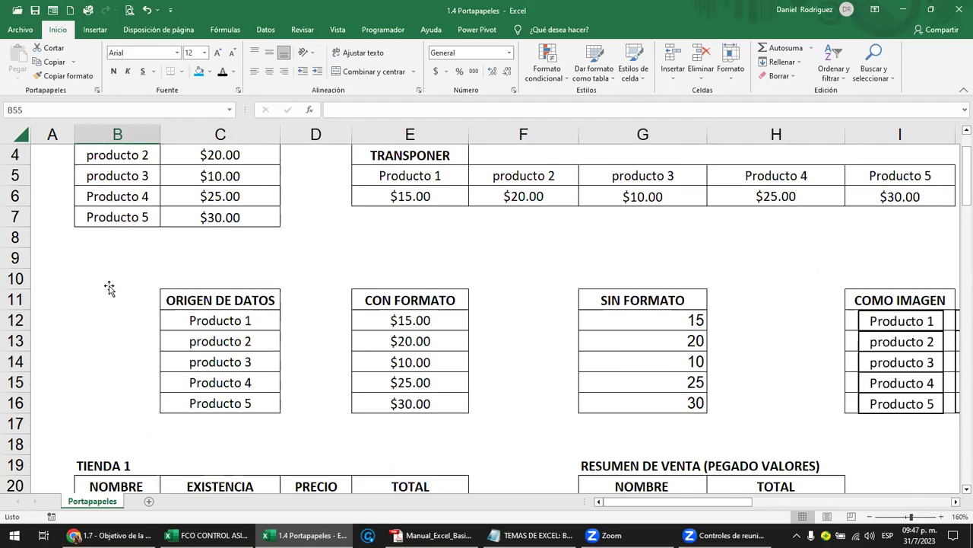
scroll(109, 288, up, 1)
click(120, 195)
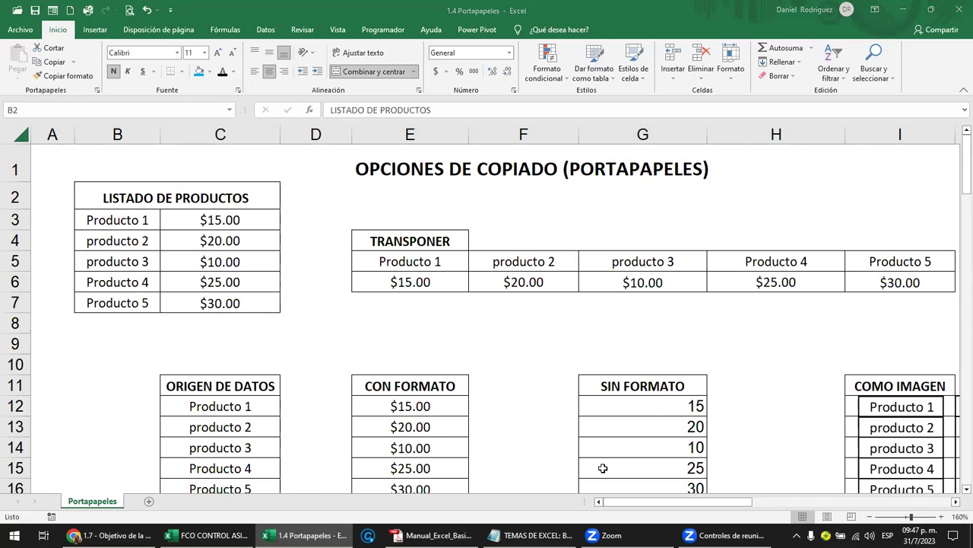
Copy the LISTADO DE PRODUCTOS table from B2:C7.
click(121, 199)
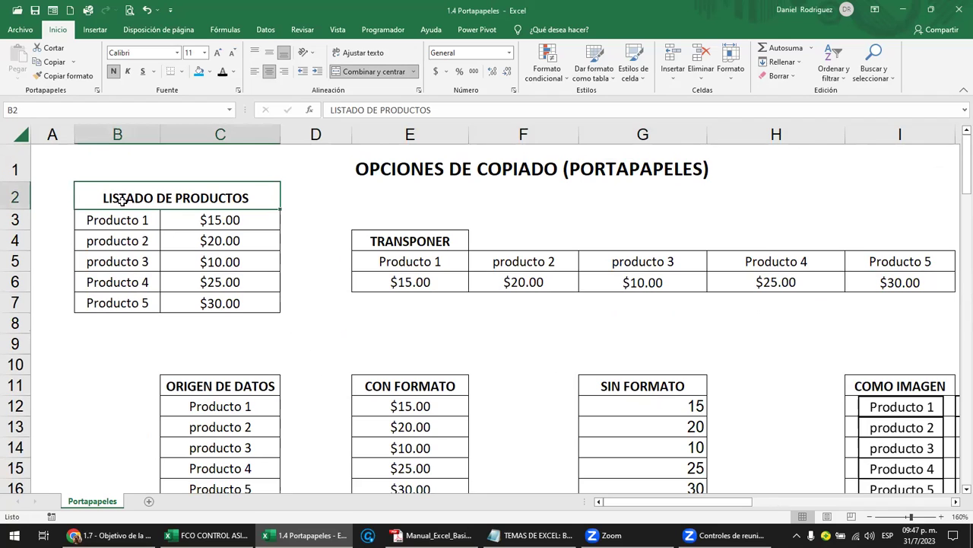
drag(109, 198, 216, 303)
key(ctrl+c)
Paste the product table at B3 of a new blank sheet, Hoja1.
click(149, 501)
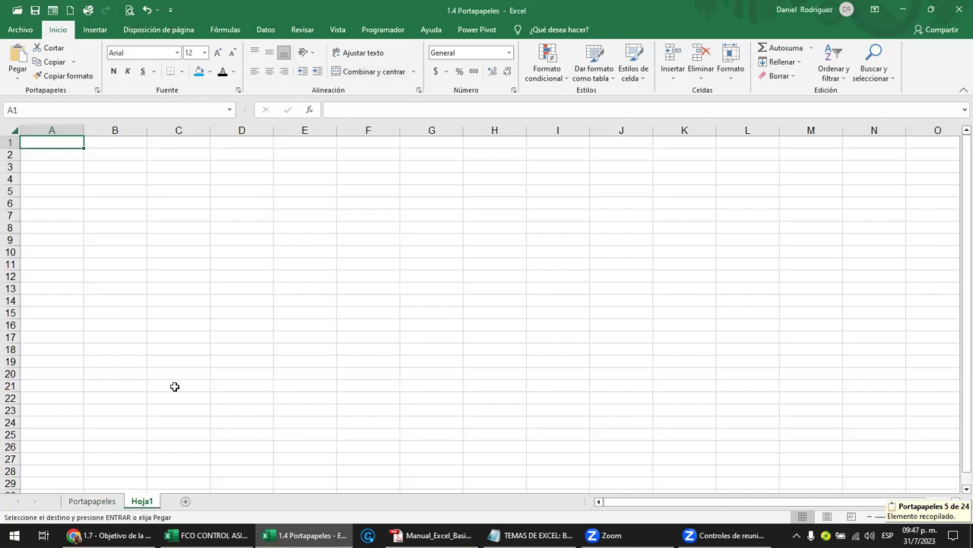
click(99, 168)
key(ctrl+v)
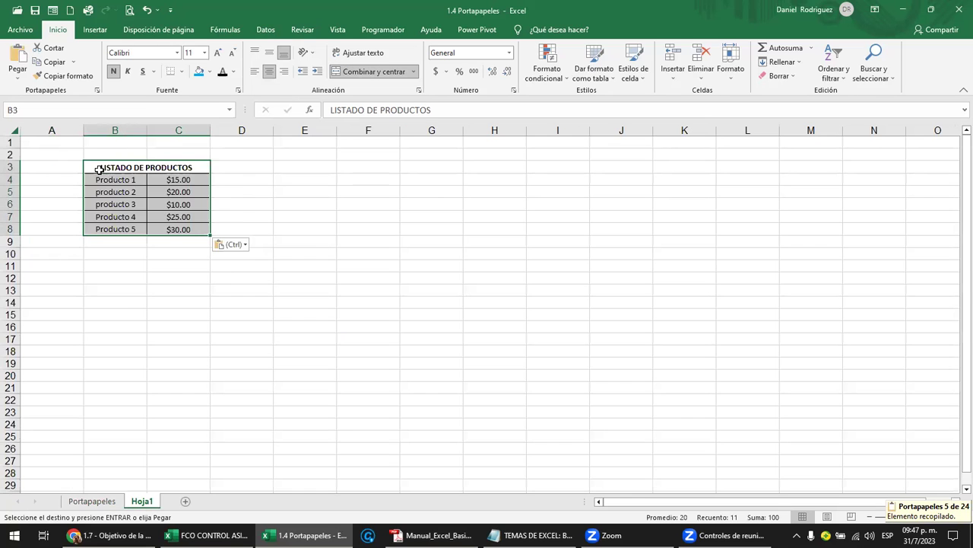
ctrl+scroll(183, 265, up, 5)
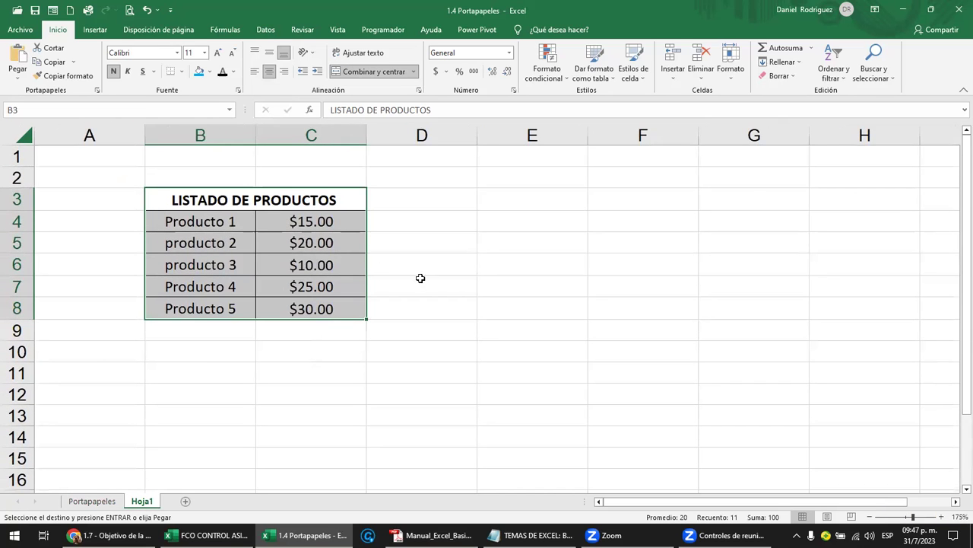
click(415, 316)
click(244, 344)
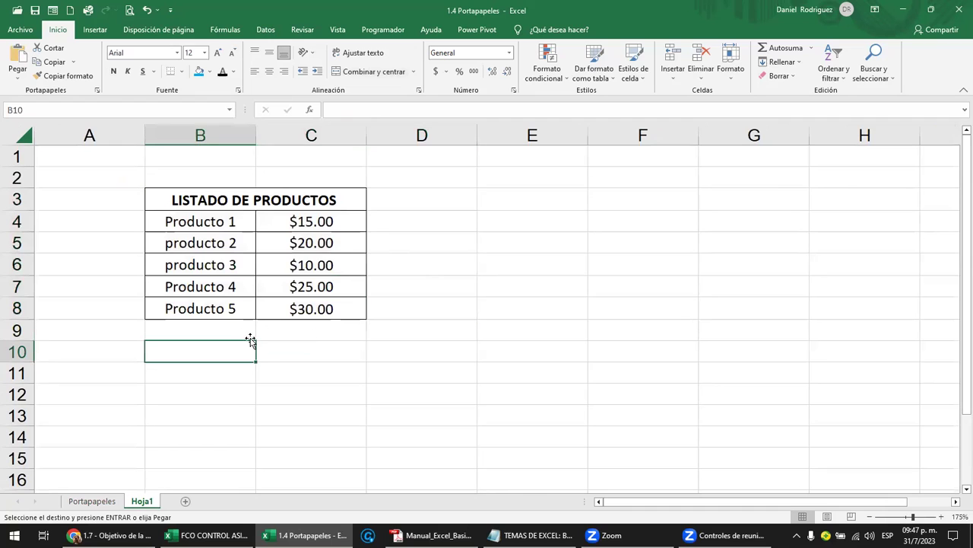
click(338, 30)
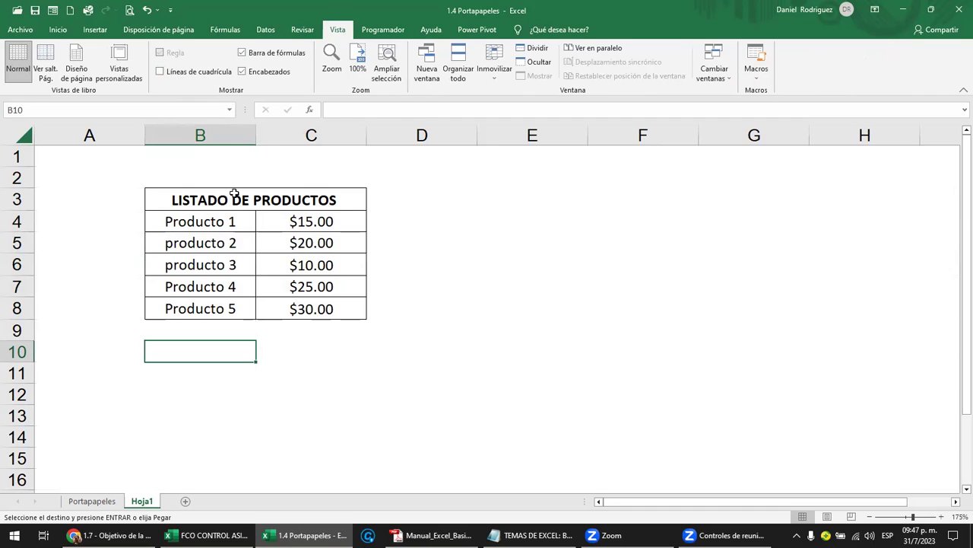
Turn Líneas de cuadrícula on and back off, then return to the Inicio tab with B3 selected.
click(204, 200)
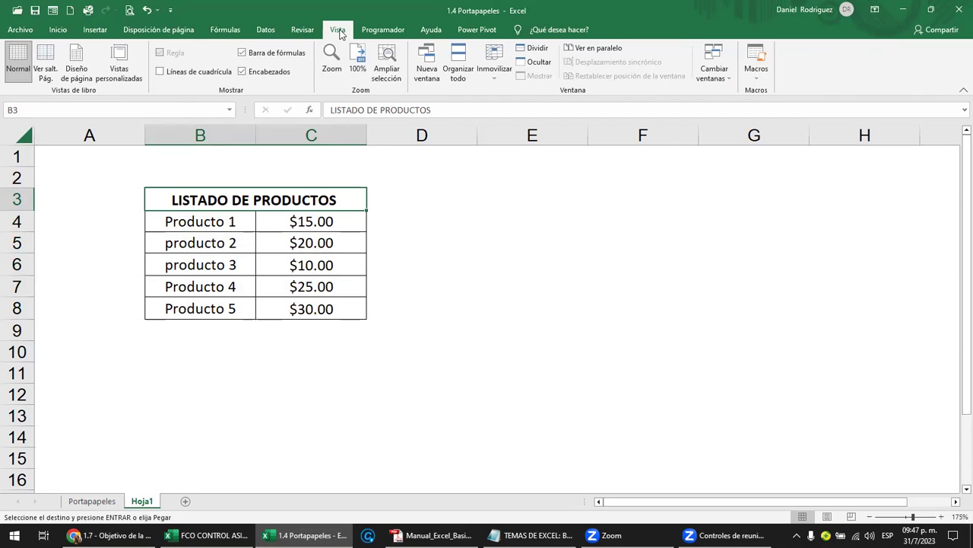
click(204, 72)
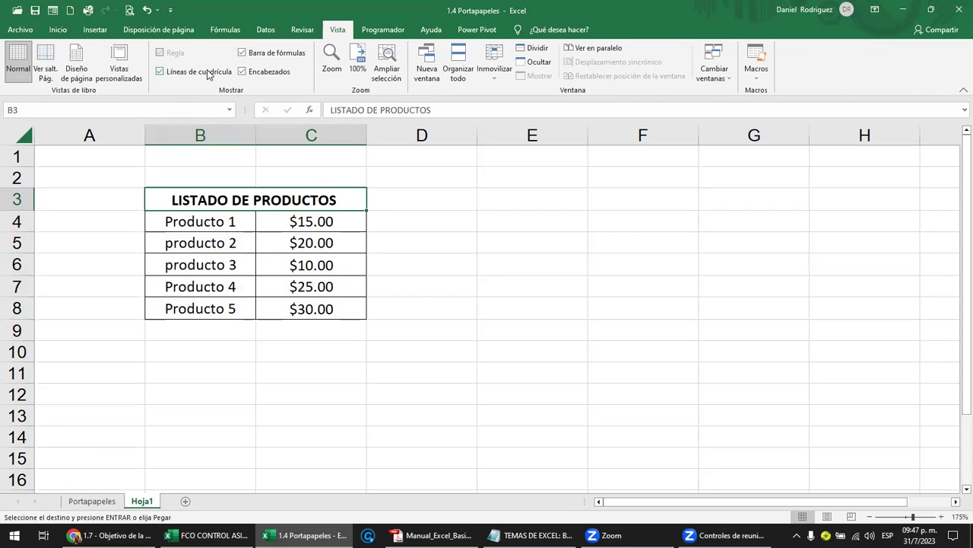
click(189, 74)
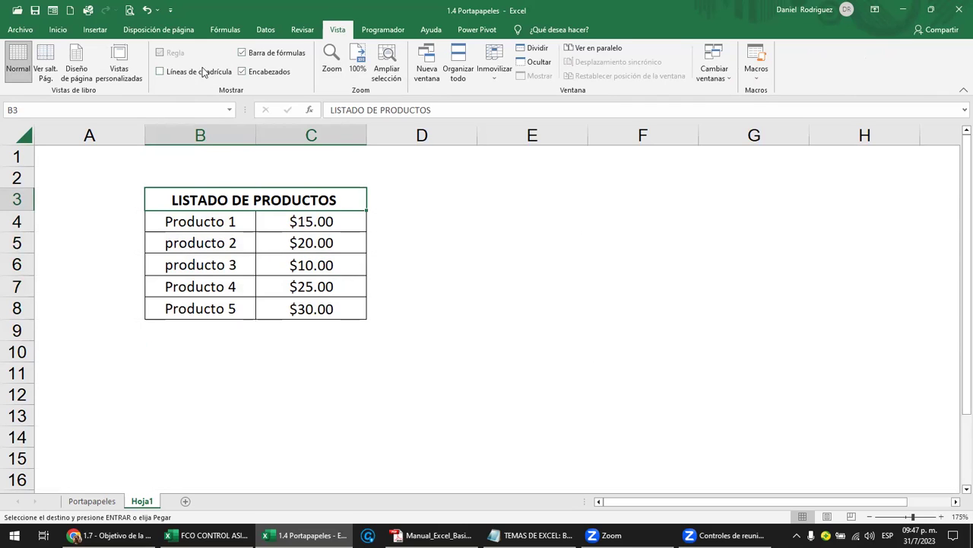
click(238, 353)
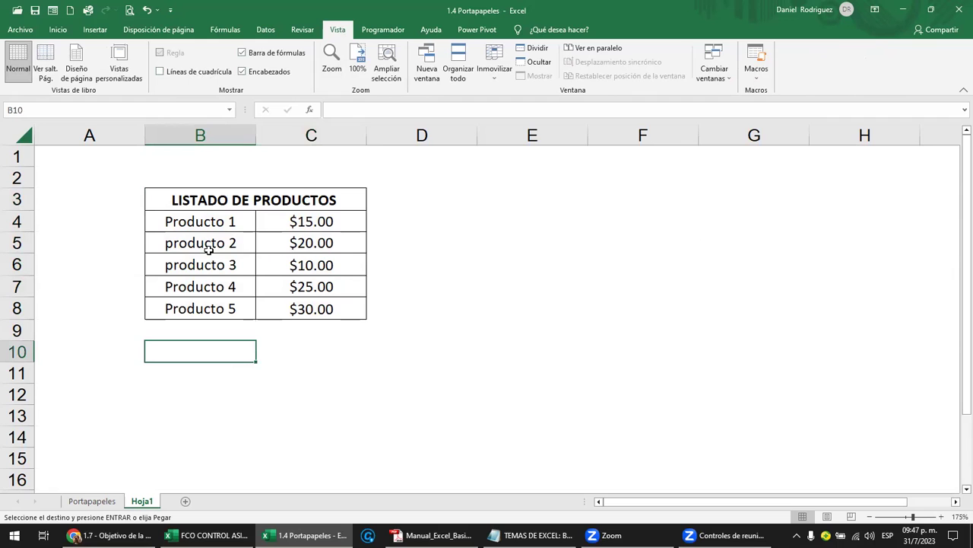
click(186, 198)
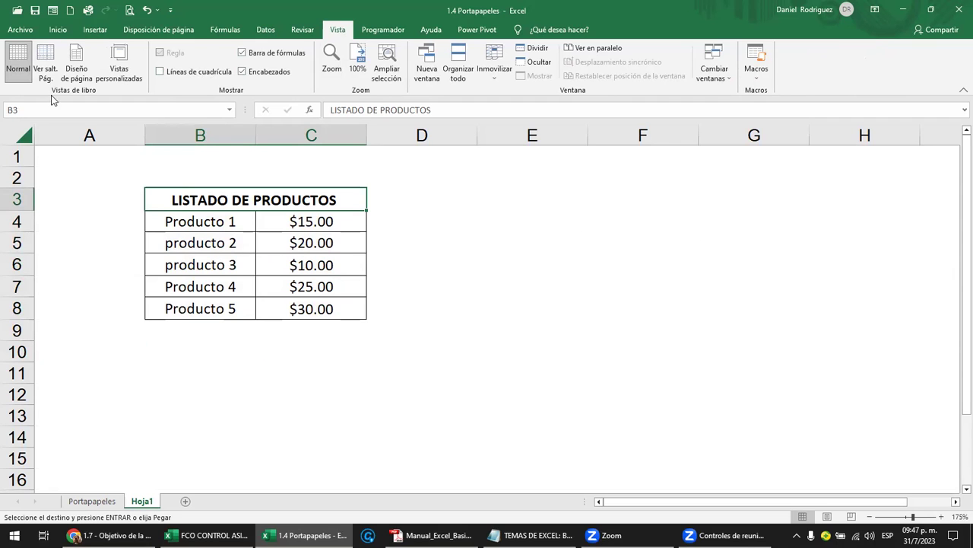
click(59, 31)
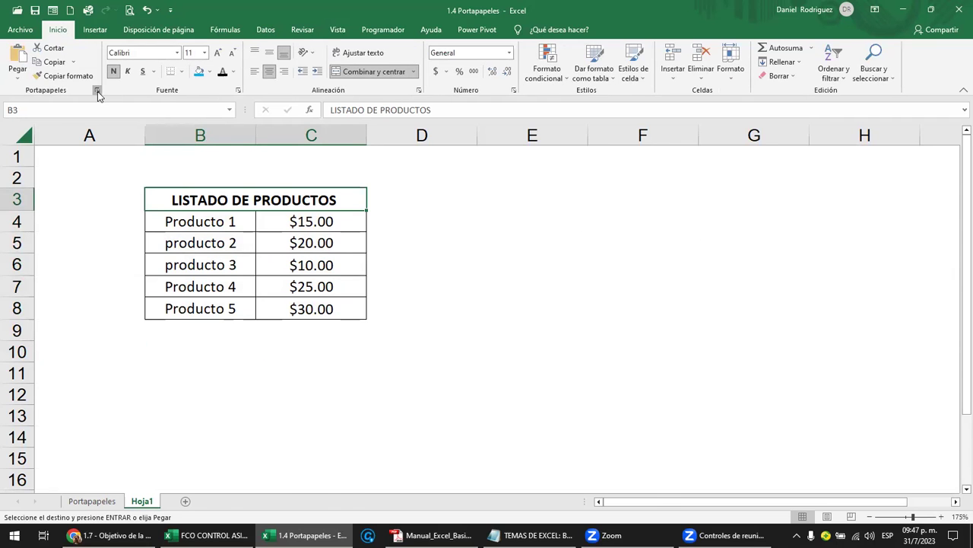
Empty the Office Clipboard with Borrar todo and copy the product table B3:C8.
click(97, 90)
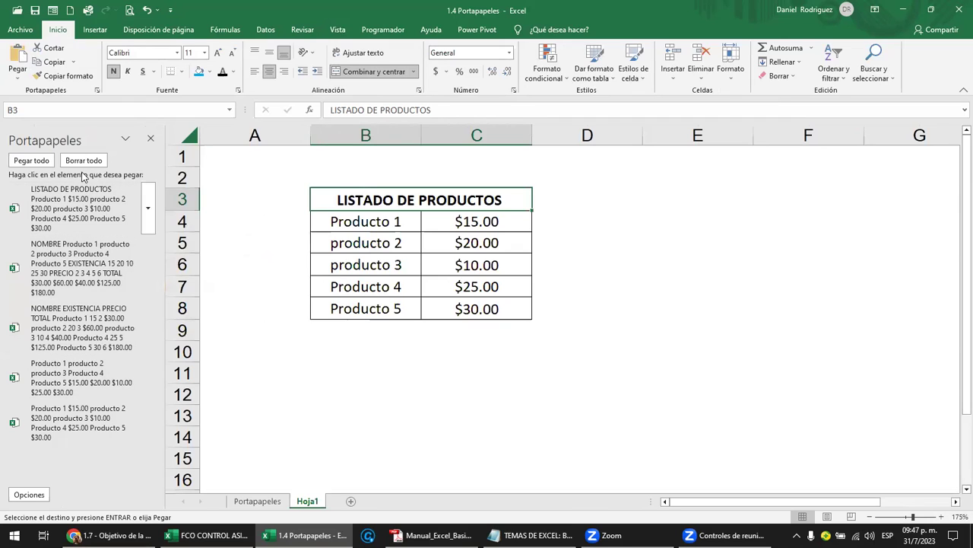
click(85, 161)
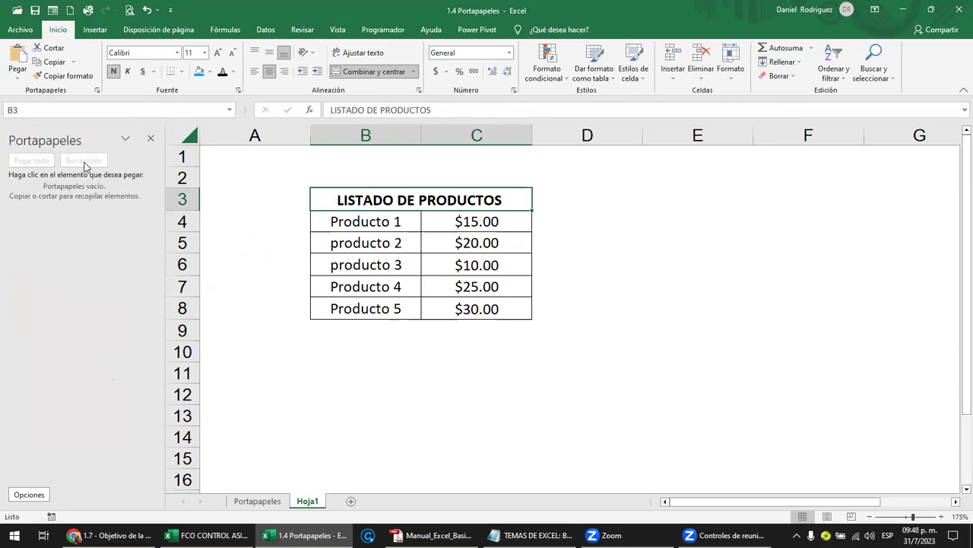
click(151, 138)
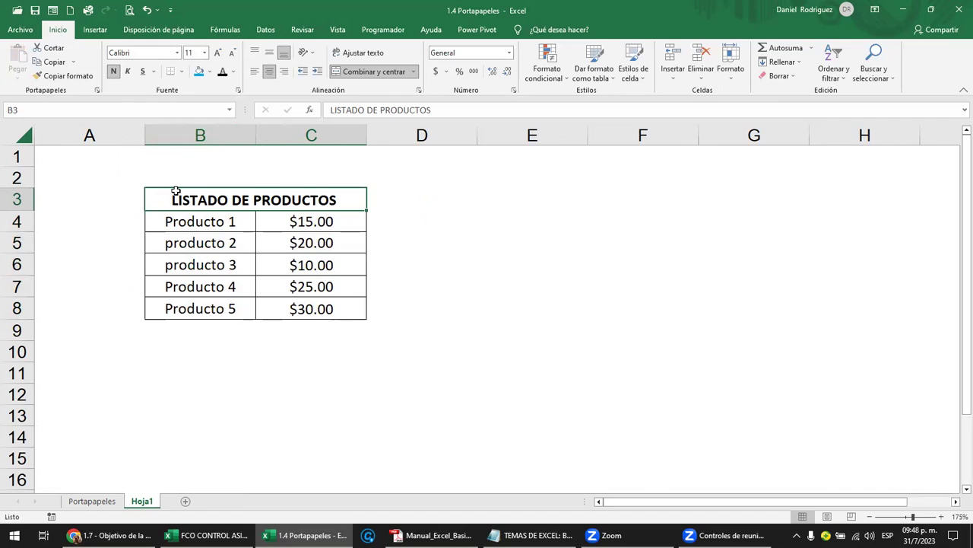
drag(269, 204, 292, 303)
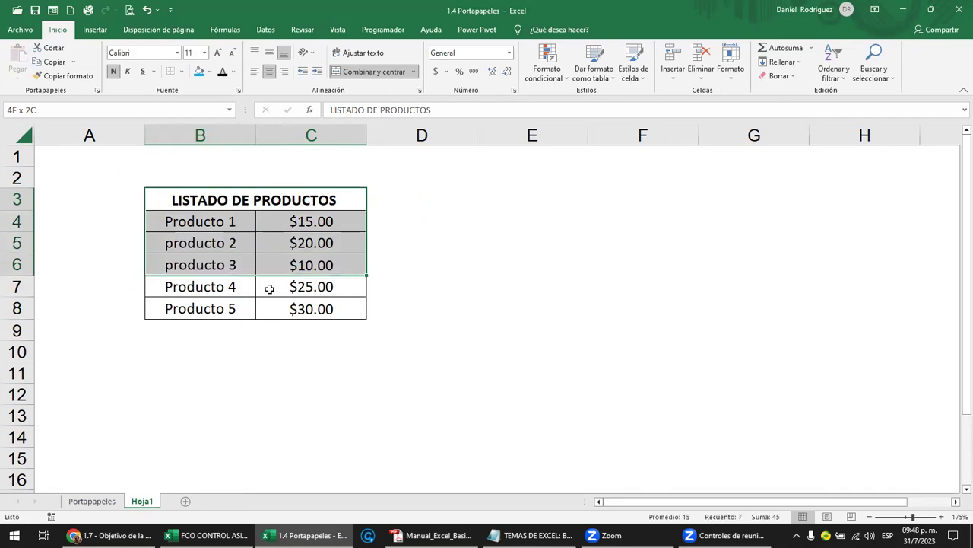
key(ctrl+c)
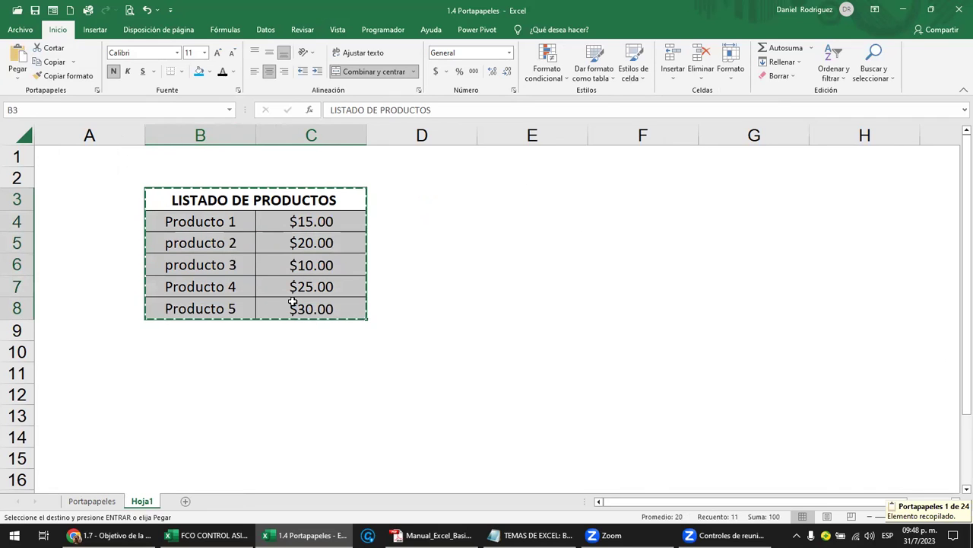
Clear the clipboard again and recopy B3:C8 so it holds a single table copy.
click(97, 90)
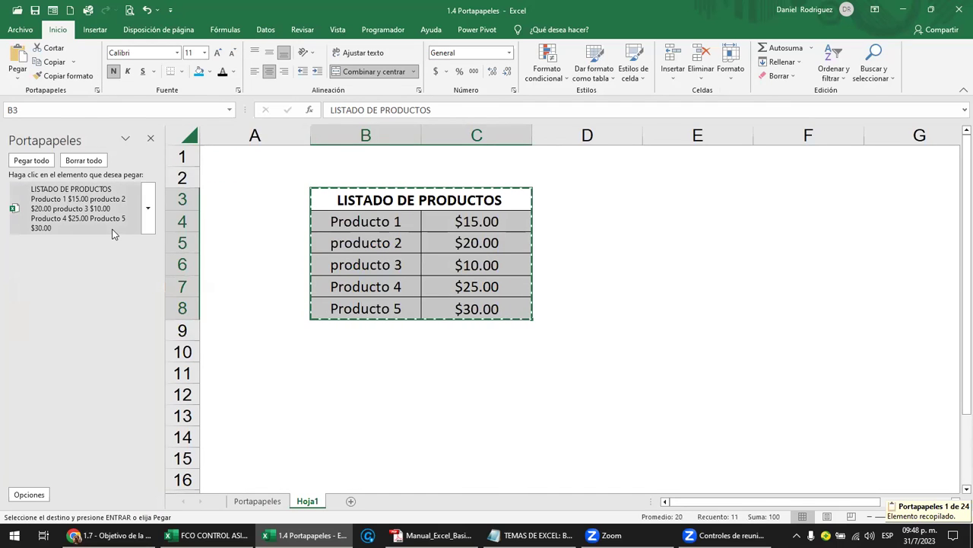
click(267, 202)
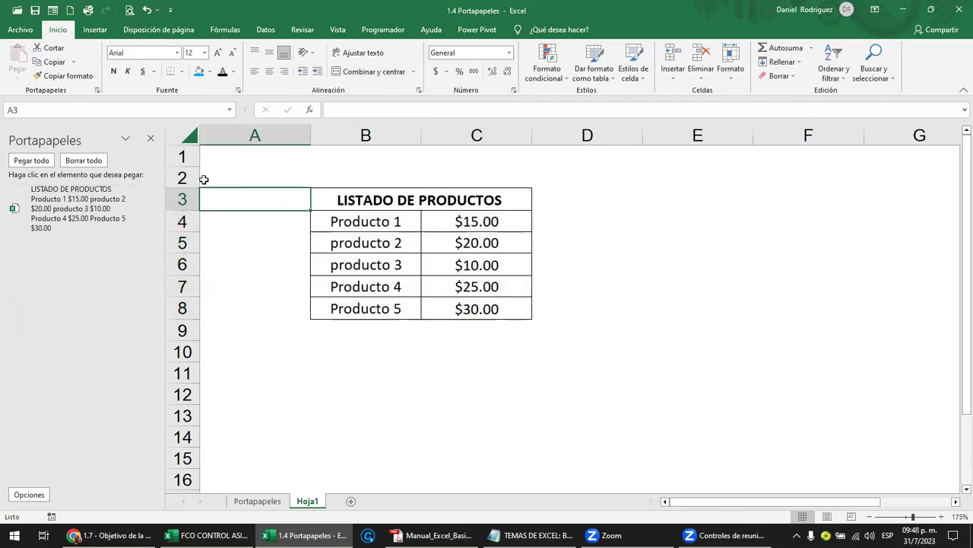
click(84, 161)
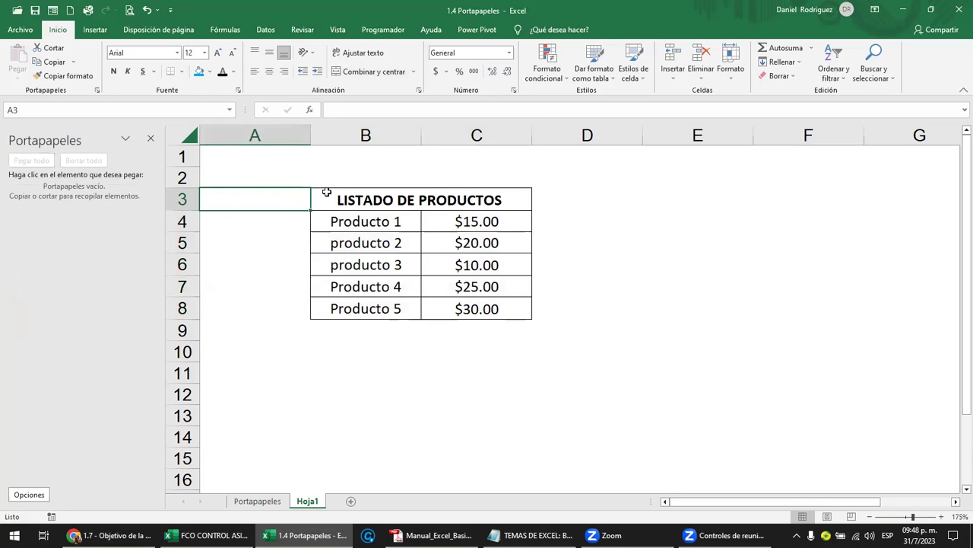
click(362, 200)
drag(362, 200, 375, 308)
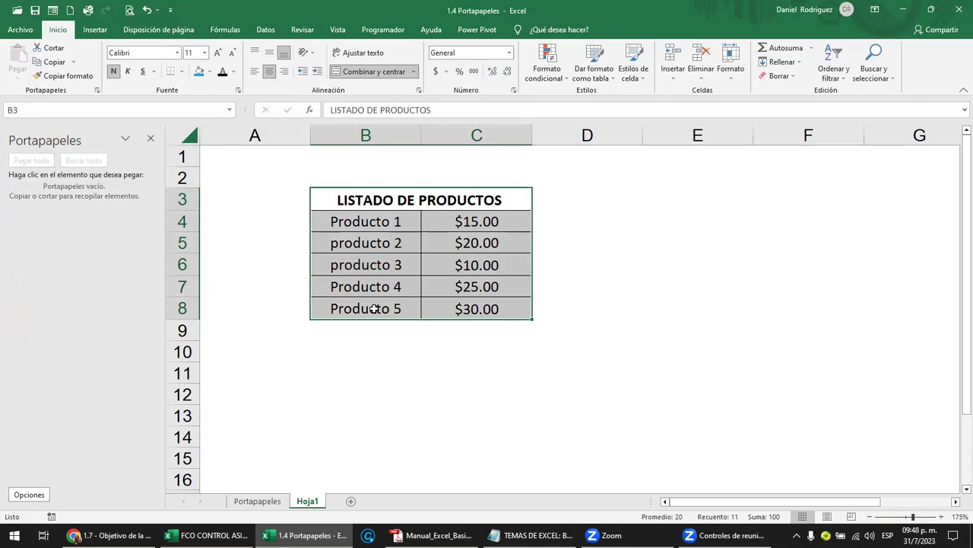
key(ctrl+c)
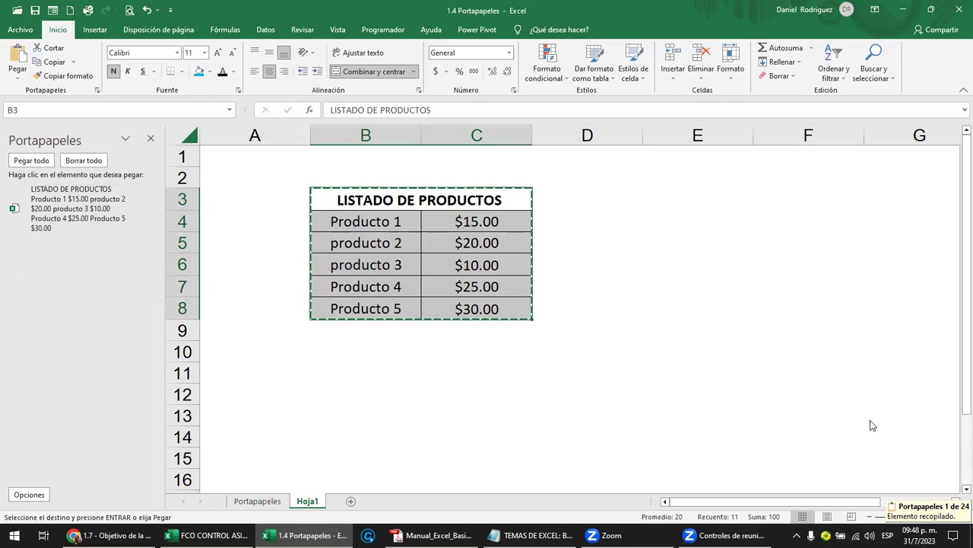
Paste a copy of the product table at E3.
click(667, 203)
key(Return)
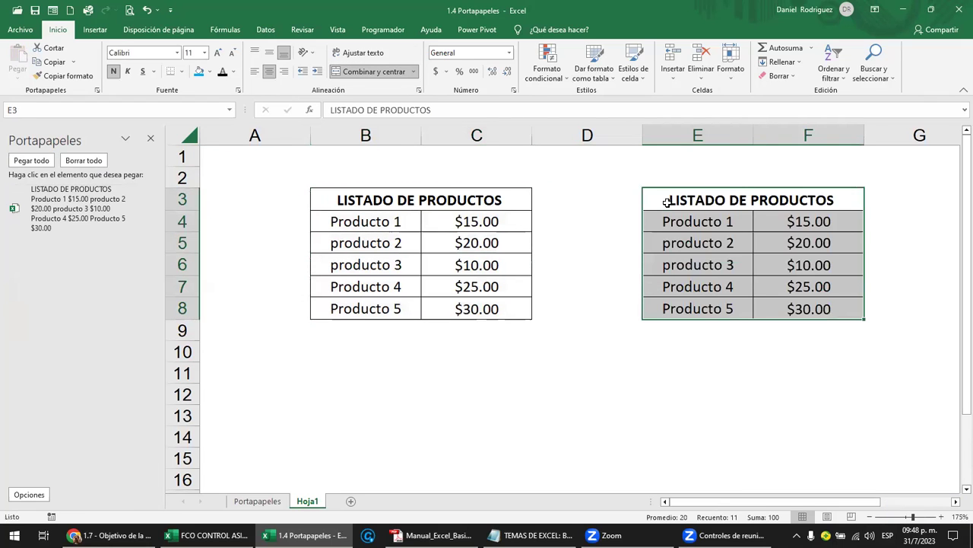
click(572, 379)
Move the original table to E10, then undo the move and cancel the cut.
mouse_move(333, 201)
mouse_down()
mouse_move(469, 290)
mouse_move(471, 310)
mouse_up()
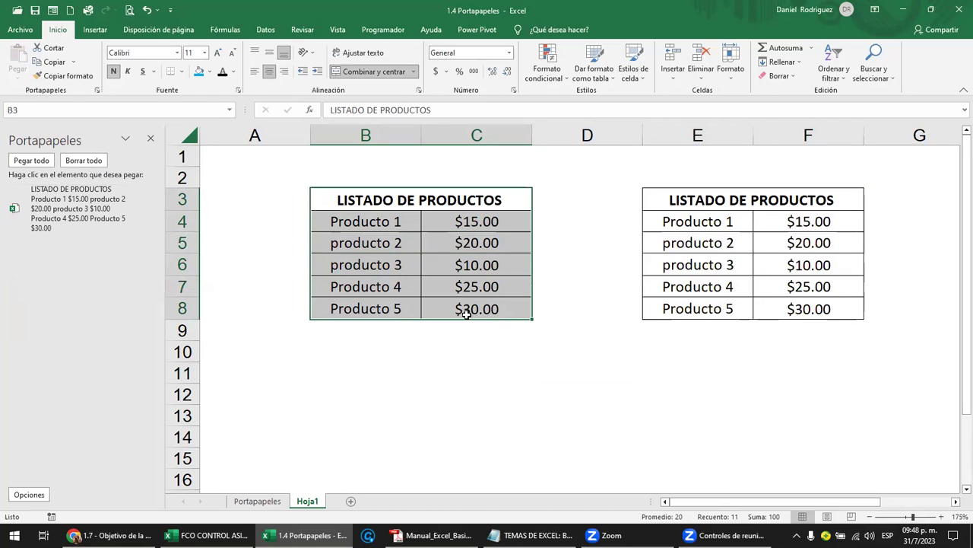
key(ctrl+c)
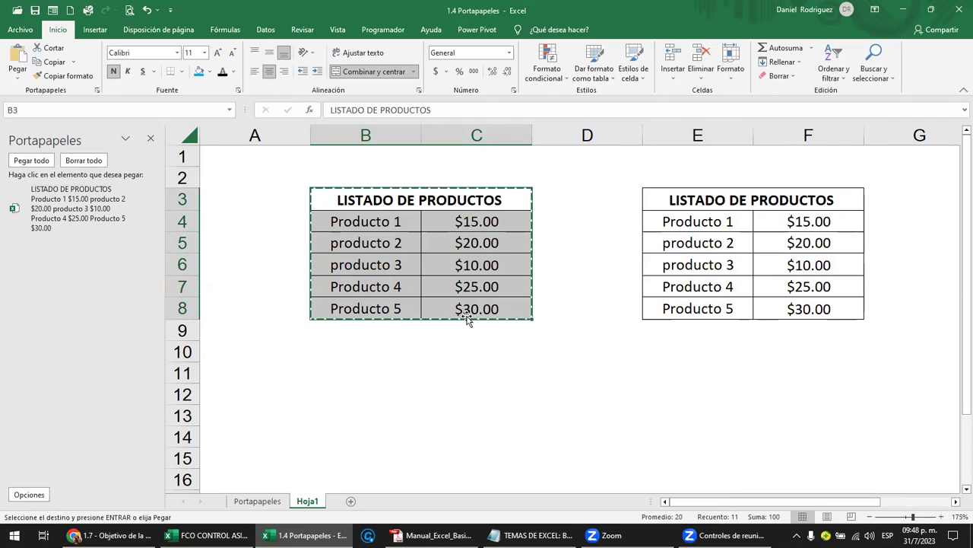
click(691, 355)
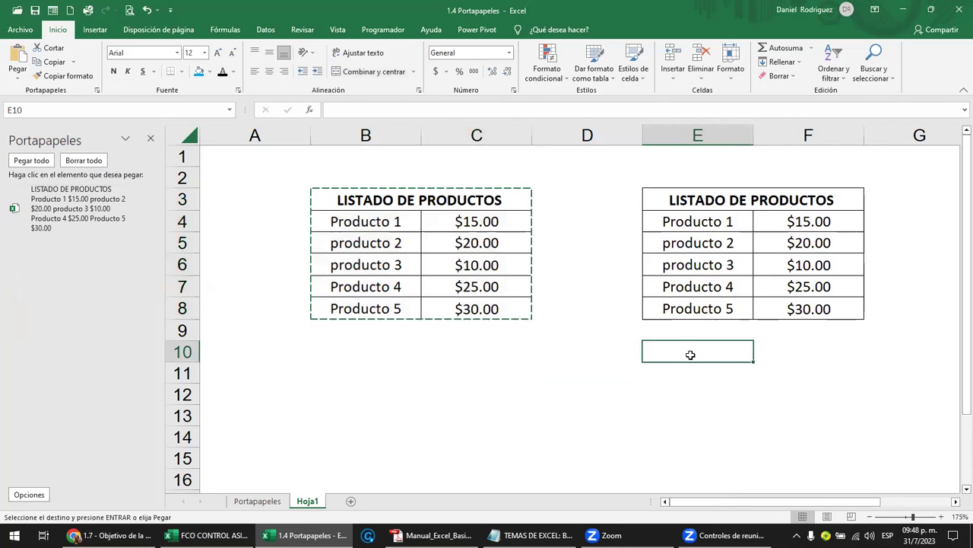
key(ctrl+v)
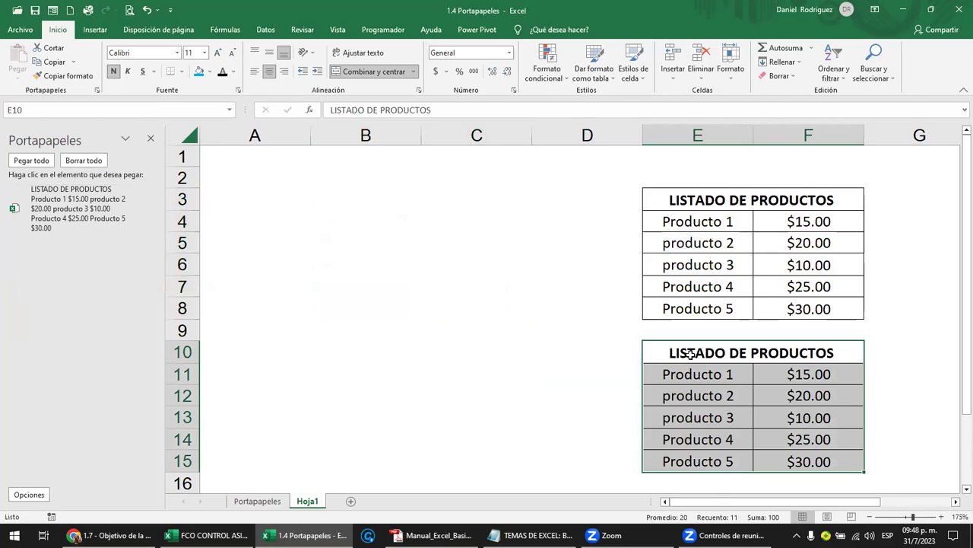
key(ctrl+z)
key(Escape)
Fill the B3 title blue and copy the blue-header table B3:C8.
click(368, 204)
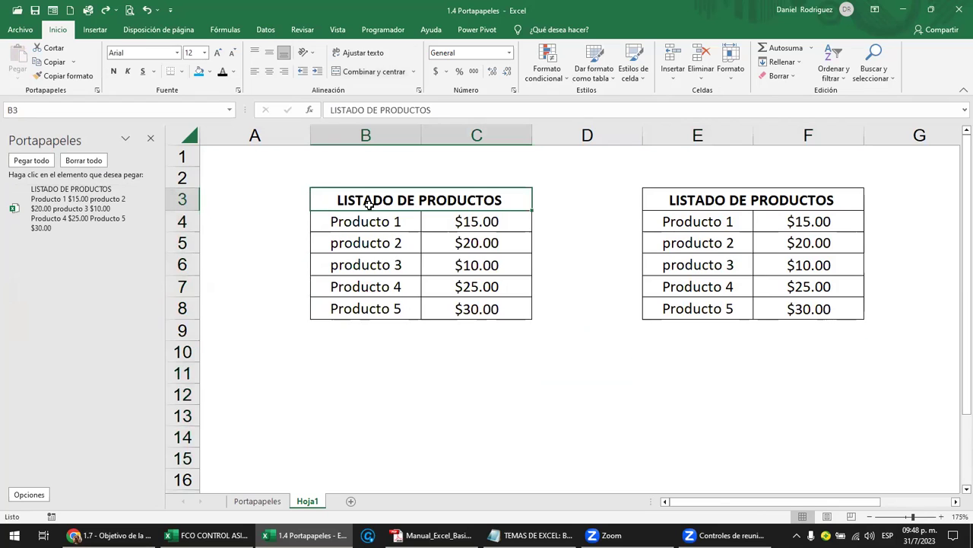
click(199, 71)
click(392, 264)
click(386, 221)
drag(370, 200, 461, 304)
key(ctrl+c)
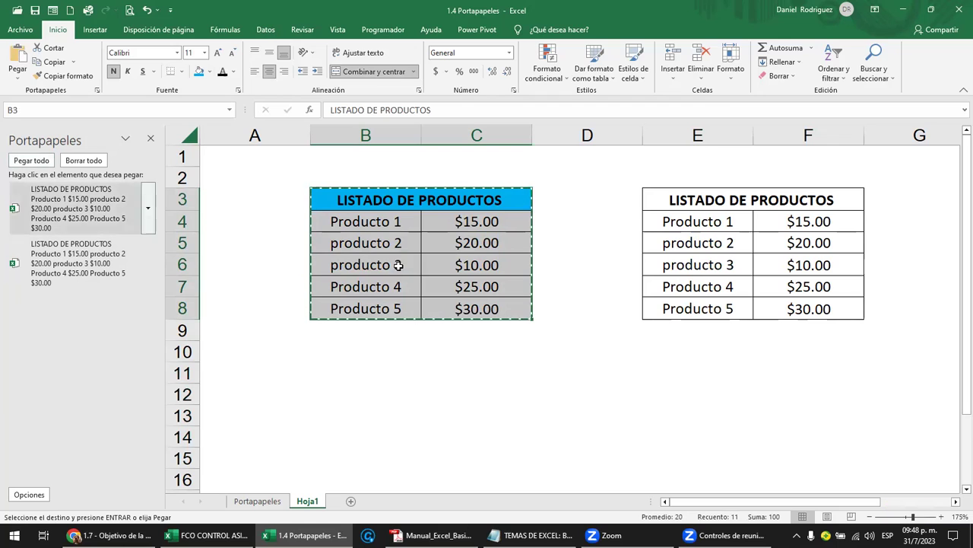
Paste the blue-header copy at E11, then fill B3's title orange and copy the table.
click(713, 365)
key(Return)
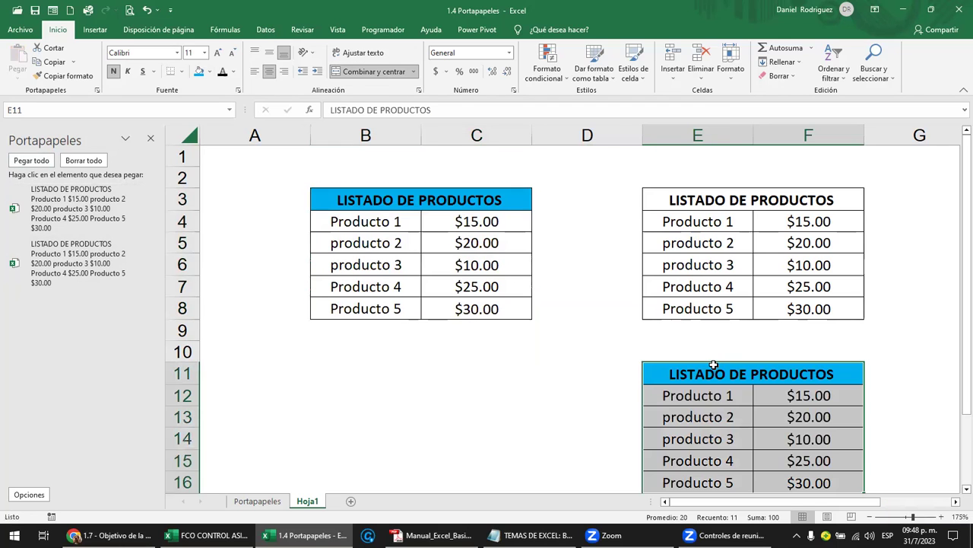
click(447, 204)
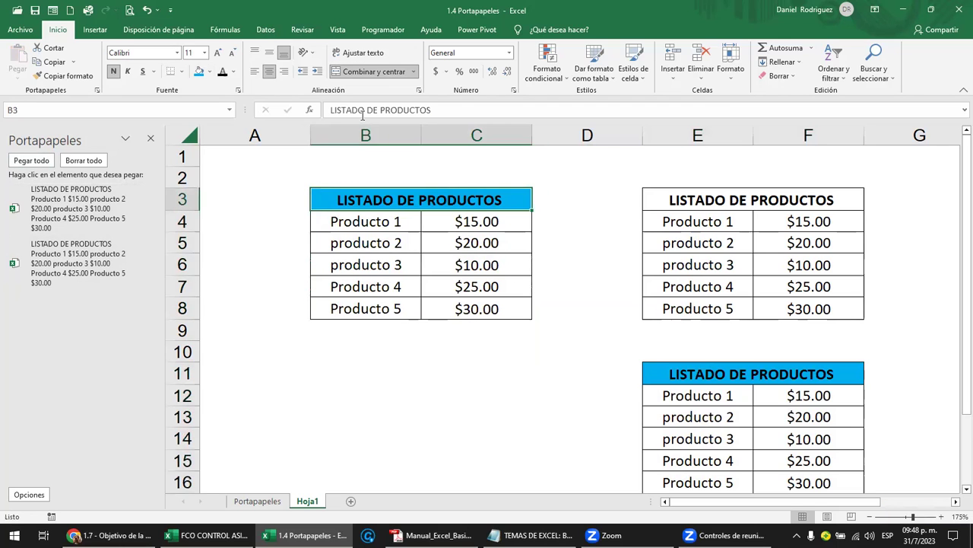
click(209, 71)
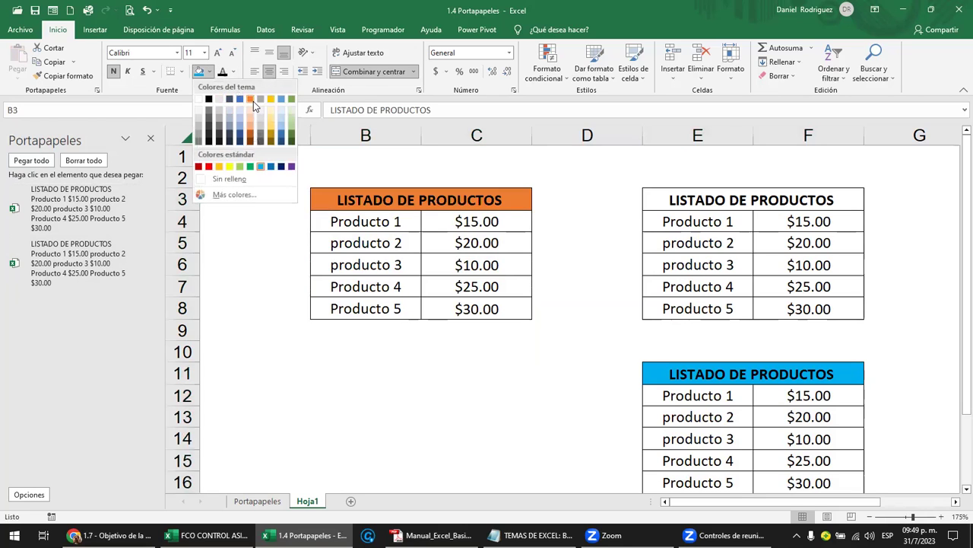
click(253, 99)
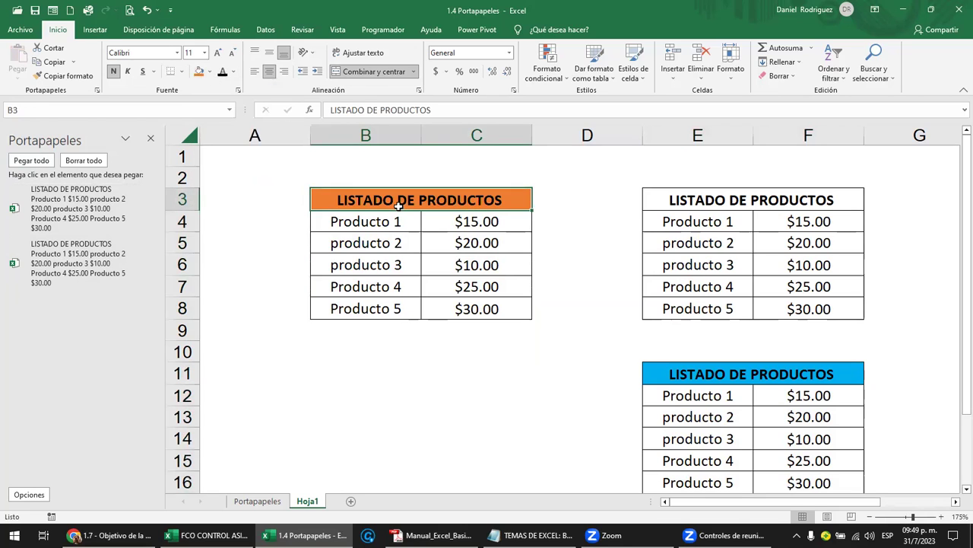
key(shift+Down)
key(shift+Down)
key(shift+Down)
key(shift+Down)
key(ctrl+c)
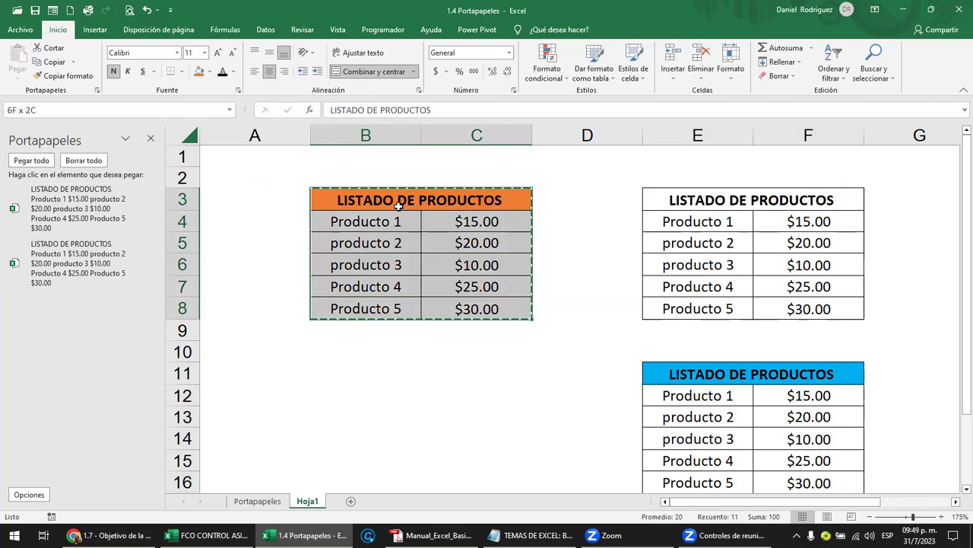
Paste the orange-header product table at B12.
click(368, 407)
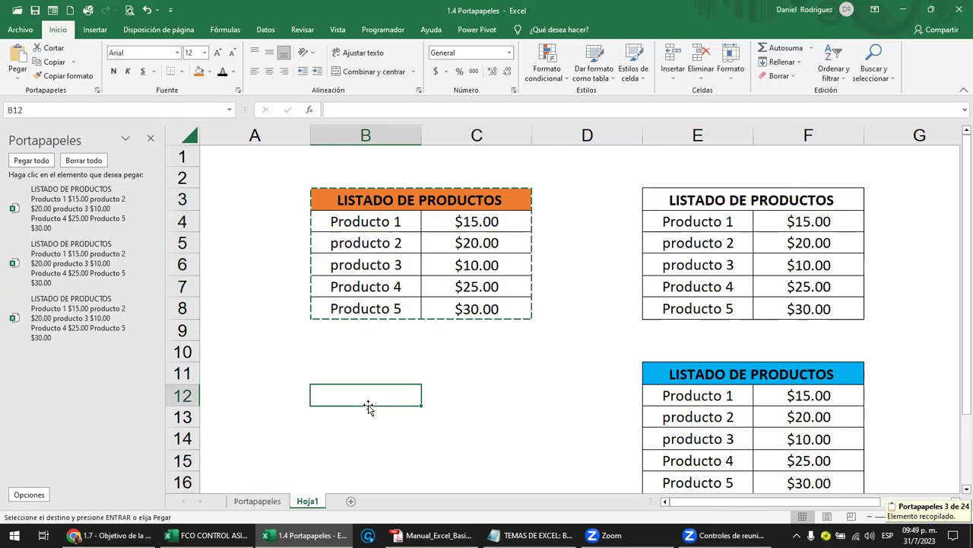
key(Return)
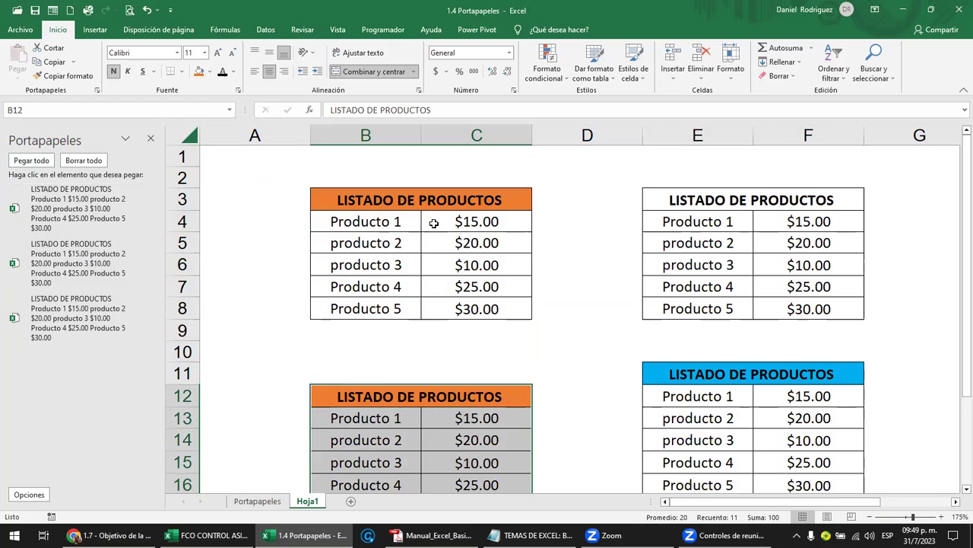
click(700, 204)
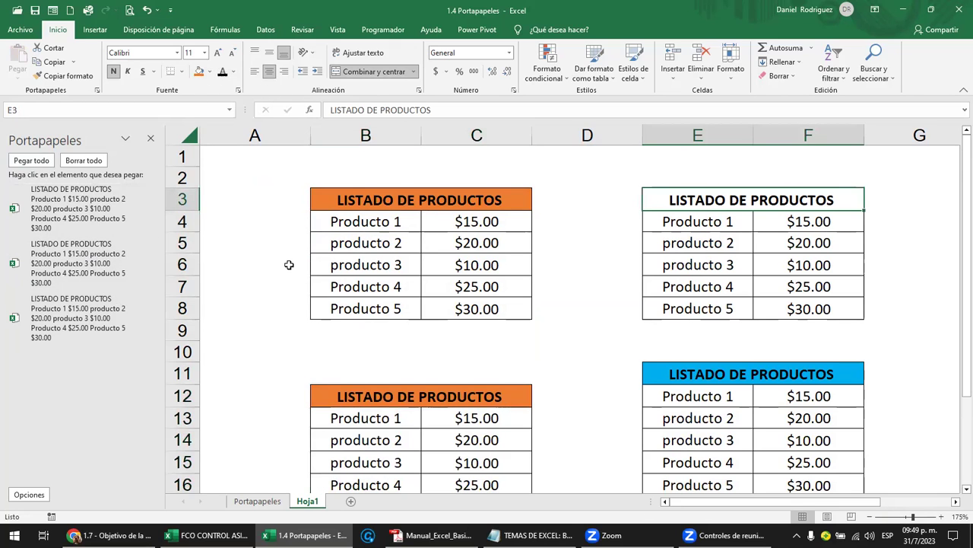
scroll(289, 264, down, 1)
scroll(357, 267, up, 1)
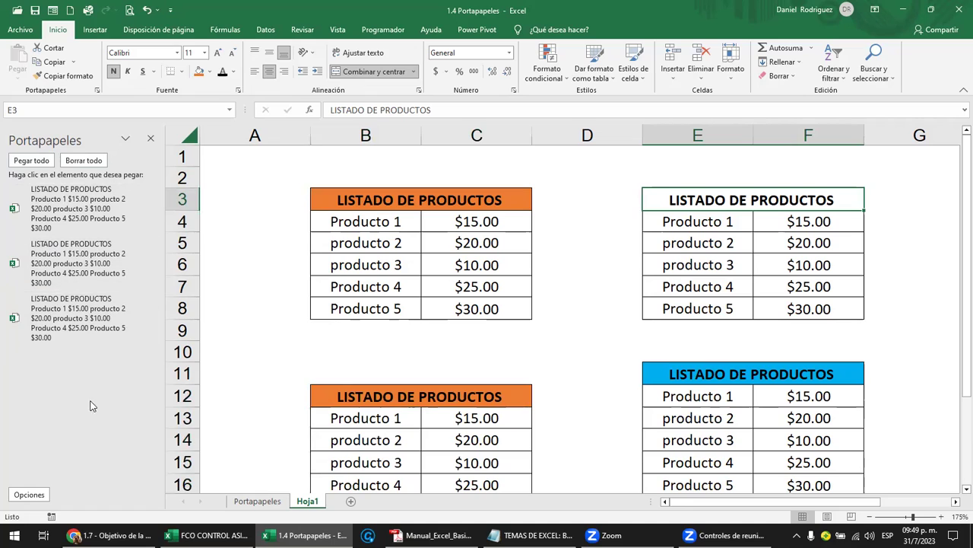
Switch on 'Recopilar sin mostrar el Portapapeles de Office' in the clipboard Opciones menu.
click(38, 496)
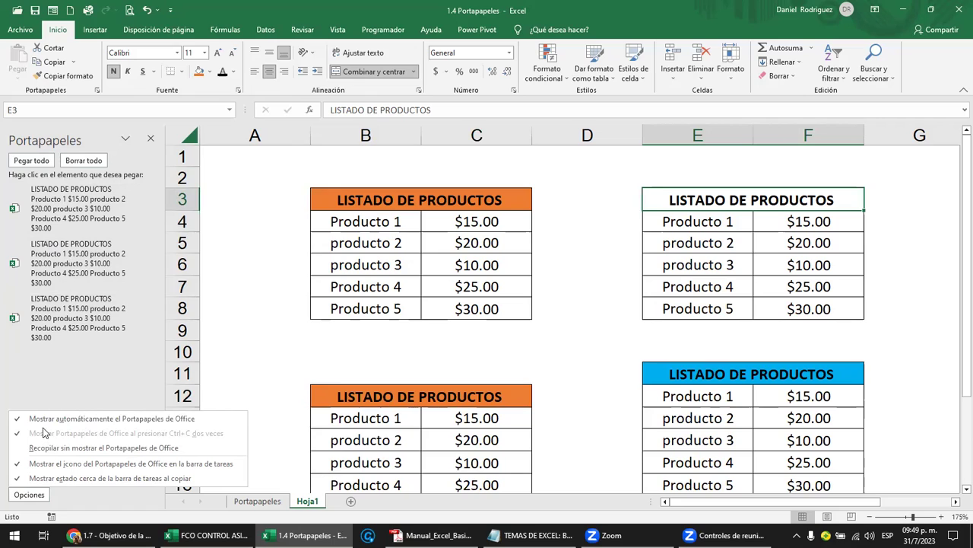
click(213, 302)
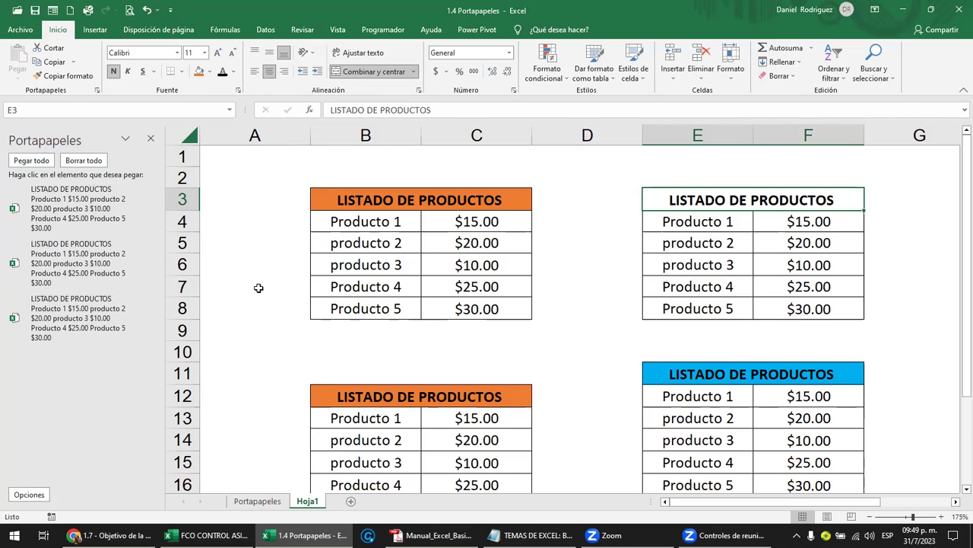
click(207, 422)
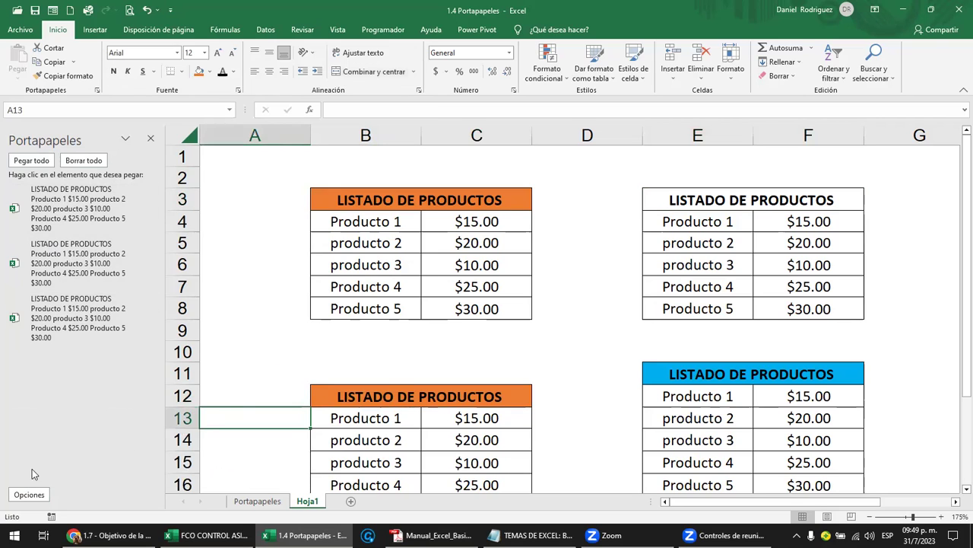
click(29, 495)
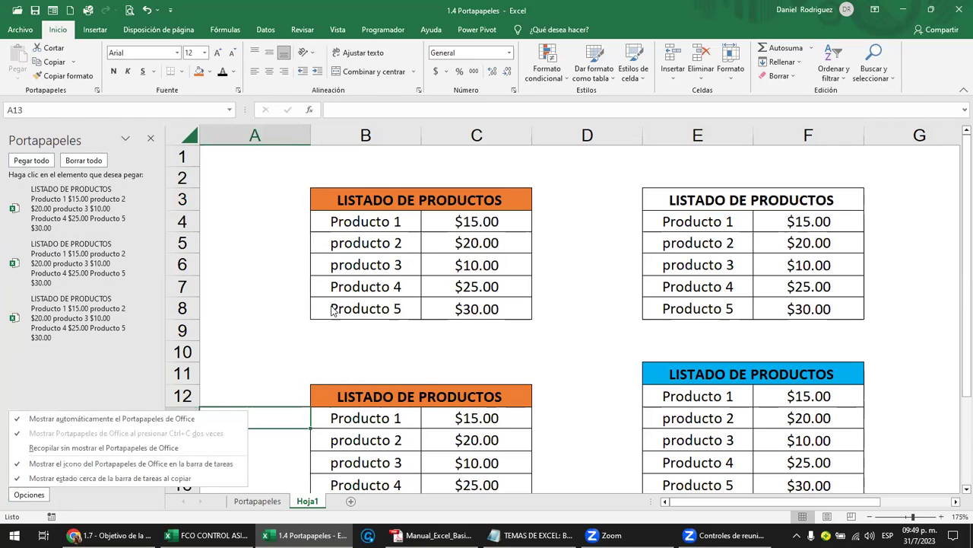
key(Escape)
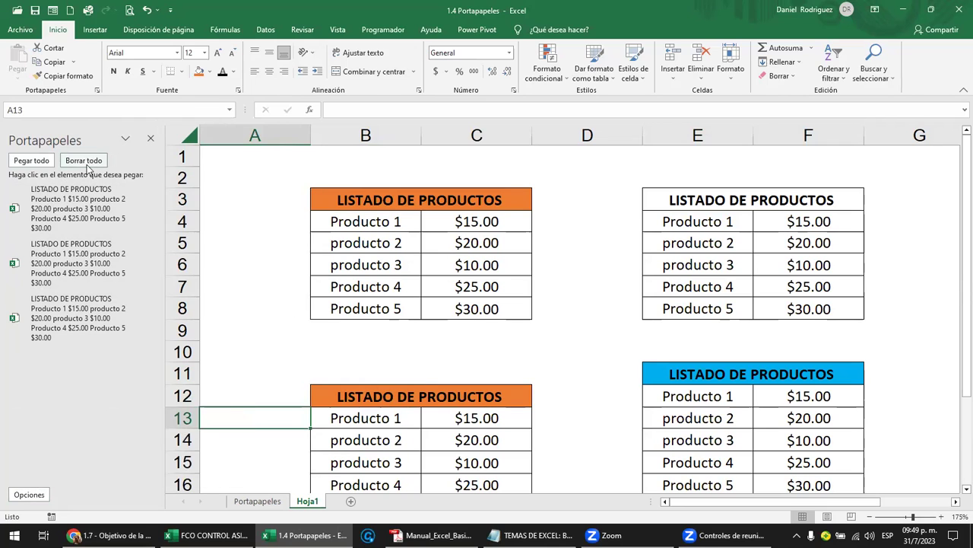
click(29, 494)
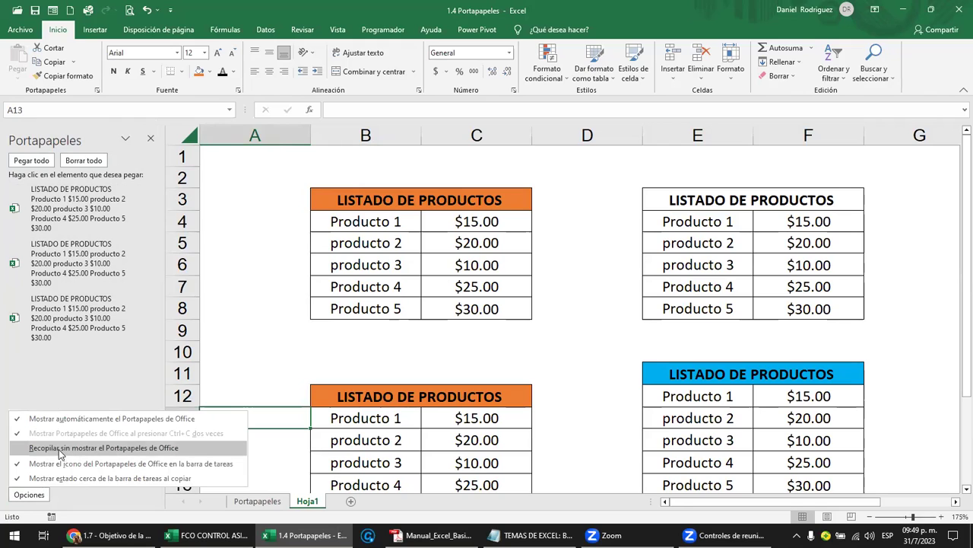
click(101, 452)
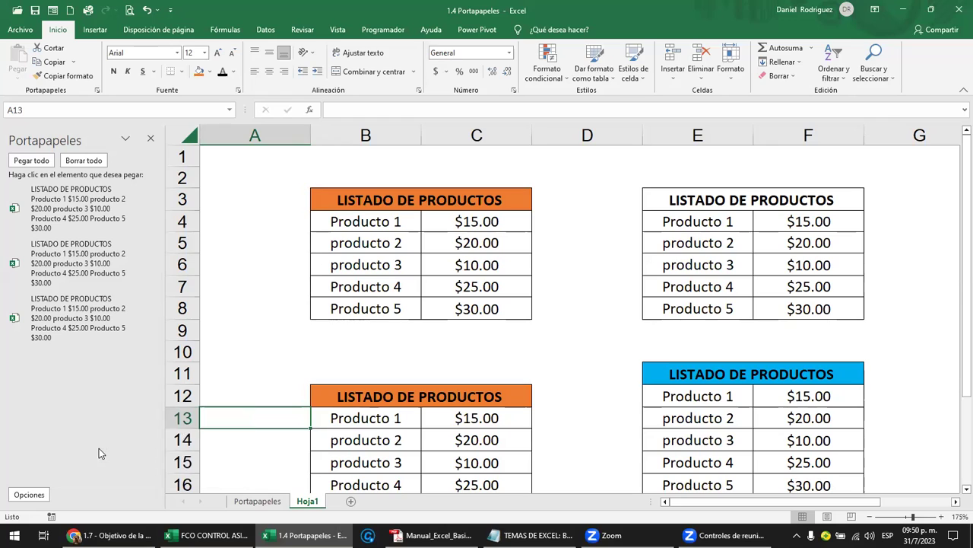
click(29, 494)
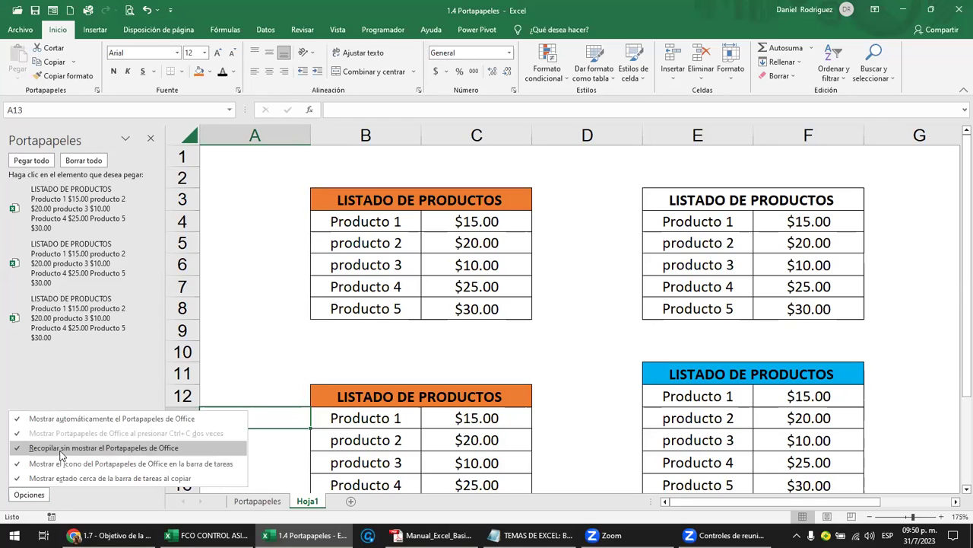
click(61, 455)
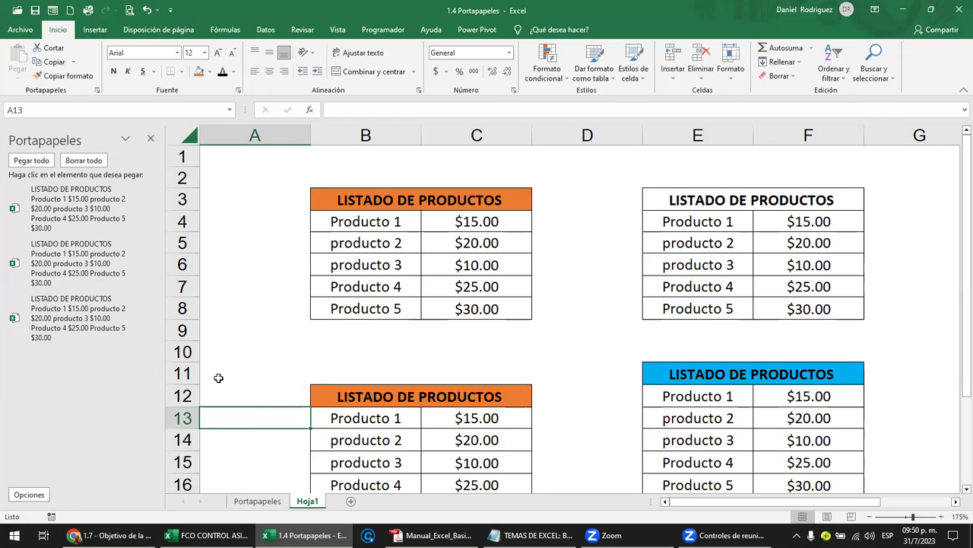
click(369, 198)
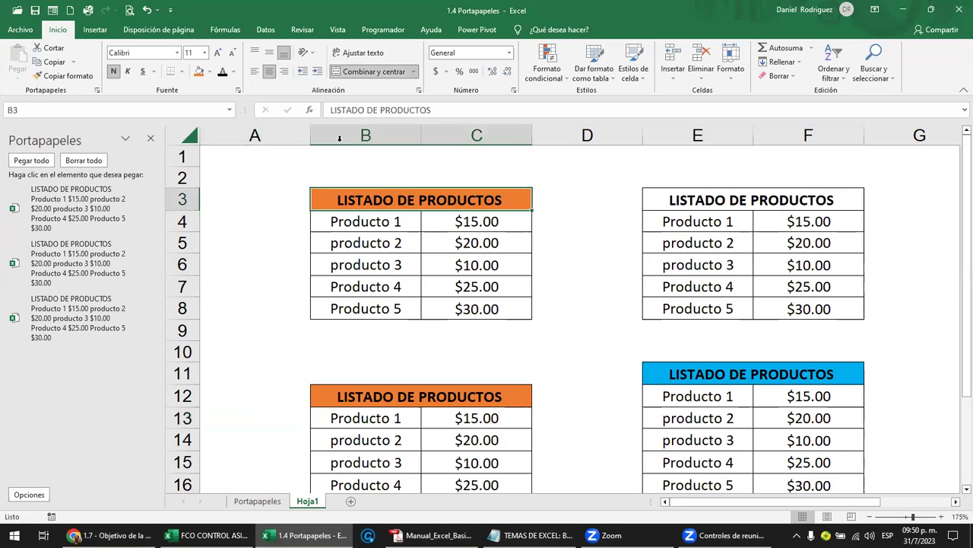
Fill the B3 title purple, copy B3:C8 and paste it at B19.
click(211, 72)
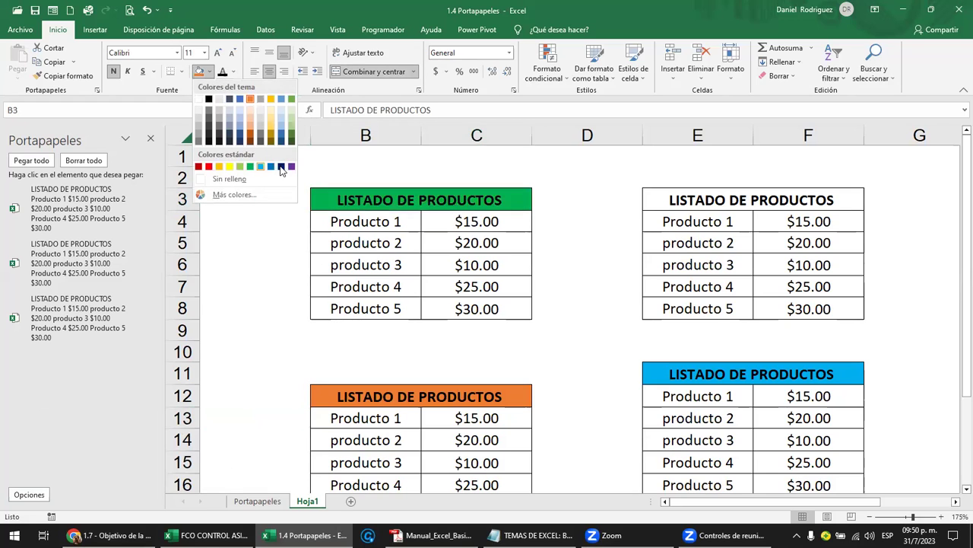
click(292, 166)
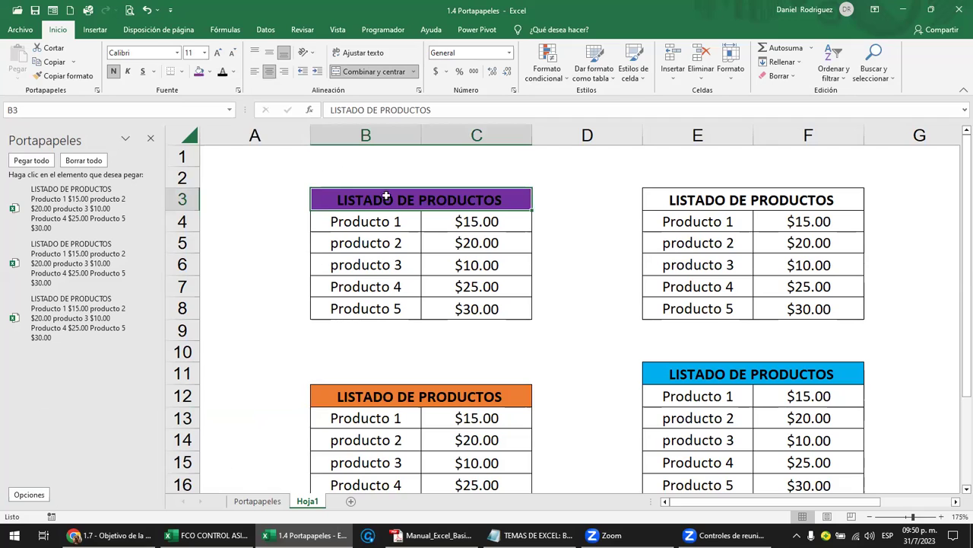
drag(374, 201, 399, 308)
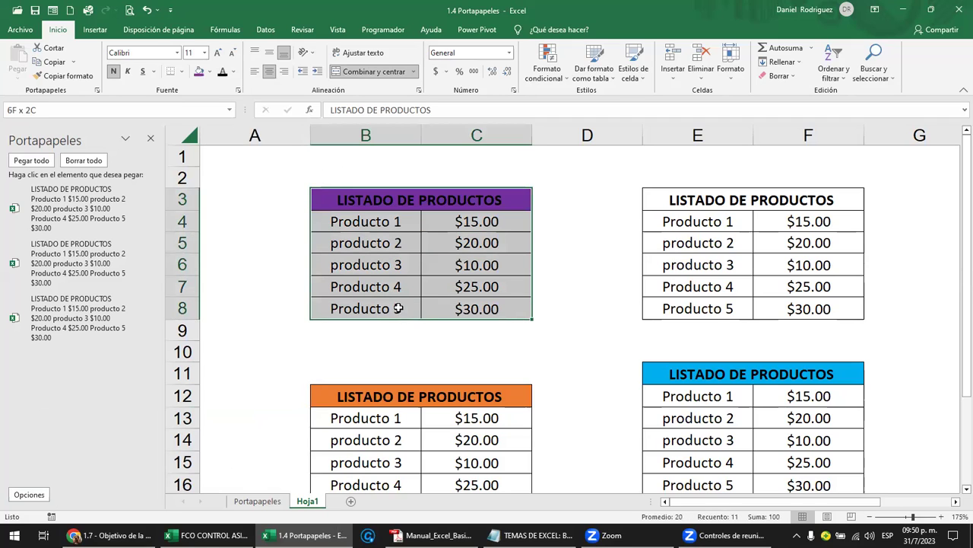
key(ctrl+c)
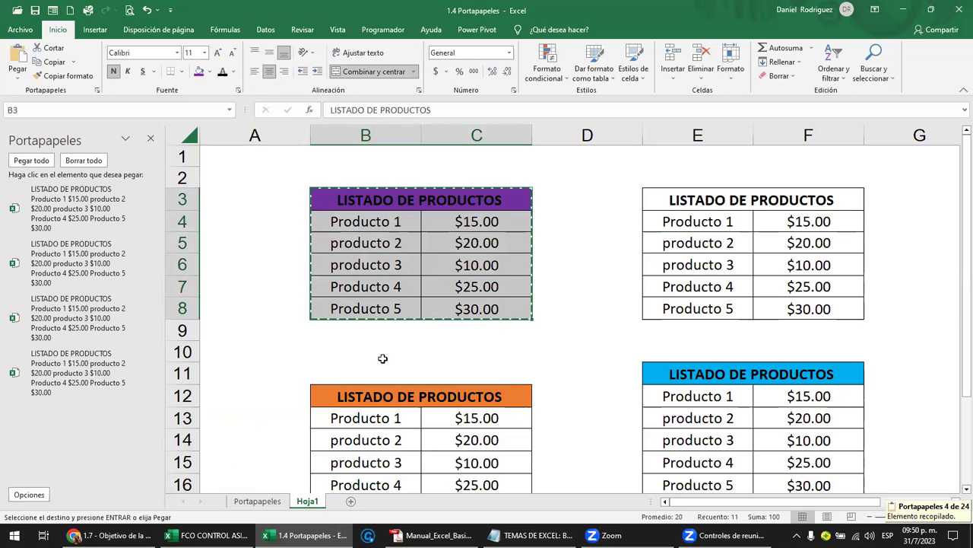
click(410, 353)
click(407, 356)
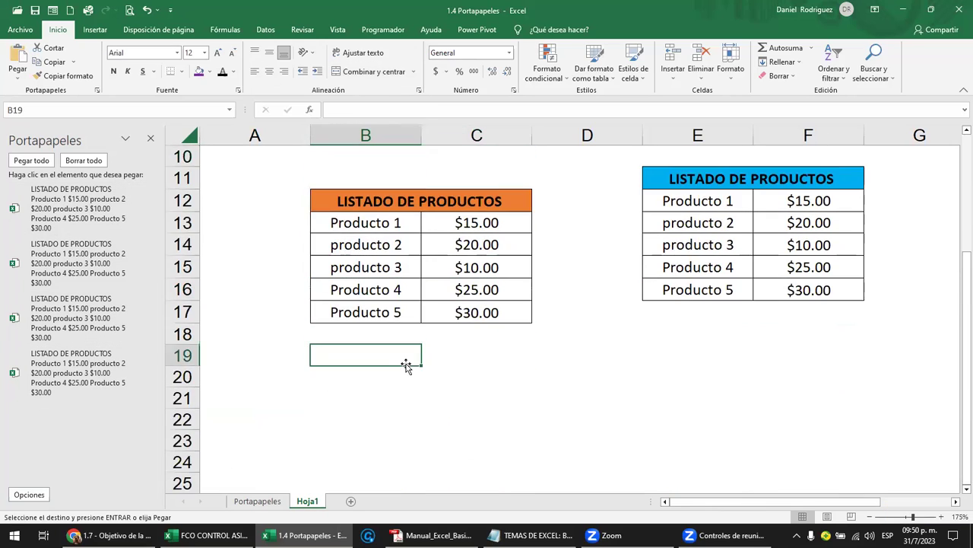
key(ctrl+v)
scroll(407, 365, up, 1)
scroll(409, 304, up, 2)
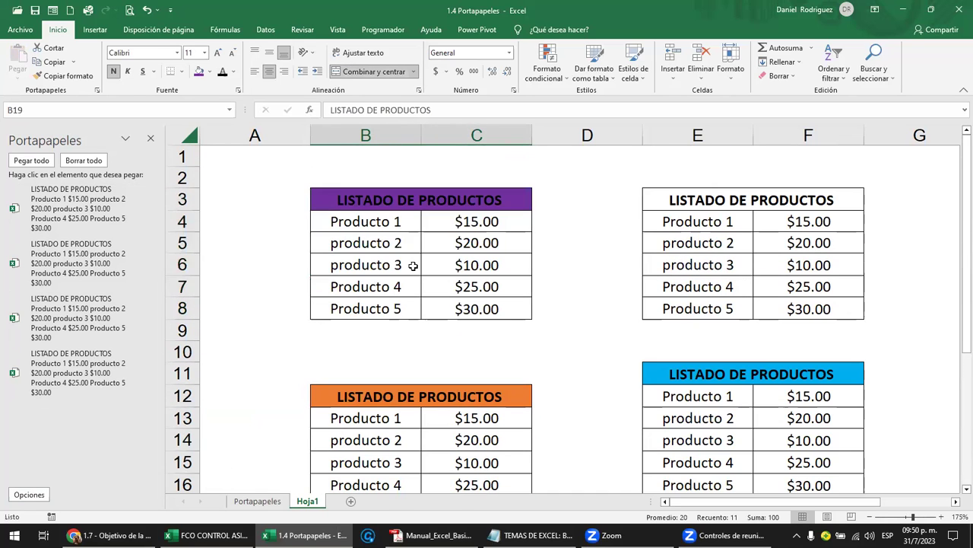
Copy the purple-header table again and paste it at E19.
drag(399, 202, 450, 307)
key(ctrl+c)
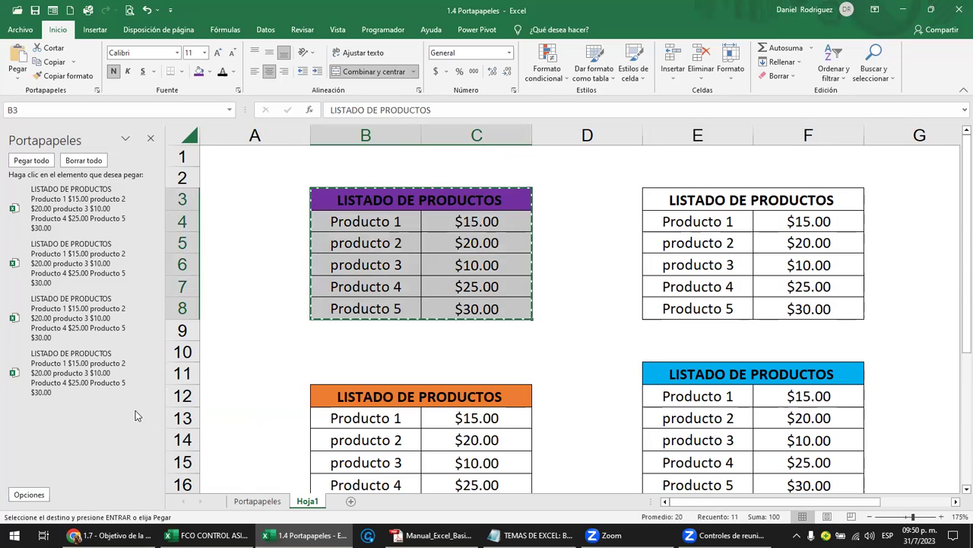
scroll(571, 441, down, 3)
scroll(666, 306, down, 1)
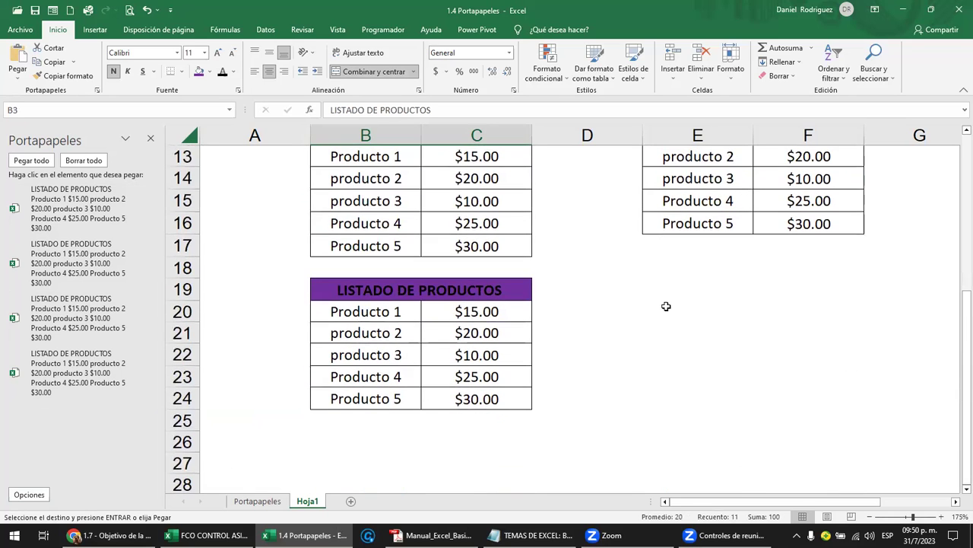
click(734, 289)
key(Return)
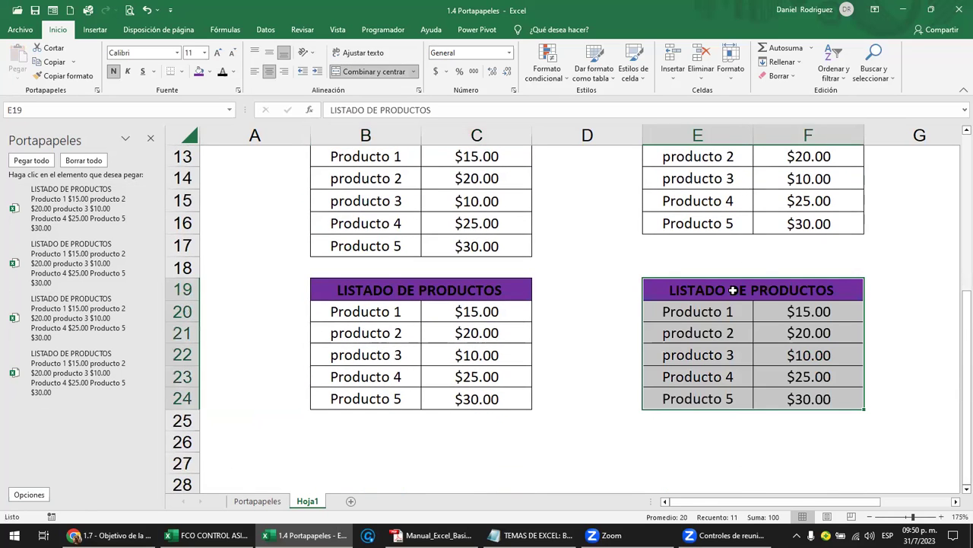
Paste the fourth collected clipboard item, the unfilled-header table, into E19.
click(29, 495)
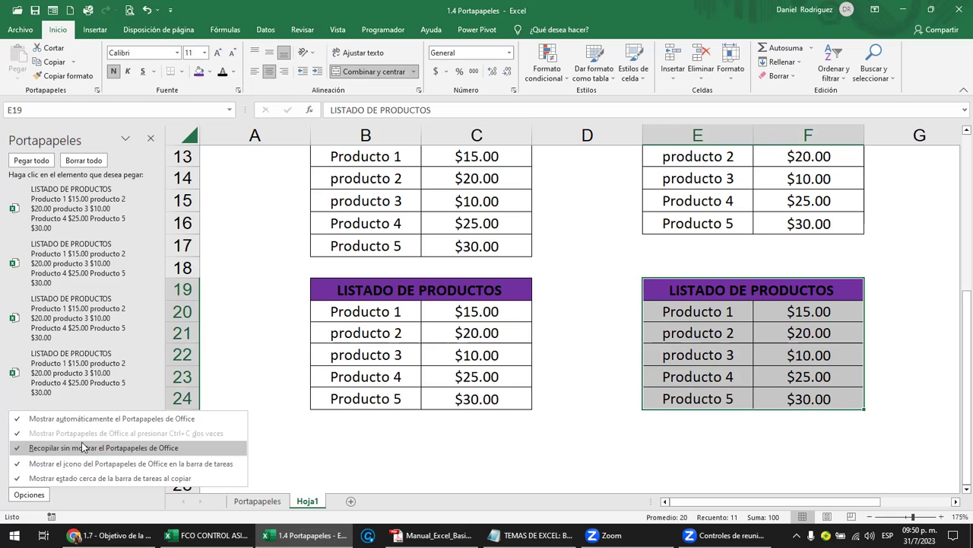
click(137, 376)
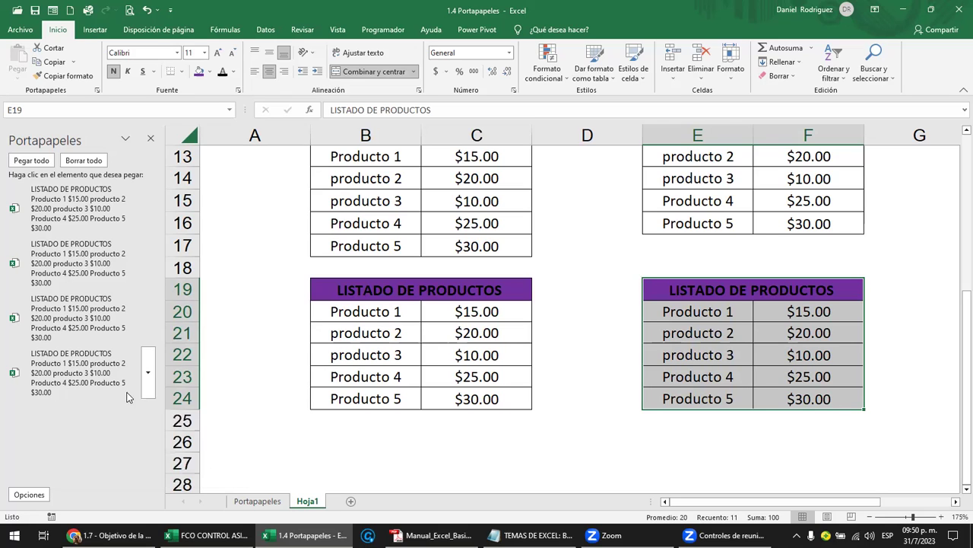
click(143, 378)
click(148, 374)
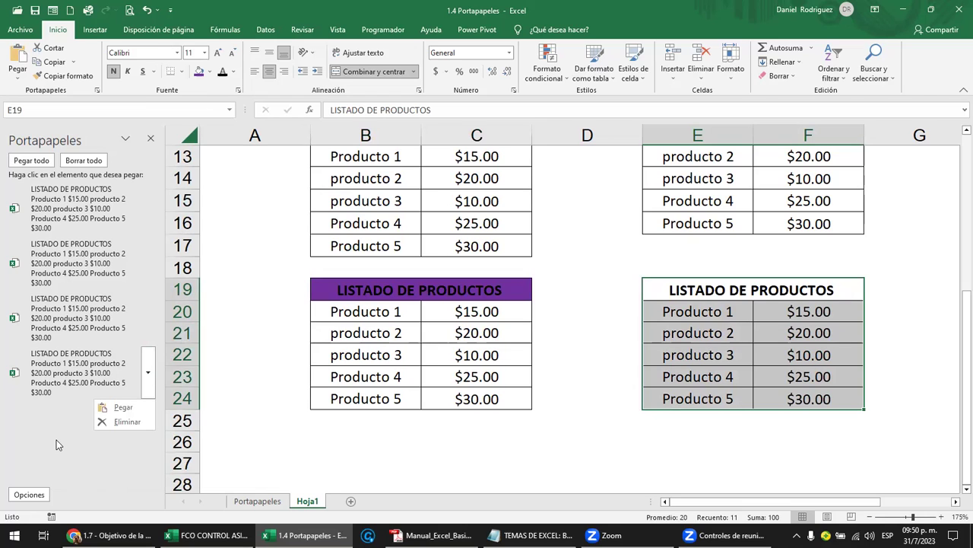
Review the clipboard Opciones and turn off the clipboard icon on the taskbar.
click(34, 495)
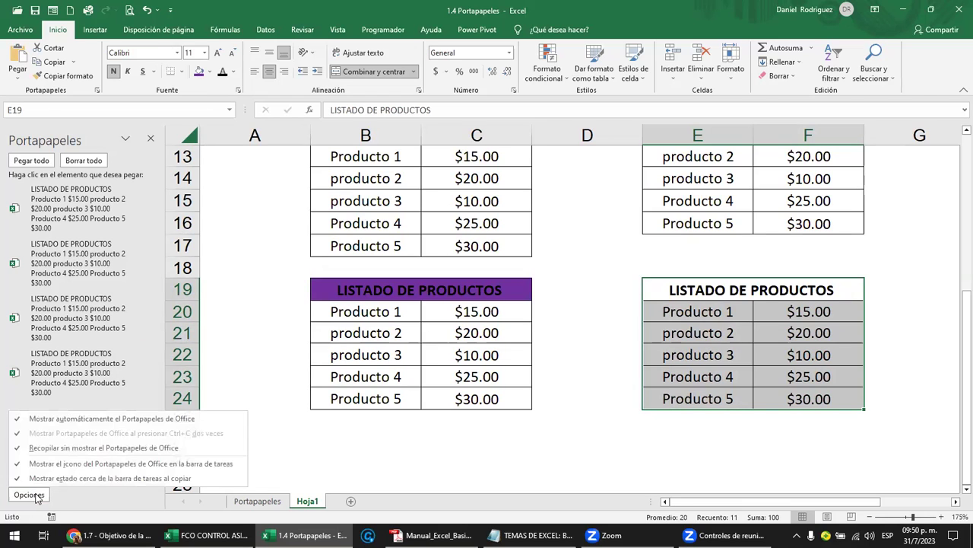
click(52, 450)
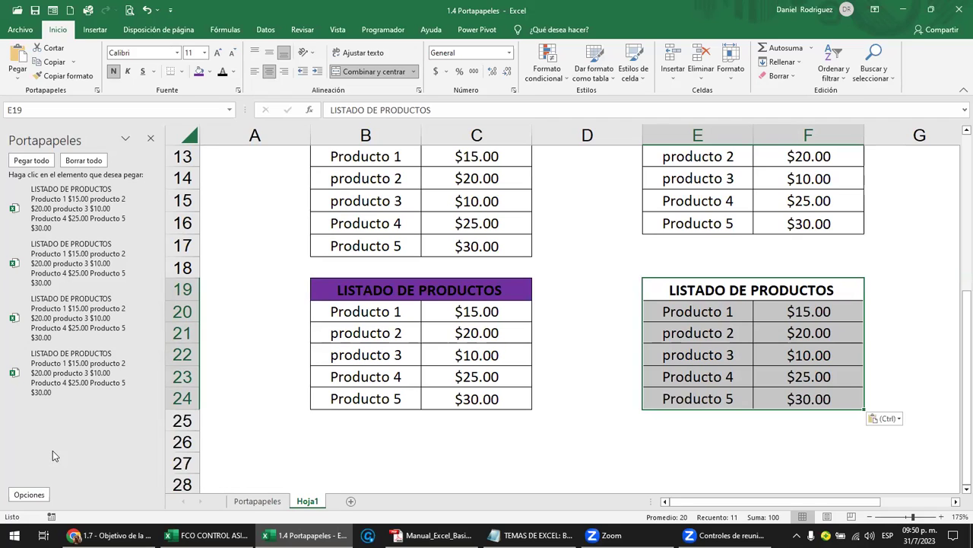
click(32, 495)
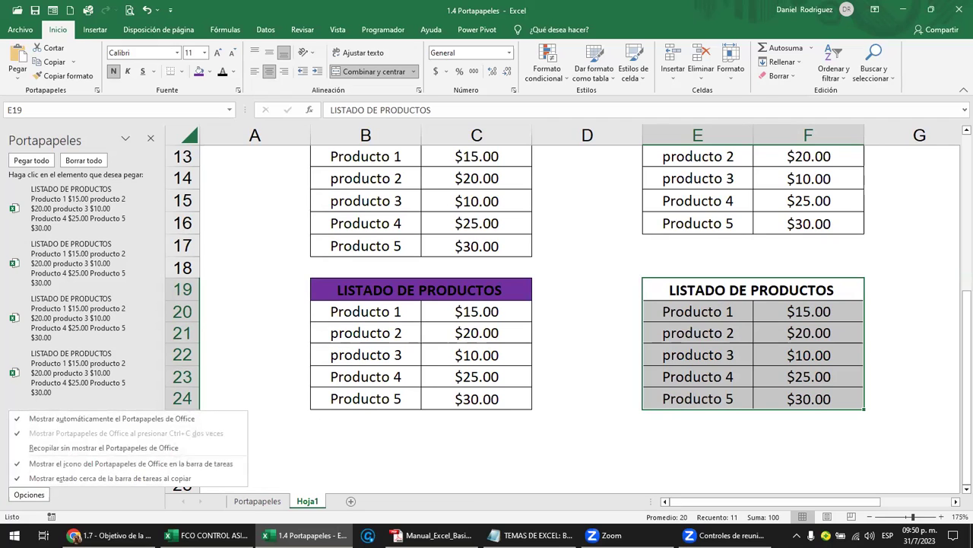
click(797, 536)
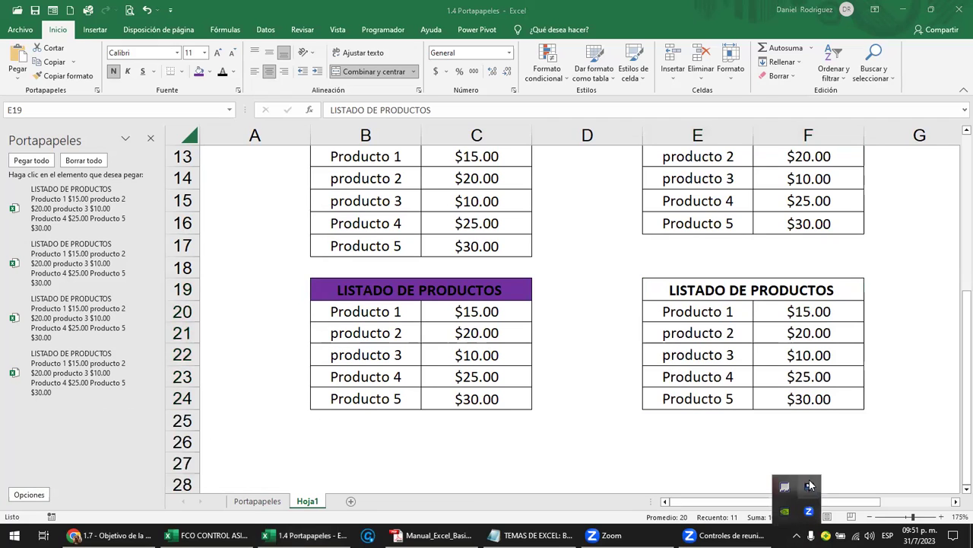
click(28, 495)
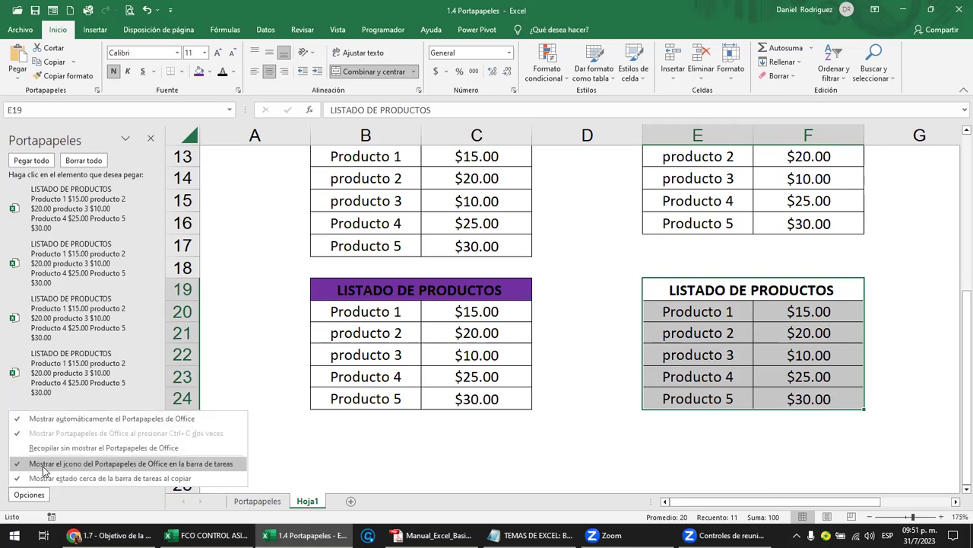
click(44, 470)
click(34, 494)
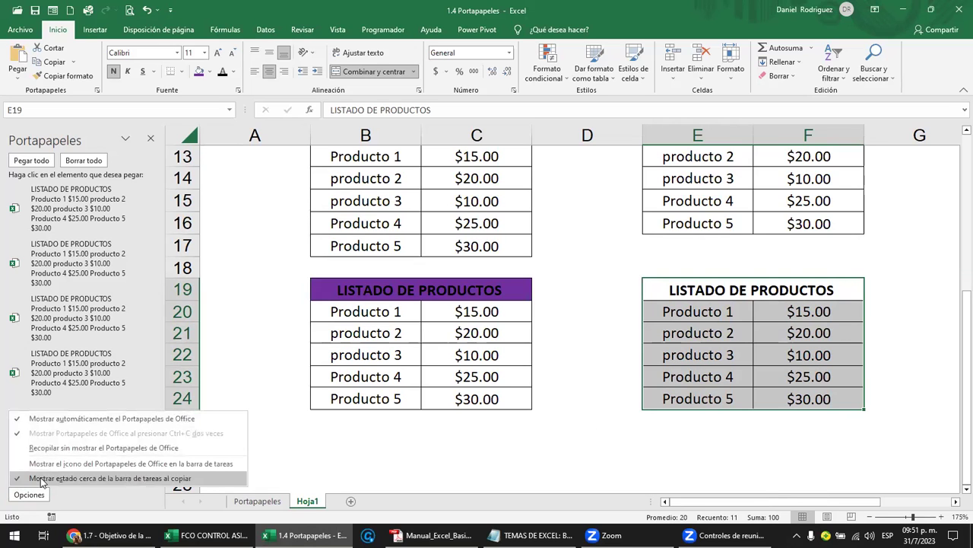
click(44, 470)
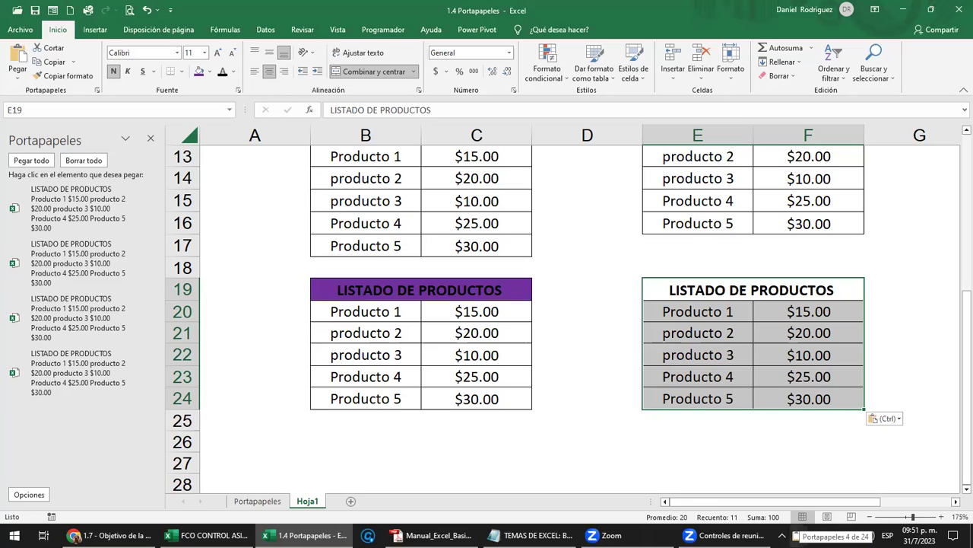
Recheck the clipboard display options without changes, then deselect the pasted copy.
click(29, 495)
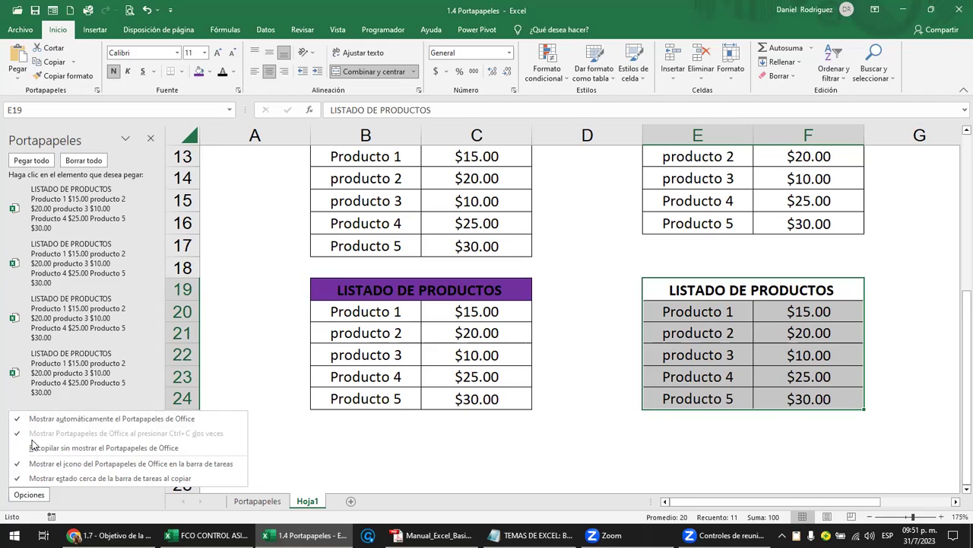
click(116, 478)
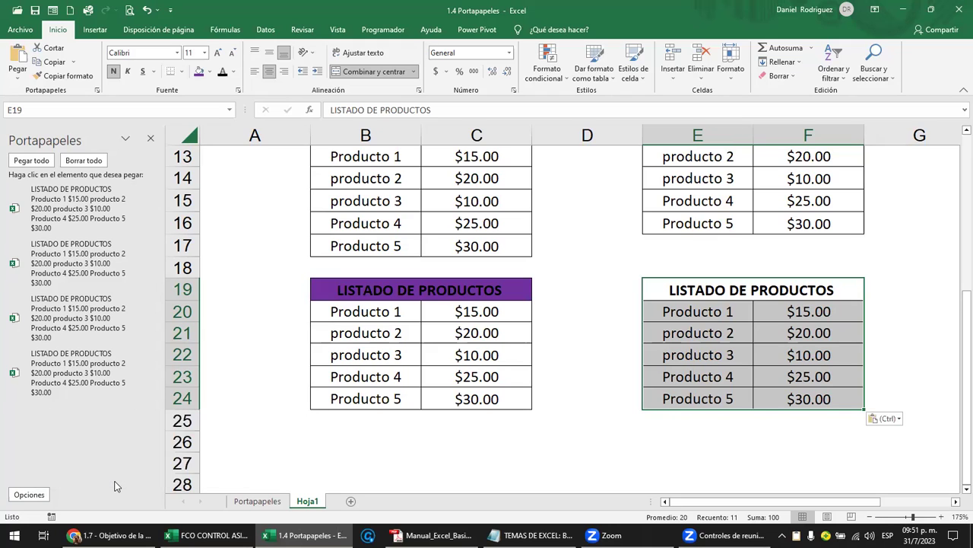
click(34, 494)
click(42, 481)
click(19, 497)
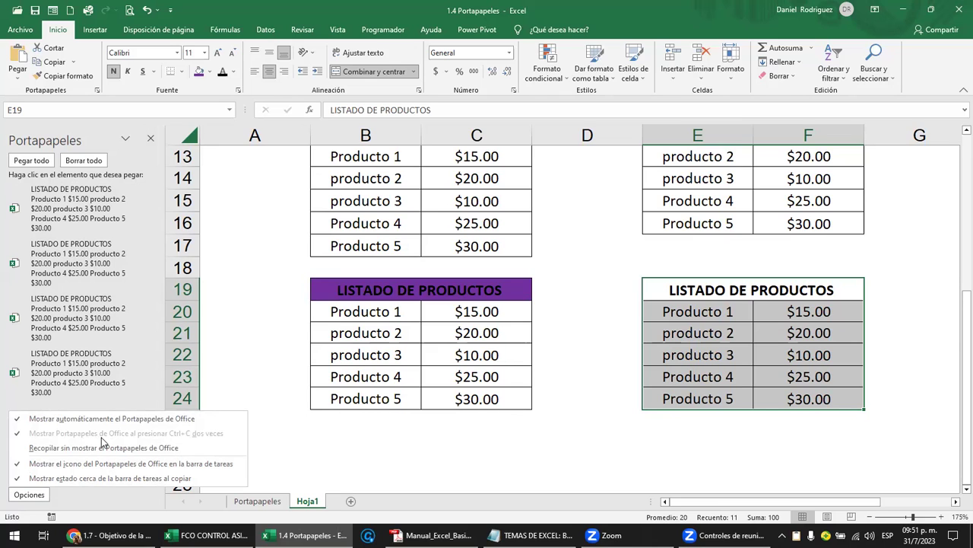
click(339, 462)
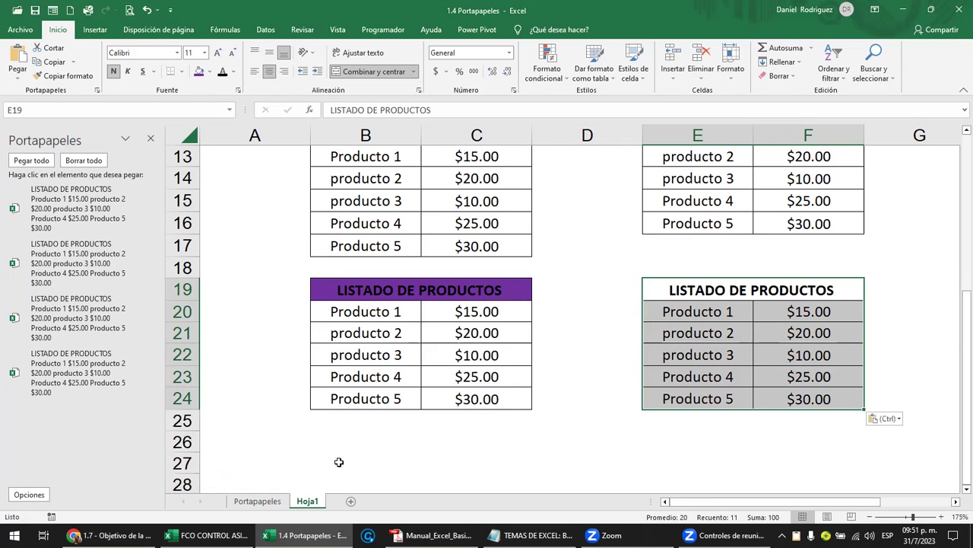
click(340, 462)
Copy the purple-header table B3:C8 and paste it at I3.
scroll(327, 462, up, 4)
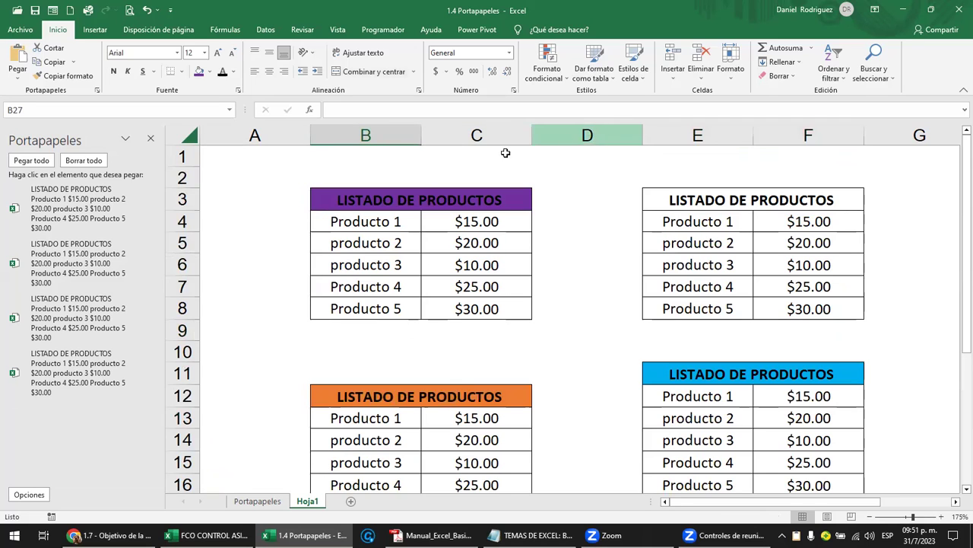
drag(401, 193, 439, 308)
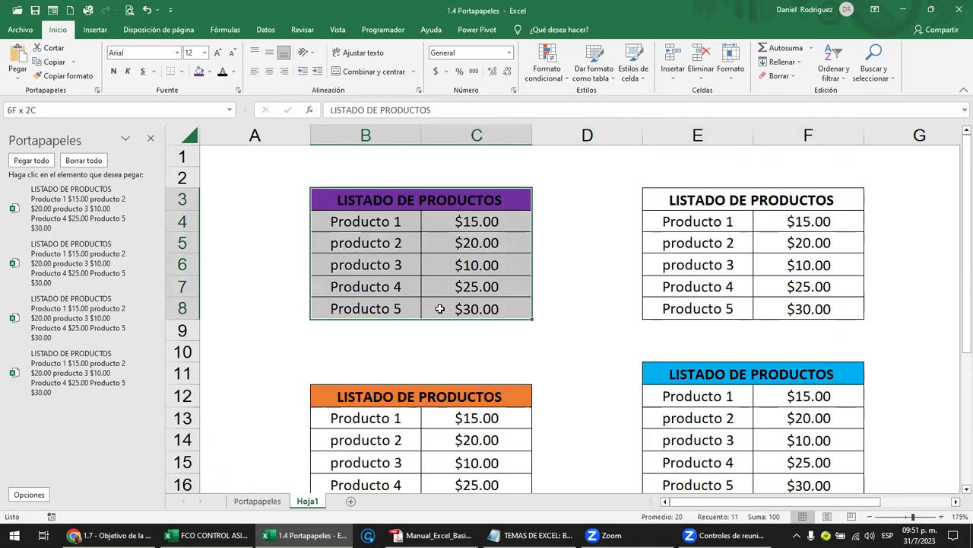
key(ctrl+c)
key(Right)
key(Right)
key(Right)
key(Right)
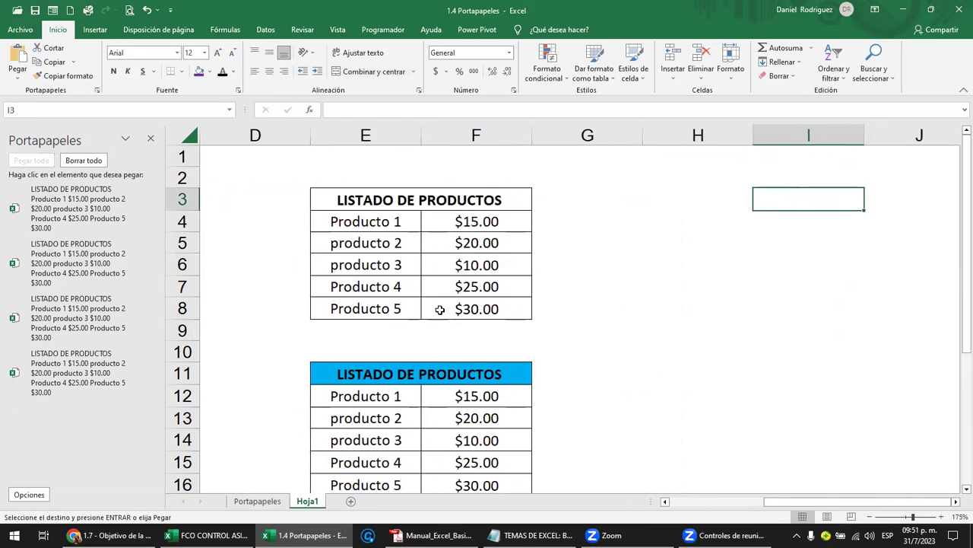
key(ctrl+v)
Clear all contents and formatting from columns A–F, leaving the active cell at H2.
drag(486, 135, 144, 138)
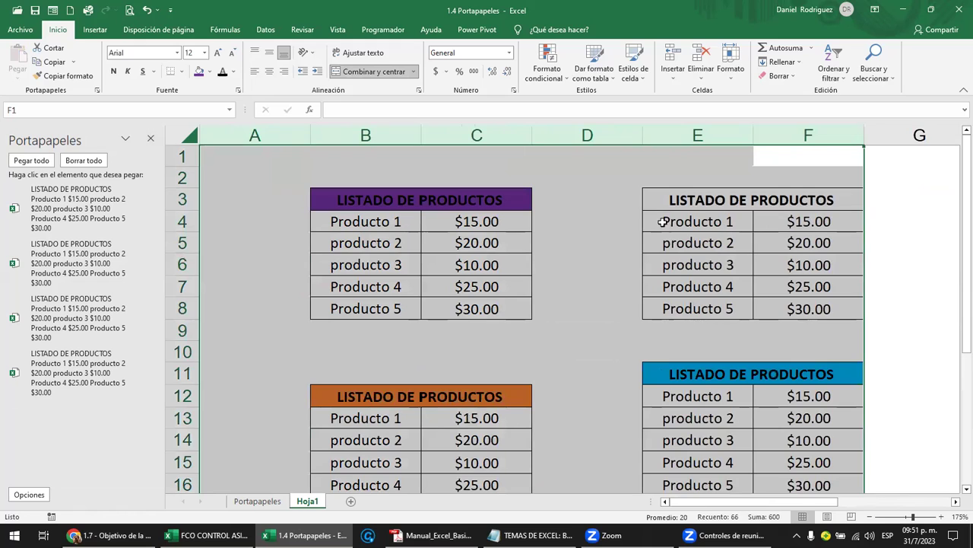
click(777, 75)
click(791, 99)
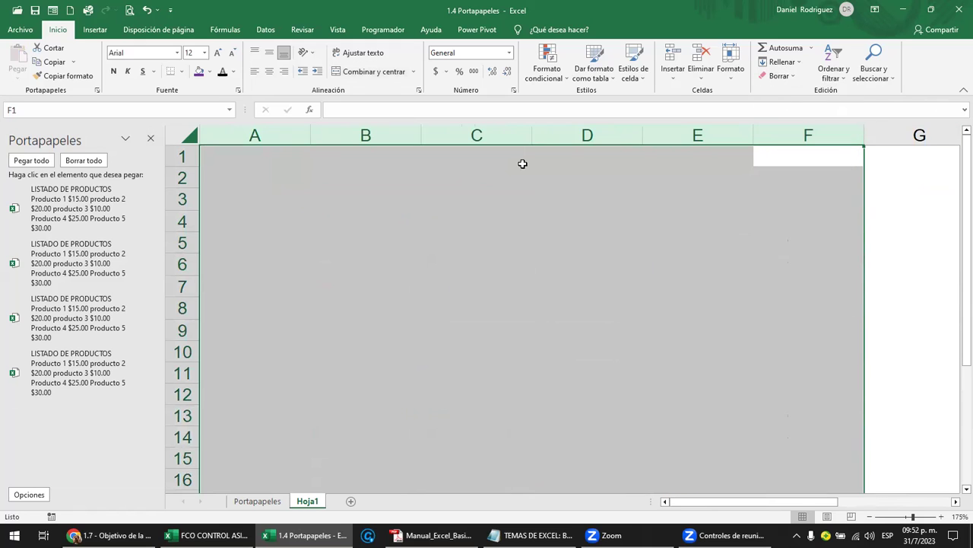
click(479, 172)
key(Right)
key(Right)
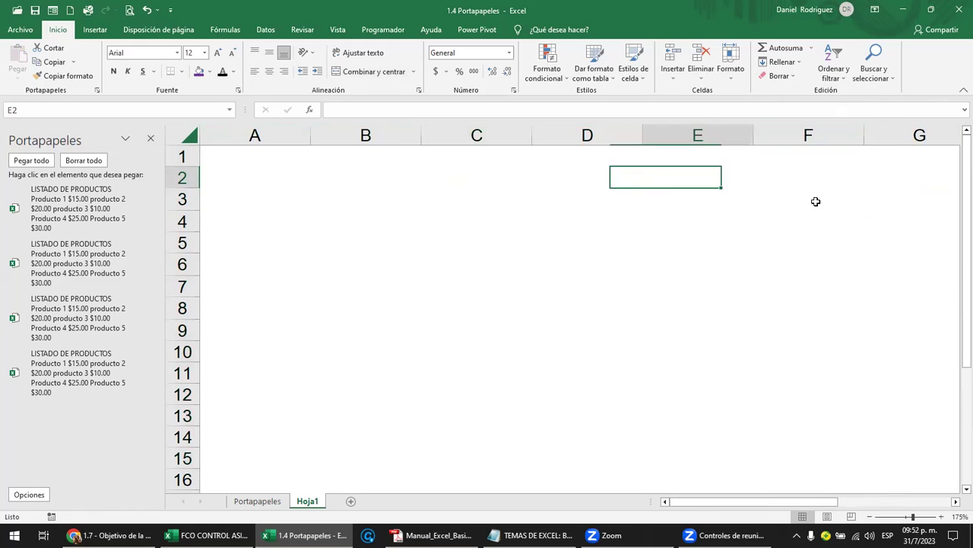
key(Right)
key(Right)
key(Right)
key(Right)
key(Right)
key(Right)
key(Right)
key(Right)
key(Right)
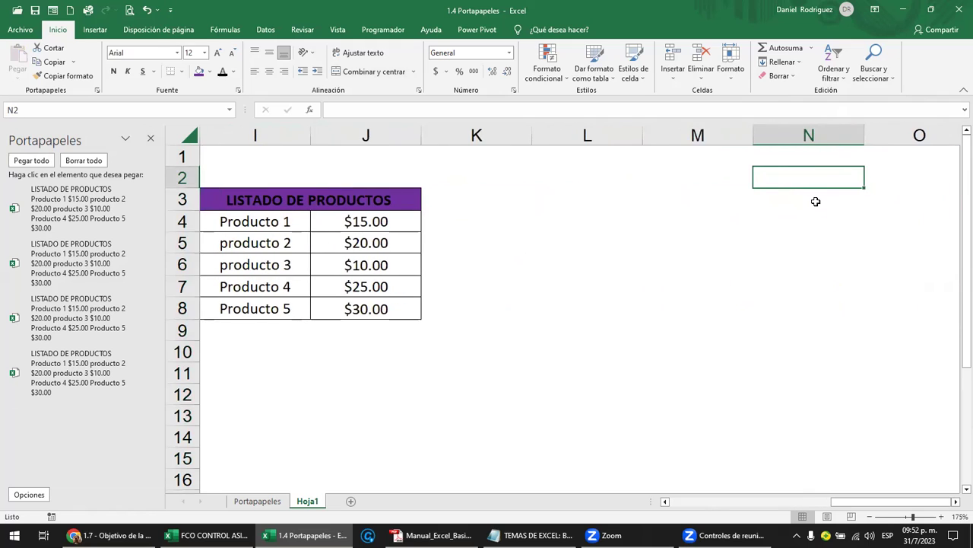
key(Left)
key(Left)
key(Left)
key(Left)
key(Left)
key(Left)
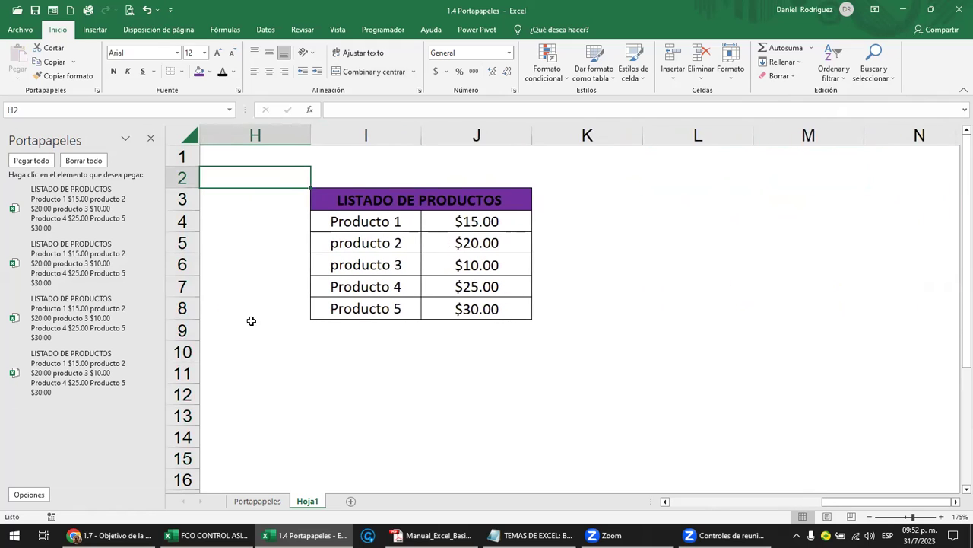
Empty the Office Clipboard with Borrar todo and review its display options.
click(76, 166)
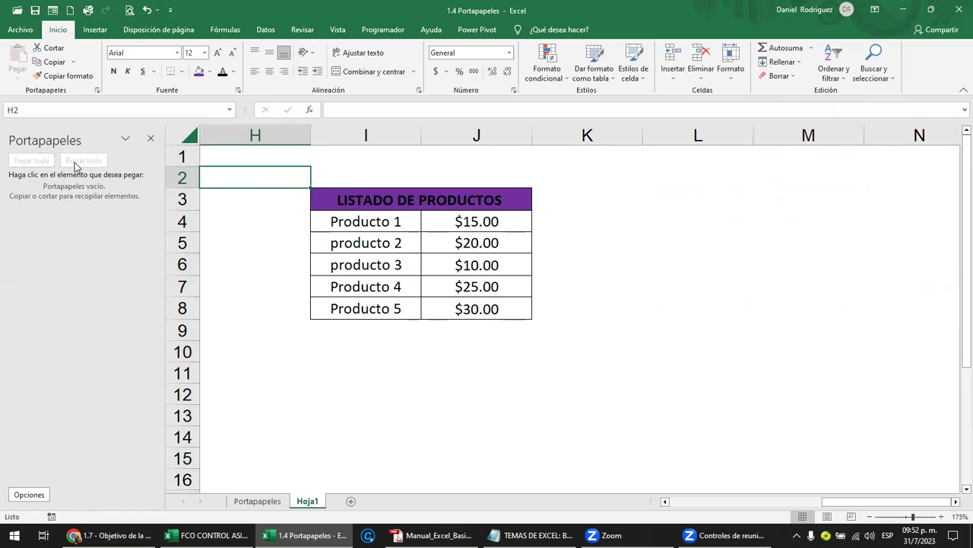
click(343, 196)
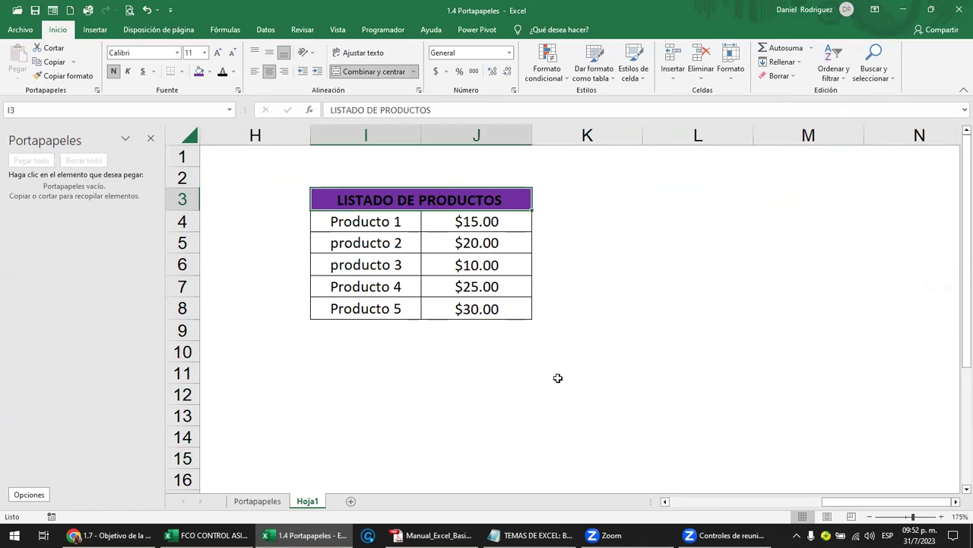
click(796, 535)
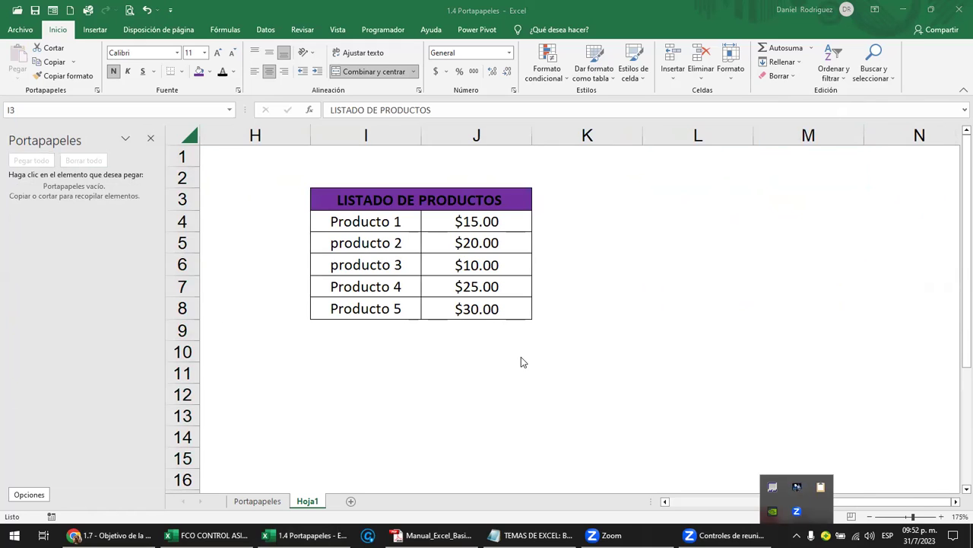
click(365, 202)
click(29, 495)
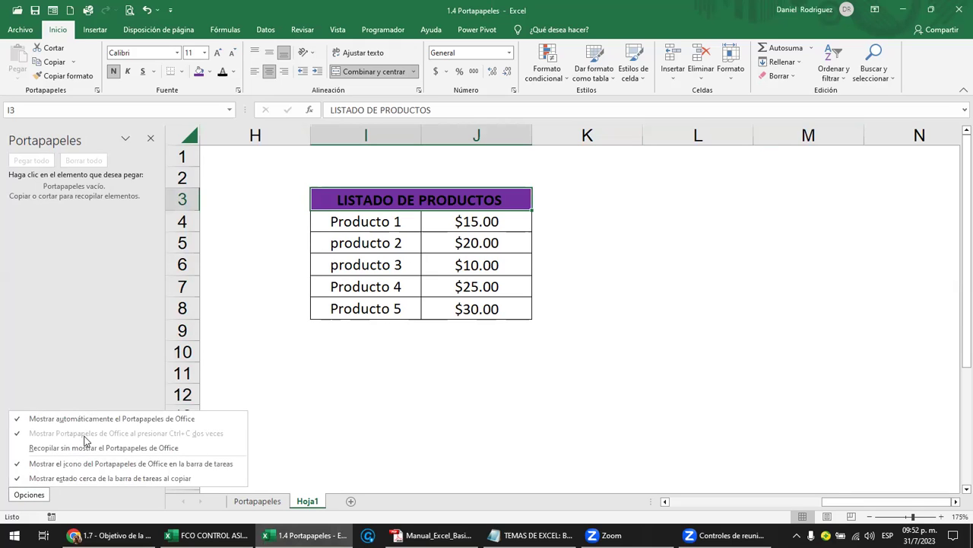
click(95, 349)
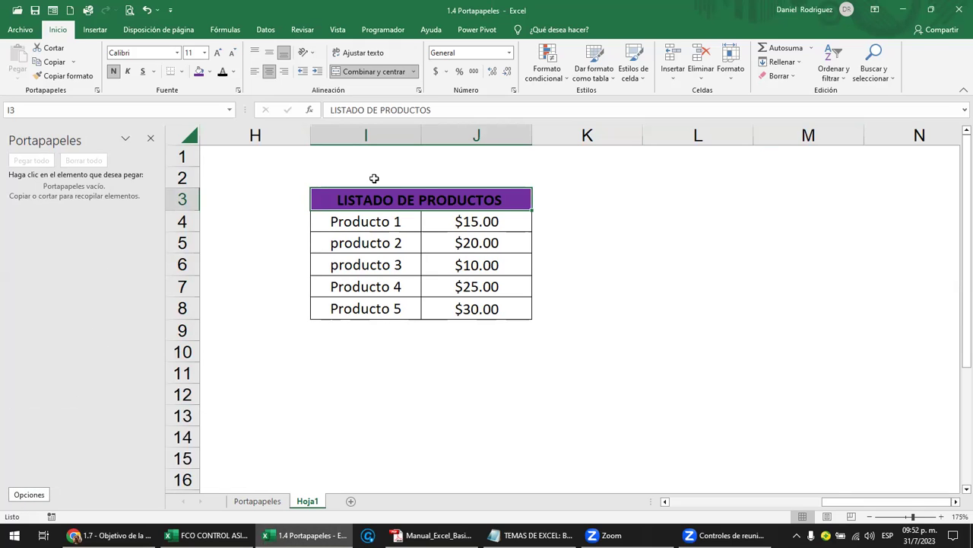
Copy the product table I3:J8 and close the clipboard pane.
mouse_move(365, 199)
mouse_down()
mouse_move(462, 284)
mouse_move(467, 307)
mouse_up()
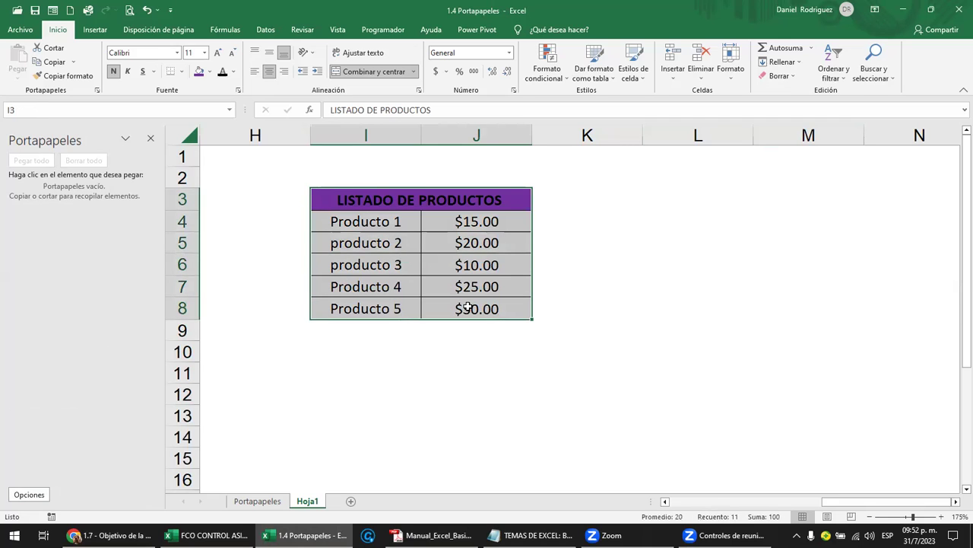
key(ctrl+c)
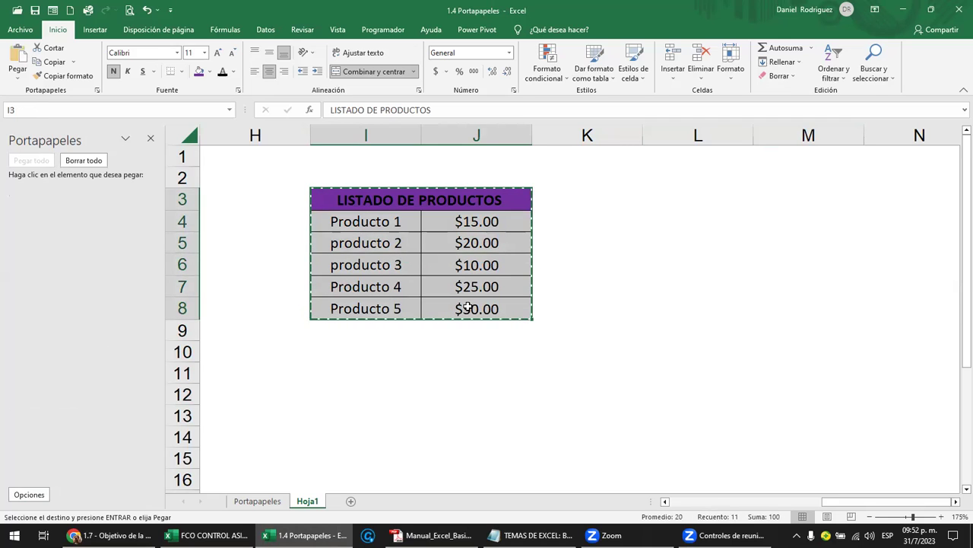
click(150, 139)
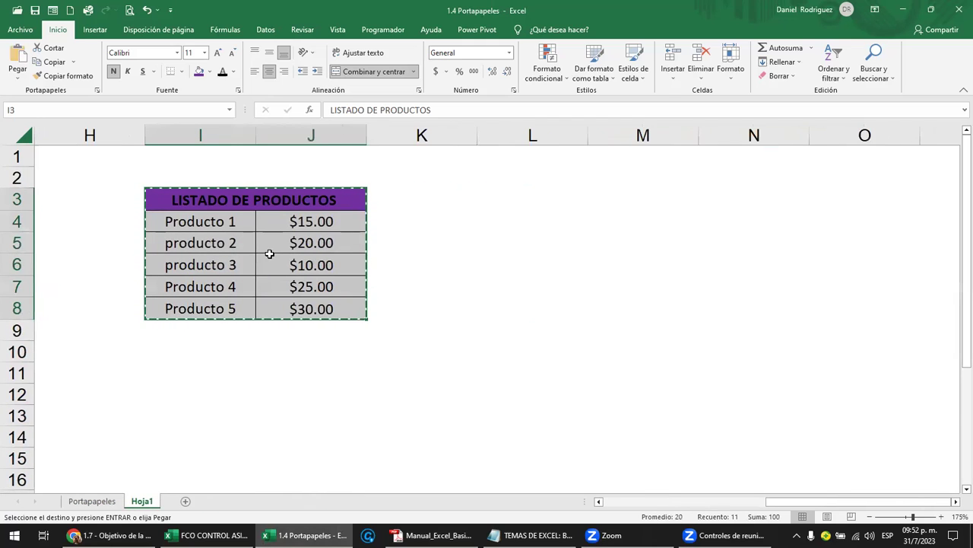
Copy the product table I3:J8 again so the clipboard holds a second copy.
key(ctrl+c)
key(ctrl+c)
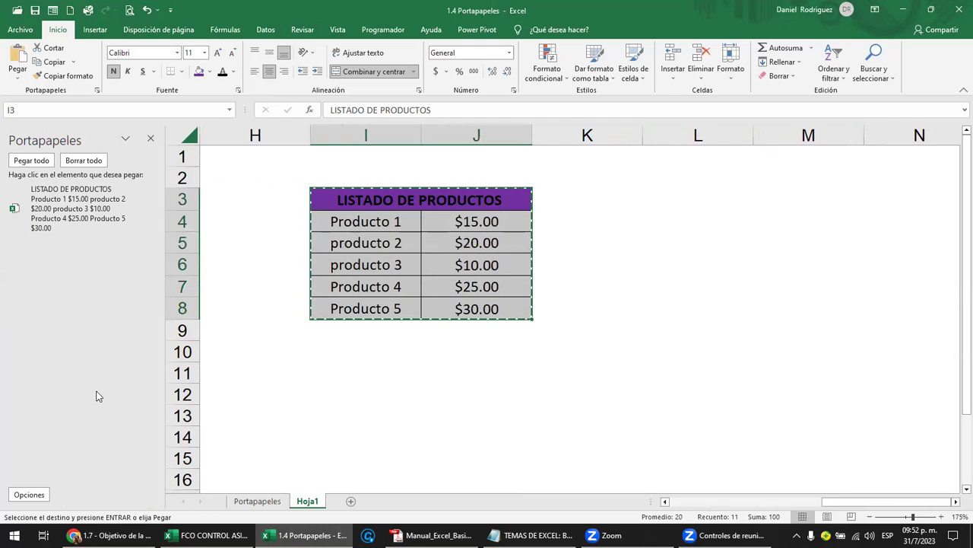
click(32, 495)
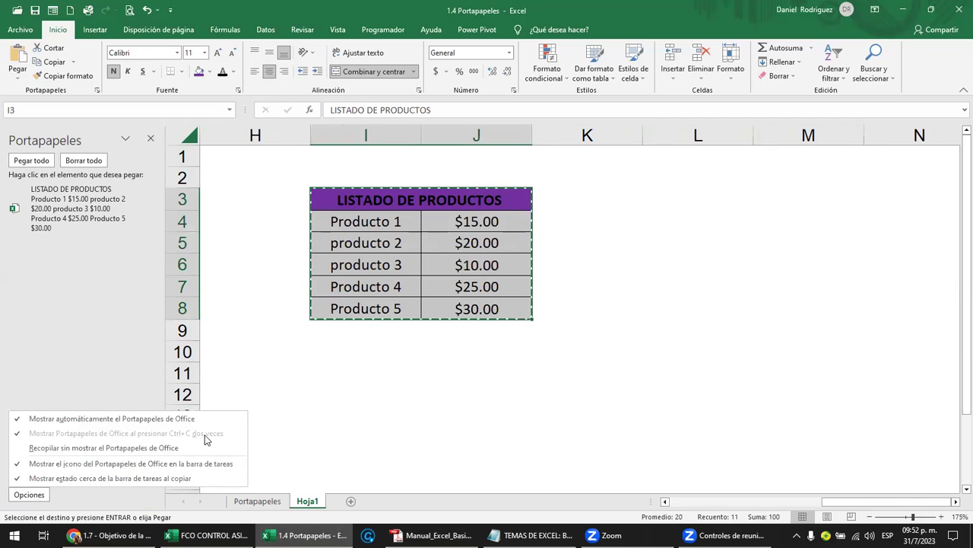
click(347, 423)
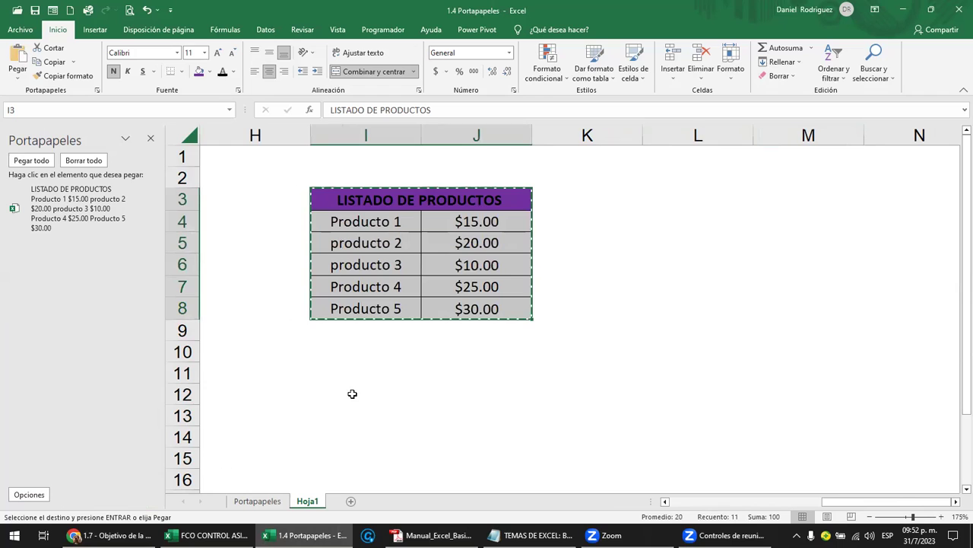
click(151, 140)
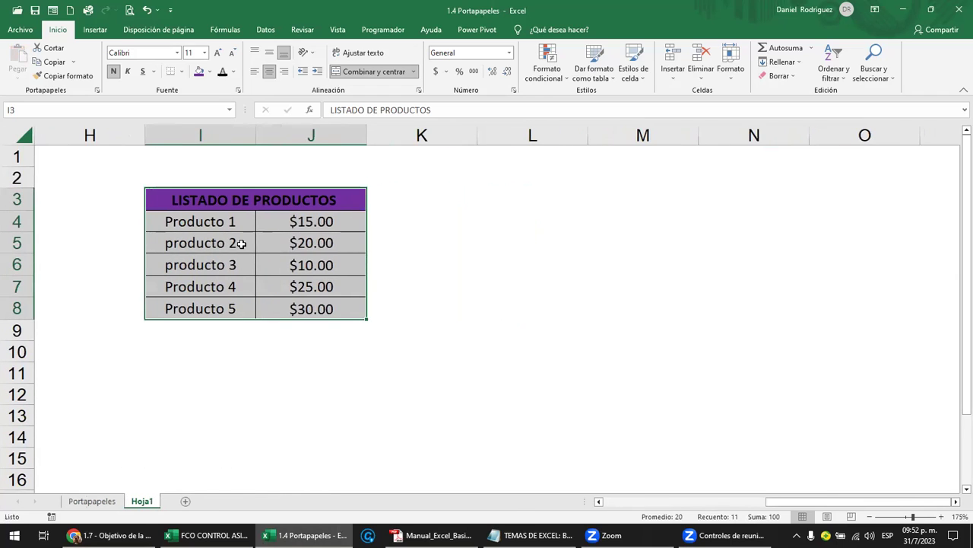
mouse_move(181, 193)
mouse_down()
mouse_move(290, 263)
mouse_move(311, 314)
mouse_up()
key(ctrl+c)
key(ctrl+c)
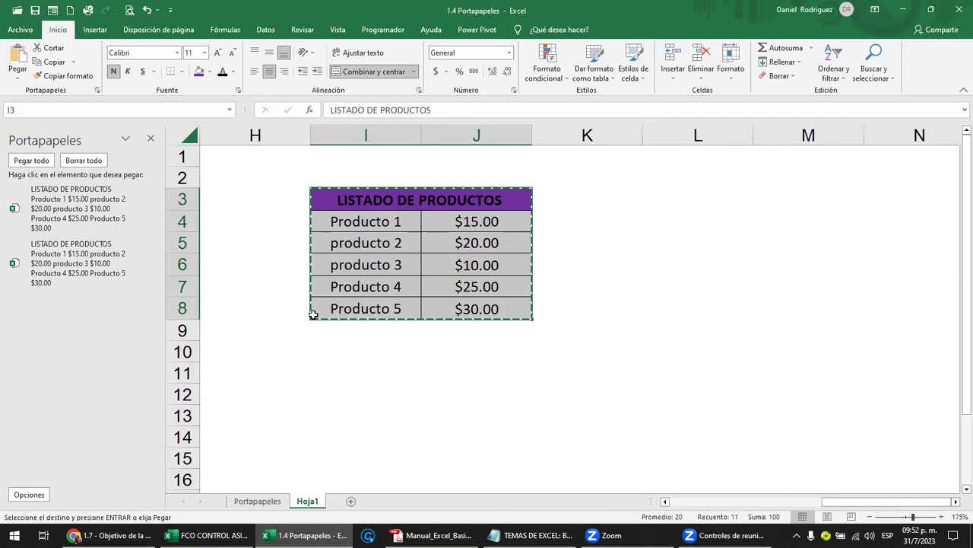
Uncheck 'Mostrar automáticamente…' and check 'Mostrar Portapapeles… al presionar Ctrl+C dos veces'.
click(20, 493)
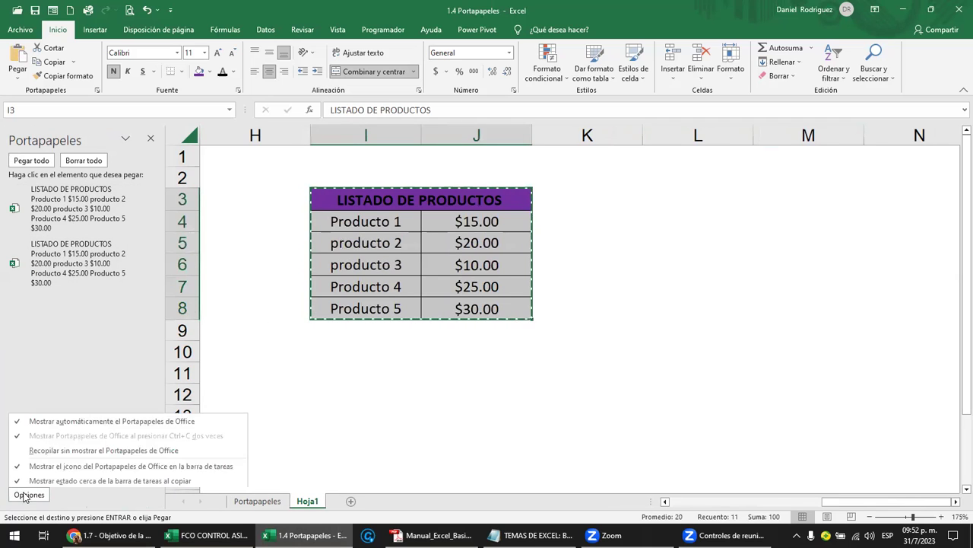
click(47, 419)
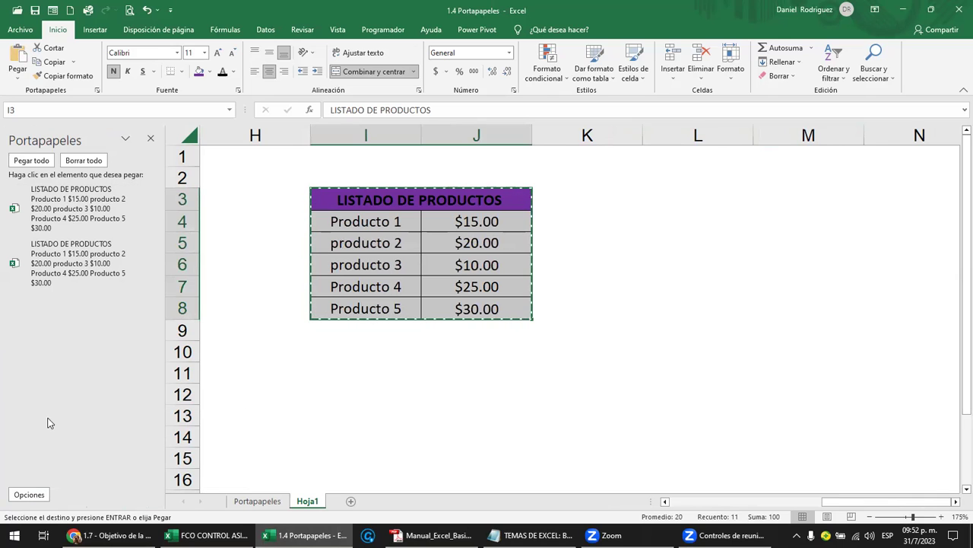
click(44, 495)
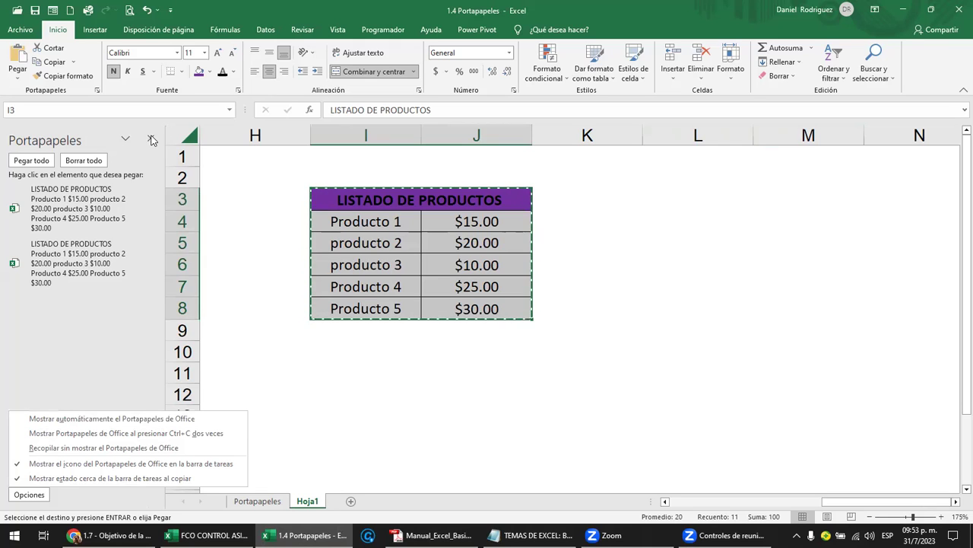
click(99, 433)
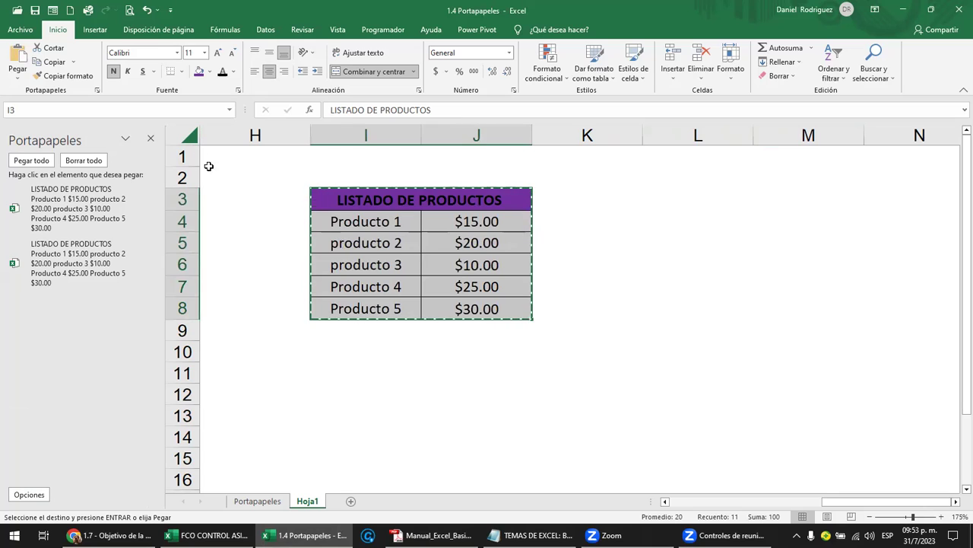
click(151, 138)
Copy the product table I3:J8 and paste it starting at L3.
click(247, 335)
drag(199, 204, 306, 304)
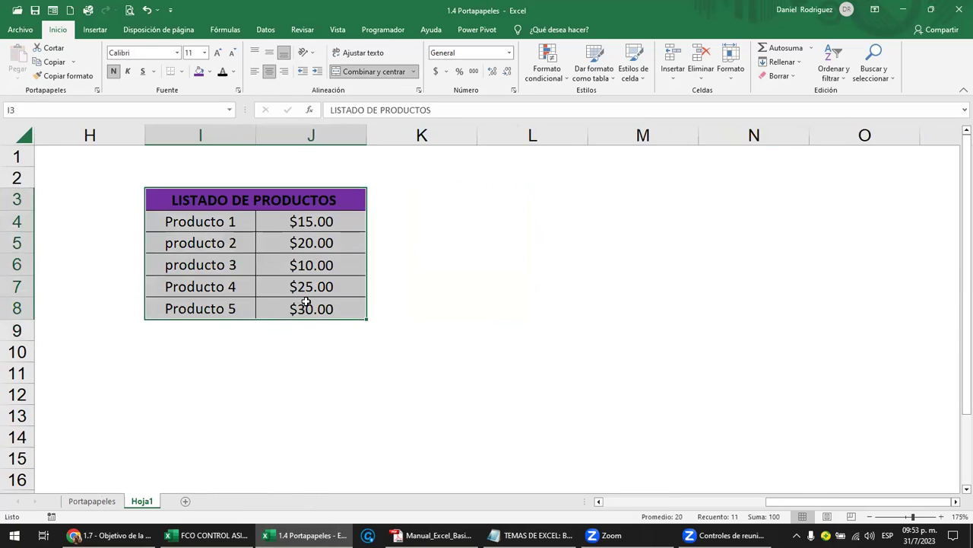
key(ctrl+c)
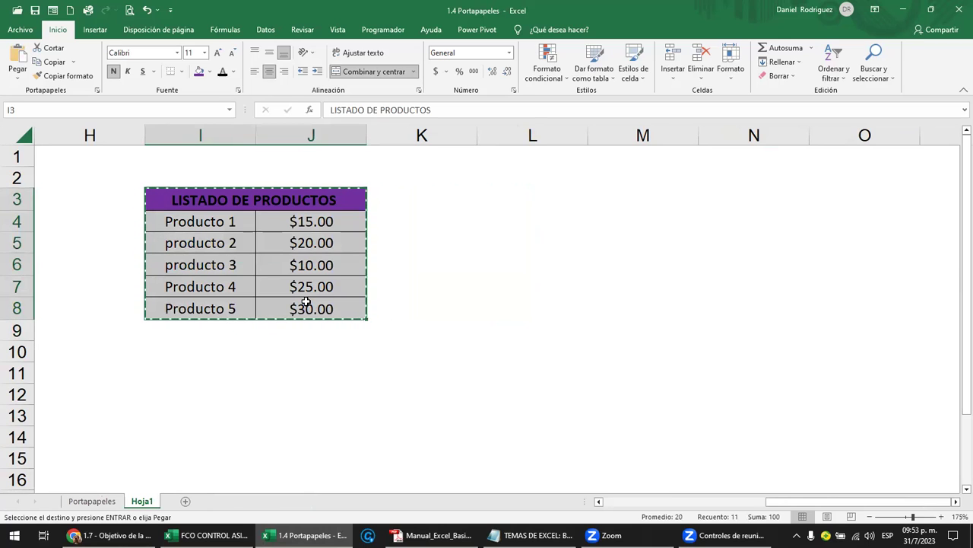
key(ctrl+c)
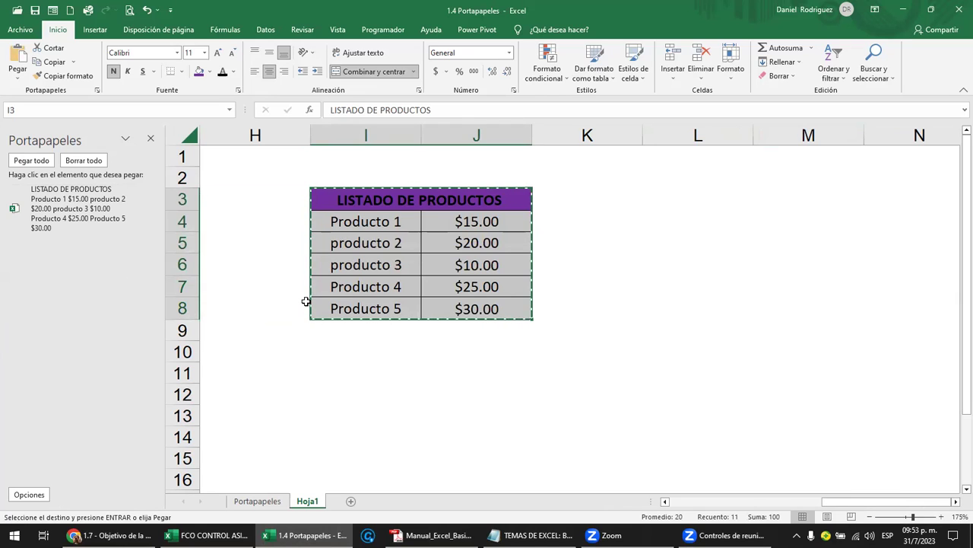
click(152, 140)
click(247, 368)
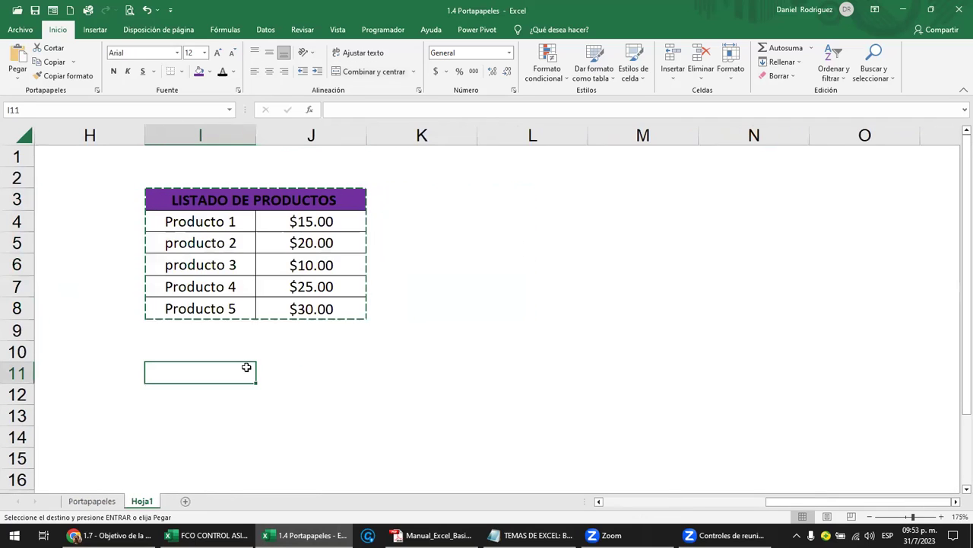
key(Escape)
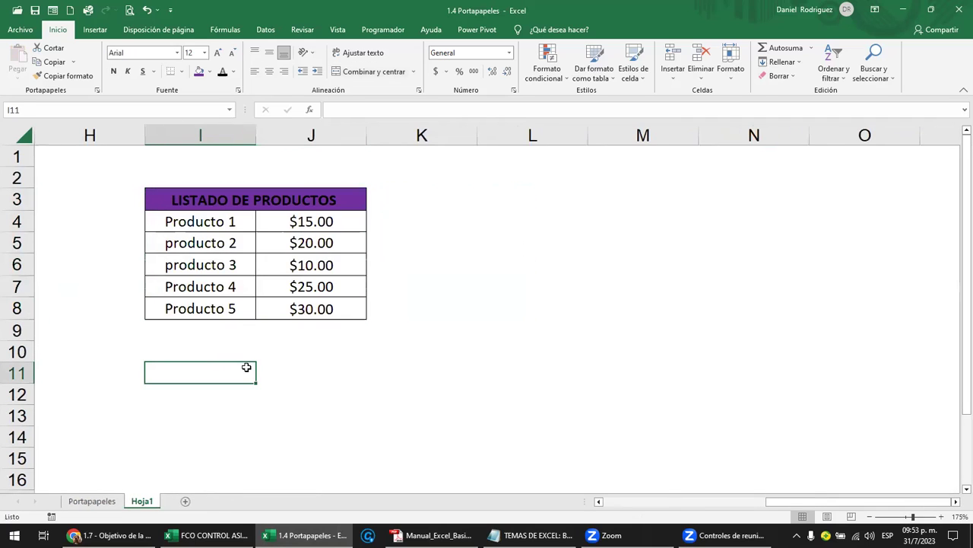
mouse_move(179, 202)
mouse_down()
mouse_move(267, 250)
mouse_move(312, 308)
mouse_up()
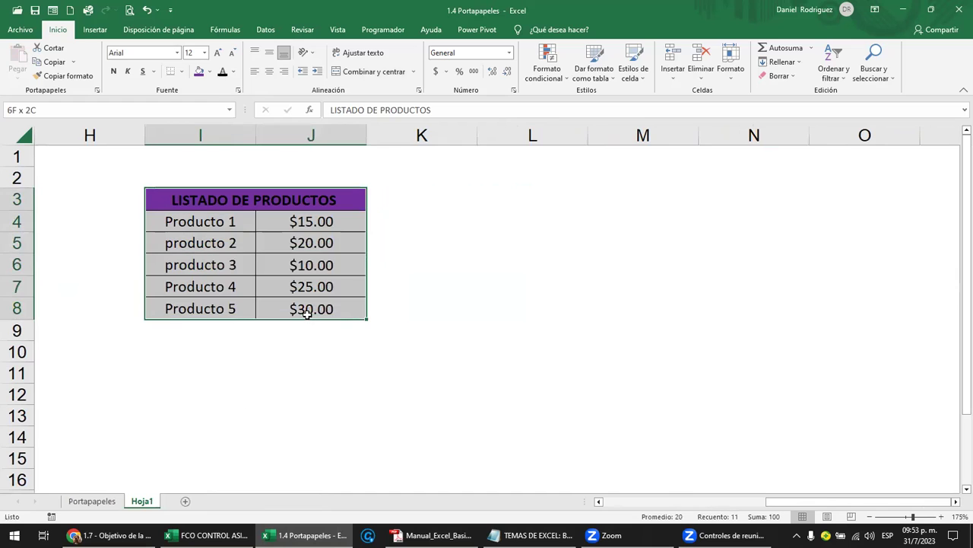
key(ctrl+c)
click(554, 203)
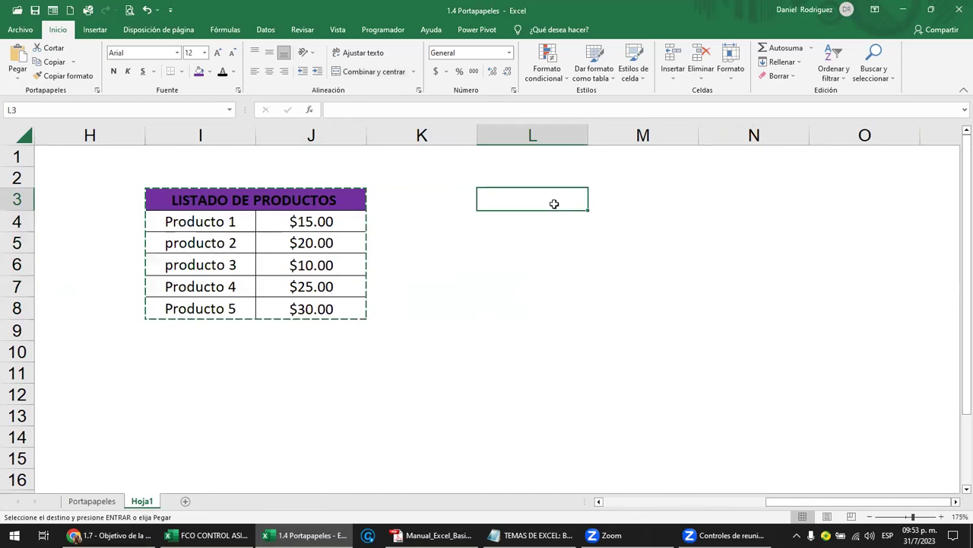
key(Return)
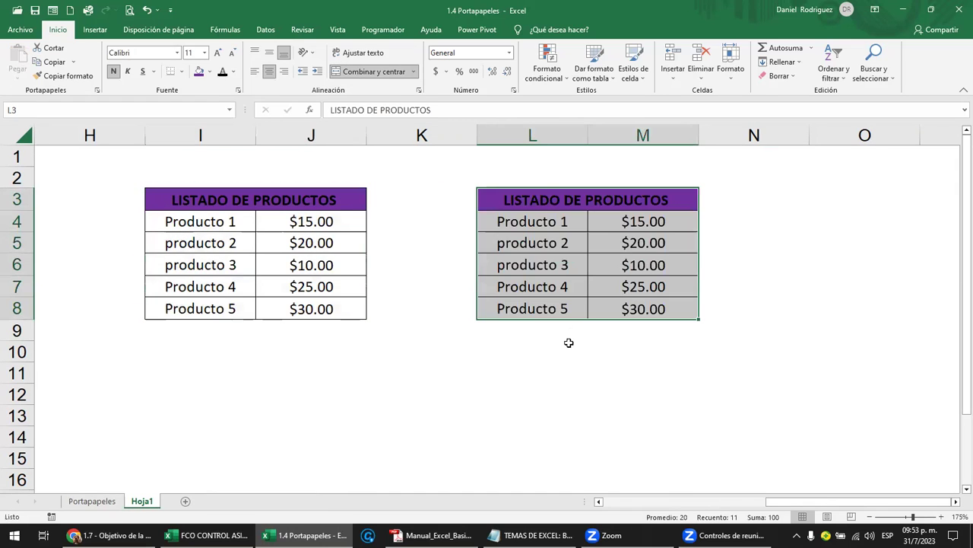
Paste two more copies of the product table at L11 and I12.
click(553, 355)
click(63, 75)
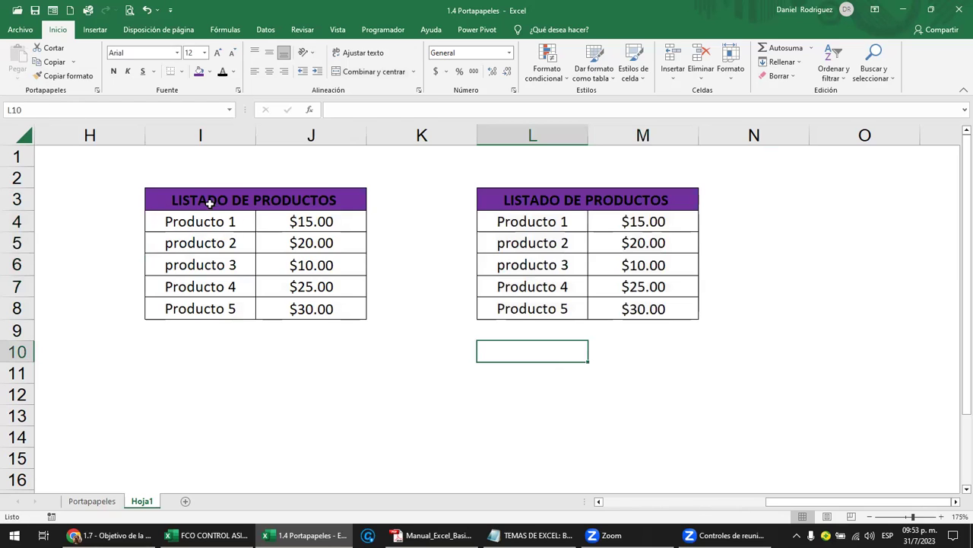
drag(188, 199, 296, 308)
key(ctrl+c)
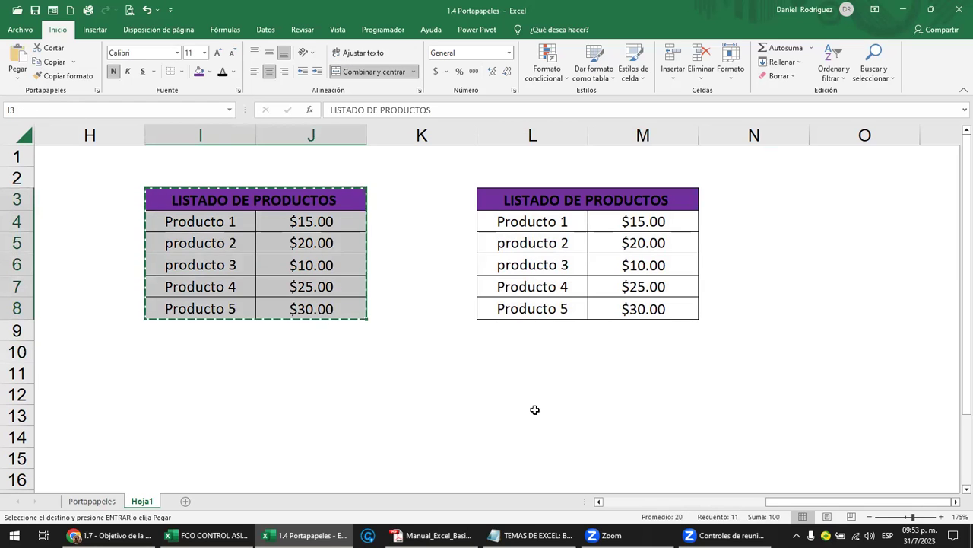
click(526, 372)
click(18, 56)
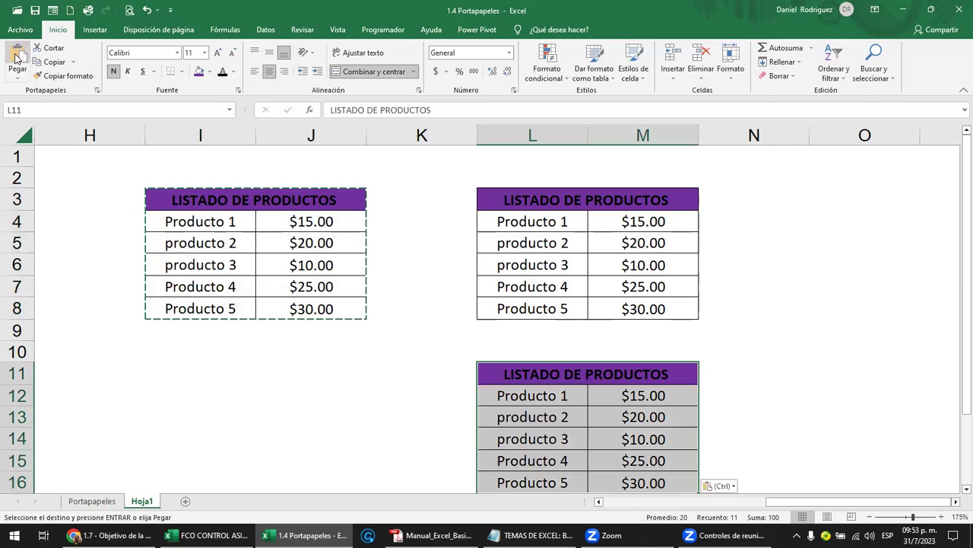
click(215, 394)
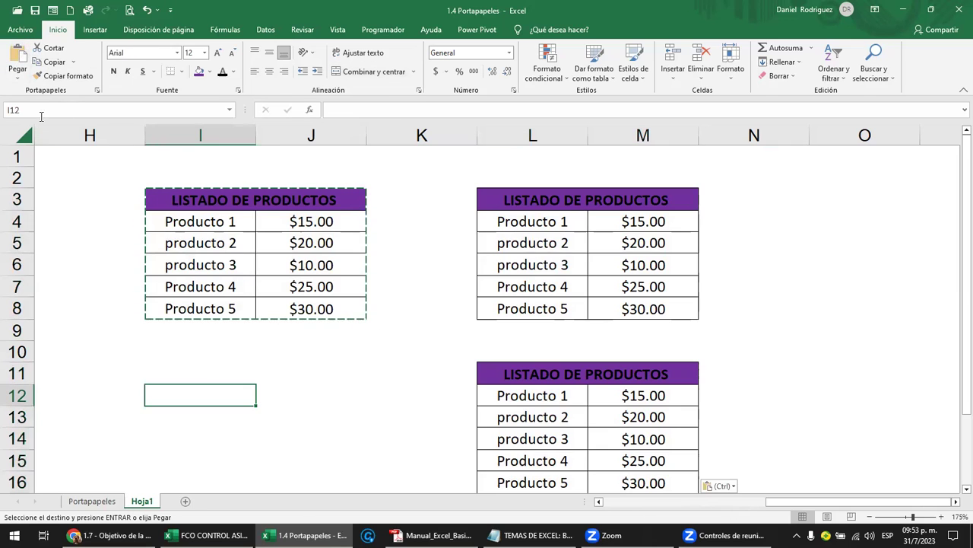
click(17, 70)
click(18, 58)
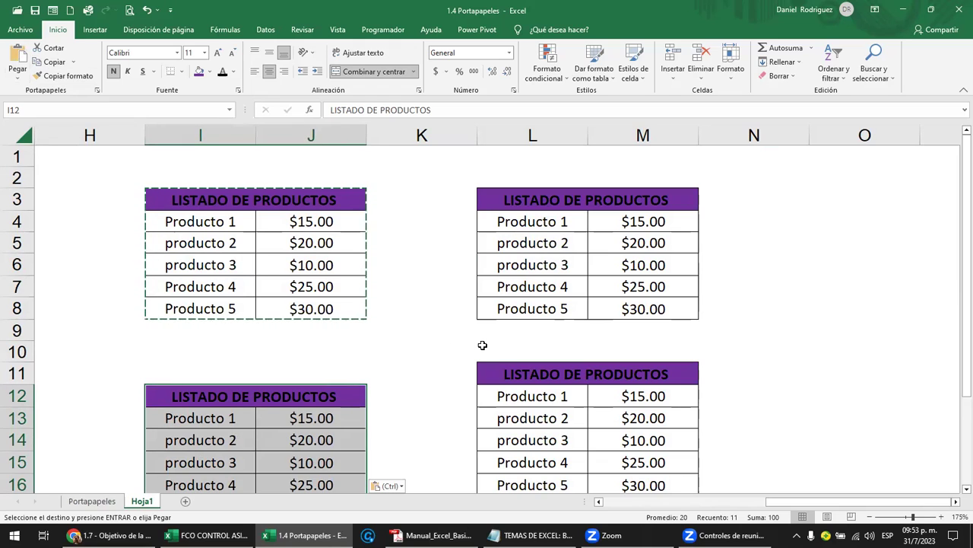
Check the collected items in the Portapapeles pane, then close it.
click(321, 357)
click(801, 219)
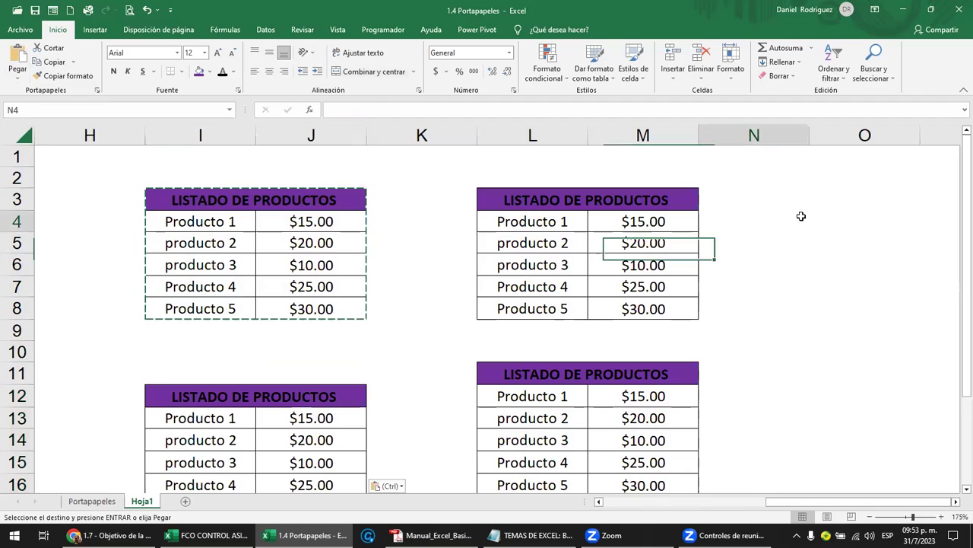
click(97, 91)
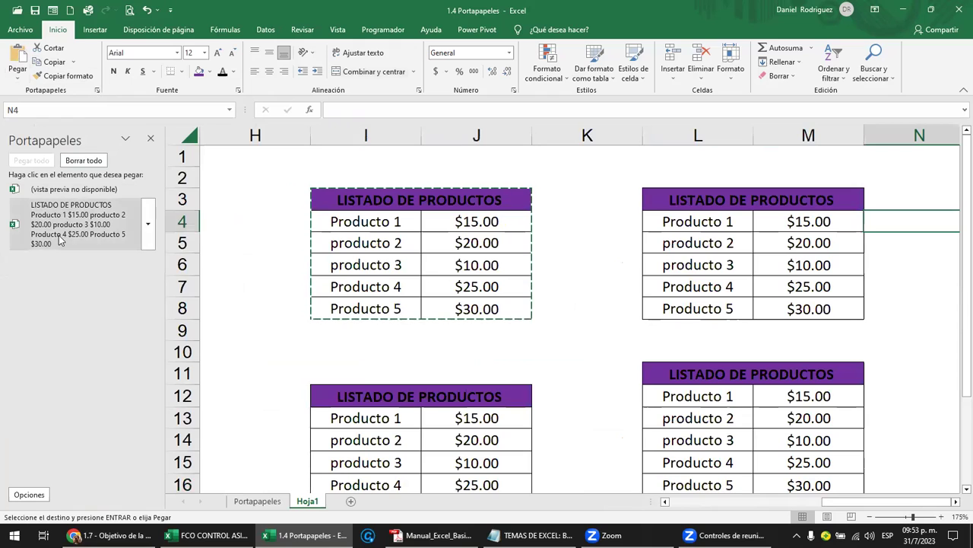
click(76, 190)
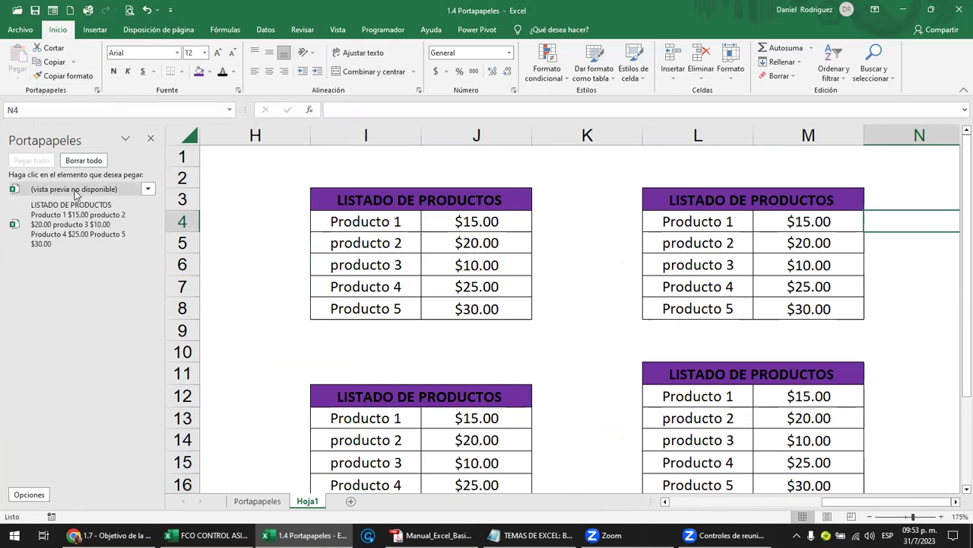
click(151, 139)
Use Borrar todo on columns L:M and on the lower-left copy at I12:J17.
drag(543, 134, 653, 144)
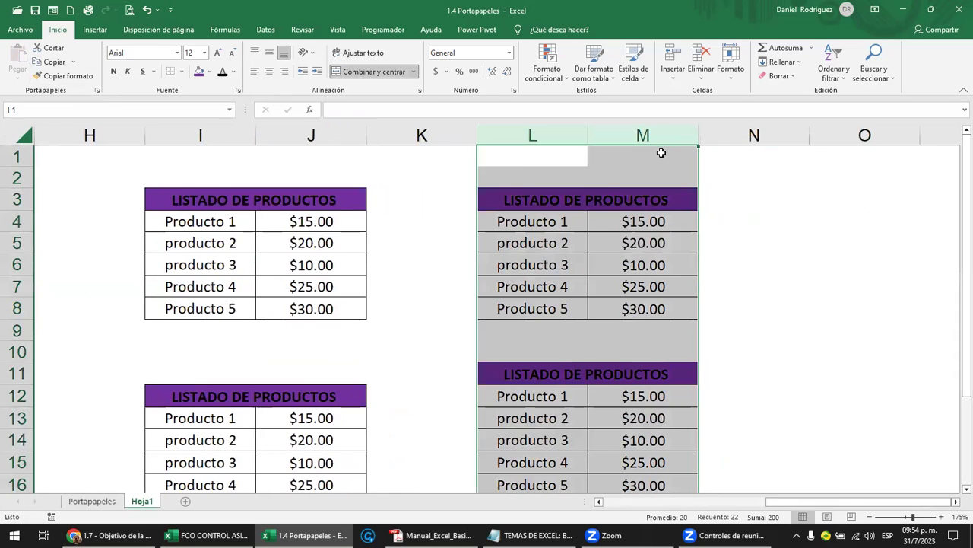
click(783, 75)
click(795, 97)
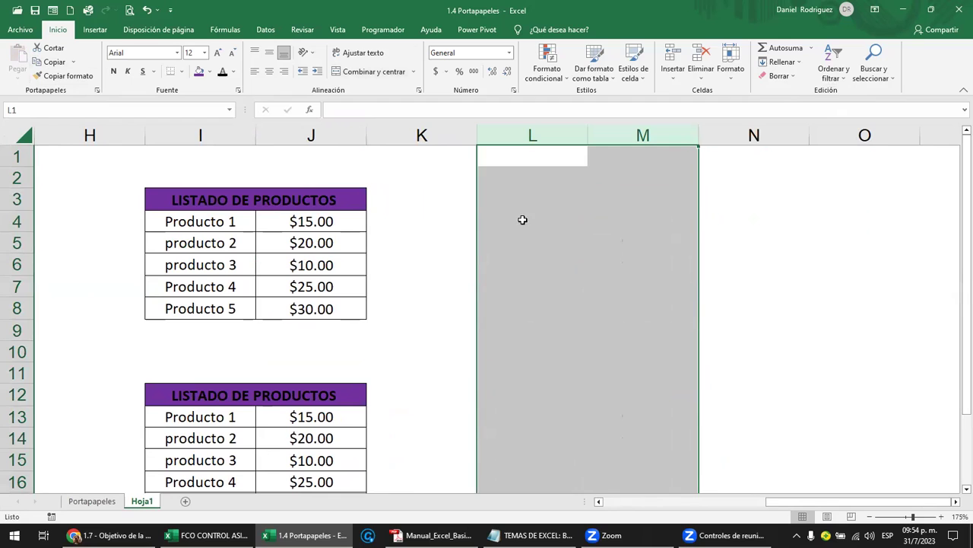
drag(536, 200, 644, 328)
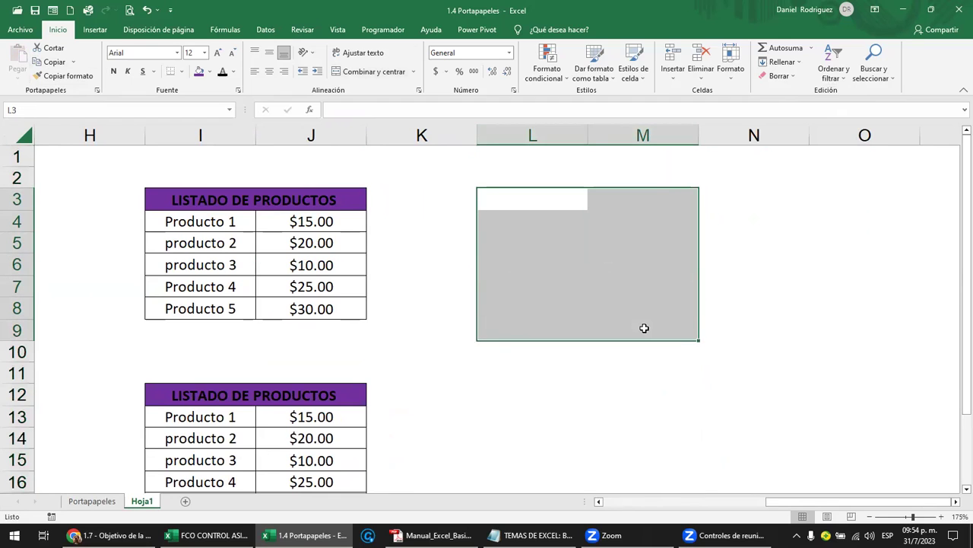
drag(139, 357, 386, 496)
click(795, 76)
click(794, 91)
click(482, 276)
Select the original table I3:J8 and open the Portapapeles pane.
scroll(483, 279, up, 1)
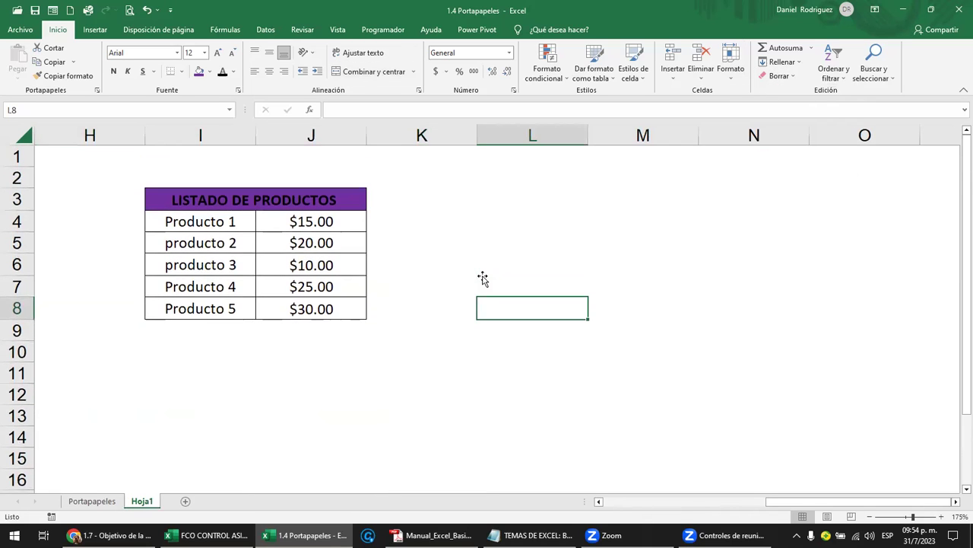
click(210, 206)
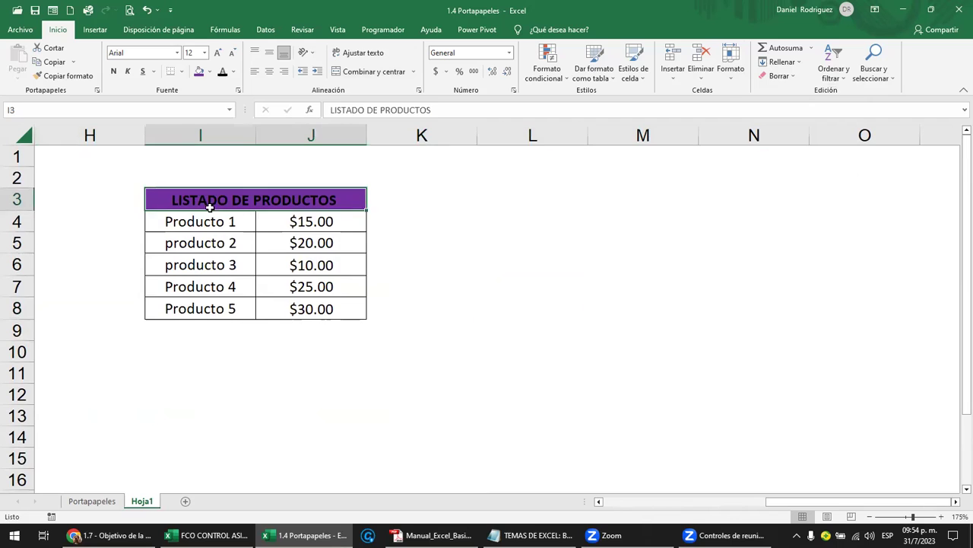
drag(210, 205, 271, 311)
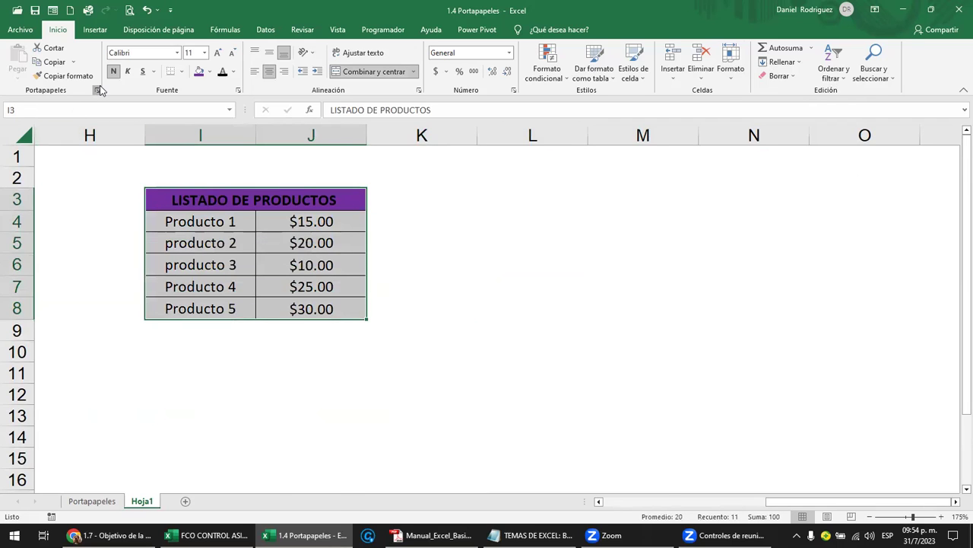
click(97, 90)
Empty the clipboard with Borrar todo and enable 'Mostrar automáticamente el Portapapeles de Office'.
click(76, 161)
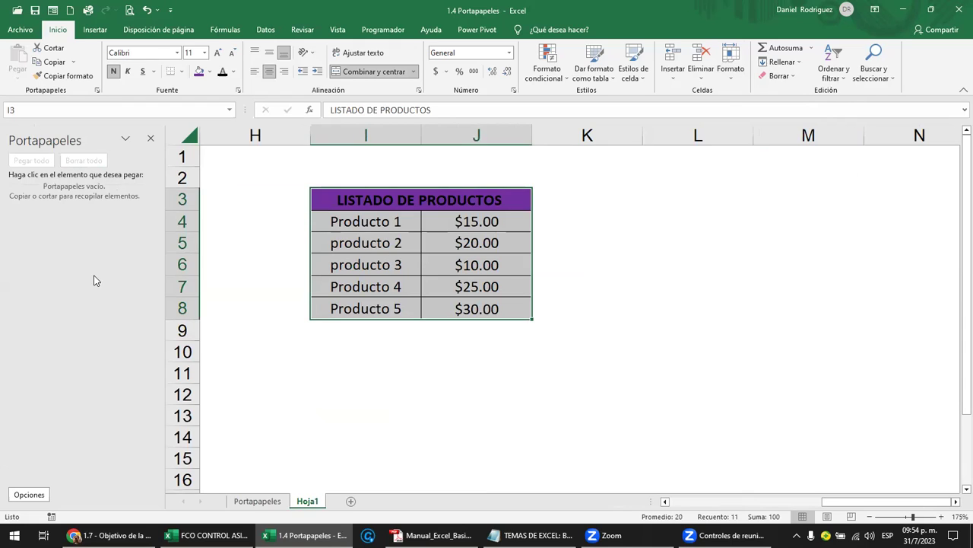
click(34, 495)
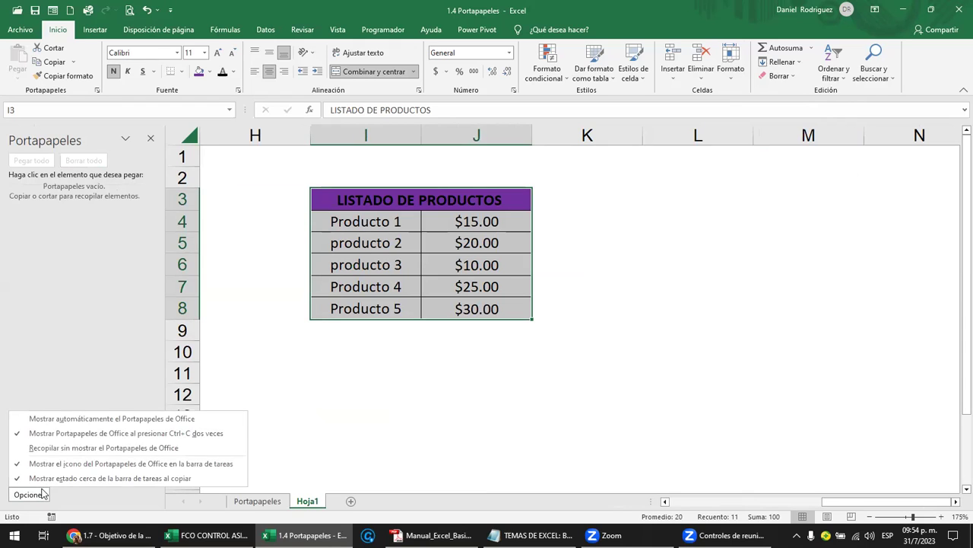
click(26, 419)
click(29, 494)
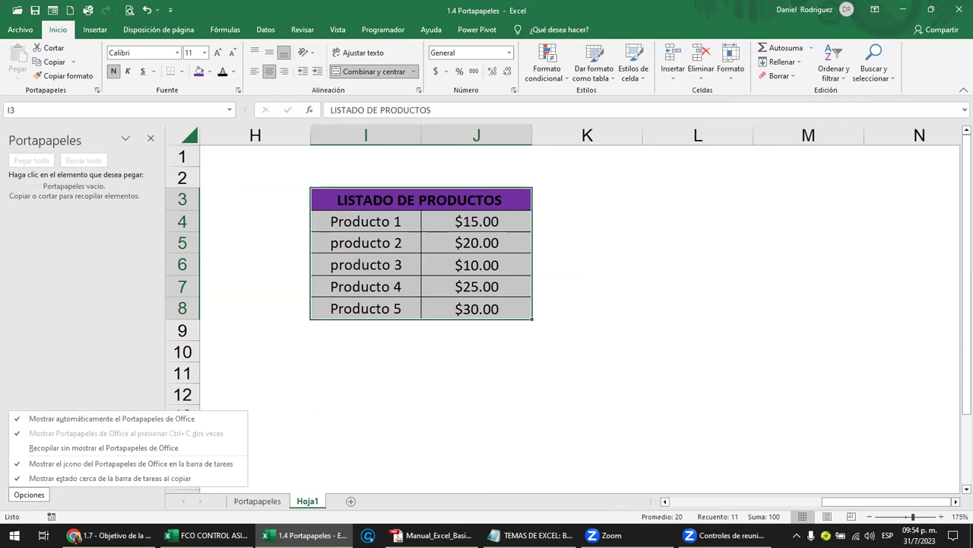
click(796, 535)
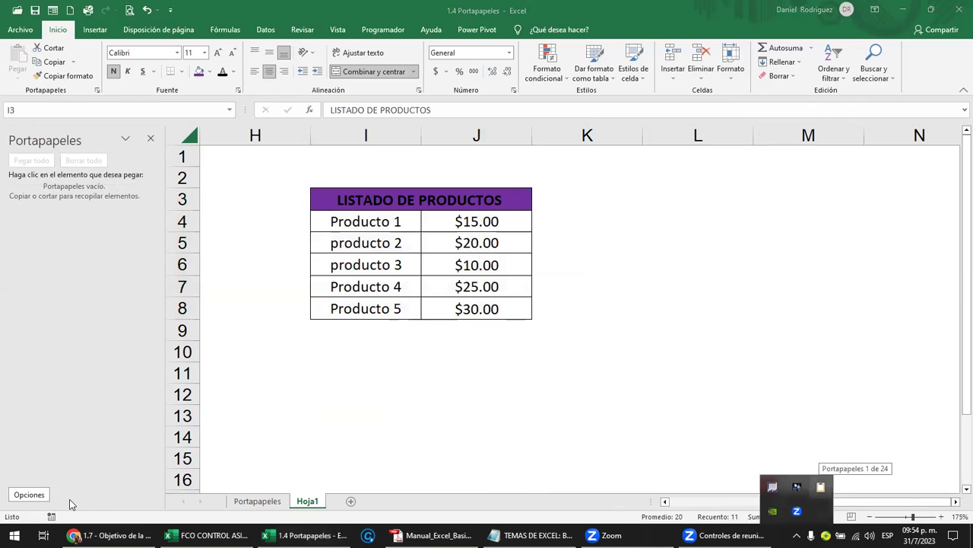
click(39, 501)
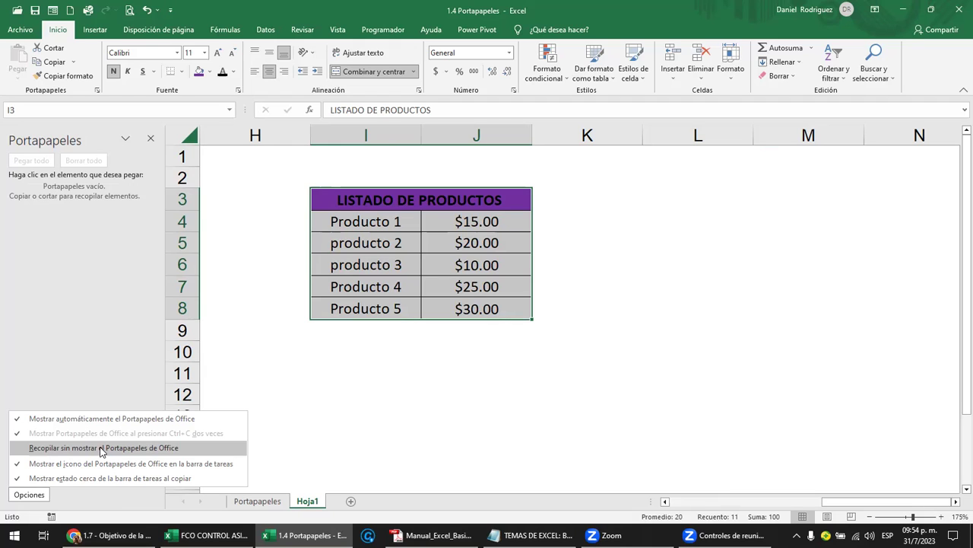
click(278, 400)
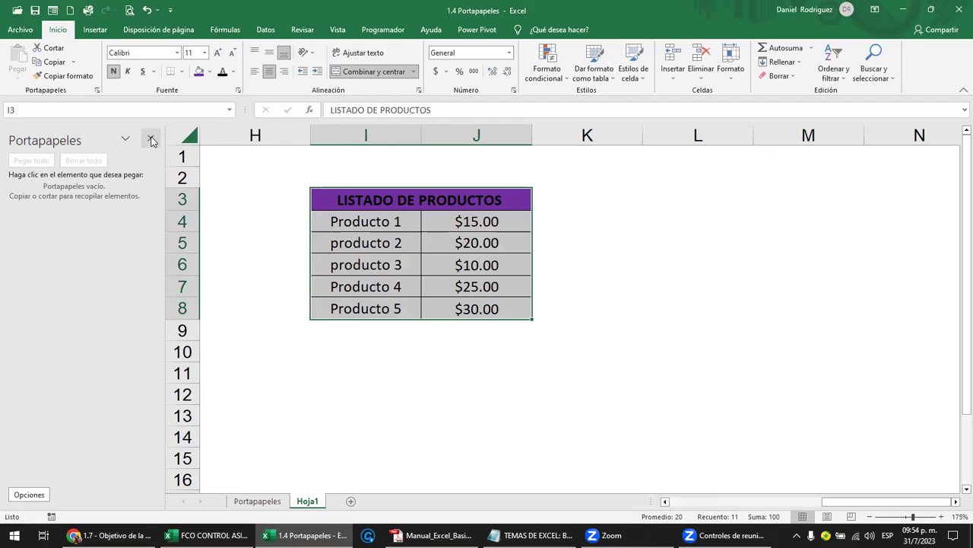
click(151, 141)
Copy the product table I3:J8.
click(181, 389)
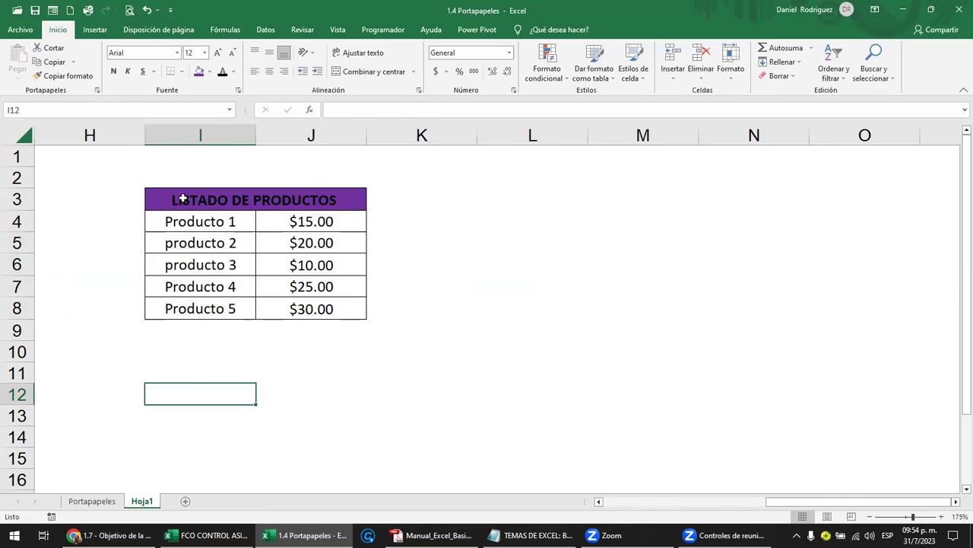
drag(203, 200, 304, 309)
key(ctrl+c)
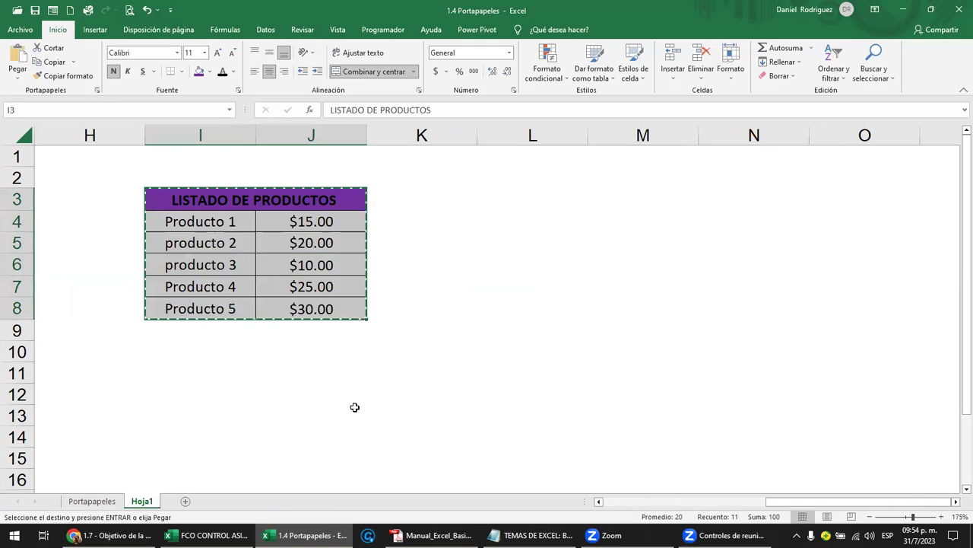
Show the Opciones de pegado menu at I12, then at a cell in column L.
click(197, 390)
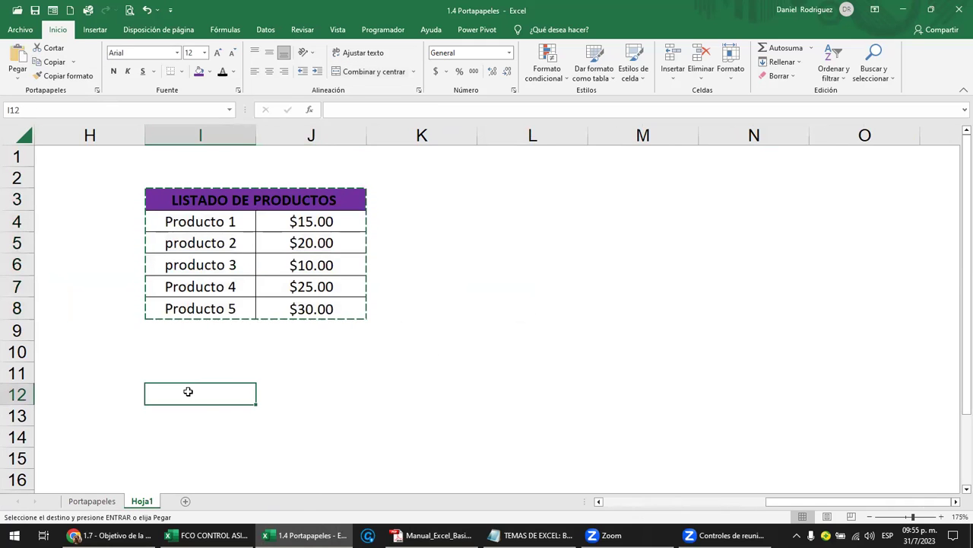
right_click(187, 397)
right_click(160, 397)
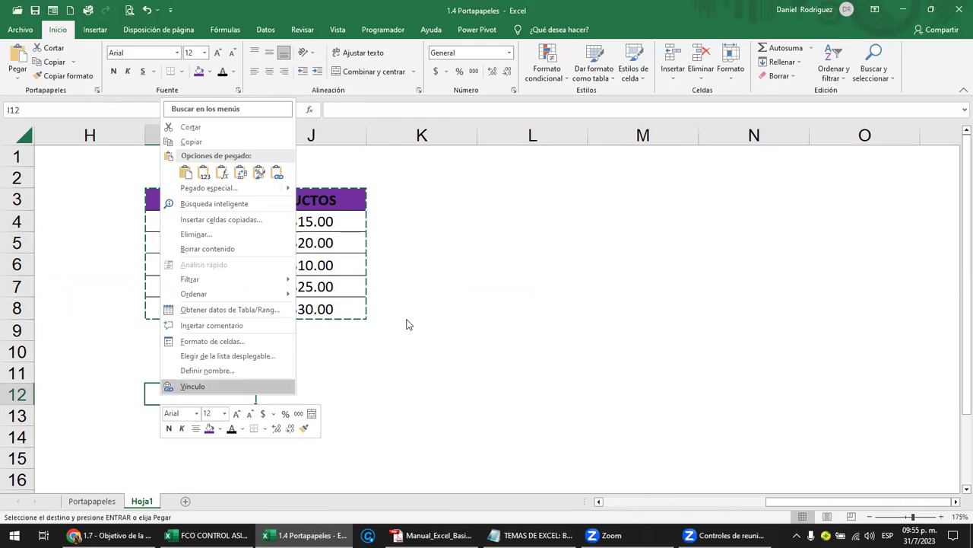
click(546, 217)
right_click(547, 217)
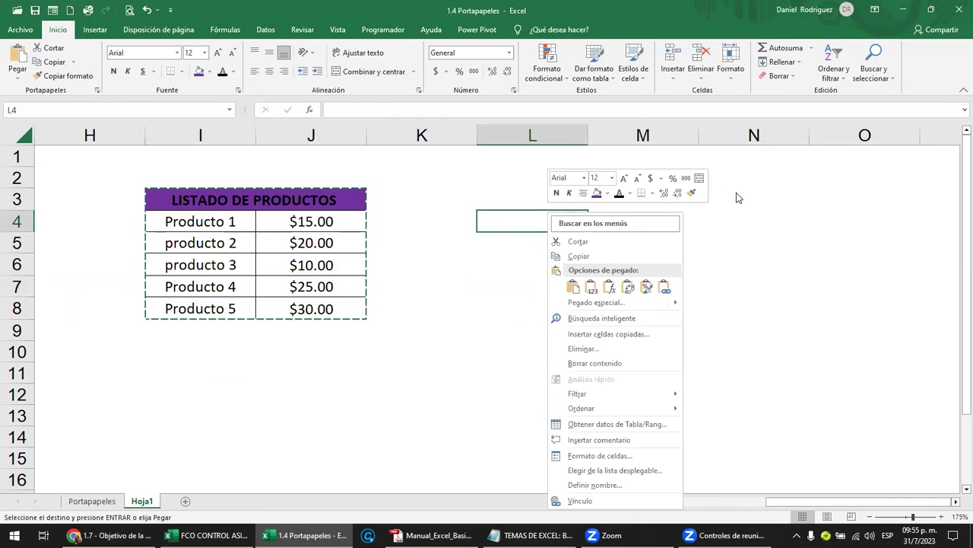
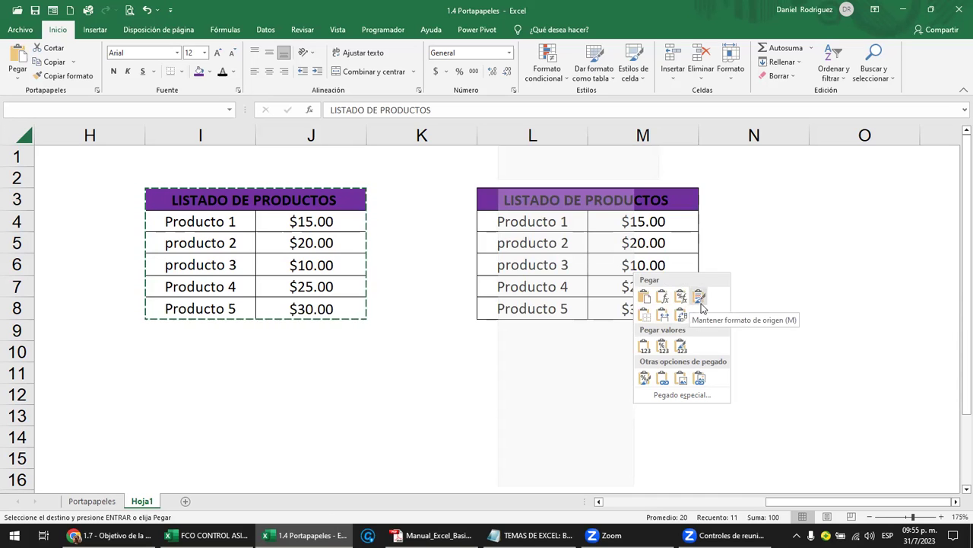
Paste the copied table as a picture and move it down and to the left.
click(681, 378)
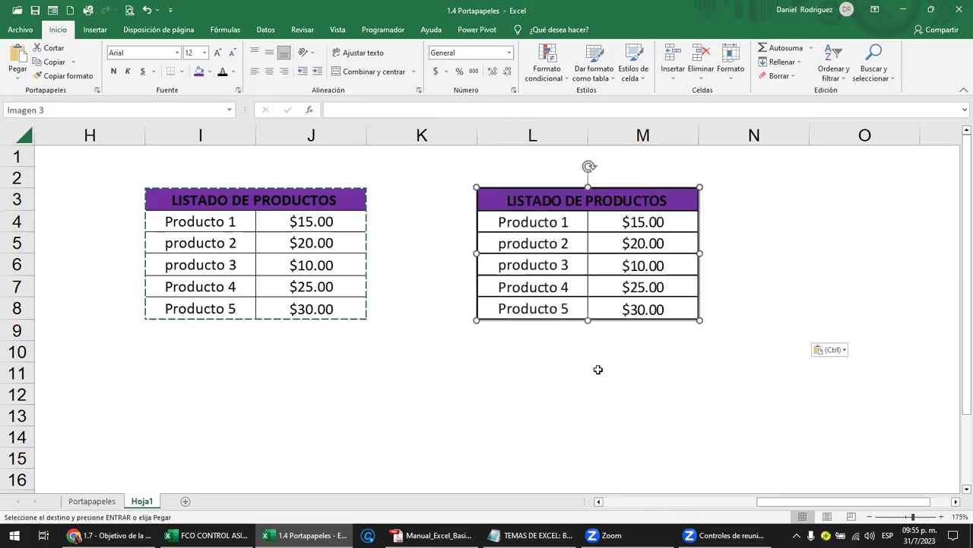
click(597, 369)
mouse_move(532, 215)
mouse_down()
mouse_move(489, 214)
mouse_move(505, 203)
mouse_up()
click(387, 235)
Paste a second table picture at K12 from the Portapapeles pane and place it below the first.
click(503, 226)
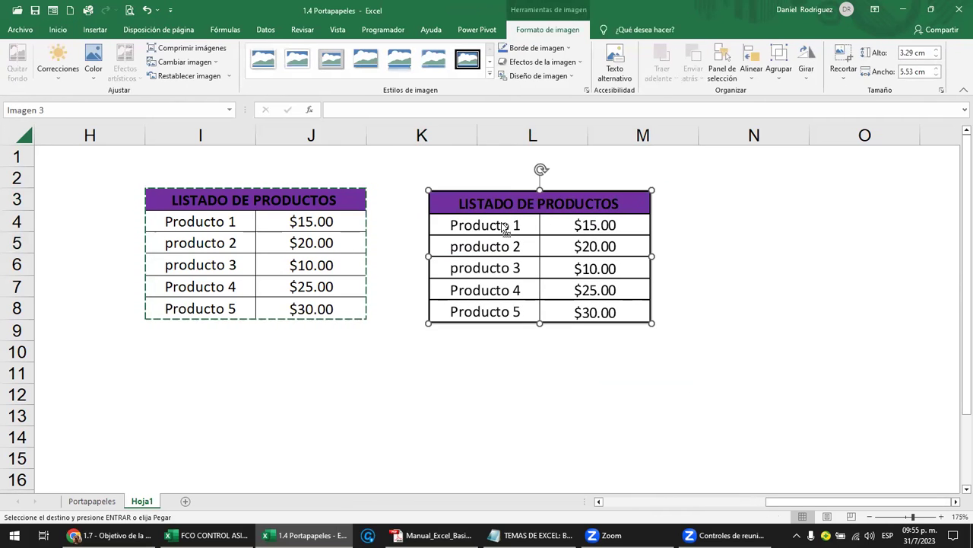
key(ctrl+c)
key(ctrl+c)
click(607, 386)
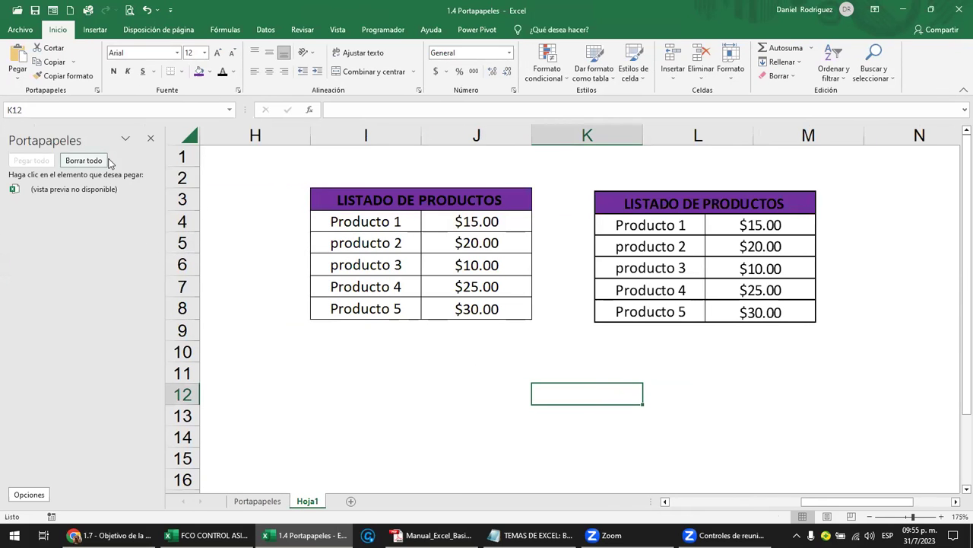
key(ctrl+v)
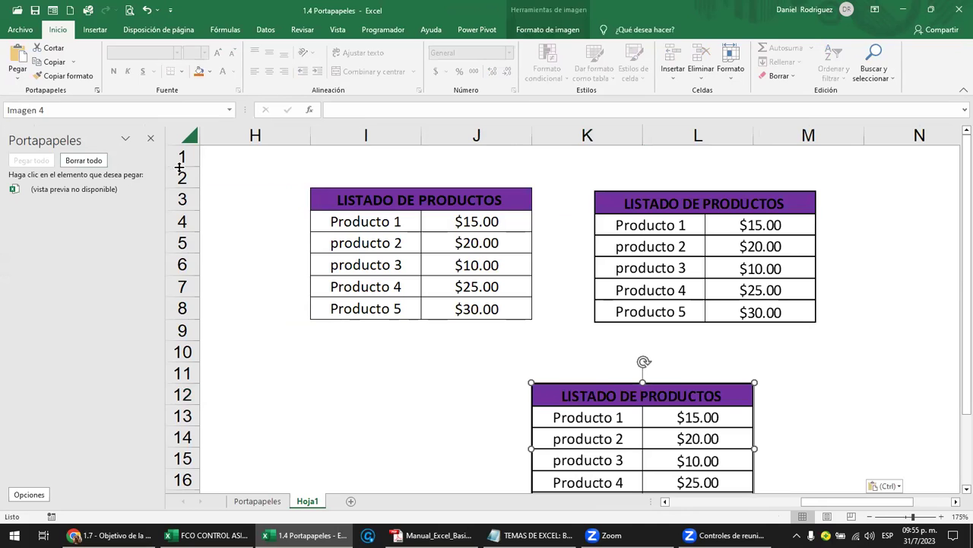
click(150, 144)
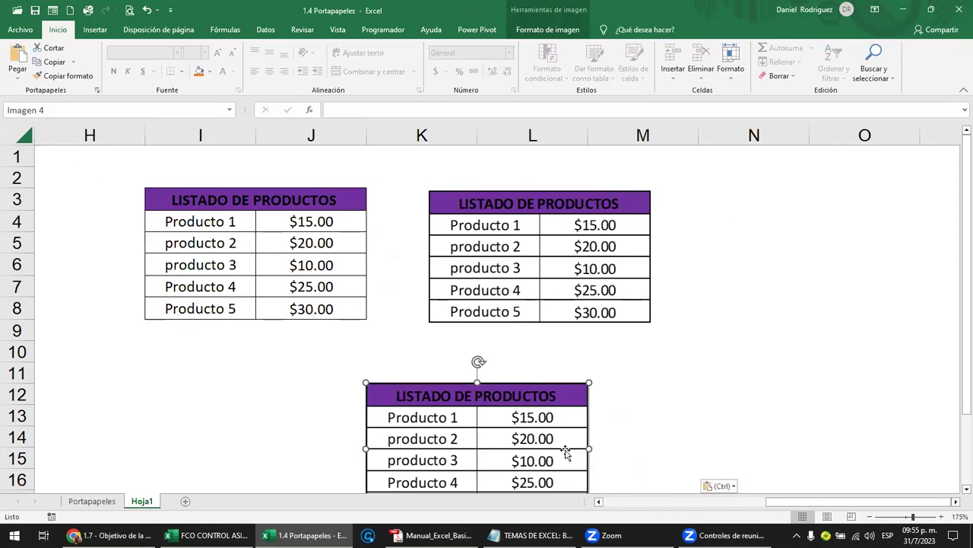
mouse_move(531, 393)
mouse_down()
mouse_move(575, 353)
mouse_move(577, 363)
mouse_up()
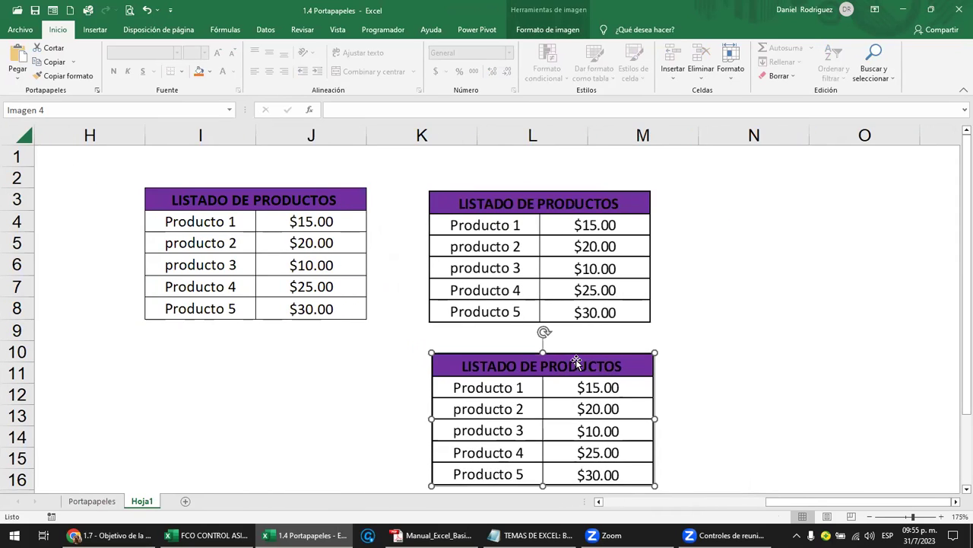
Remove both pasted table pictures, then switch to the Chrome lesson page.
key(ctrl+z)
key(ctrl+z)
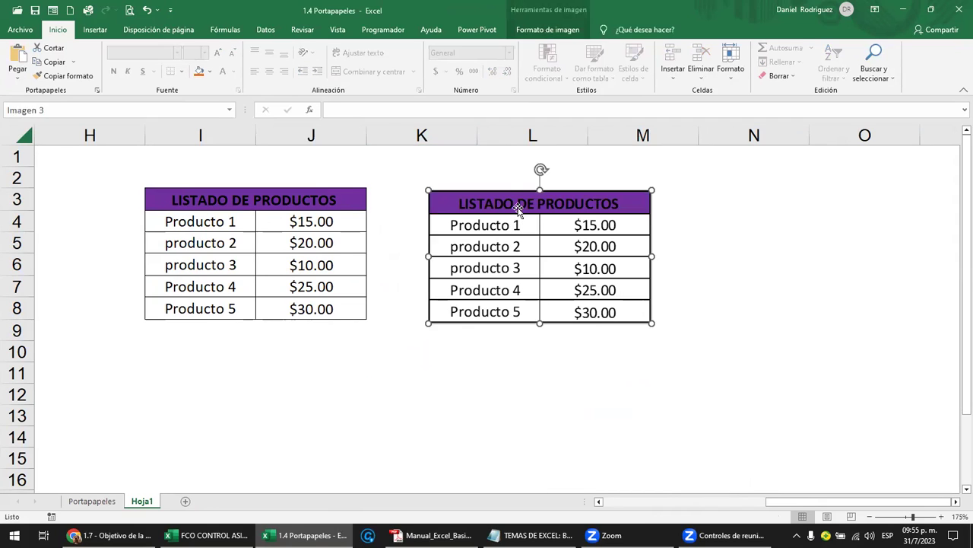
key(ctrl+z)
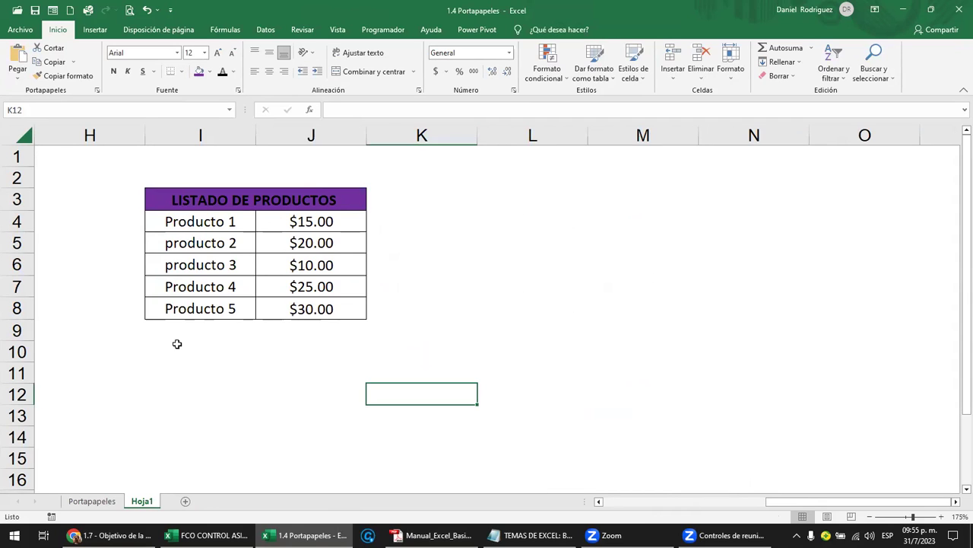
click(181, 348)
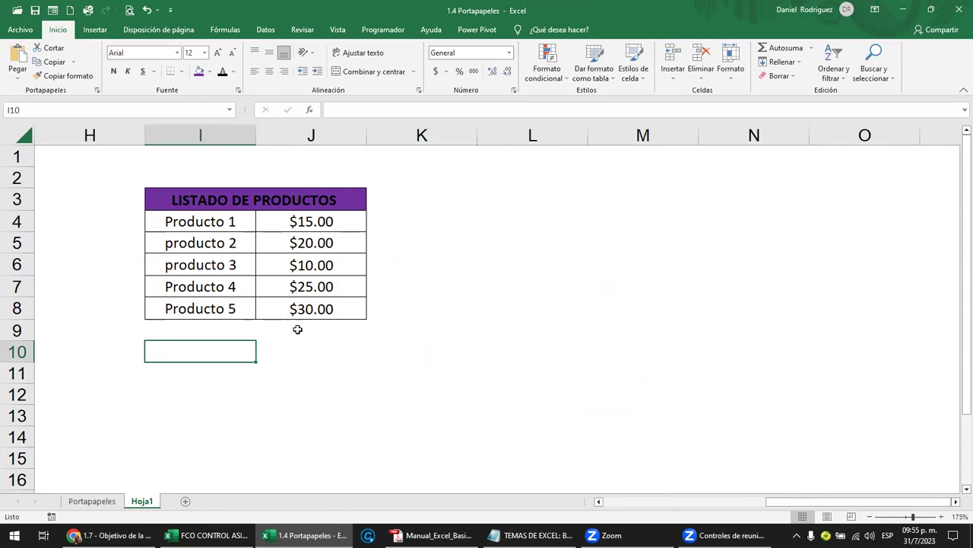
mouse_move(112, 535)
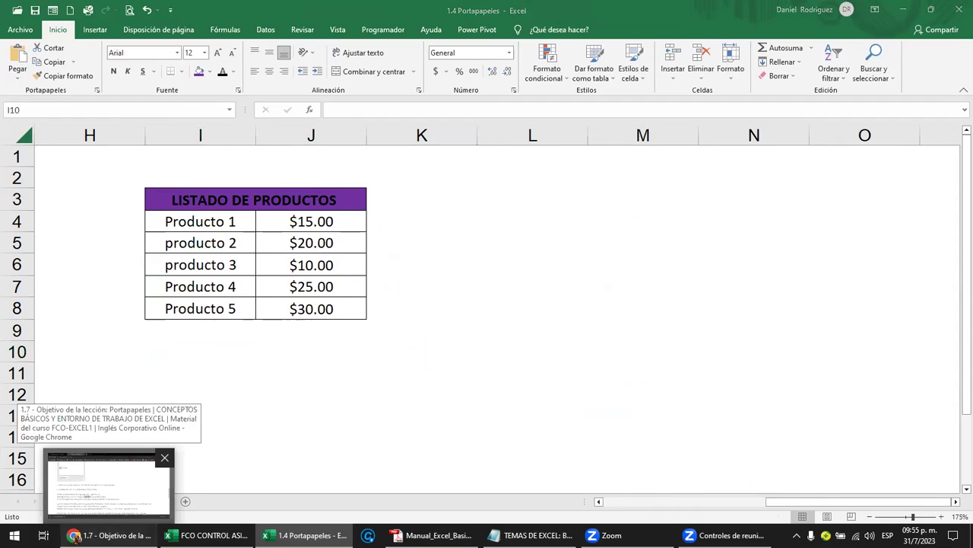
click(106, 483)
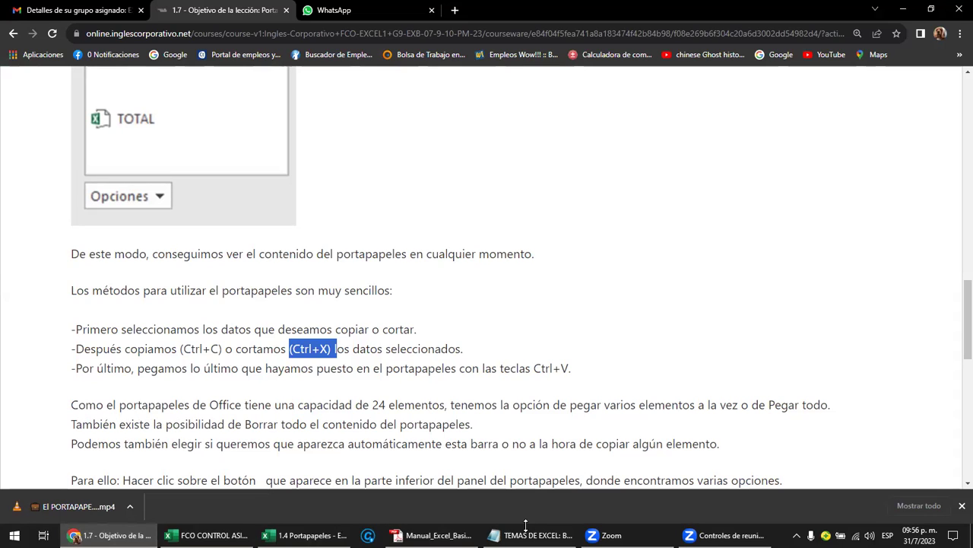
Scroll the lesson down to the Opciones image, then return to the FCO CONTROL ASISTENCIA workbook.
click(525, 524)
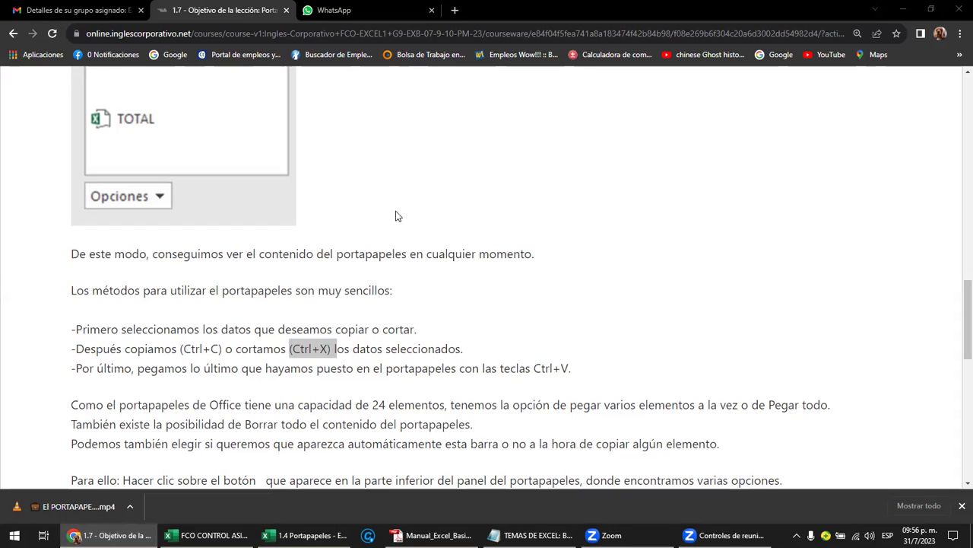
scroll(475, 263, down, 3)
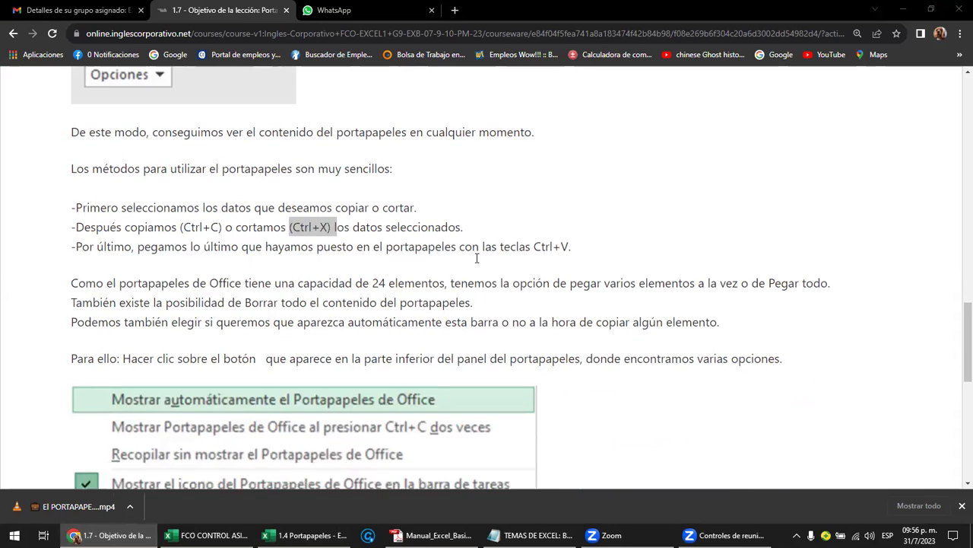
scroll(477, 258, down, 3)
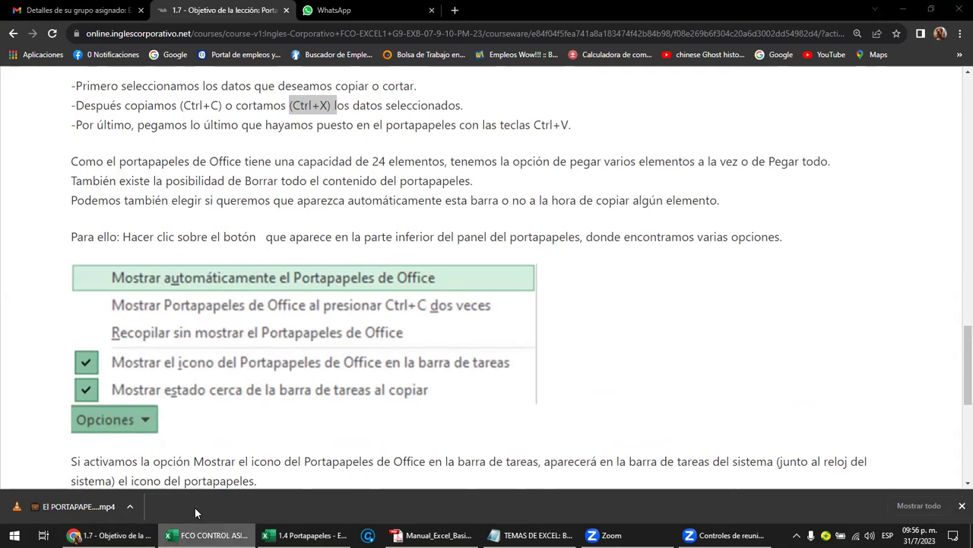
click(202, 535)
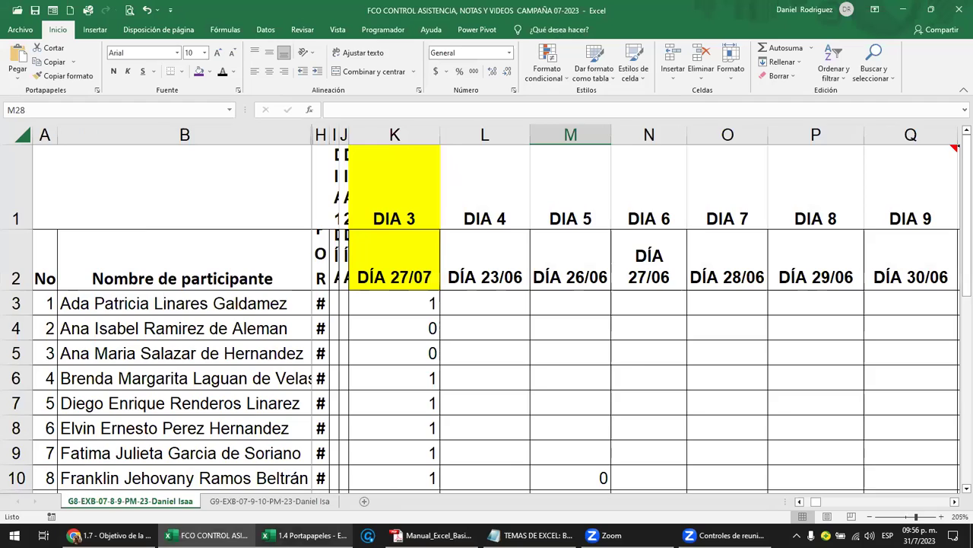
Show the 1.4 Portapapeles clipboard pane and its Opciones menu, then switch to the Manual_Excel_Basico PDF.
key(alt+Tab)
click(97, 90)
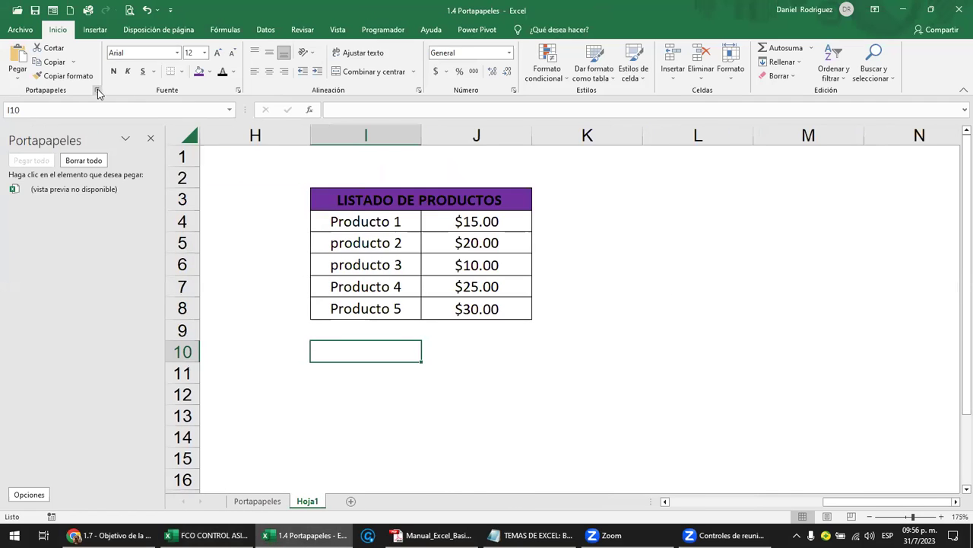
click(32, 495)
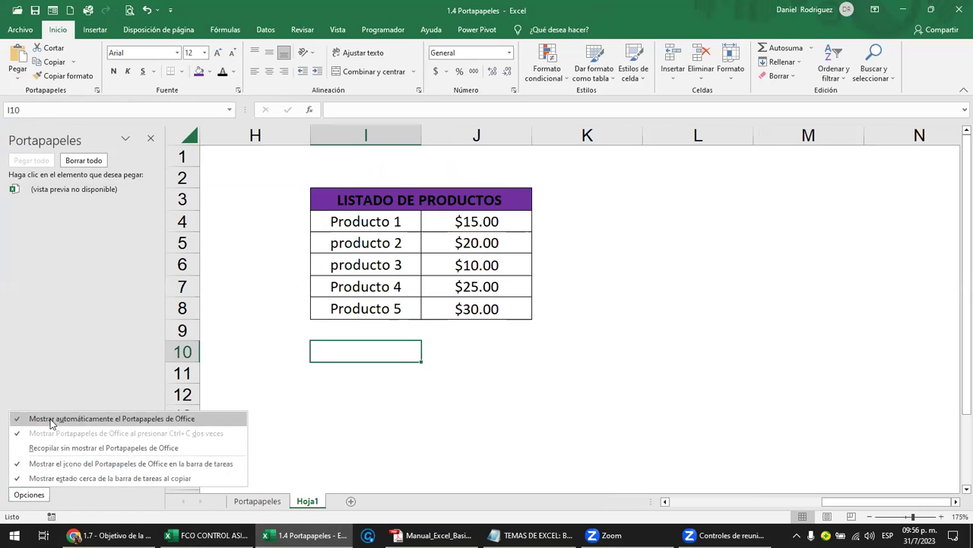
click(429, 535)
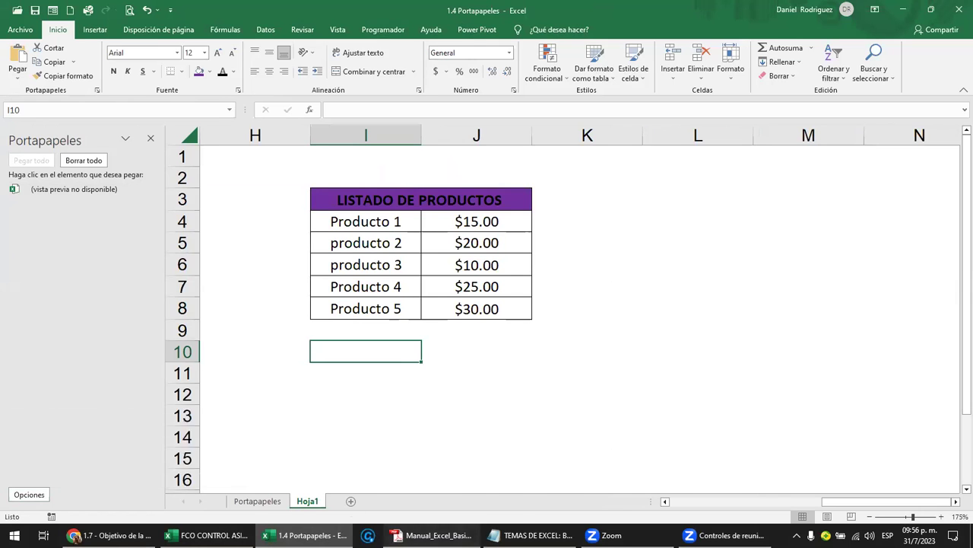
scroll(316, 344, down, 4)
Scroll the manual and highlight the Ctrl+C, Ctrl+X and Ctrl+V shortcuts in the text.
scroll(315, 345, down, 2)
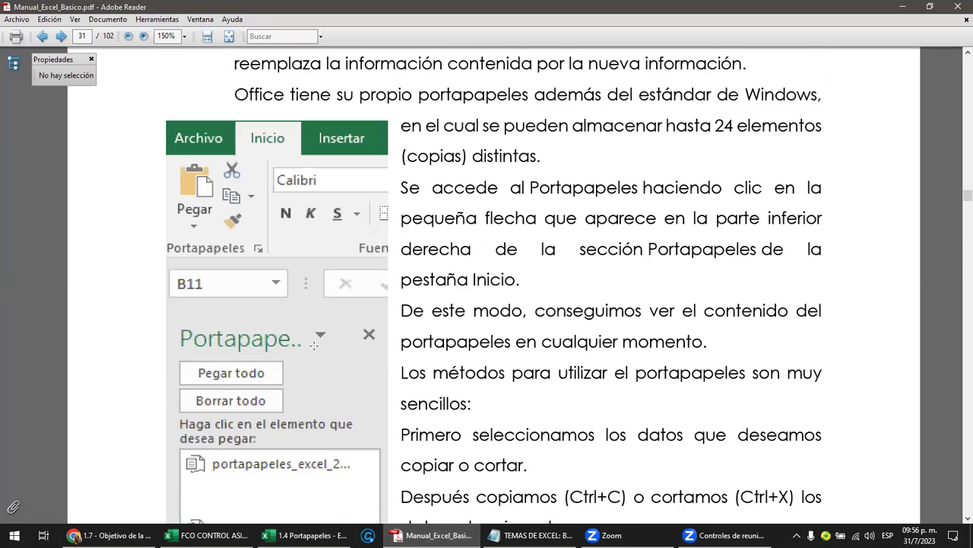
scroll(304, 365, down, 2)
scroll(250, 441, down, 4)
scroll(251, 440, down, 2)
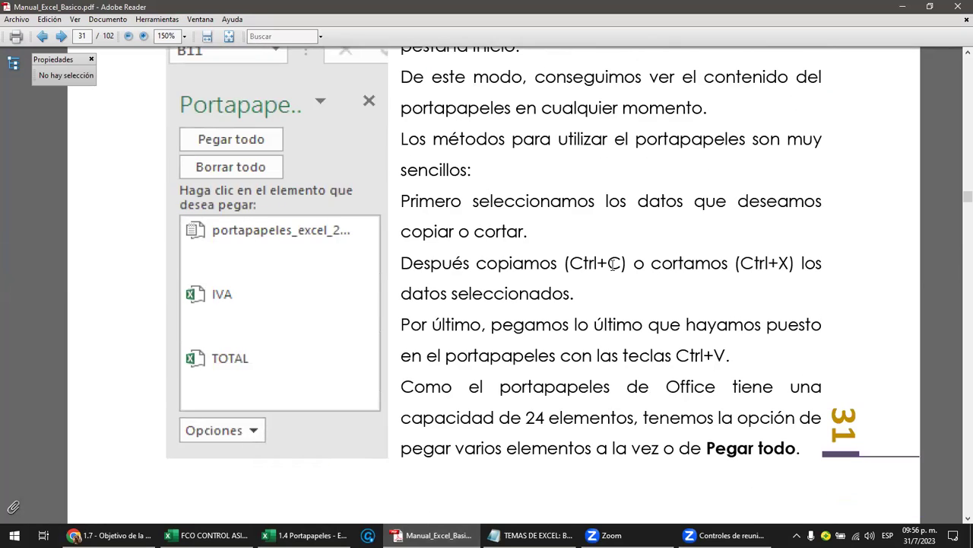
drag(565, 263, 628, 264)
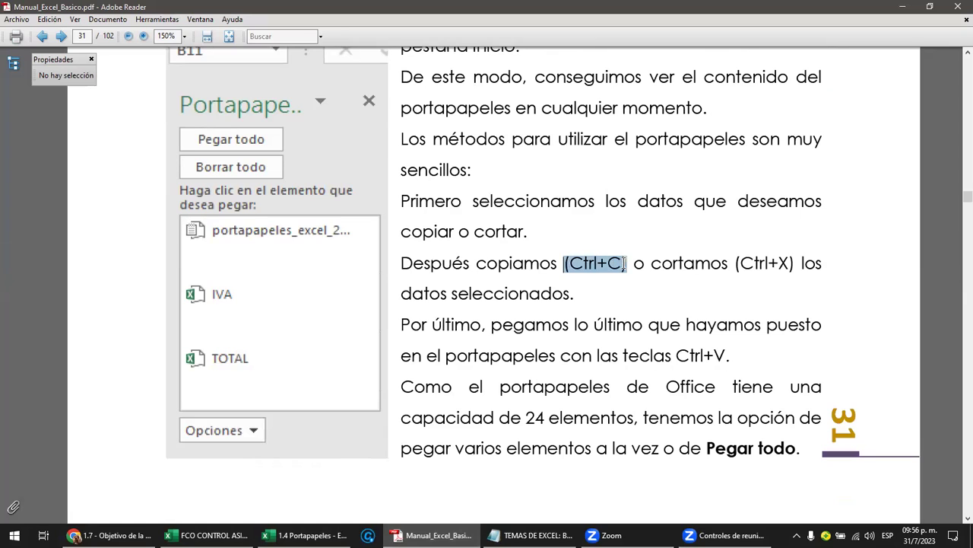
drag(734, 263, 795, 262)
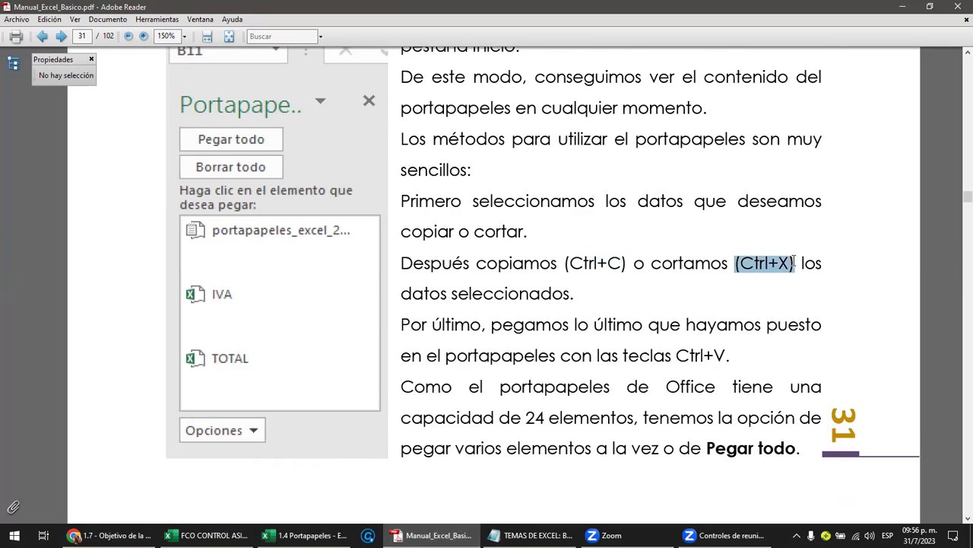
drag(736, 356, 680, 358)
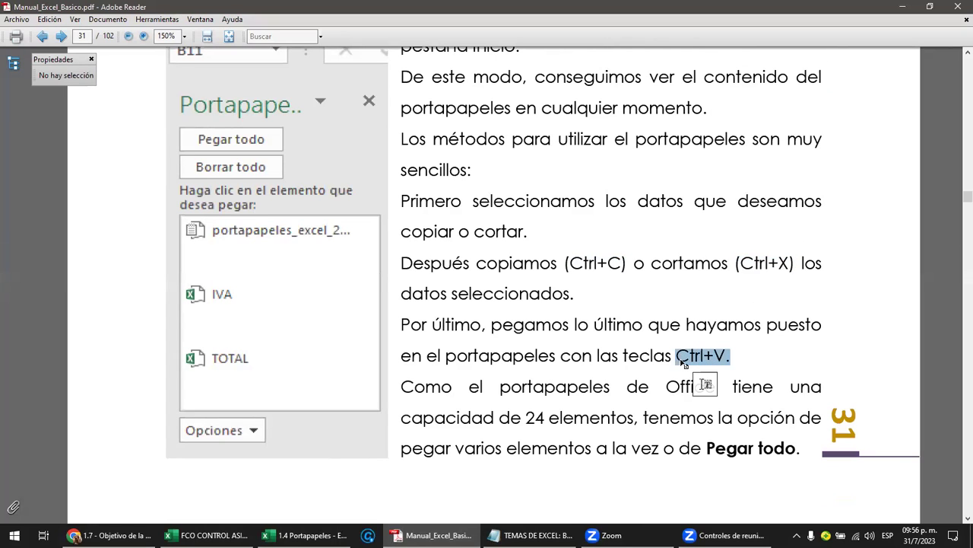
Scroll on to page 32, then return to the 1.4 Portapapeles workbook.
scroll(685, 363, down, 2)
scroll(679, 359, down, 1)
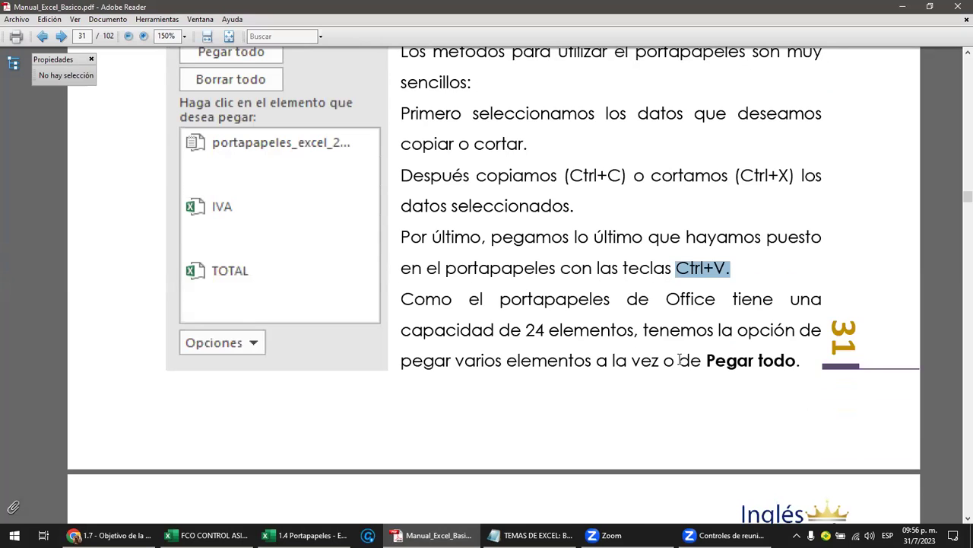
scroll(679, 359, down, 2)
scroll(679, 359, down, 1)
scroll(691, 353, down, 5)
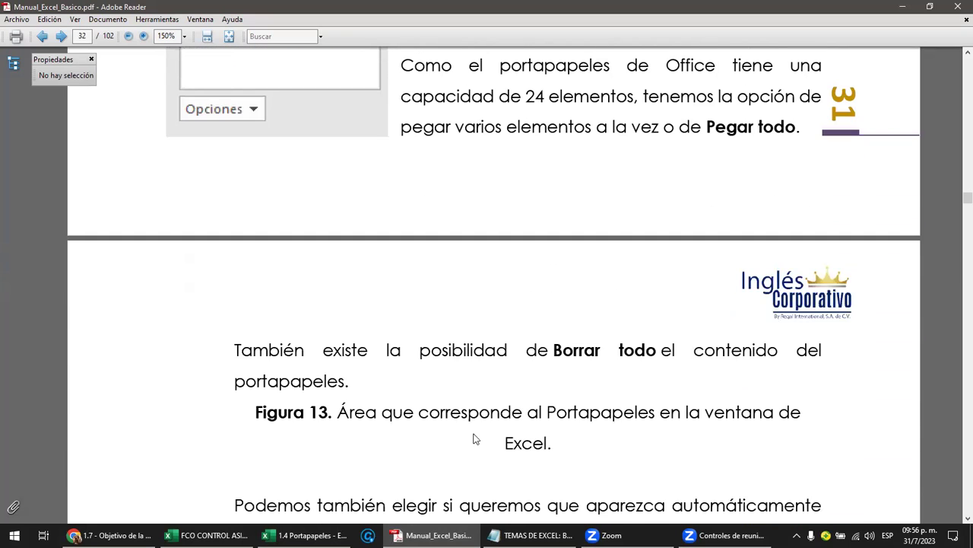
click(312, 535)
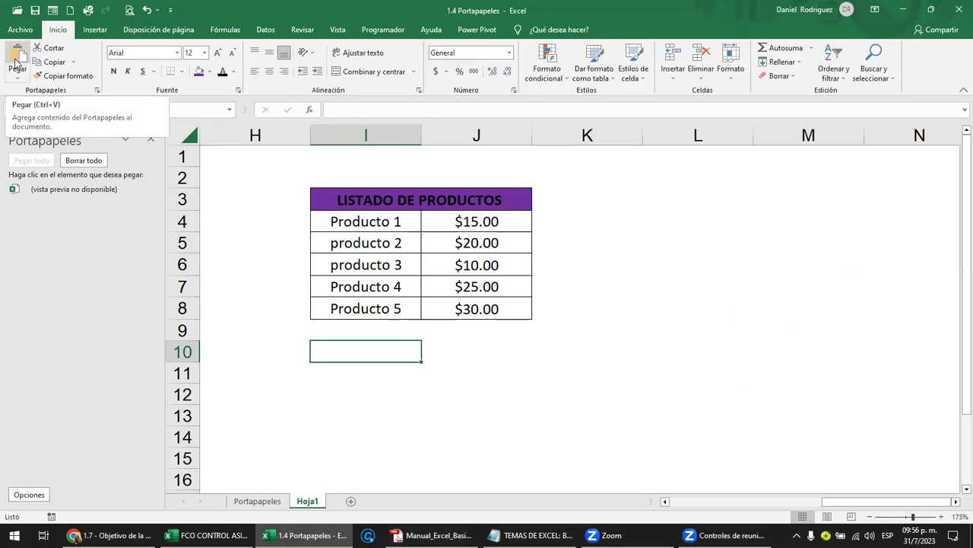
Paste a copy of the LISTADO DE PRODUCTOS table at L3.
drag(324, 199, 470, 302)
key(Right)
key(Right)
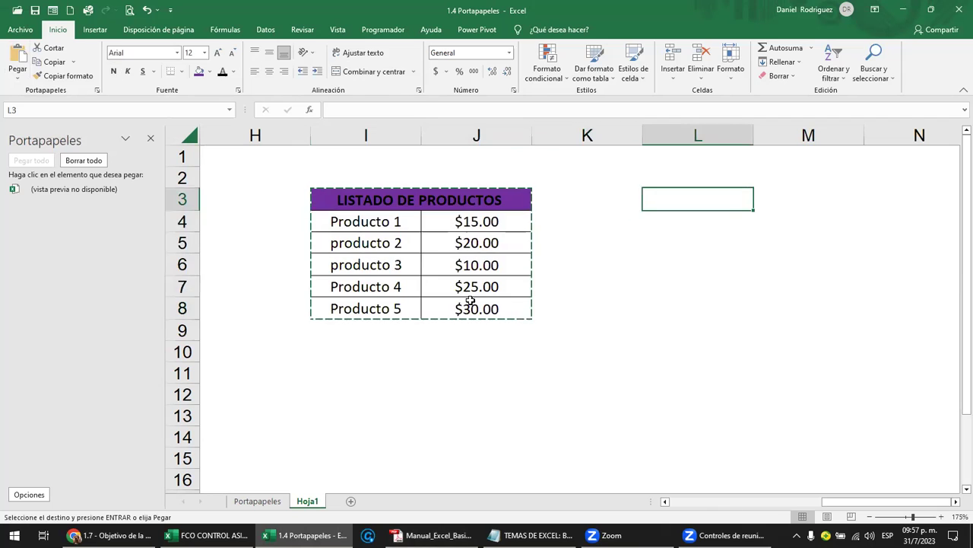
key(Return)
key(Left)
key(Left)
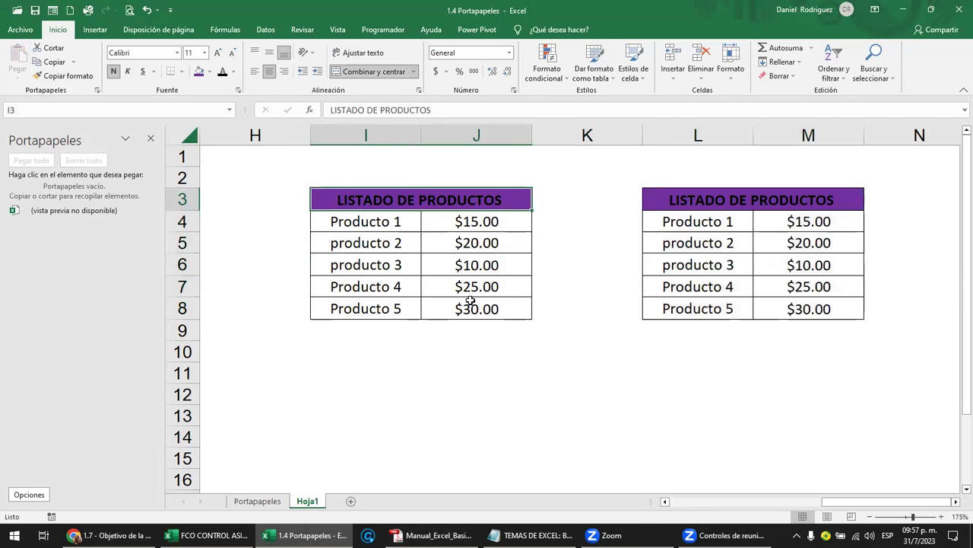
Cut the table from I3:J8 and paste it starting at I10.
key(shift+Down)
key(shift+Down)
key(shift+Down)
key(shift+Down)
key(shift+Down)
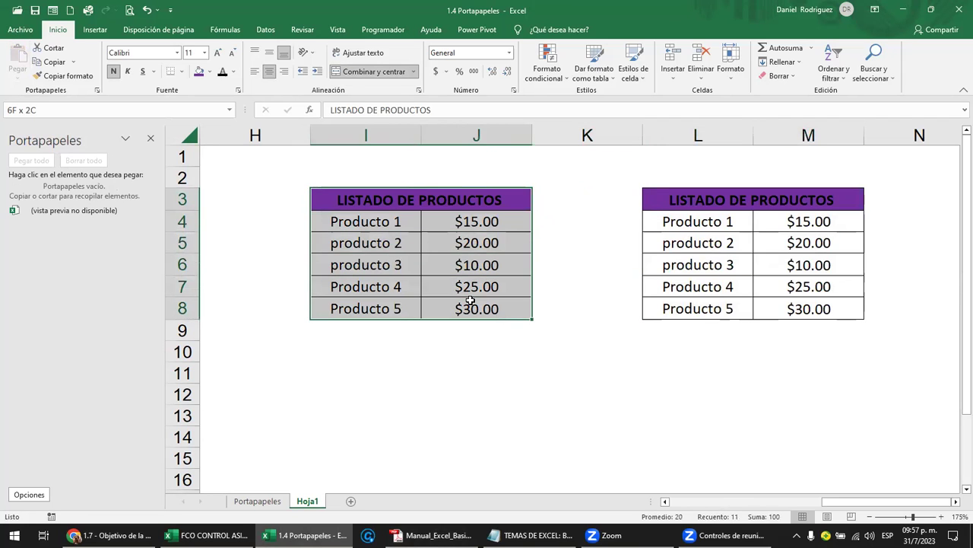
key(ctrl+c)
key(Down)
key(Right)
key(Down)
key(Down)
key(Down)
key(Down)
key(Down)
key(Down)
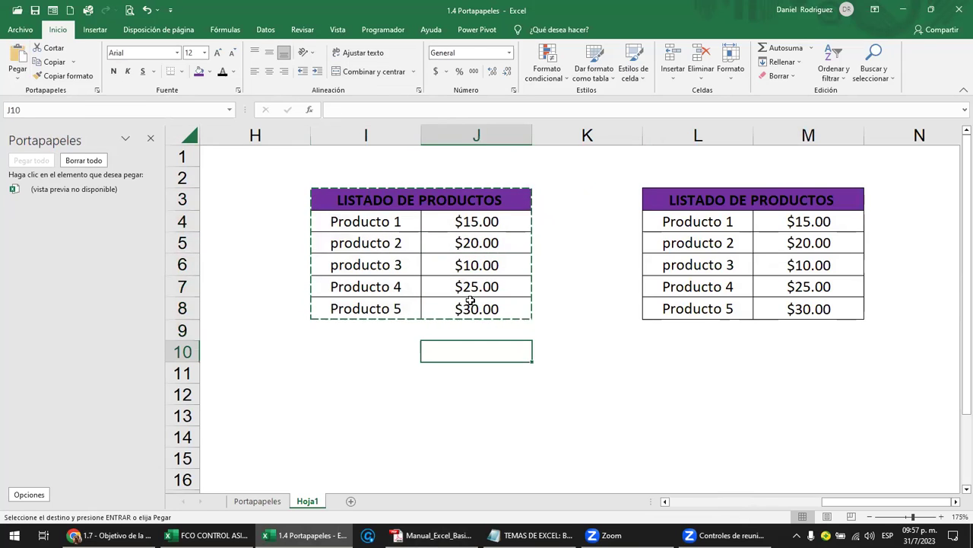
key(Left)
key(Return)
key(Up)
key(Down)
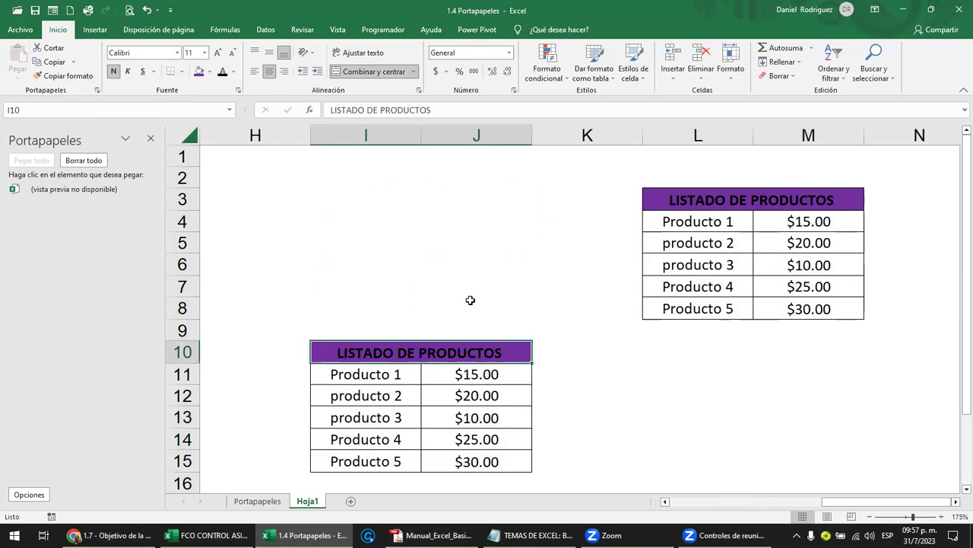
key(shift+Down)
key(shift+Down)
key(shift+Down)
key(shift+Down)
key(shift+Down)
key(shift+Down)
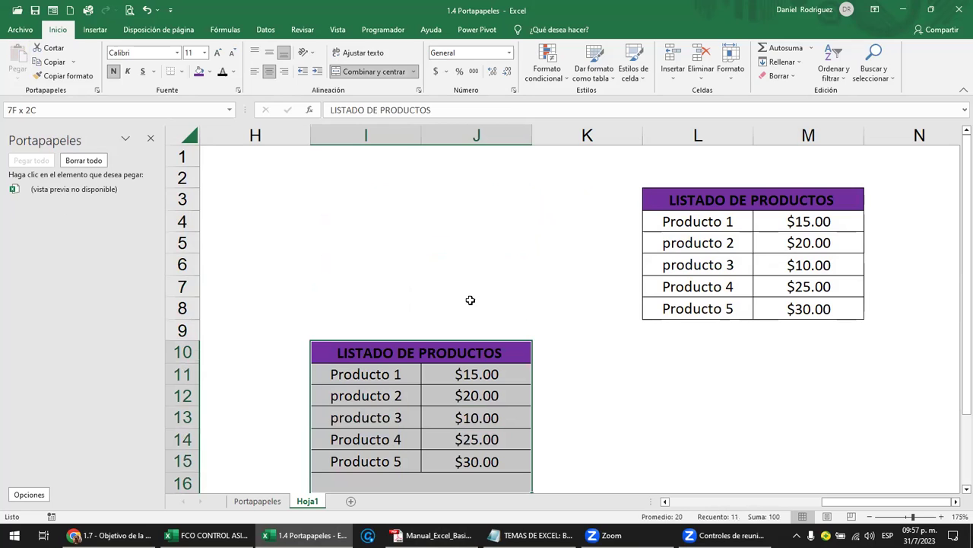
Cut the table from I10:J15 and paste it back at I3.
drag(356, 340, 435, 459)
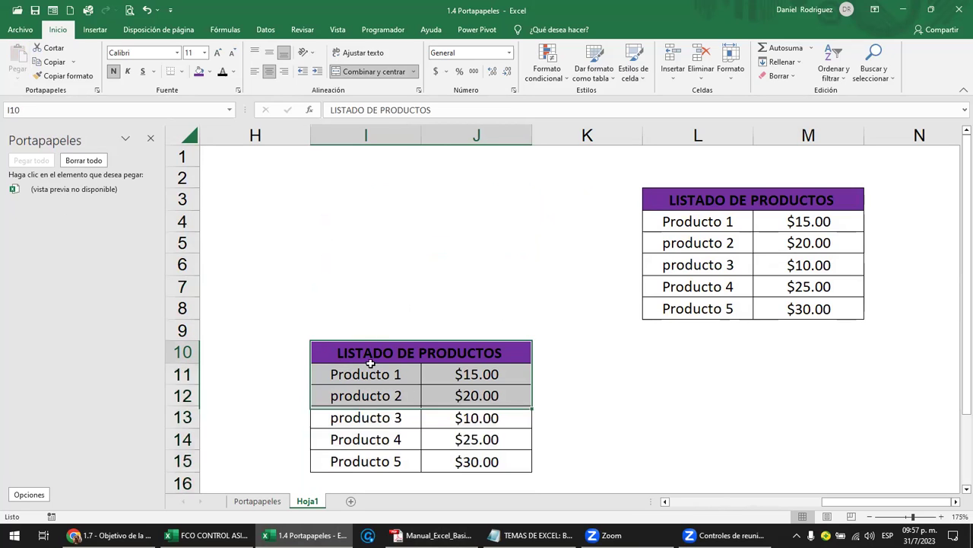
key(ctrl+c)
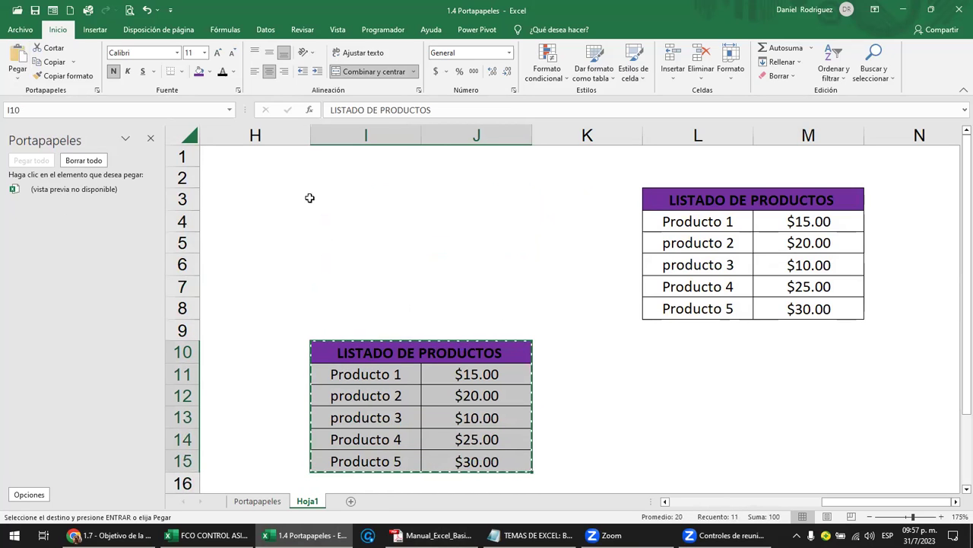
click(342, 200)
key(ctrl+v)
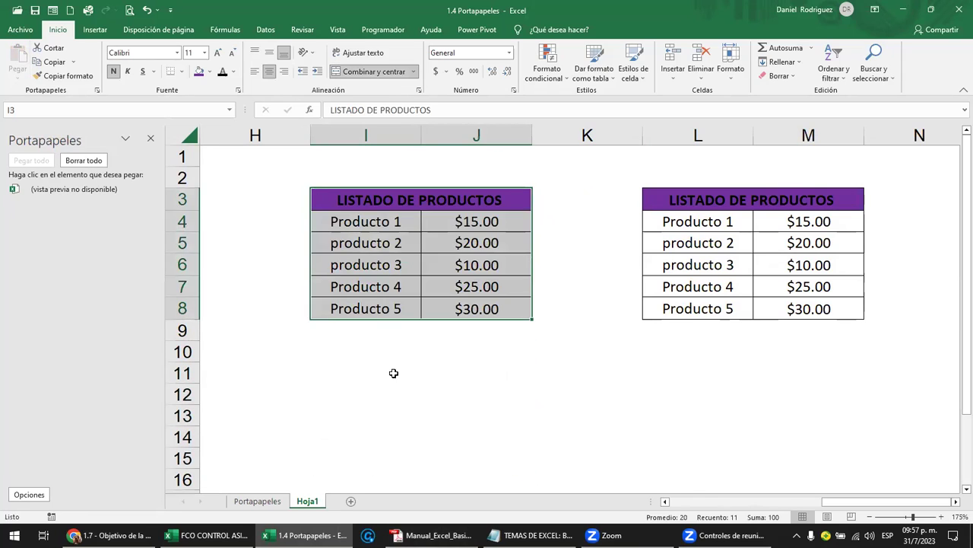
click(431, 393)
mouse_move(357, 196)
mouse_down()
mouse_move(517, 326)
mouse_move(506, 315)
mouse_up()
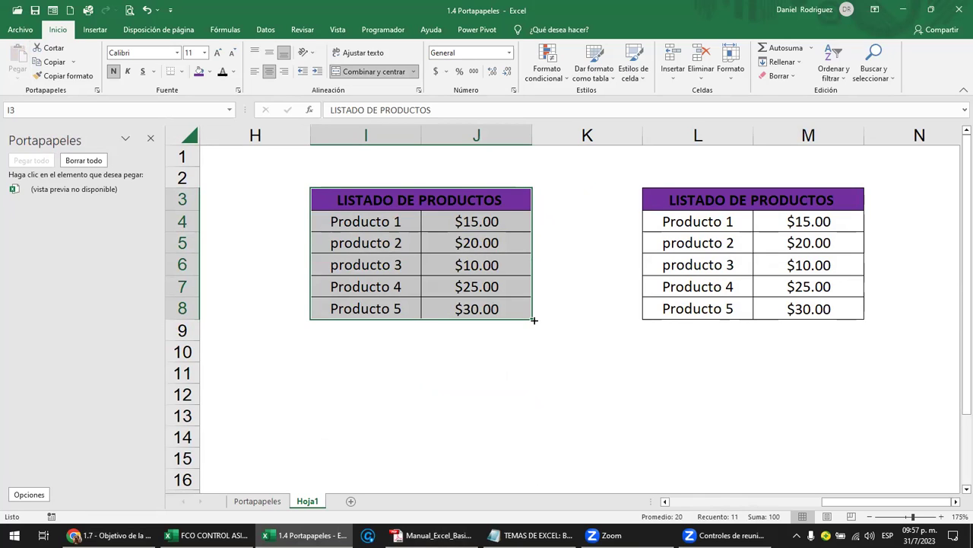
Try dragging the product table into column H, dismissing the merged-cell error messages.
mouse_move(452, 192)
mouse_down()
mouse_move(511, 282)
mouse_move(473, 320)
mouse_move(473, 341)
mouse_move(437, 202)
mouse_up()
click(365, 203)
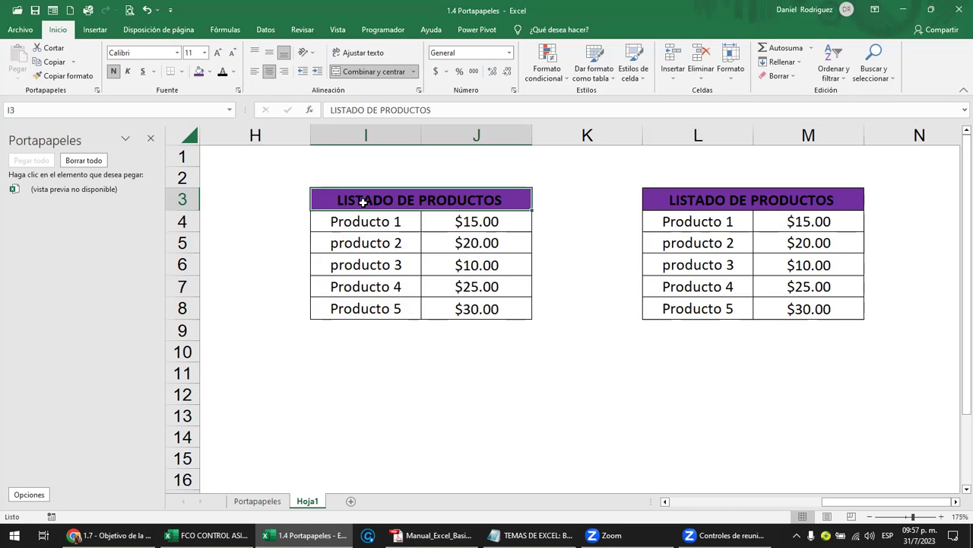
drag(414, 205, 523, 310)
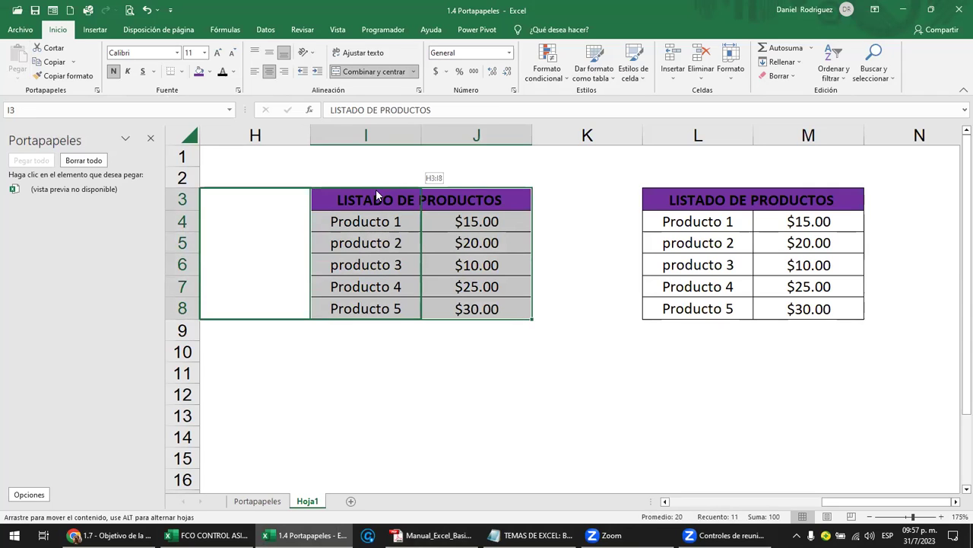
drag(423, 190, 375, 196)
click(508, 303)
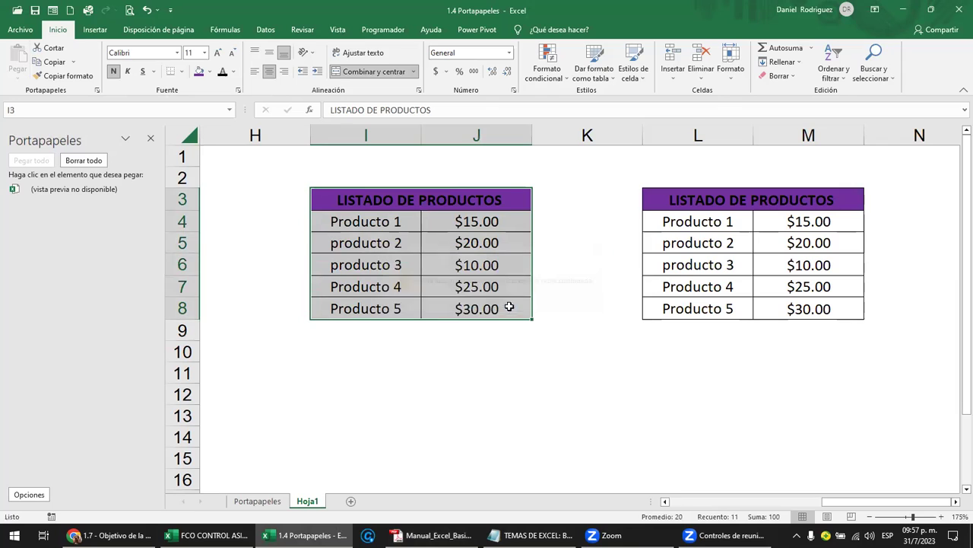
drag(363, 189, 297, 194)
key(Return)
click(269, 287)
key(Up)
key(Up)
key(Up)
key(Right)
key(Up)
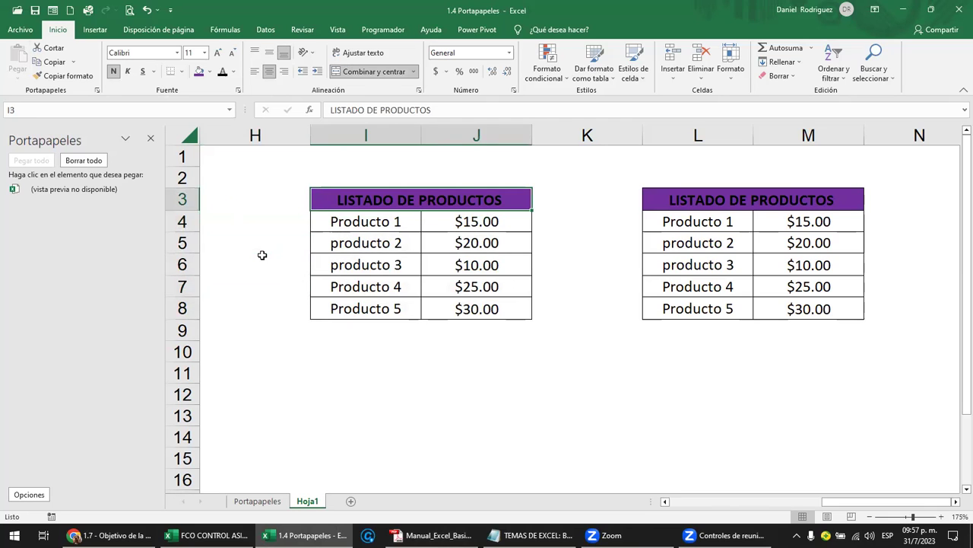
click(319, 353)
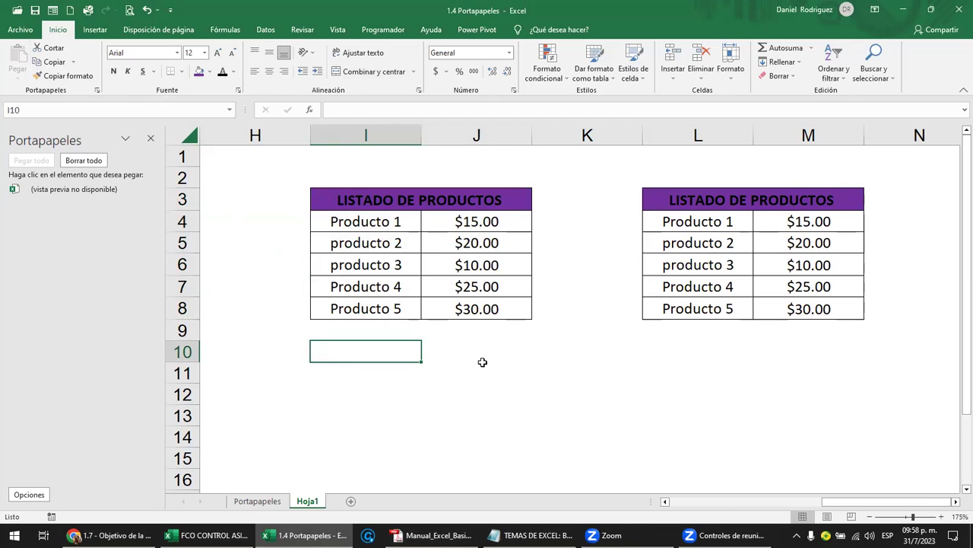
Go to the Portapapeles sheet and bring the TIENDA 1 table into view.
click(263, 502)
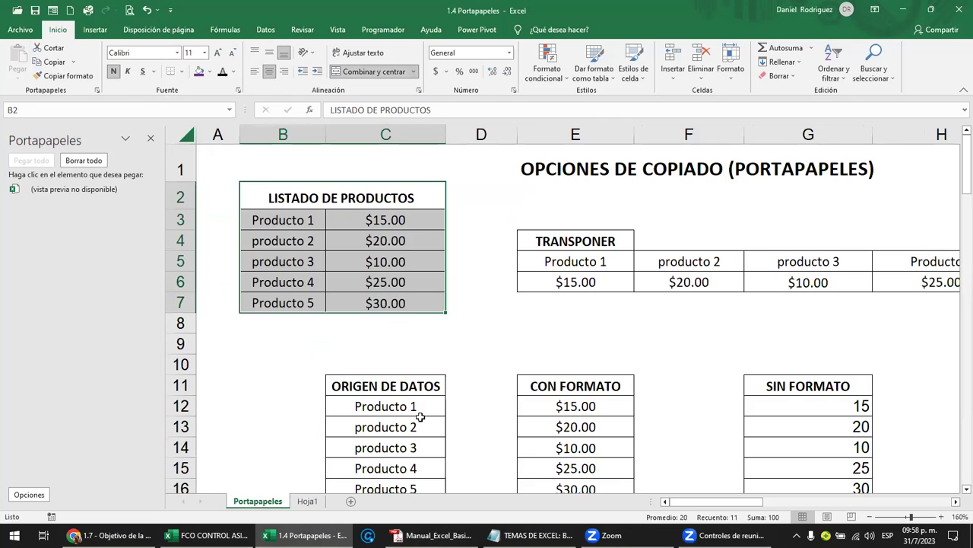
click(458, 346)
scroll(458, 346, down, 3)
scroll(458, 346, down, 1)
scroll(457, 346, down, 2)
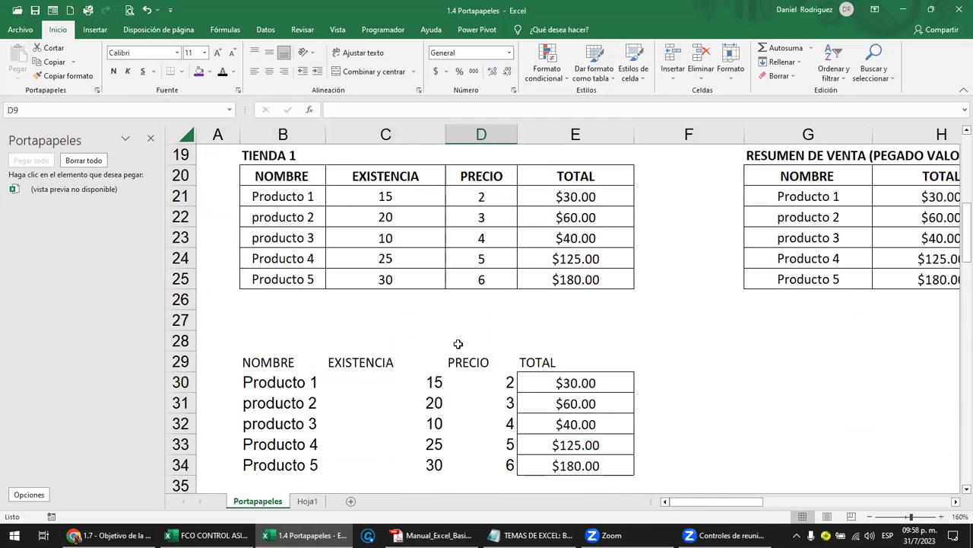
scroll(458, 343, up, 1)
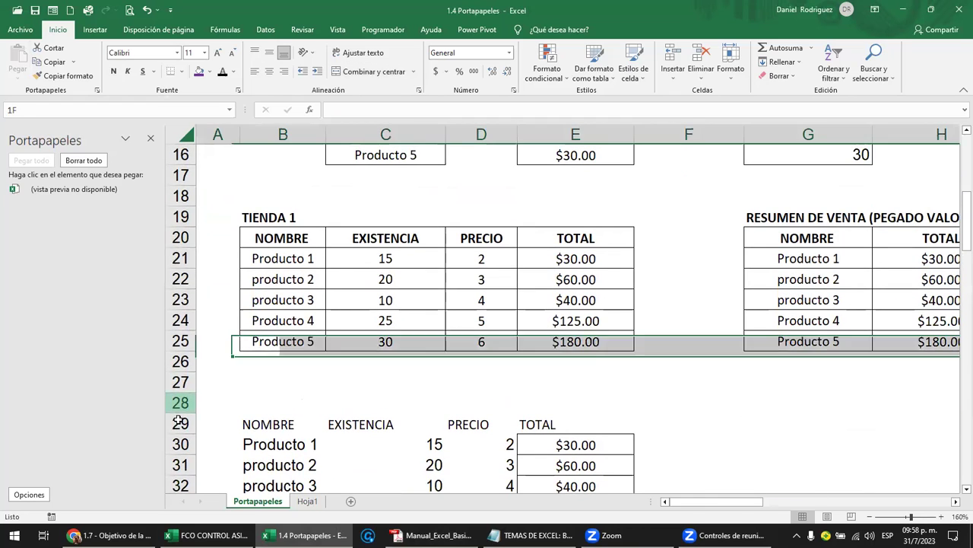
Clear the leftover table copy in rows 28–34.
drag(184, 408, 246, 476)
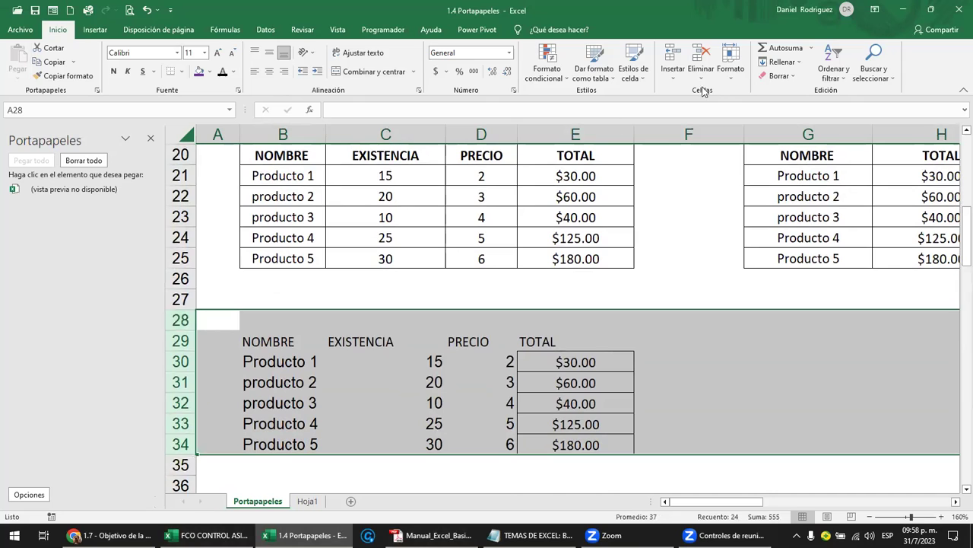
click(780, 75)
click(779, 75)
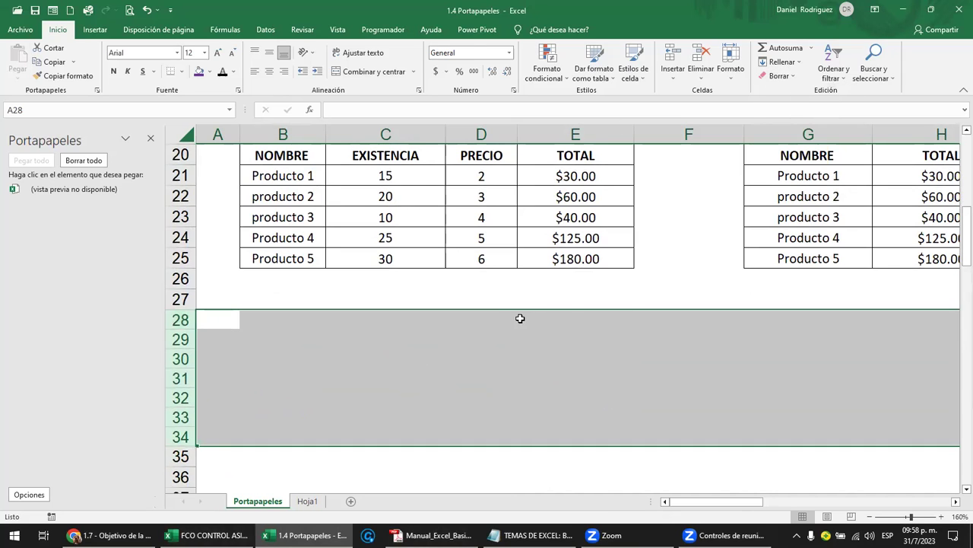
click(518, 318)
scroll(519, 318, up, 1)
Check the TOTAL formula in E21, then rename the PRECIO header D20 to COMISION.
click(577, 238)
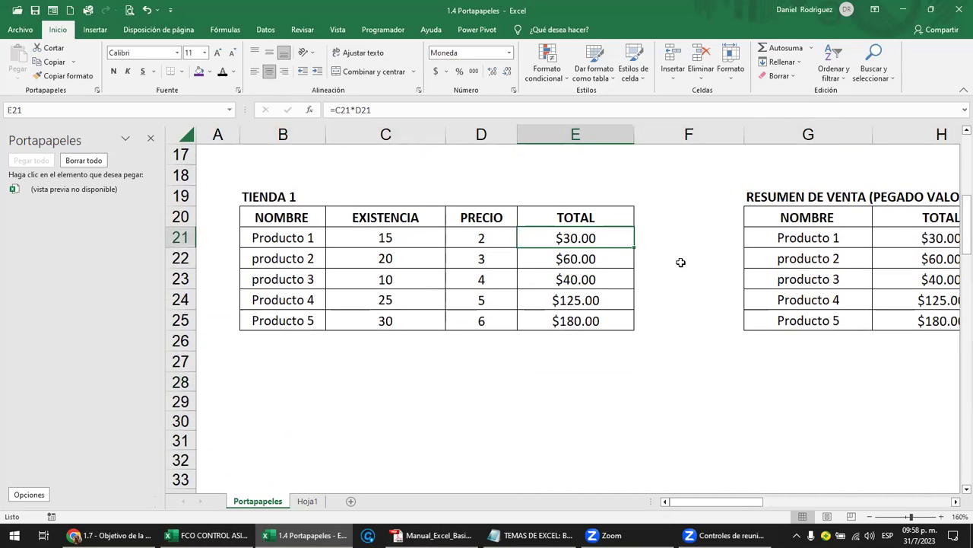
key(F2)
key(Escape)
click(374, 241)
click(463, 234)
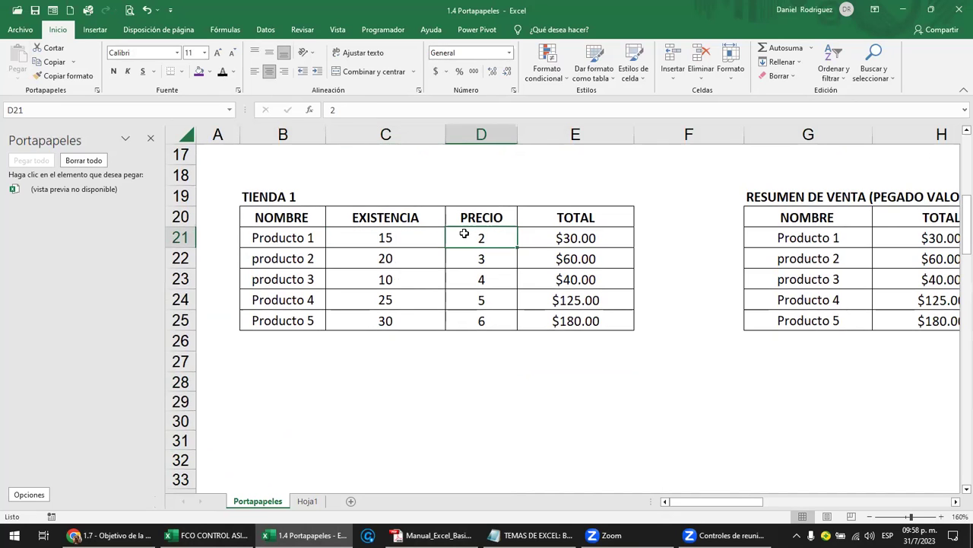
click(514, 220)
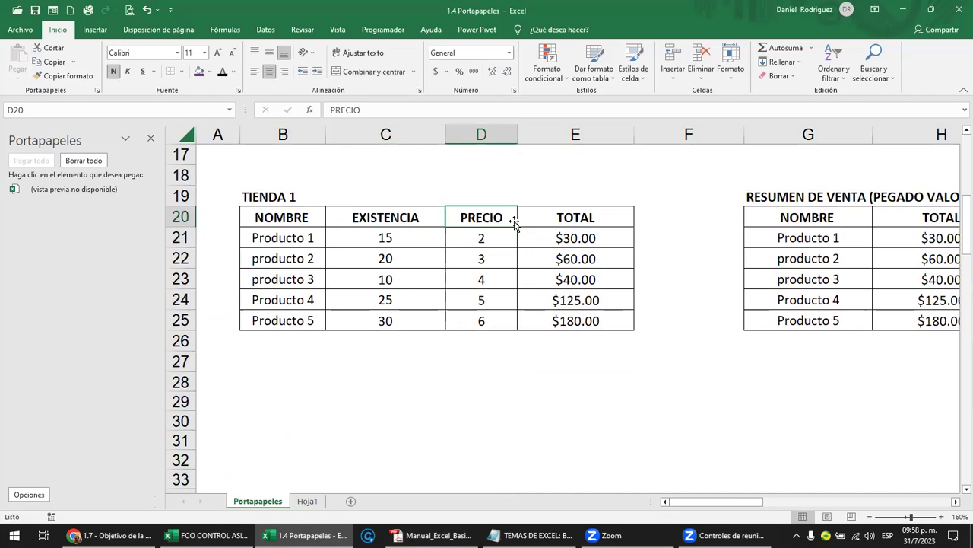
text(COMICI)
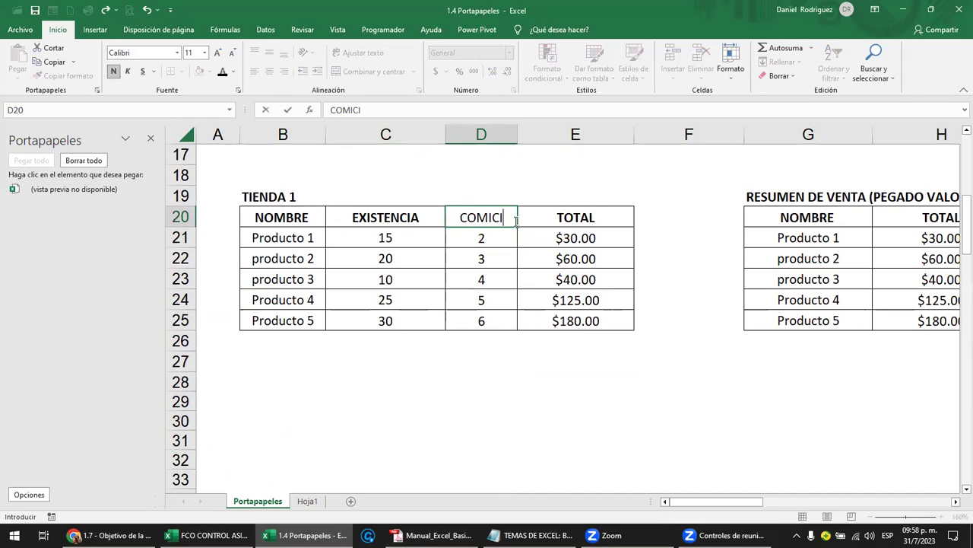
key(BackSpace)
key(BackSpace)
text(SION)
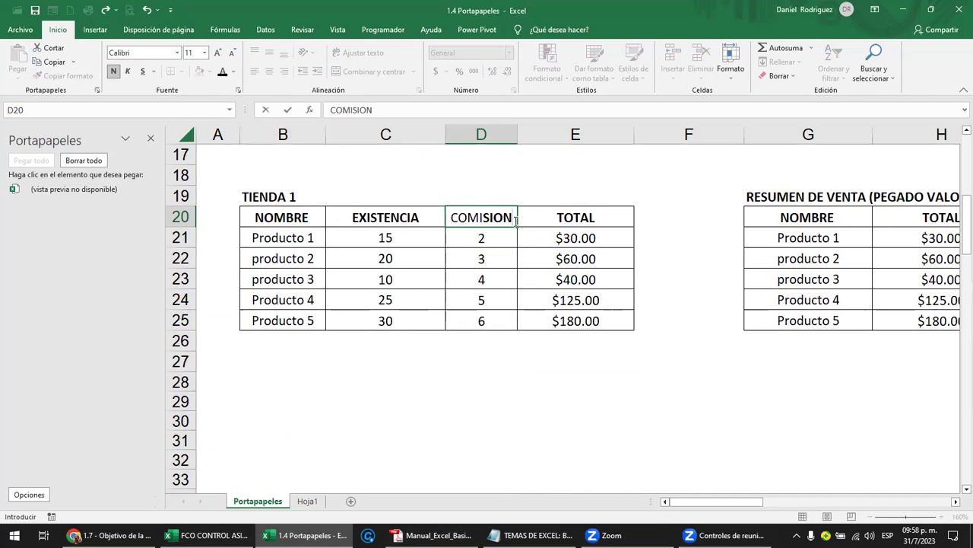
key(Return)
Clear the old PRECIO values in D21:D25 so every TOTAL shows $0.00.
key(Delete)
key(Down)
key(Delete)
key(Down)
key(Delete)
key(Down)
key(Delete)
key(Down)
key(Delete)
key(Up)
key(Up)
key(Up)
key(Up)
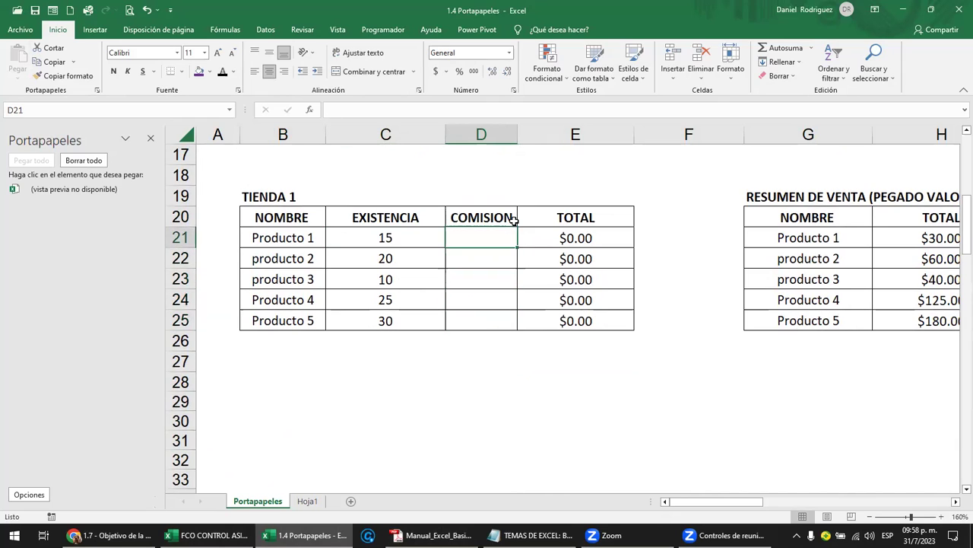
scroll(498, 236, up, 2)
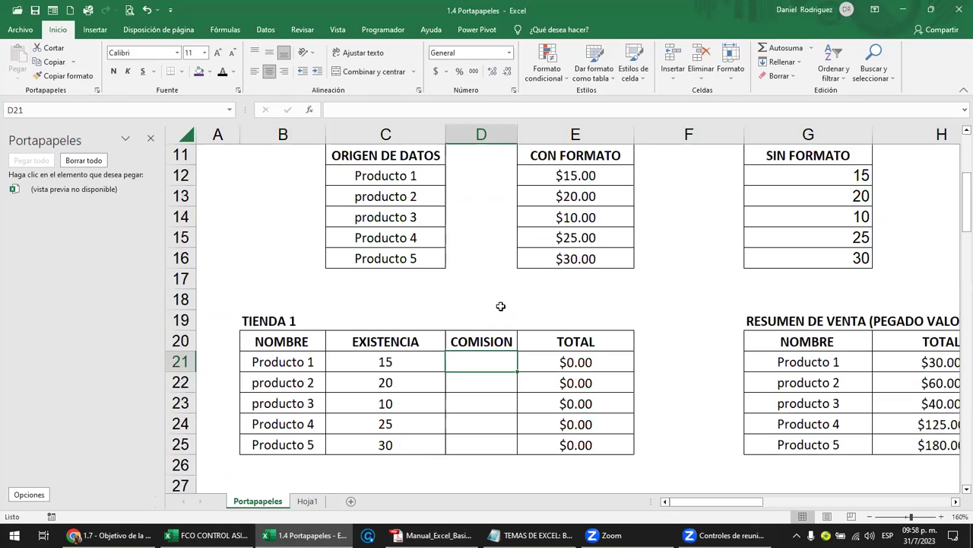
Enter 2 in E18 and clear the COMISION column of the table.
click(554, 296)
text(2)
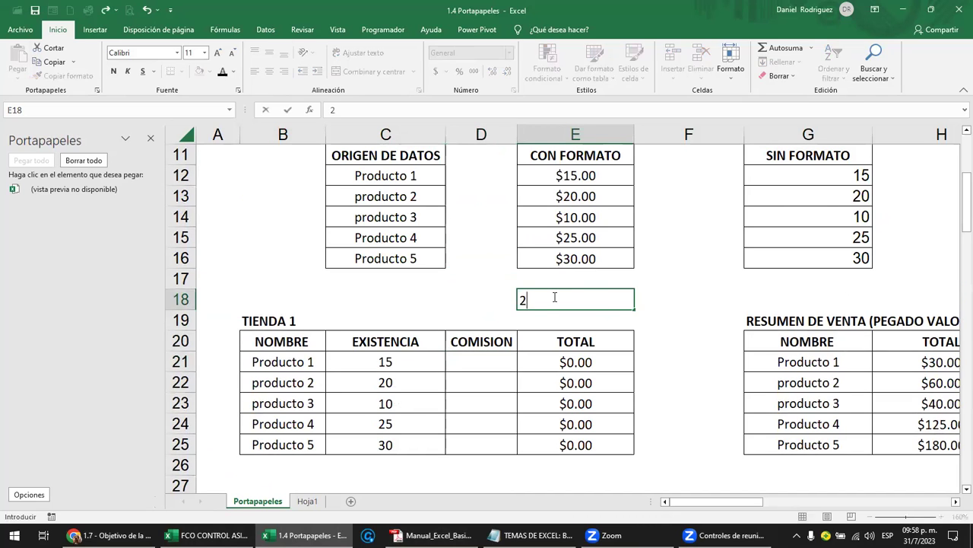
key(Return)
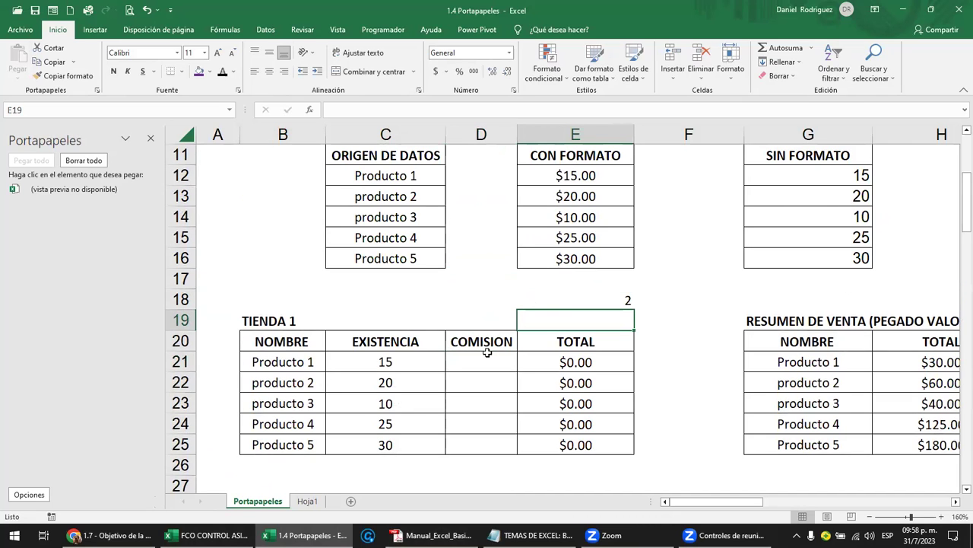
click(491, 362)
drag(484, 339, 486, 443)
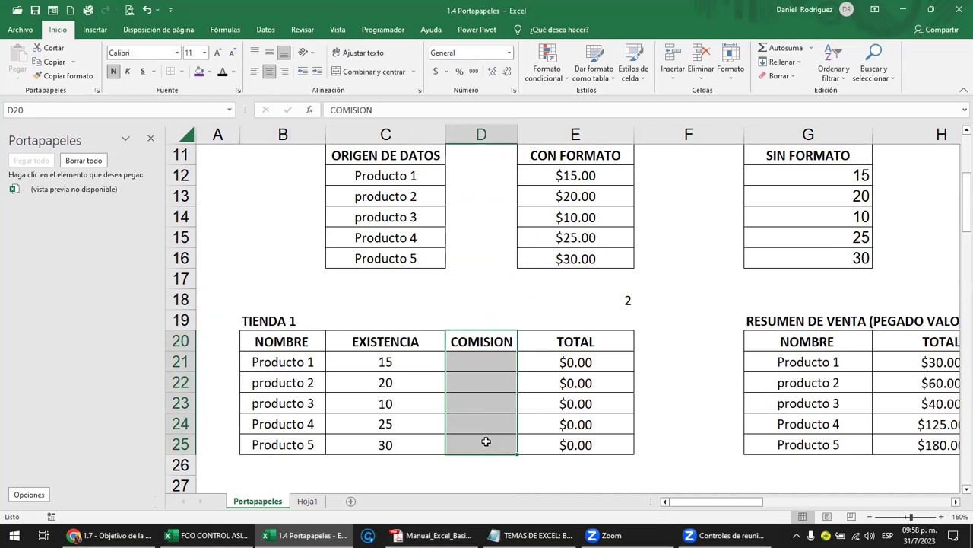
key(Delete)
Move the TOTAL column into column D and inspect D21's #¡REF! formula.
drag(575, 341, 573, 441)
key(ctrl+x)
key(Left)
key(ctrl+v)
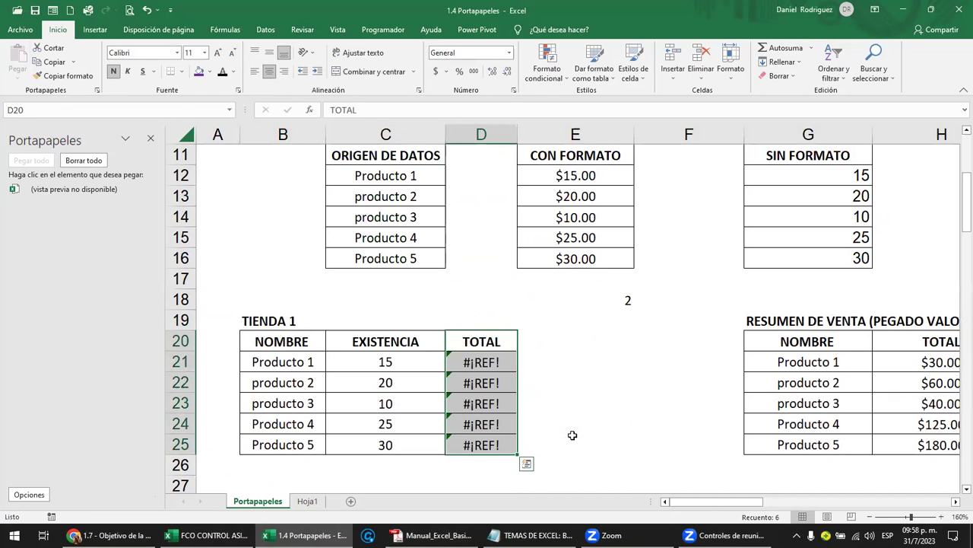
double_click(482, 362)
key(Escape)
text(=)
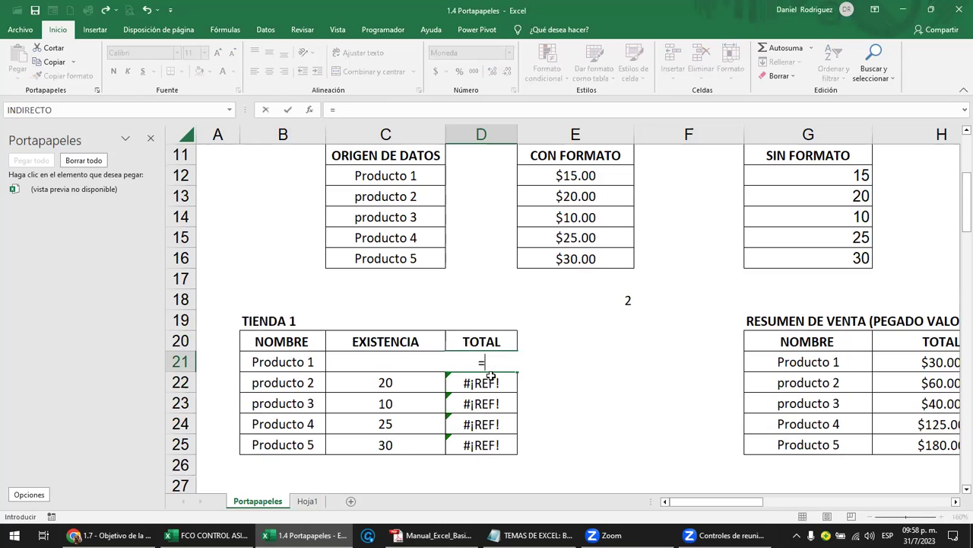
key(Escape)
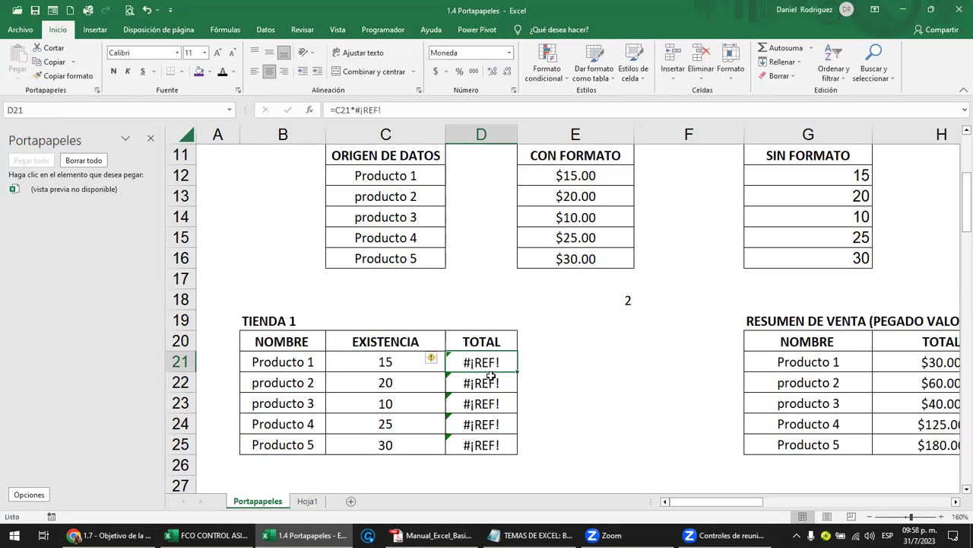
Rename the EXISTENCIA header to VENTAS and format C21:C25 as Moneda currency.
click(416, 341)
text(VENTAS)
key(Return)
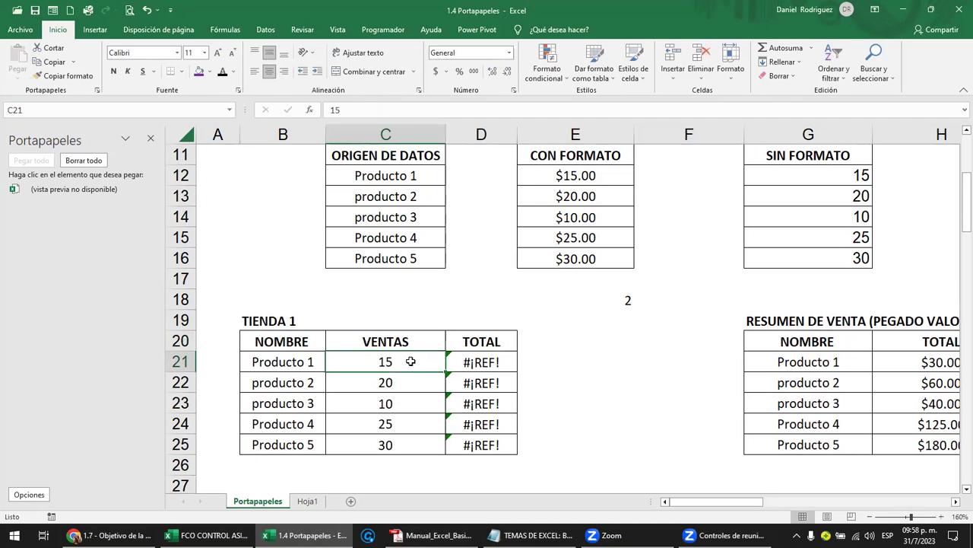
drag(415, 359, 416, 440)
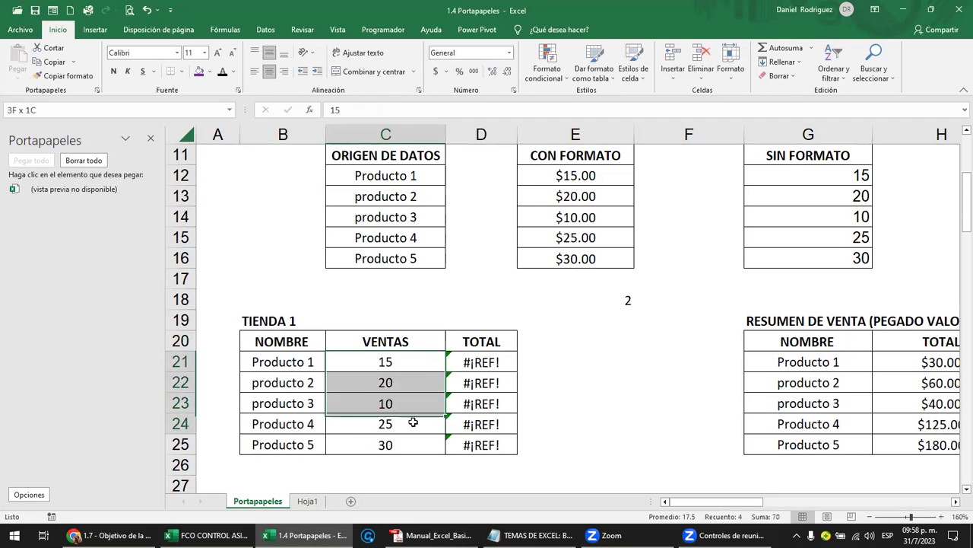
click(508, 52)
click(486, 126)
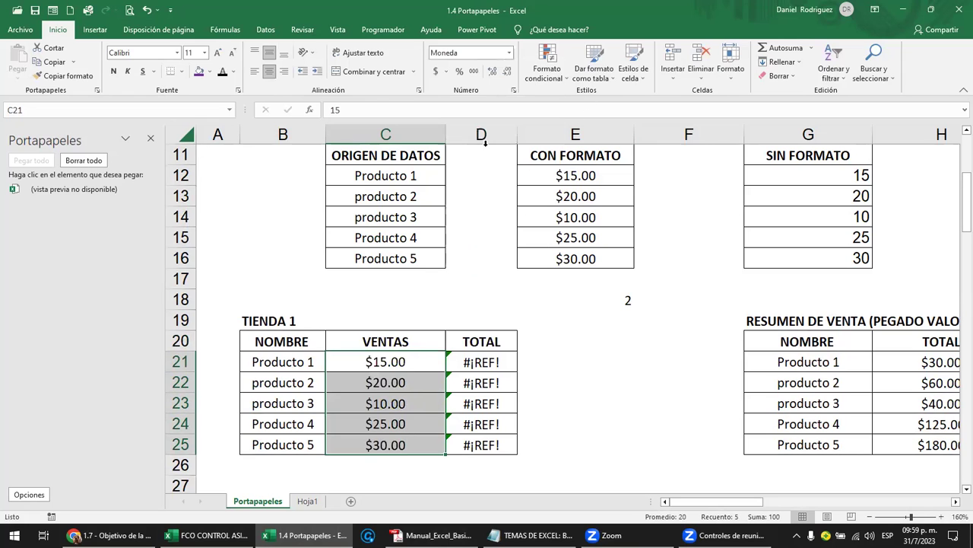
Delete the broken #¡REF! formulas in D21:D25 and start the formula =C21+E18 in D21.
click(482, 363)
key(shift+Down)
key(shift+Down)
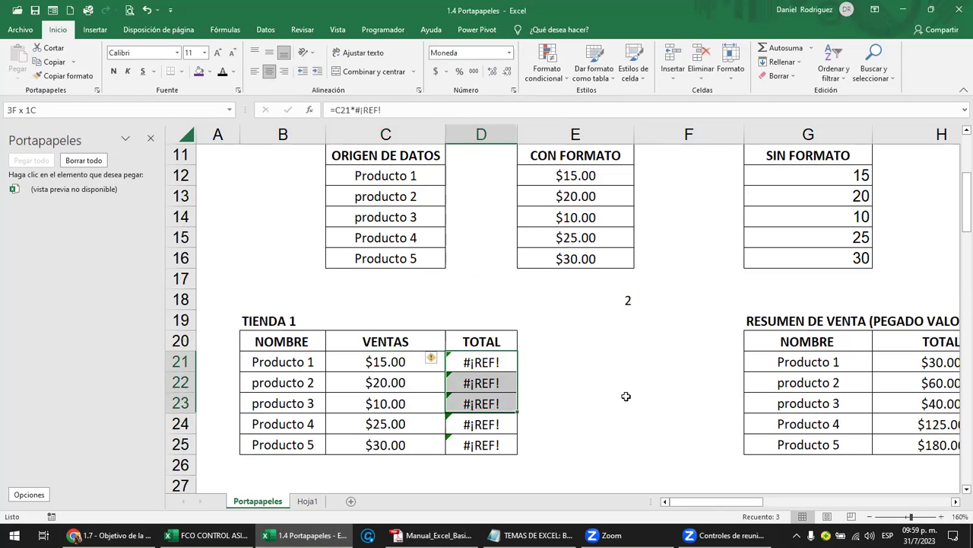
key(shift+Down)
key(shift+Down)
key(Delete)
key(Down)
key(Up)
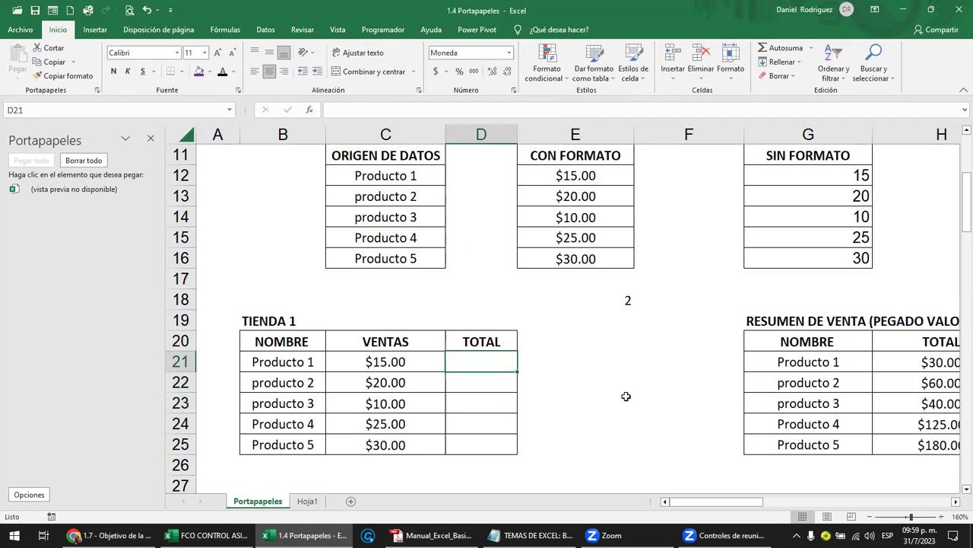
text(=)
key(Left)
key(Left)
key(Right)
Enter =C21+E18 as the D21 TOTAL and give E18 the Contabilidad format.
text(+)
click(620, 302)
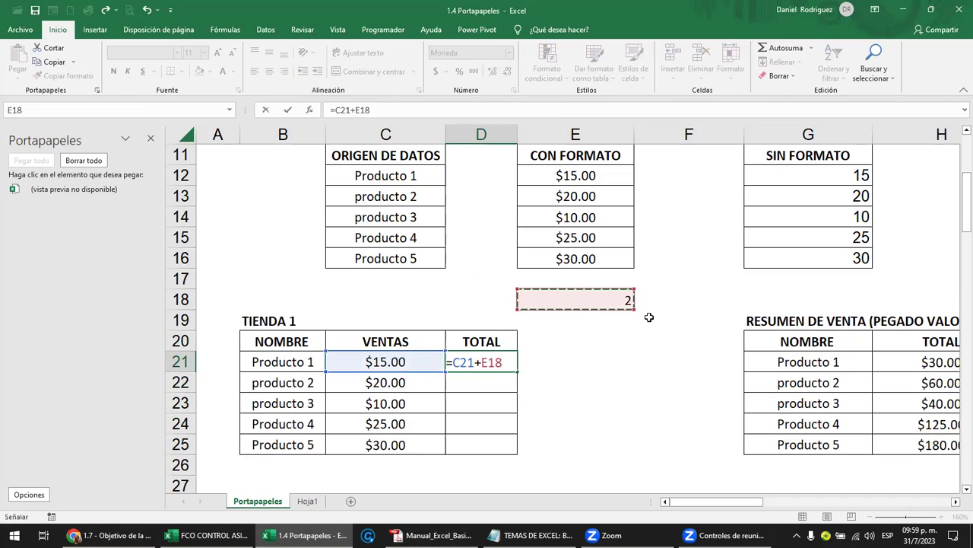
key(Return)
click(618, 297)
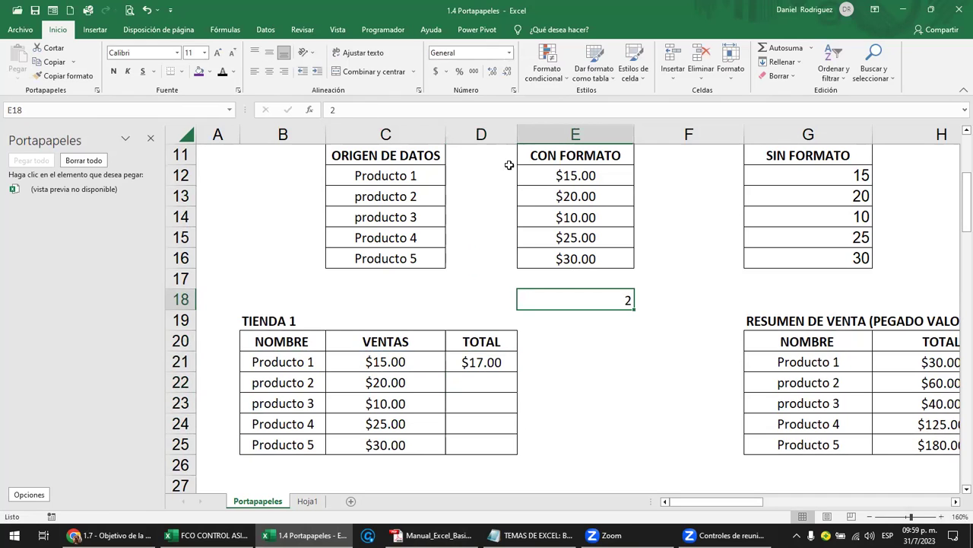
click(436, 71)
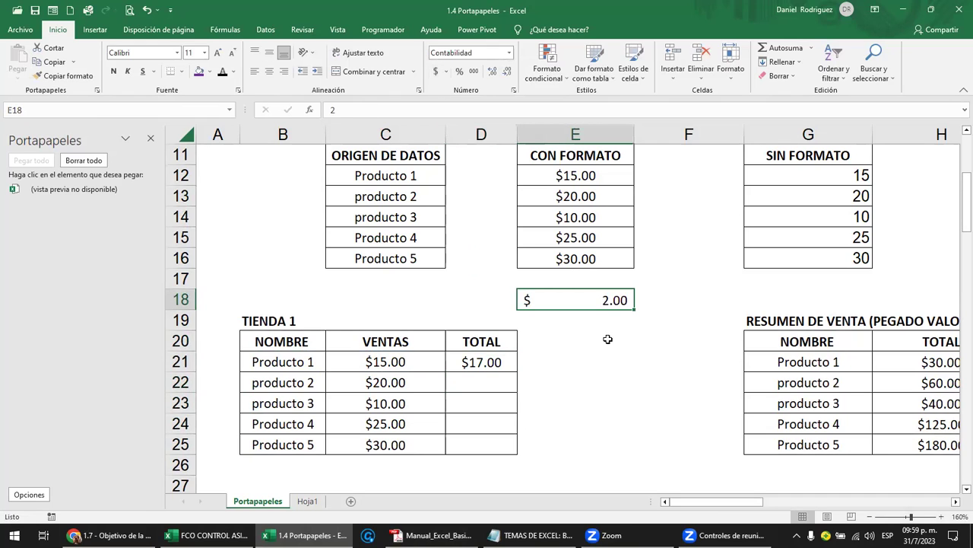
Make the reference absolute ($E$18) and copy the D21 formula down to D22:D25.
click(502, 362)
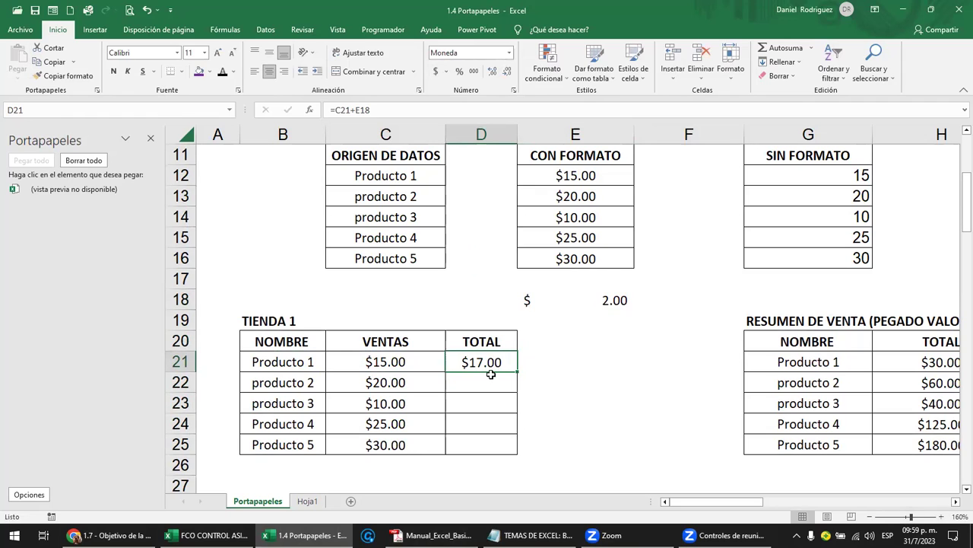
key(F2)
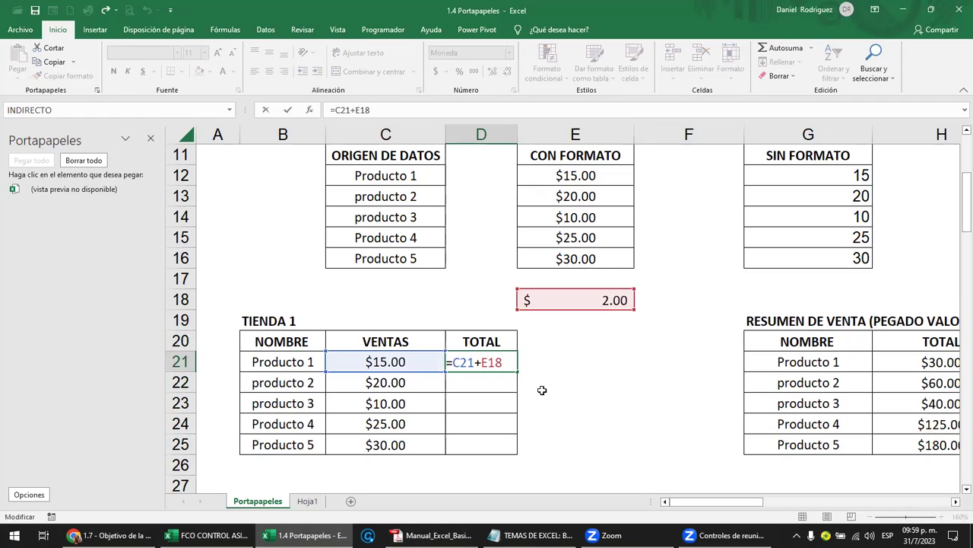
key(F4)
key(Return)
key(Up)
key(ctrl+c)
key(Down)
key(shift+Down)
key(shift+Down)
key(shift+Down)
key(Return)
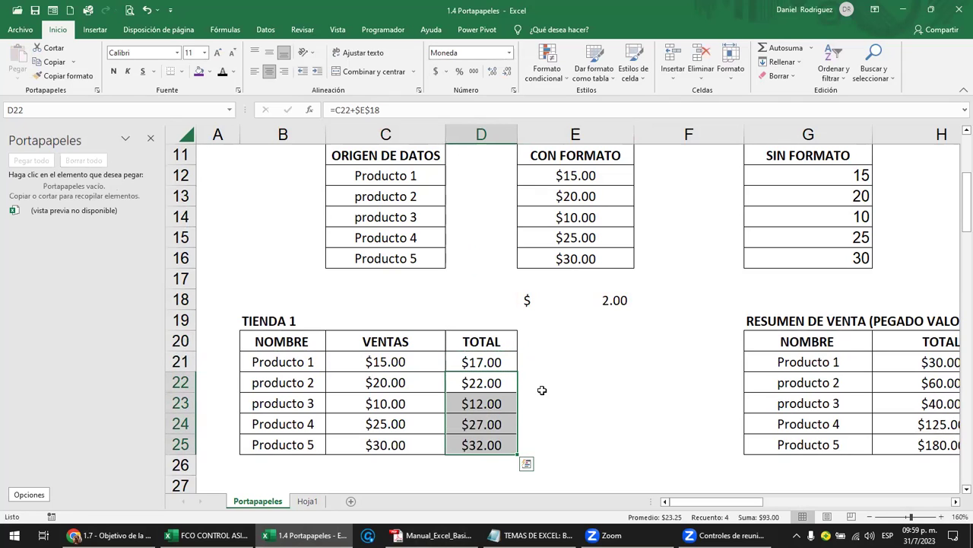
Check the D21 formula against the VENTAS value in C21 and the fixed value in E18.
click(491, 357)
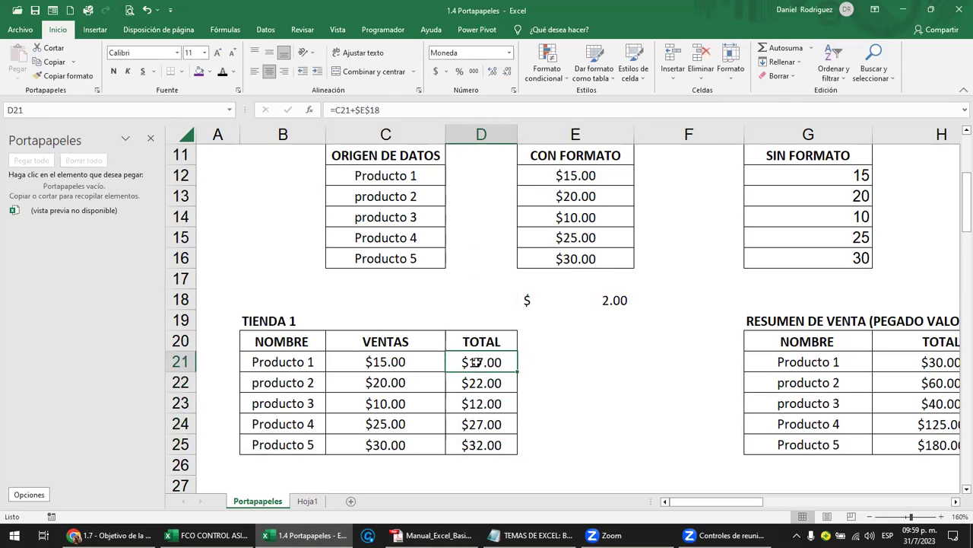
click(394, 362)
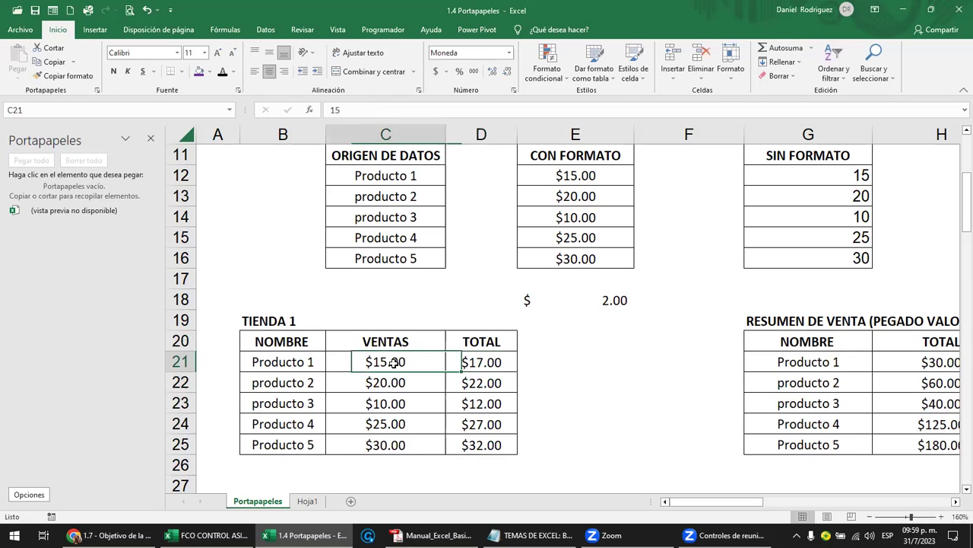
click(603, 300)
Copy the TIENDA 1 table and paste it at B3 on a new sheet, Hoja2.
drag(278, 341, 468, 447)
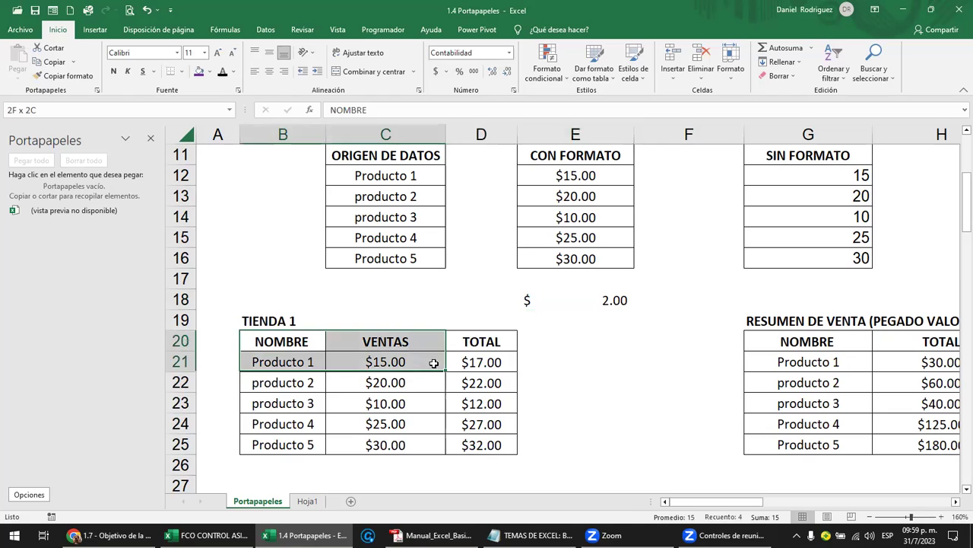
key(ctrl+c)
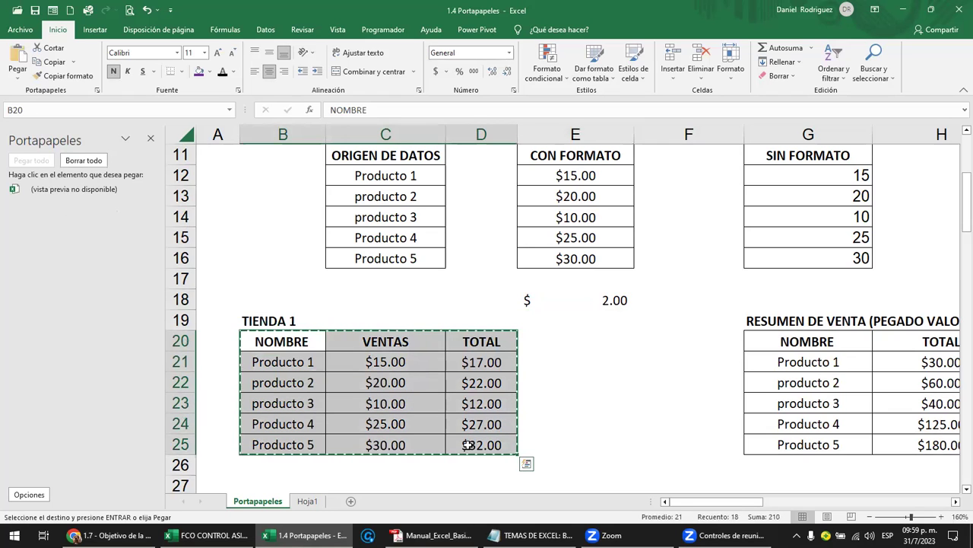
click(307, 500)
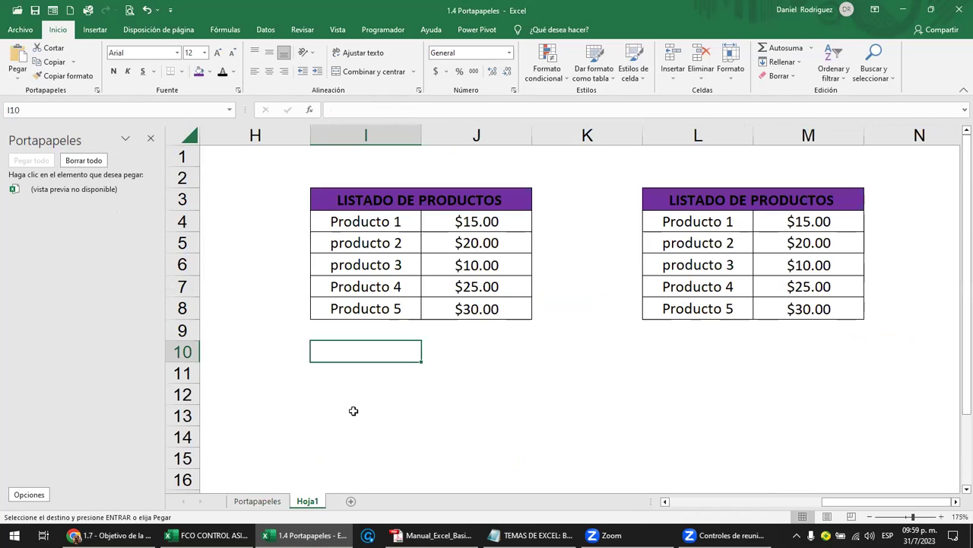
click(351, 500)
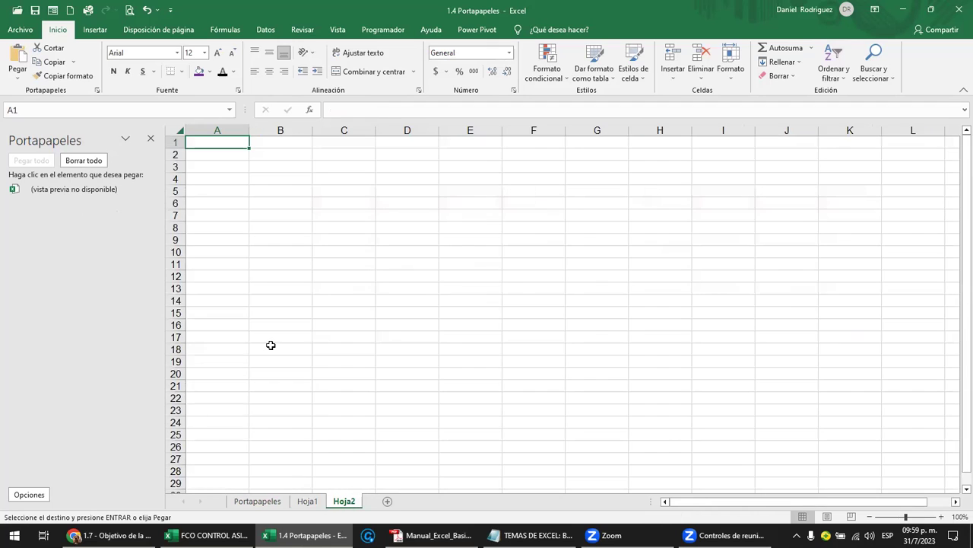
click(253, 169)
ctrl+scroll(278, 211, up, 3)
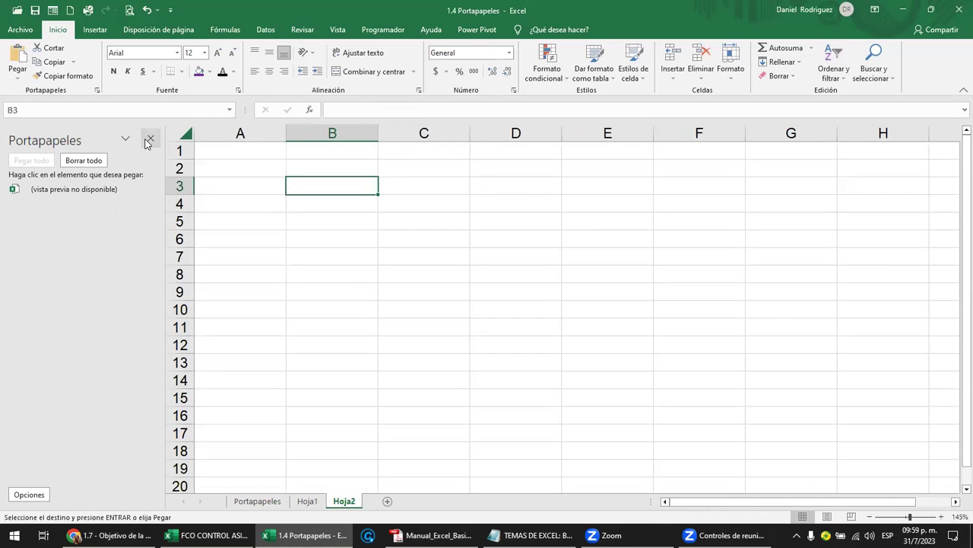
key(ctrl+v)
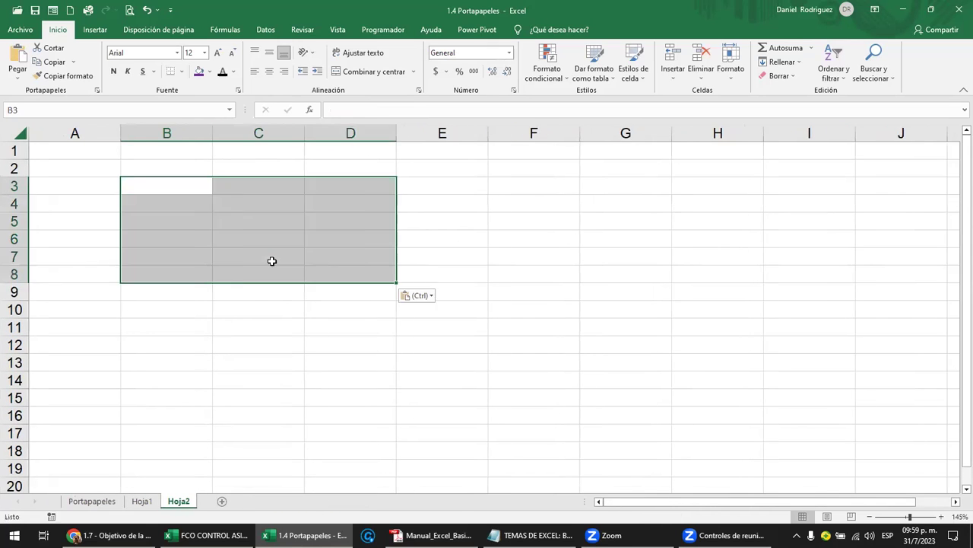
Check the pasted D4 formula, then return to Portapapeles at D21 and cancel the copy marquee.
click(364, 210)
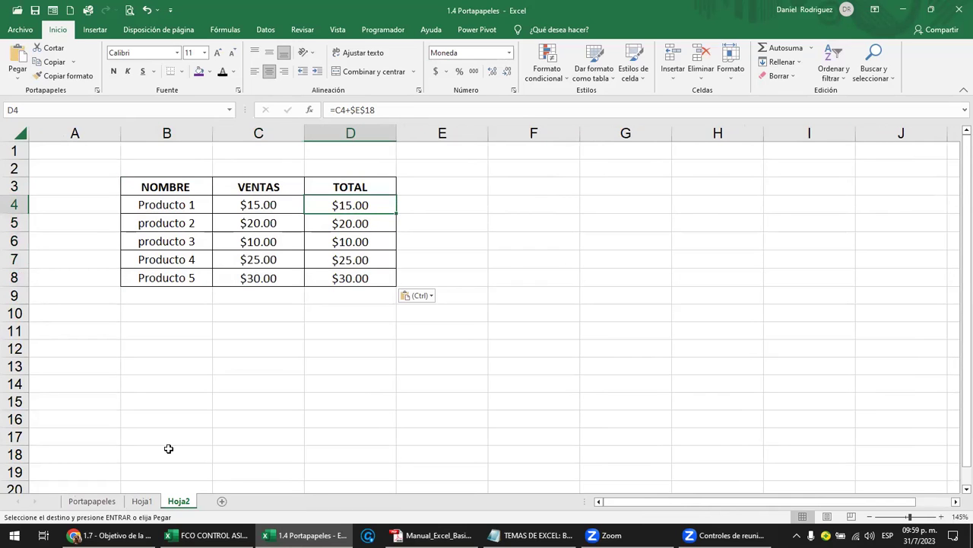
click(110, 501)
click(315, 366)
key(Escape)
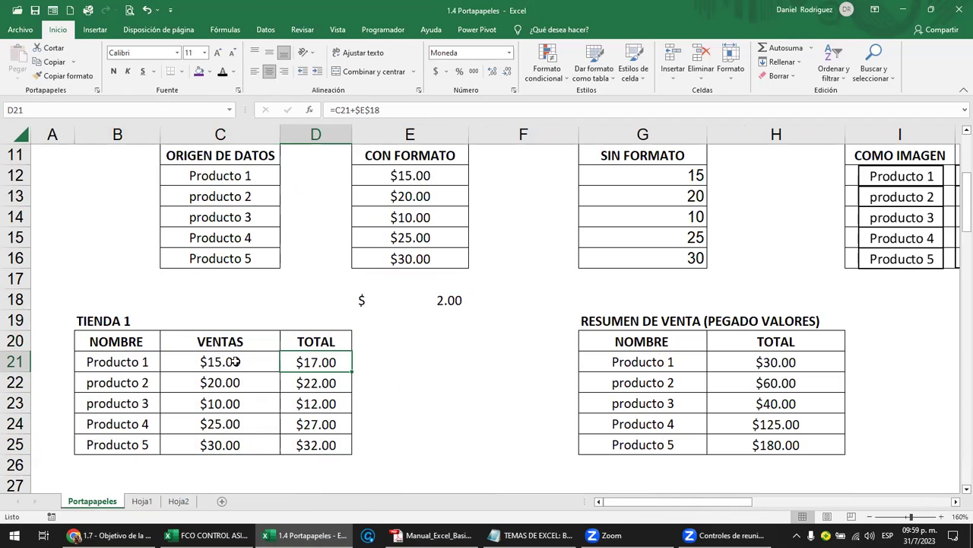
Compare the sales values and the D4 TOTAL formula on Hoja2 with those on Portapapeles.
drag(235, 362, 234, 445)
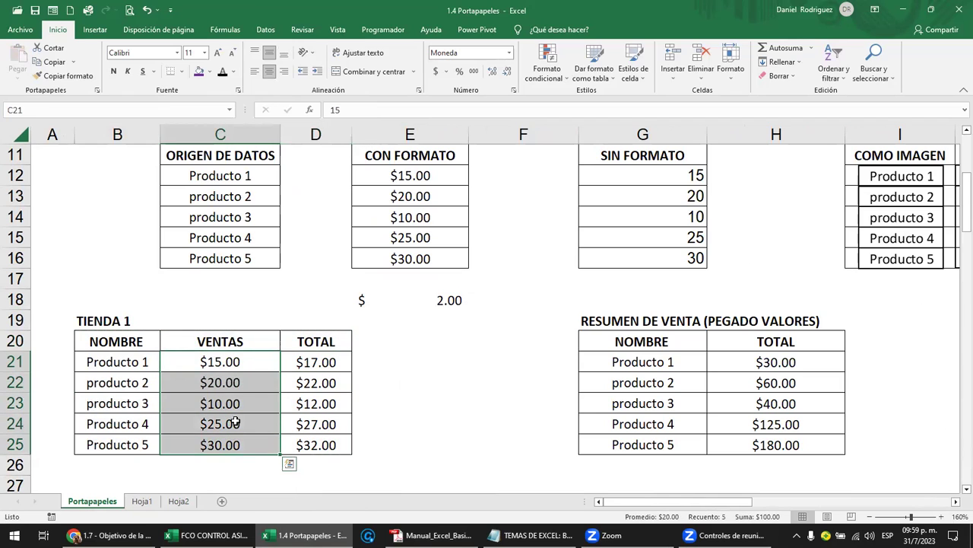
click(183, 501)
drag(270, 209, 265, 276)
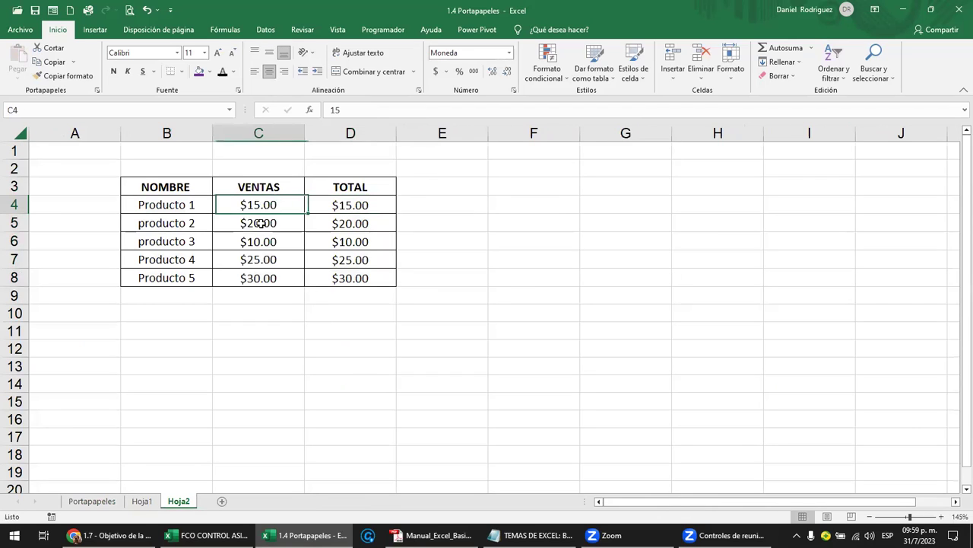
click(366, 208)
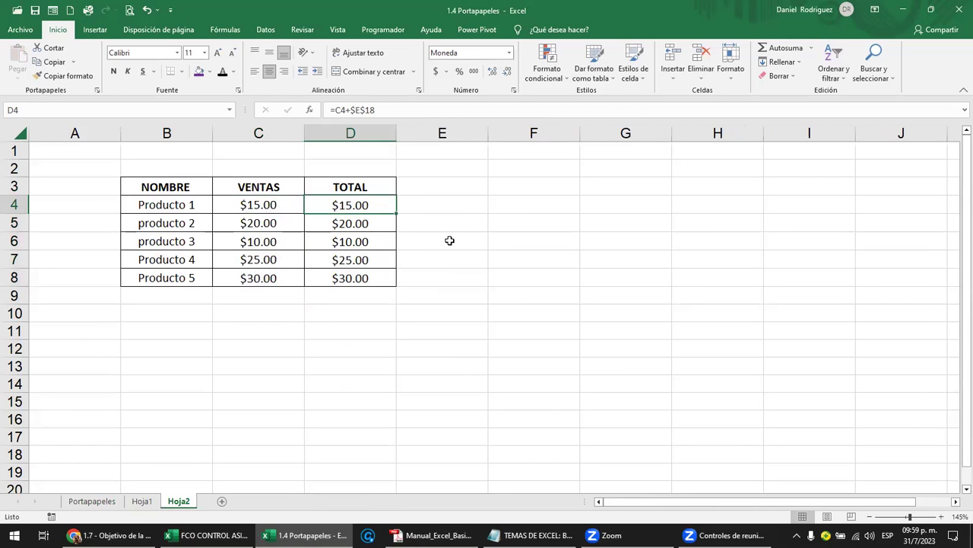
key(F2)
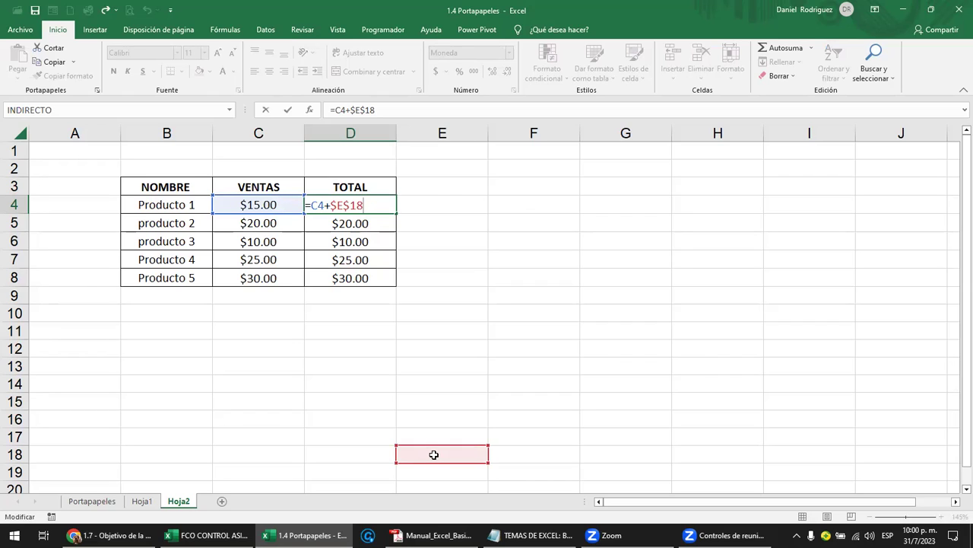
key(ctrl+Return)
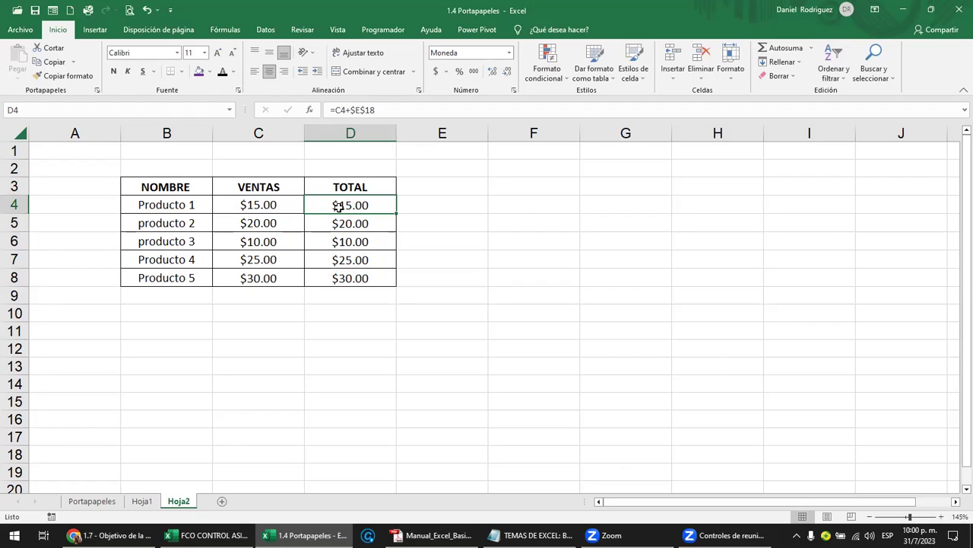
Back on Portapapeles, copy the whole TIENDA 1 table B20:D25.
click(92, 500)
key(Escape)
drag(114, 344, 316, 446)
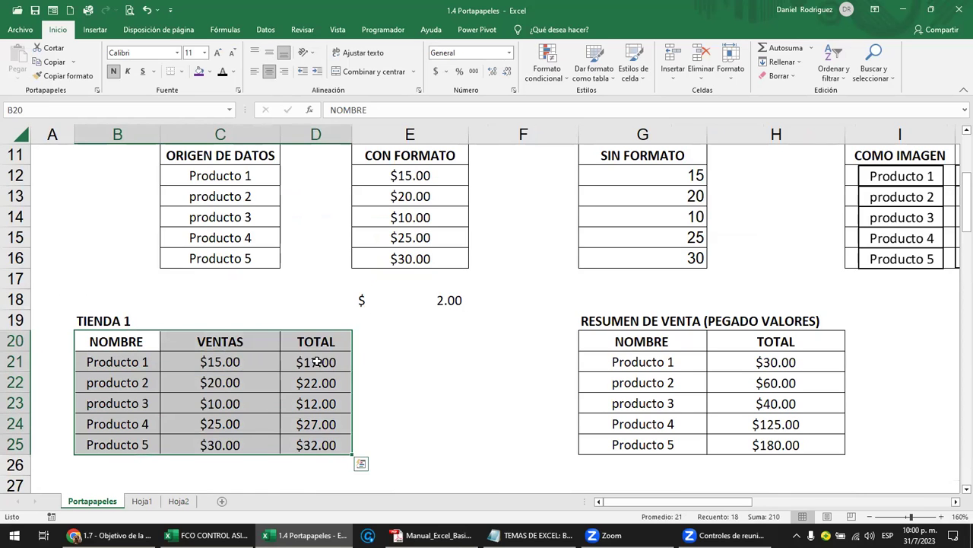
key(ctrl+c)
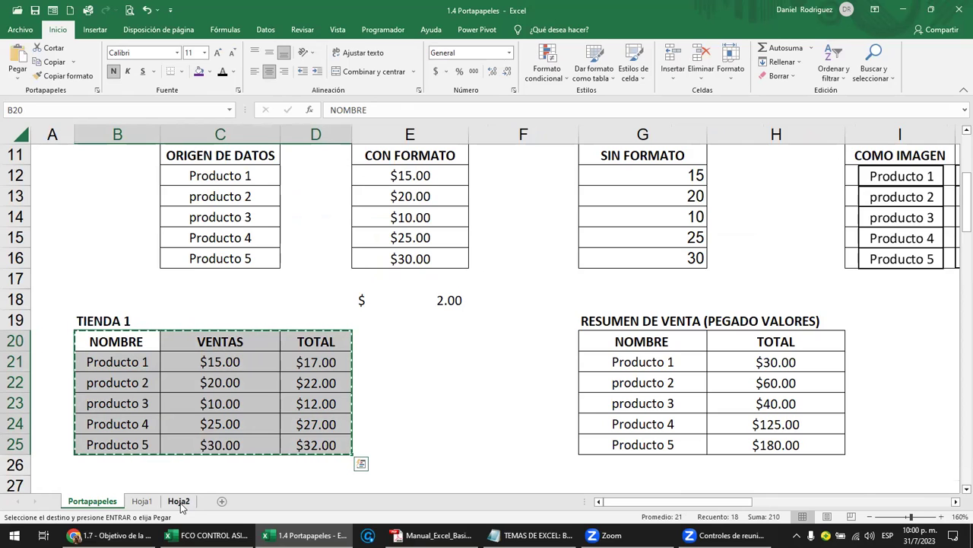
Paste the table at Hoja2 B12 using Formato de valores y origen, so D13 holds a plain value.
click(180, 502)
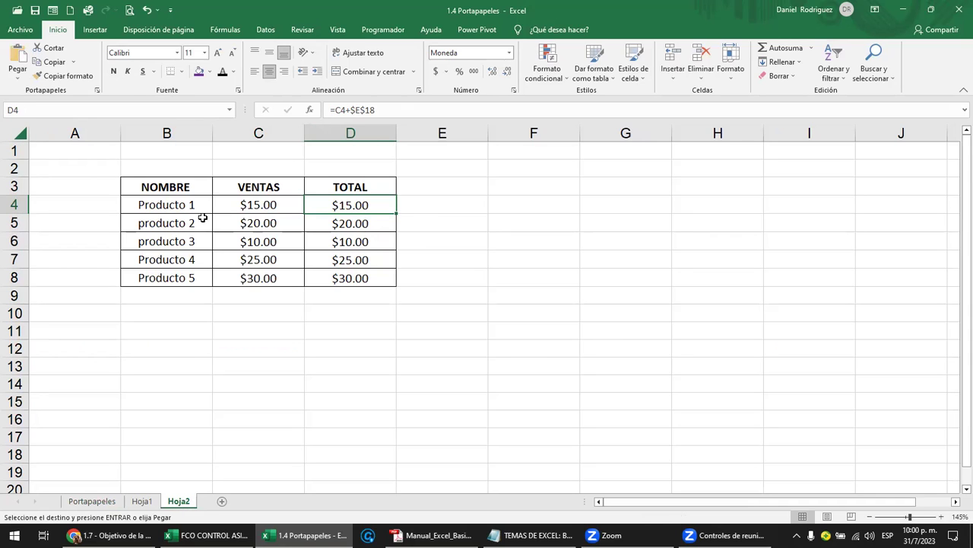
click(182, 356)
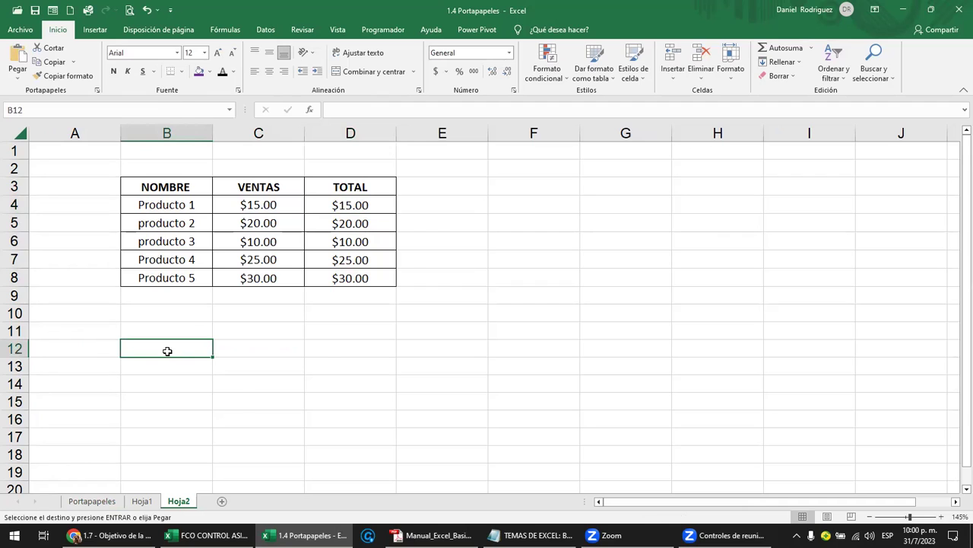
right_click(169, 352)
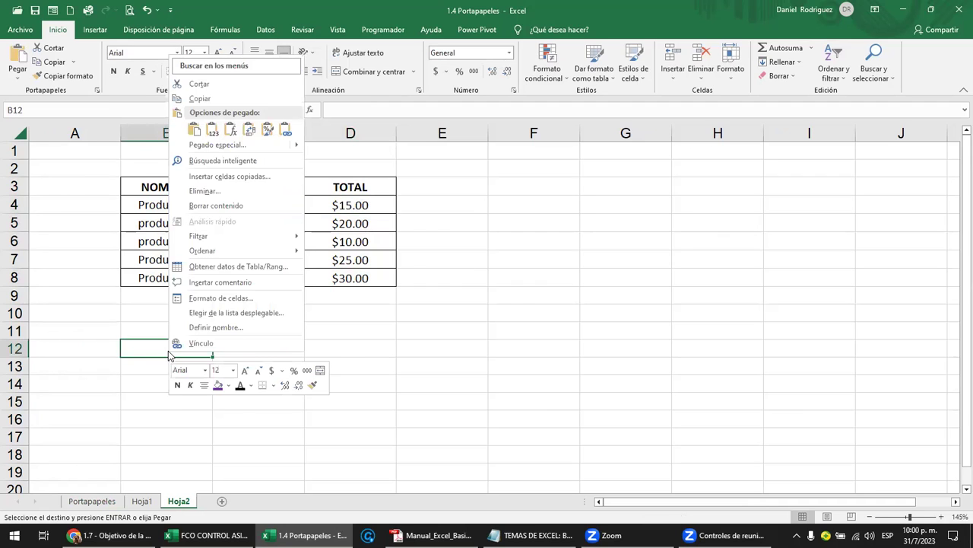
click(18, 77)
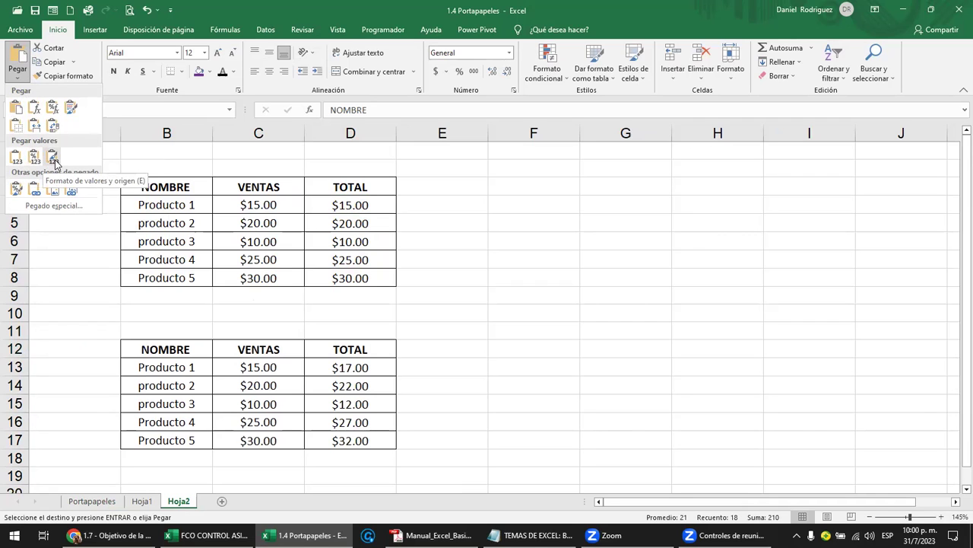
click(55, 158)
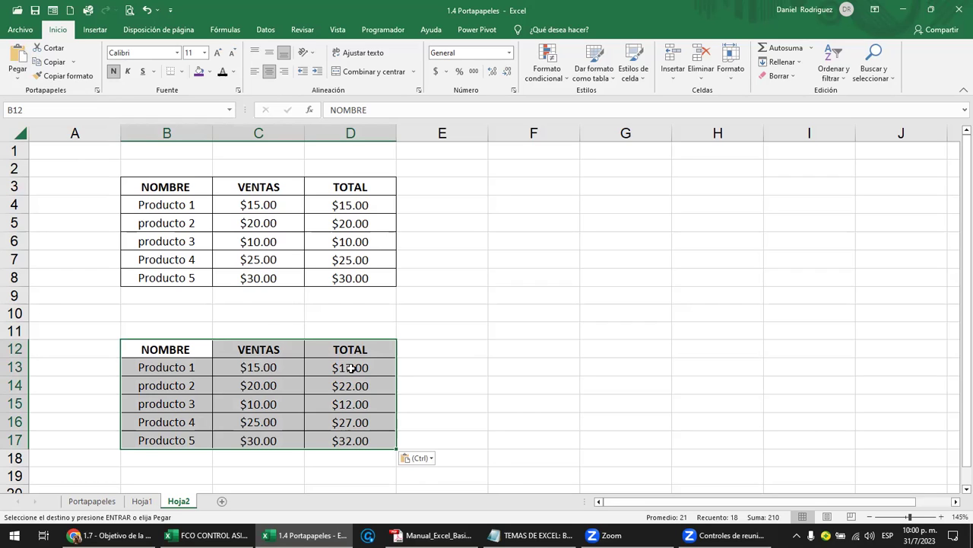
click(350, 367)
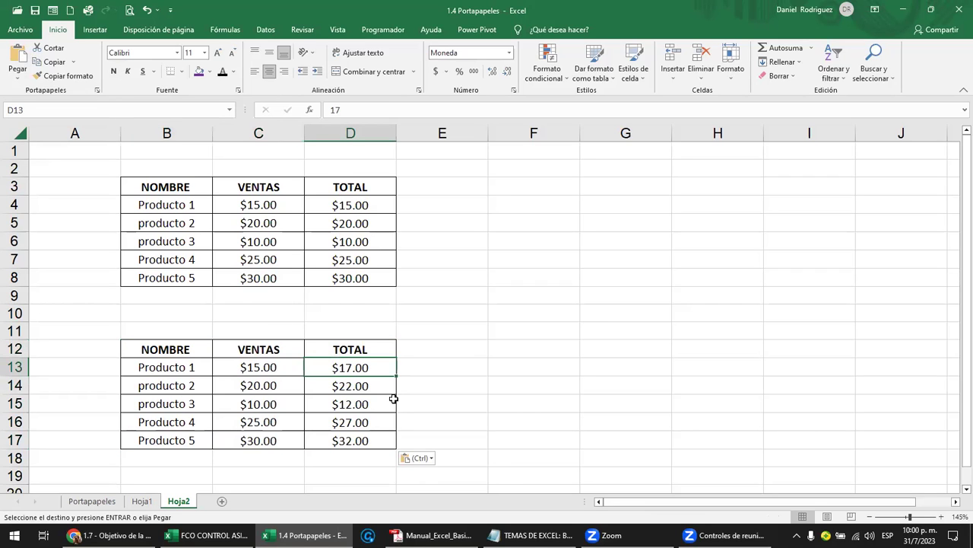
key(Escape)
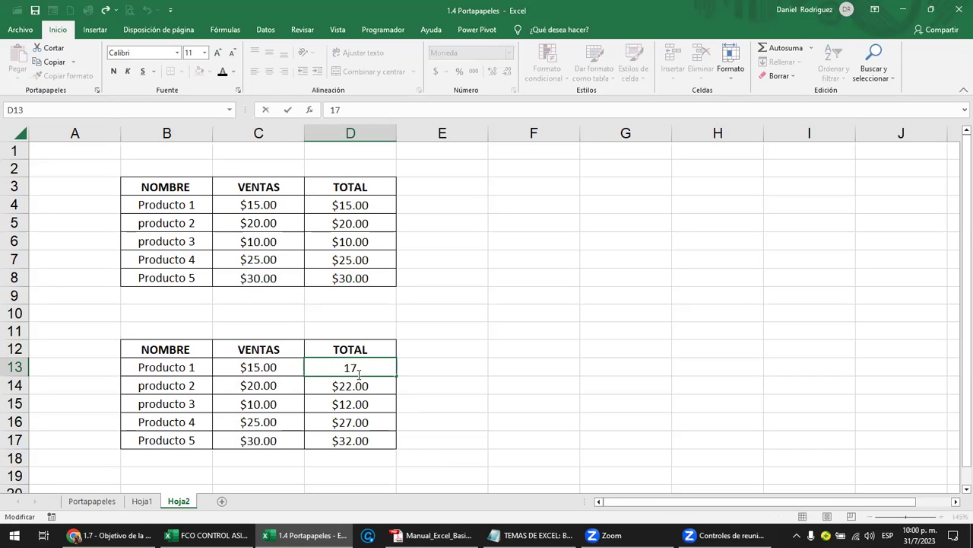
click(107, 500)
click(335, 362)
double_click(335, 362)
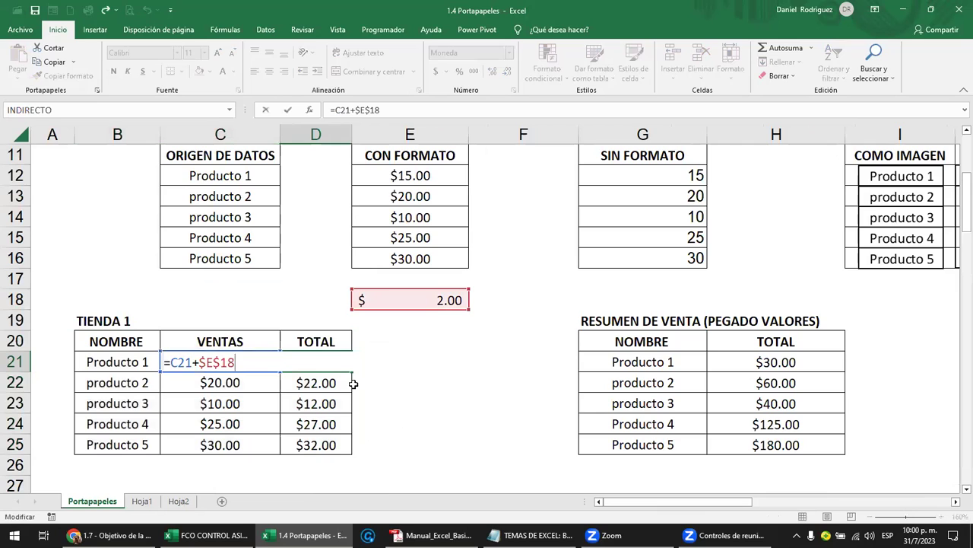
key(Escape)
click(179, 501)
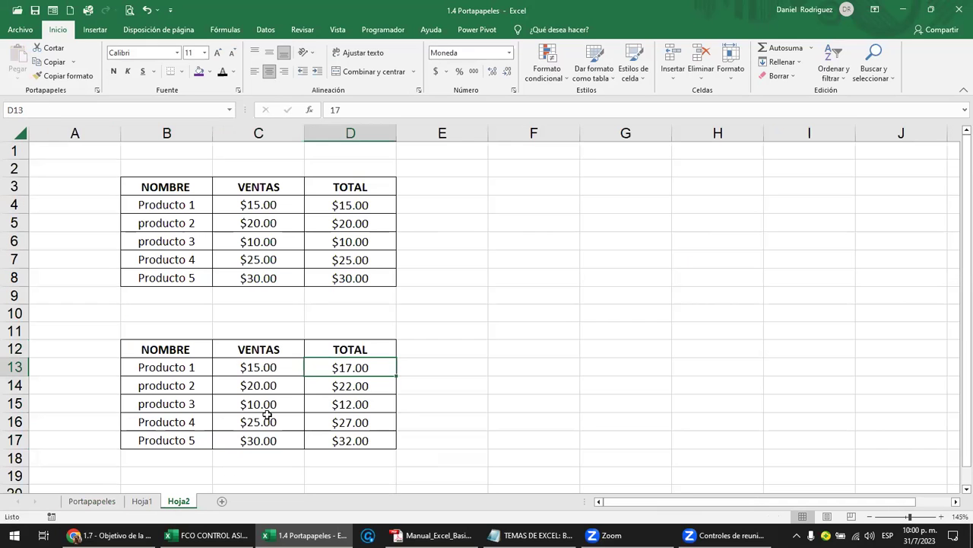
double_click(360, 370)
key(Escape)
click(366, 388)
double_click(365, 386)
key(Escape)
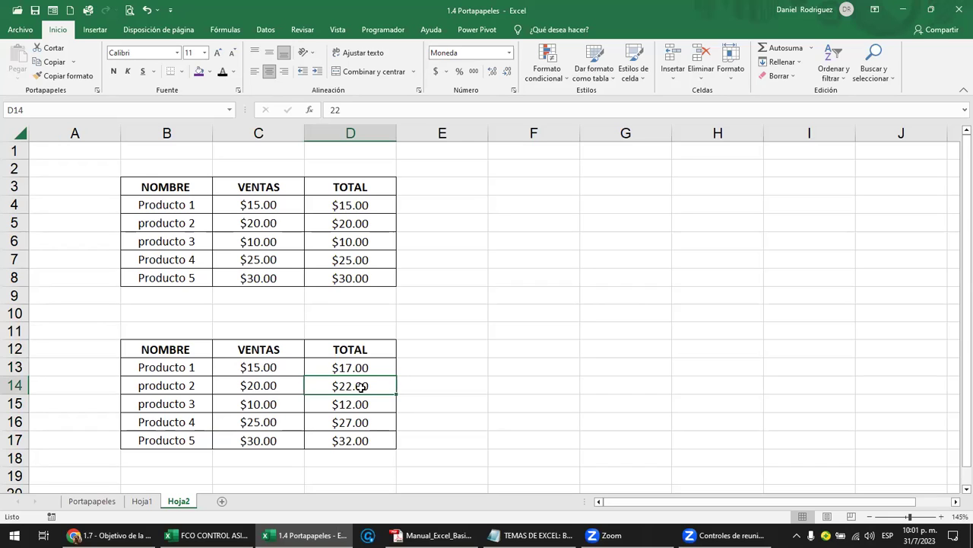
click(166, 352)
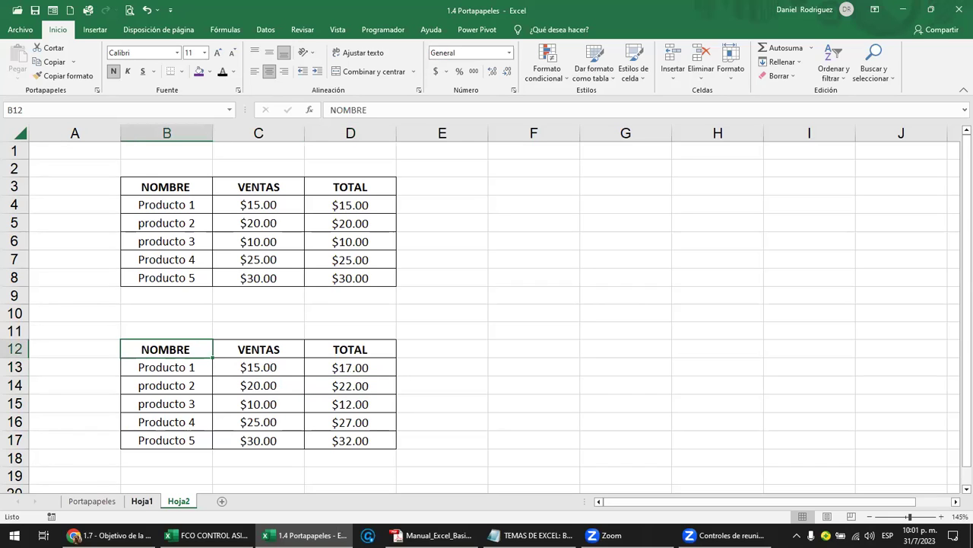
click(349, 207)
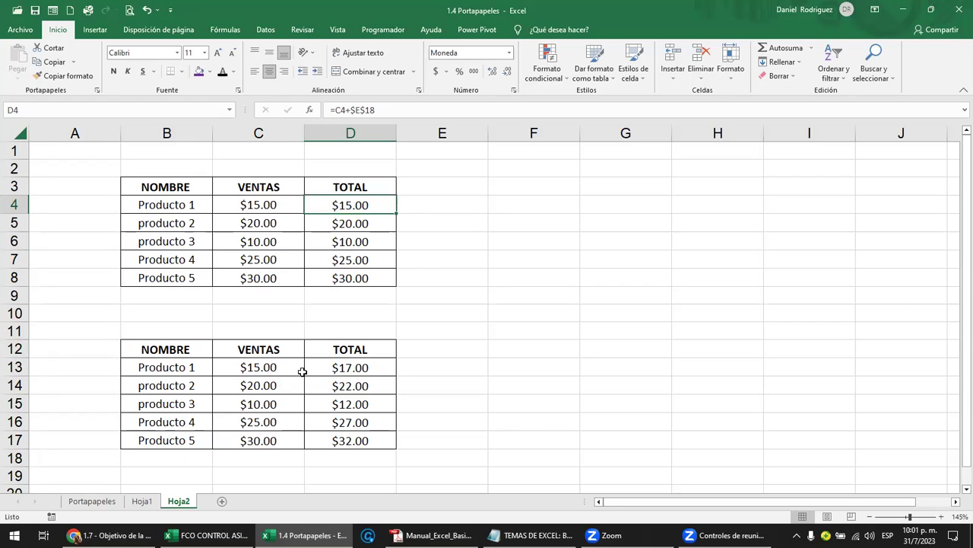
Fill the first TOTAL column, D3:D8, with orange.
drag(356, 204, 352, 259)
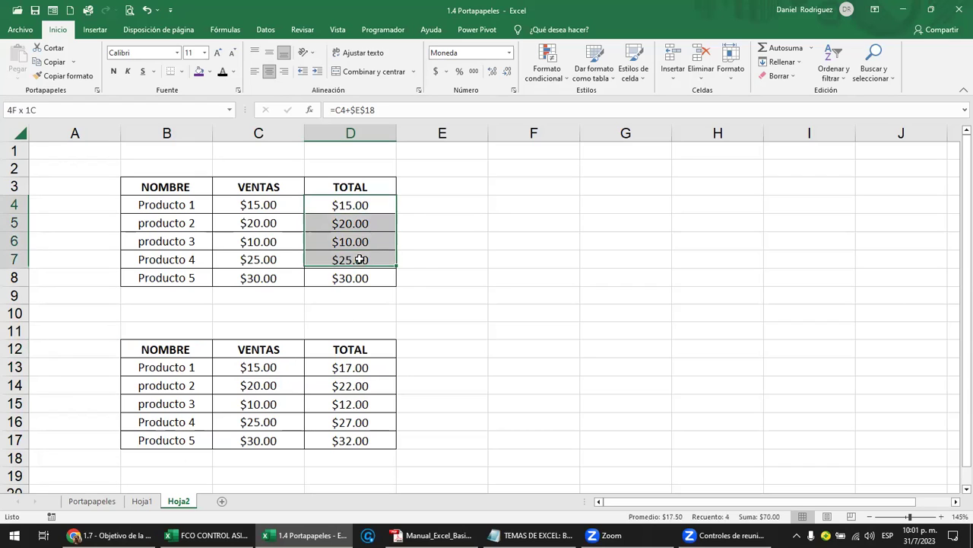
drag(353, 186, 359, 275)
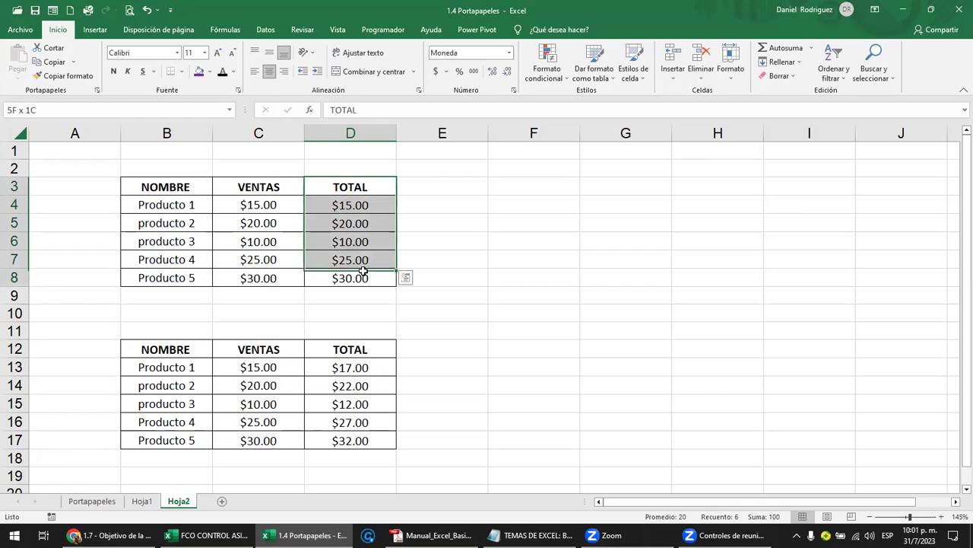
click(210, 71)
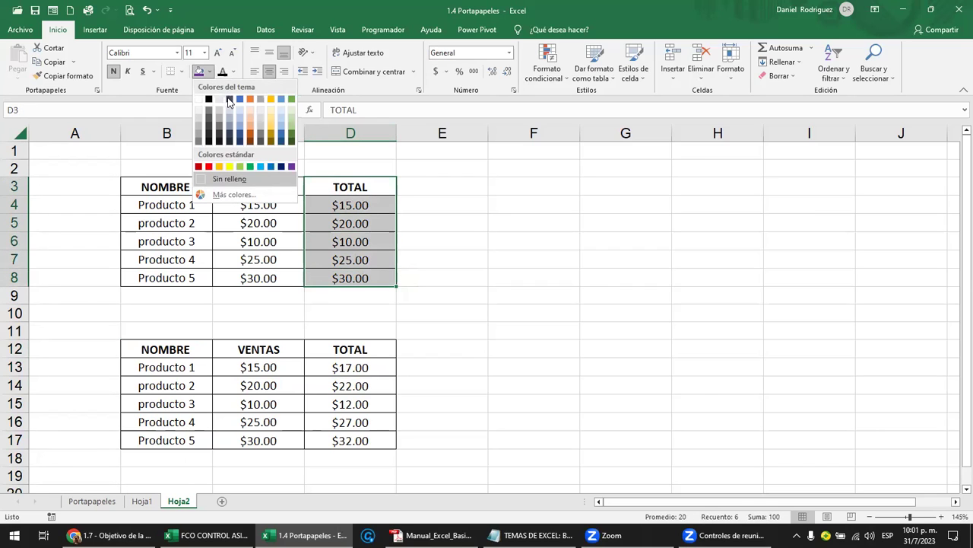
click(272, 124)
Apply the same orange fill to D12:D17, then select B20:D25 on Portapapeles.
drag(348, 349, 354, 441)
click(199, 71)
click(447, 356)
click(354, 349)
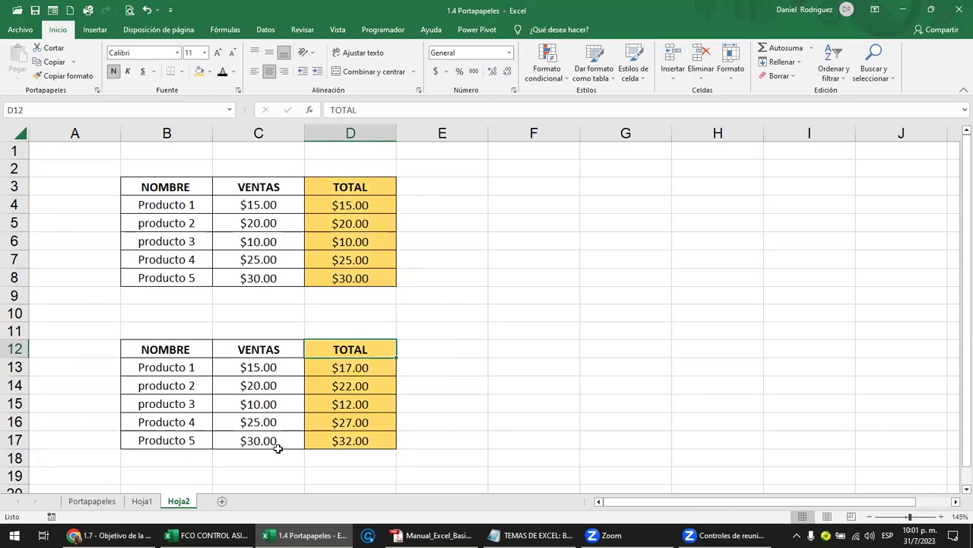
click(99, 502)
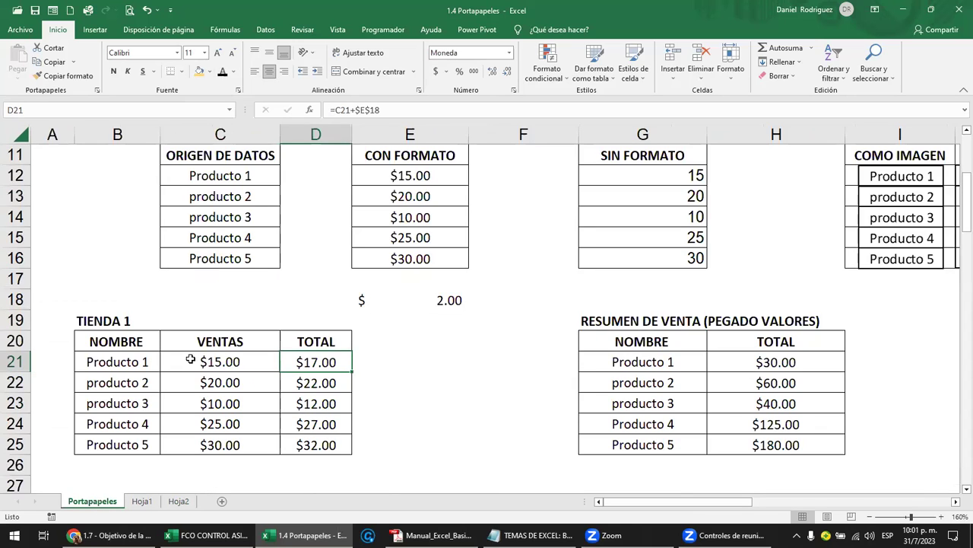
drag(145, 349, 327, 447)
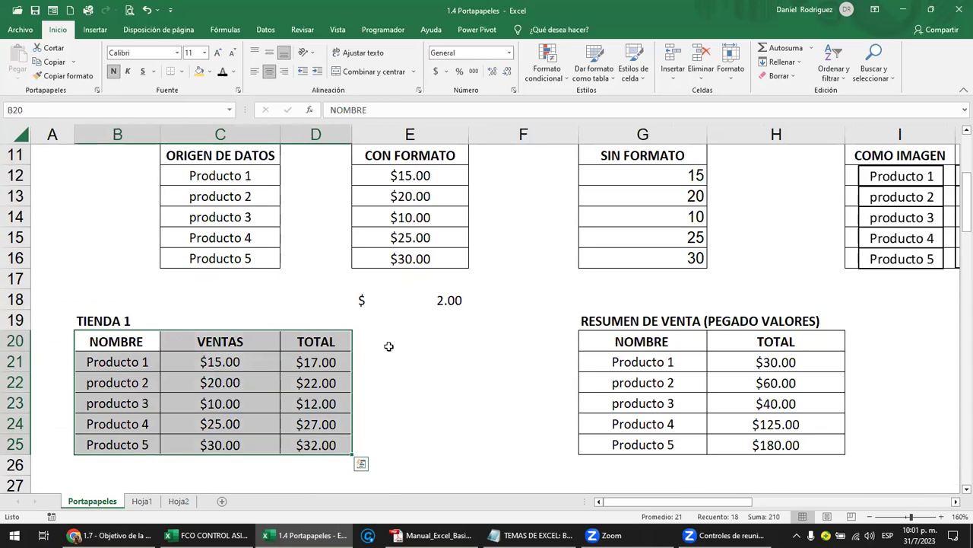
Change the fixed amount in E18 to 3 and check the updated TOTALs.
click(449, 301)
text(3)
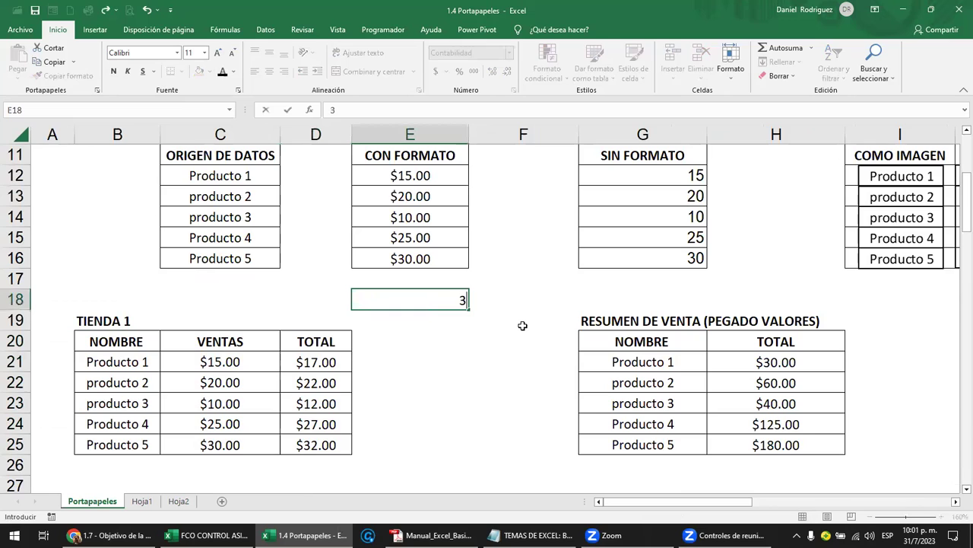
key(Return)
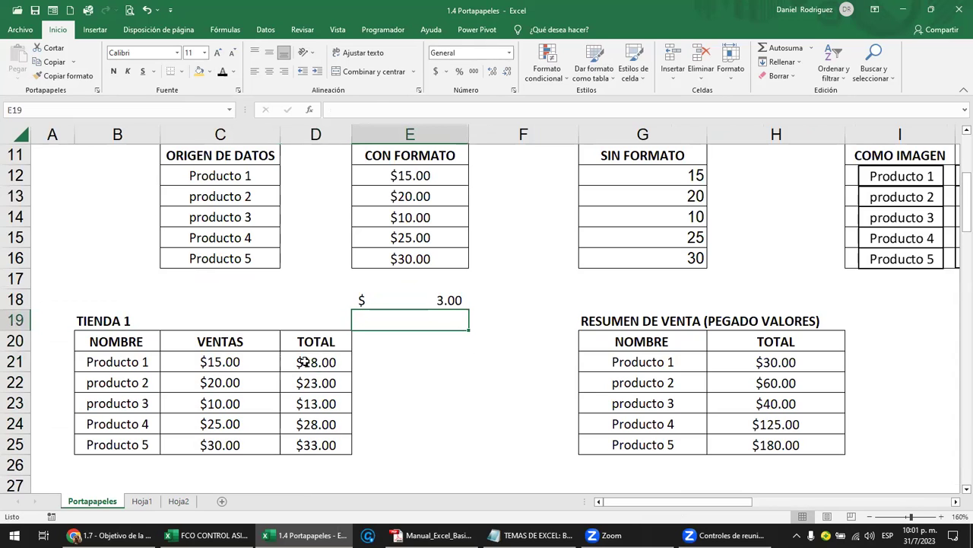
click(305, 361)
click(179, 500)
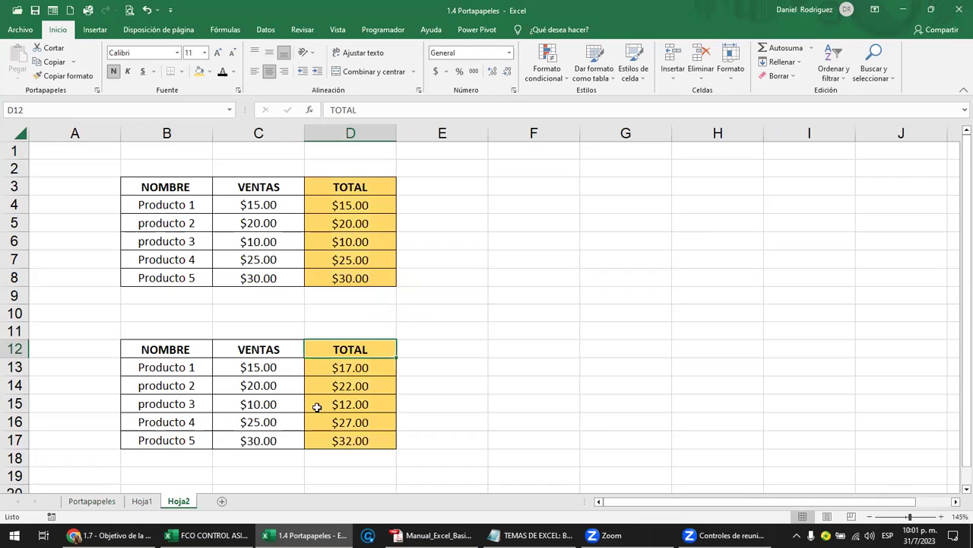
click(366, 368)
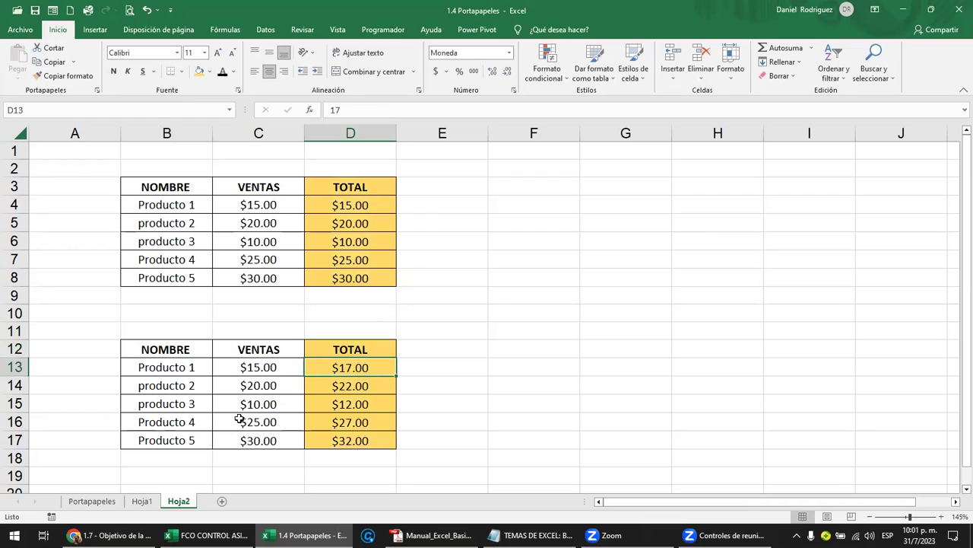
click(92, 501)
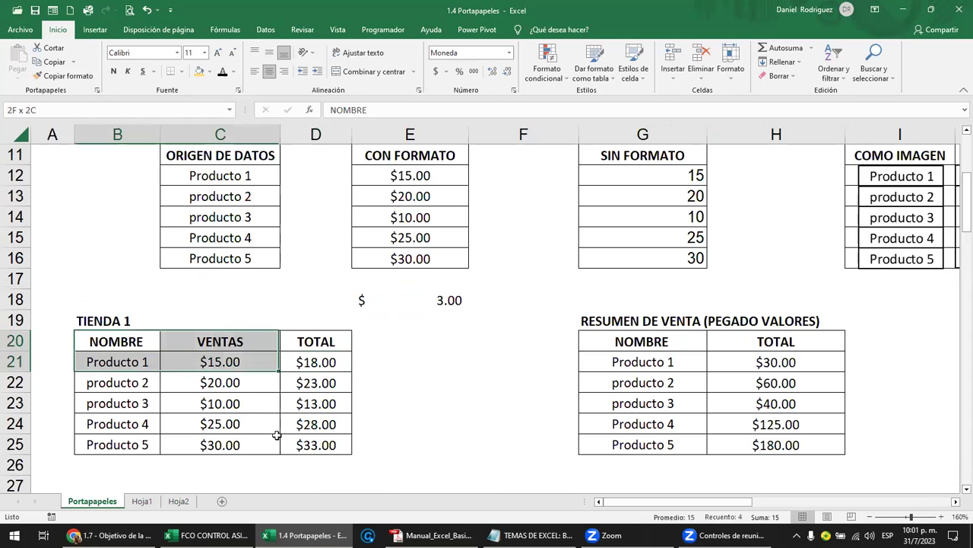
Copy B20:D25 and paste it at Hoja2 B12 as values with source formatting.
drag(112, 342, 294, 451)
key(ctrl+c)
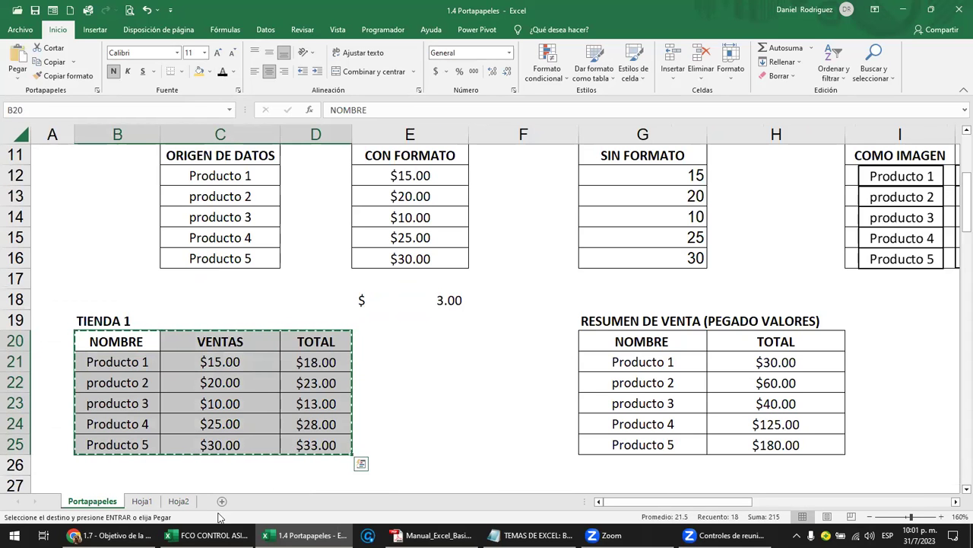
click(182, 501)
click(169, 349)
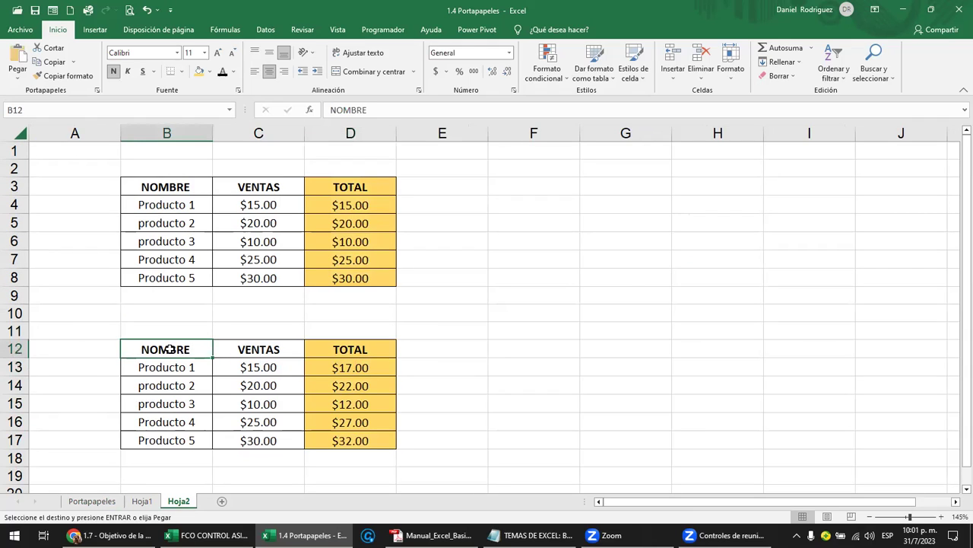
click(17, 76)
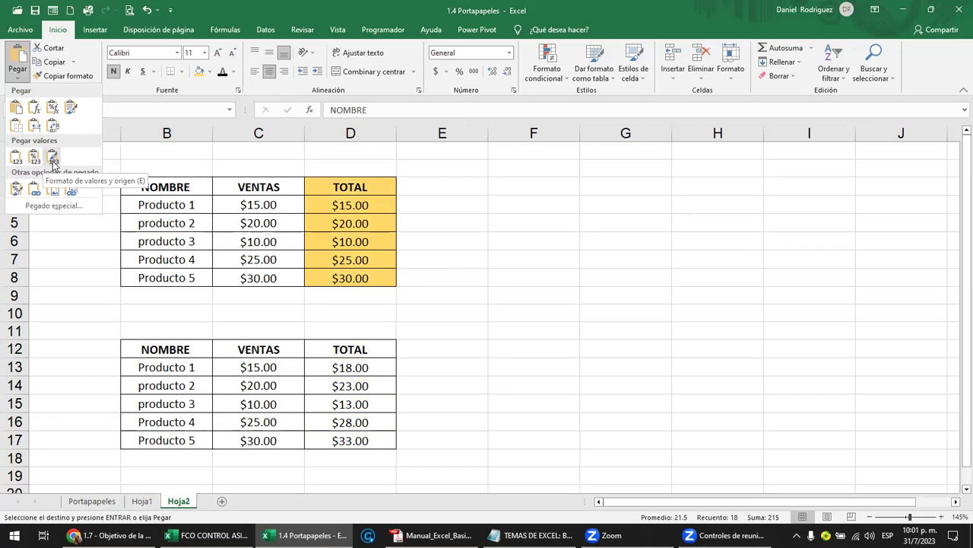
click(53, 162)
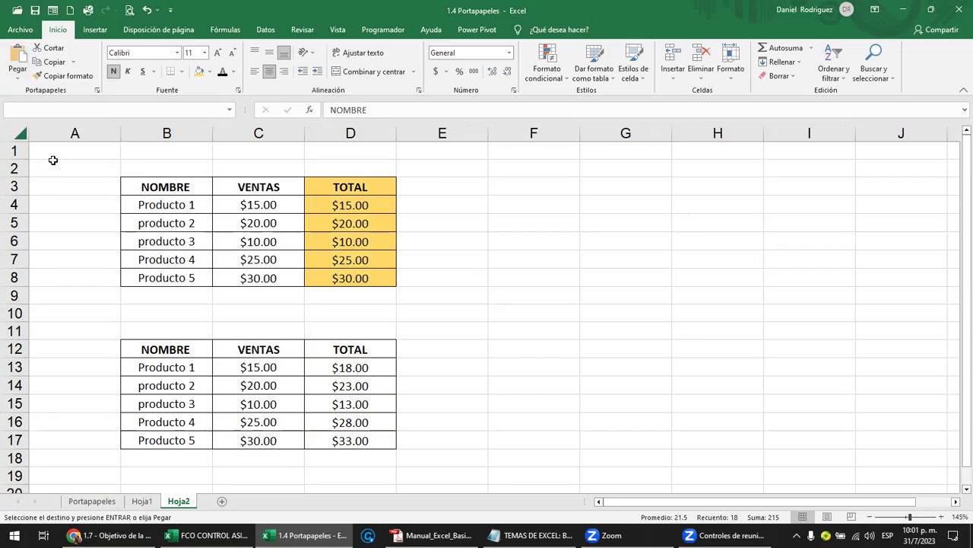
click(599, 362)
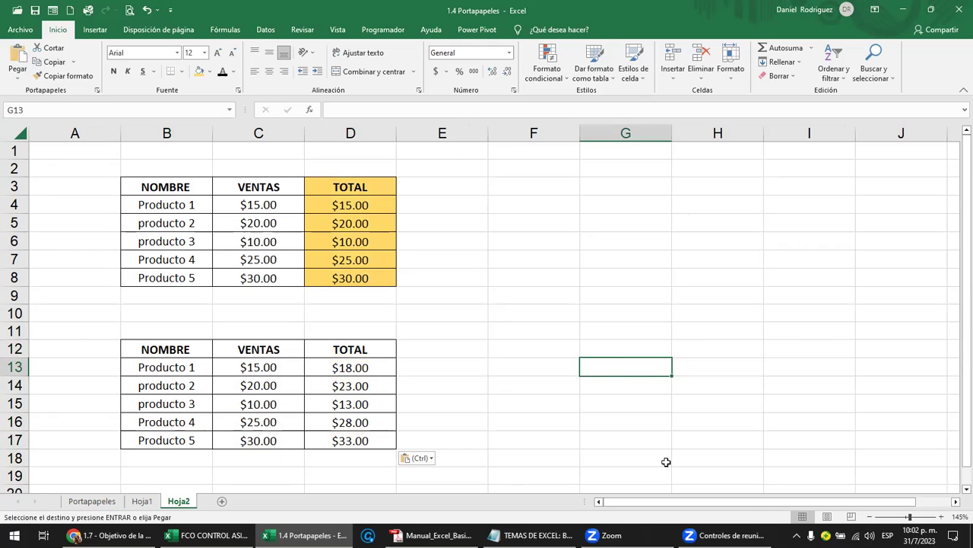
click(436, 353)
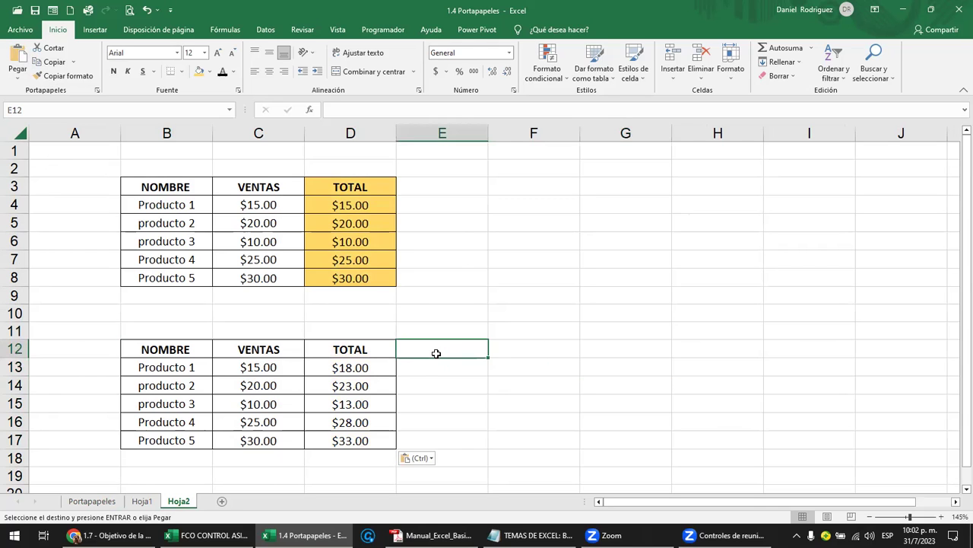
mouse_move(205, 535)
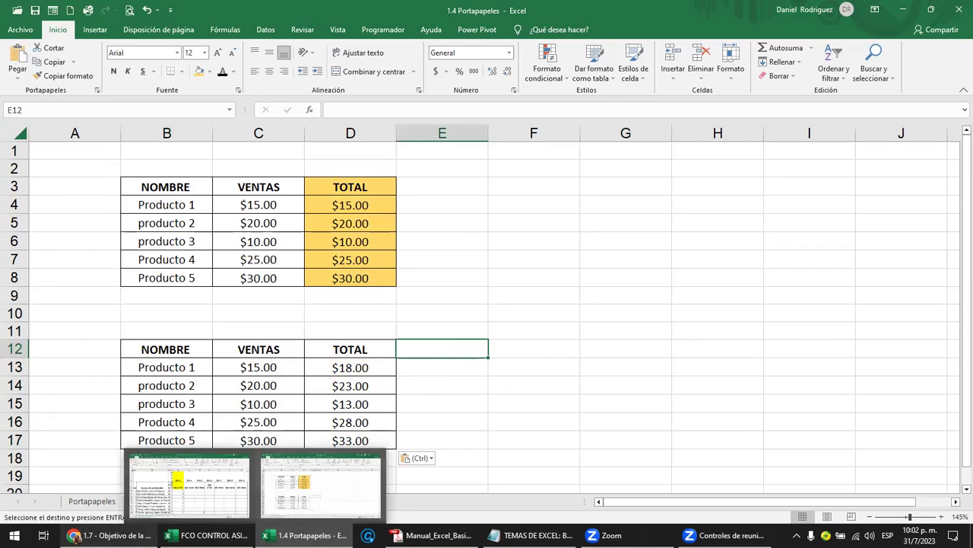
Switch to Chrome and scroll the lesson 1.7 Portapapeles page back to the top.
key(alt+Tab)
scroll(556, 278, up, 4)
scroll(554, 281, up, 3)
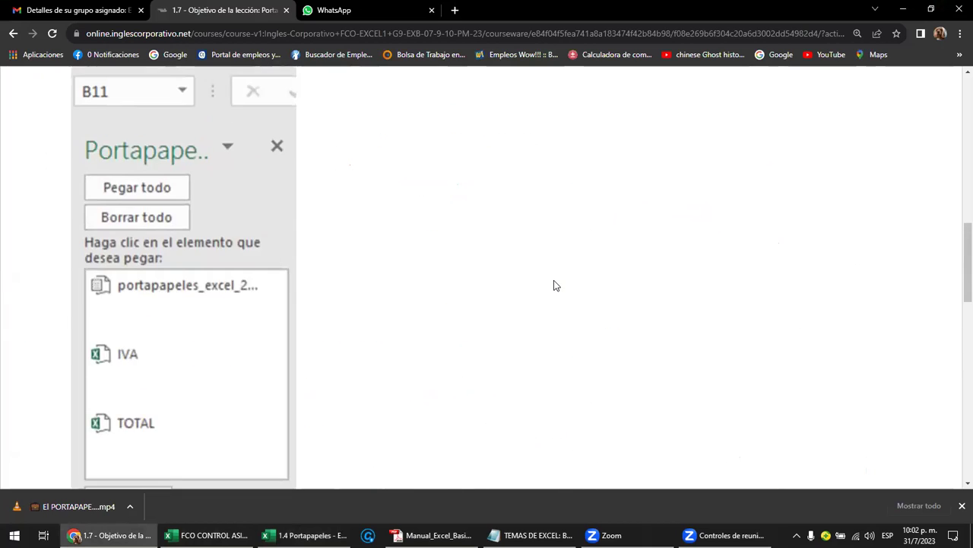
scroll(554, 286, up, 4)
scroll(554, 283, up, 5)
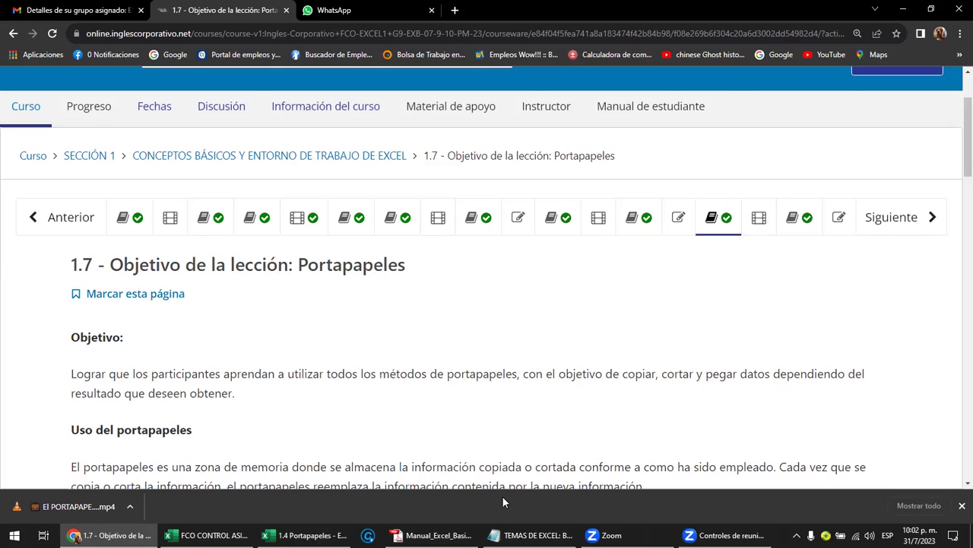
click(455, 525)
scroll(603, 326, down, 1)
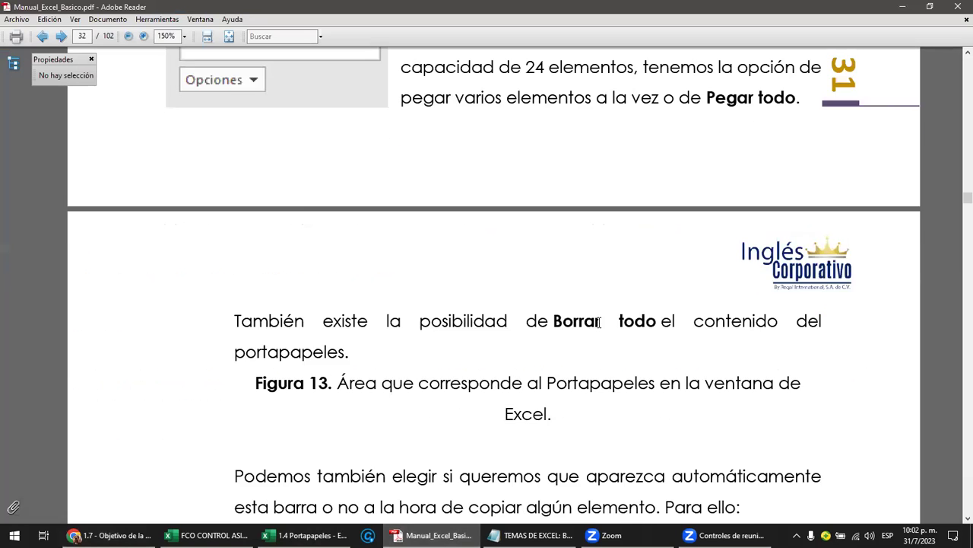
scroll(604, 326, down, 2)
scroll(603, 327, down, 4)
scroll(603, 327, down, 5)
scroll(603, 326, down, 3)
scroll(603, 326, down, 2)
scroll(606, 329, down, 4)
scroll(608, 332, down, 3)
scroll(609, 331, down, 5)
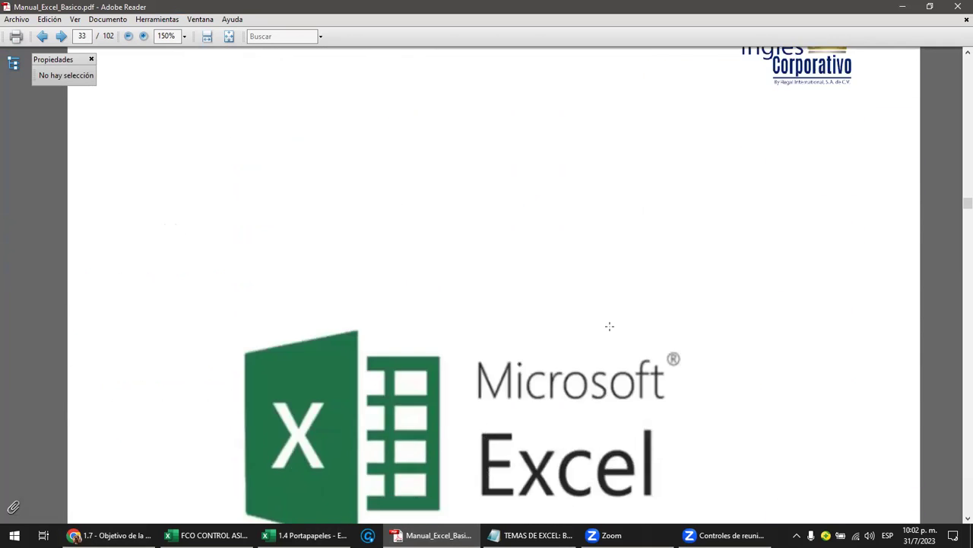
scroll(608, 329, down, 4)
scroll(610, 325, down, 4)
scroll(611, 324, down, 2)
scroll(611, 325, up, 2)
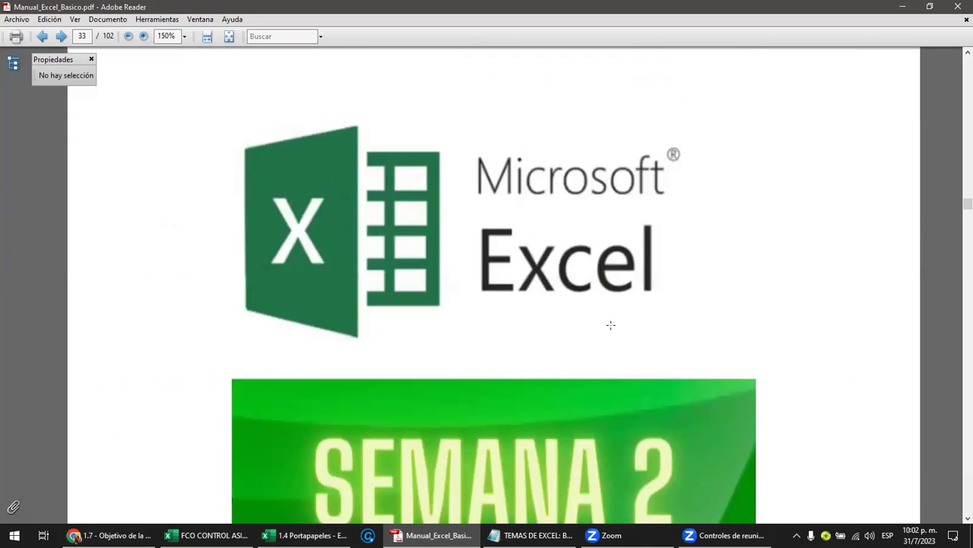
scroll(611, 327, up, 5)
scroll(611, 330, up, 3)
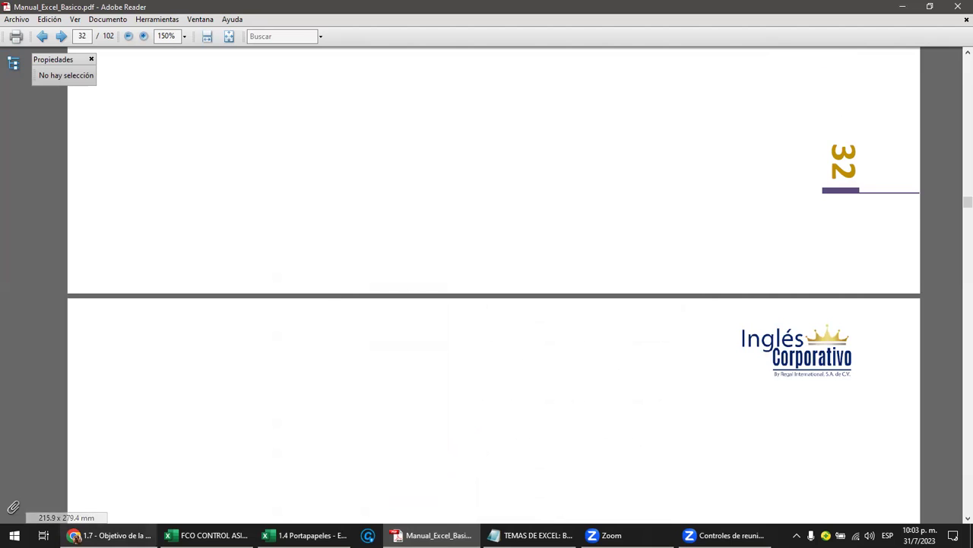
click(110, 535)
Open the course's Progreso page and scroll through it.
click(90, 111)
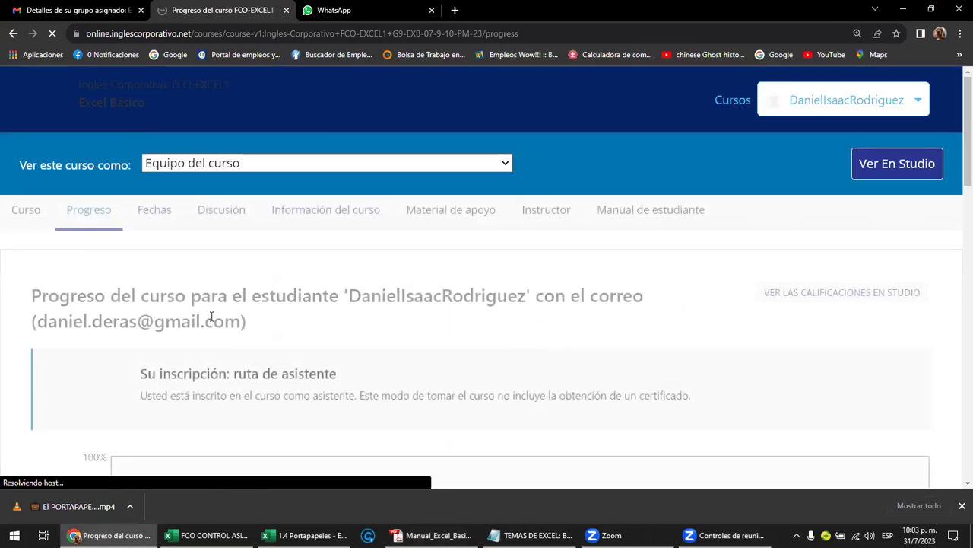
scroll(212, 316, down, 1)
scroll(212, 320, down, 2)
scroll(214, 323, down, 1)
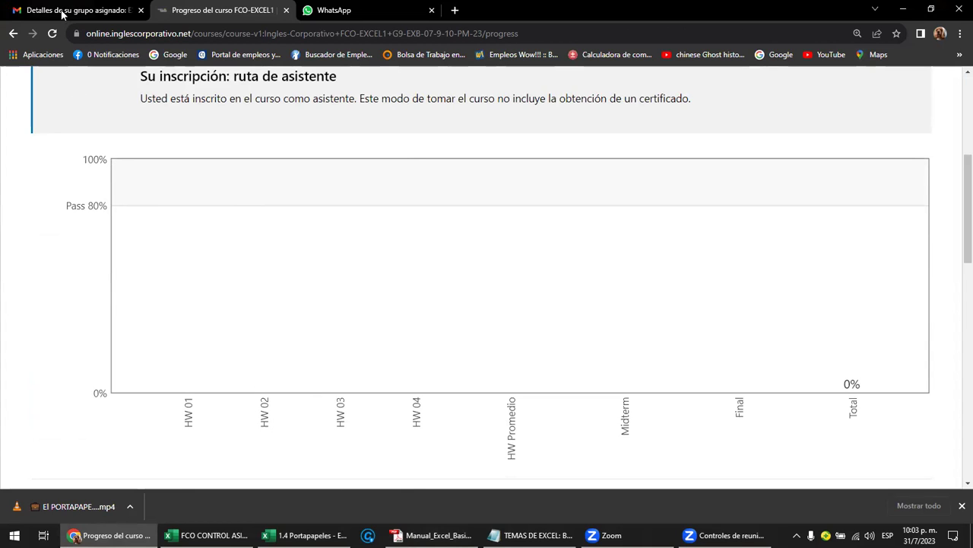
scroll(65, 157, up, 3)
Open the SECCIÓN 1 Excel basics lesson from Curso, then minimize Chrome to return to Excel.
click(25, 160)
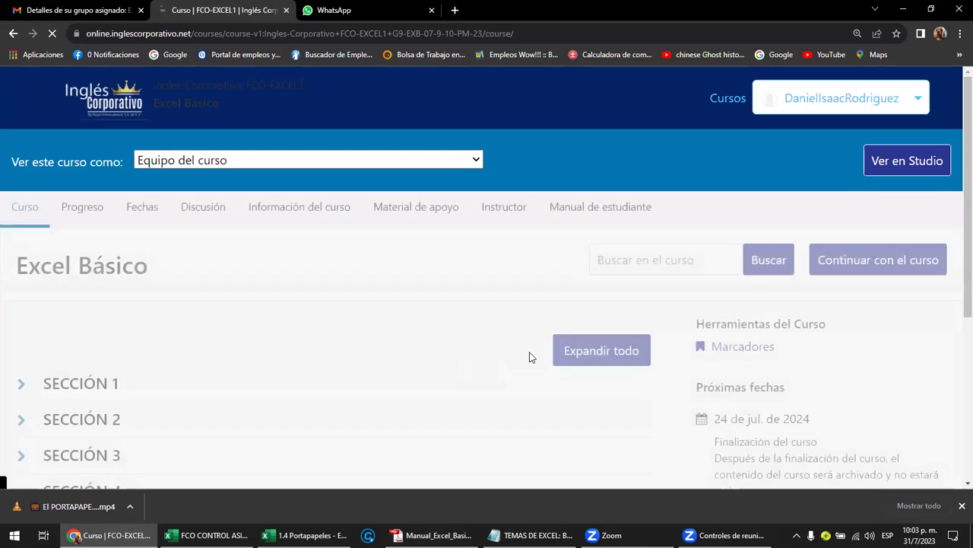
click(104, 388)
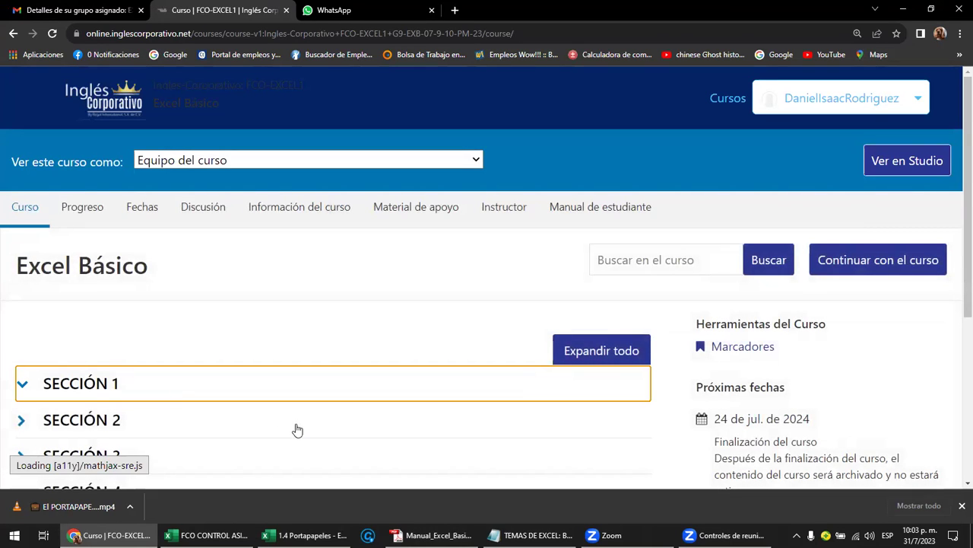
scroll(312, 396, down, 1)
click(327, 362)
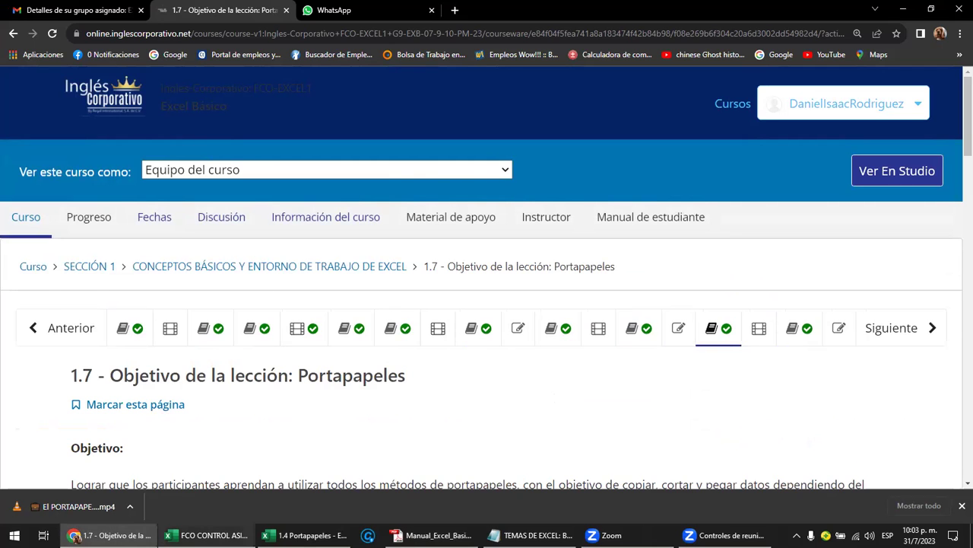
click(75, 536)
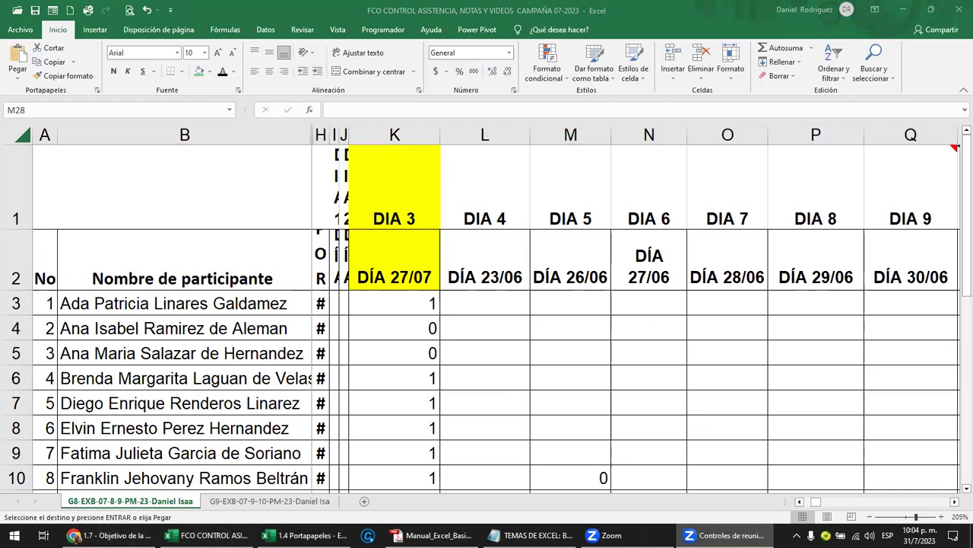
click(320, 485)
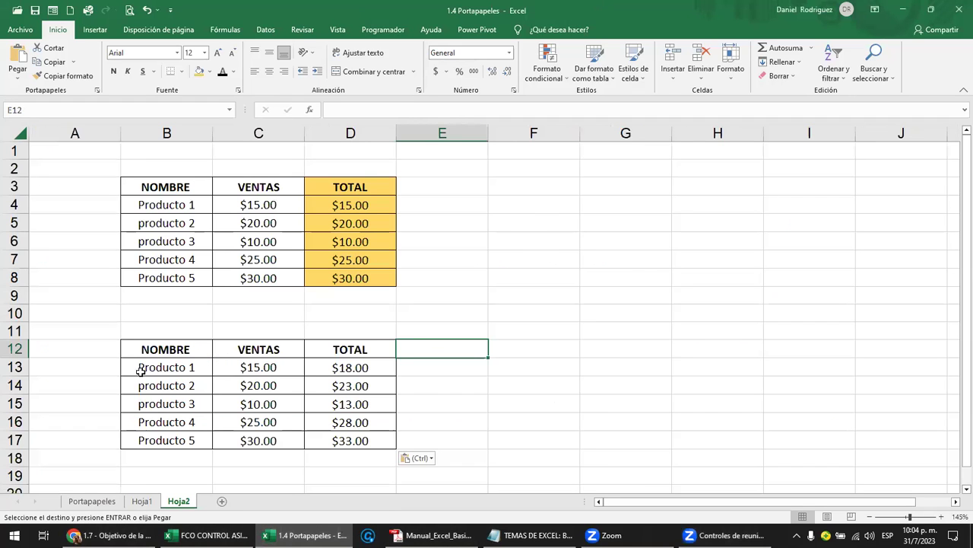